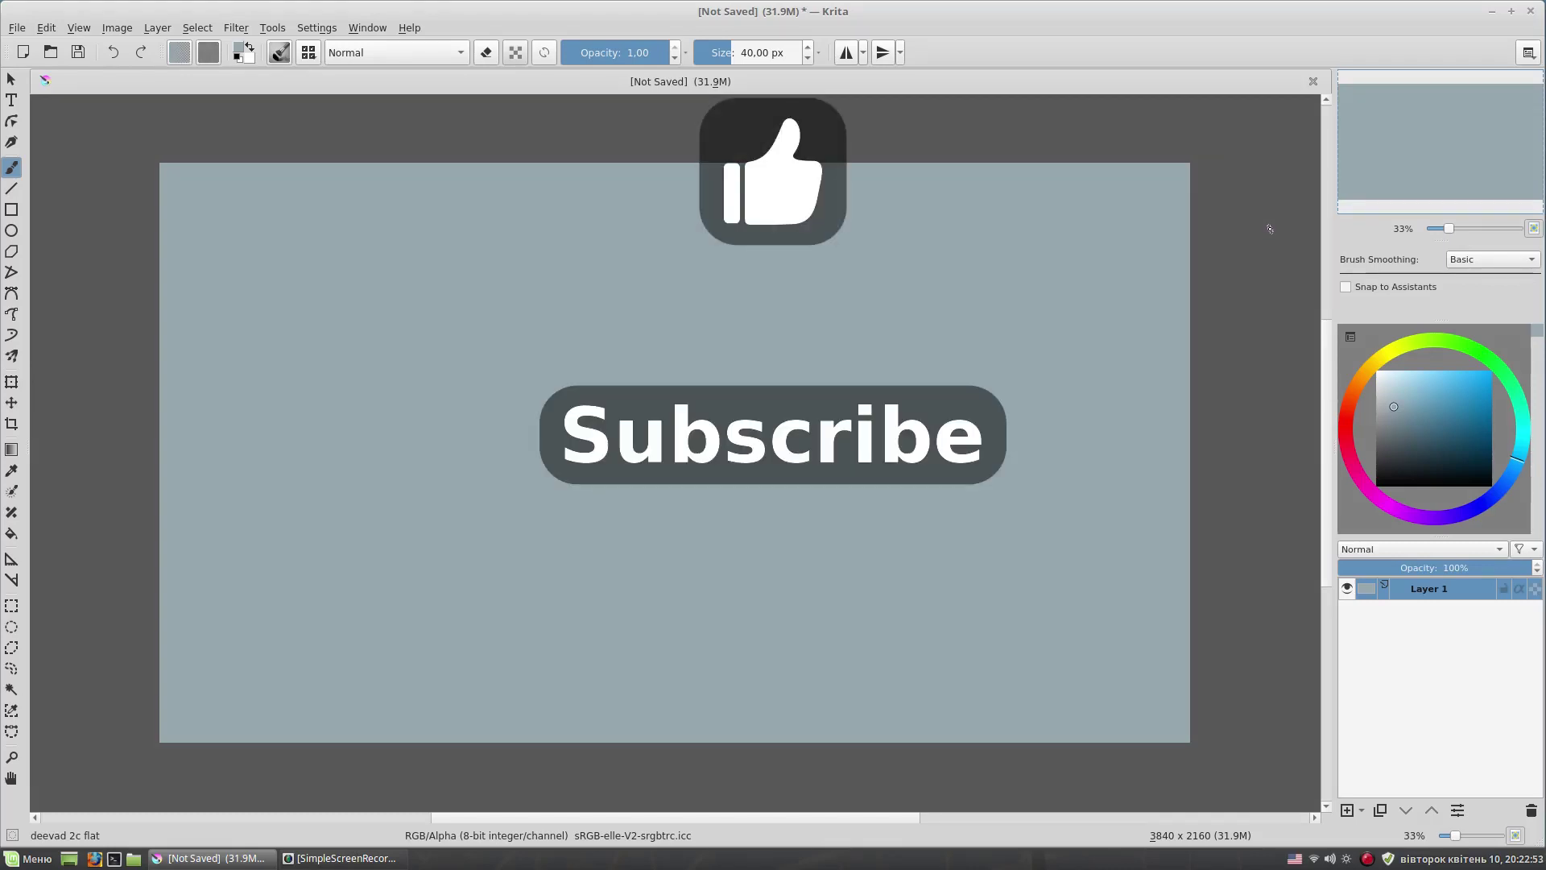
- With the Texture Big brush, paint a peach glow across the lower middle and blue-grey mist around it
key("F6")
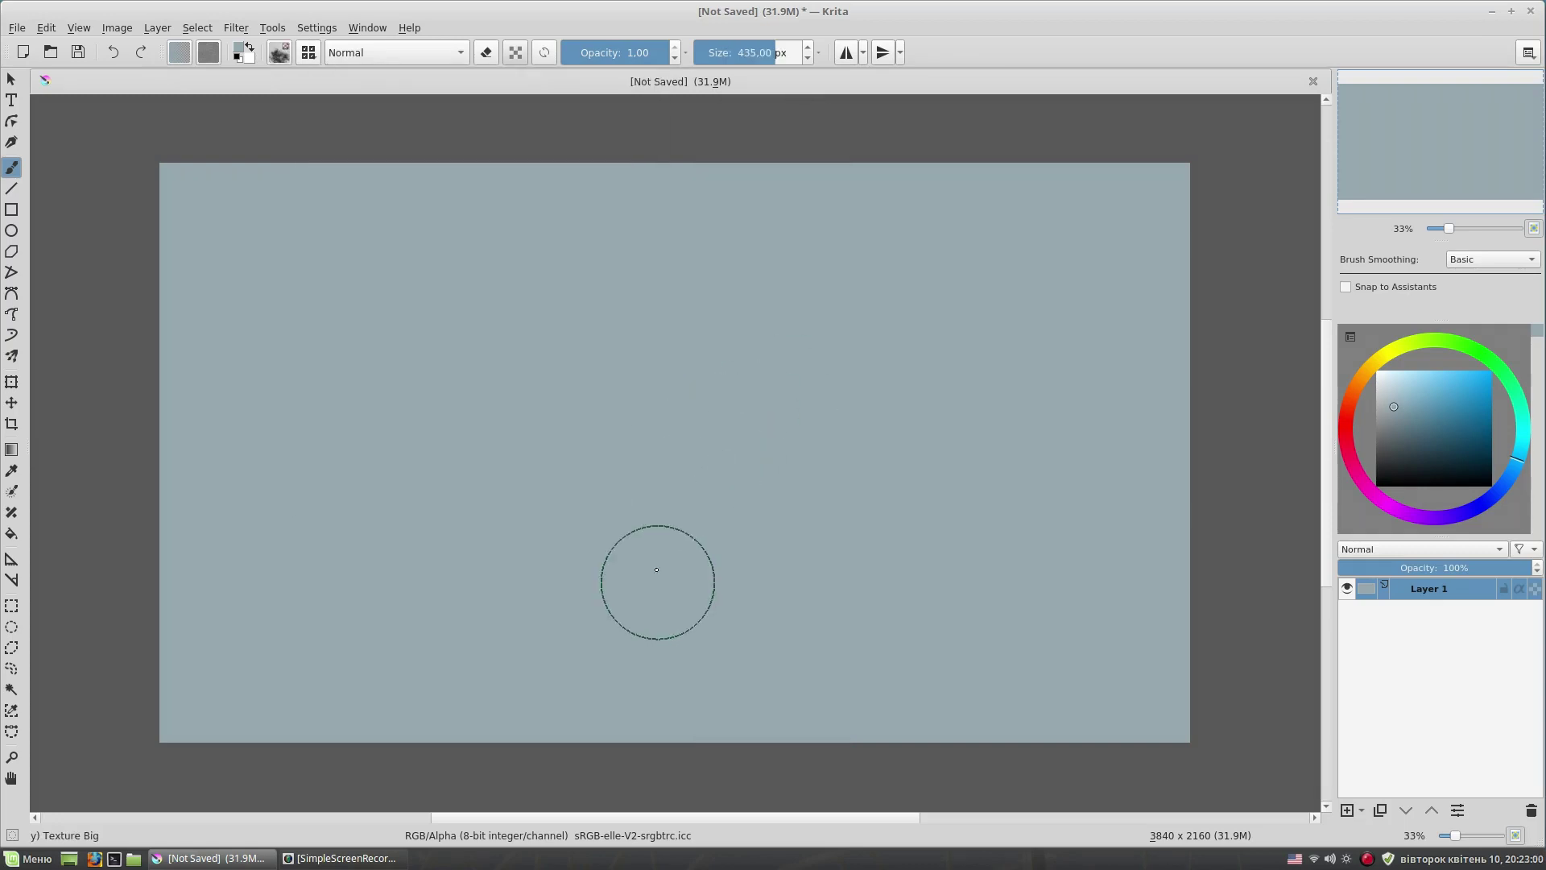
mouse_move(1374, 362)
left_mouse_down()
mouse_move(1359, 378)
mouse_move(1417, 379)
left_mouse_up()
mouse_move(772, 576)
left_mouse_down()
mouse_move(829, 580)
mouse_move(952, 545)
left_mouse_up()
left_click(1160, 508, "ctrl")
mouse_move(1305, 353)
left_mouse_down()
mouse_move(959, 431)
mouse_move(766, 655)
mouse_move(765, 438)
mouse_move(690, 593)
mouse_move(269, 534)
mouse_move(806, 419)
left_mouse_up()
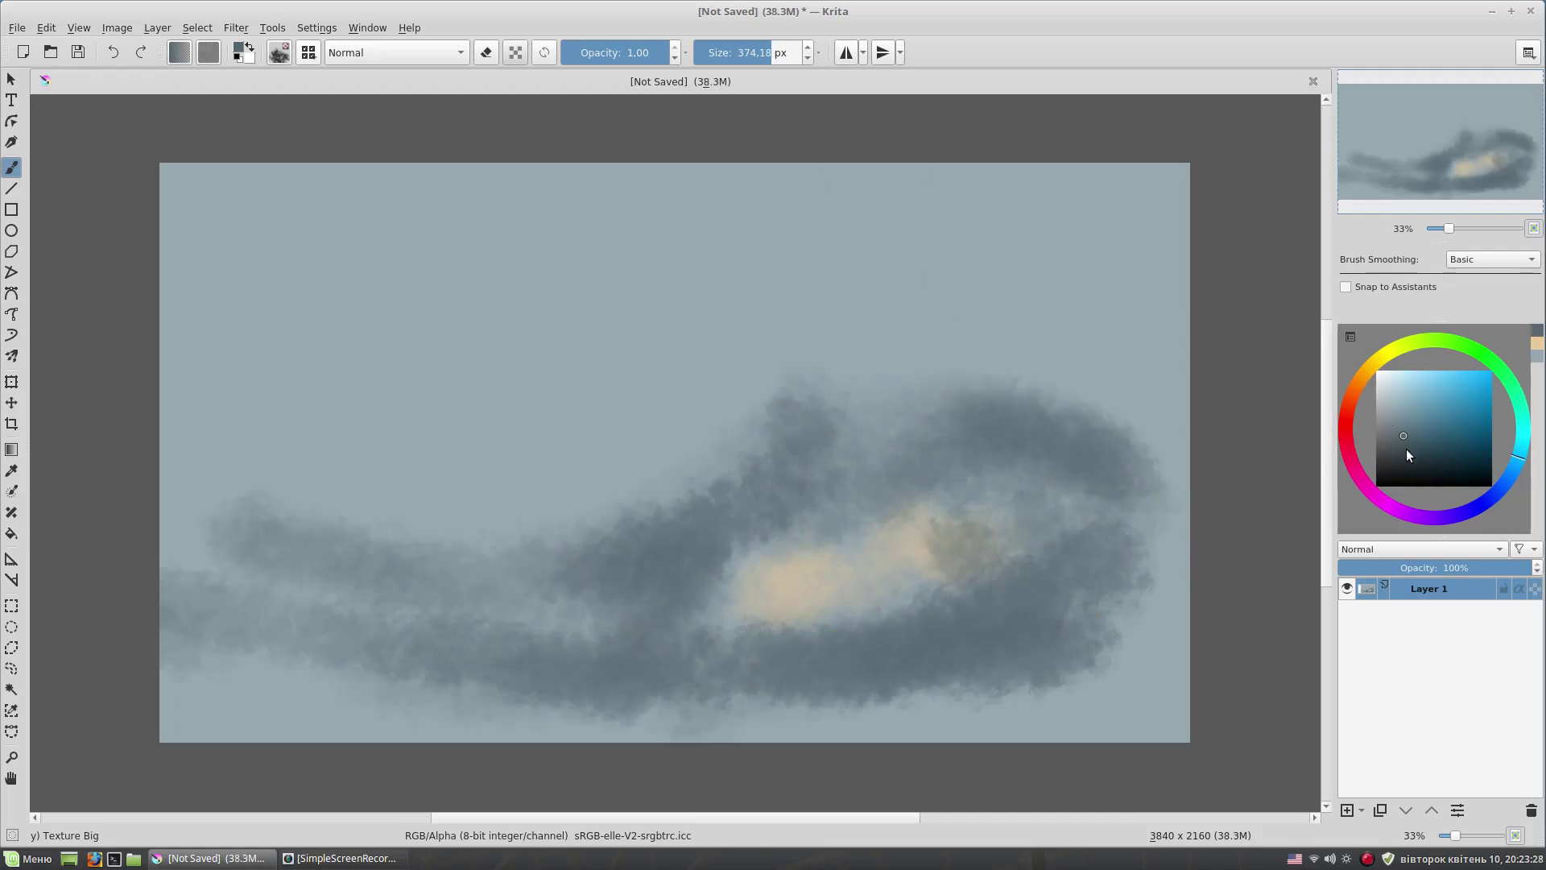
- Paint dark blue-grey masses on the right, dark blue across the top and grey mist through the middle
left_click(1406, 451)
mouse_move(819, 293)
left_mouse_down()
mouse_move(926, 269)
mouse_move(1042, 700)
mouse_move(1145, 731)
mouse_move(207, 639)
mouse_move(214, 536)
mouse_move(452, 483)
mouse_move(568, 518)
mouse_move(805, 322)
left_mouse_up()
left_click(1449, 435)
mouse_move(559, 206)
left_mouse_down()
mouse_move(690, 234)
mouse_move(213, 215)
mouse_move(535, 328)
mouse_move(662, 317)
left_mouse_up()
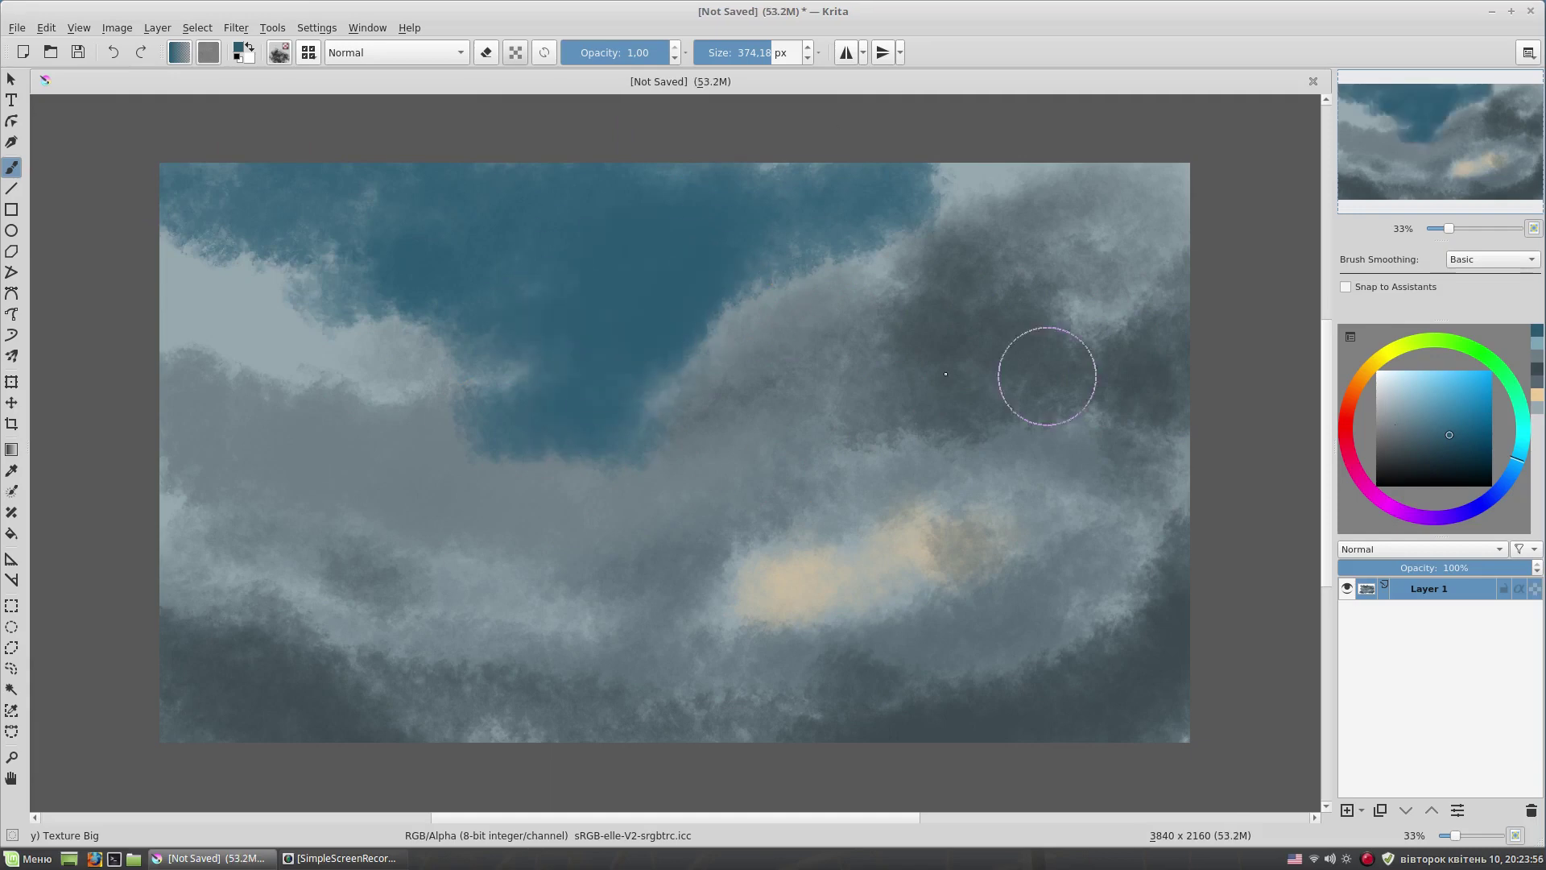
mouse_move(833, 354)
left_mouse_down()
mouse_move(673, 528)
mouse_move(877, 414)
mouse_move(850, 321)
left_mouse_up()
- With a smaller brush, add dark vertical trunk streaks, blue upper-left sky and dark strokes across the top
key("bracketleft")
mouse_move(679, 245)
left_mouse_down()
mouse_move(663, 214)
mouse_move(790, 324)
mouse_move(920, 322)
mouse_move(818, 438)
mouse_move(1152, 597)
mouse_move(1098, 414)
mouse_move(1093, 656)
mouse_move(334, 649)
mouse_move(587, 494)
mouse_move(370, 349)
mouse_move(429, 367)
mouse_move(341, 197)
mouse_move(469, 407)
mouse_move(563, 204)
mouse_move(590, 366)
left_mouse_up()
left_click_drag(366, 270, 364, 344)
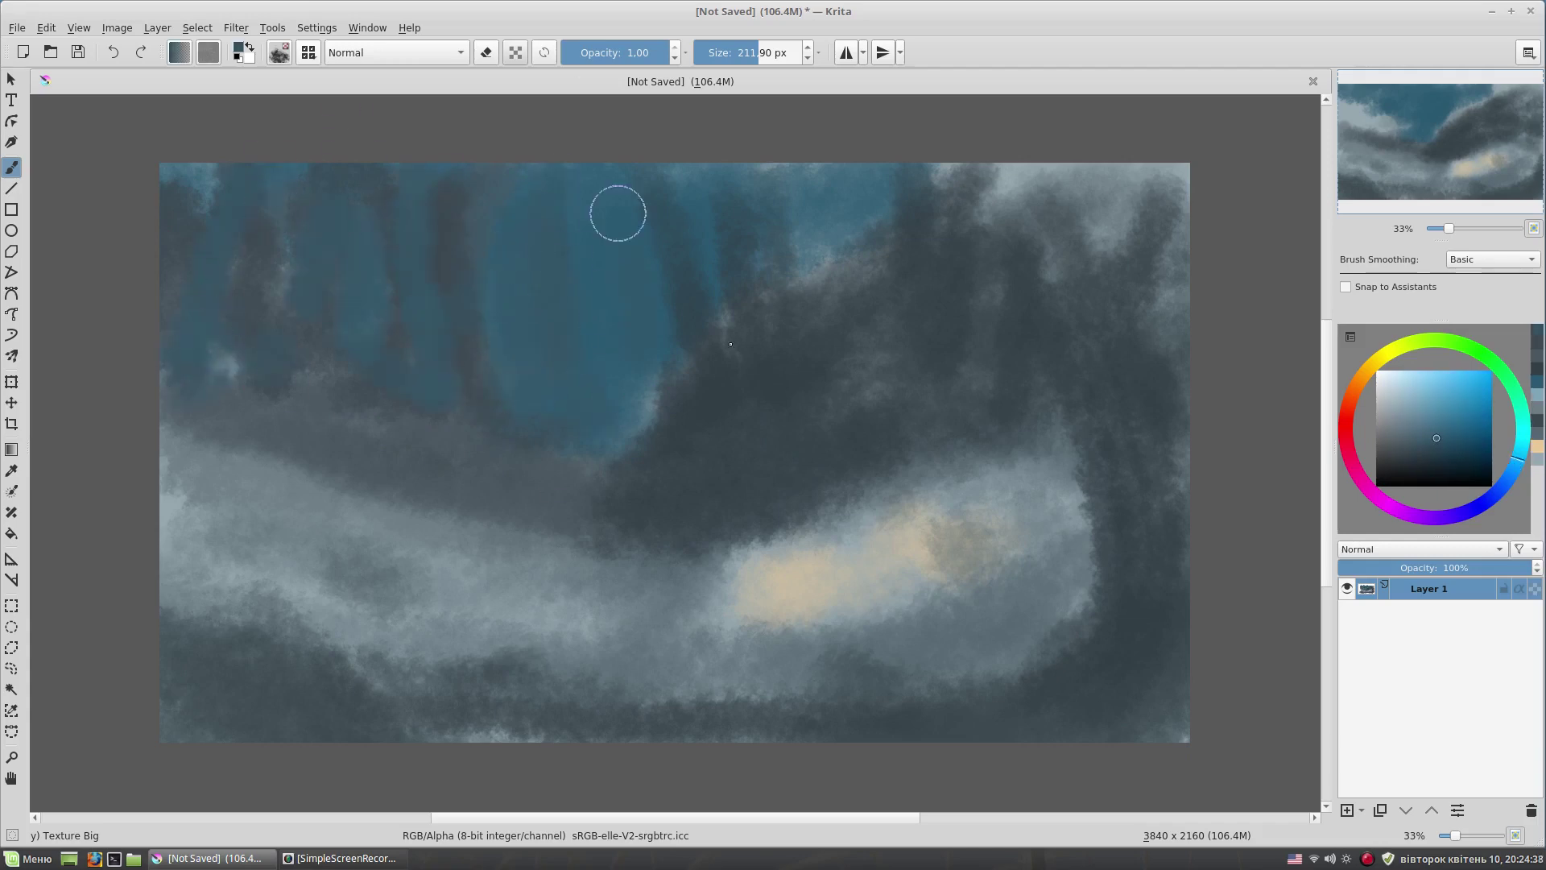
left_click(1446, 442)
mouse_move(546, 197)
left_mouse_down()
mouse_move(532, 180)
mouse_move(1063, 207)
left_mouse_up()
- Soften the peach area with grey-blue and dab yellow and pale yellow glow spots into the clearing
left_click(766, 604, "ctrl")
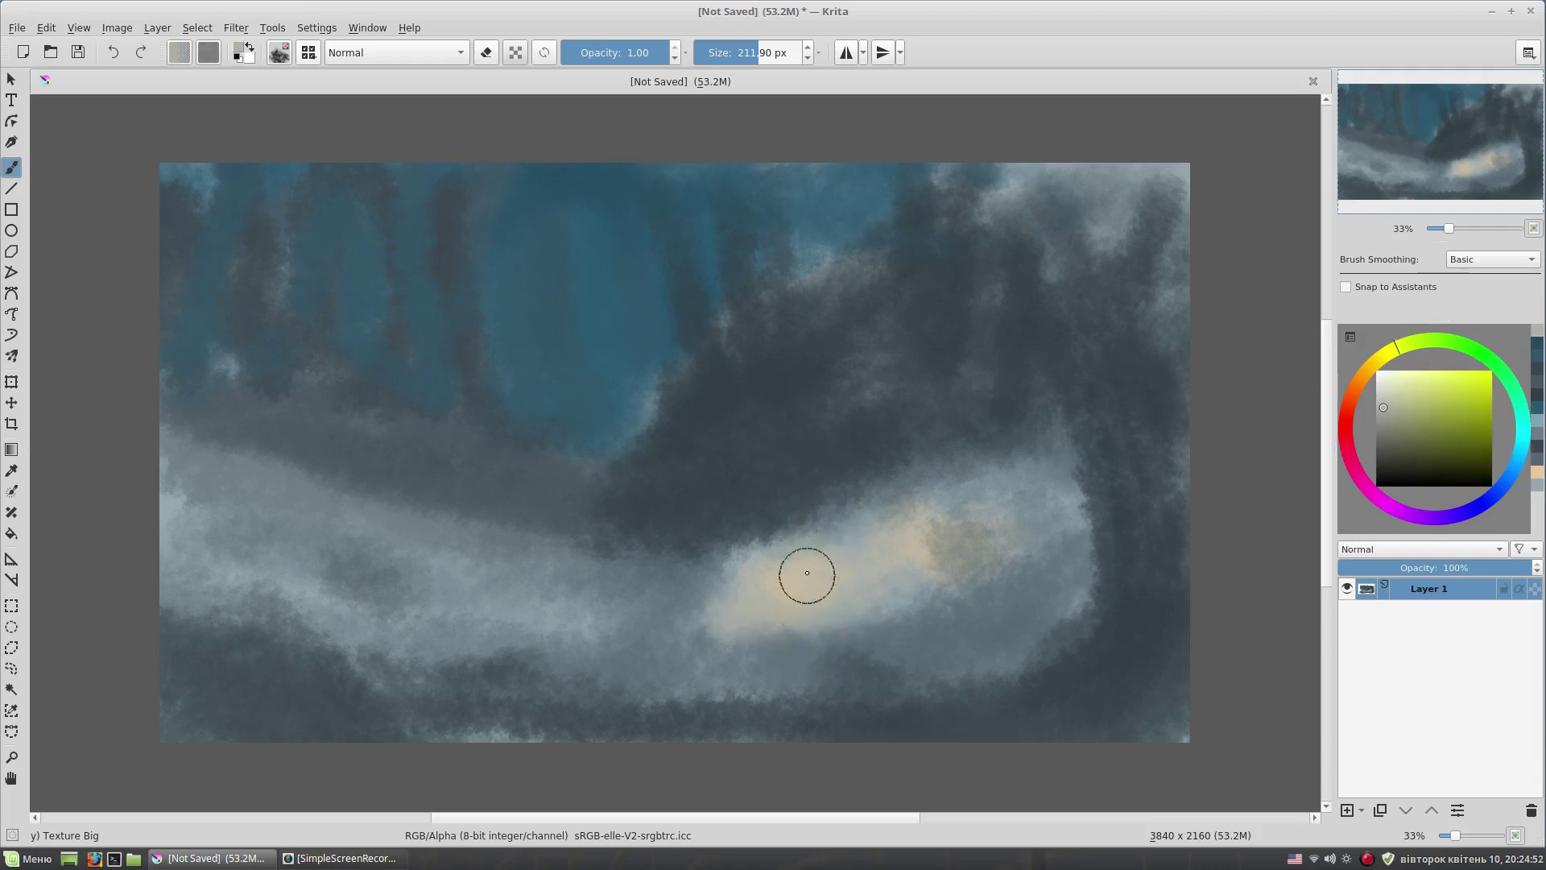
left_click_drag(804, 573, 797, 588)
left_click(773, 564, "ctrl")
mouse_move(838, 532)
left_mouse_down()
mouse_move(795, 629)
mouse_move(830, 587)
mouse_move(902, 580)
left_mouse_up()
left_click(821, 584, "ctrl")
key("bracketleft")
key("bracketleft")
left_click(750, 581, "ctrl")
left_click(866, 595, "ctrl")
left_click(947, 521, "ctrl")
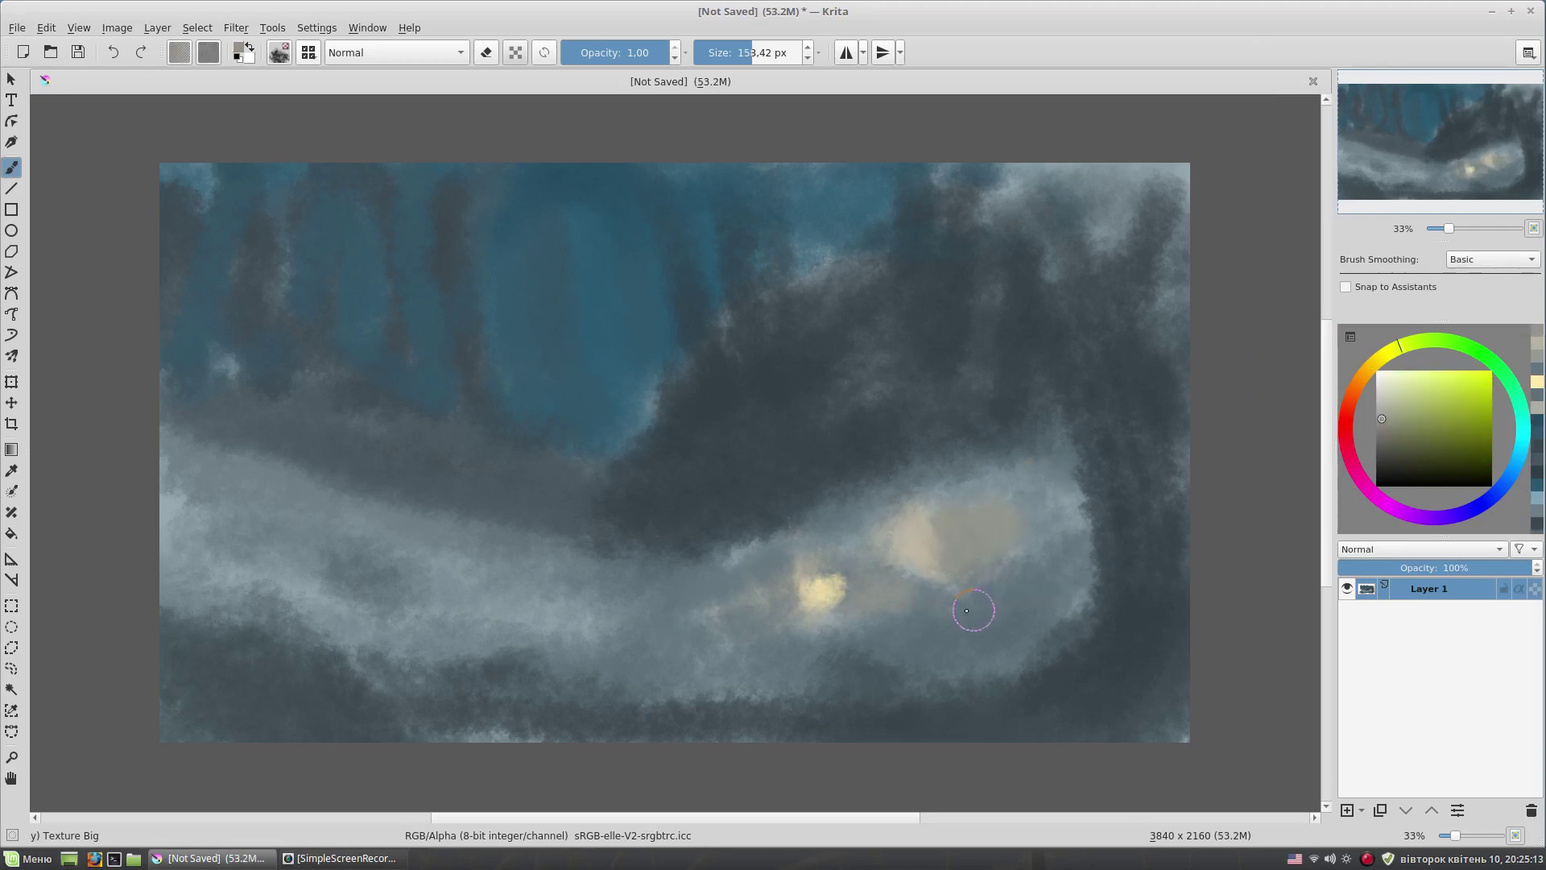
- Switch to the flat rough bristle brush from the pop-up palette and enlarge it slightly
right_click(925, 535)
left_click(997, 464)
key("bracketright")
- Paint a tan tent shape with a dark top stroke and a purple-grey shadowed right side
left_click(977, 584, "ctrl")
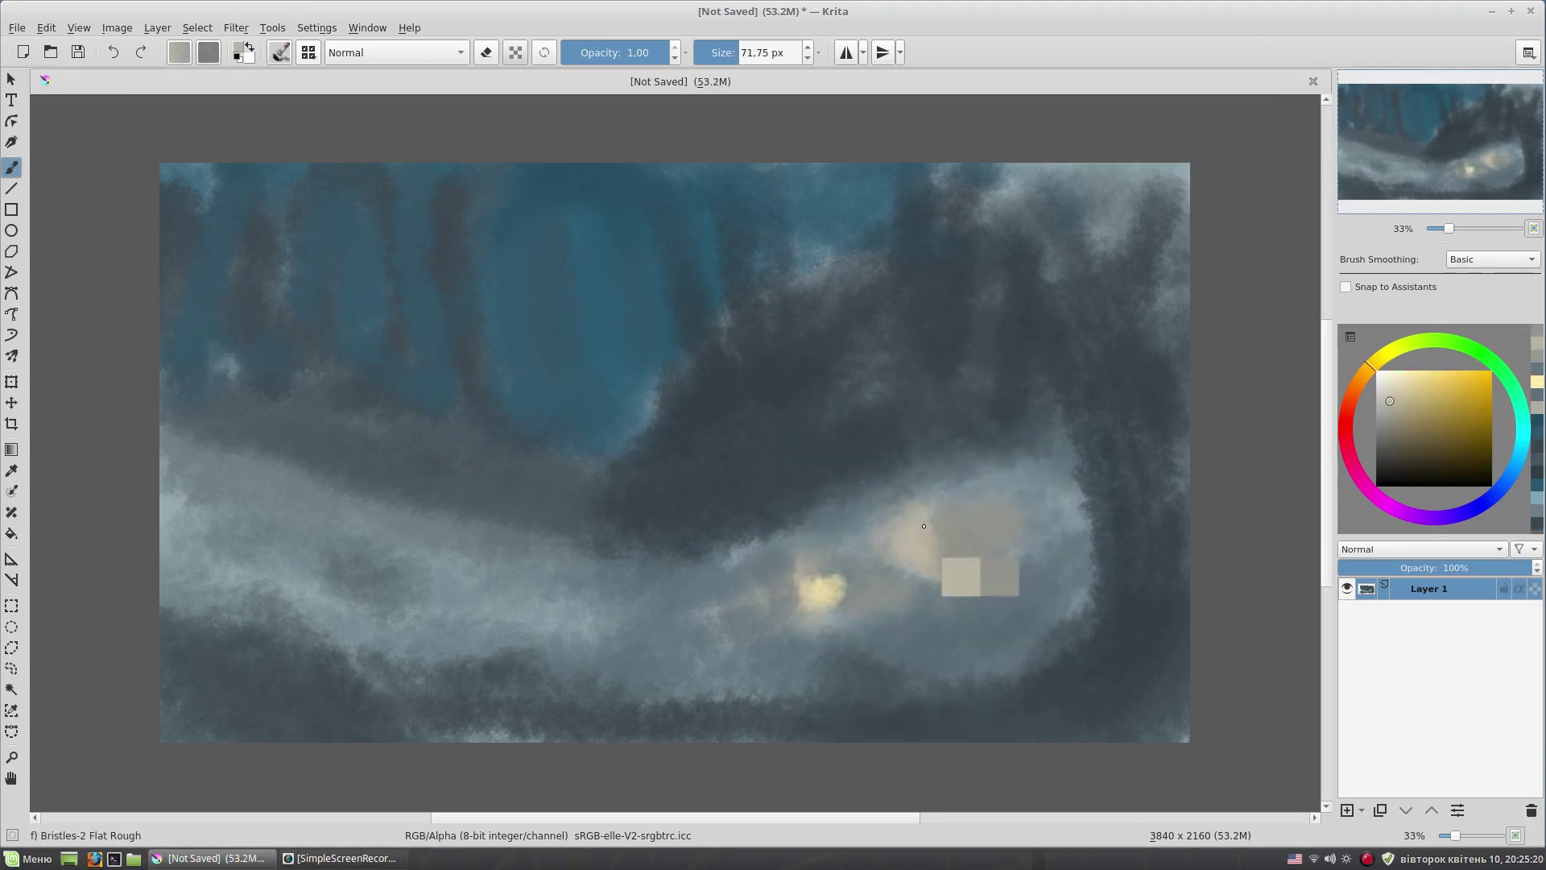
left_click_drag(964, 582, 903, 538)
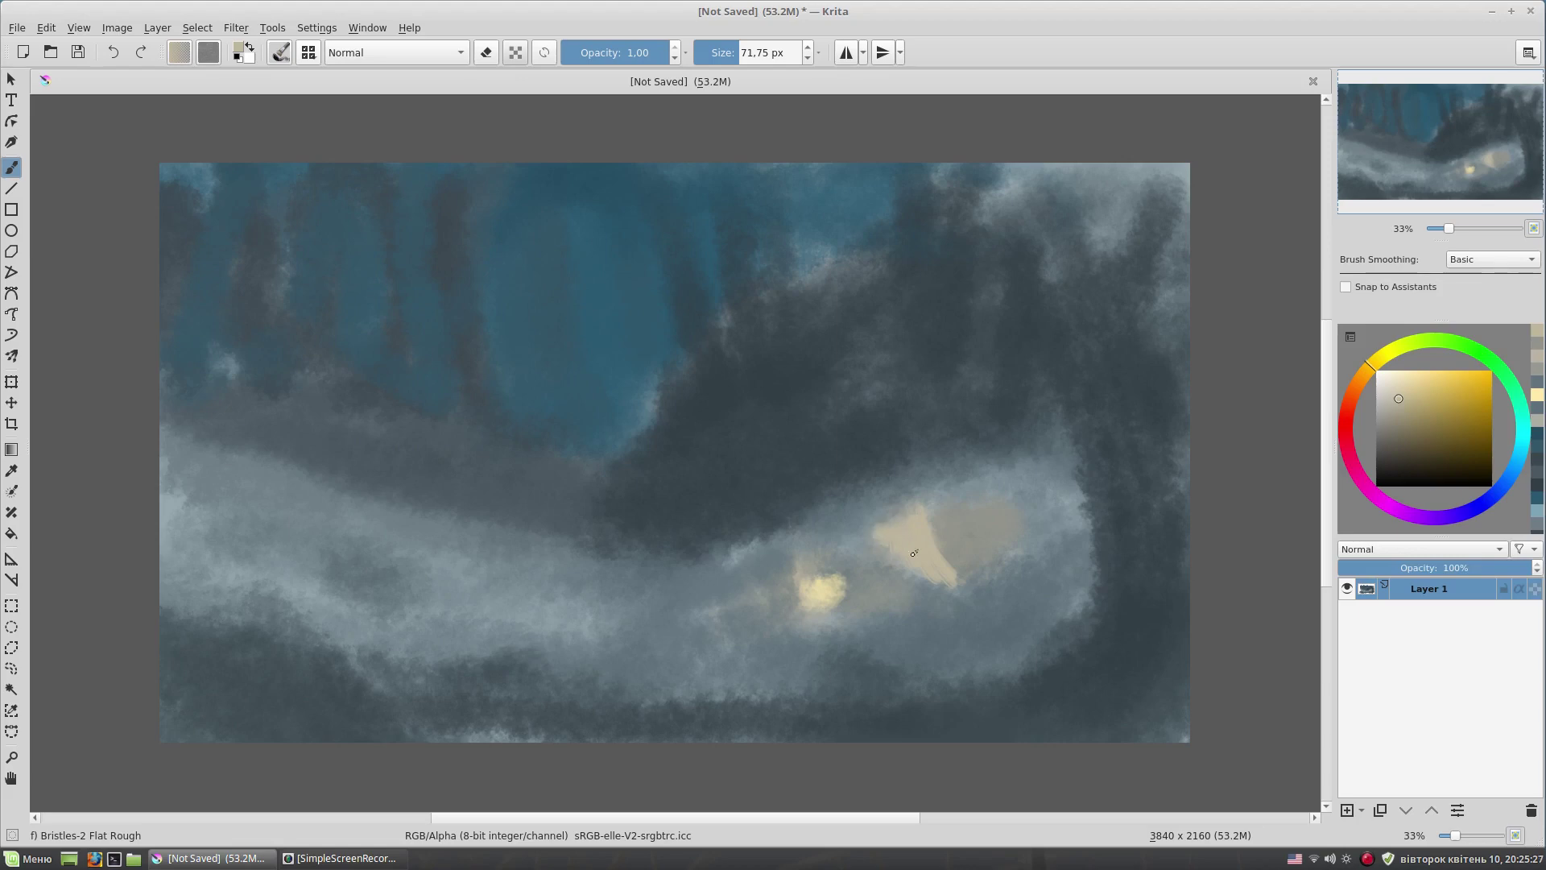
left_click(886, 524, "ctrl")
left_click(966, 541, "ctrl")
mouse_move(926, 506)
left_mouse_down()
mouse_move(1010, 512)
mouse_move(1026, 555)
mouse_move(971, 575)
mouse_move(990, 532)
mouse_move(876, 600)
left_mouse_up()
left_click(973, 571, "ctrl")
left_click(926, 556, "ctrl")
left_click(990, 576, "ctrl")
- Reshape the campfire glow taller in light peach
left_click(861, 580, "ctrl")
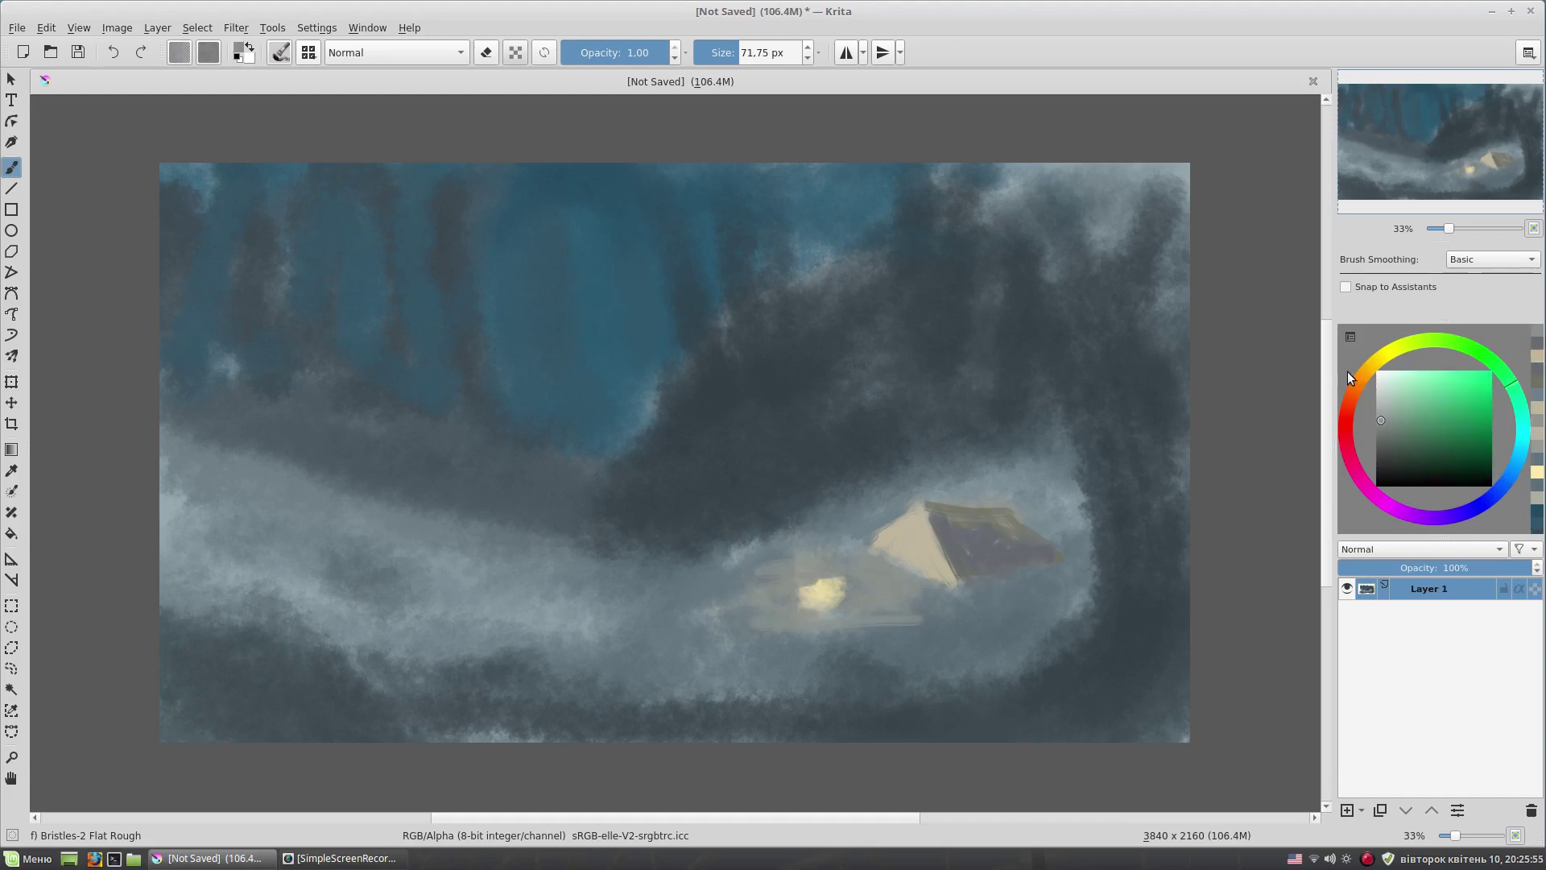
left_click(902, 547, "ctrl")
left_click_drag(826, 595, 804, 551)
- Paint muted and dark green foliage and a stalk to the right of and below the tent
left_click(1499, 369)
left_click(1390, 445)
mouse_move(962, 612)
left_mouse_down()
mouse_move(1083, 567)
mouse_move(987, 633)
left_mouse_up()
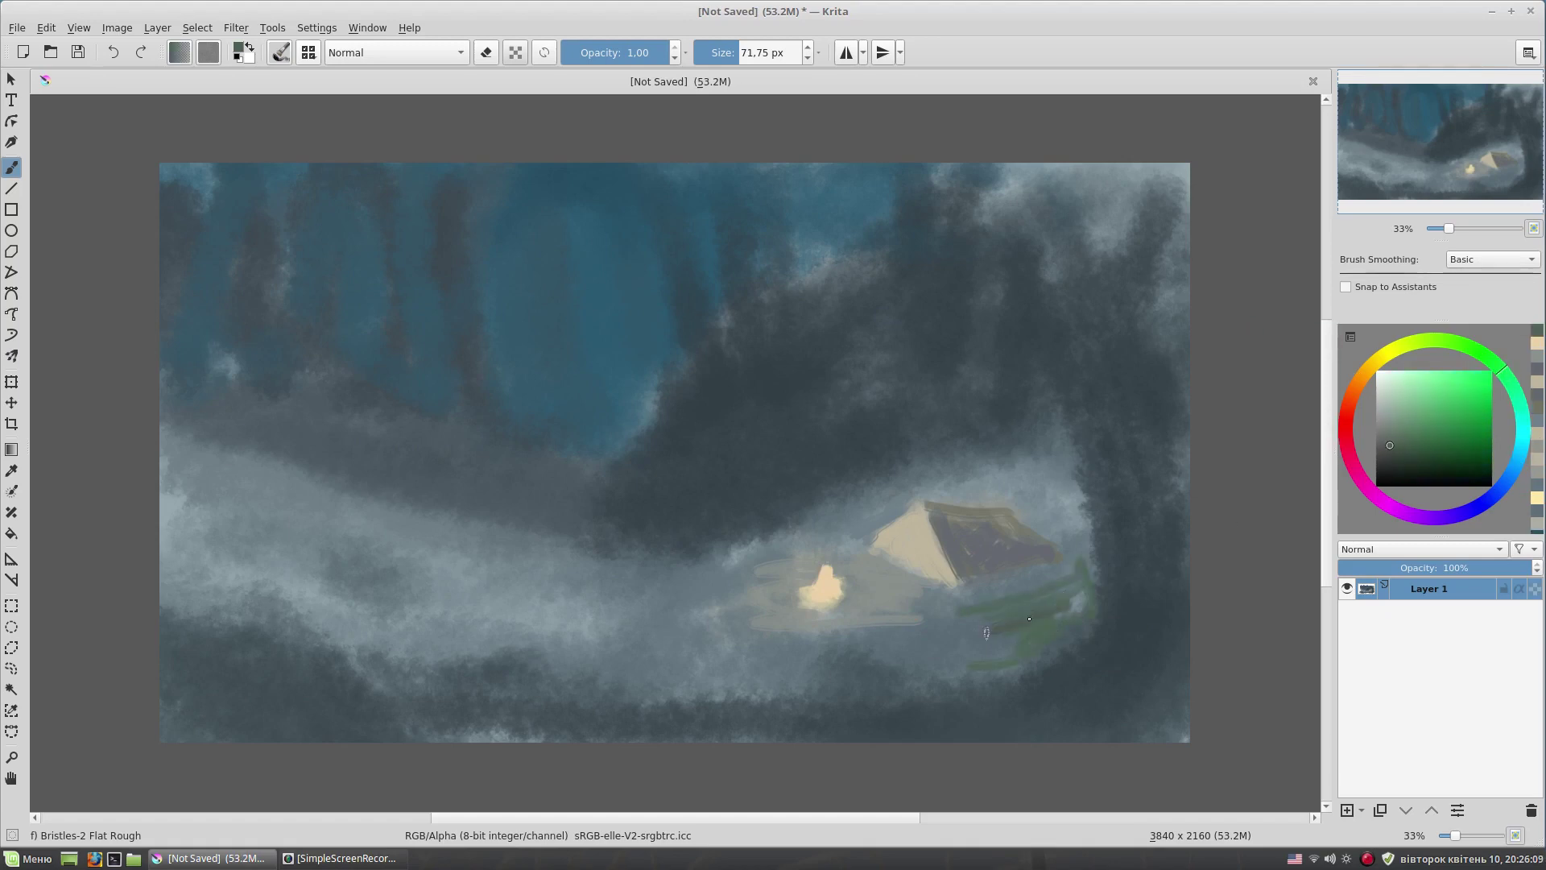
left_click_drag(1075, 531, 1083, 600)
left_click_drag(1026, 636, 942, 680)
mouse_move(951, 592)
left_mouse_down()
mouse_move(999, 604)
mouse_move(1063, 571)
left_mouse_up()
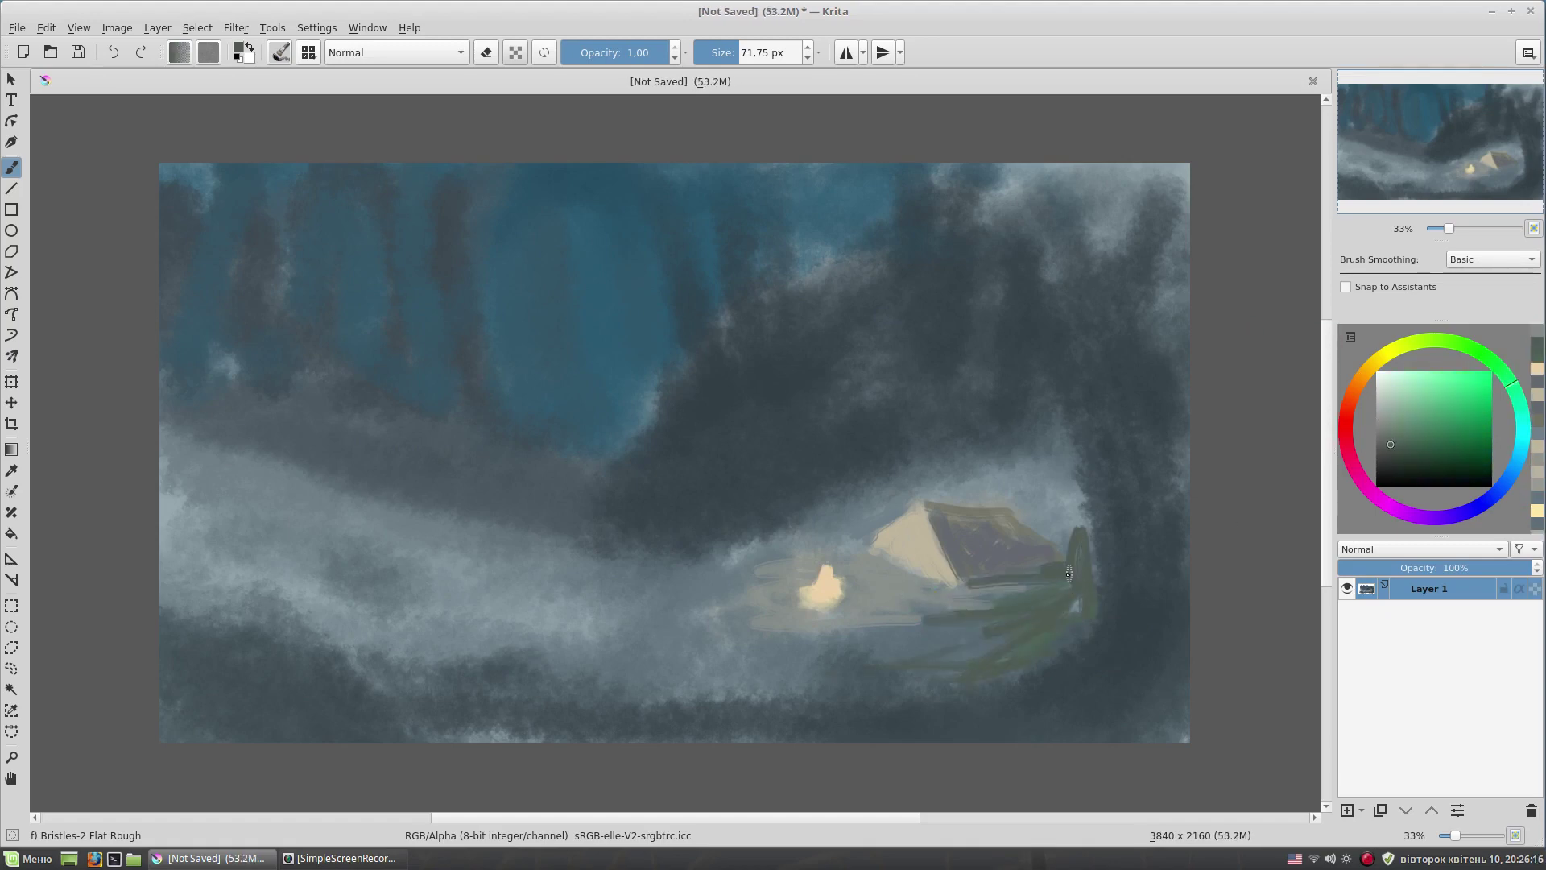
- Paint two long vertical grey-blue strokes right of the plant
left_click(1514, 462)
left_click(1393, 438)
left_click_drag(1131, 439, 1128, 633)
left_click_drag(1096, 435, 1089, 644)
- Sweep long greenish and grey-teal mist strokes above and through the clearing
left_click(914, 498, "ctrl")
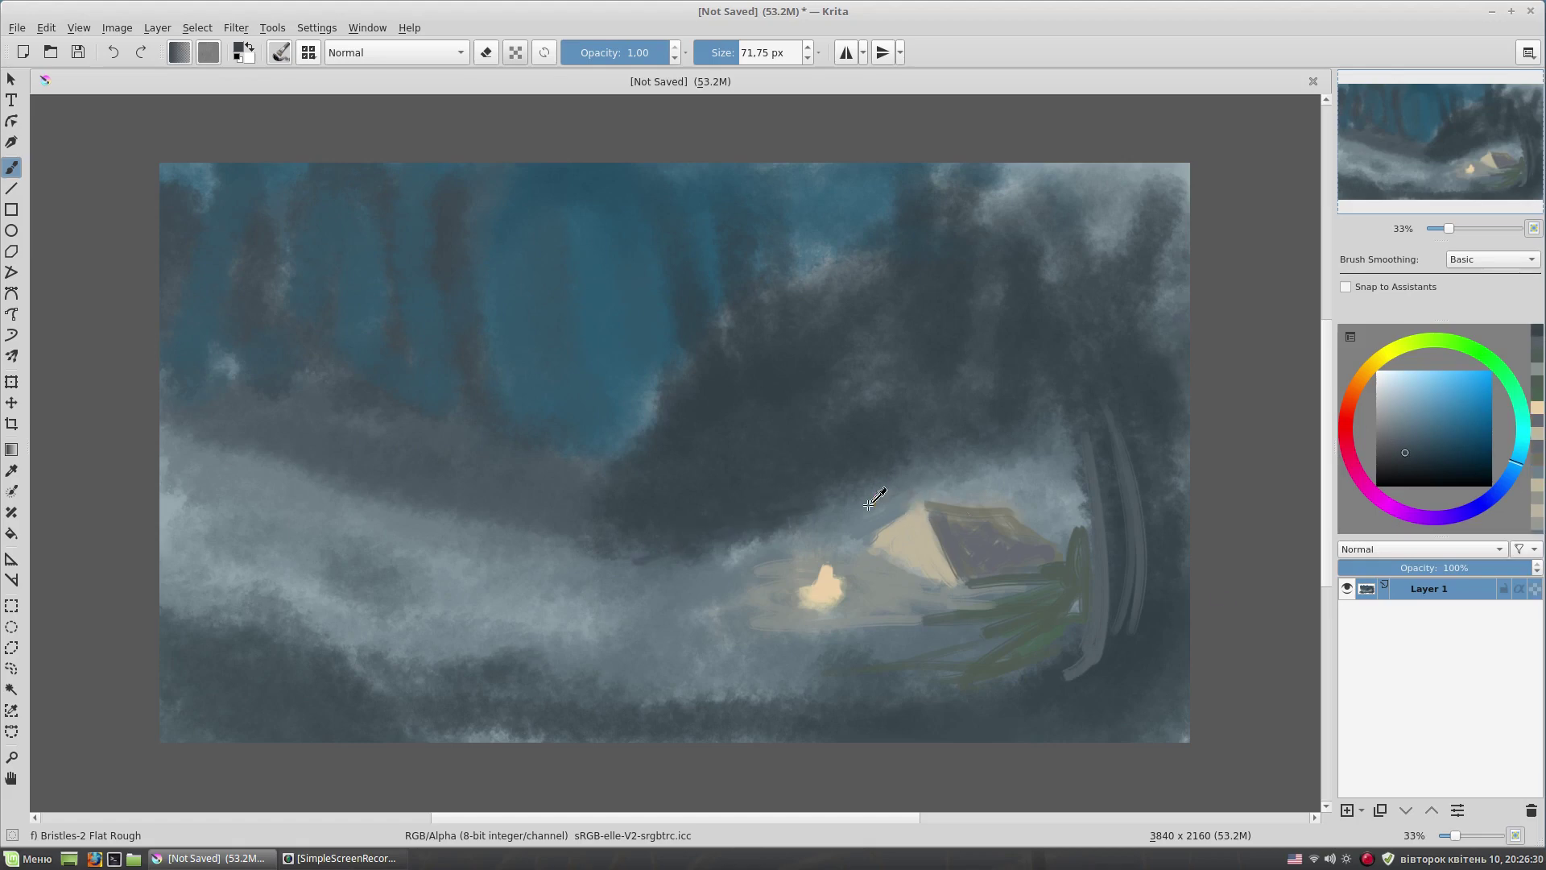
left_click(938, 620, "ctrl")
left_click_drag(701, 552, 845, 495)
left_click(1387, 438)
mouse_move(657, 535)
left_mouse_down()
mouse_move(902, 467)
mouse_move(616, 535)
mouse_move(491, 600)
left_mouse_up()
left_click(824, 527, "ctrl")
left_click_drag(725, 564, 439, 616)
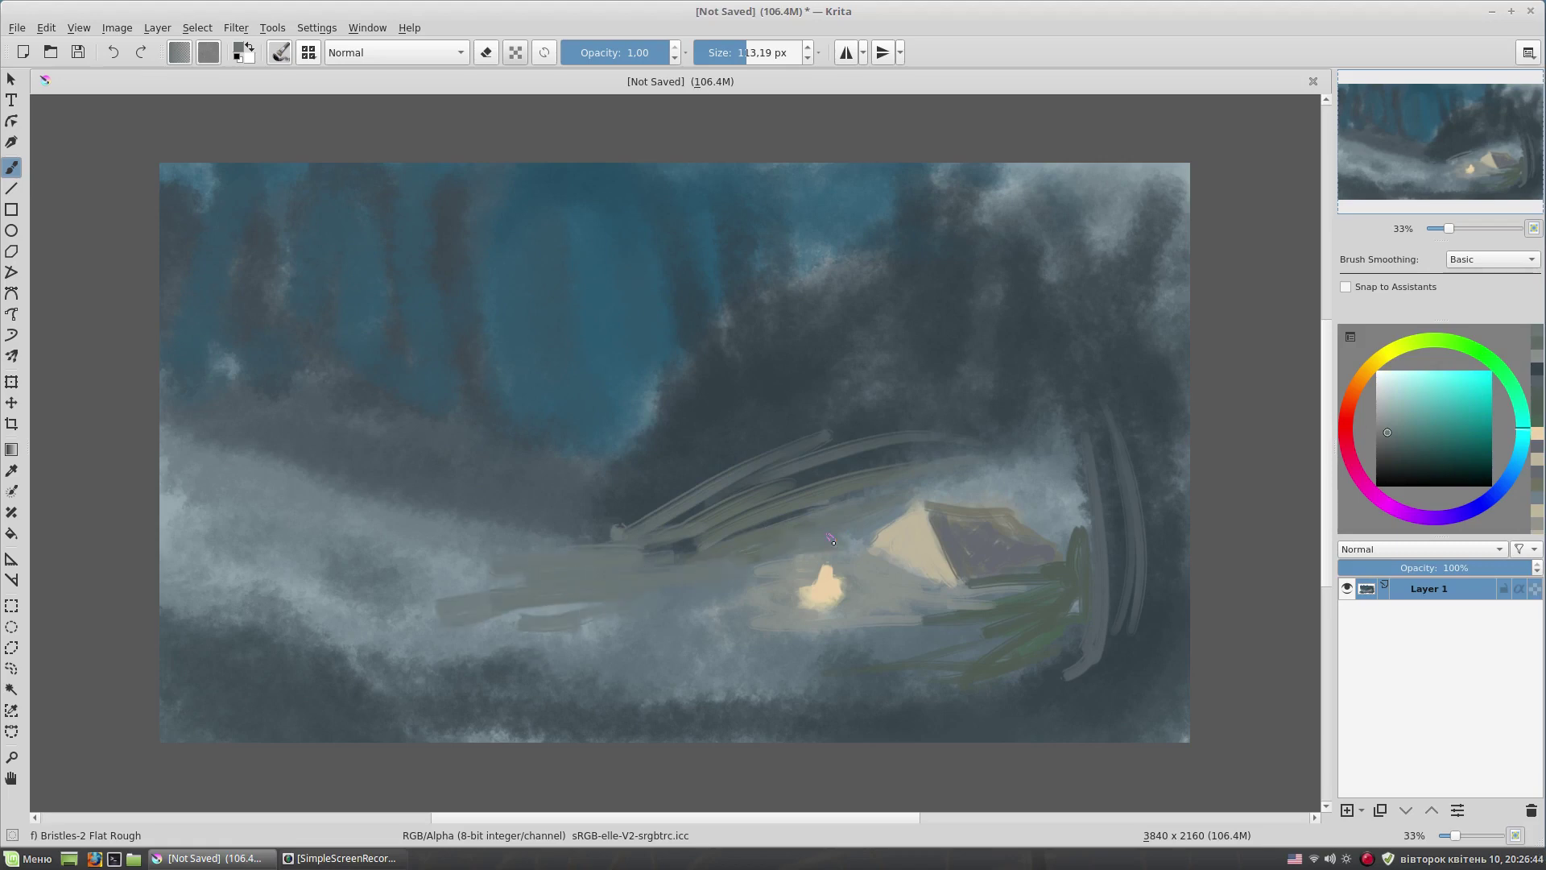
- Paint blue sky above the clearing with dark vertical trunk strokes along its edge
left_click(1463, 431)
mouse_move(632, 451)
left_mouse_down()
mouse_move(650, 399)
mouse_move(596, 508)
left_mouse_up()
left_click_drag(662, 195, 697, 413)
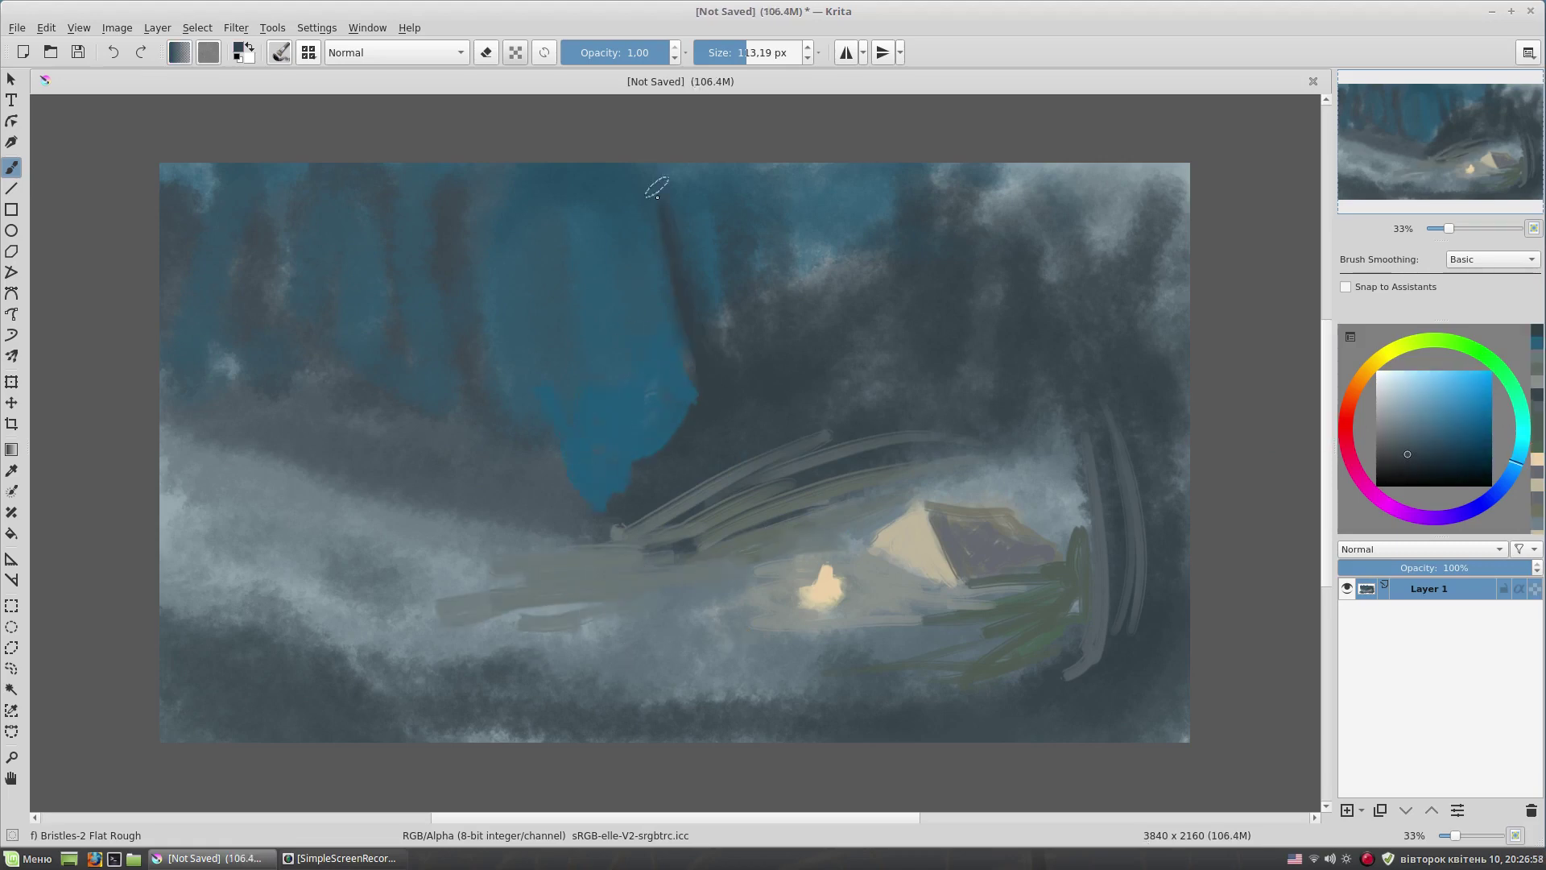
left_click(683, 209, "ctrl")
mouse_move(742, 345)
left_mouse_down()
mouse_move(731, 199)
mouse_move(685, 286)
left_mouse_up()
left_click(636, 523, "ctrl")
mouse_move(717, 475)
left_mouse_down()
mouse_move(611, 536)
mouse_move(567, 508)
left_mouse_up()
left_click(539, 454, "ctrl")
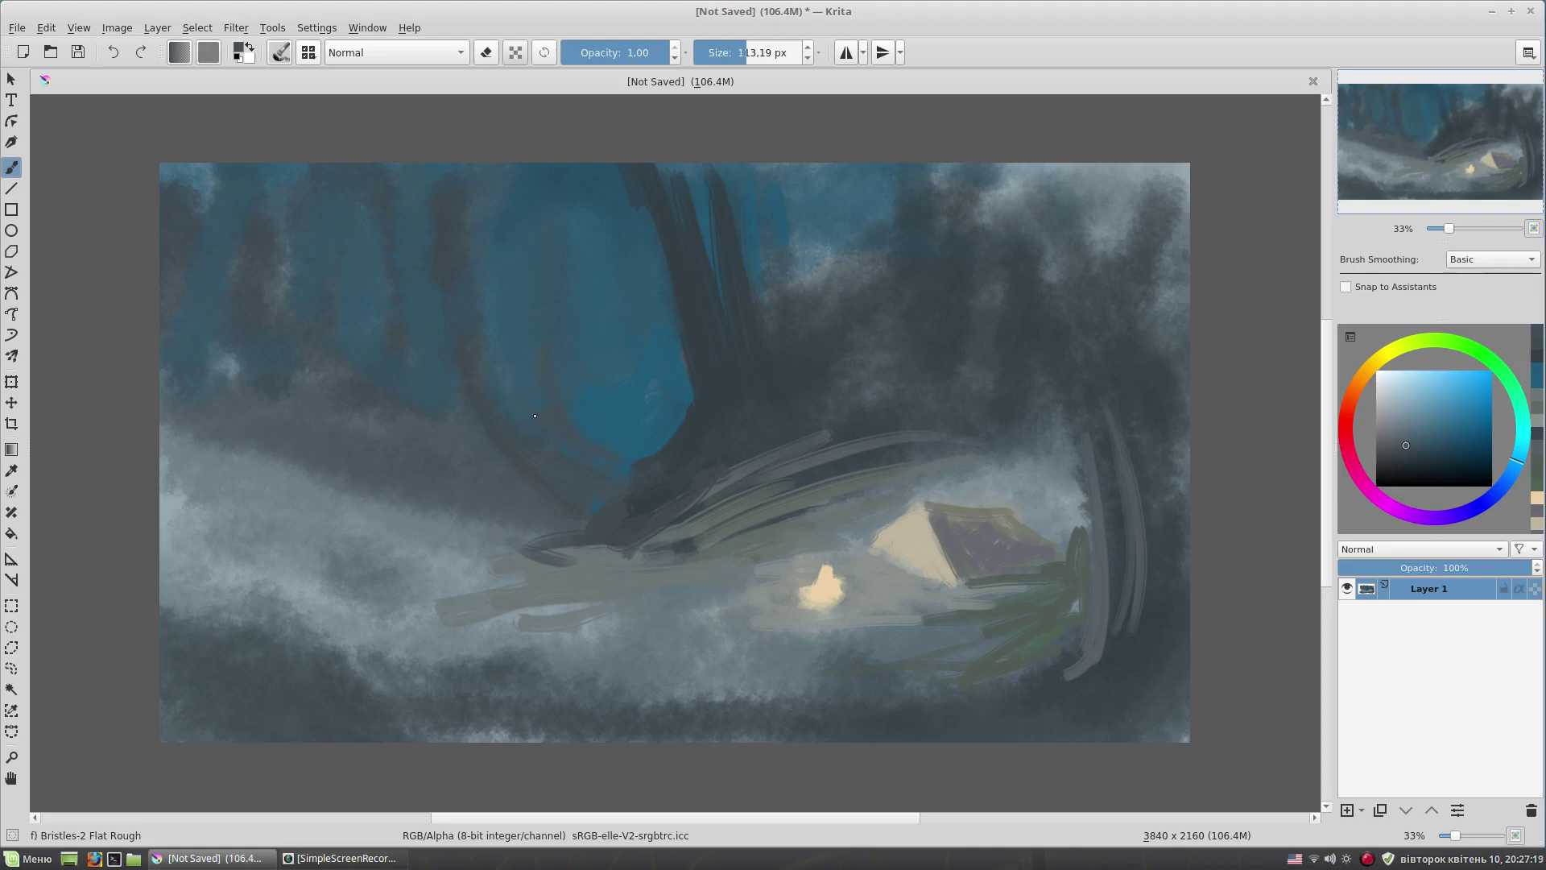
- Paint thick dark tree trunks on the right and darken the ground along the bottom edge
left_click(584, 267, "ctrl")
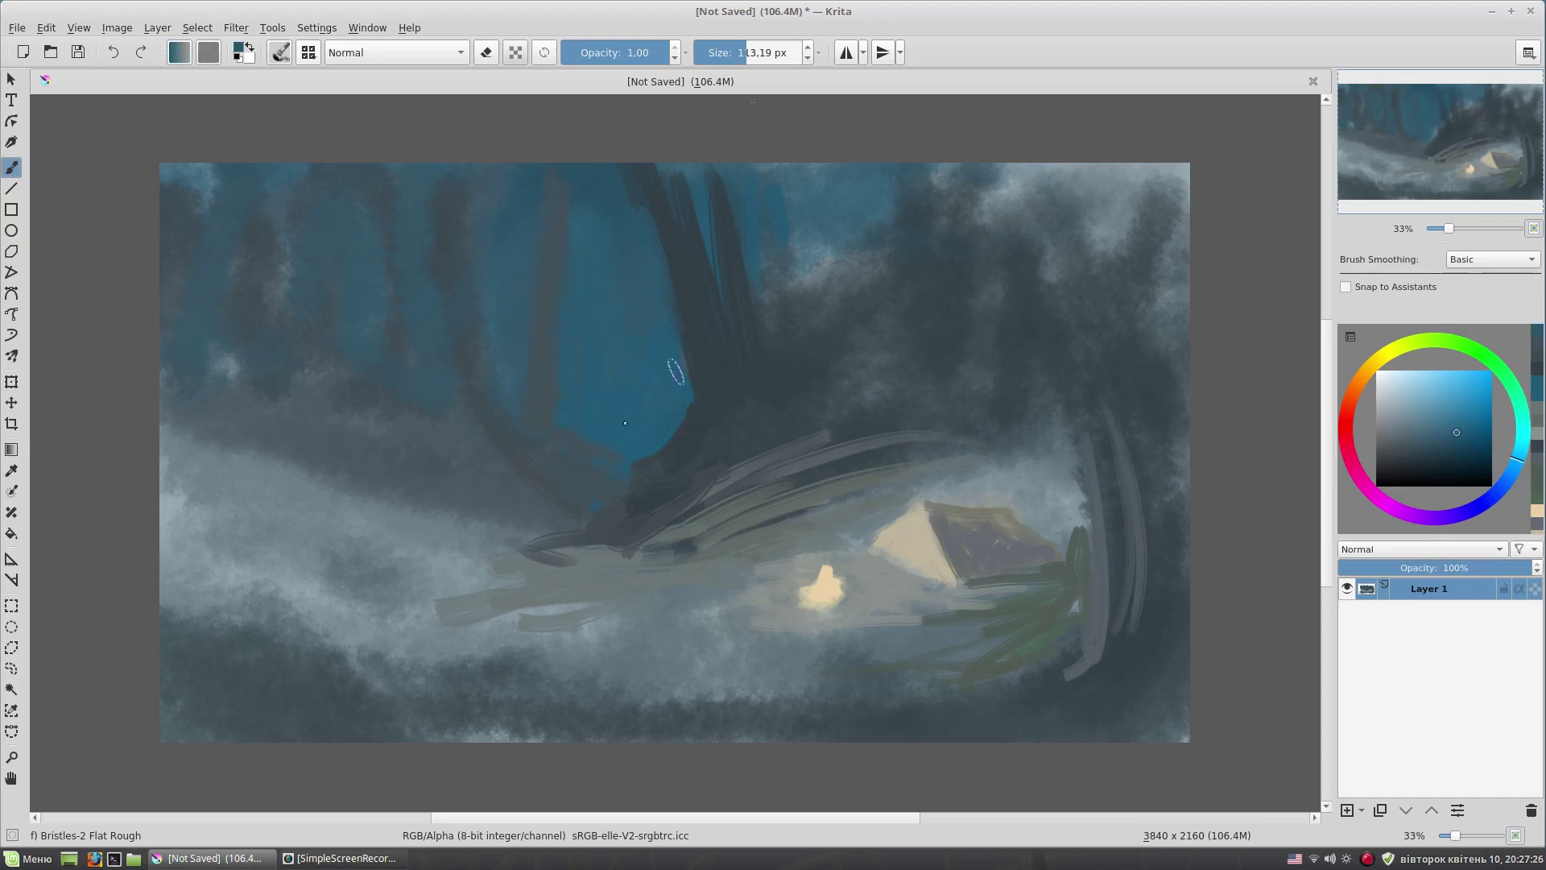
left_click_drag(1100, 451, 1063, 708)
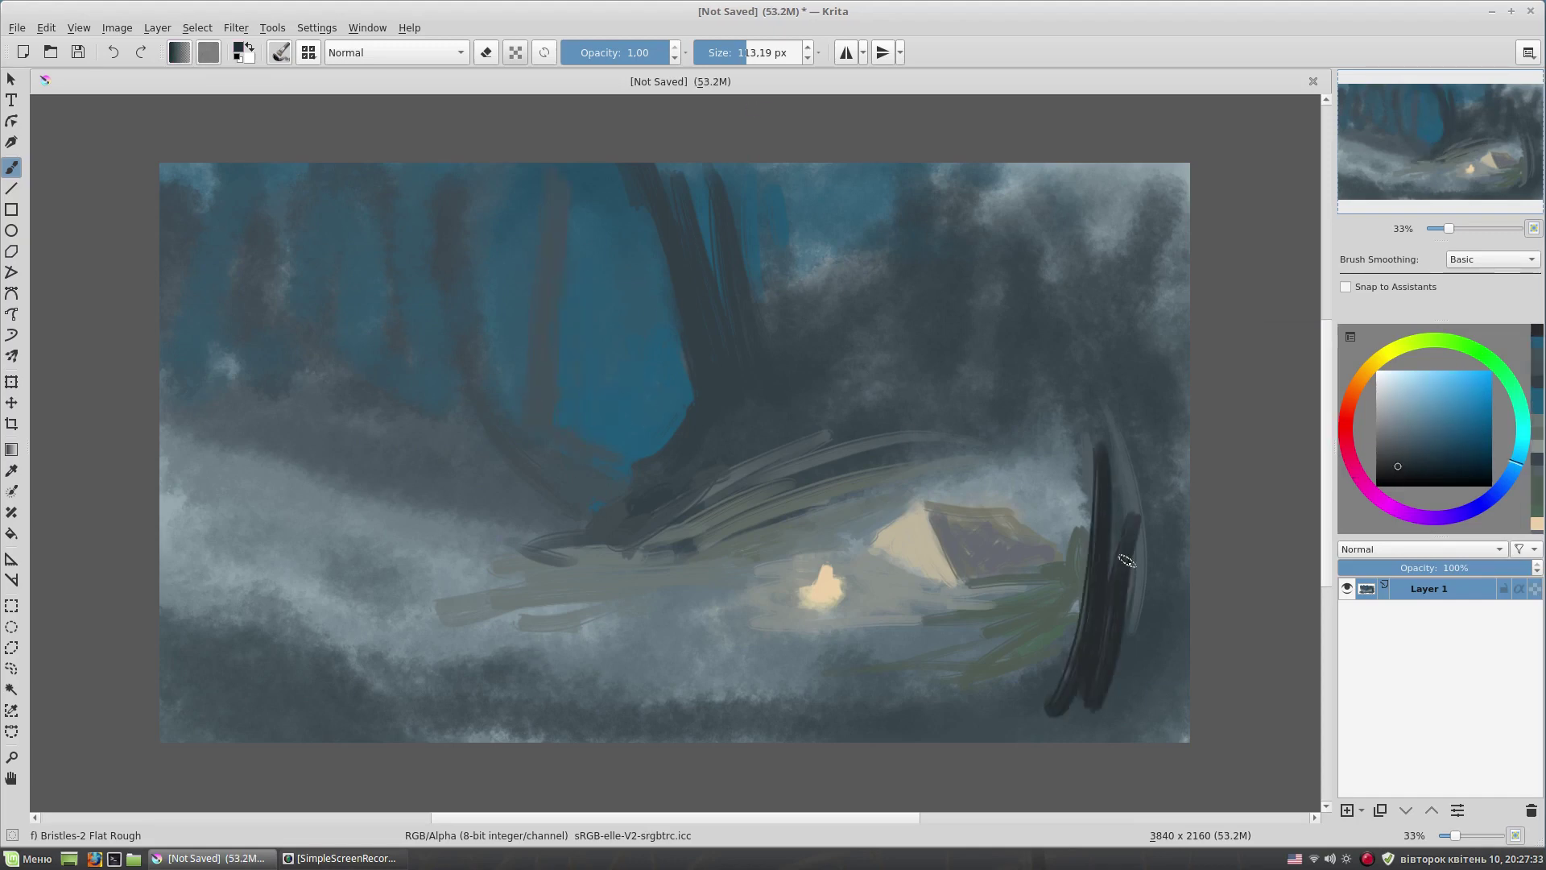
left_click_drag(1022, 165, 1079, 700)
left_click_drag(1143, 427, 1127, 717)
left_click_drag(1160, 548, 1156, 286)
left_click_drag(1043, 681, 729, 725)
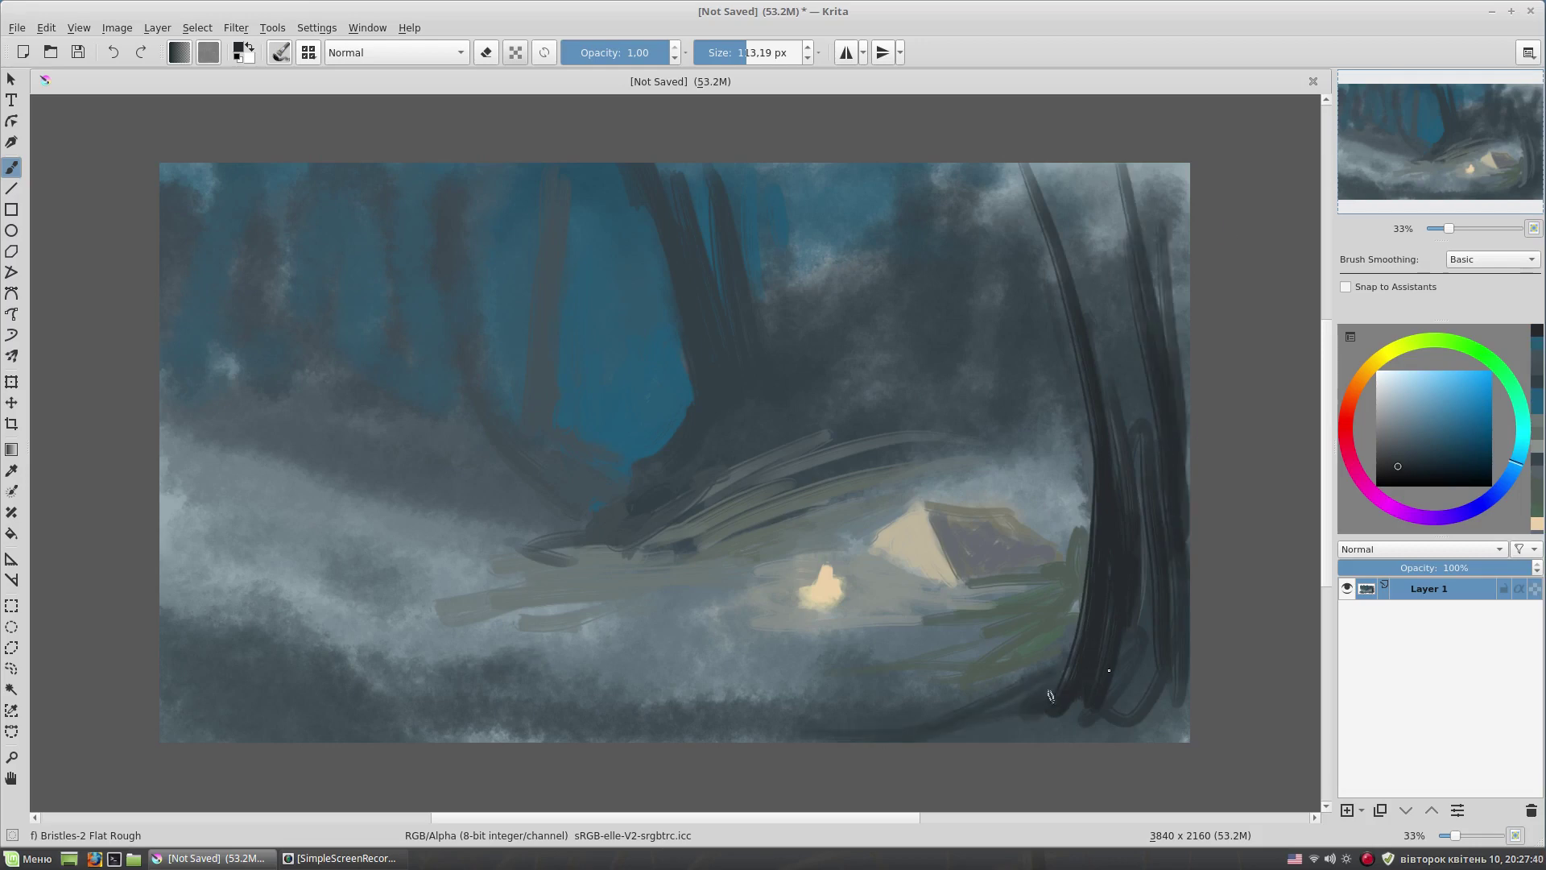
mouse_move(1168, 523)
left_mouse_down()
mouse_move(1148, 709)
mouse_move(1006, 737)
left_mouse_up()
- Outline the tent's left edge in dark blue-grey and darken the area above its roof
left_click(1061, 608, "ctrl")
left_click(934, 628, "ctrl")
mouse_move(934, 509)
left_mouse_down()
mouse_move(970, 568)
mouse_move(1029, 513)
left_mouse_up()
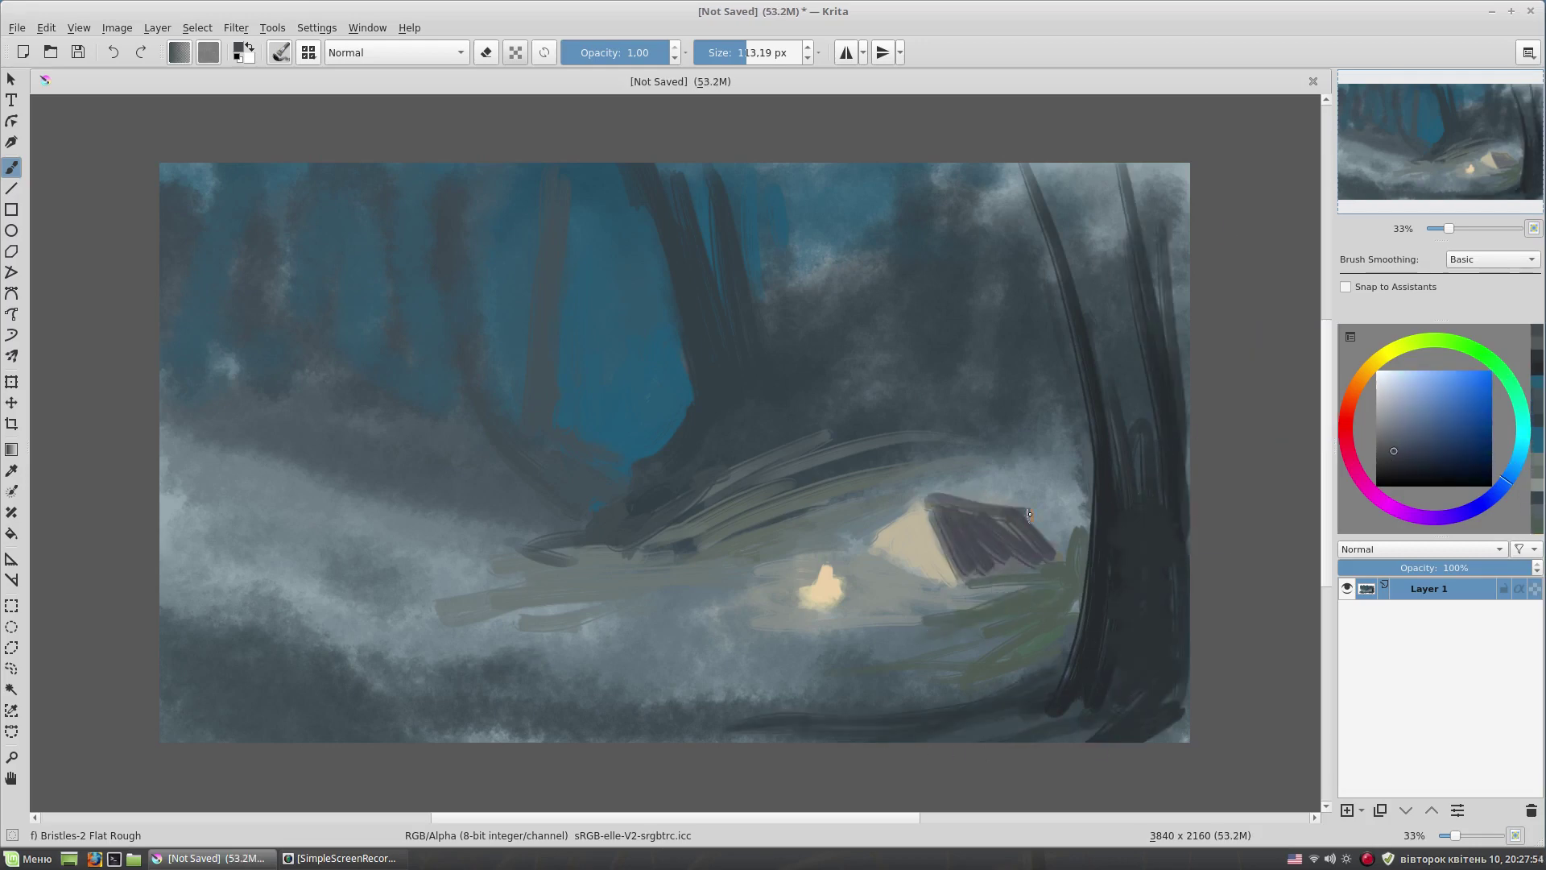
left_click(1071, 523, "ctrl")
mouse_move(1007, 570)
left_mouse_down()
mouse_move(1083, 568)
mouse_move(926, 495)
left_mouse_up()
mouse_move(839, 515)
left_mouse_down()
mouse_move(944, 449)
mouse_move(1070, 459)
mouse_move(1091, 523)
left_mouse_up()
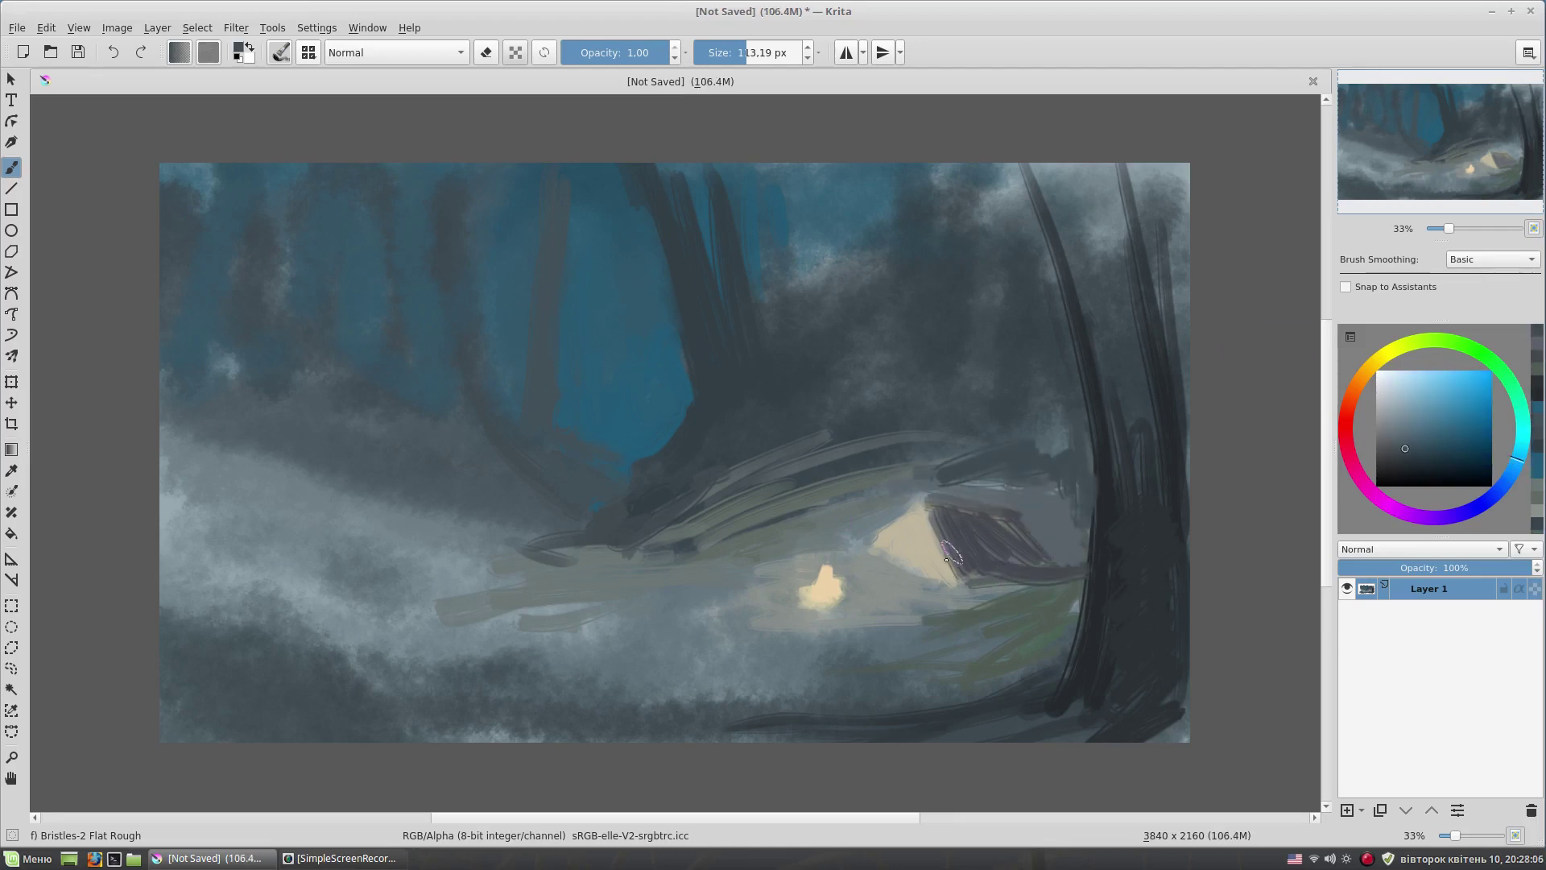
- Paint grey horizontal strokes across the foreground
left_click(787, 650, "ctrl")
left_click_drag(918, 637, 693, 685)
left_click_drag(773, 612, 572, 640)
left_click_drag(773, 390, 801, 390, "shift")
left_click(701, 330, "ctrl")
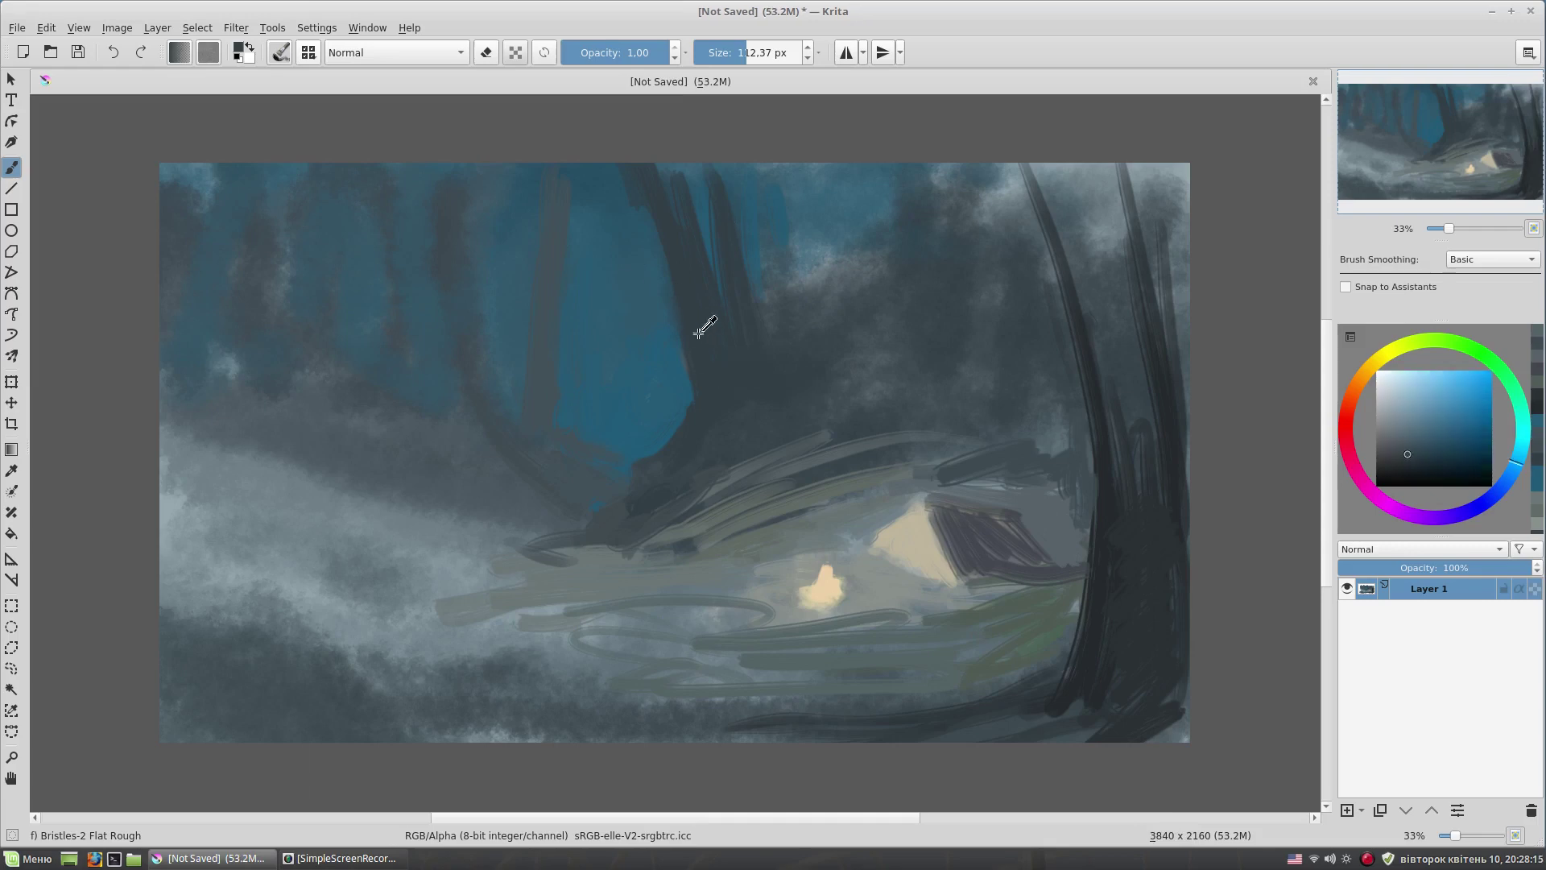
- Paint a dark navy shadowy figure among the central trees and a dark trunk from the top edge
left_click(624, 214, "ctrl")
mouse_move(628, 209)
left_mouse_down()
mouse_move(636, 282)
mouse_move(612, 289)
mouse_move(665, 403)
mouse_move(677, 348)
left_mouse_up()
left_click(620, 241, "ctrl")
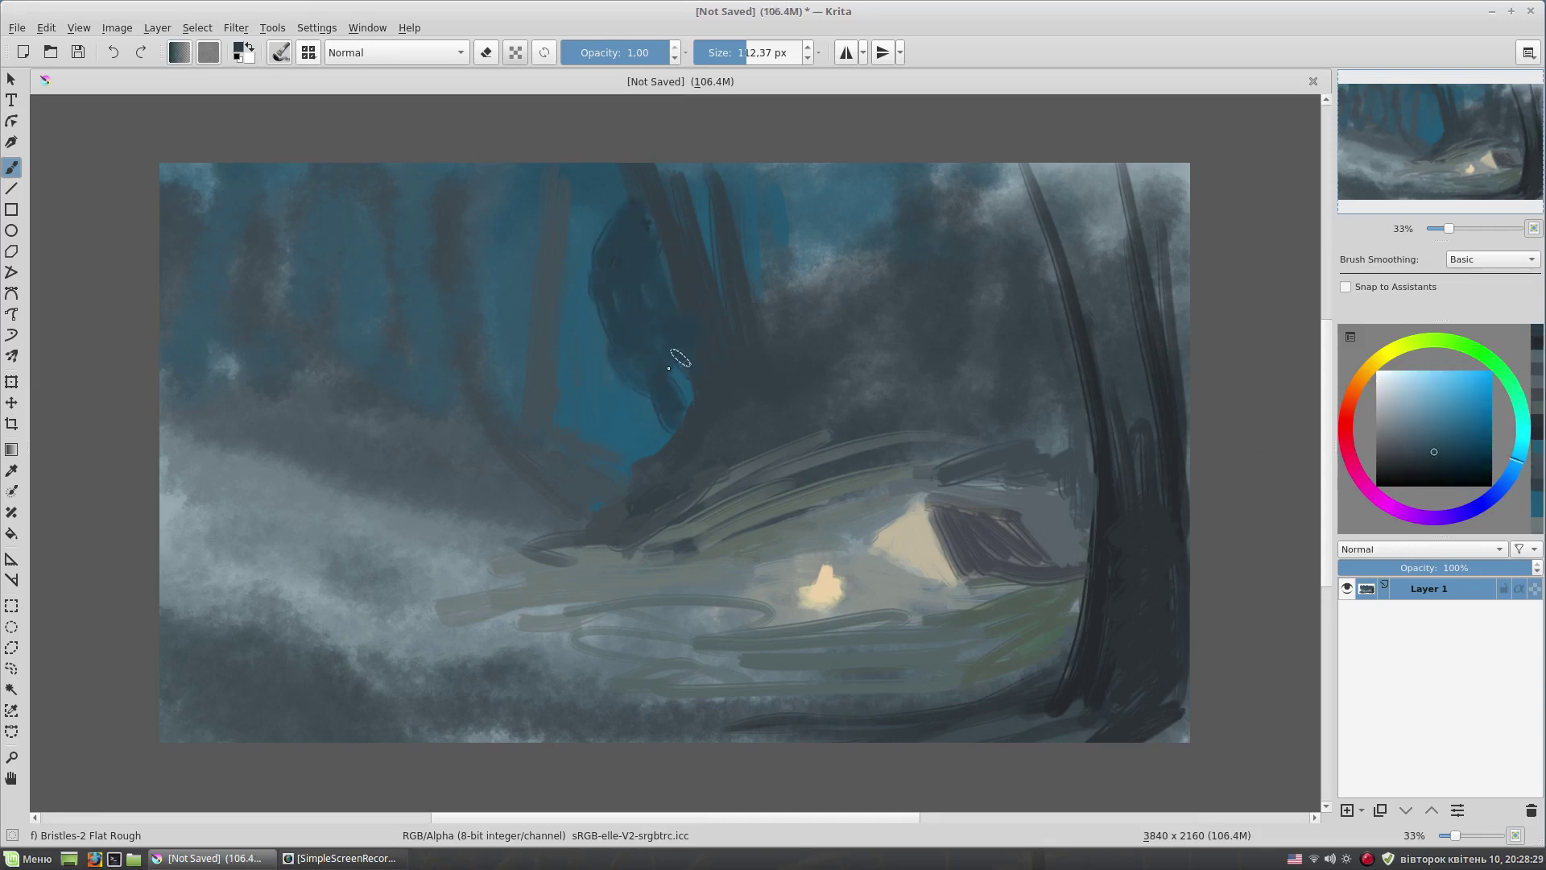
left_click(775, 365, "ctrl")
mouse_move(775, 365)
left_mouse_down("shift")
mouse_move(666, 298)
mouse_move(620, 386)
left_mouse_up("shift")
left_click(695, 313, "ctrl")
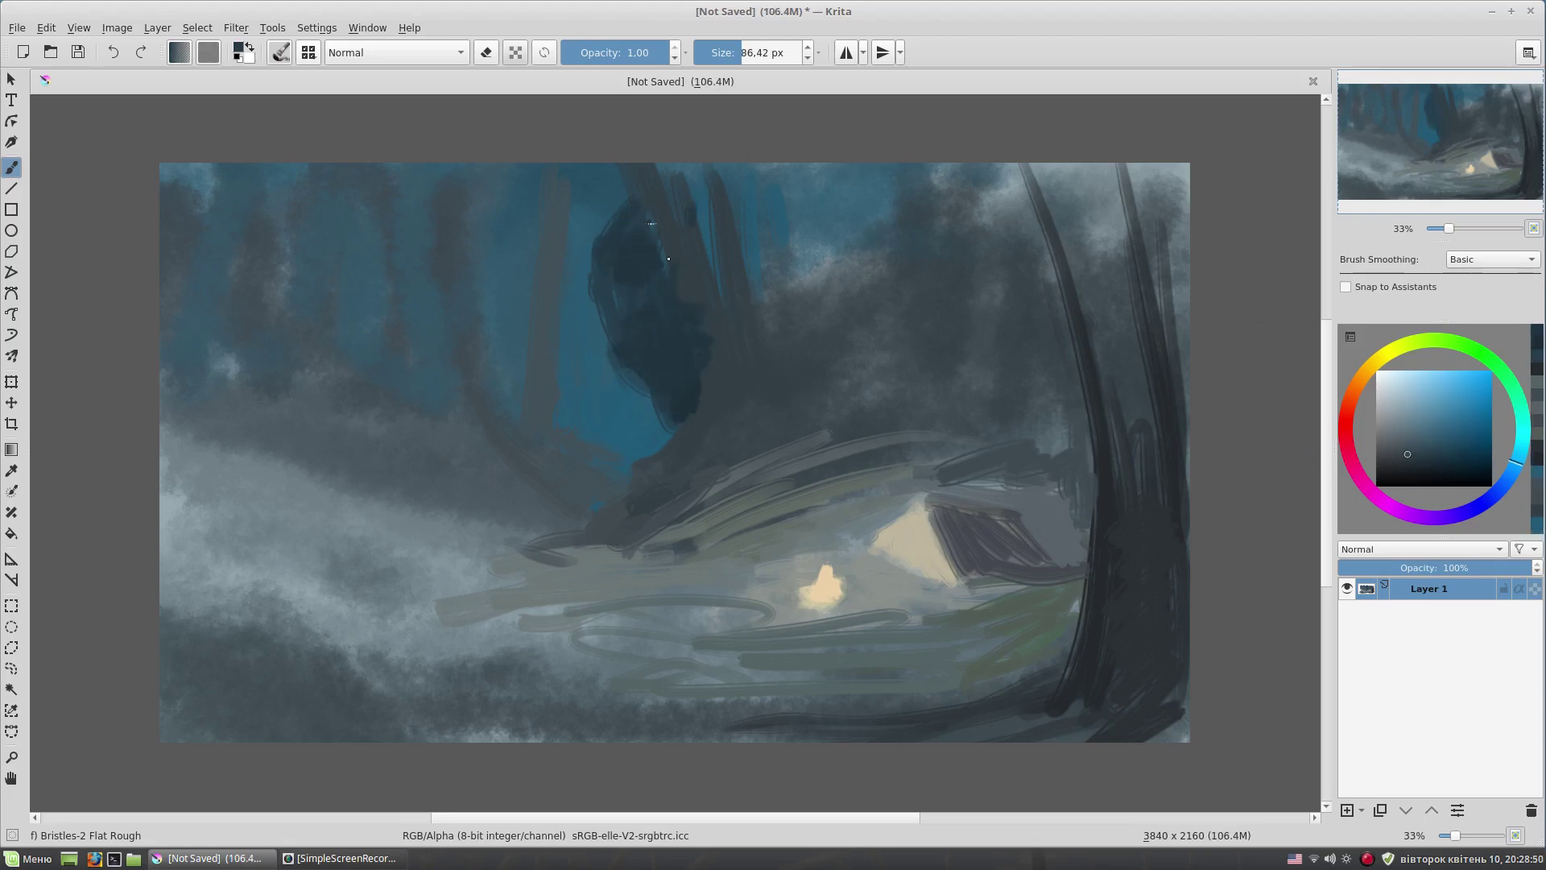
mouse_move(644, 182)
left_mouse_down()
mouse_move(686, 351)
mouse_move(670, 437)
mouse_move(584, 538)
left_mouse_up()
left_click(730, 515, "ctrl")
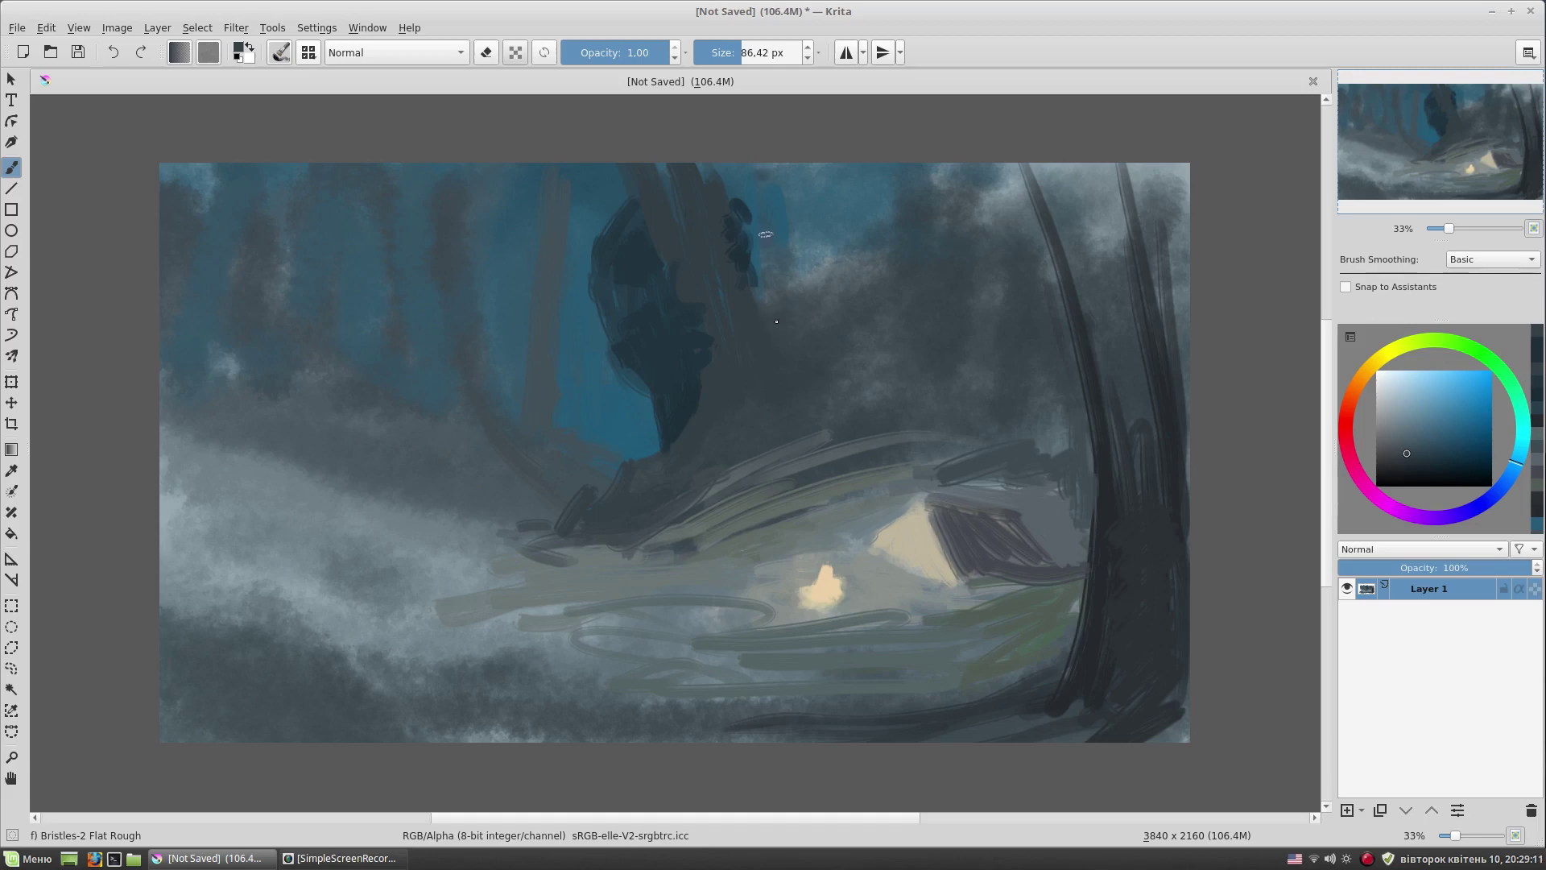
left_click_drag(759, 172, 801, 318)
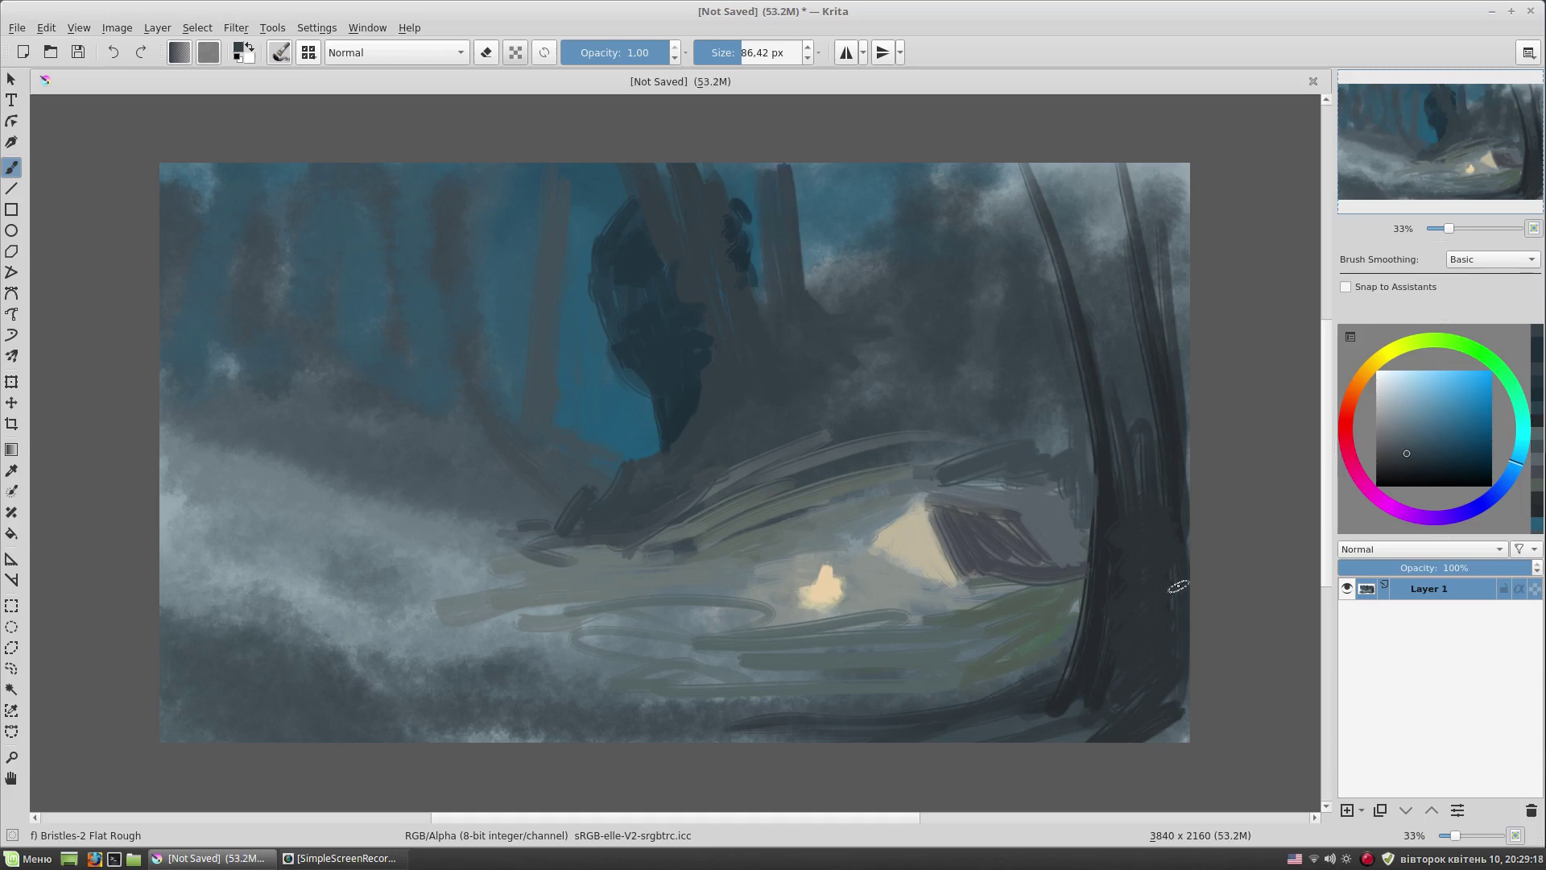
left_click(928, 538, "ctrl")
- With a smaller brush, paint tan onto the tent and darken its lower part
key("bracketleft")
left_click_drag(938, 515, 905, 534)
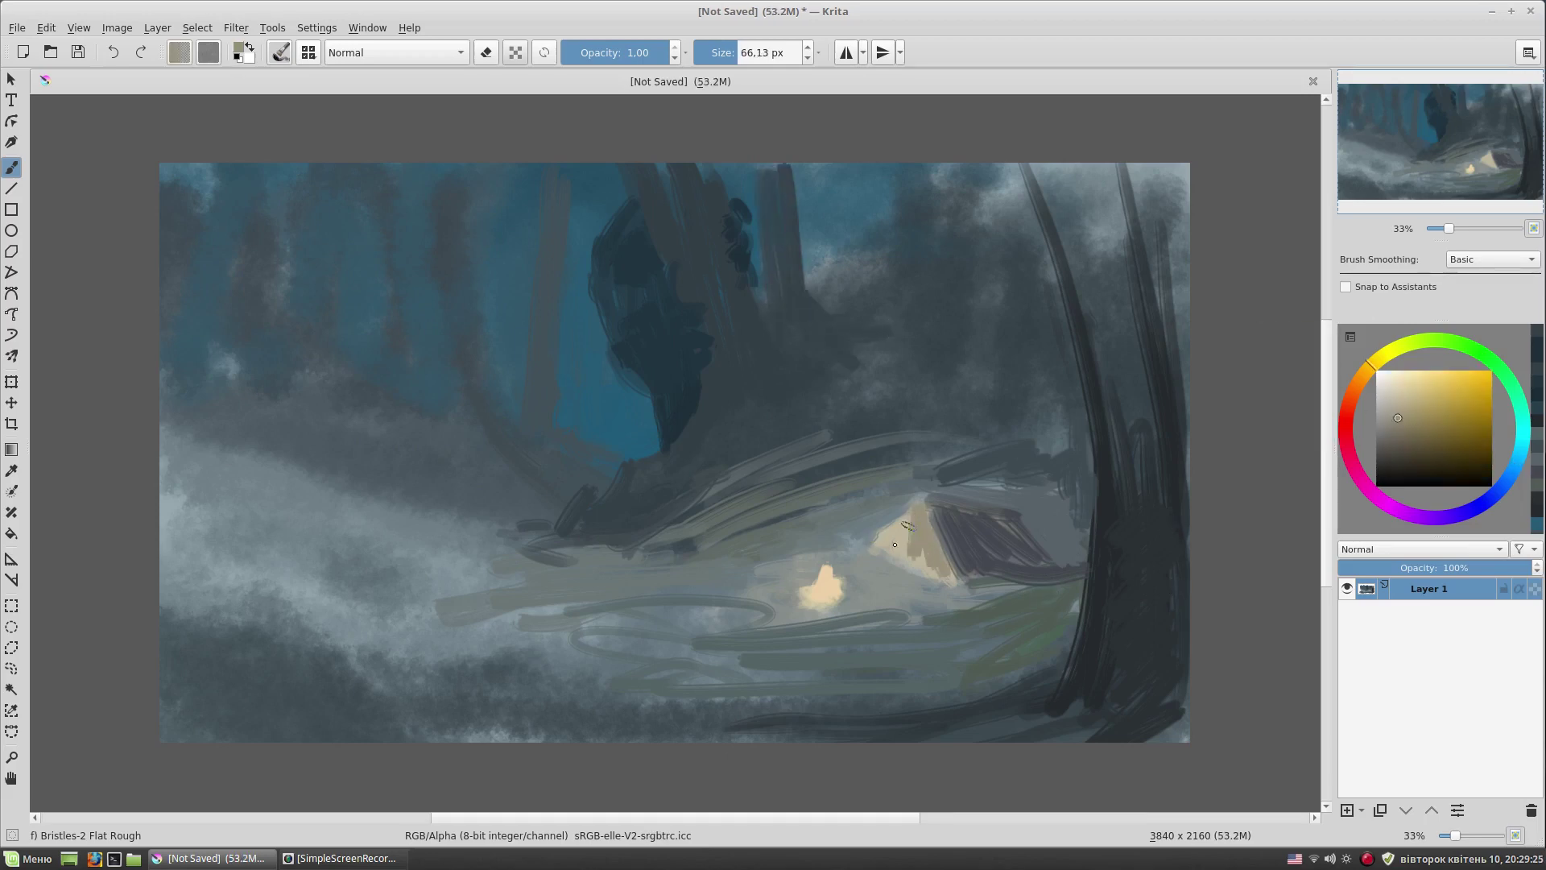
left_click(906, 556, "ctrl")
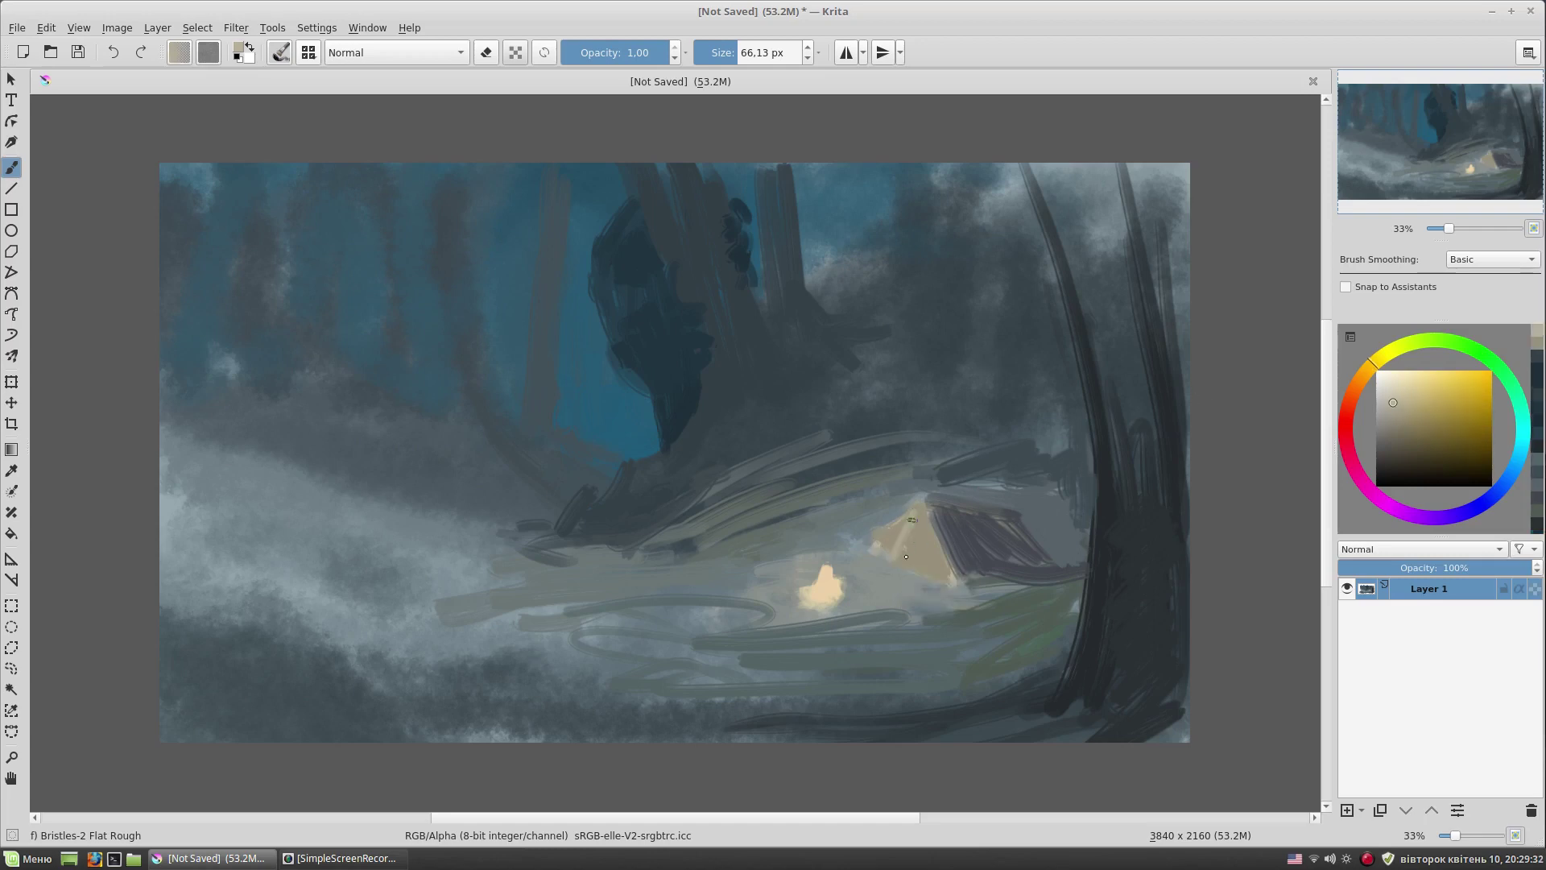
left_click_drag(963, 570, 886, 564)
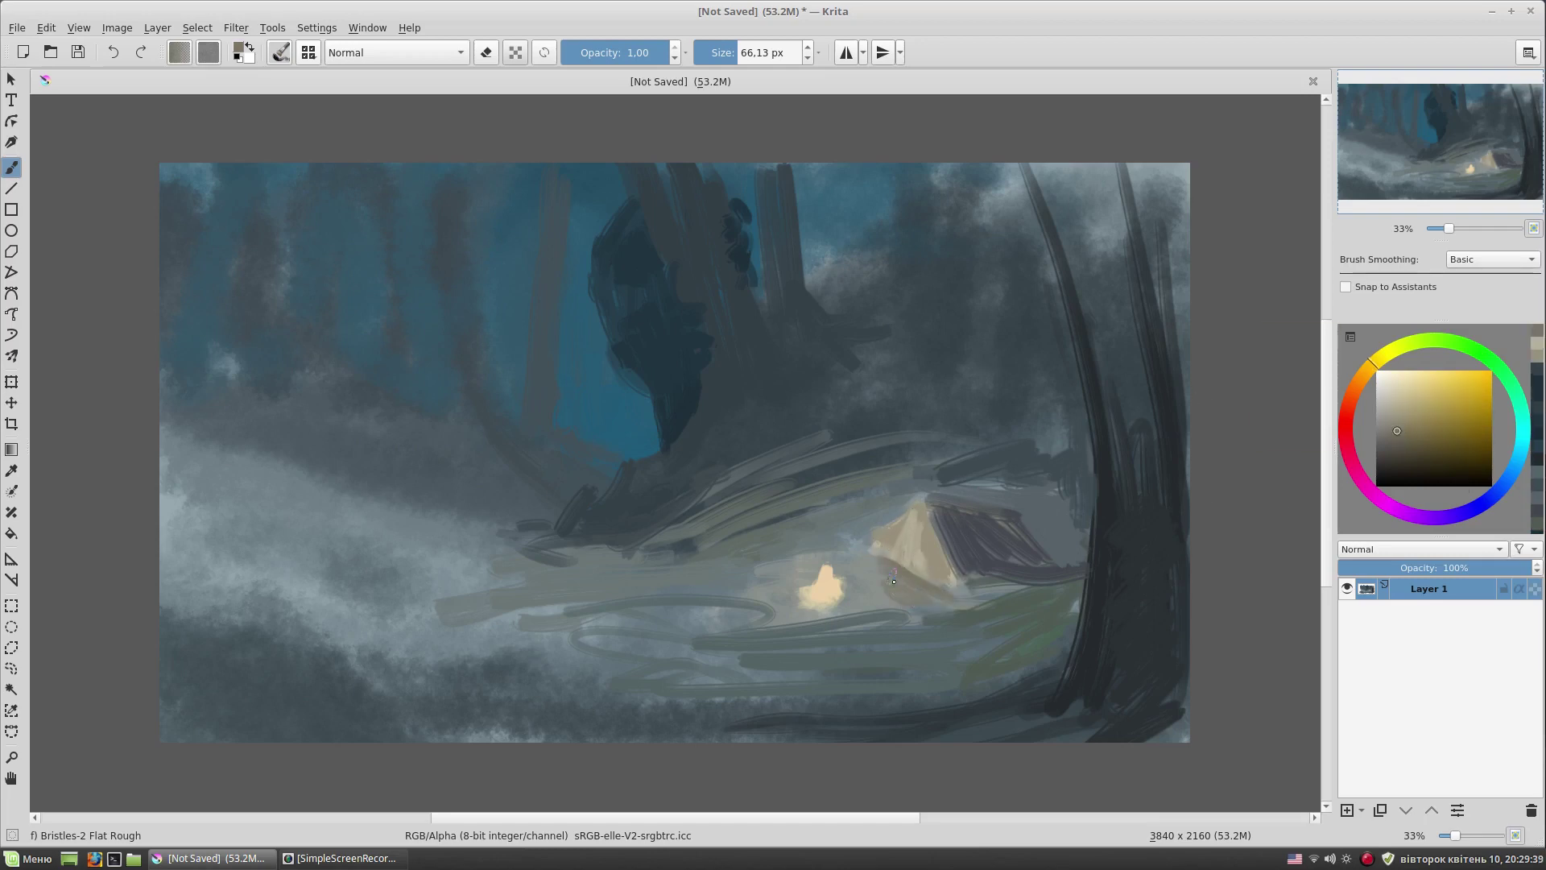
- Sample dark blue-greys from the tent and darken its shadowed lower edge
left_click(884, 557, "ctrl")
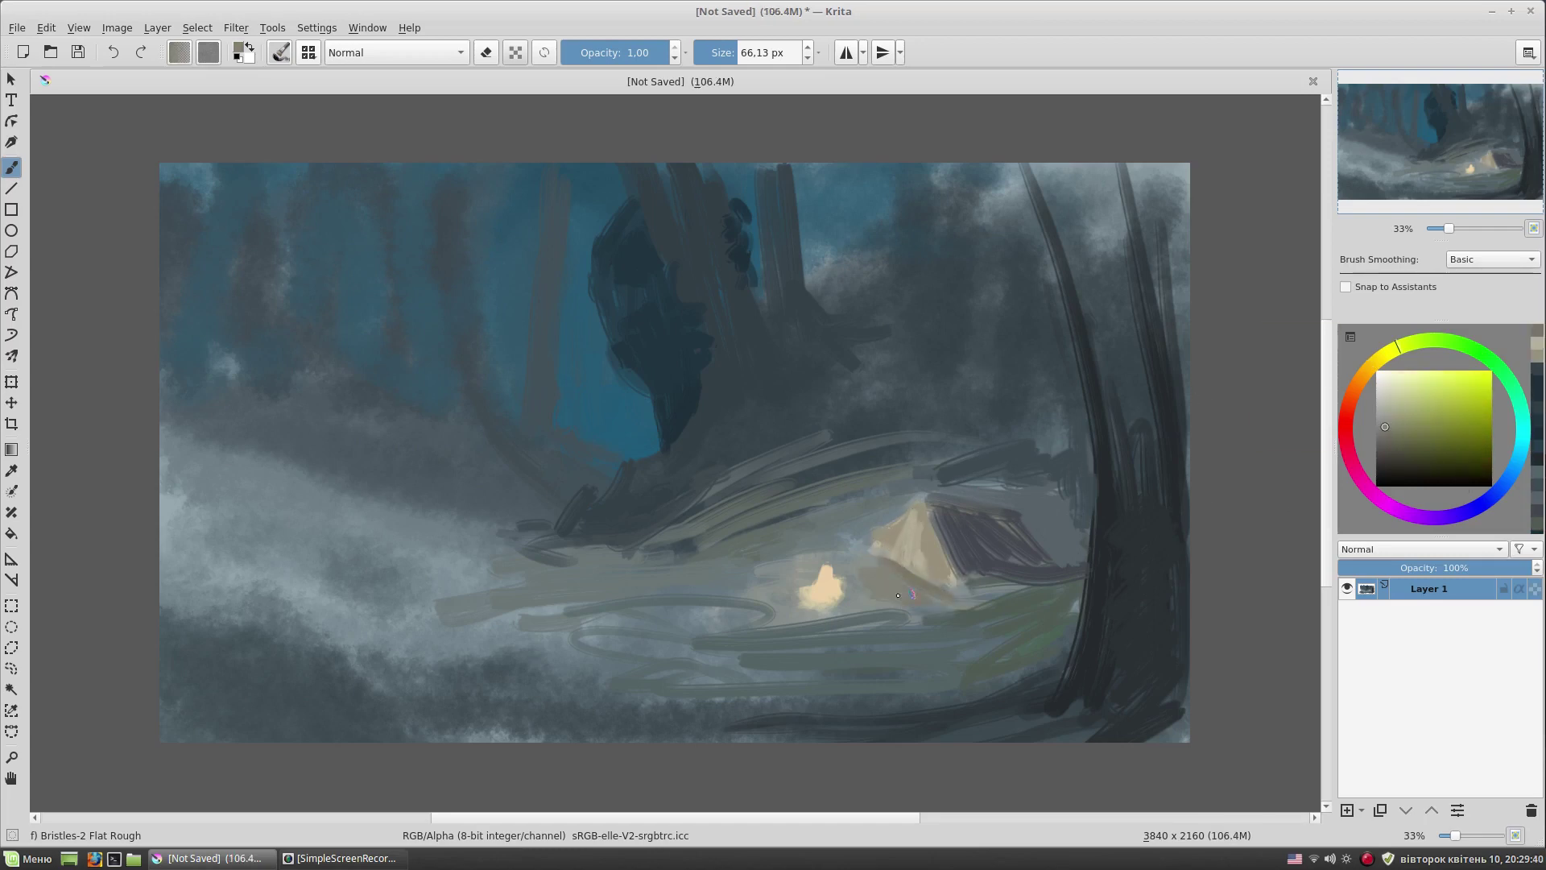
left_click(965, 546, "ctrl")
key("bracketleft")
left_click(958, 570, "ctrl")
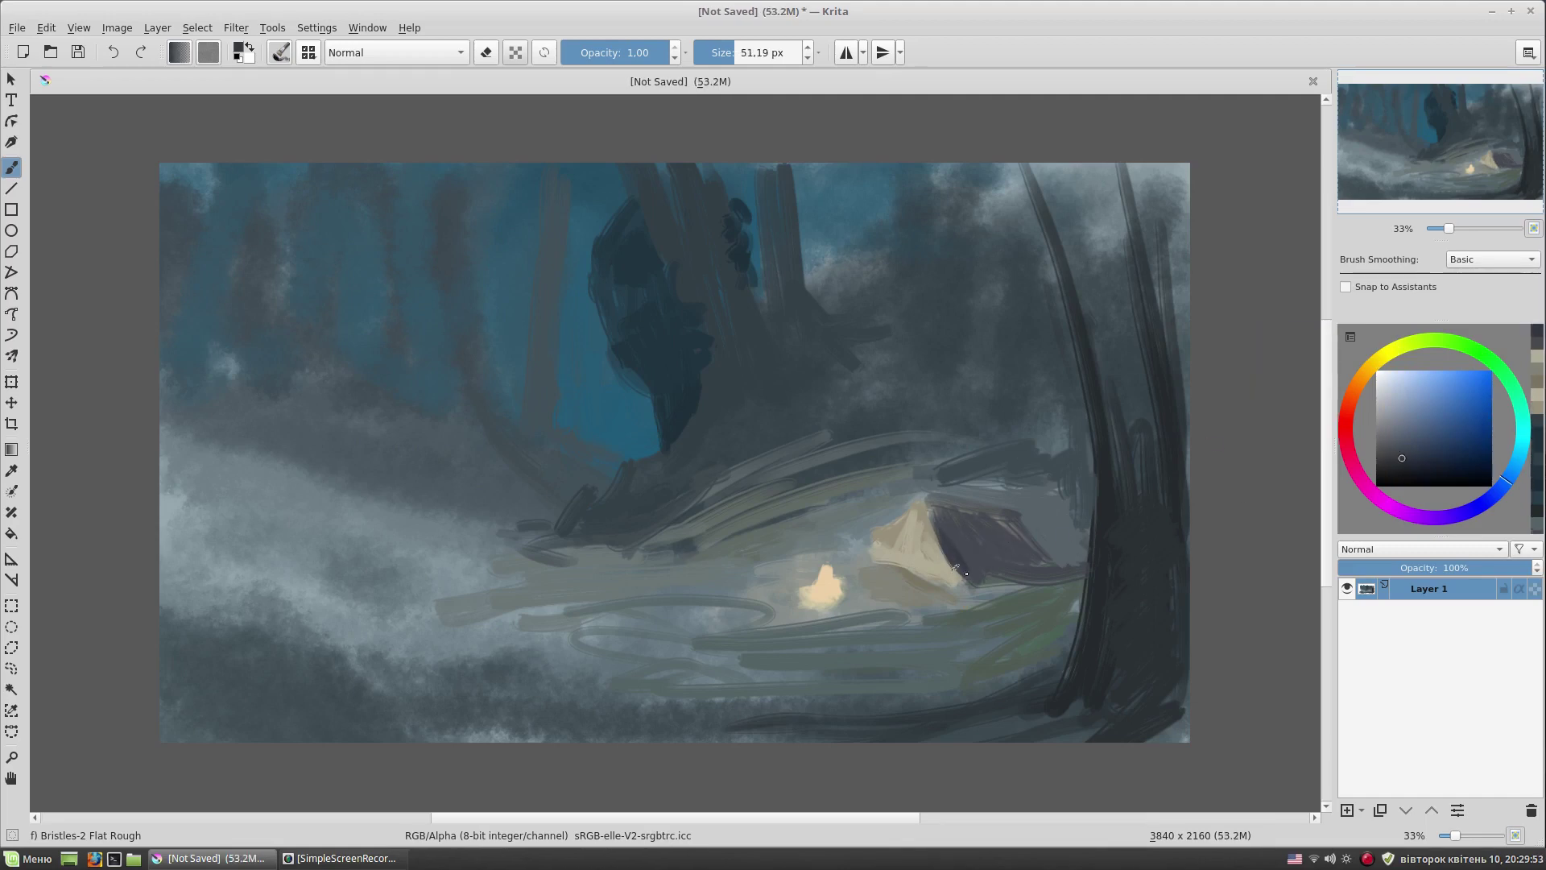
left_click_drag(989, 587, 916, 574)
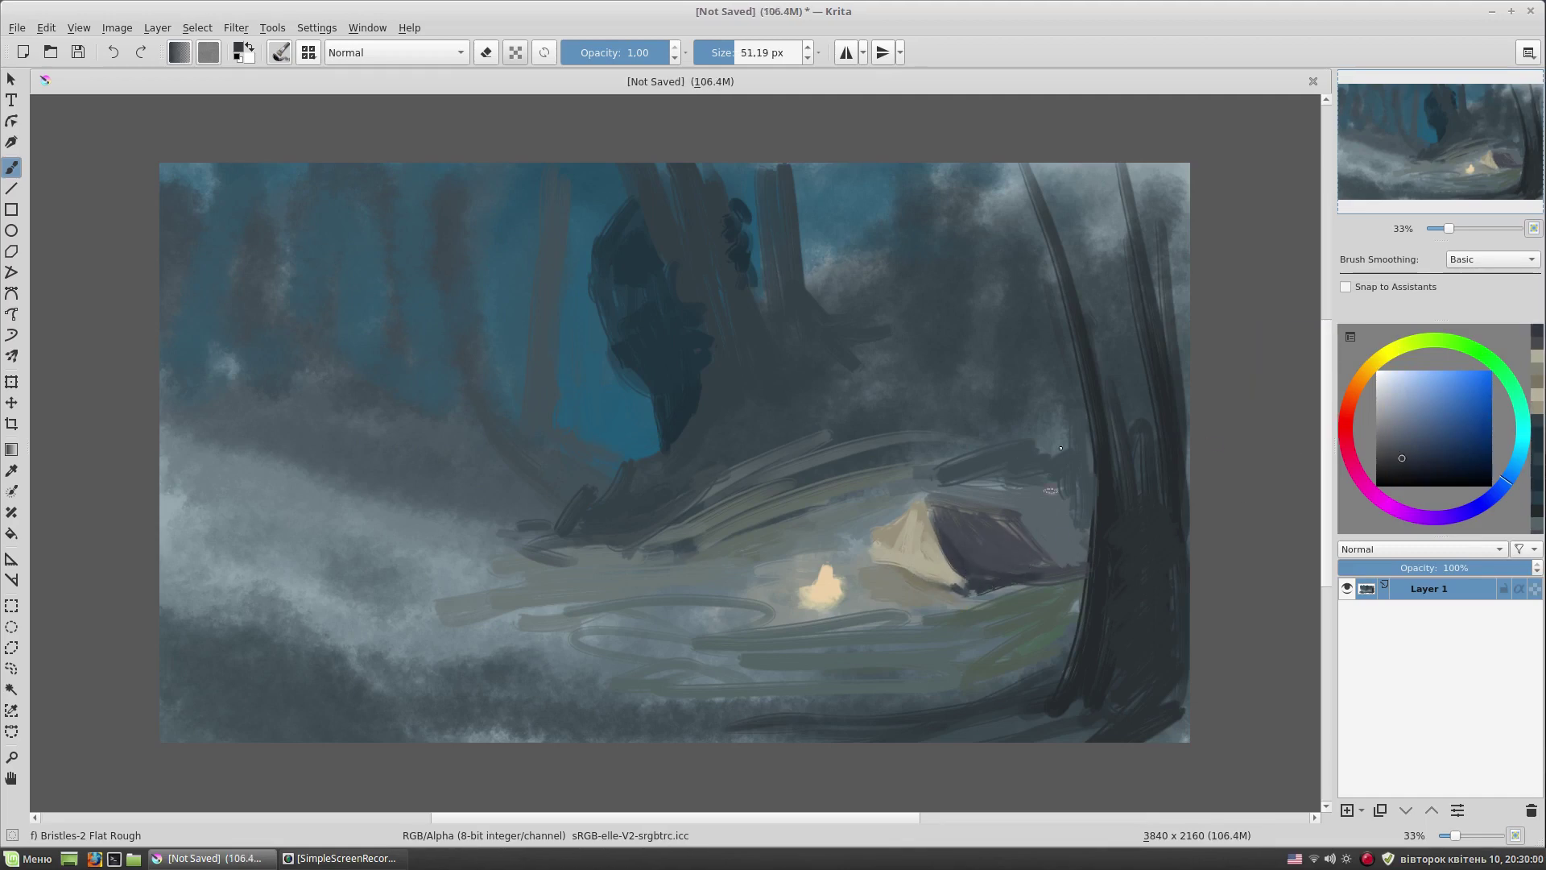
left_click(932, 489, "ctrl")
left_click(926, 506, "ctrl")
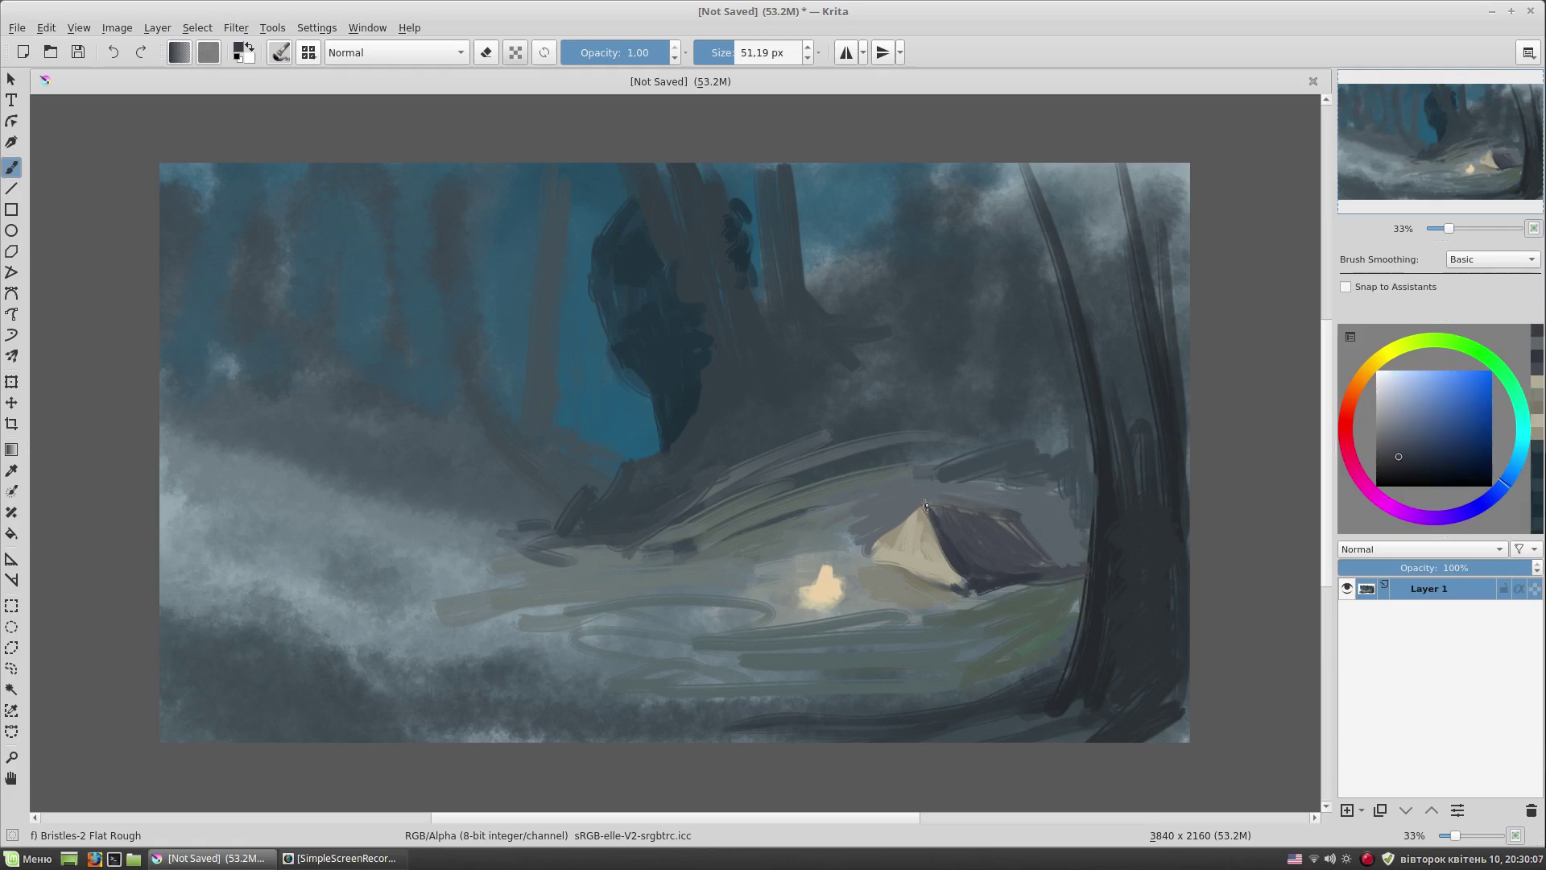
- Colour the campfire in warm yellow-orange and tan, then sweep grey strokes over the lower-left ground
left_click(1399, 346)
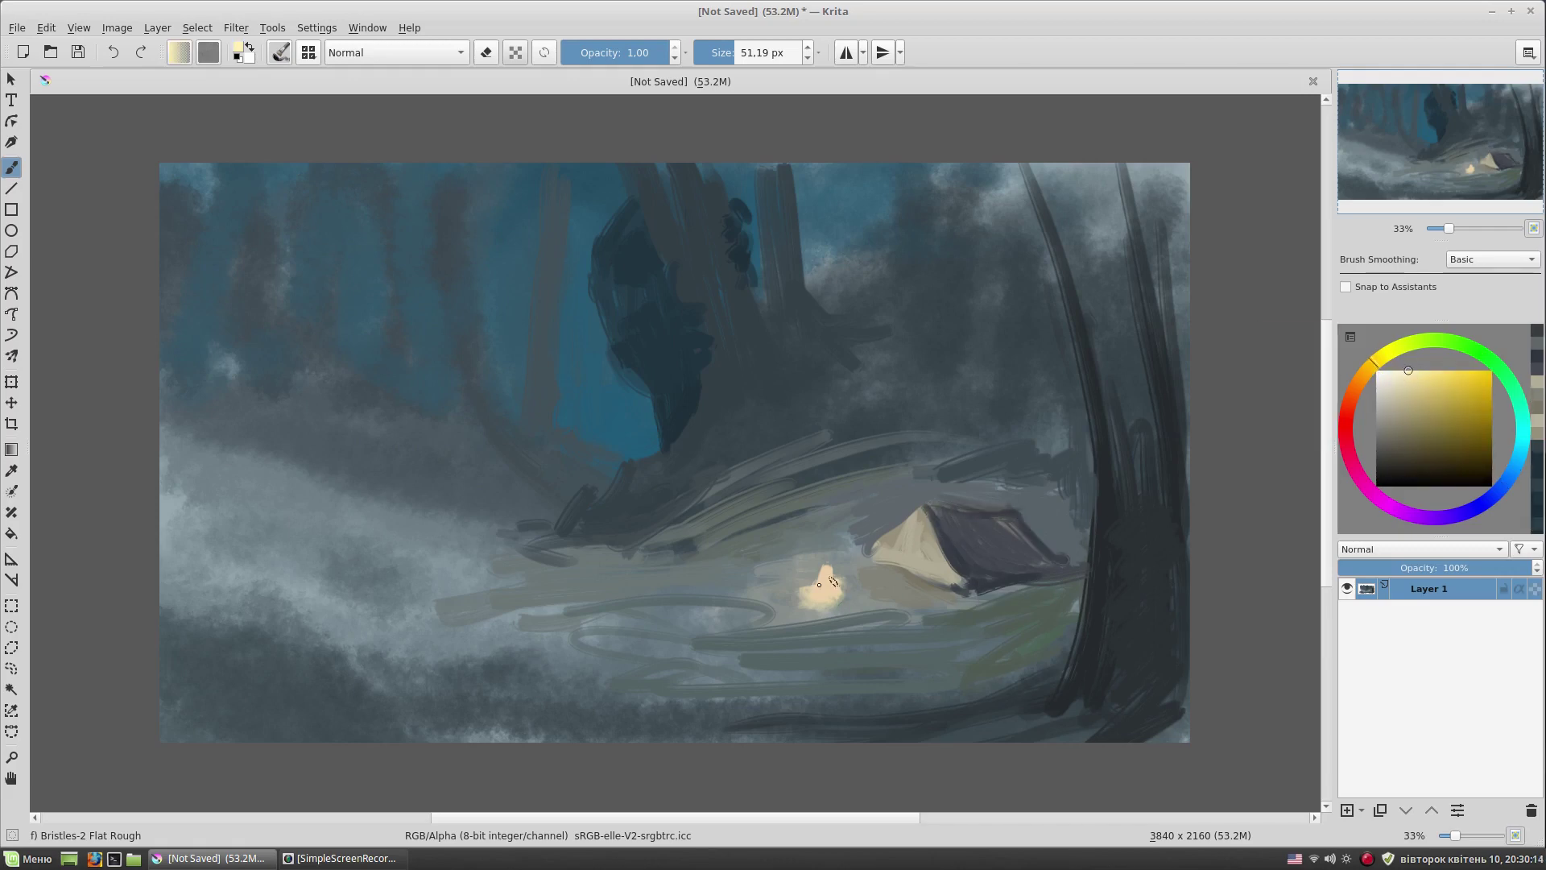
left_click(836, 589, "ctrl")
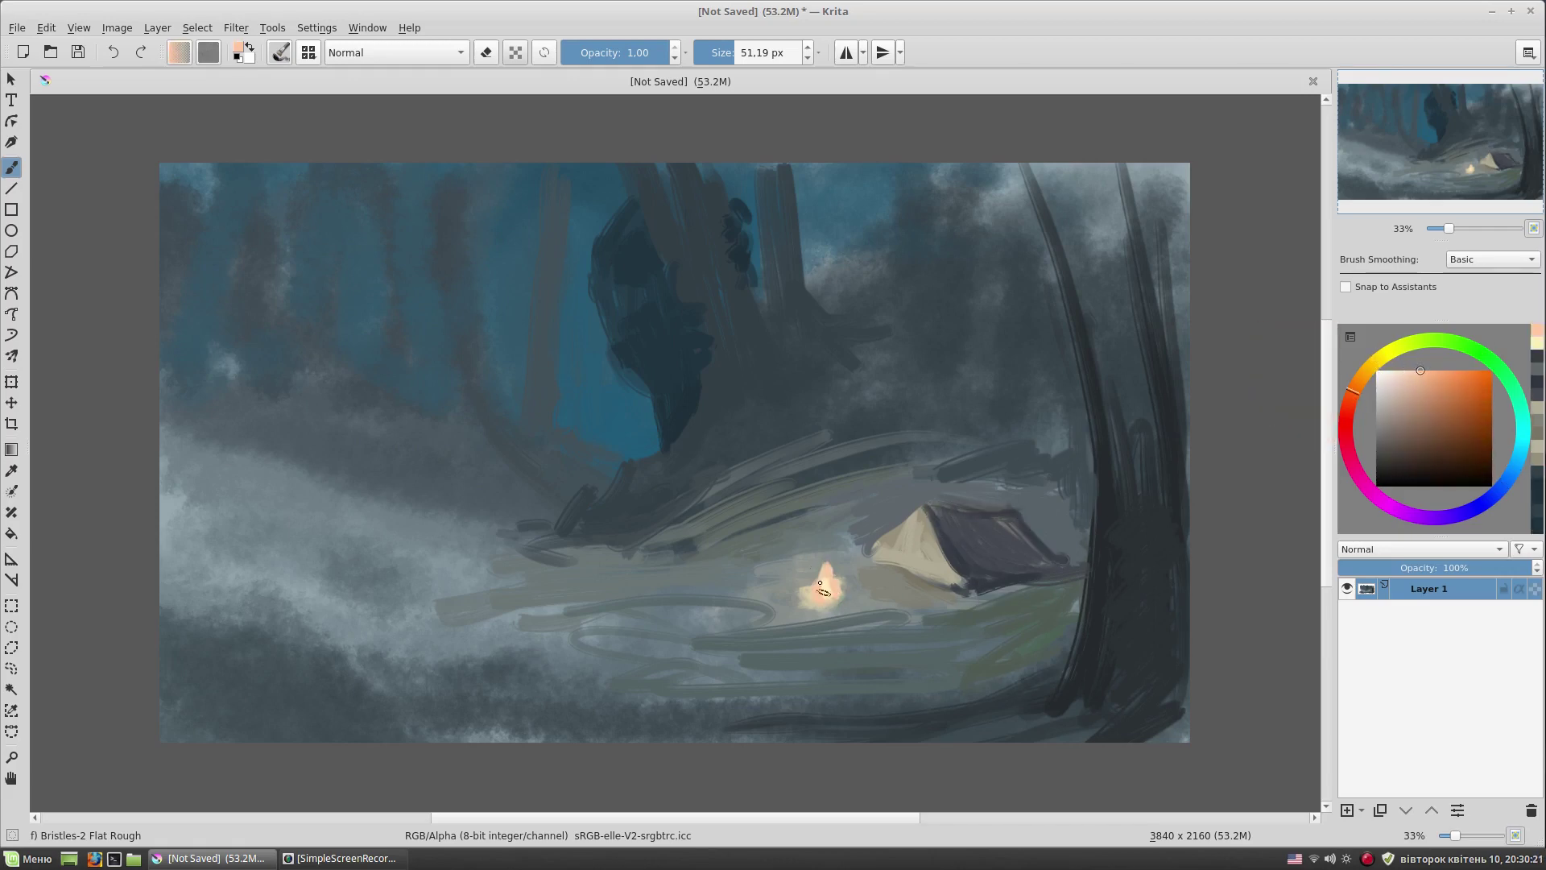
left_click(1389, 351)
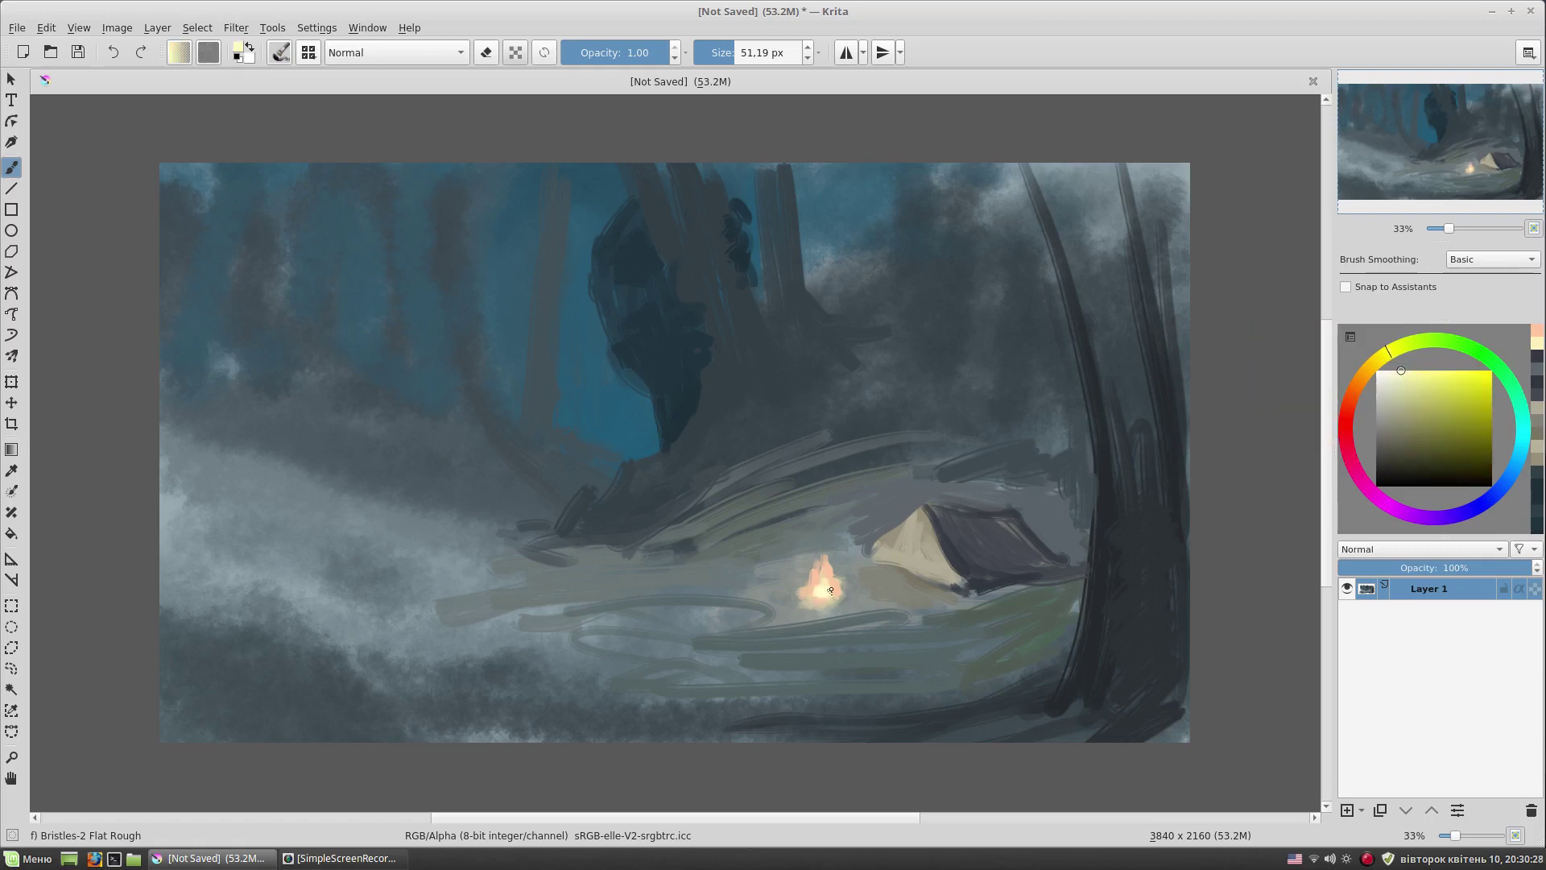
left_click(1364, 374)
left_click(1416, 399)
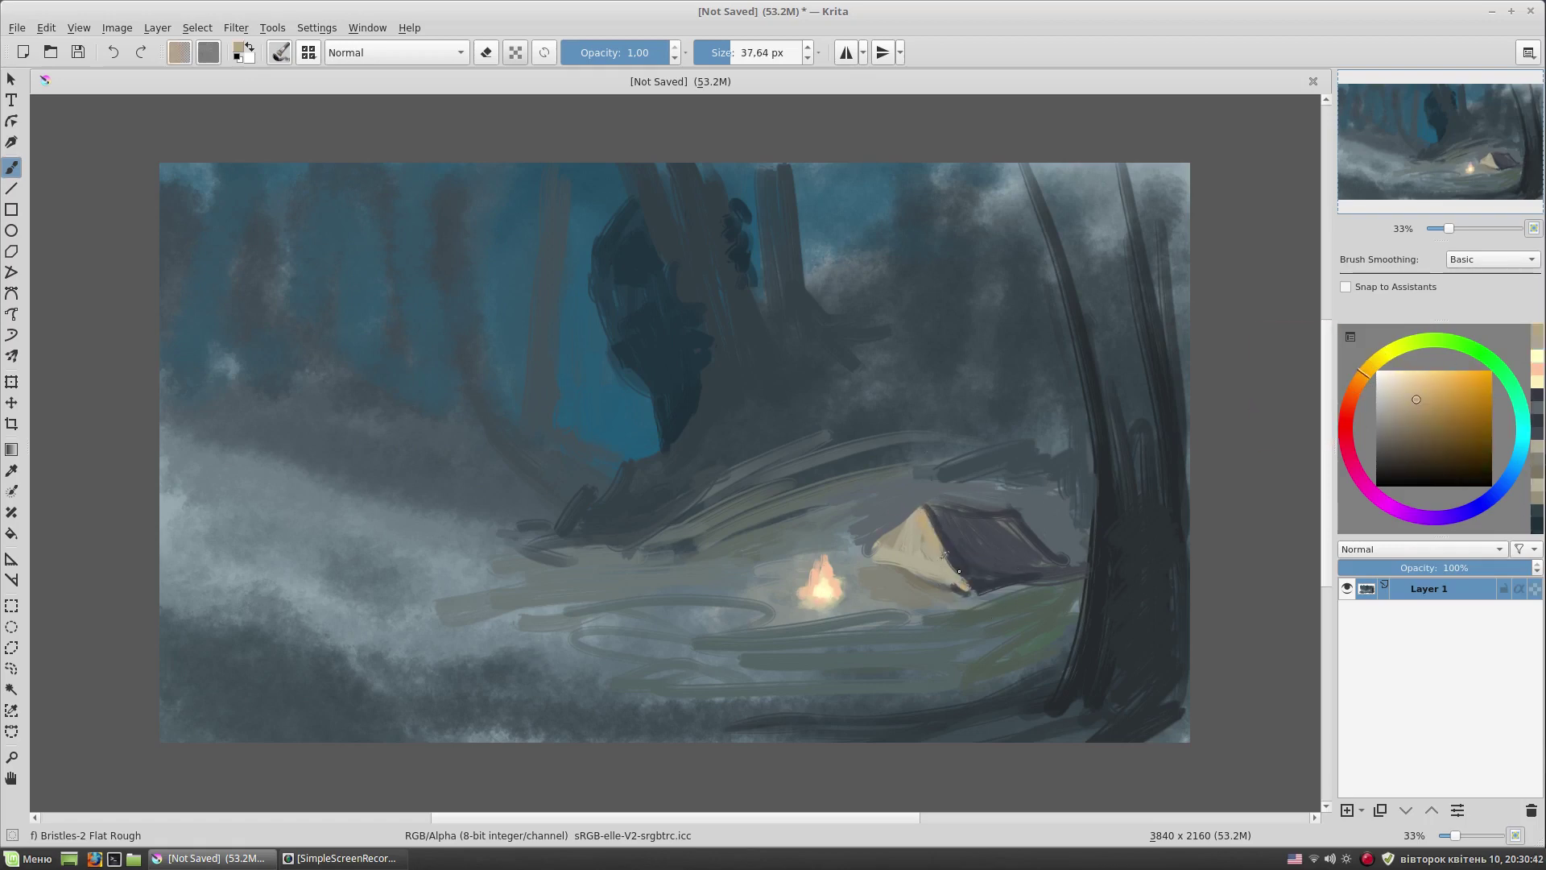
left_click(631, 584, "ctrl")
left_click_drag(197, 494, 592, 584)
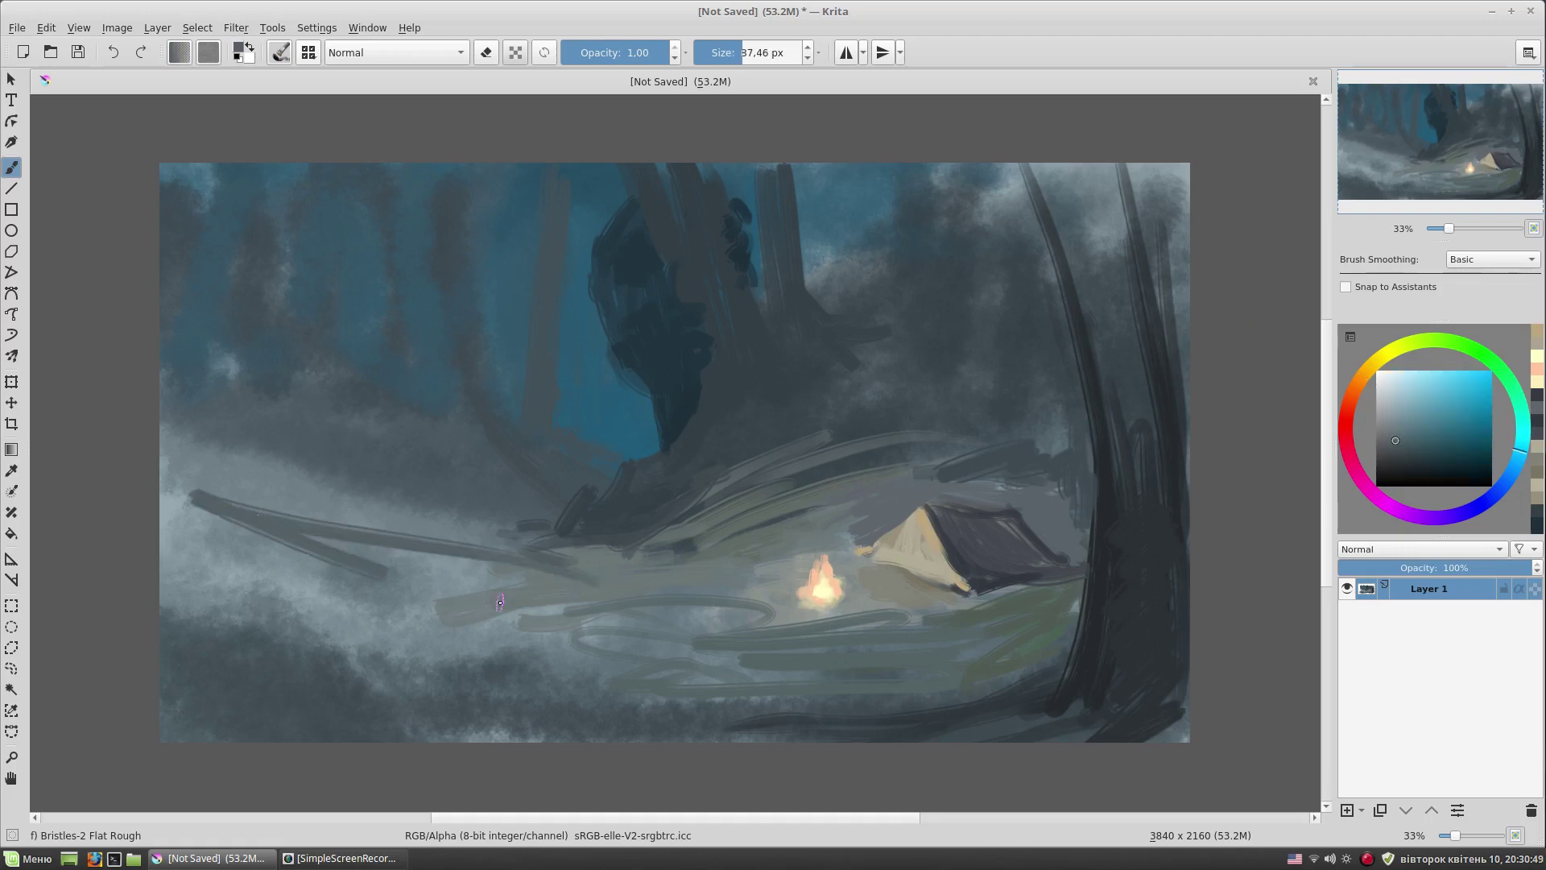
- Sweep broad dark grey diagonal strokes across the lower-left foreground ground
left_click_drag(165, 520, 580, 636)
left_click_drag(487, 622, 769, 685)
left_click_drag(415, 564, 672, 656)
mouse_move(442, 502)
left_mouse_down()
mouse_move(210, 447)
mouse_move(286, 556)
left_mouse_up()
left_click_drag(159, 426, 298, 560)
mouse_move(358, 636)
left_mouse_down()
mouse_move(161, 601)
mouse_move(483, 724)
left_mouse_up()
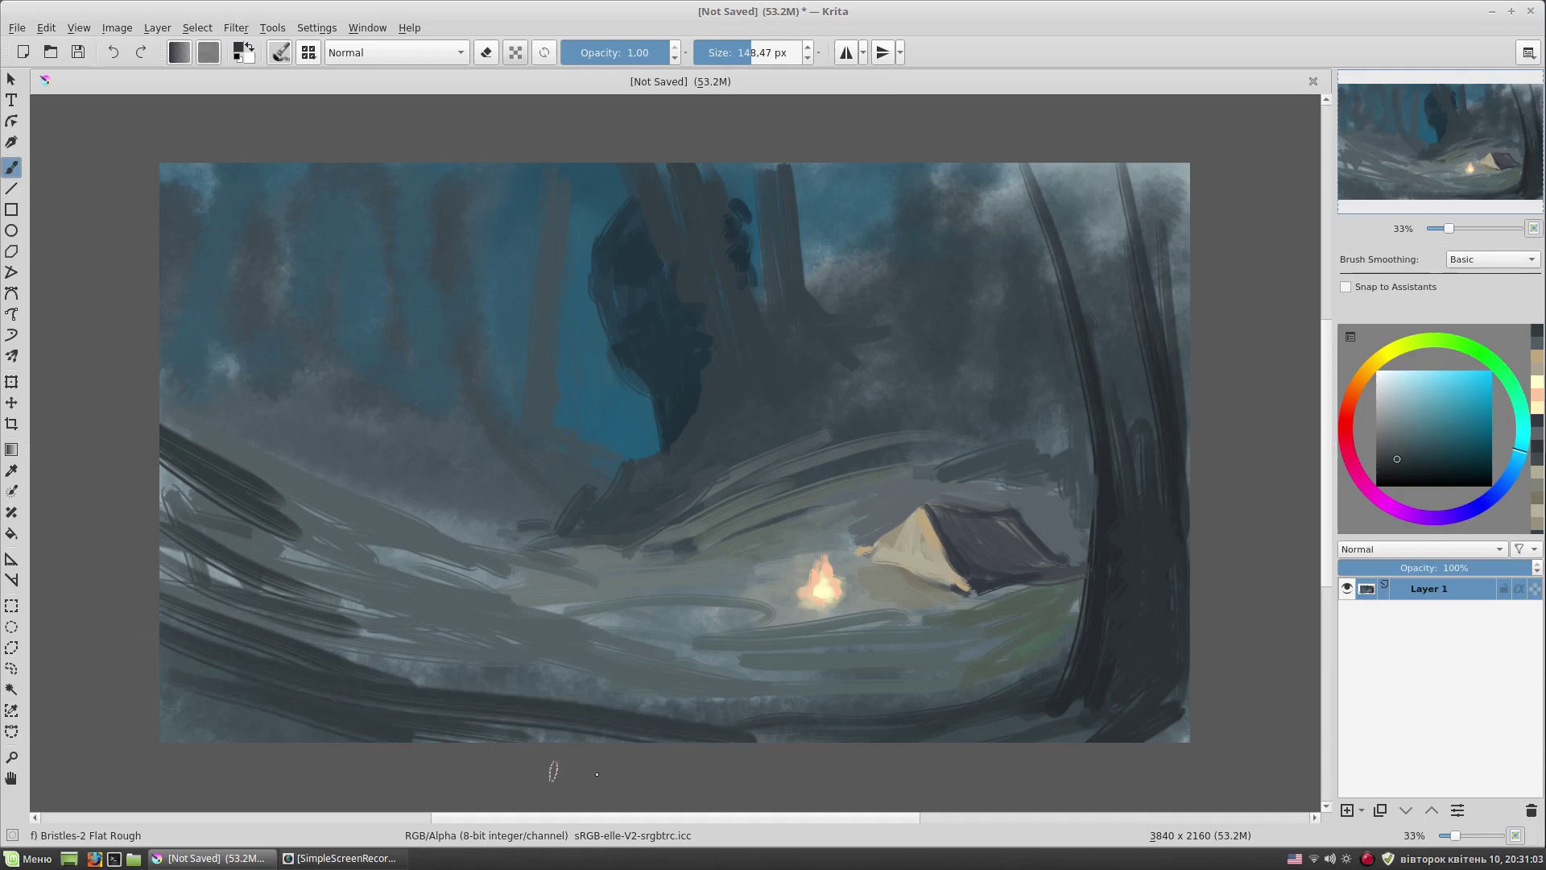
left_click_drag(145, 628, 749, 736)
left_click(516, 644, "ctrl")
left_click_drag(402, 668, 740, 732)
- Paint dark grey strokes across the left middle and a dark trunk down to the ground
left_click_drag(222, 378, 161, 459)
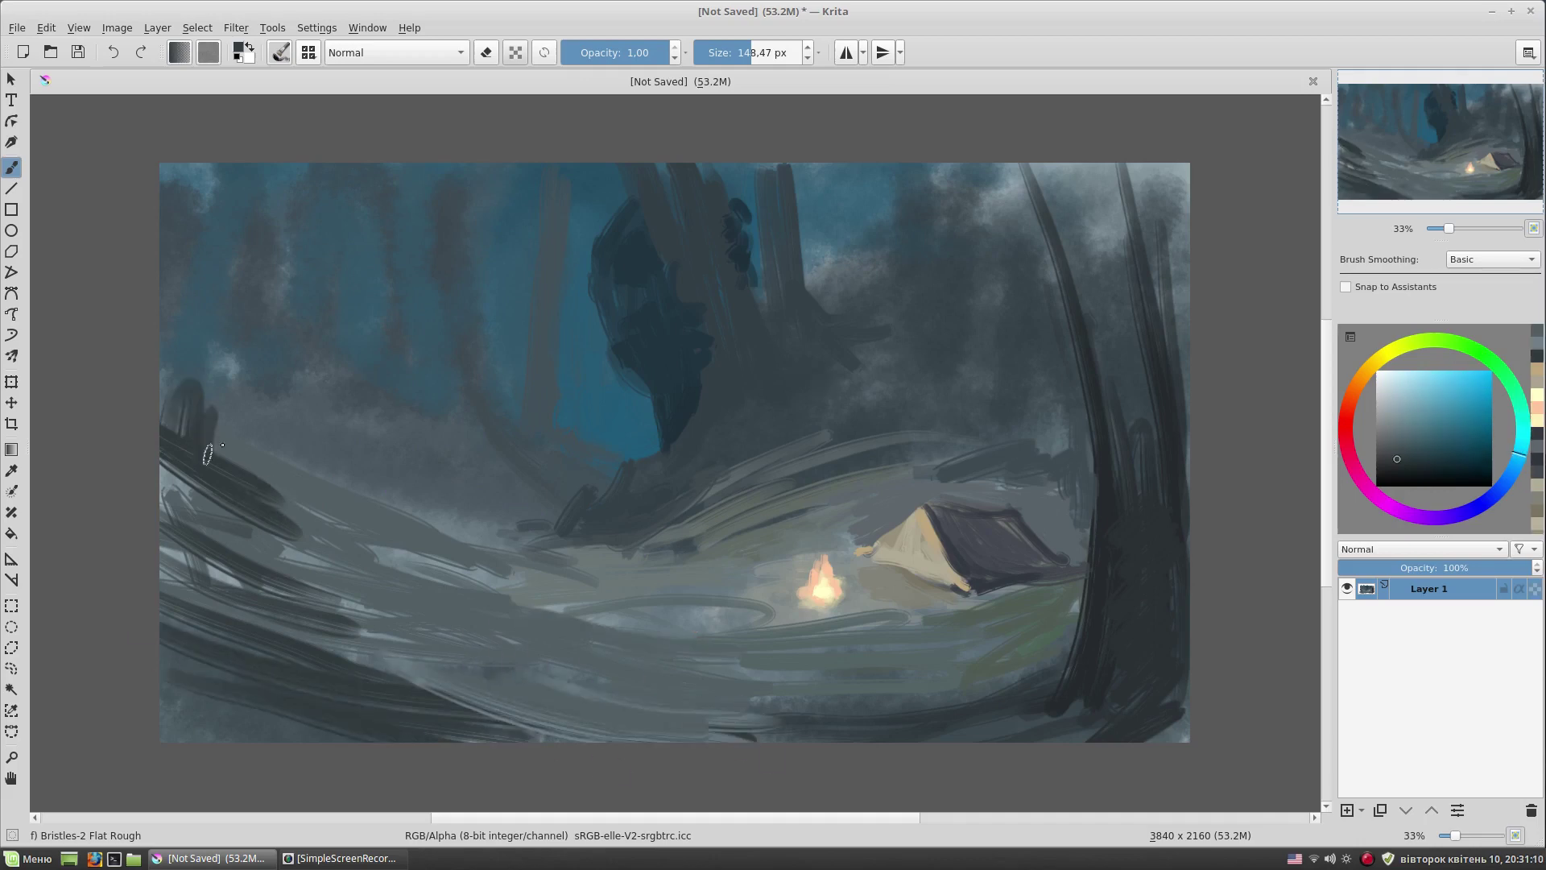
left_click_drag(177, 406, 366, 451)
left_click_drag(266, 427, 479, 516)
left_click(492, 507, "ctrl")
left_click_drag(419, 450, 563, 483)
left_click_drag(447, 243, 475, 462)
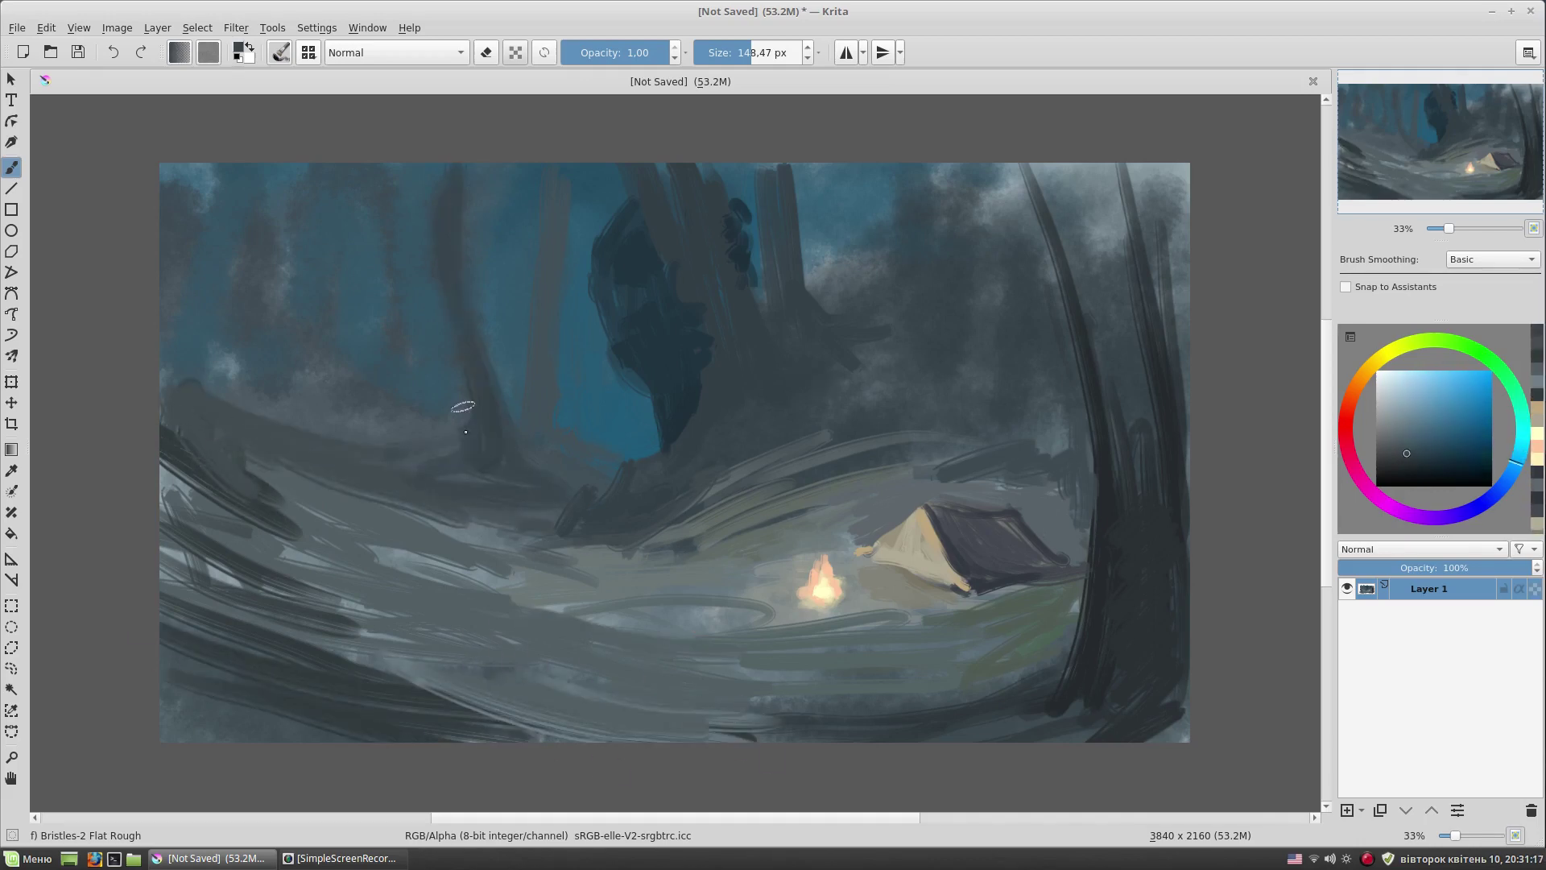
- With a smaller brush and teal tones, darken the ground at the back of the clearing
key("bracketleft")
left_click(1448, 433)
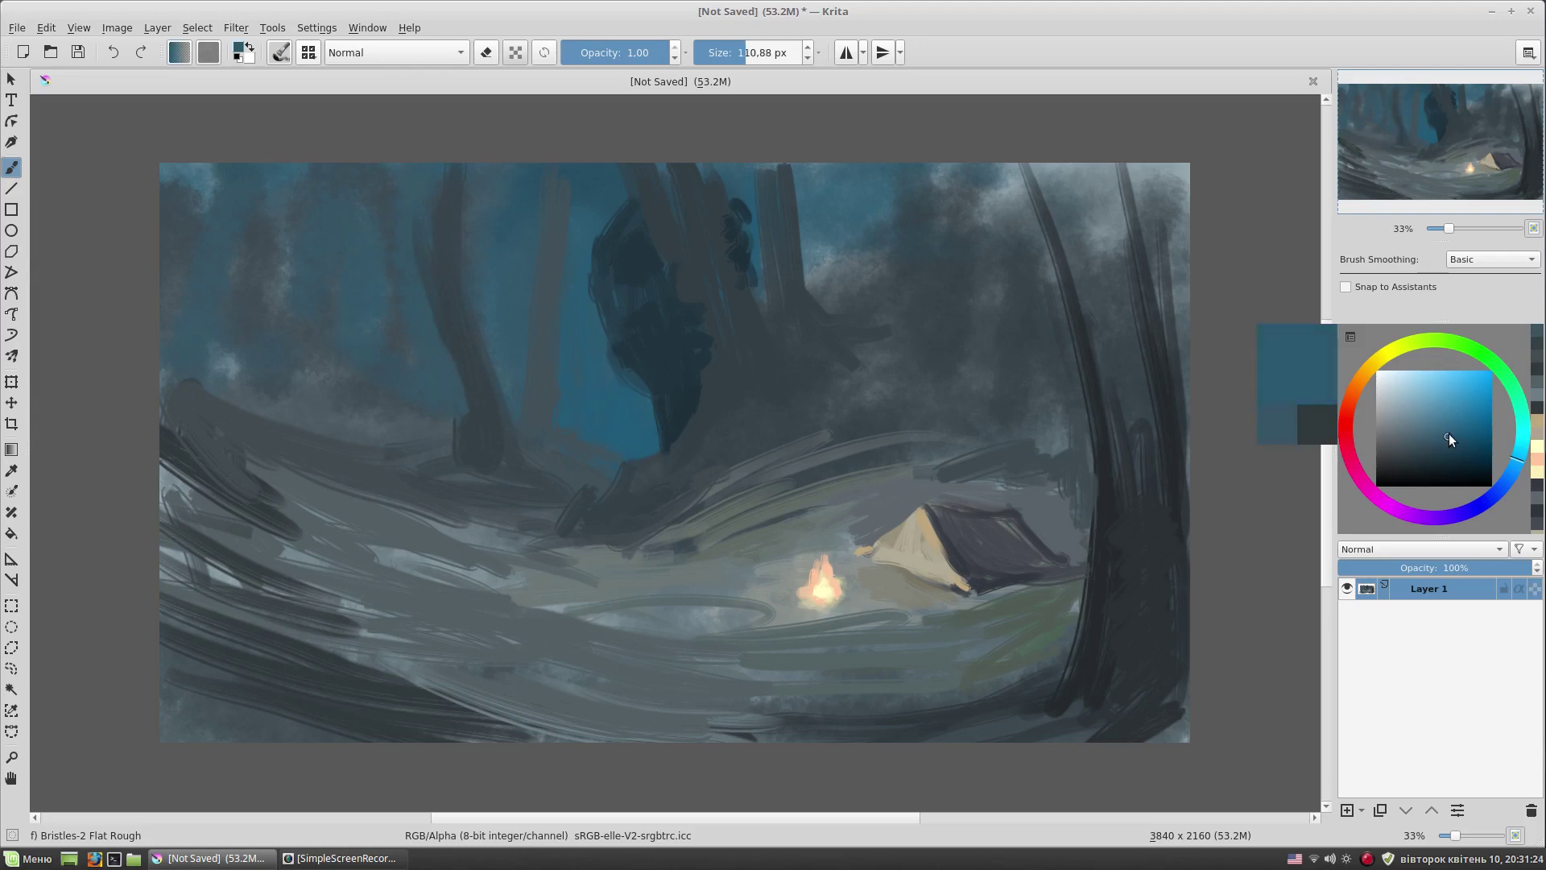
left_click(556, 395, "ctrl")
left_click(643, 459, "ctrl")
left_click(866, 483, "ctrl")
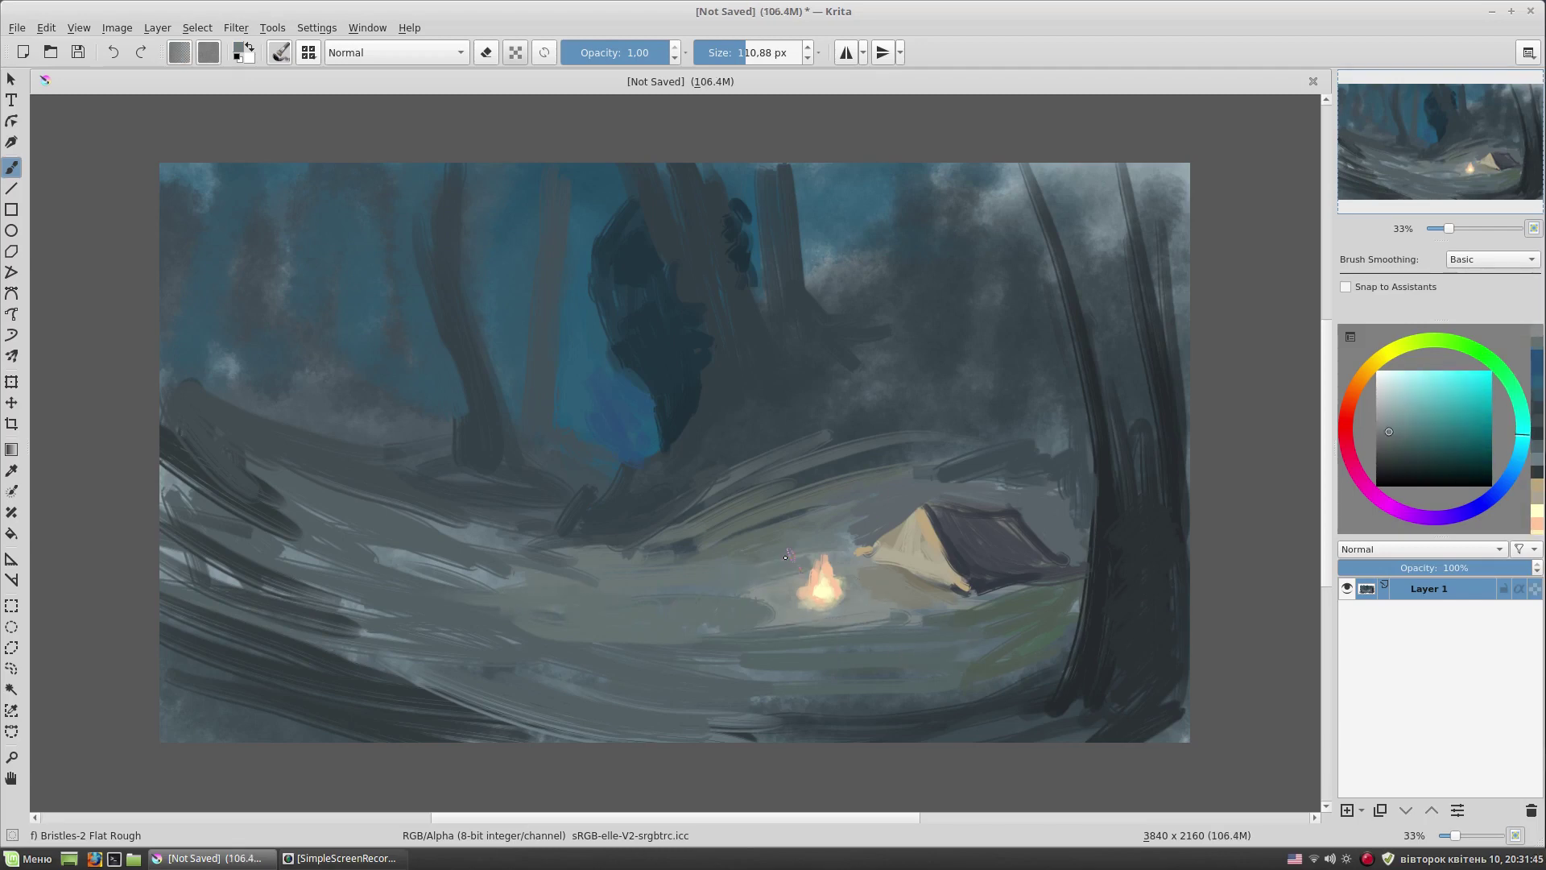
left_click(729, 644, "ctrl")
left_click_drag(656, 528, 886, 479)
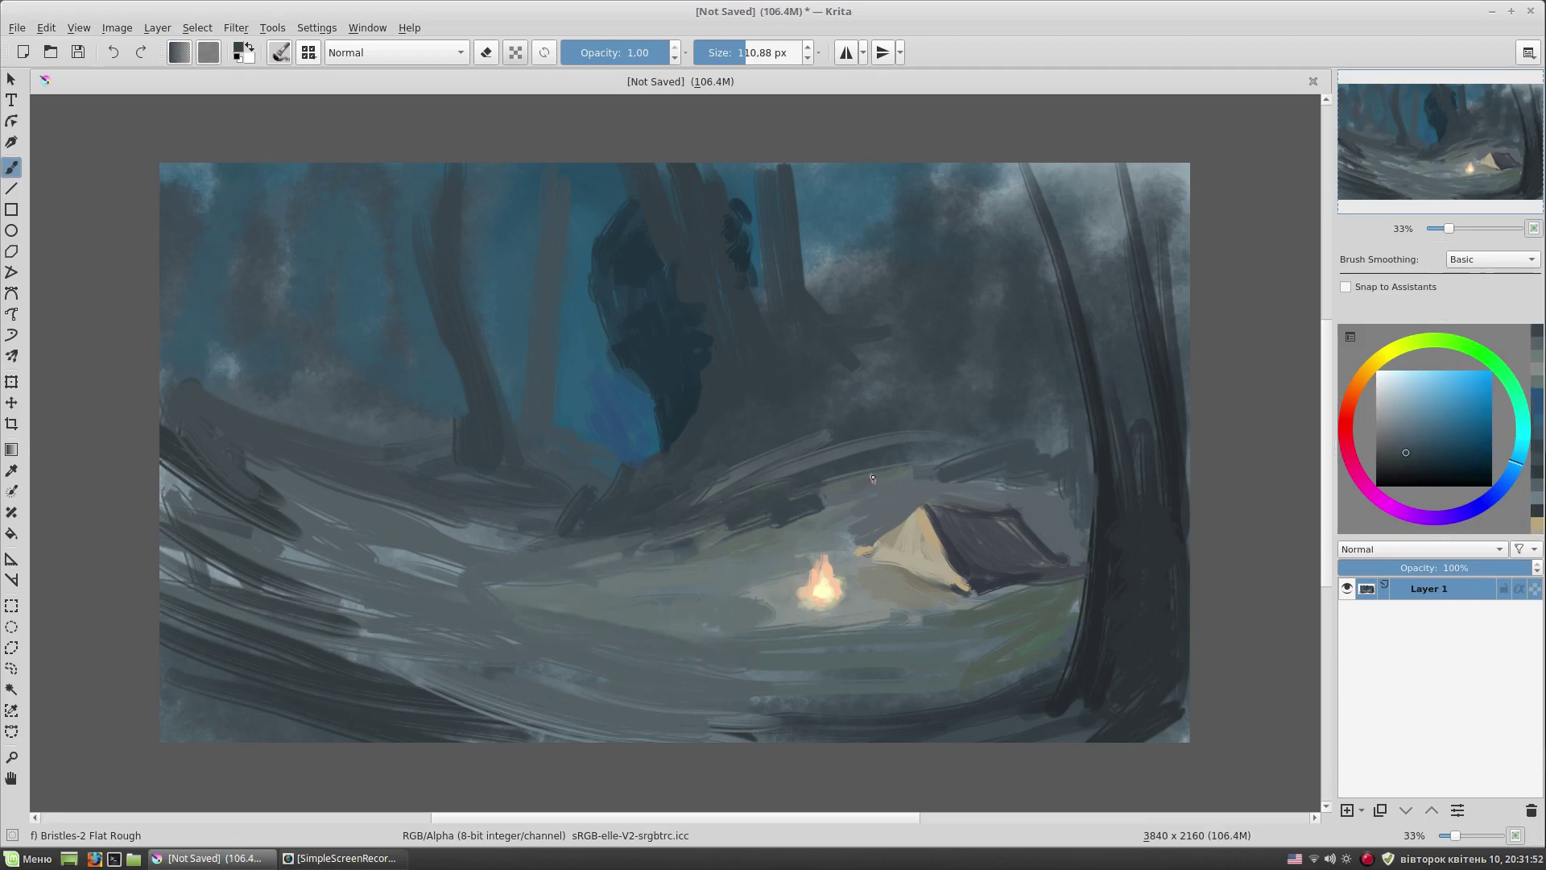
- Paint brighter blue patches into the sky between the dark central trees
left_click(789, 442, "ctrl")
left_click_drag(789, 442, 977, 448)
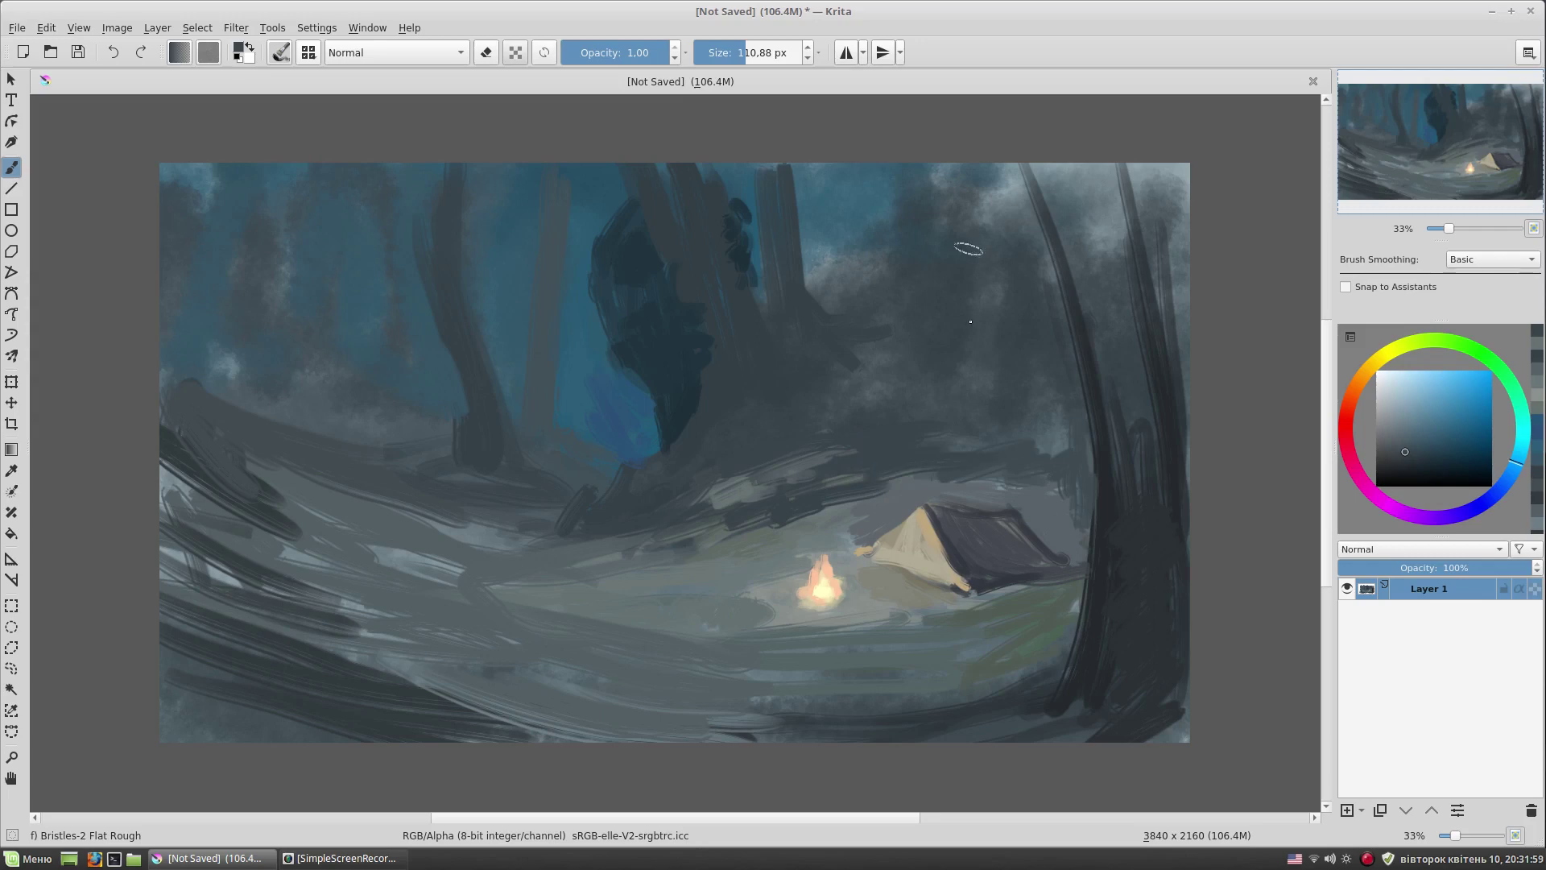
left_click(787, 231, "ctrl")
left_click_drag(787, 231, 761, 299)
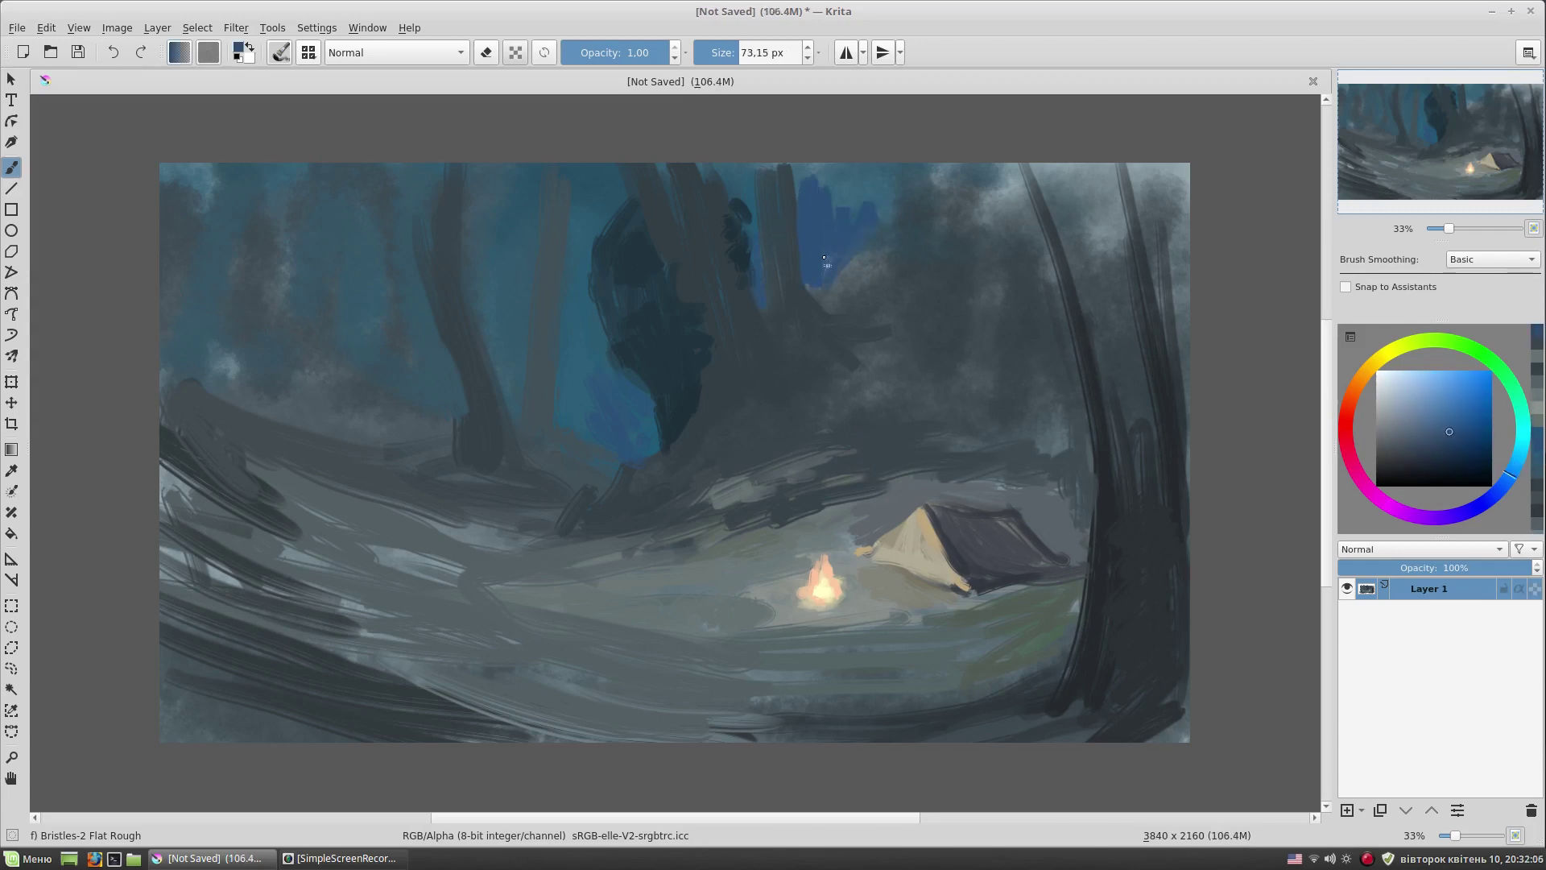
- Paint dark teal trunk strokes over the bright blue patch at the top centre
left_click(854, 266, "ctrl")
left_click_drag(830, 169, 821, 306)
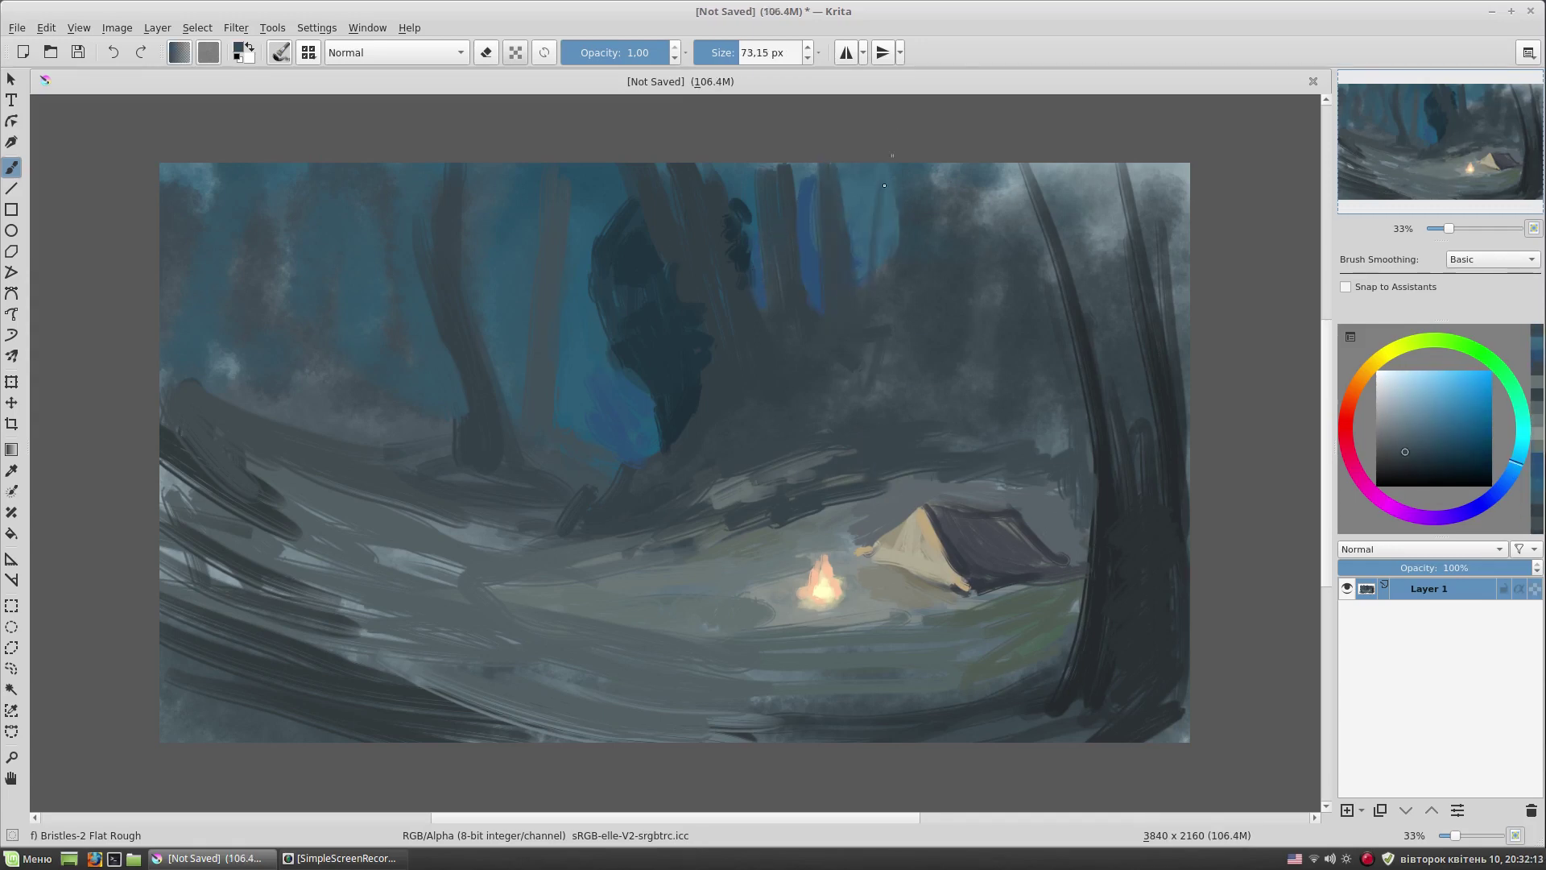
left_click(758, 335, "ctrl")
left_click_drag(781, 242, 781, 359)
left_click_drag(769, 210, 787, 310)
left_click_drag(761, 161, 785, 190)
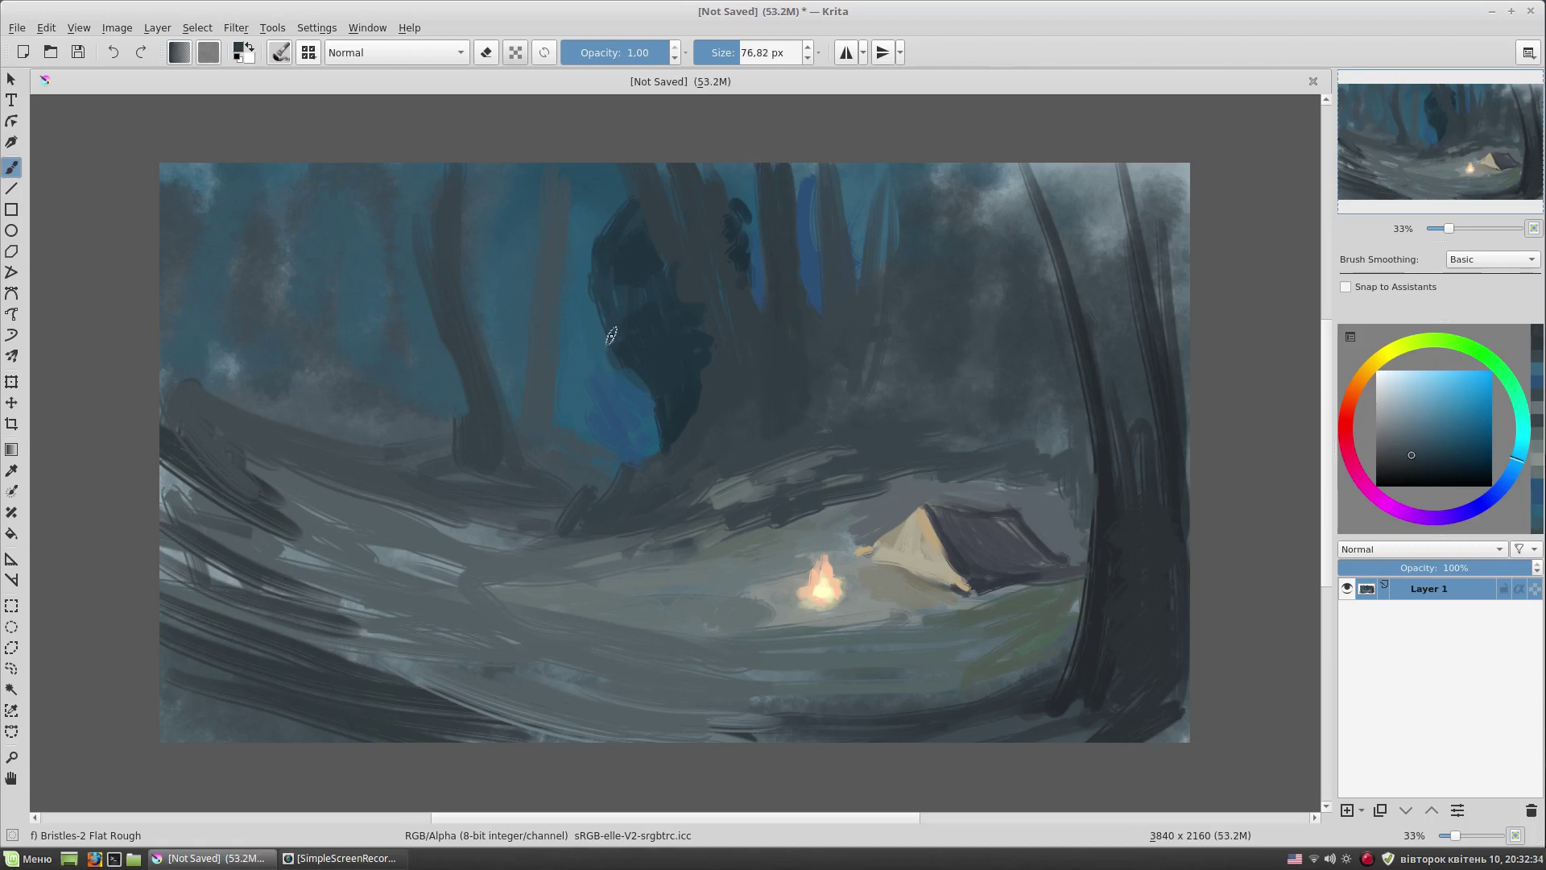
- Paint two darker teal trunks running from the canvas top in the left-centre background
left_click(570, 215, "ctrl")
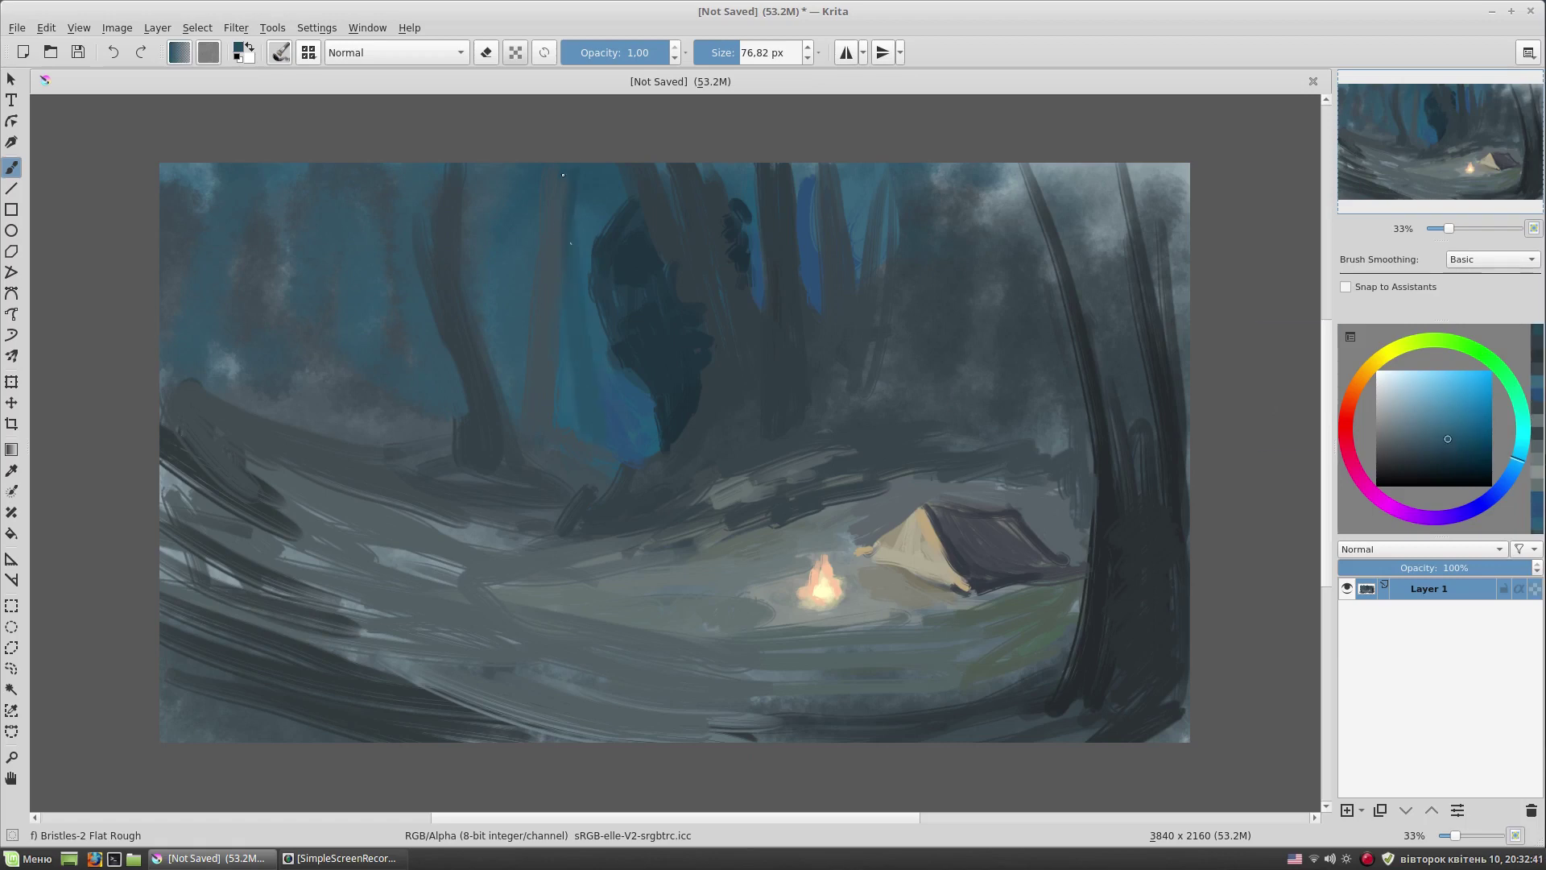
left_click(566, 173, "ctrl")
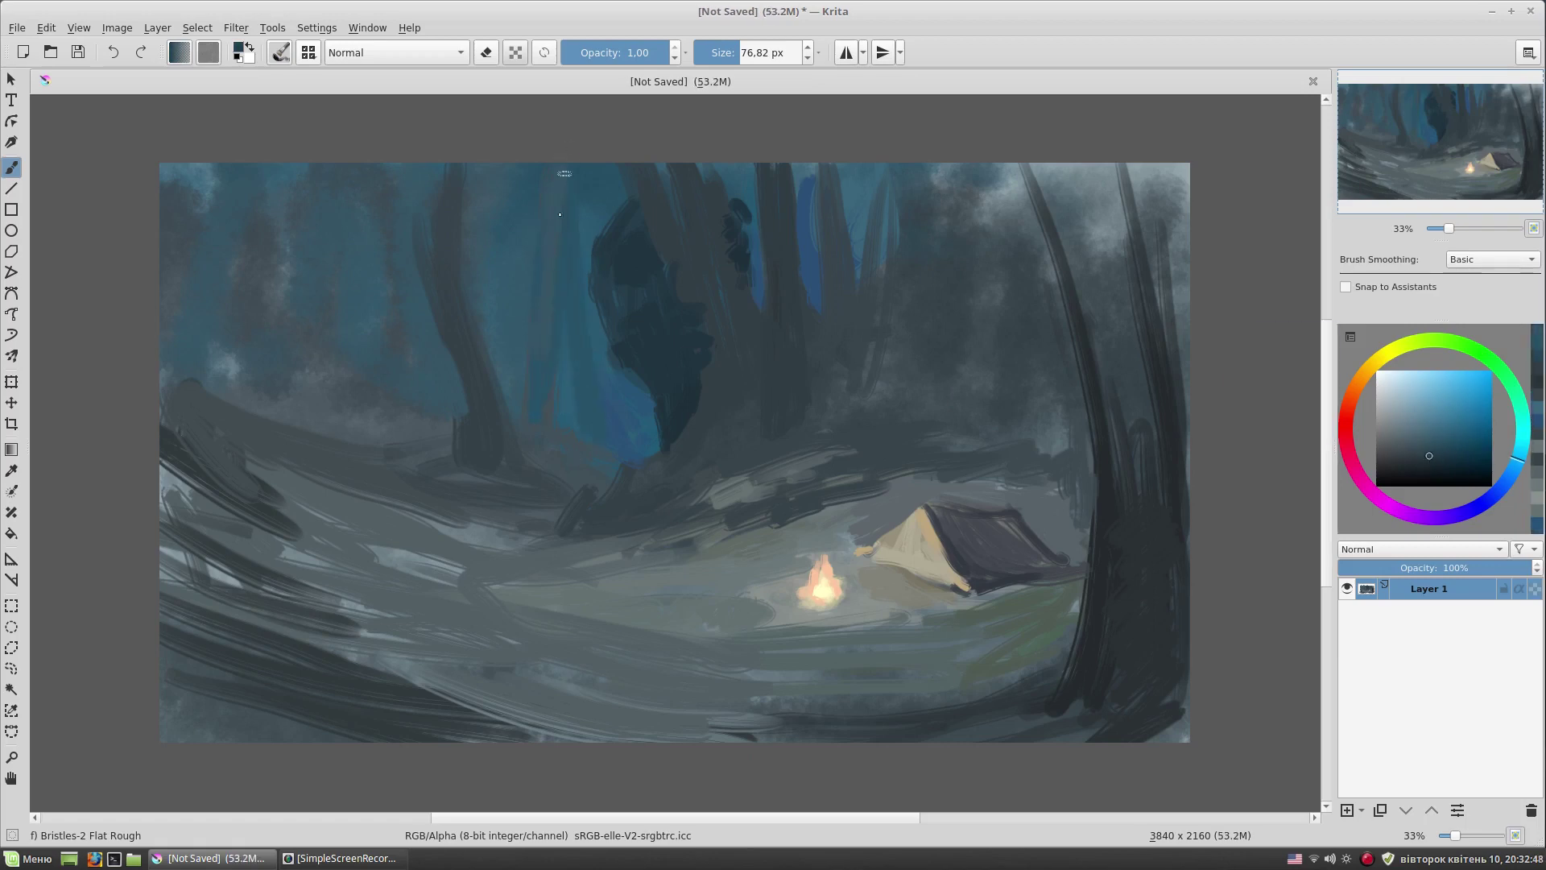
left_click_drag(565, 173, 576, 463)
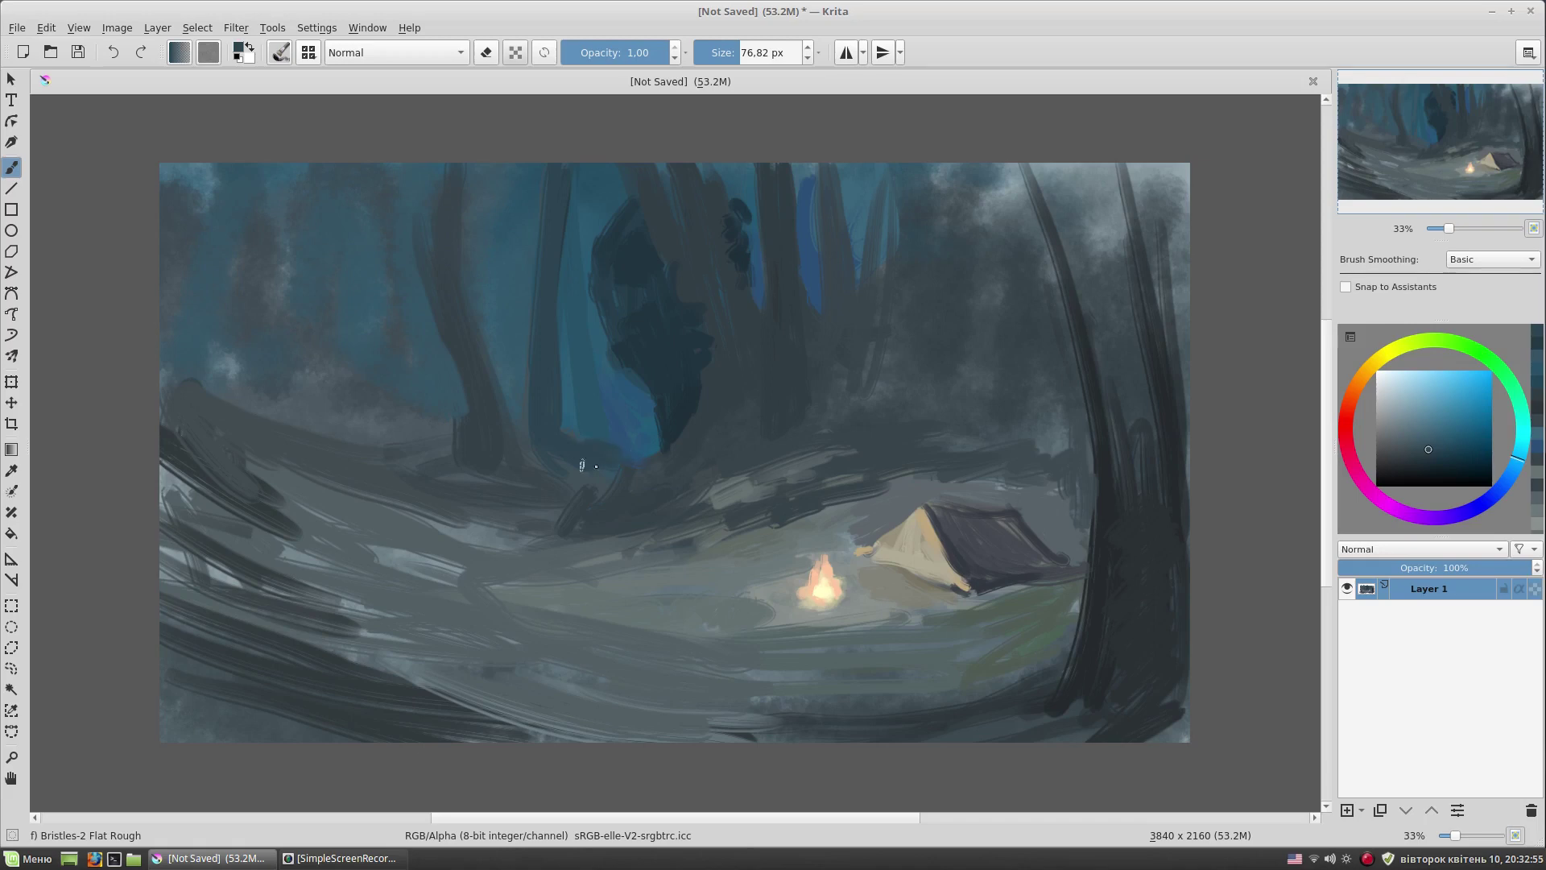
left_click(519, 373, "ctrl")
left_click_drag(531, 391, 496, 168)
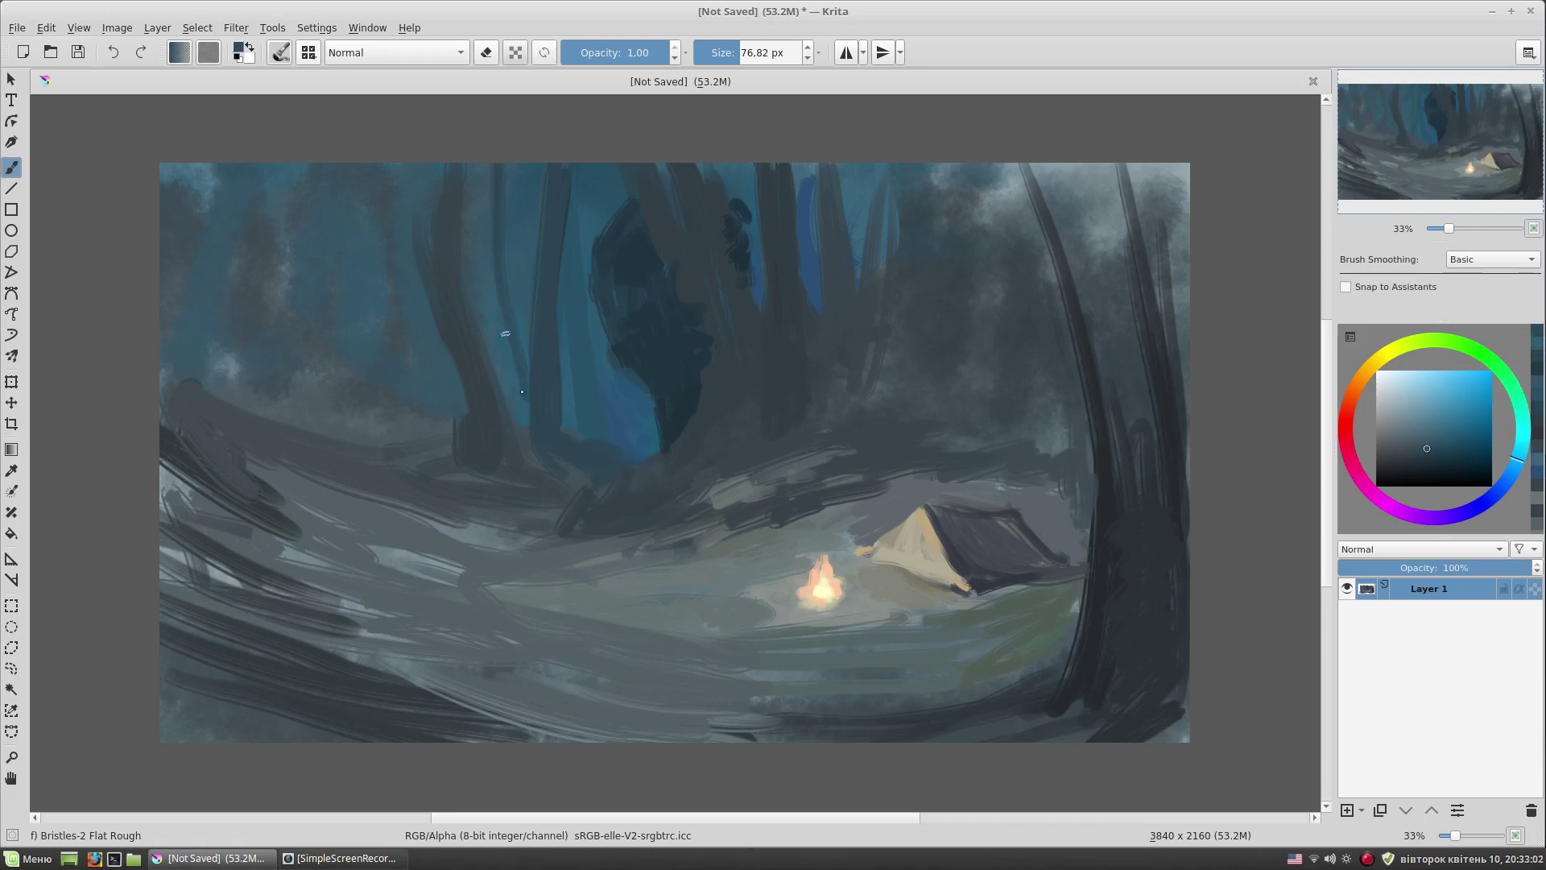
- Add a darker stroke among the top trunks and a light trunk highlight, then shrink the brush
left_click(669, 209, "ctrl")
left_click_drag(664, 165, 722, 301)
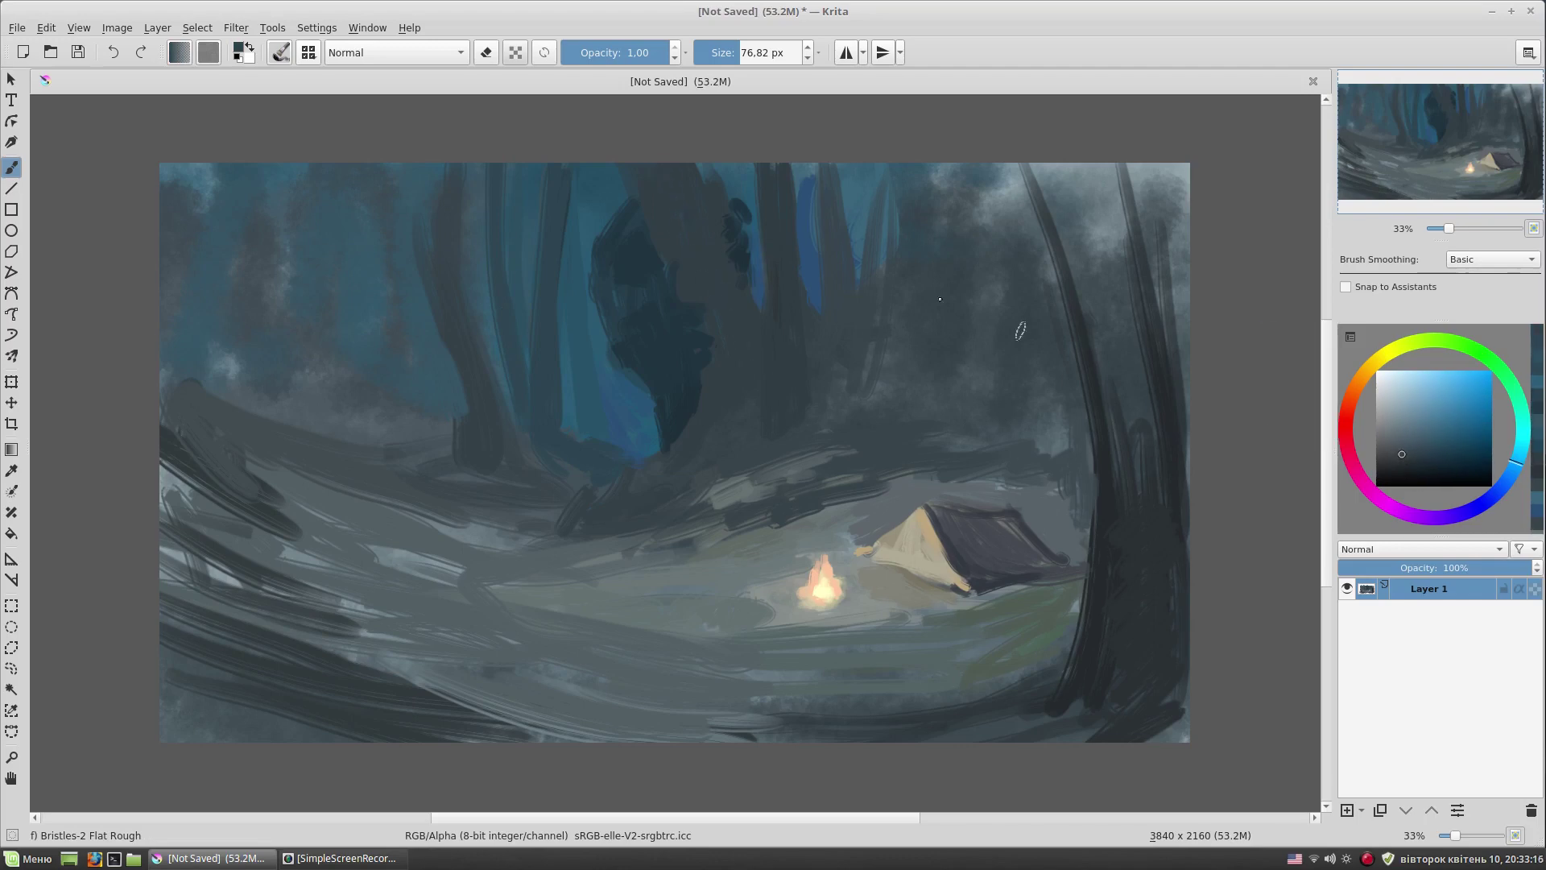
left_click_drag(784, 391, 788, 337)
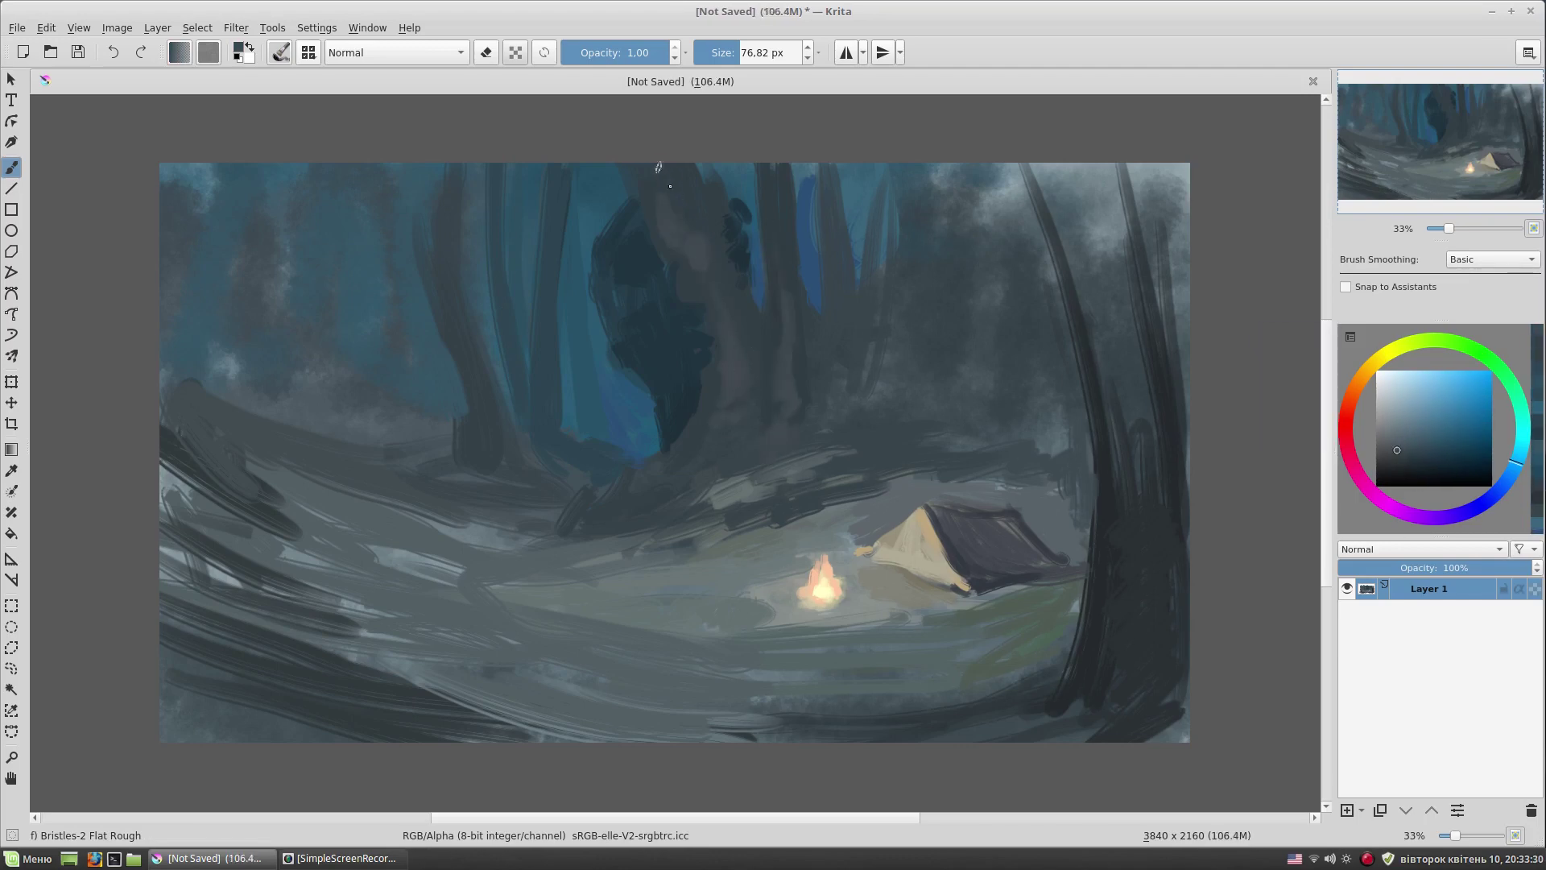
key("bracketleft")
left_click(689, 404, "ctrl")
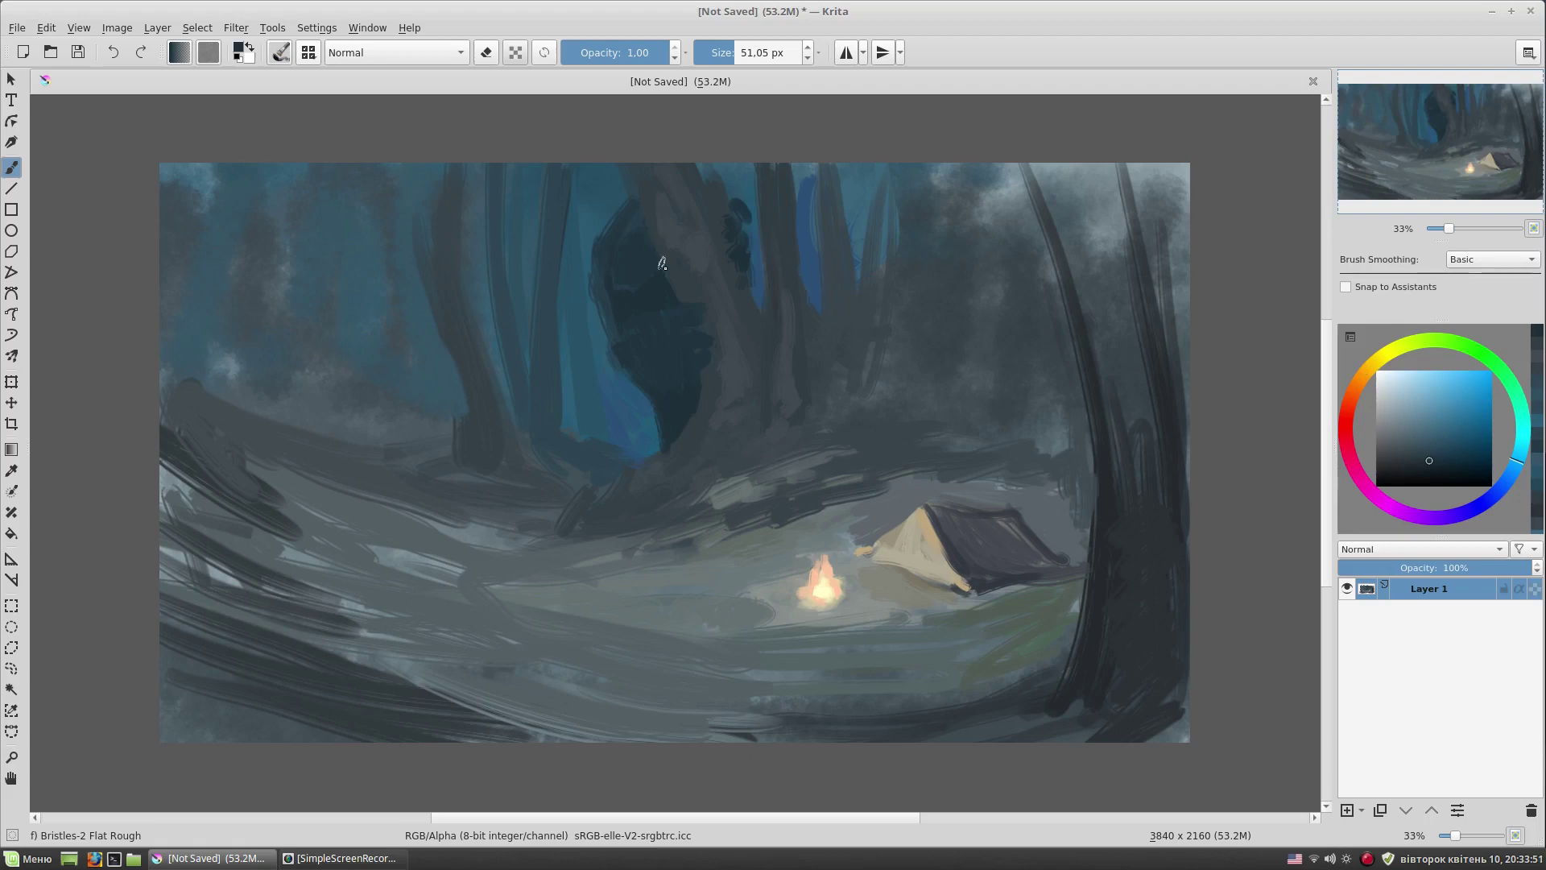
- Dab deeper blue onto the creature's face and darken the area left of and above the tent
left_click(734, 487, "ctrl")
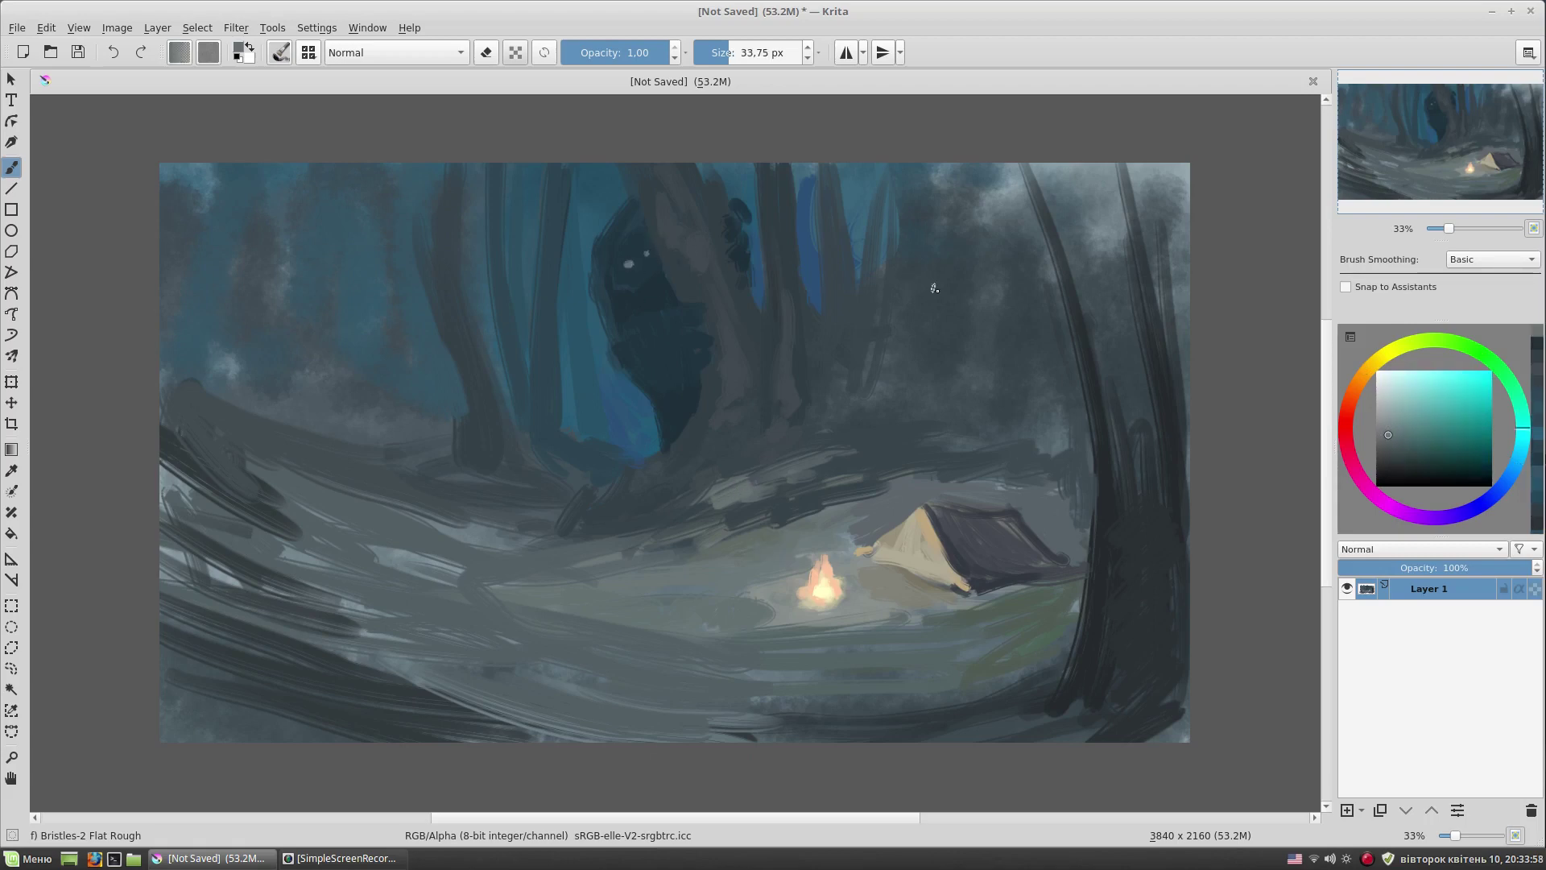
left_click(732, 307, "ctrl")
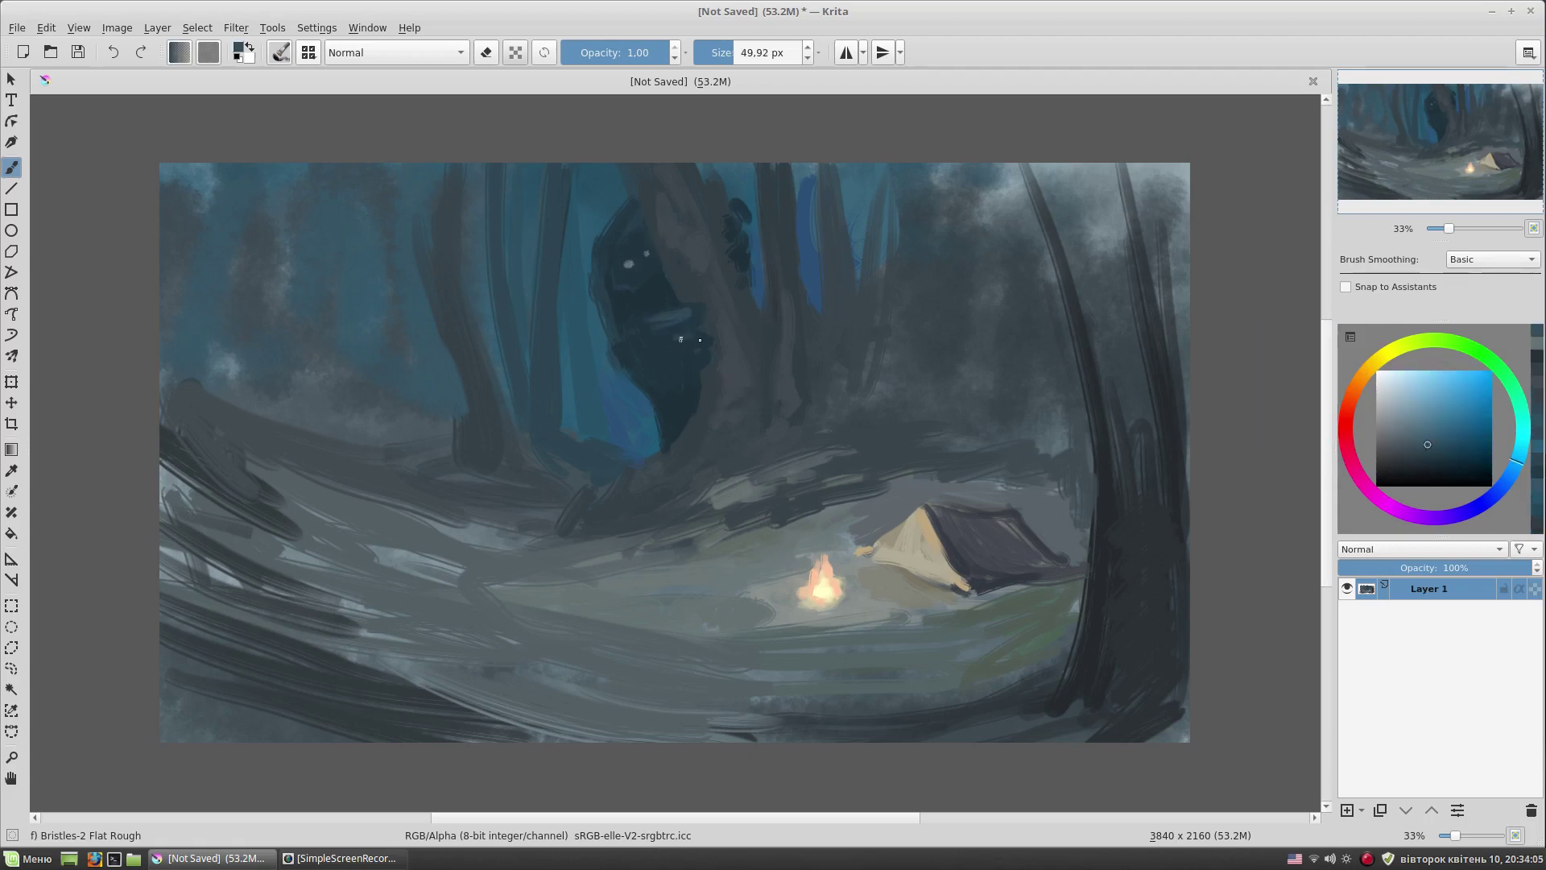
left_click_drag(634, 330, 677, 340)
left_click(790, 501, "ctrl")
mouse_move(773, 535)
left_mouse_down()
mouse_move(1007, 483)
mouse_move(987, 481)
mouse_move(958, 423)
mouse_move(970, 173)
left_mouse_up()
- Paint dark vertical trunk strokes over the right-side trees and the right tree's edge
mouse_move(1039, 314)
left_mouse_down()
mouse_move(1014, 165)
mouse_move(990, 161)
left_mouse_up()
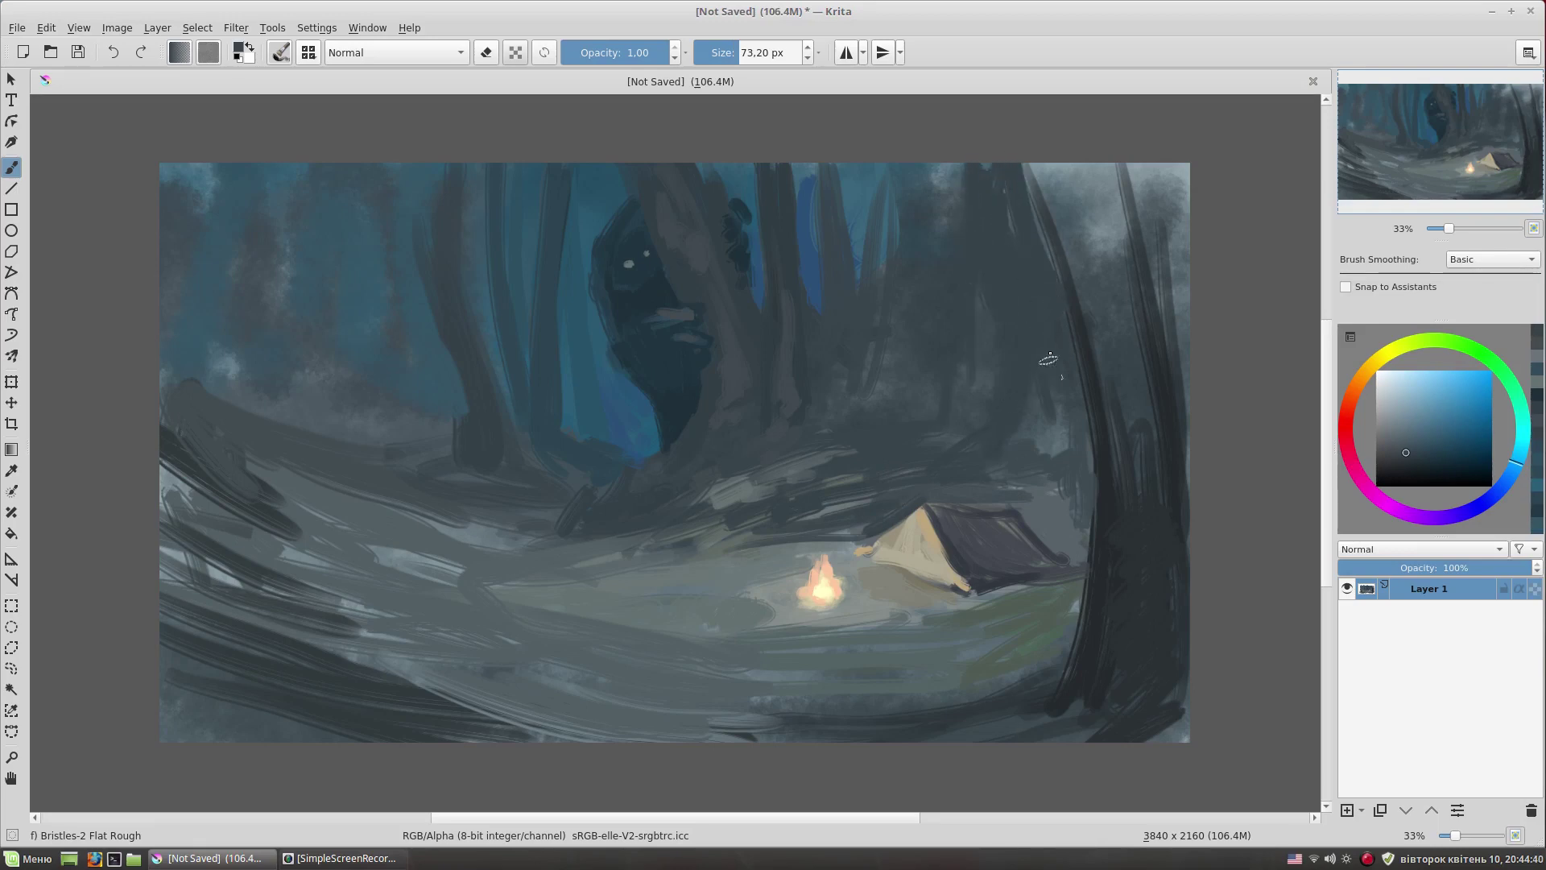
left_click_drag(1046, 421, 1075, 161)
mouse_move(1152, 439)
left_mouse_down()
mouse_move(1120, 165)
mouse_move(1139, 164)
left_mouse_up()
left_click_drag(1188, 421, 1152, 165)
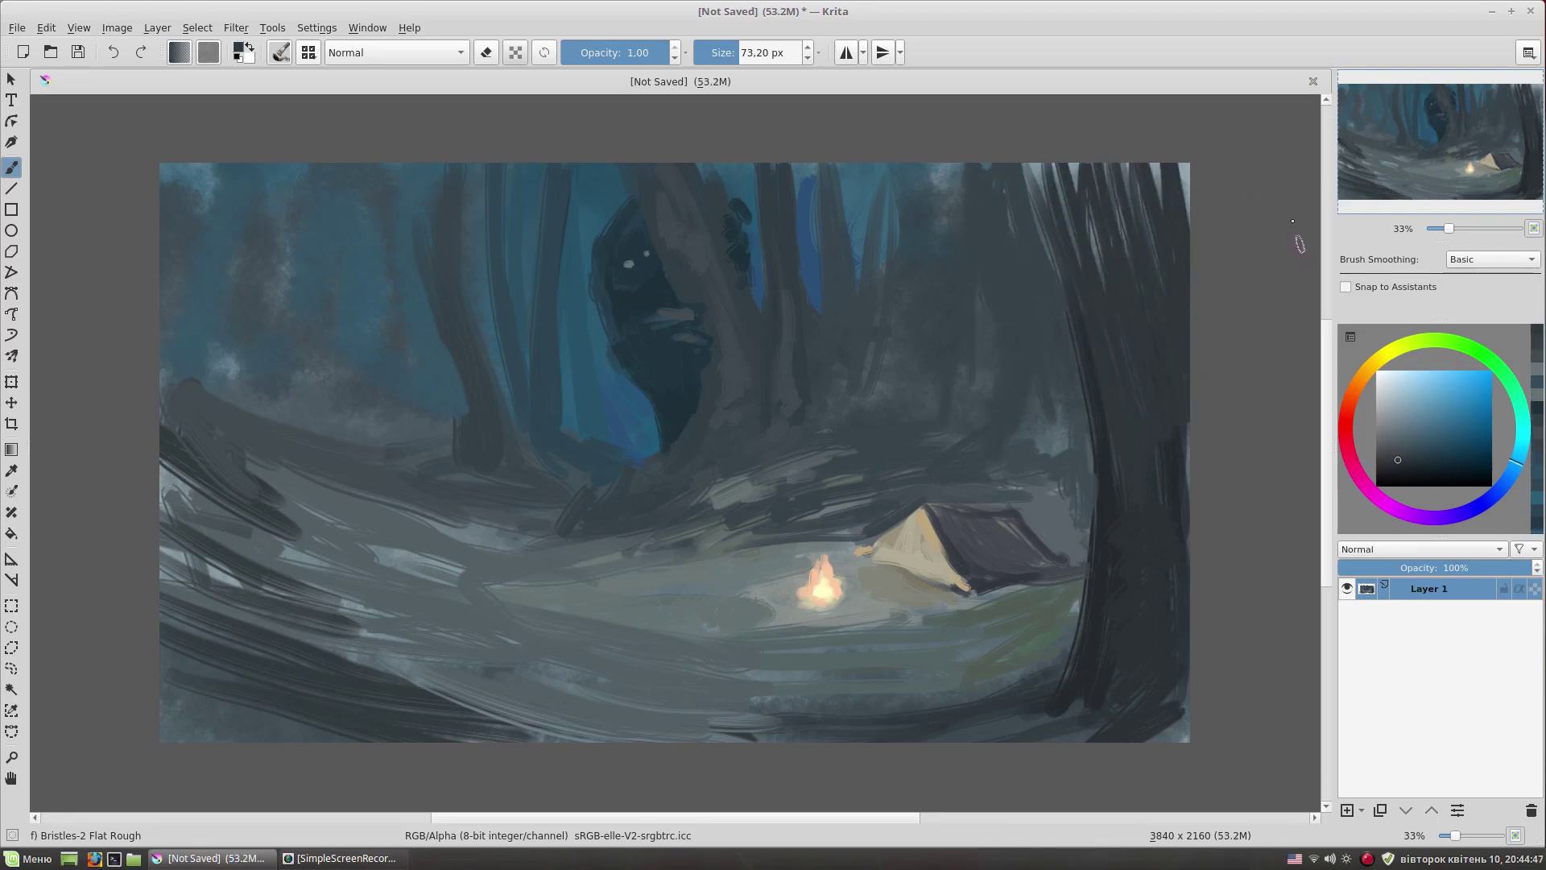
left_click_drag(1183, 483, 1160, 165)
left_click_drag(1164, 386, 1192, 665)
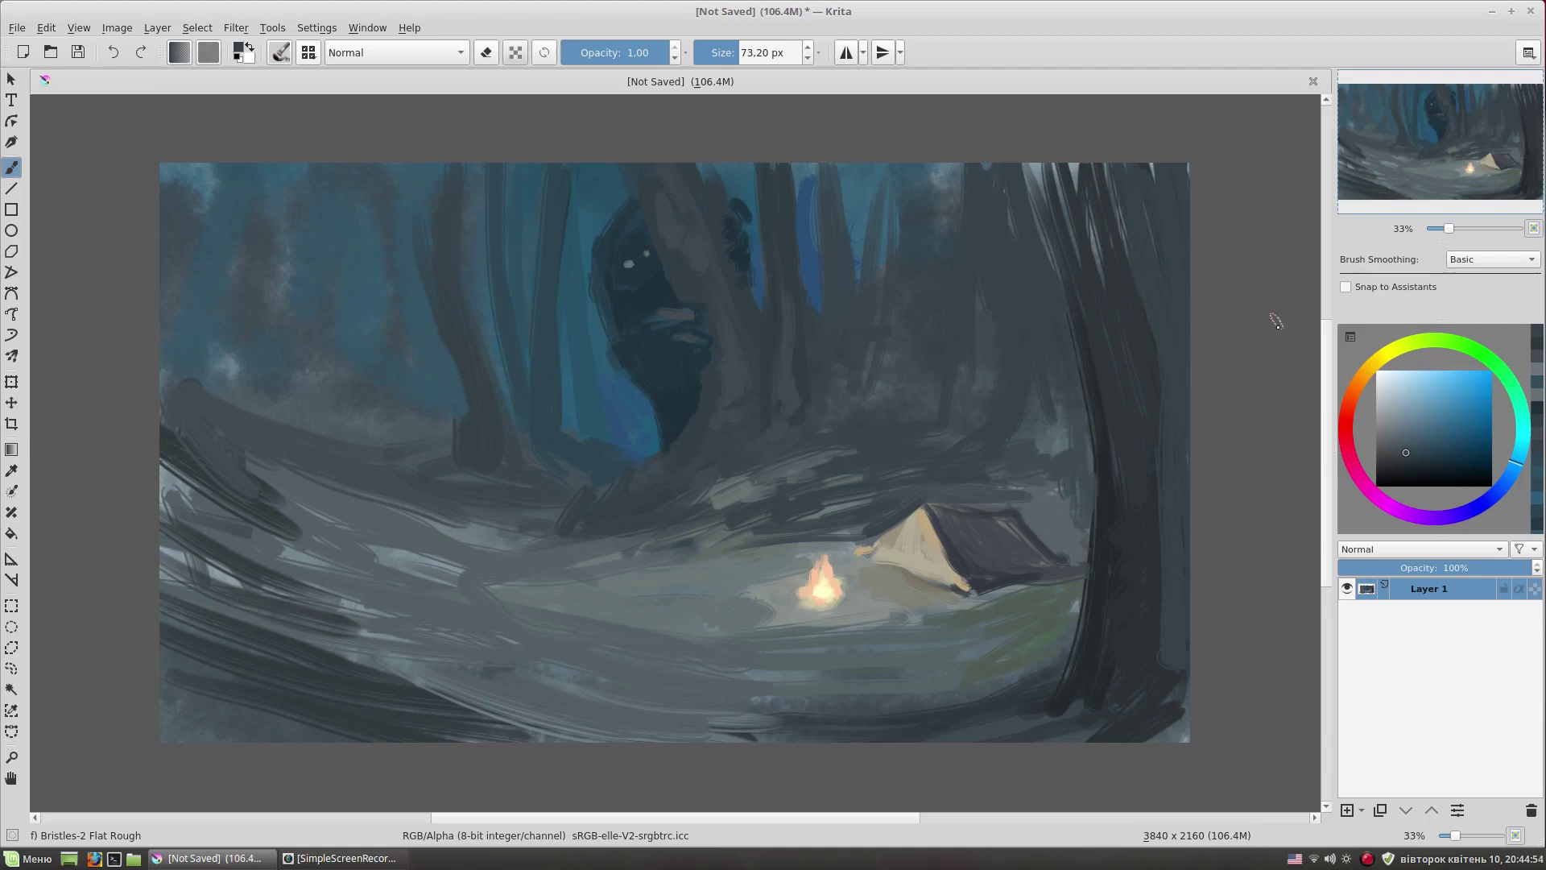
left_click_drag(1103, 287, 1047, 162)
- Darken the right trunk edge, then add lighter sampled strokes along it
left_click(1111, 459, "ctrl")
left_click_drag(1156, 382, 1147, 633)
left_click(1166, 310, "ctrl")
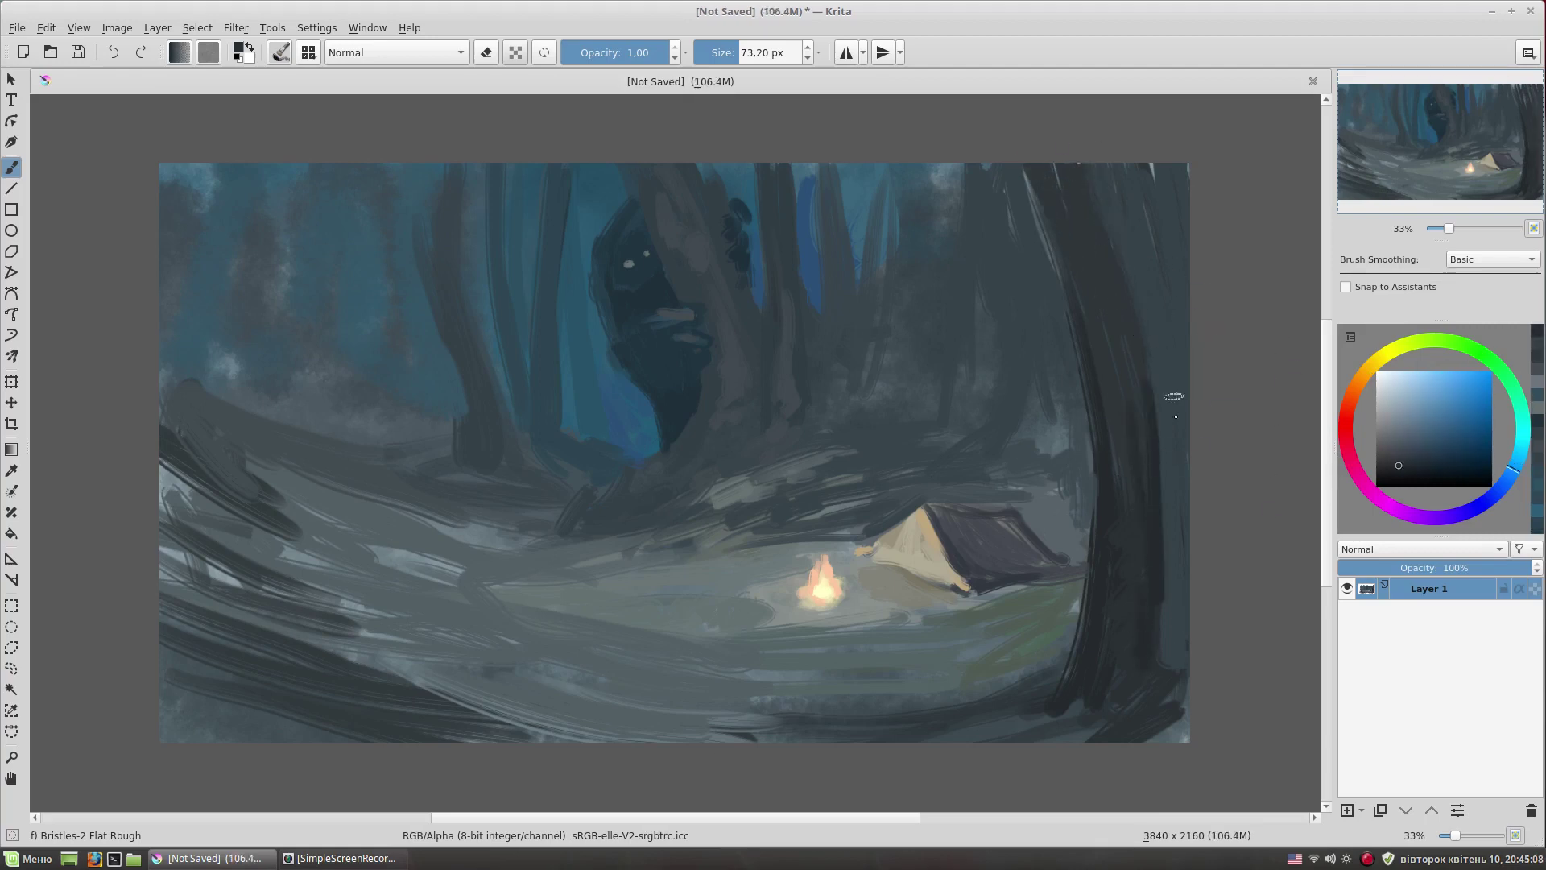
left_click_drag(1176, 483, 1167, 165)
left_click_drag(1171, 298, 1180, 483)
left_click(1180, 314, "ctrl")
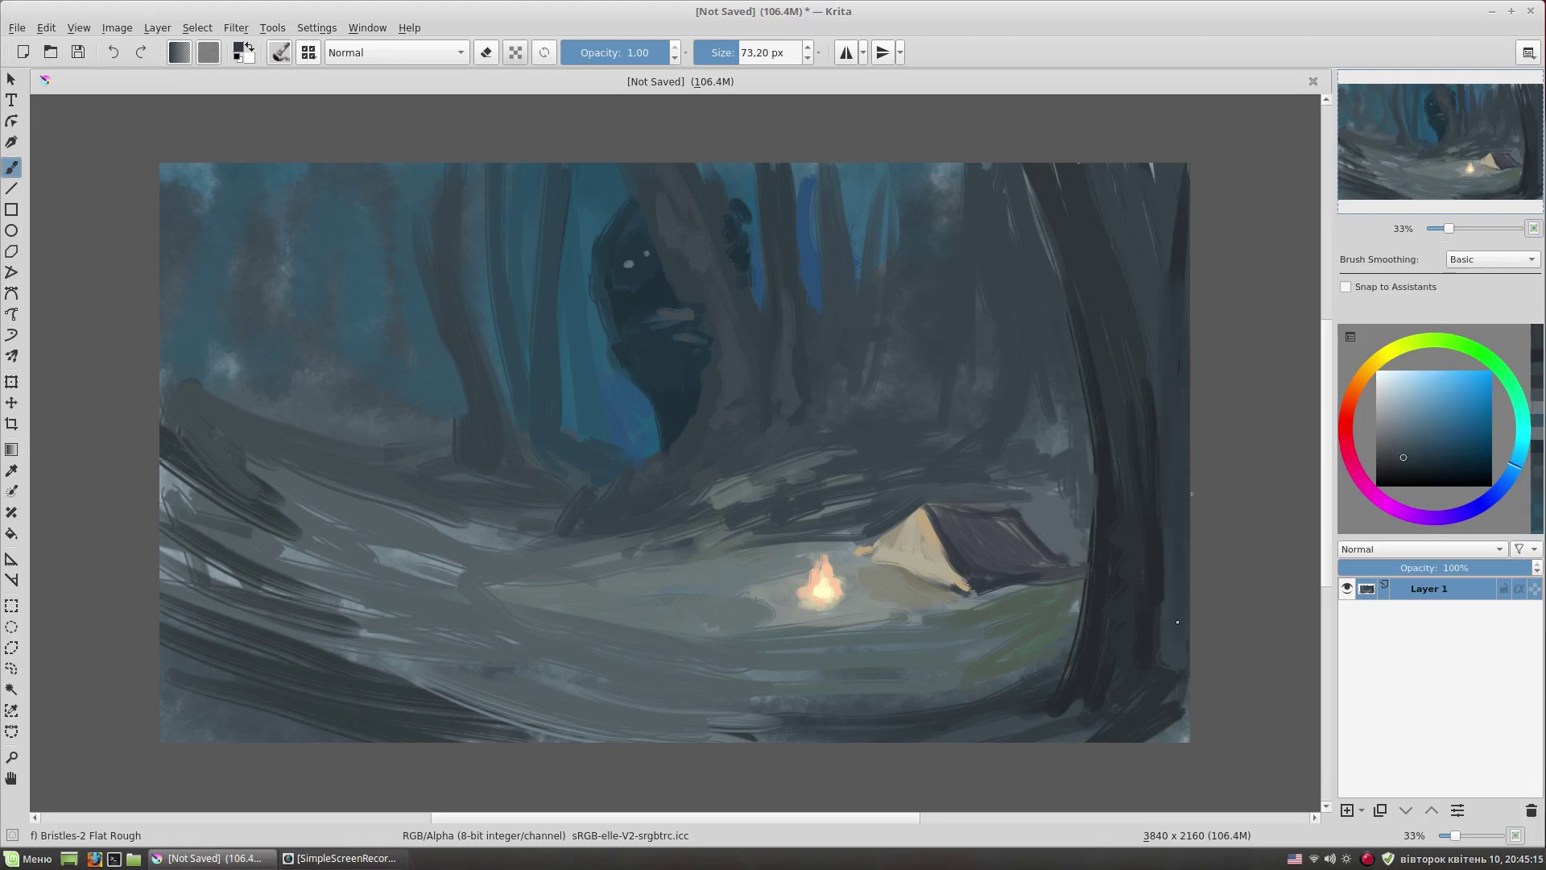
left_click(1176, 193, "ctrl")
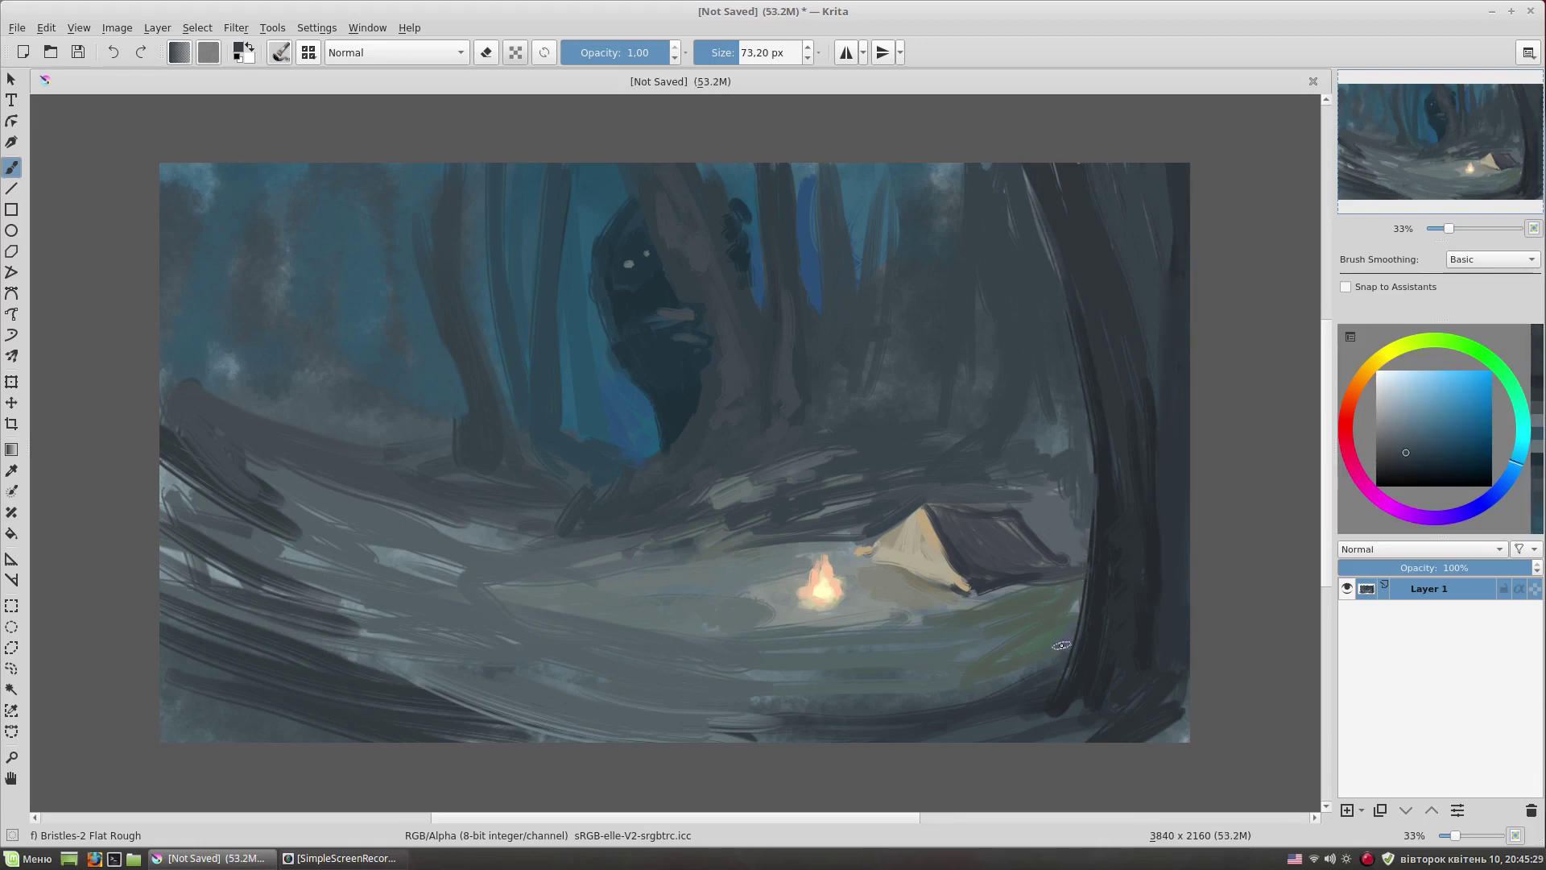
- Cover the right trunk base and surrounding ground with sampled grey, then enlarge the brush
left_click(1085, 527, "ctrl")
left_click_drag(1159, 564, 1062, 677)
left_click(1039, 547, "ctrl")
mouse_move(1039, 492)
left_mouse_down()
mouse_move(1079, 581)
mouse_move(1175, 475)
mouse_move(1039, 443)
left_mouse_up()
left_click_drag(1144, 596, 1047, 652)
left_click(1145, 638, "ctrl")
left_click_drag(1145, 638, 1176, 725)
- Feather grey strokes over the dark upper-right trunk and add greenish strokes right of the tent
left_click_drag(1184, 439, 1087, 402)
left_click_drag(1180, 354, 1083, 403)
mouse_move(1071, 193)
left_mouse_down()
mouse_move(1092, 183)
mouse_move(1046, 310)
left_mouse_up()
left_click_drag(1183, 225, 1063, 379)
left_click(1043, 612, "ctrl")
mouse_move(1097, 596)
left_mouse_down()
mouse_move(1188, 564)
mouse_move(1127, 668)
left_mouse_up()
key("bracketleft")
- Paint dark strokes along the tent's lower-right edge and light grey strokes to its right
left_click(1019, 583, "ctrl")
left_click_drag(991, 588, 1065, 577)
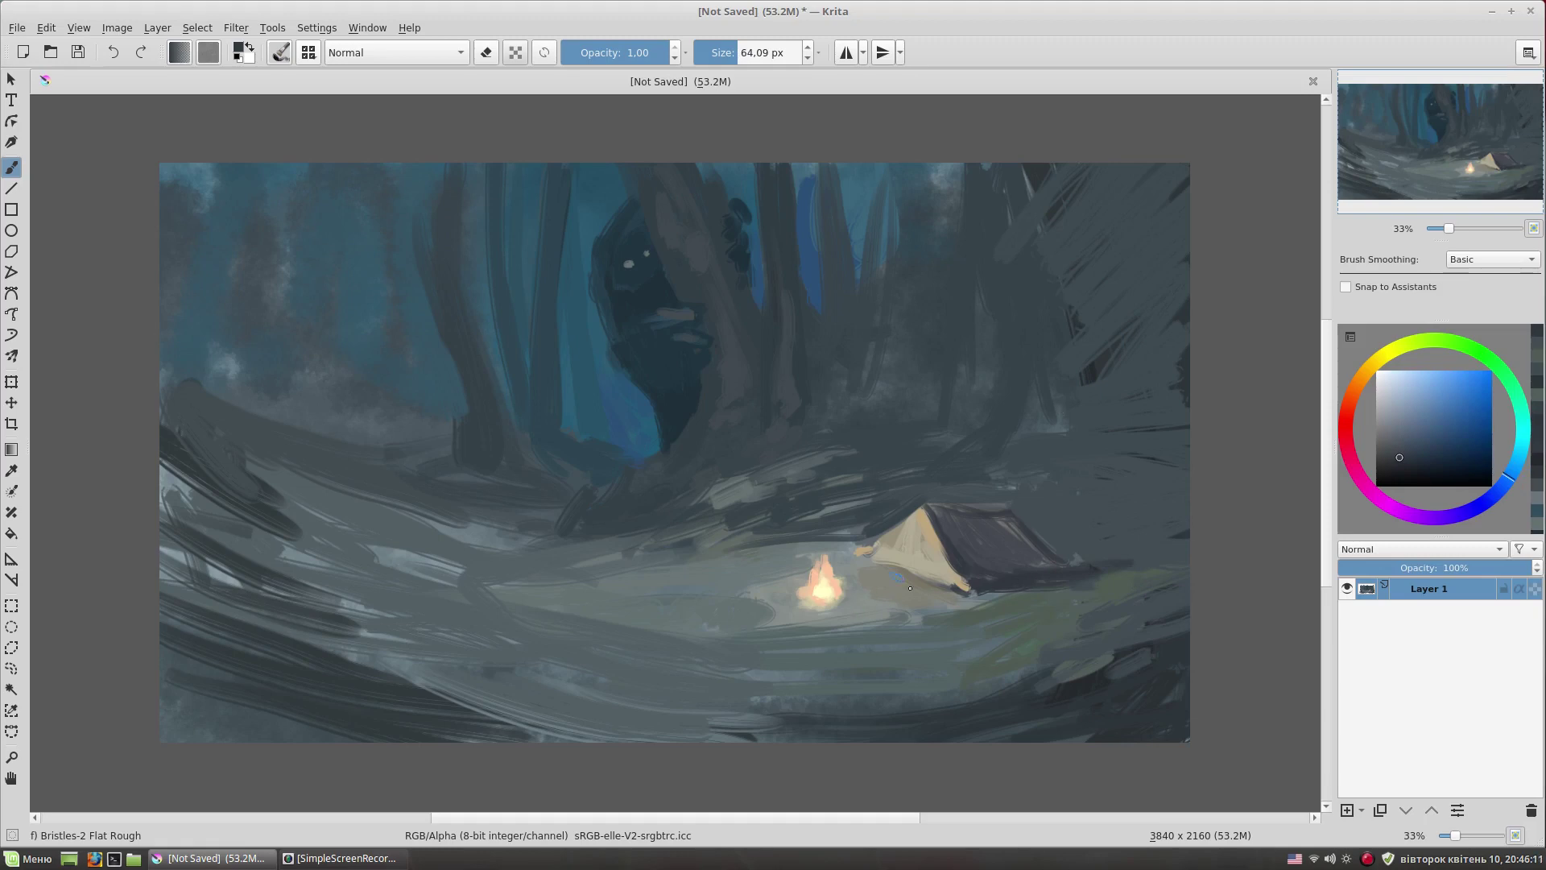
left_click(1131, 520, "ctrl")
left_click_drag(1188, 495, 1151, 552)
mouse_move(1047, 483)
left_mouse_down()
mouse_move(1188, 393)
mouse_move(1144, 415)
left_mouse_up()
- Add large dark strokes in the upper right and right of the tent, plus a light stroke
left_click(1179, 426, "ctrl")
mouse_move(1059, 439)
left_mouse_down()
mouse_move(1160, 377)
mouse_move(1184, 342)
left_mouse_up()
left_click(1176, 459, "ctrl")
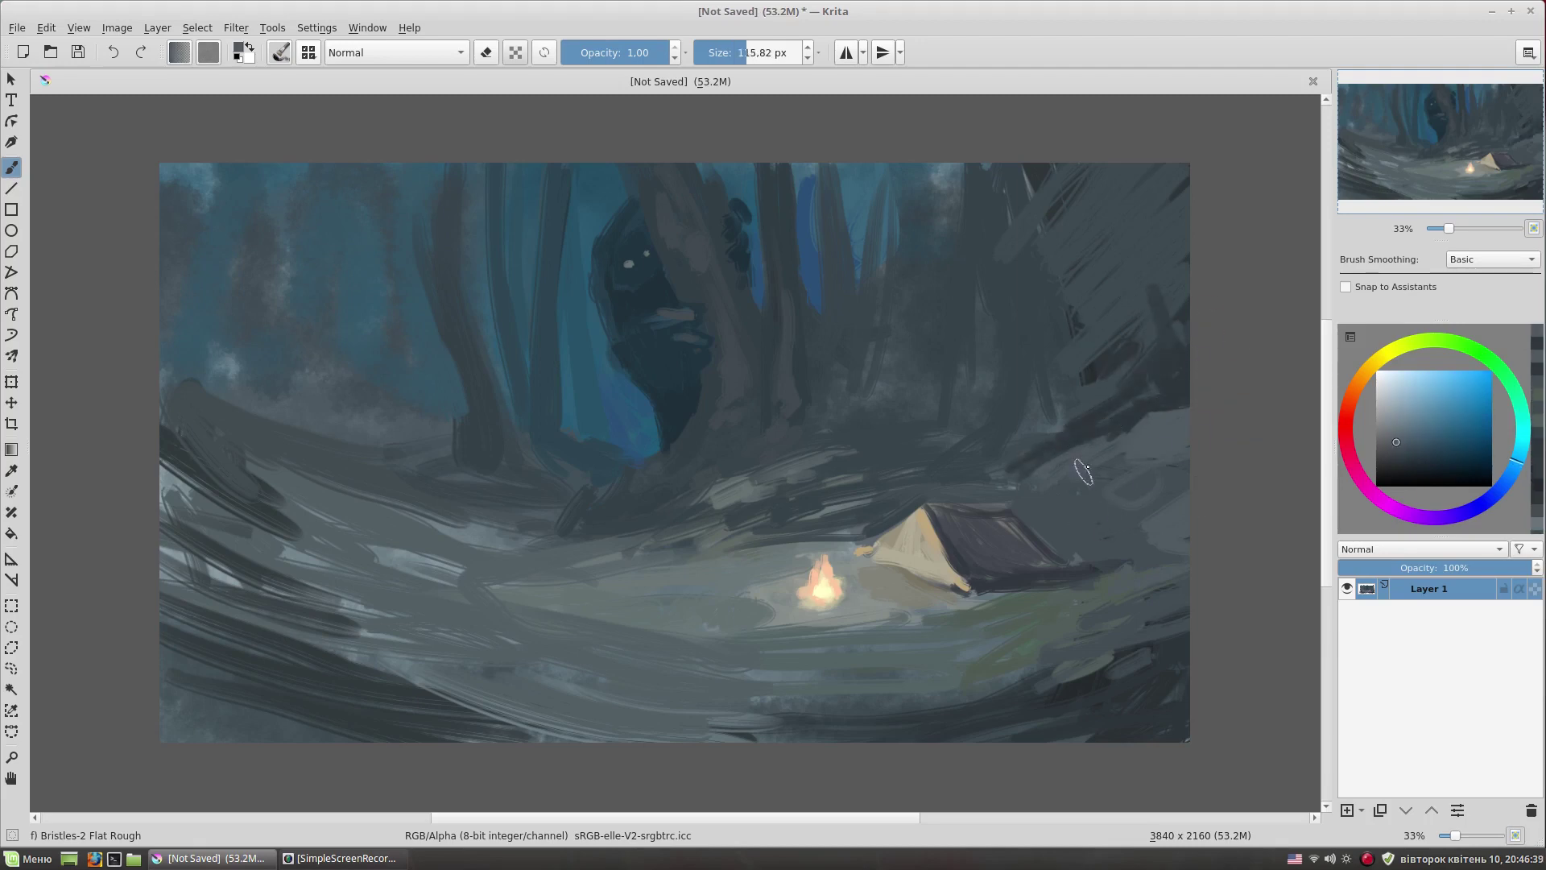
mouse_move(1063, 520)
left_mouse_down()
mouse_move(1176, 552)
mouse_move(1167, 479)
left_mouse_up()
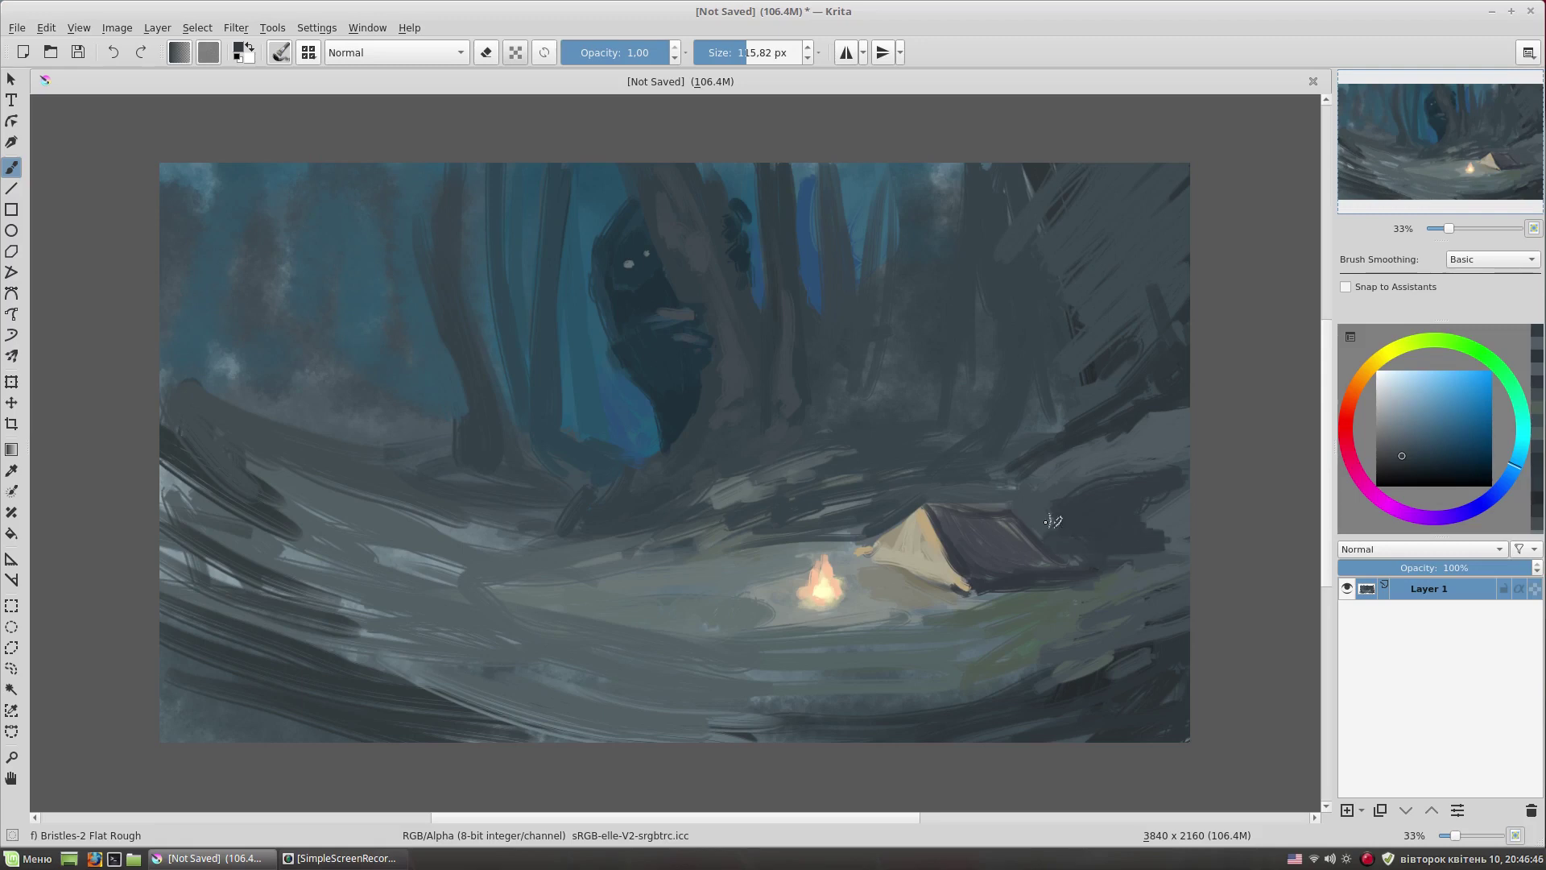
left_click(981, 389, "ctrl")
left_click_drag(1082, 483, 1188, 493)
- With a smaller brush, paint dark blue-grey shapes right of and above the tent
key("bracketleft")
key("bracketleft")
key("bracketleft")
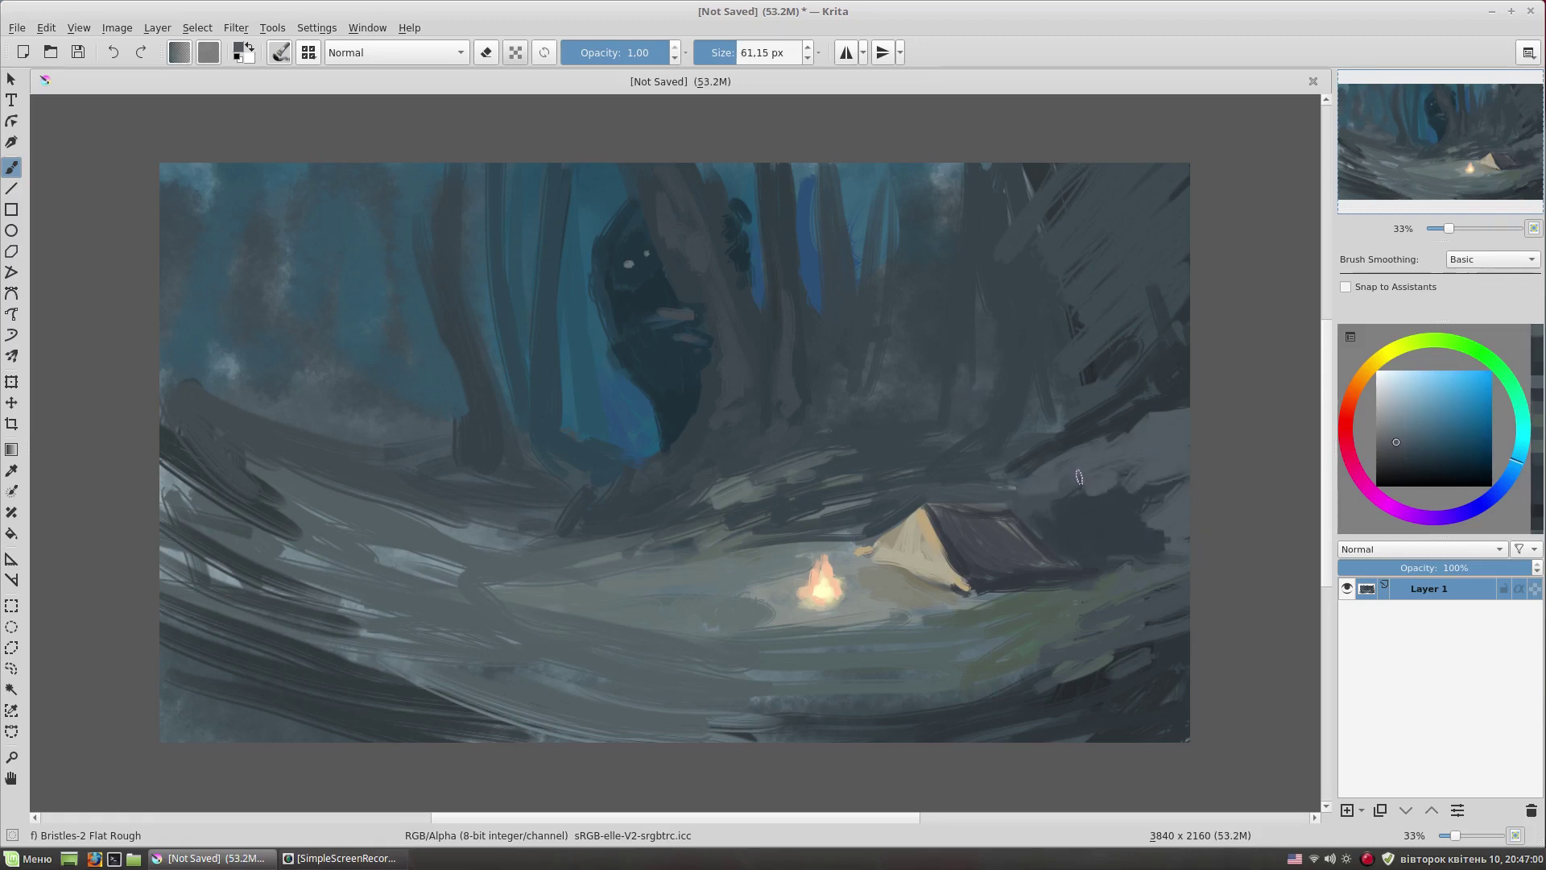
left_click(974, 548, "ctrl")
left_click_drag(1006, 540, 1103, 588)
key("bracketleft")
left_click(1016, 533, "ctrl")
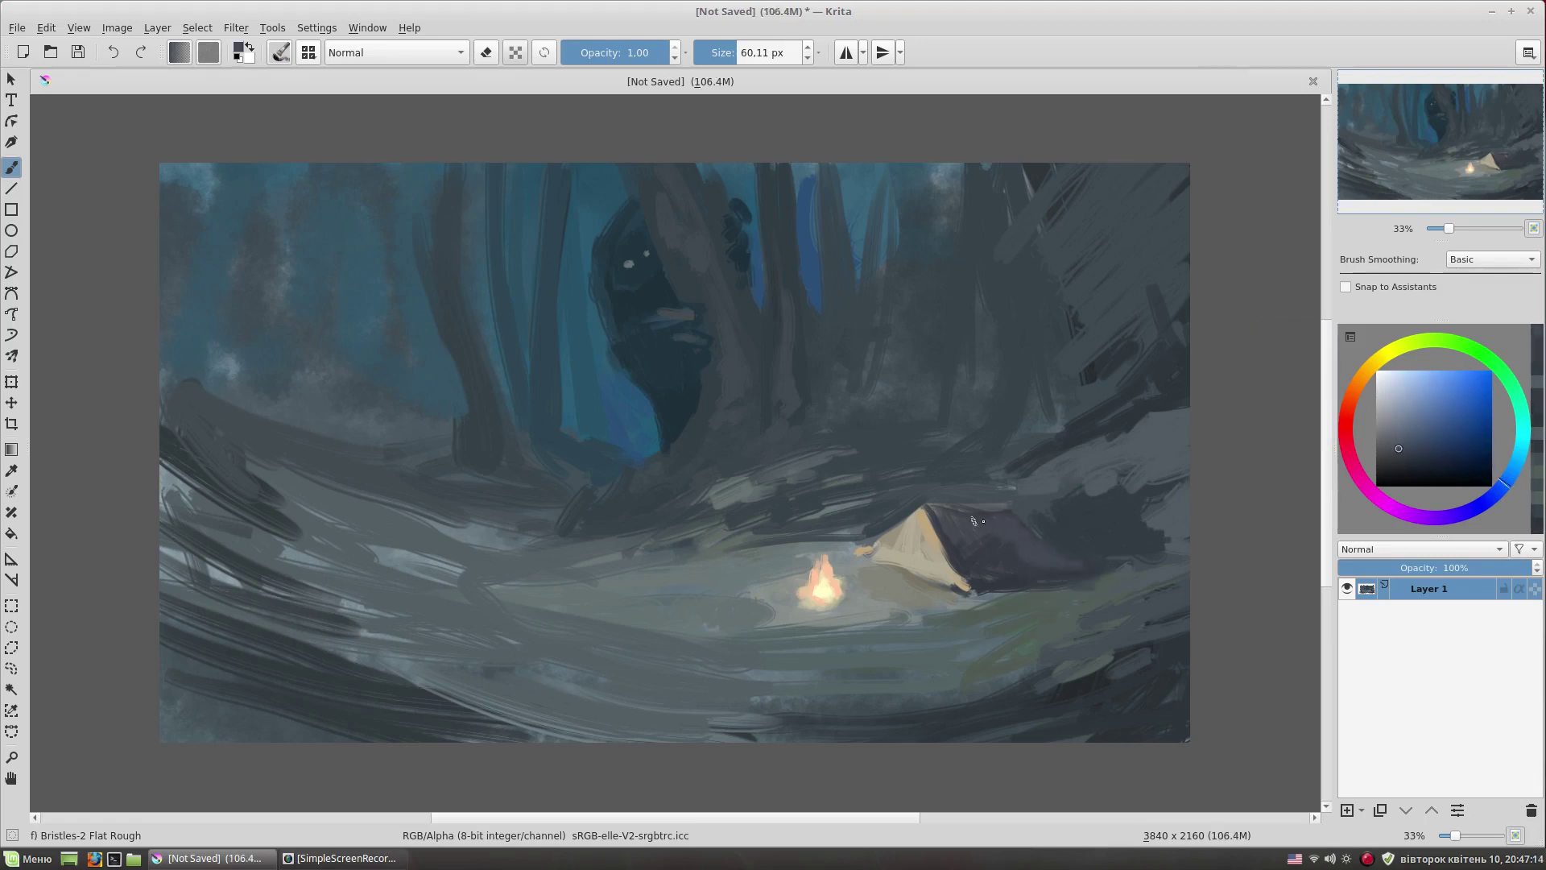
left_click(1057, 546, "ctrl")
mouse_move(1069, 500)
left_mouse_down()
mouse_move(947, 499)
mouse_move(966, 487)
left_mouse_up()
- Sample a dark tent colour and paint dark strokes on the tent's left side
left_click(1000, 536, "ctrl")
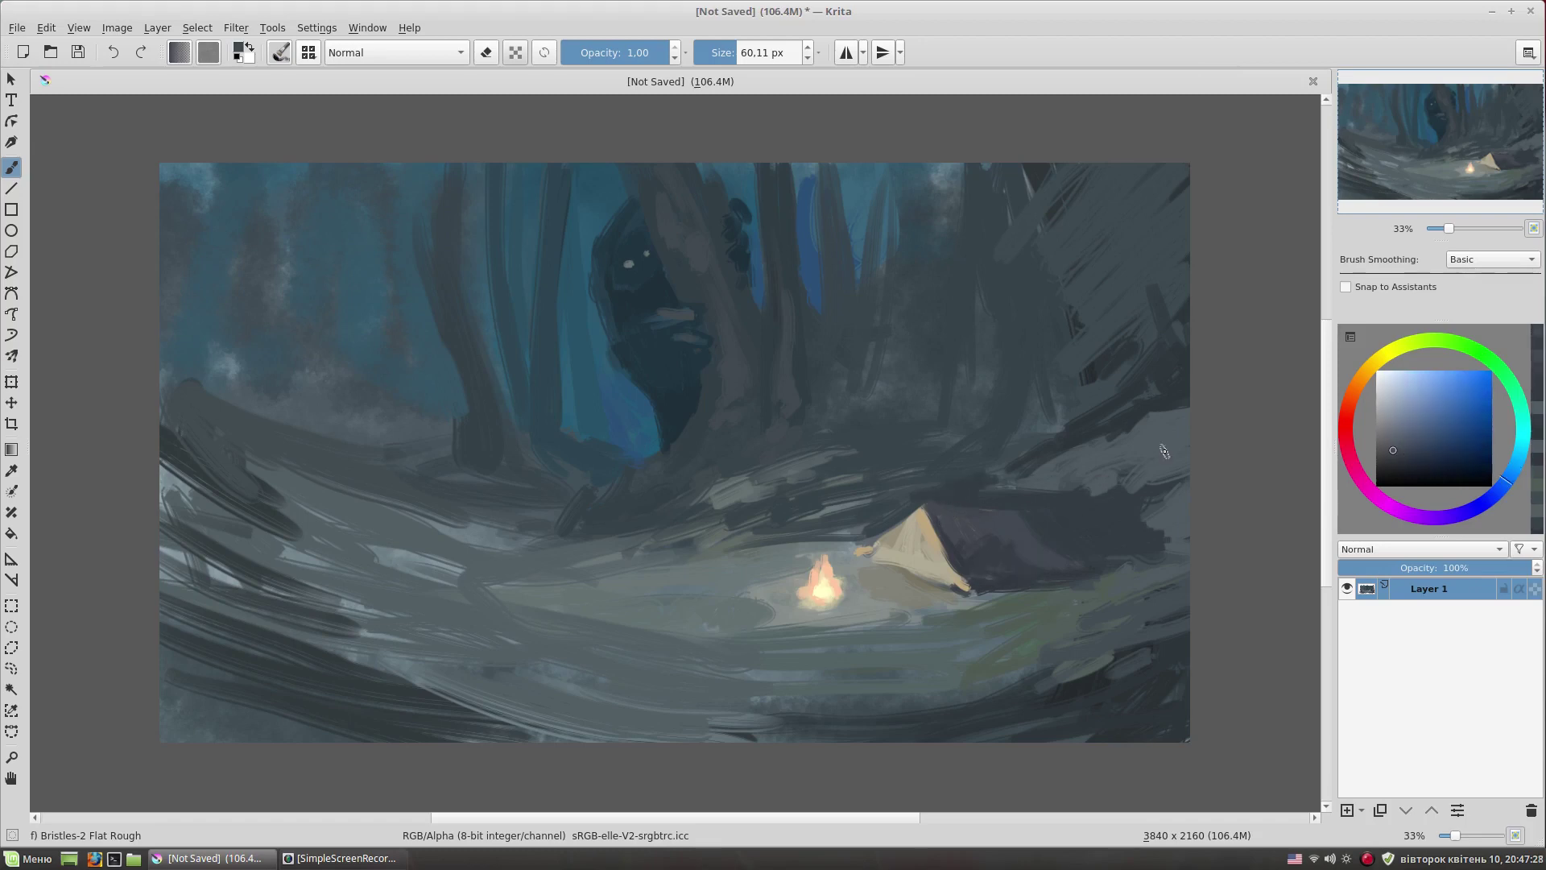
left_click(984, 577, "ctrl")
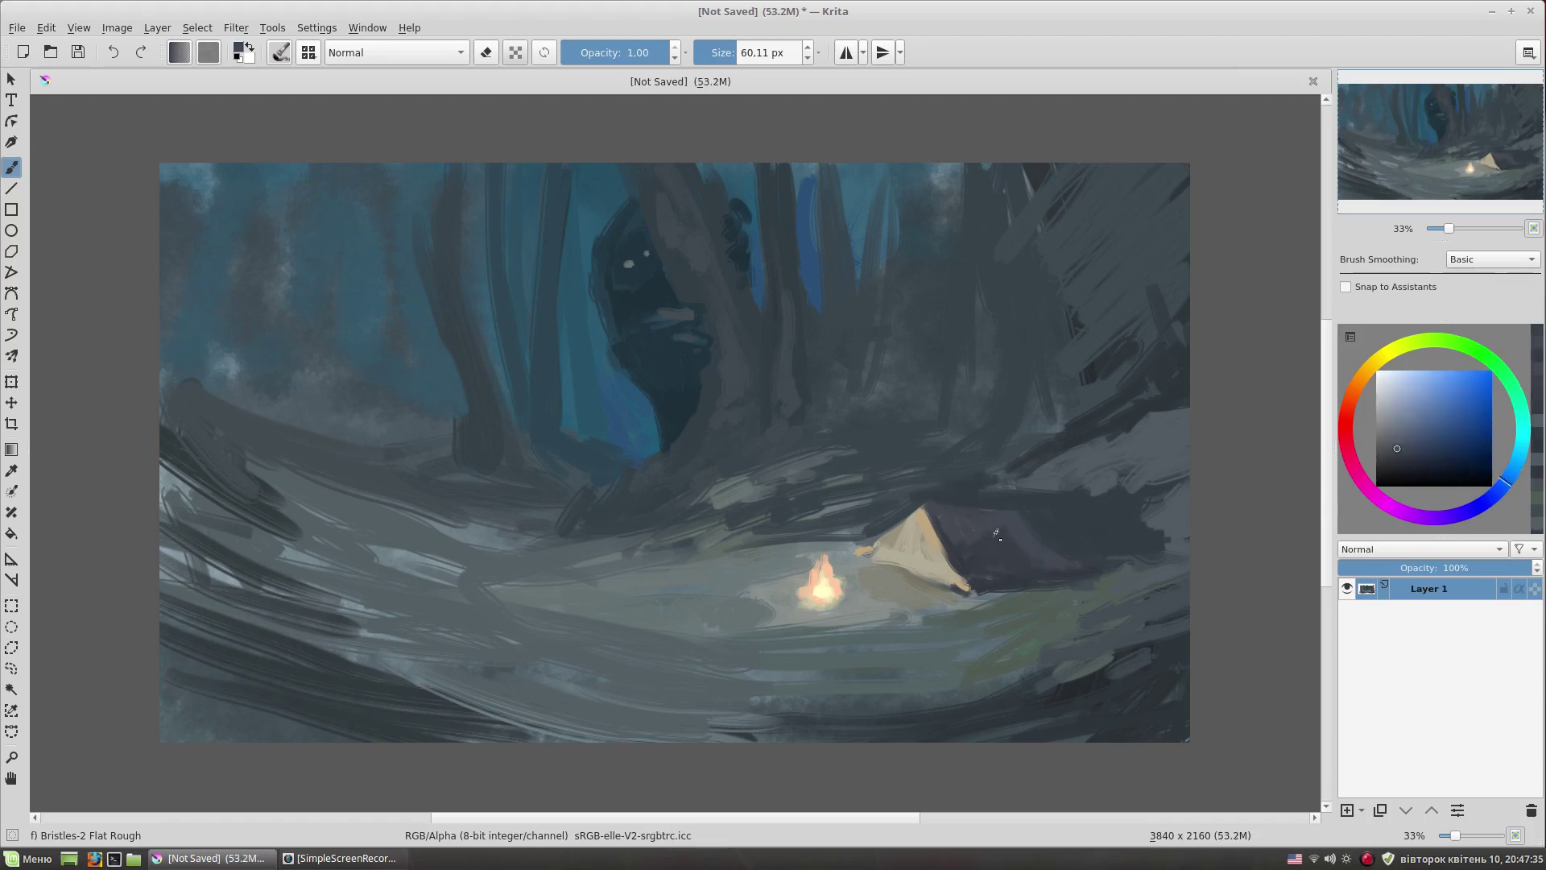
left_click(1003, 578, "ctrl")
key("bracketleft")
key("bracketleft")
key("bracketleft")
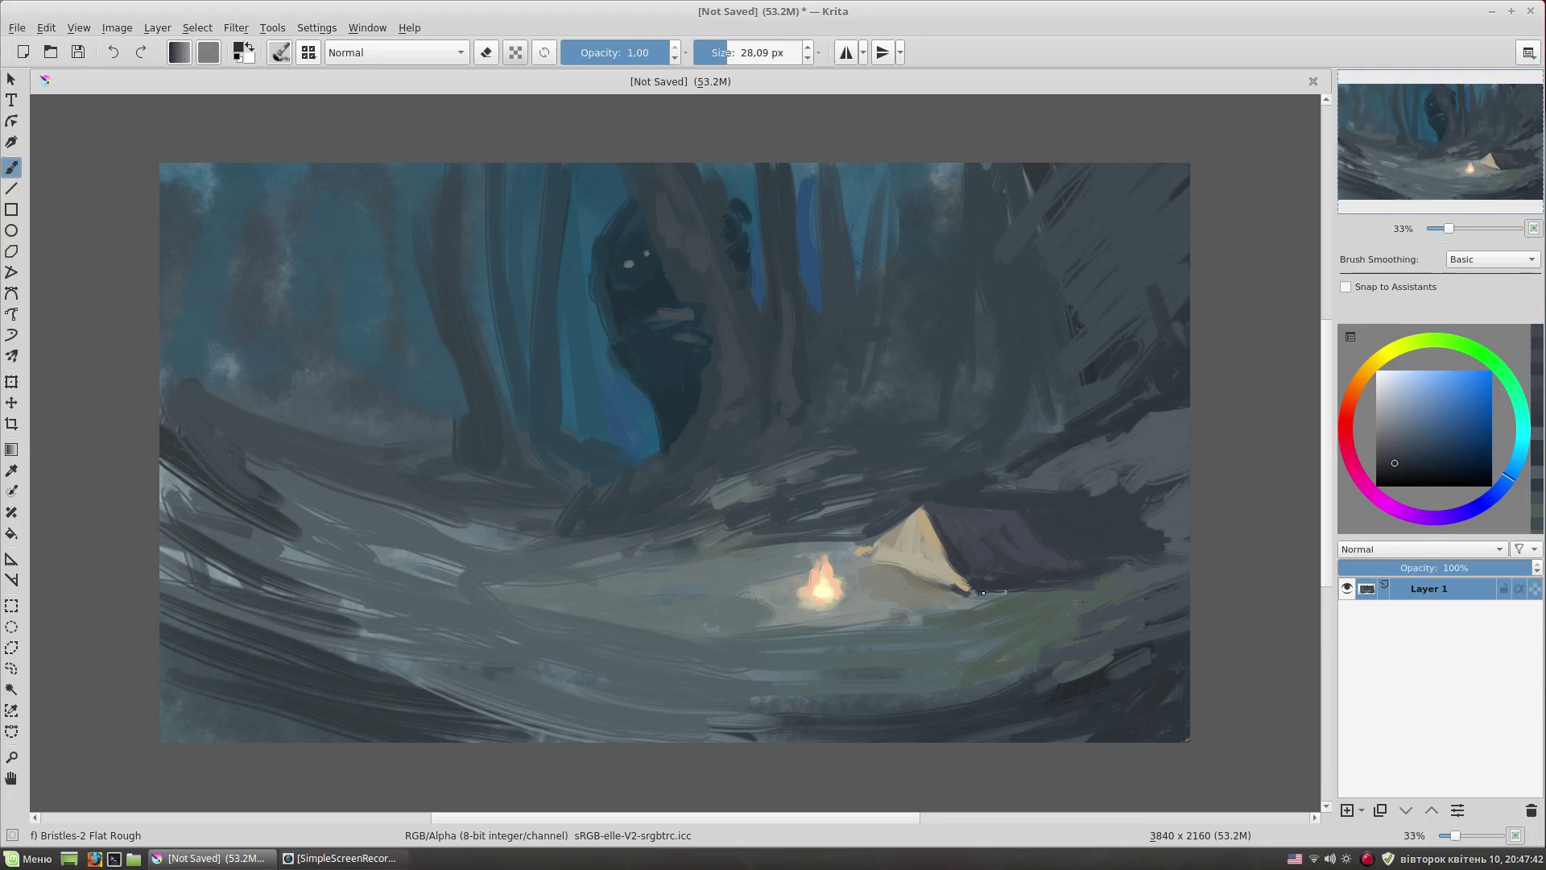
left_click(1052, 572, "ctrl")
left_click_drag(939, 590, 914, 571)
- Sample several tones around the tent, ending on a green painting colour
left_click(1004, 581, "ctrl")
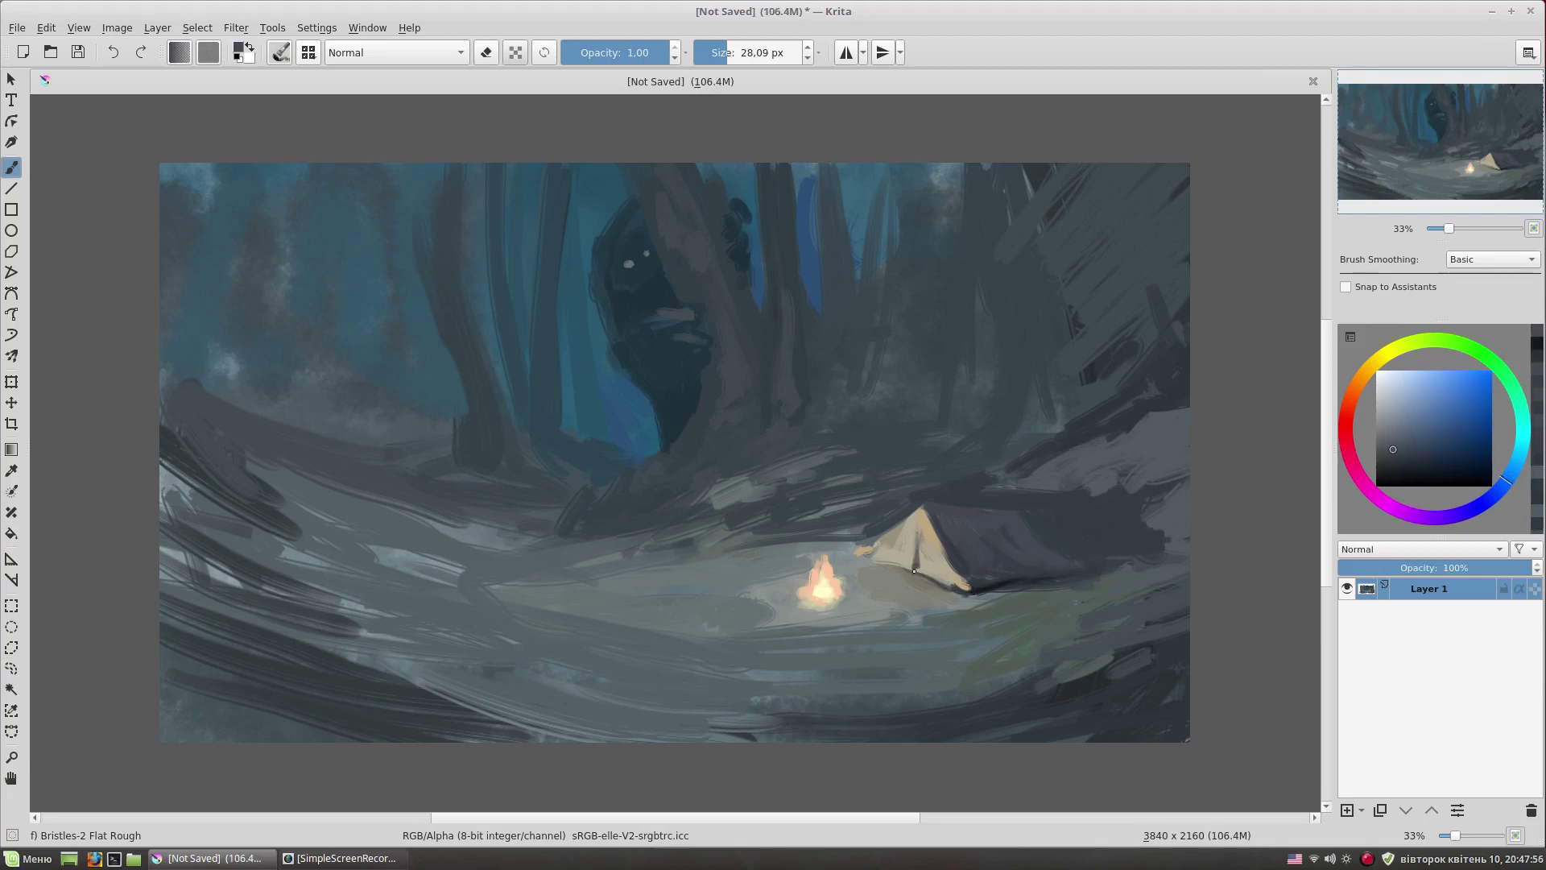
left_click(1121, 557, "ctrl")
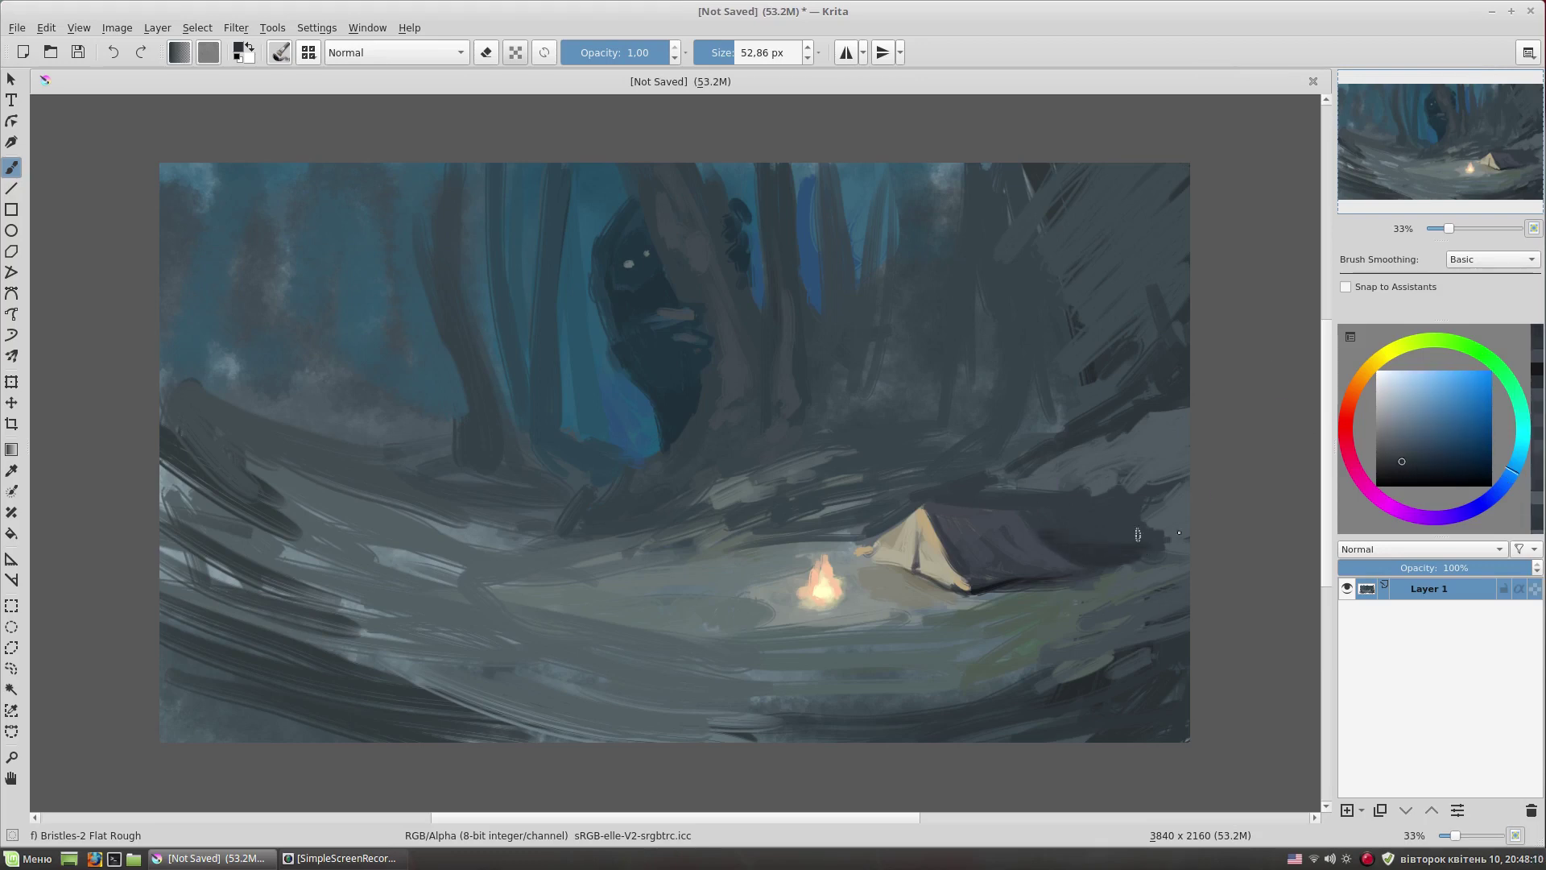
left_click(1178, 518, "ctrl")
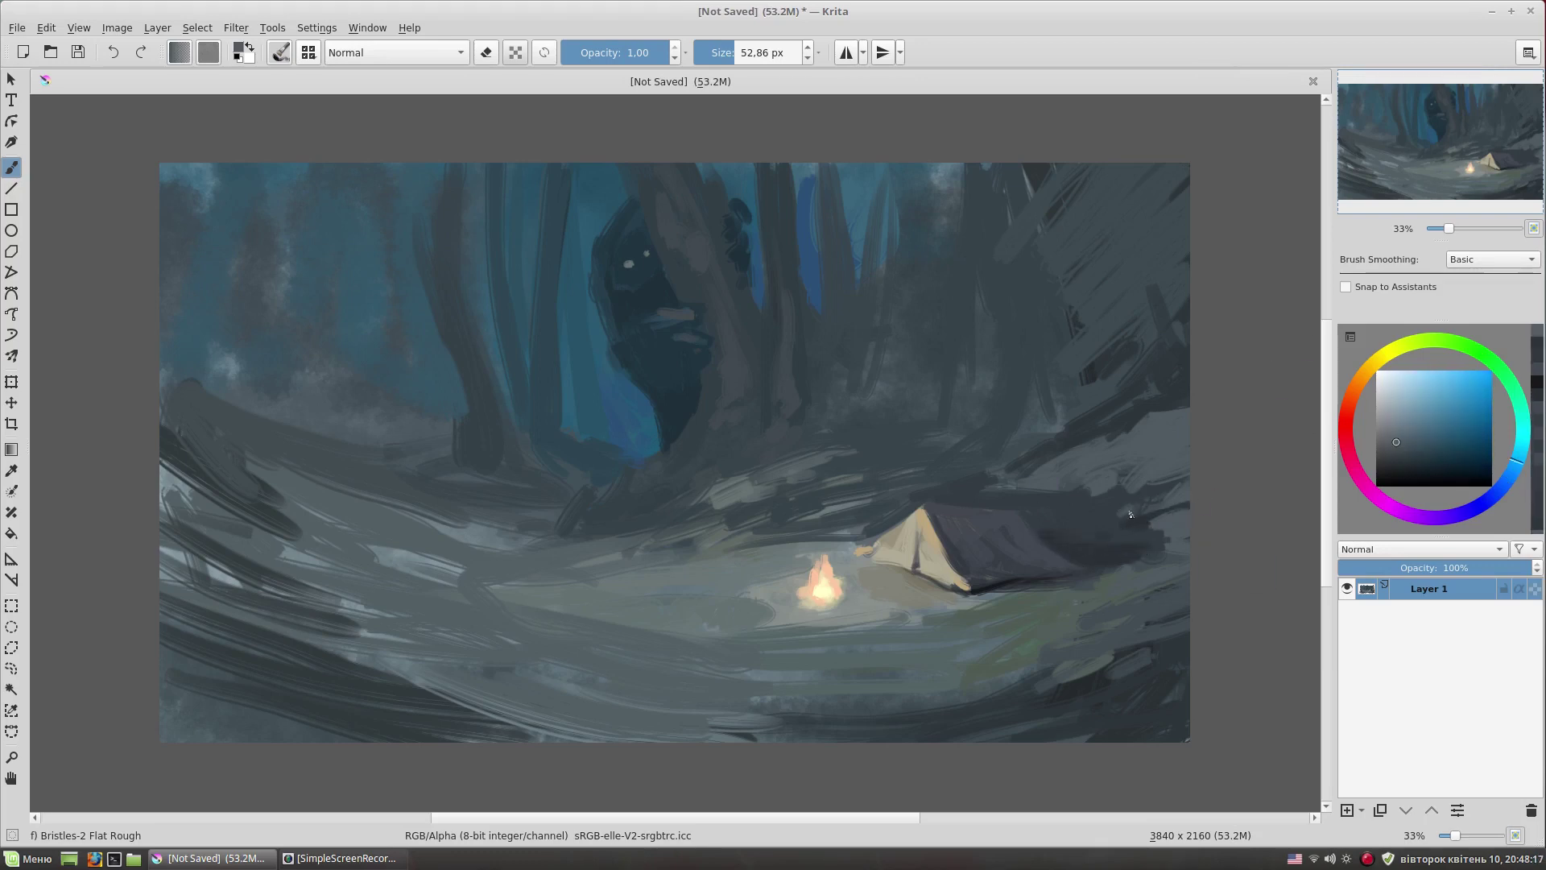
left_click(1009, 614, "ctrl")
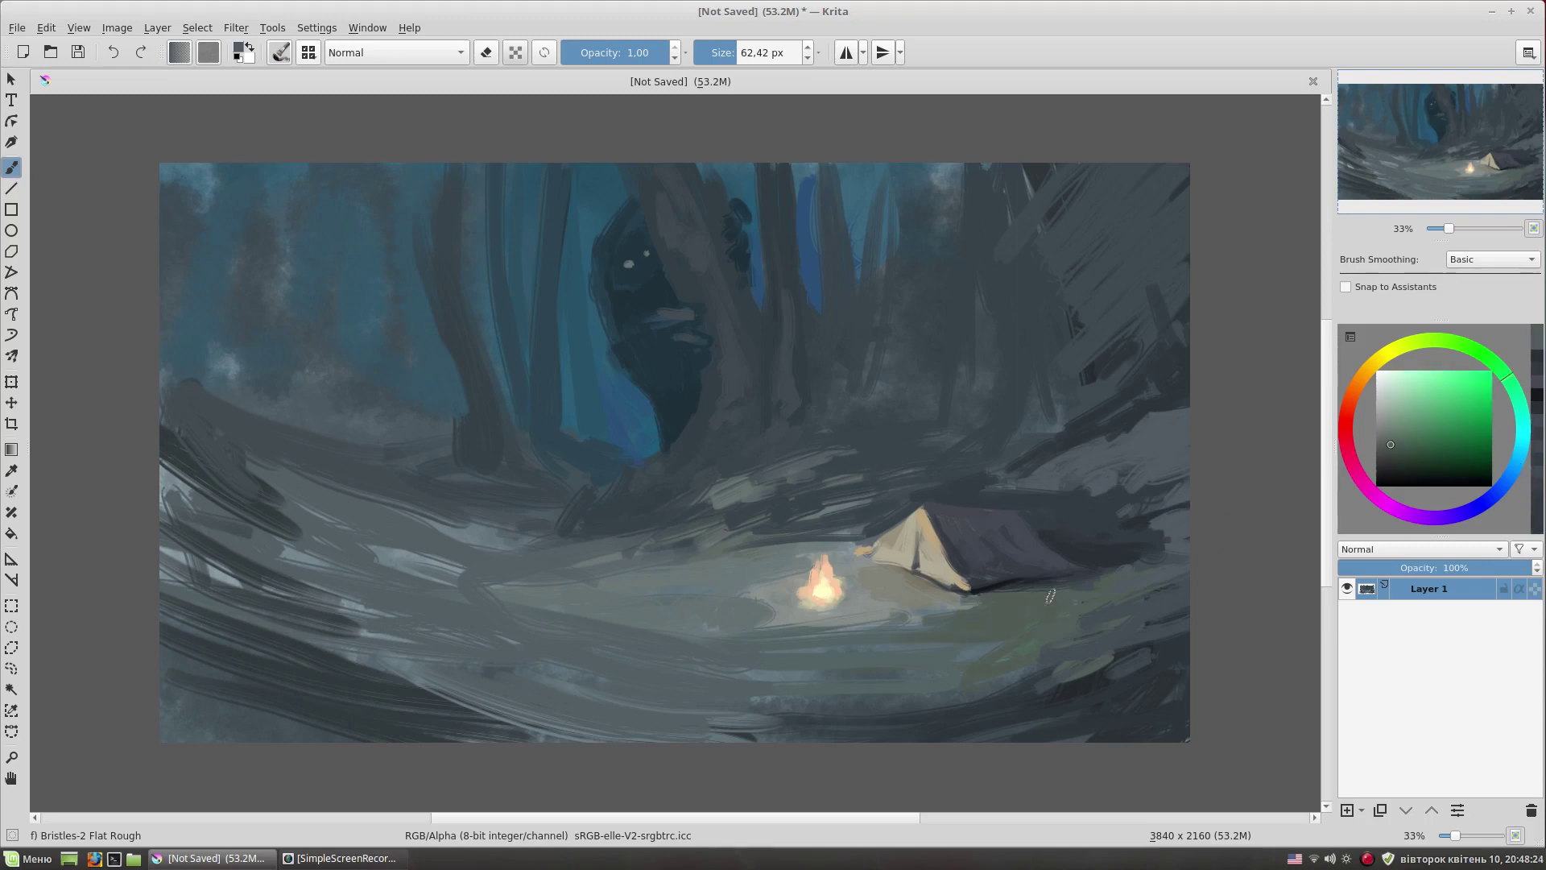
- Add green strokes at lower right, then dark blue strokes left of and above the campfire
mouse_move(1017, 635)
left_mouse_down()
mouse_move(894, 632)
mouse_move(986, 664)
left_mouse_up()
left_click(974, 537, "ctrl")
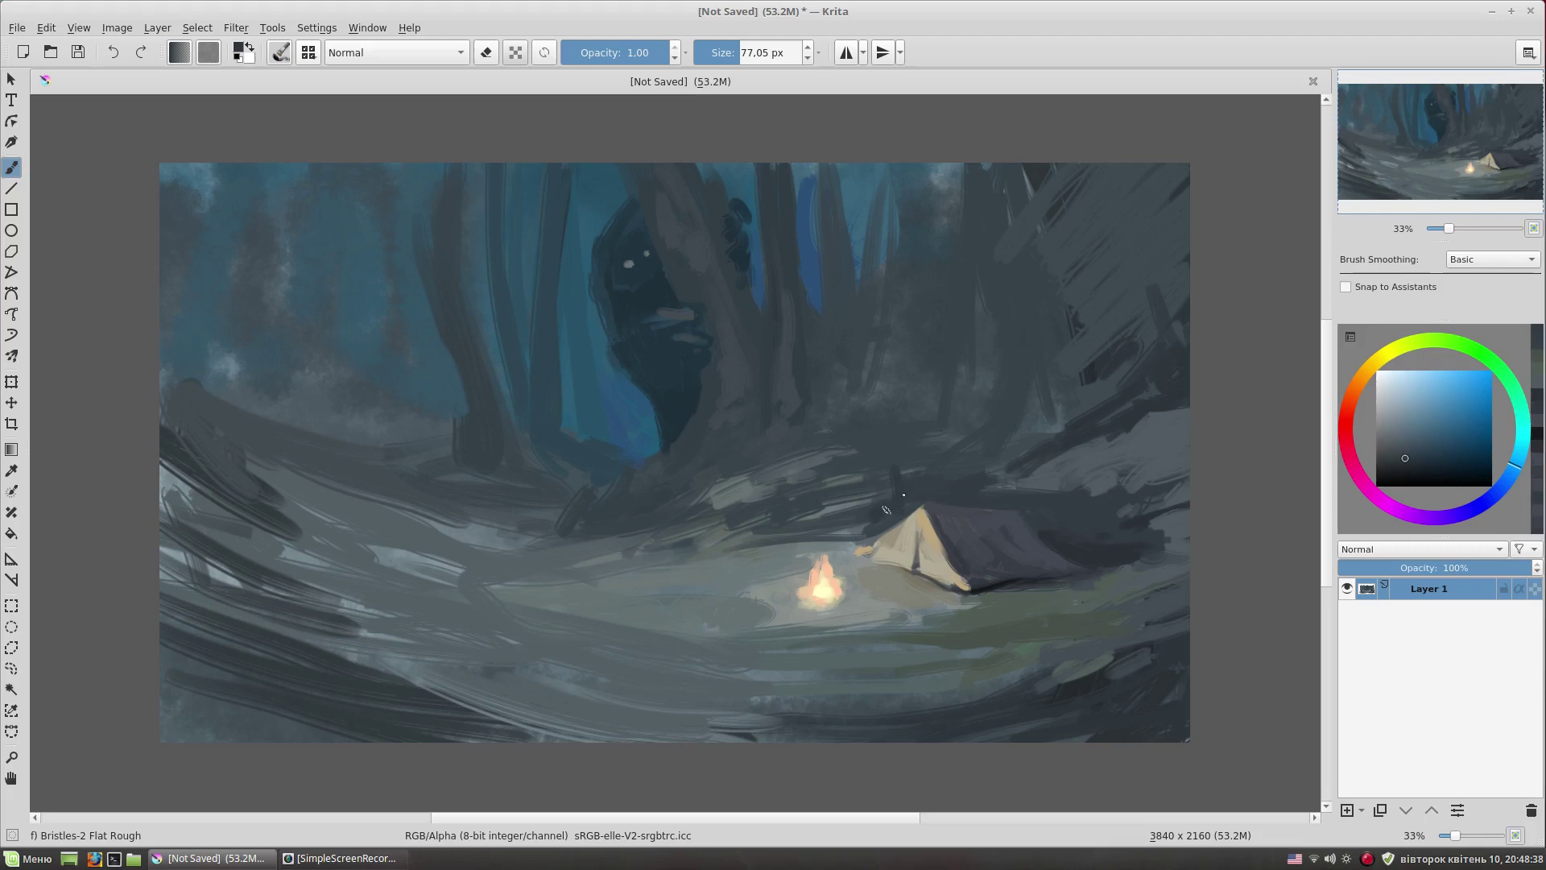
left_click_drag(829, 475, 652, 536)
left_click(793, 532, "ctrl")
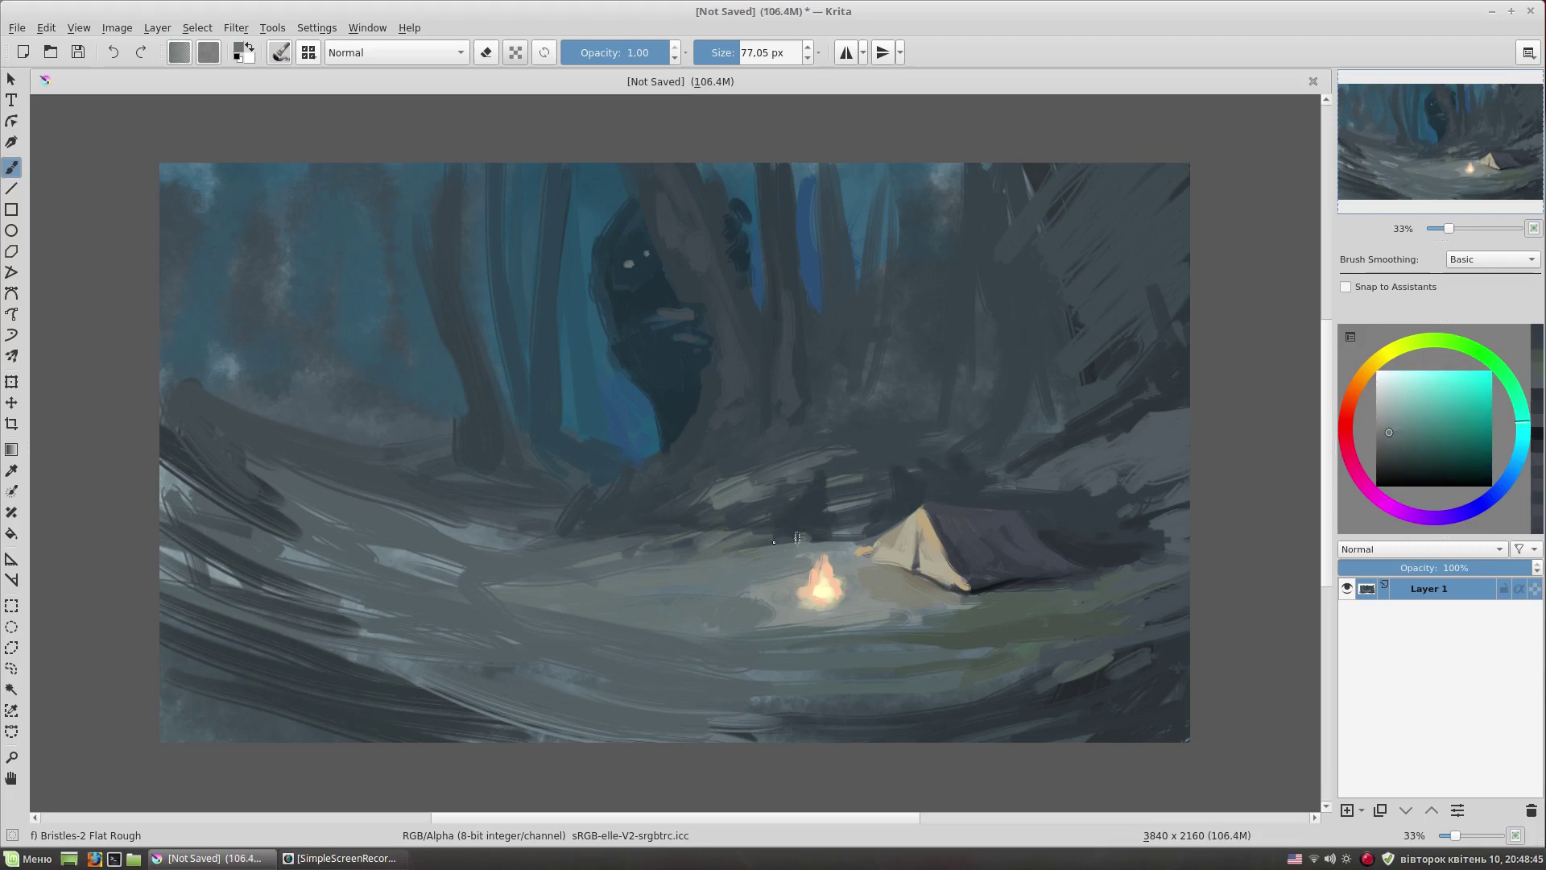
left_click(883, 510, "ctrl")
left_click(884, 559, "ctrl")
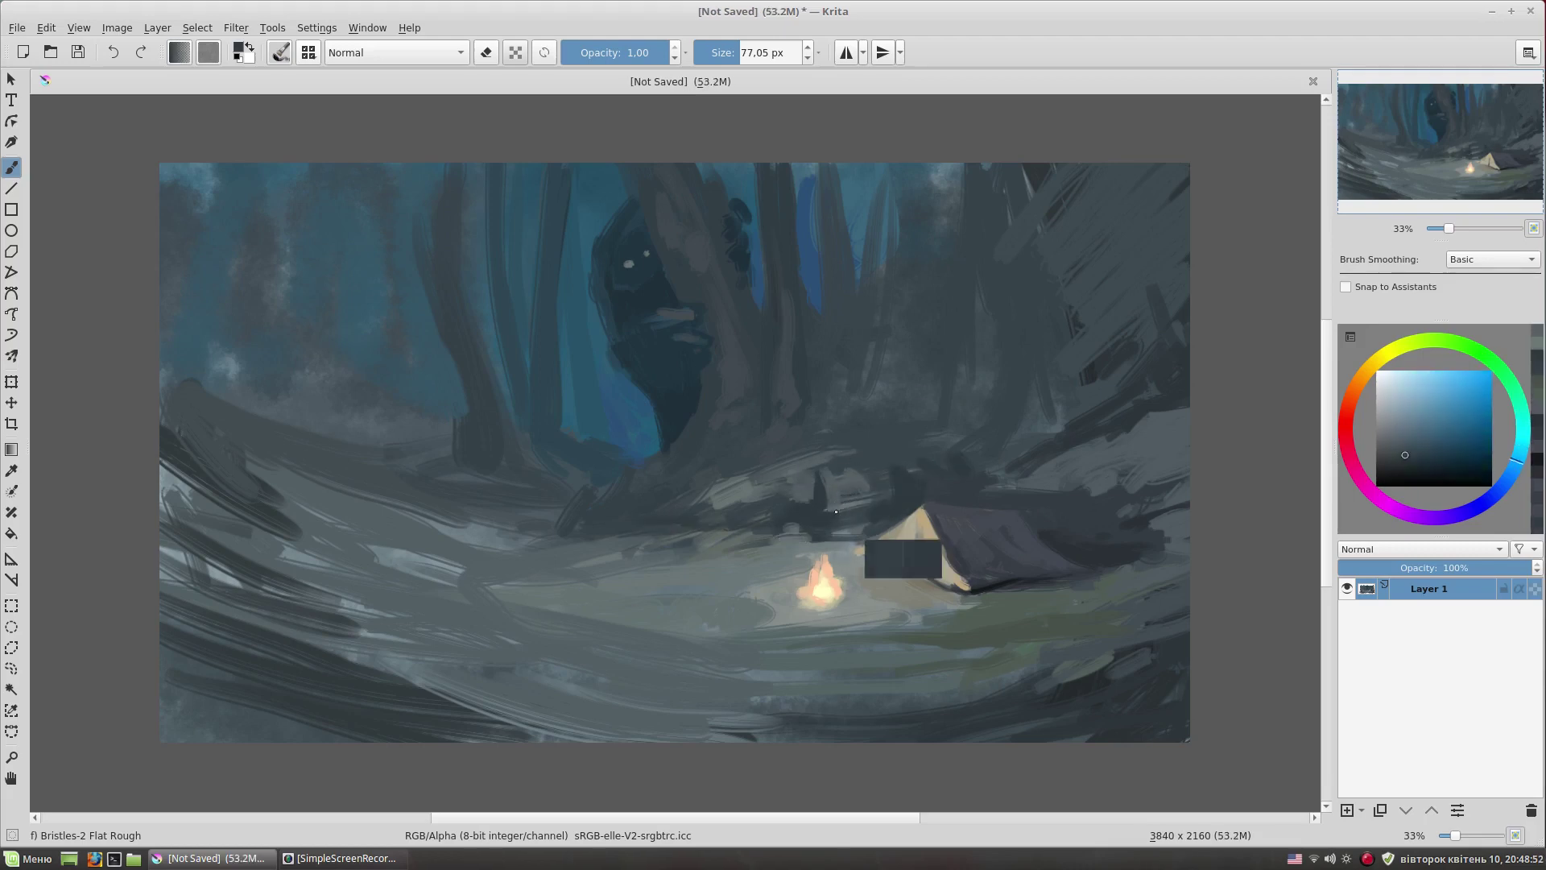
left_click_drag(844, 525, 817, 454)
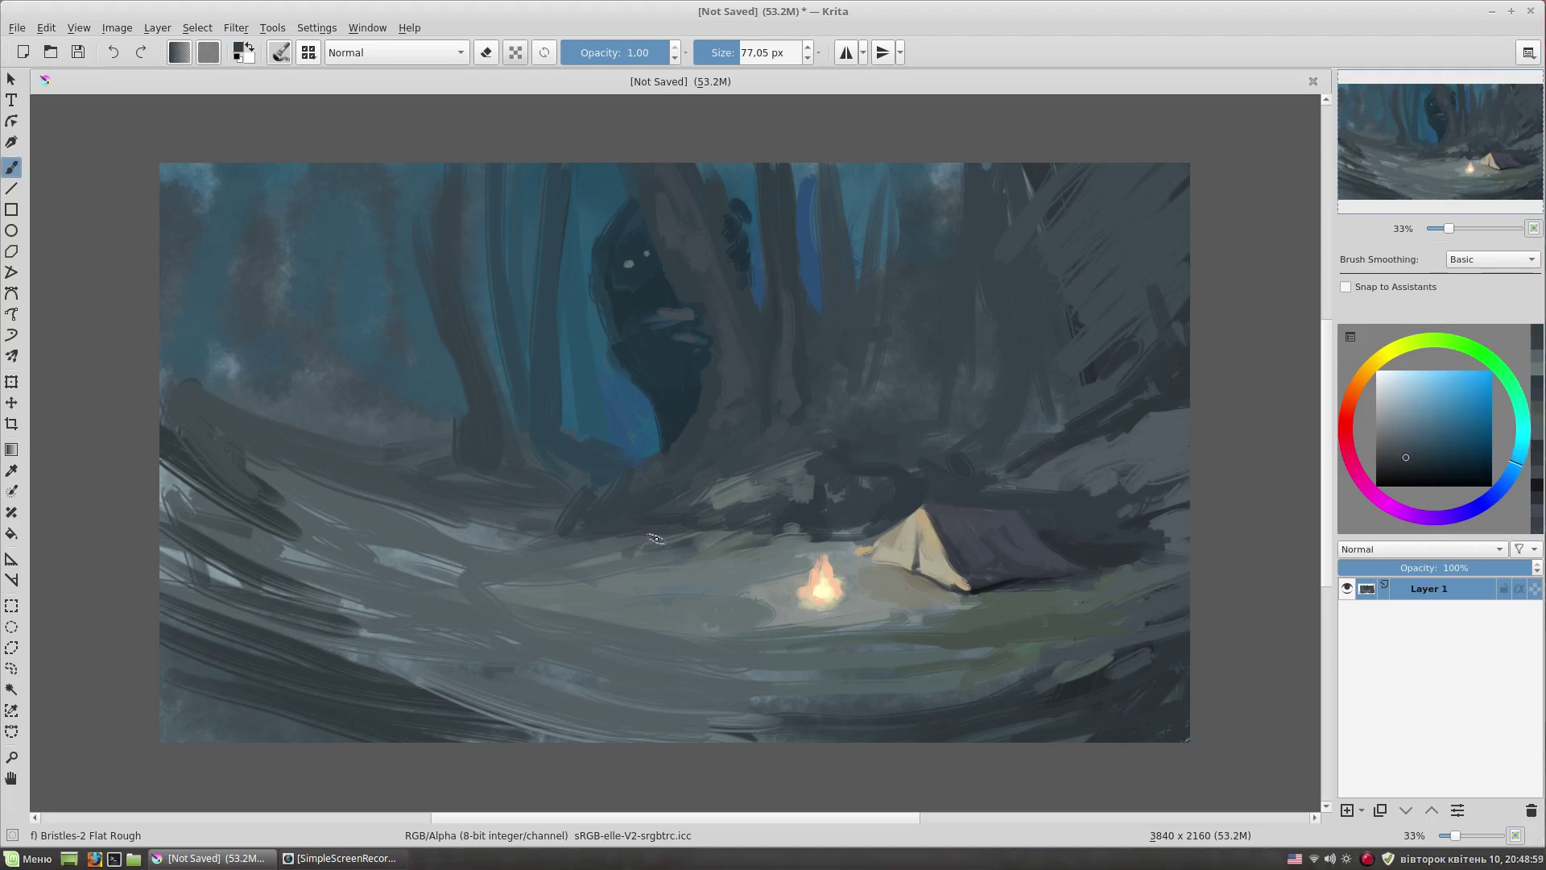
- Hatch grey and dark grey-blue strokes across the ground left of the campfire
key("bracketleft")
left_click(555, 575, "ctrl")
left_click_drag(577, 573, 684, 612)
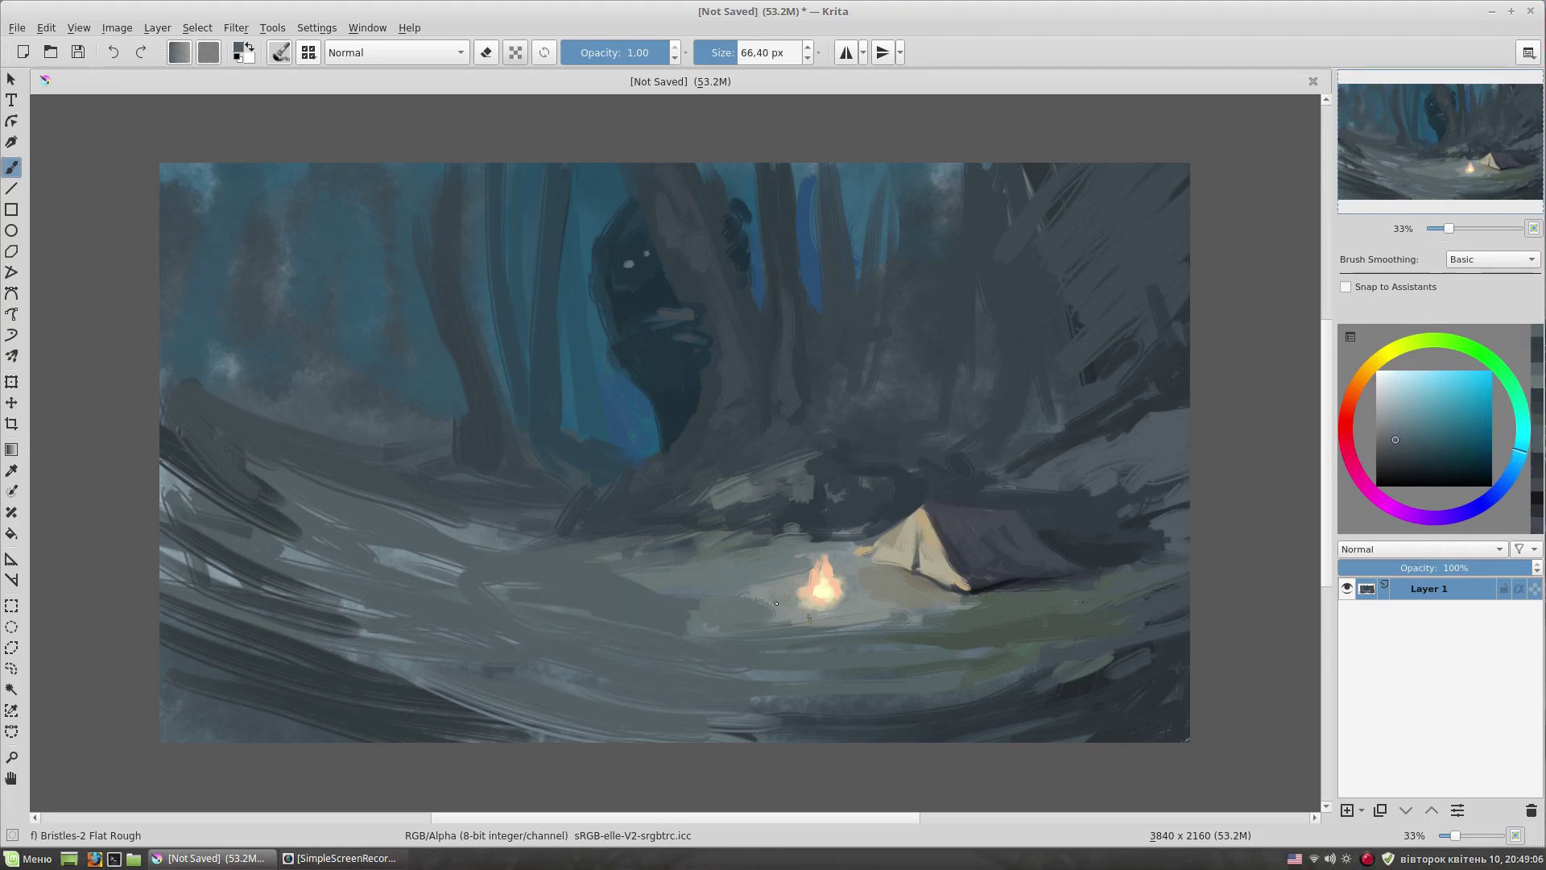
key("bracketright")
key("bracketright")
left_click(1107, 495, "ctrl")
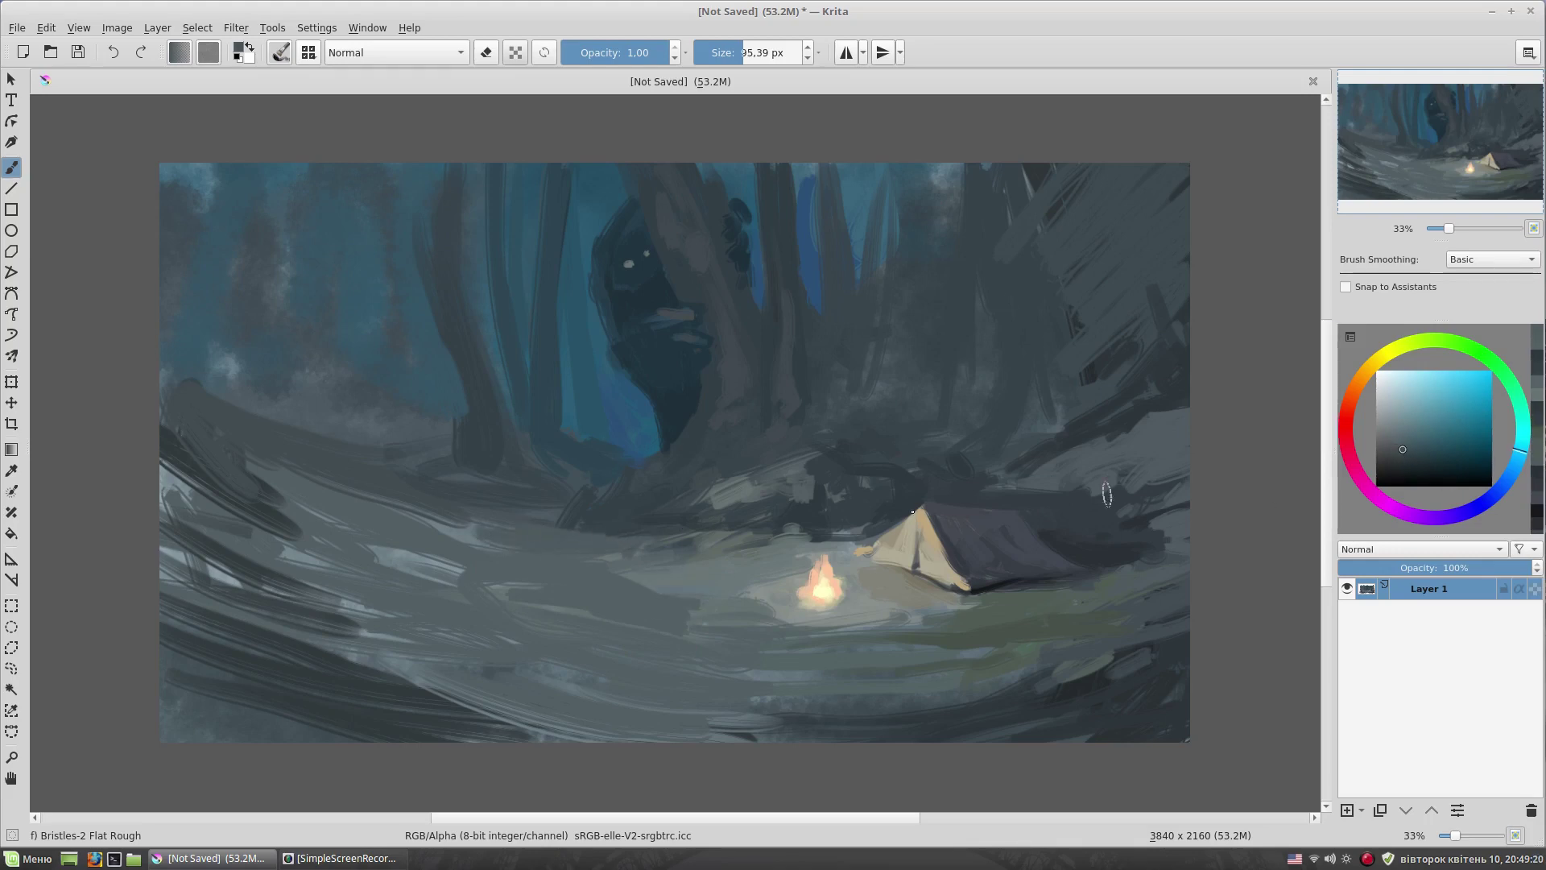
left_click_drag(671, 535, 499, 533)
left_click_drag(741, 541, 422, 539)
left_click_drag(660, 579, 483, 612)
left_click_drag(709, 631, 393, 489)
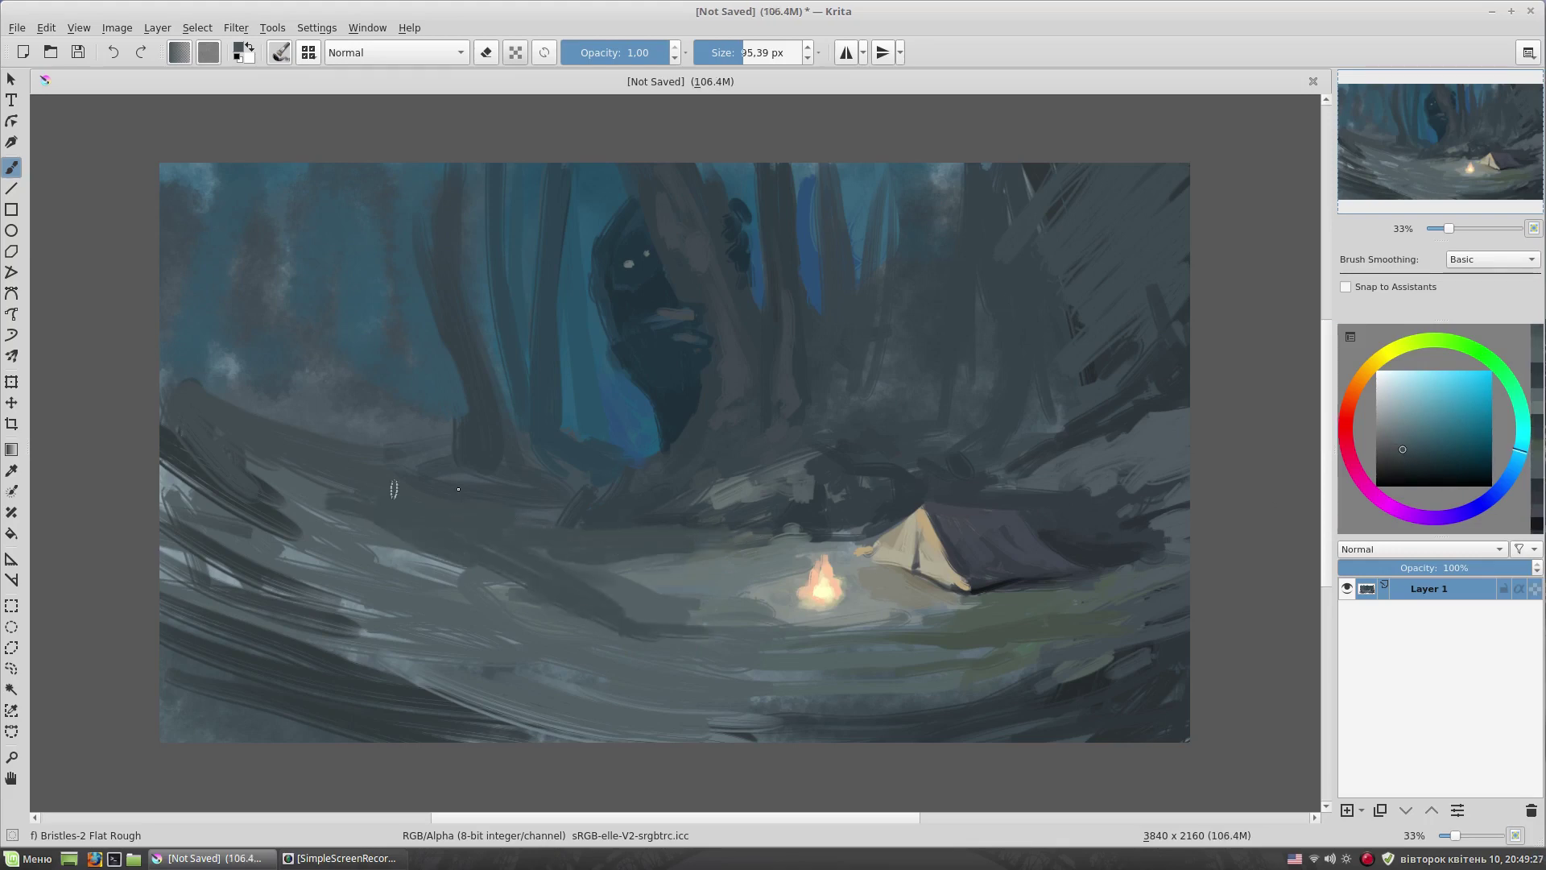
- Cover the lower-left ground with broad dark cyan-blue diagonal and horizontal strokes
left_click(536, 507, "ctrl")
left_click_drag(369, 452, 506, 476)
left_click(918, 649, "ctrl")
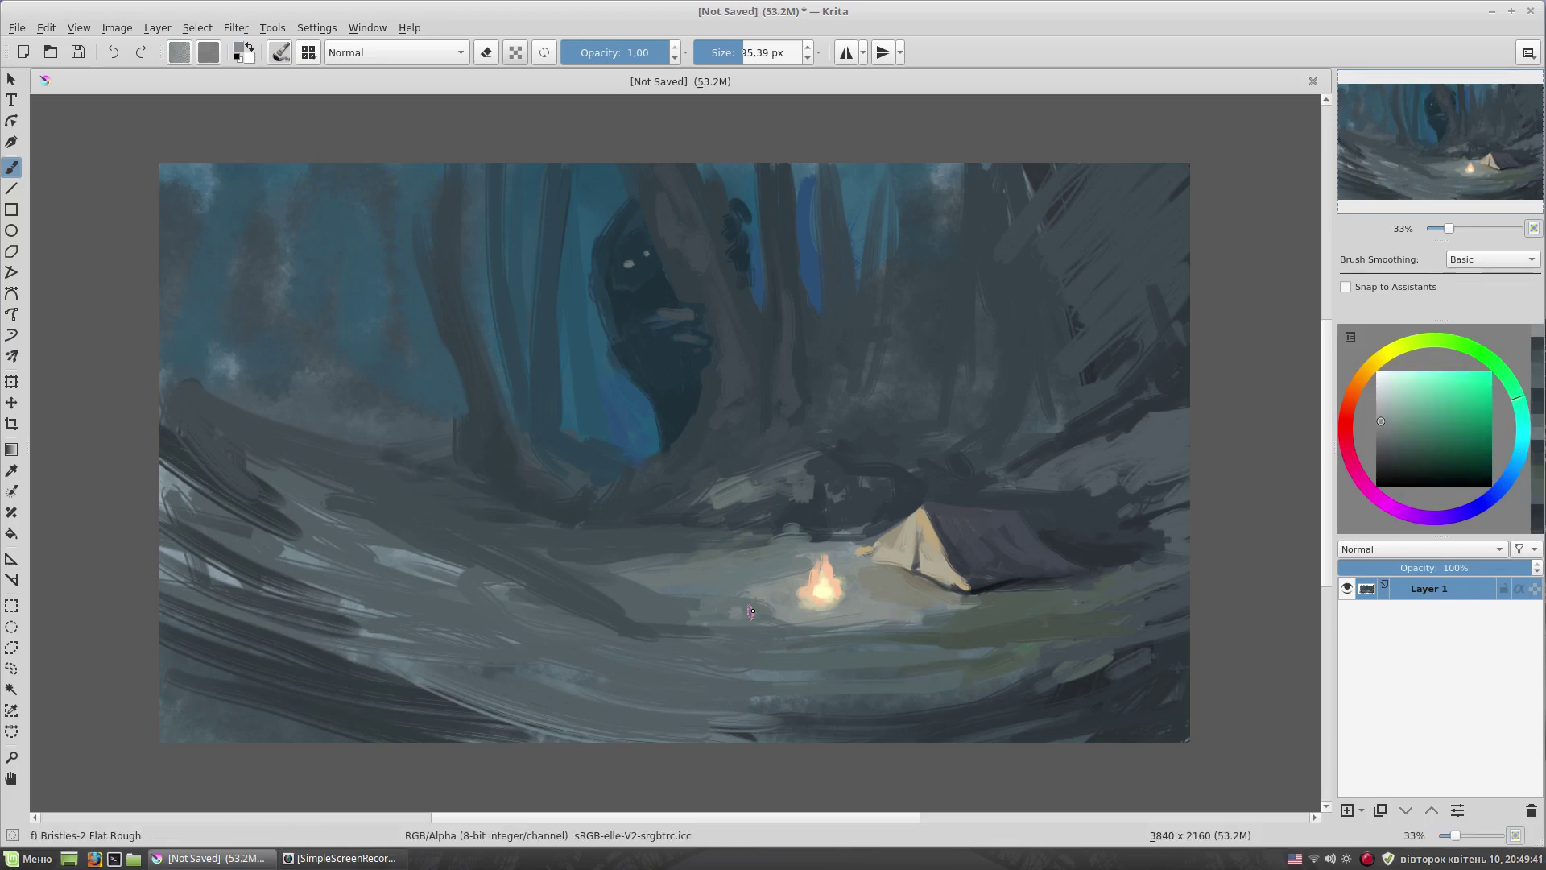
left_click(483, 583, "ctrl")
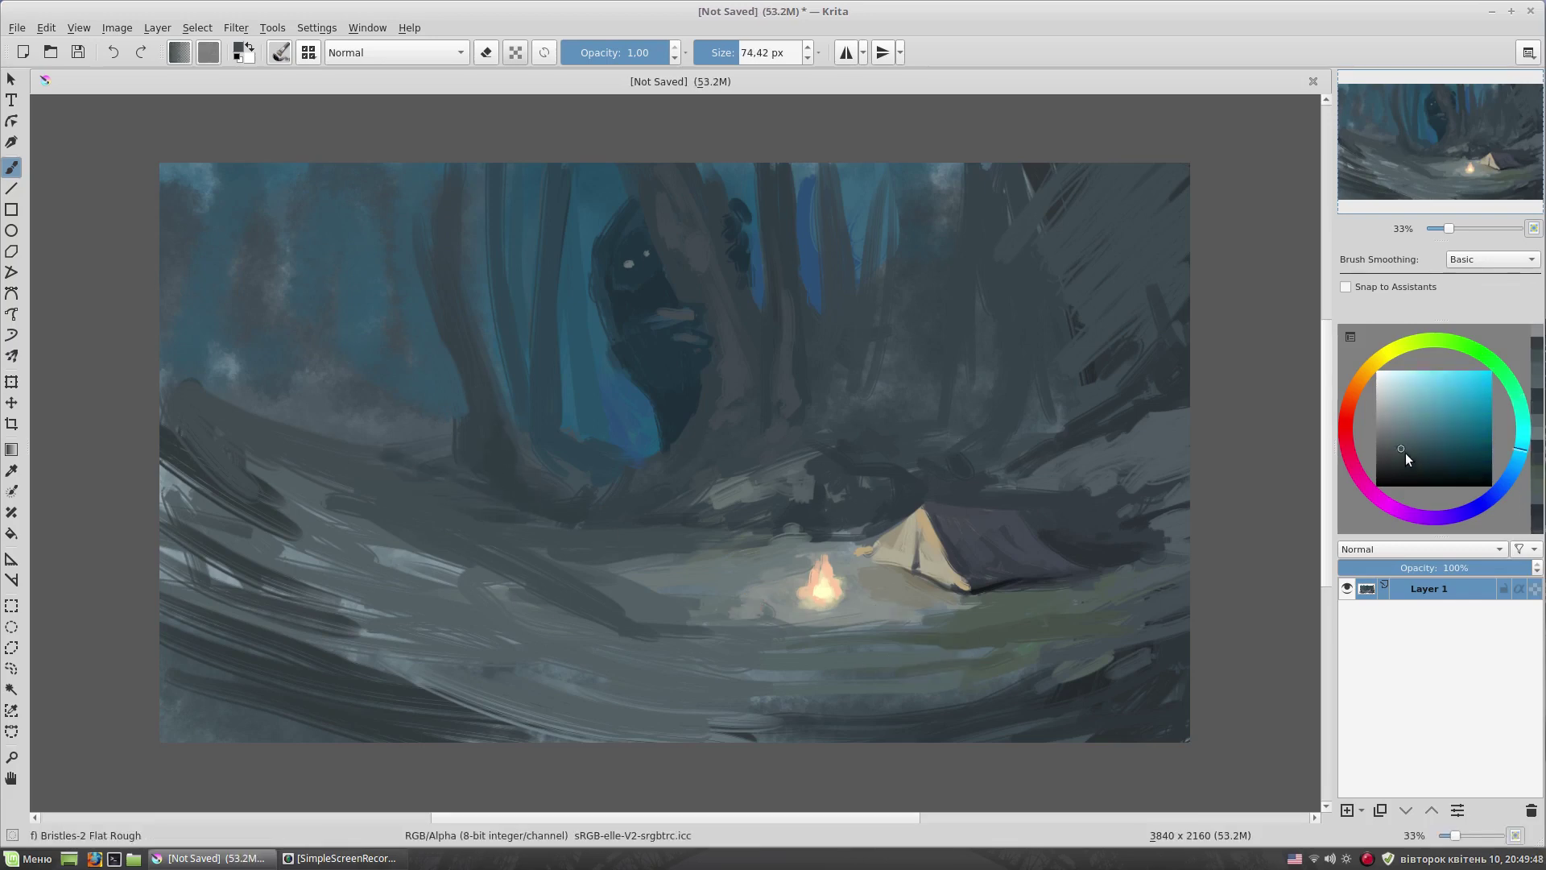
left_click_drag(403, 544, 652, 689)
left_click_drag(448, 581, 539, 616)
left_click_drag(660, 685, 765, 712)
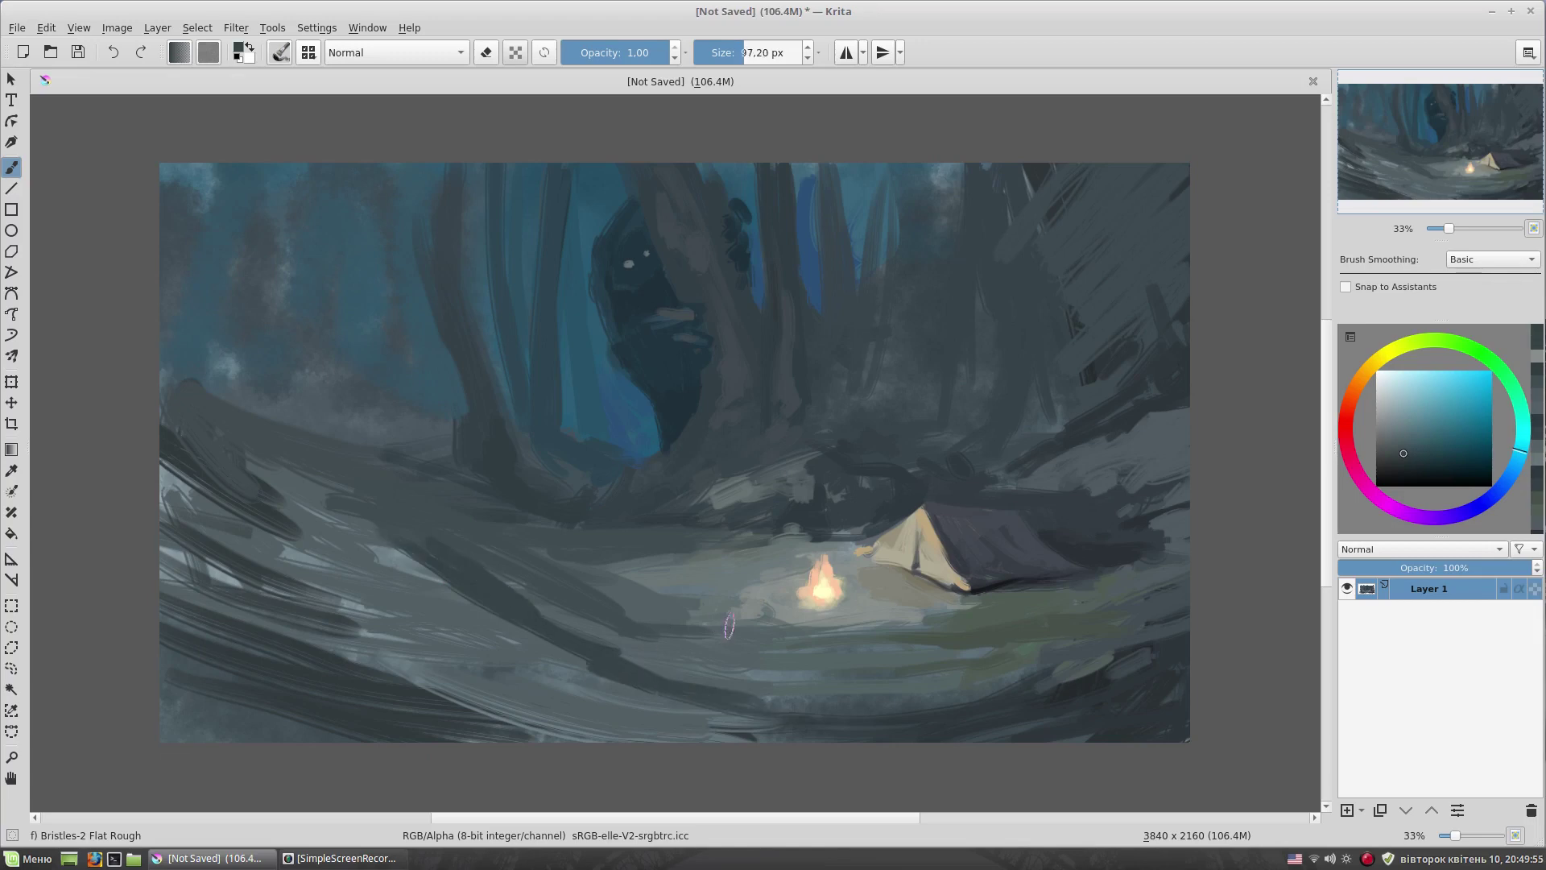
left_click_drag(289, 507, 564, 652)
mouse_move(419, 612)
left_mouse_down()
mouse_move(742, 718)
mouse_move(968, 692)
left_mouse_up()
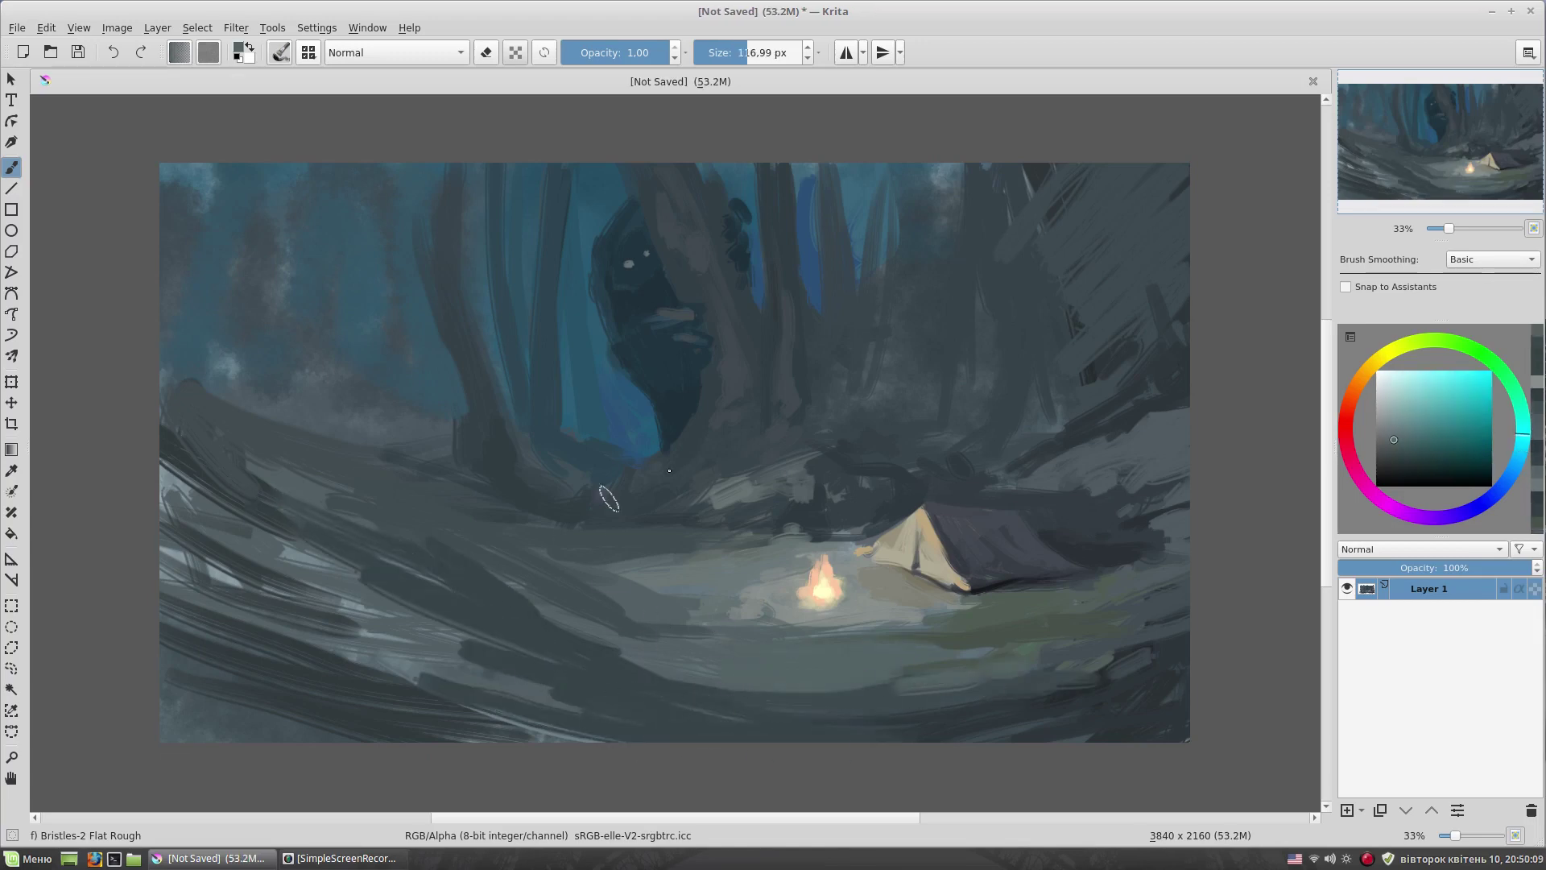
- Layer dark strokes and lighter patches over the left ground and lower-left foreground
left_click(507, 575, "ctrl")
mouse_move(504, 574)
left_mouse_down()
mouse_move(479, 636)
mouse_move(556, 692)
left_mouse_up()
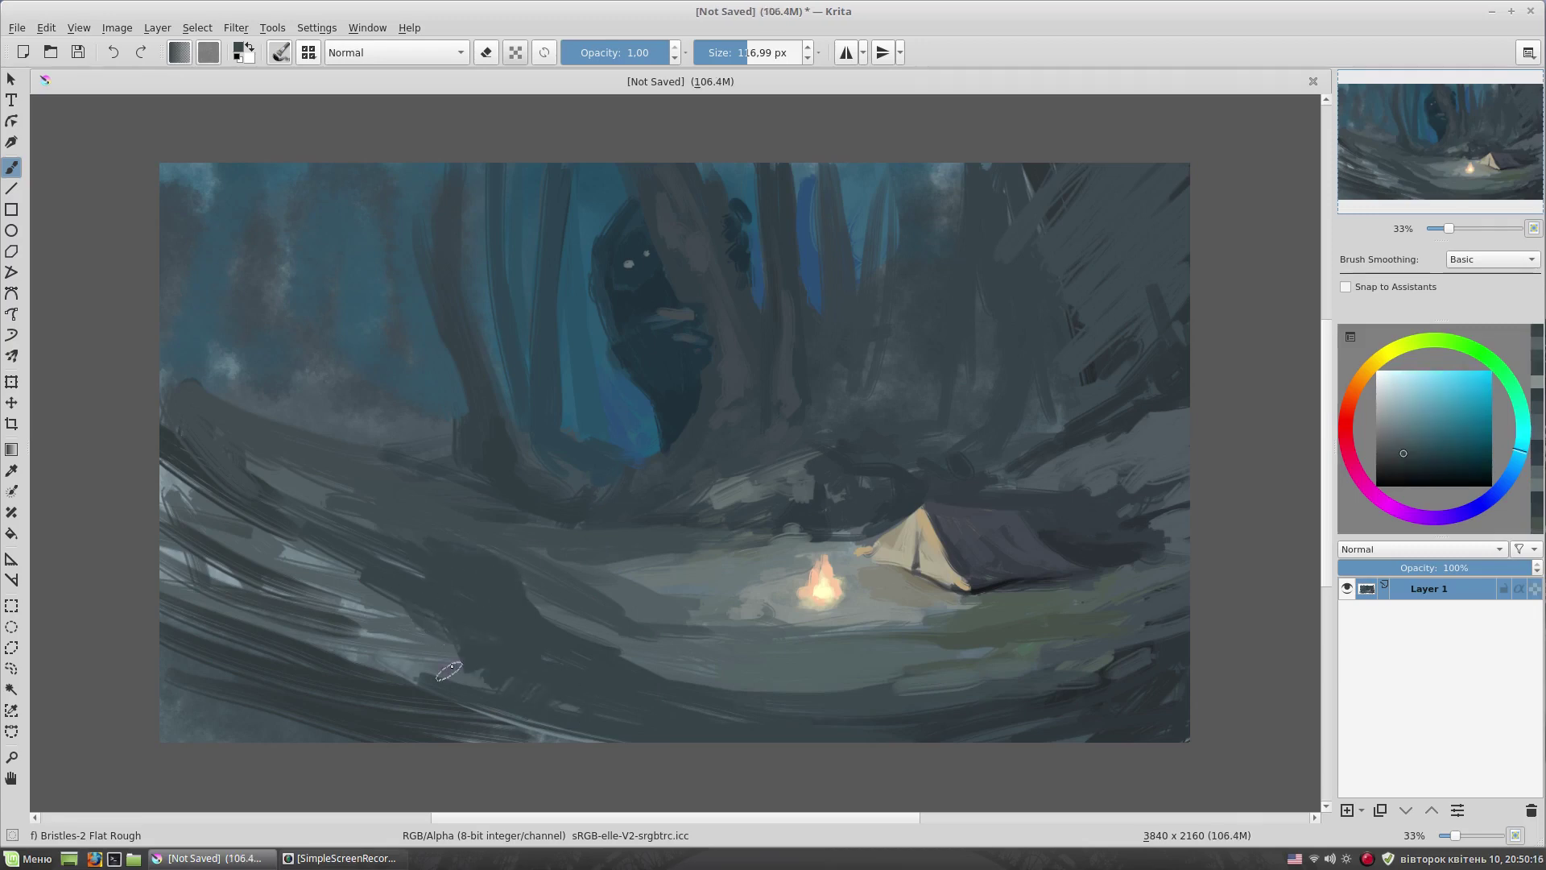
mouse_move(538, 556)
left_mouse_down()
mouse_move(495, 612)
mouse_move(583, 659)
left_mouse_up()
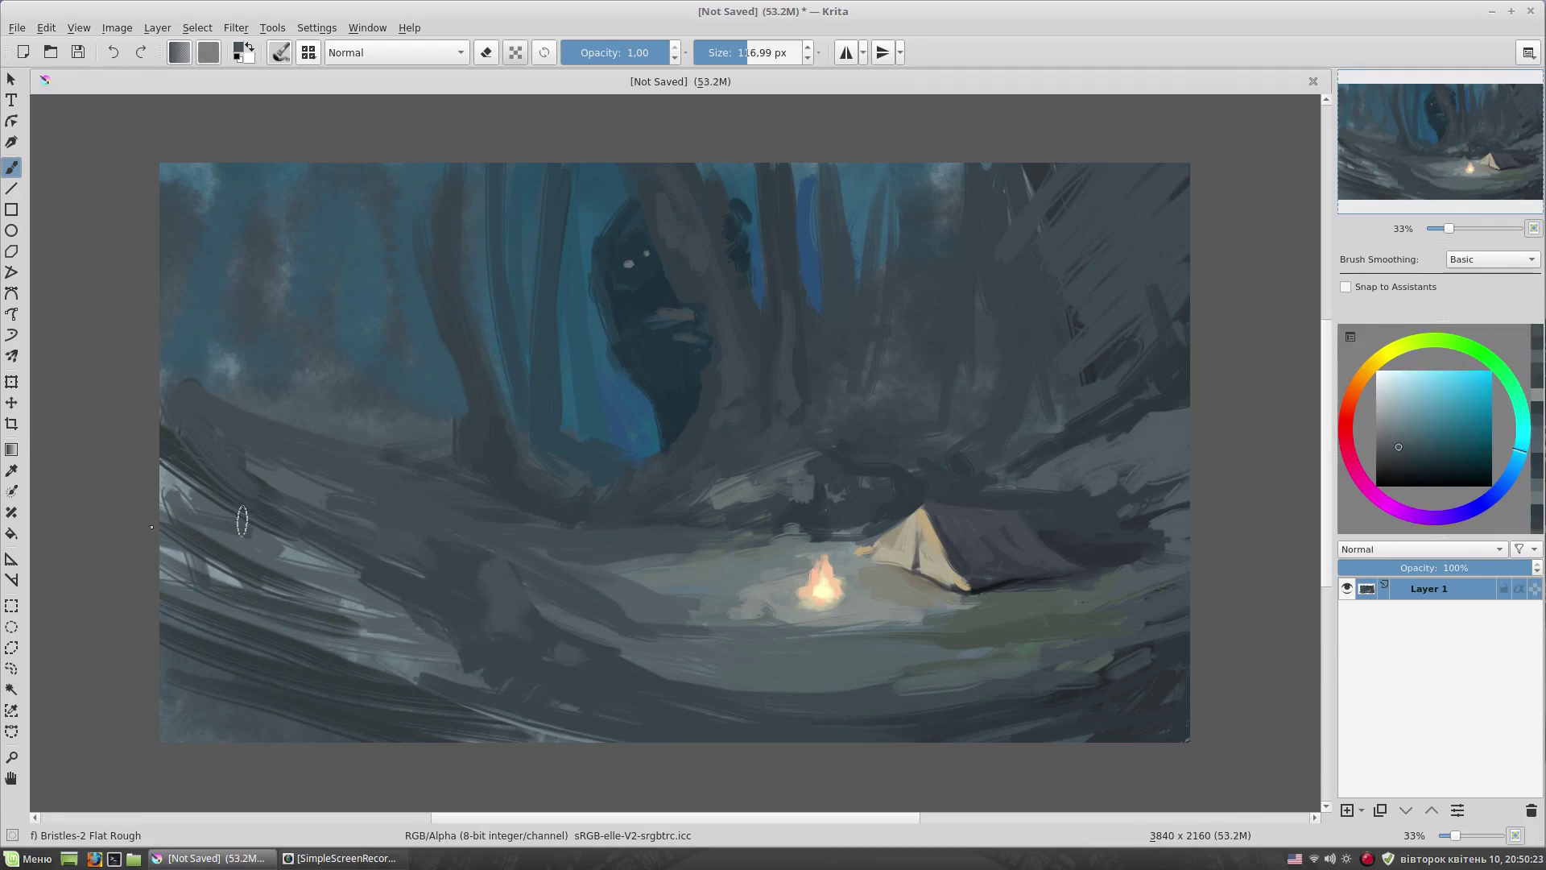
left_click_drag(173, 427, 435, 543)
mouse_move(173, 515)
left_mouse_down()
mouse_move(239, 488)
mouse_move(181, 620)
mouse_move(531, 708)
left_mouse_up()
left_click(239, 644, "ctrl")
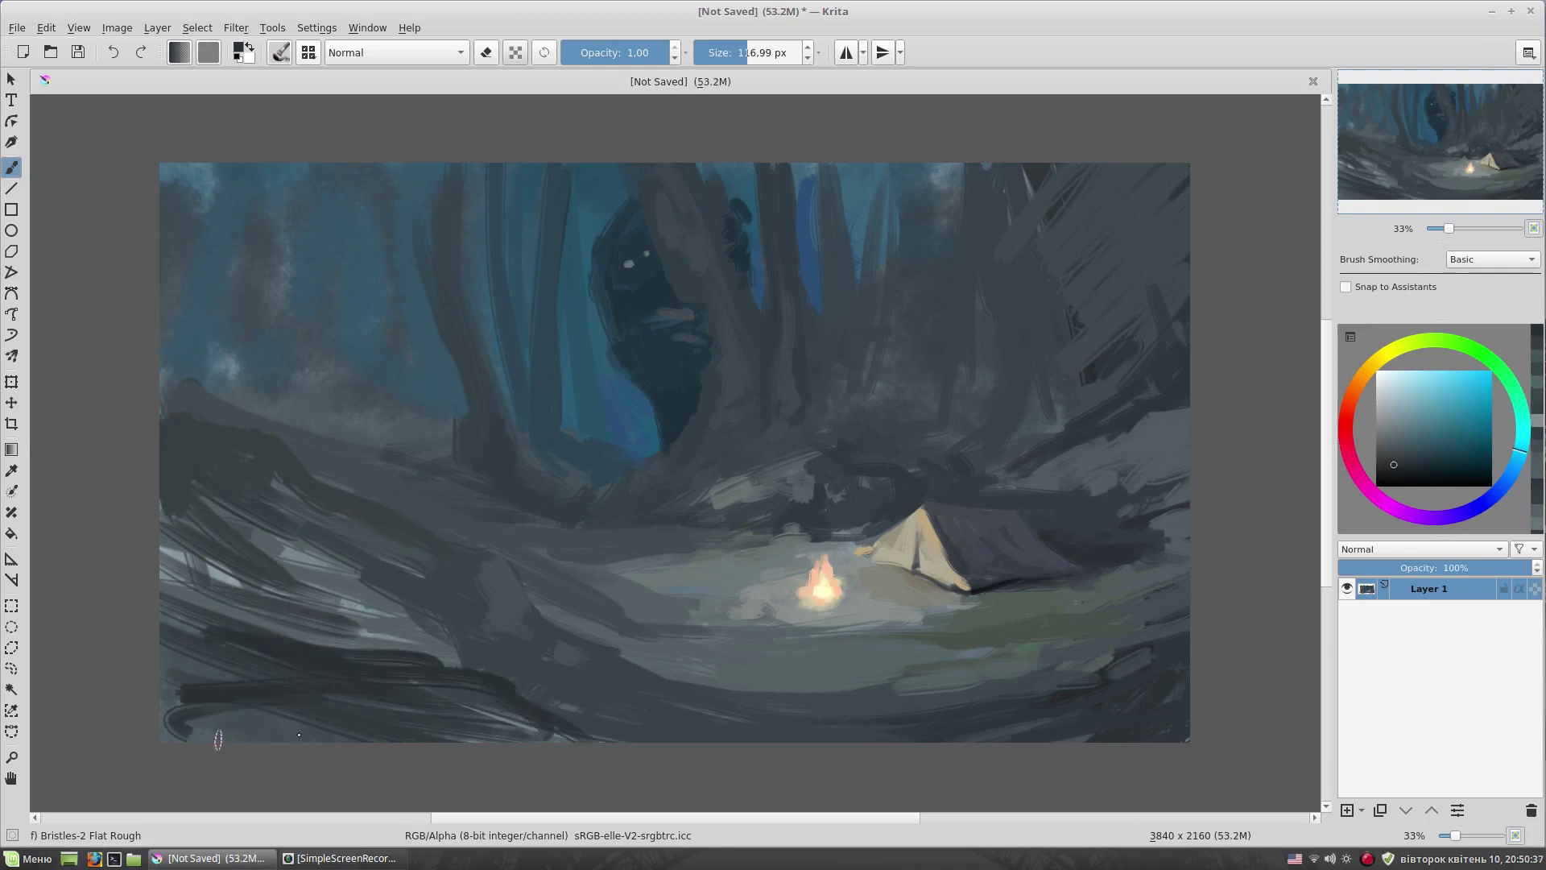
left_click_drag(177, 709, 563, 748)
- Darken the lower-right foreground and paint rough dark trunk shapes on the left forest side
mouse_move(1168, 624)
left_mouse_down()
mouse_move(1111, 677)
mouse_move(1128, 642)
left_mouse_up()
left_click_drag(1087, 692, 1078, 735)
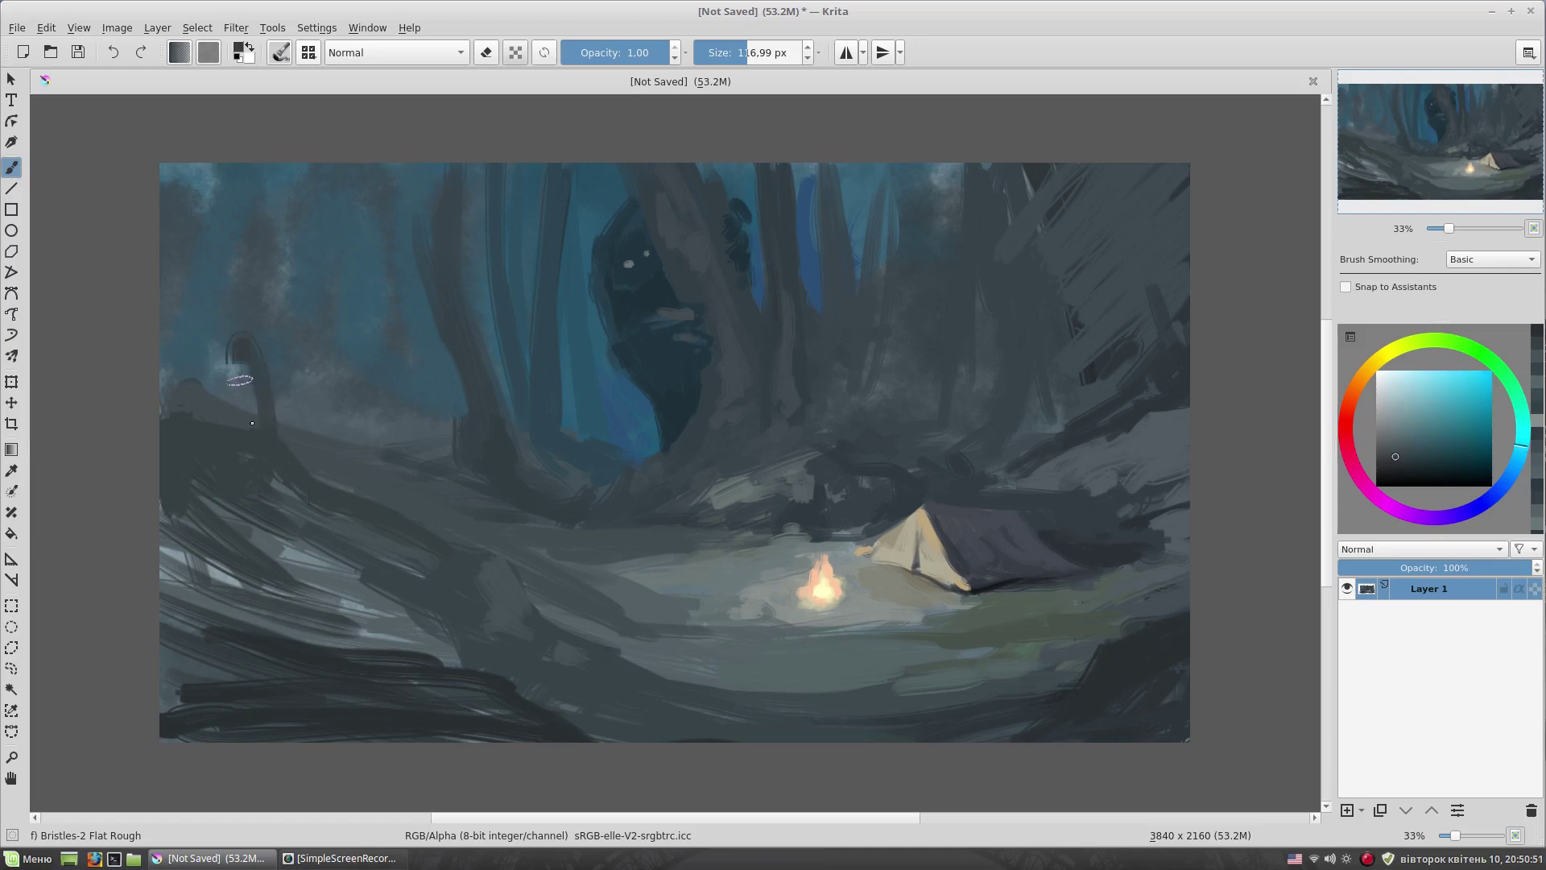
left_click_drag(266, 423, 182, 318)
left_click_drag(257, 382, 378, 427)
left_click_drag(278, 339, 173, 386)
left_click(425, 421, "ctrl")
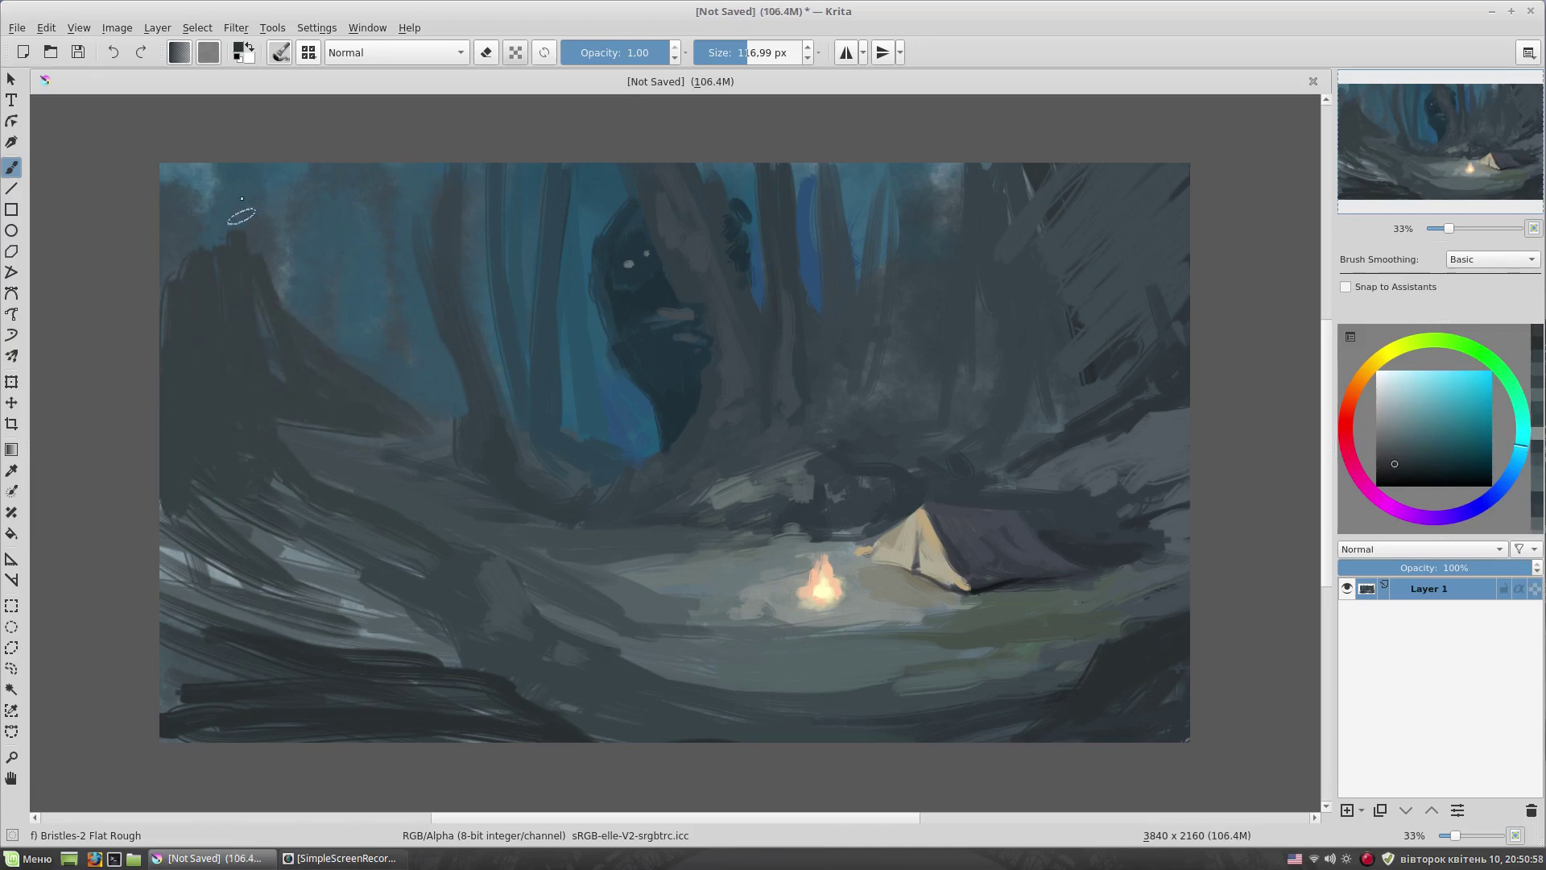
- Paint dark vertical trunks along the left side down to their bases
left_click_drag(241, 165, 266, 355)
left_click_drag(277, 169, 298, 374)
left_click_drag(173, 165, 189, 366)
left_click_drag(306, 370, 426, 447)
mouse_move(367, 182)
left_mouse_down()
mouse_move(403, 435)
mouse_move(463, 455)
left_mouse_up()
- Shrink the brush to about 81 px and paint a pale blue rim on the creature's edge
mouse_move(755, 306)
left_mouse_down()
mouse_move(707, 402)
mouse_move(638, 430)
mouse_move(665, 443)
left_mouse_up()
left_click(1387, 478)
left_click(621, 355, "ctrl")
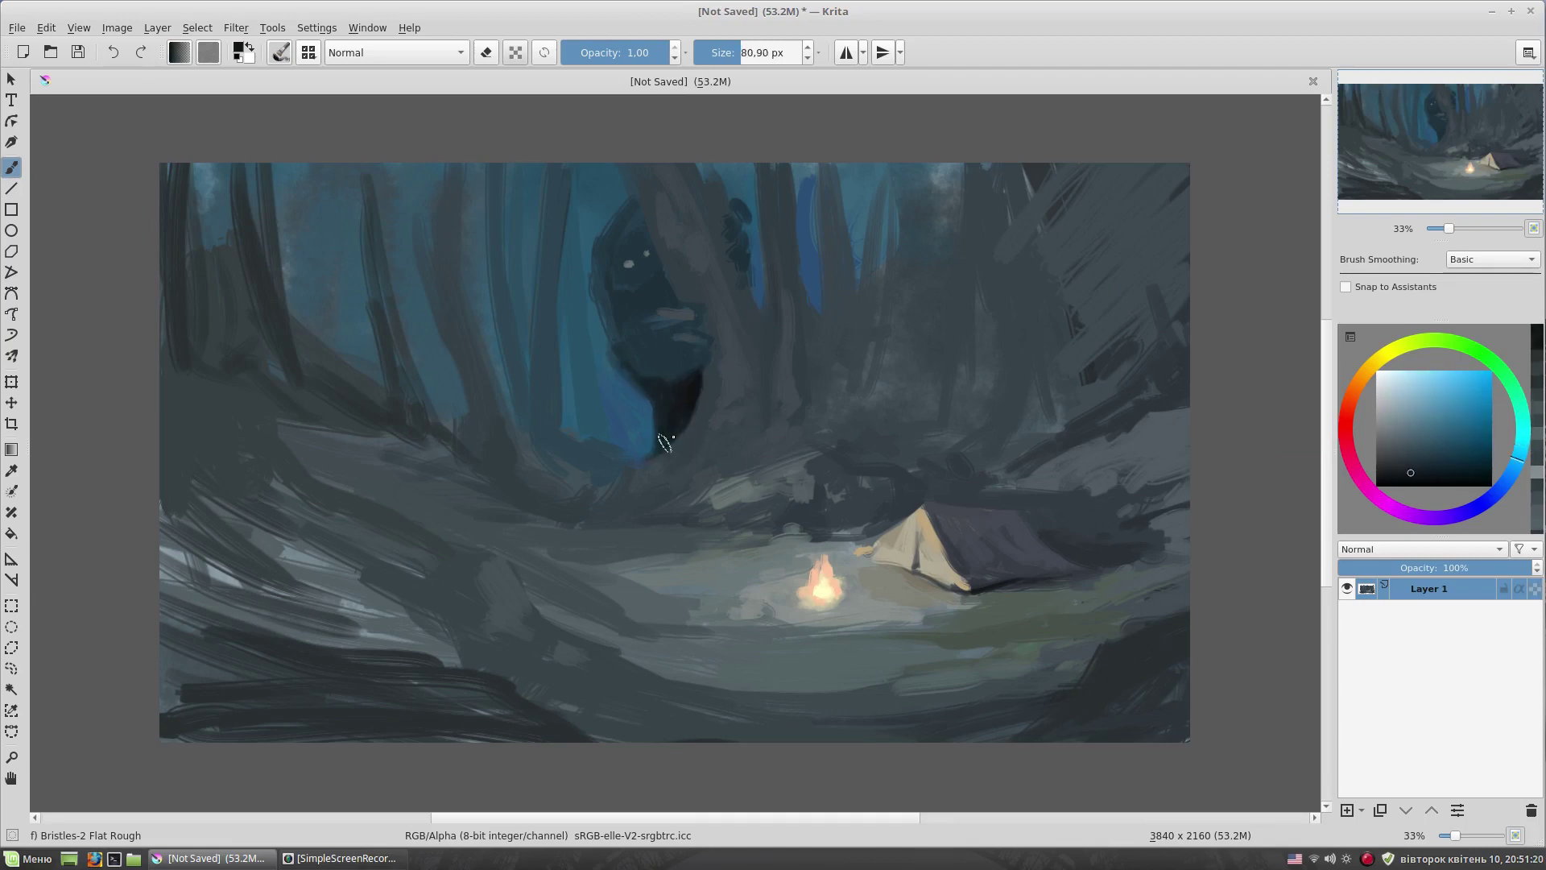
key("bracketleft")
left_click(640, 331, "ctrl")
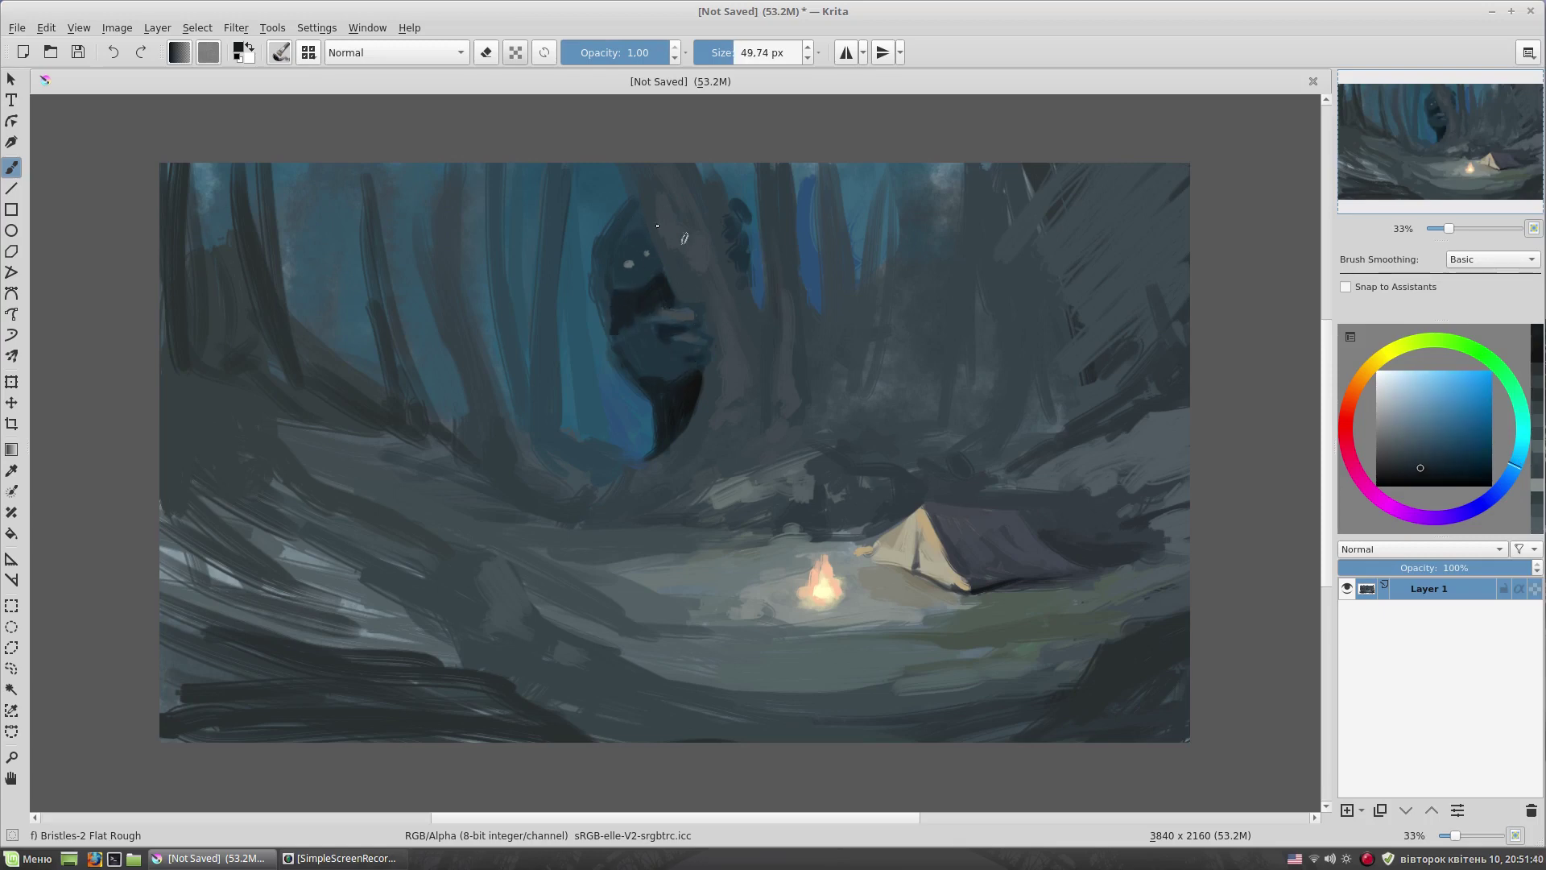
left_click_drag(1418, 428, 1435, 433)
left_click(1428, 414)
left_click_drag(626, 196, 599, 239)
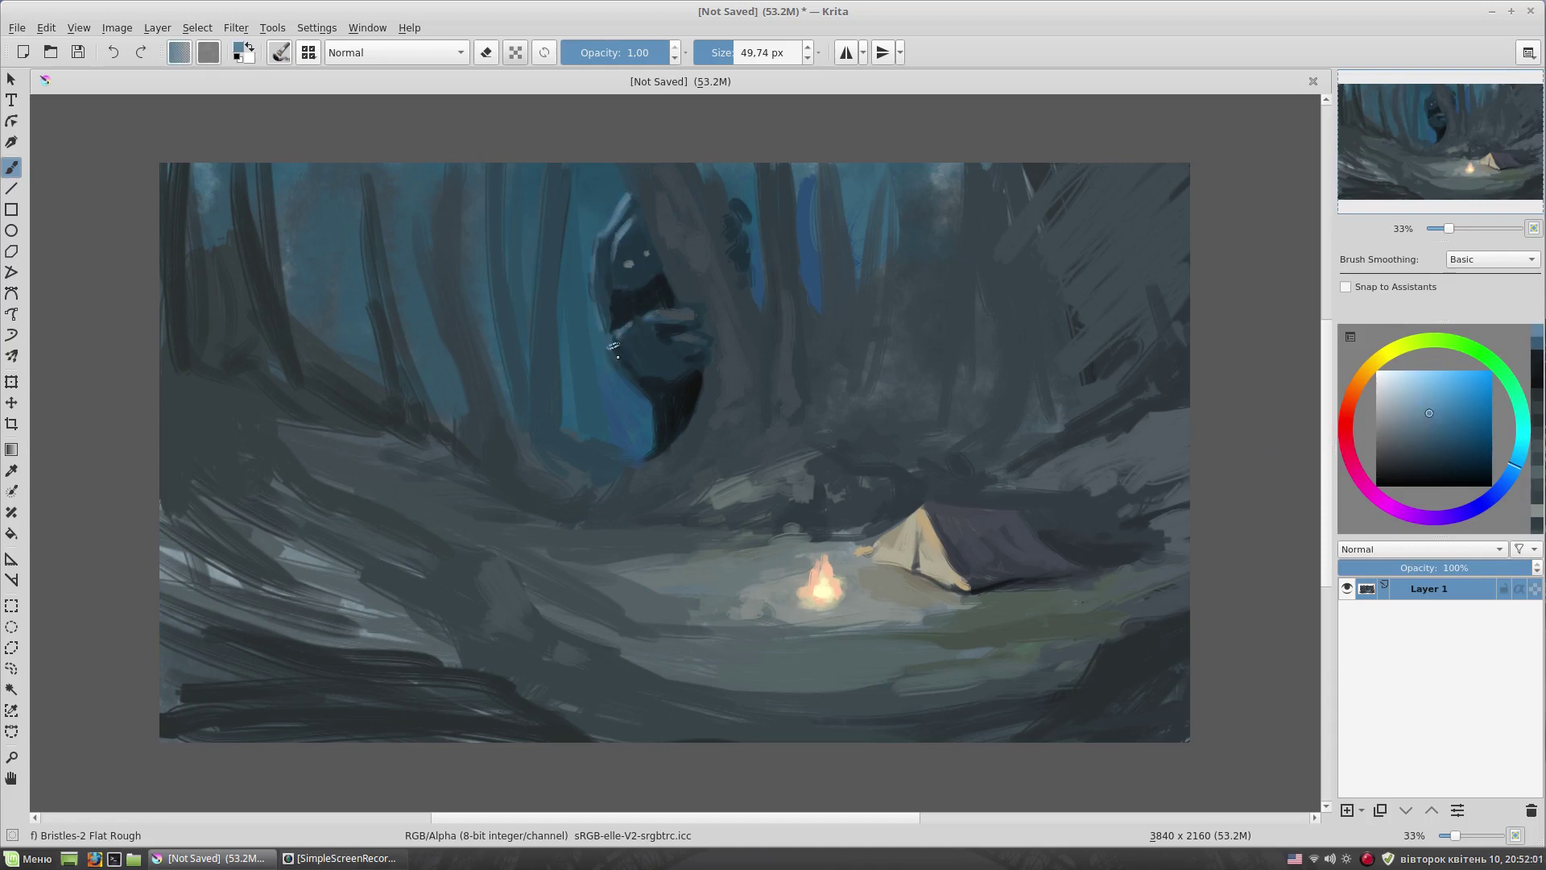
- Add darker blue strokes near the creature and over its lower body
left_click(731, 230, "ctrl")
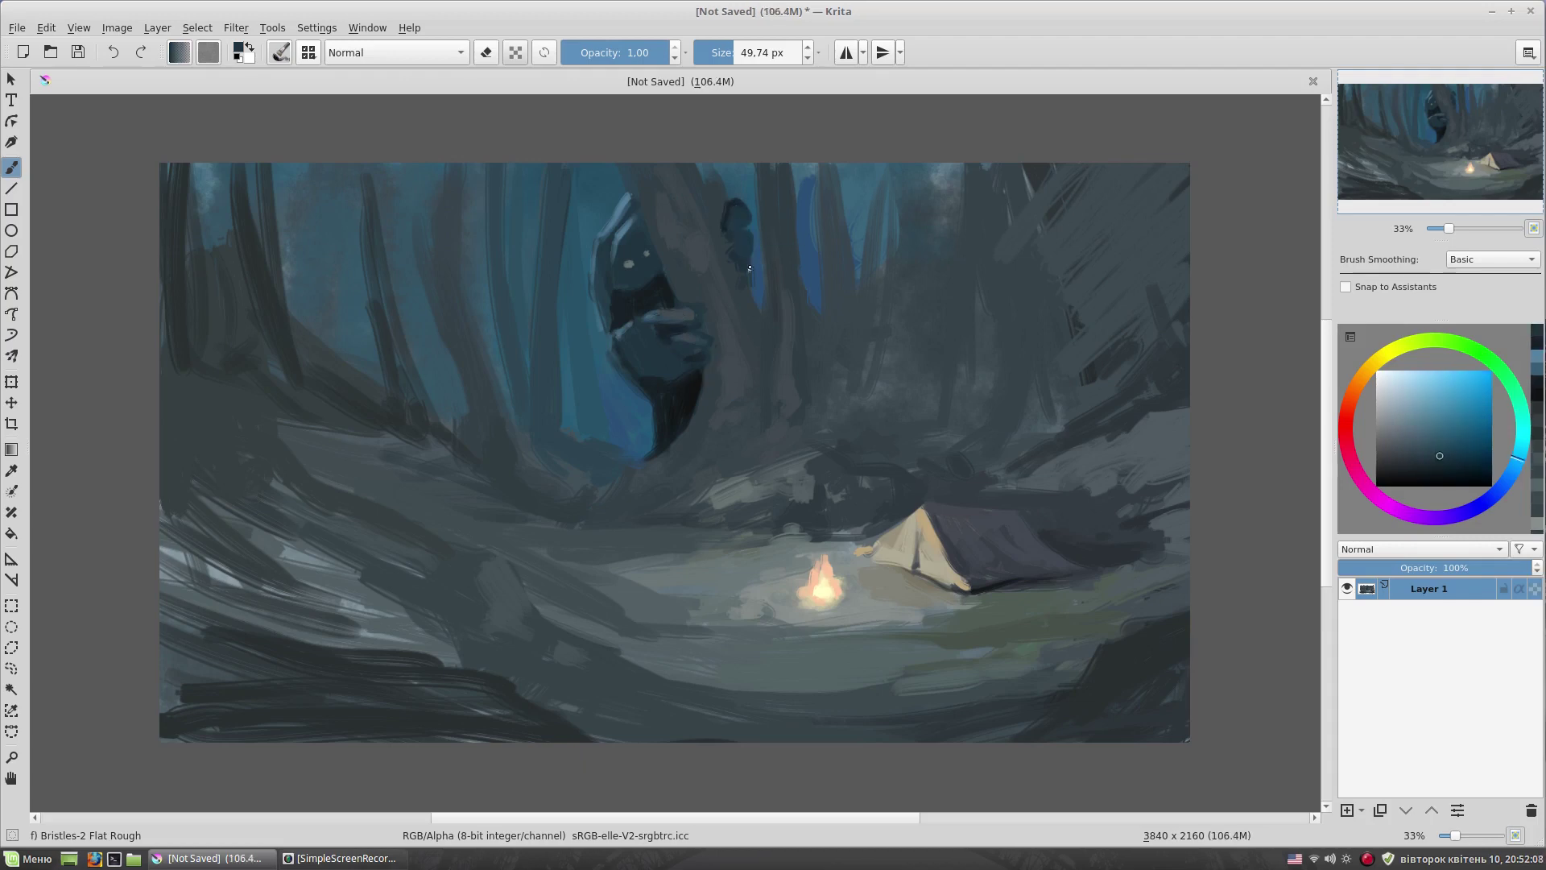
left_click_drag(615, 300, 620, 307)
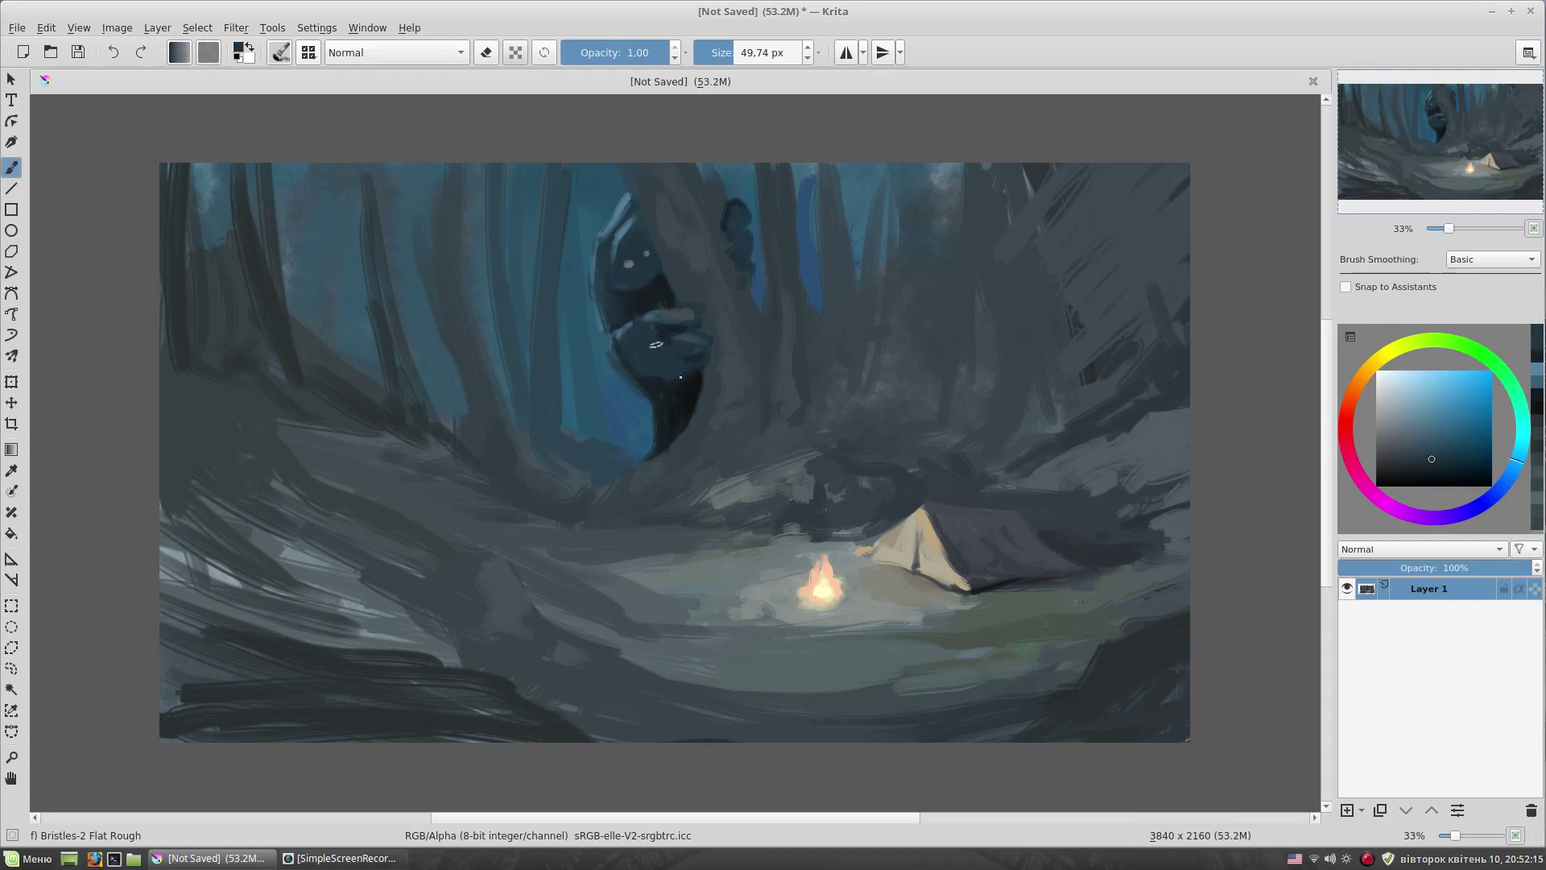
left_click(620, 441, "ctrl")
left_click_drag(624, 443, 649, 400)
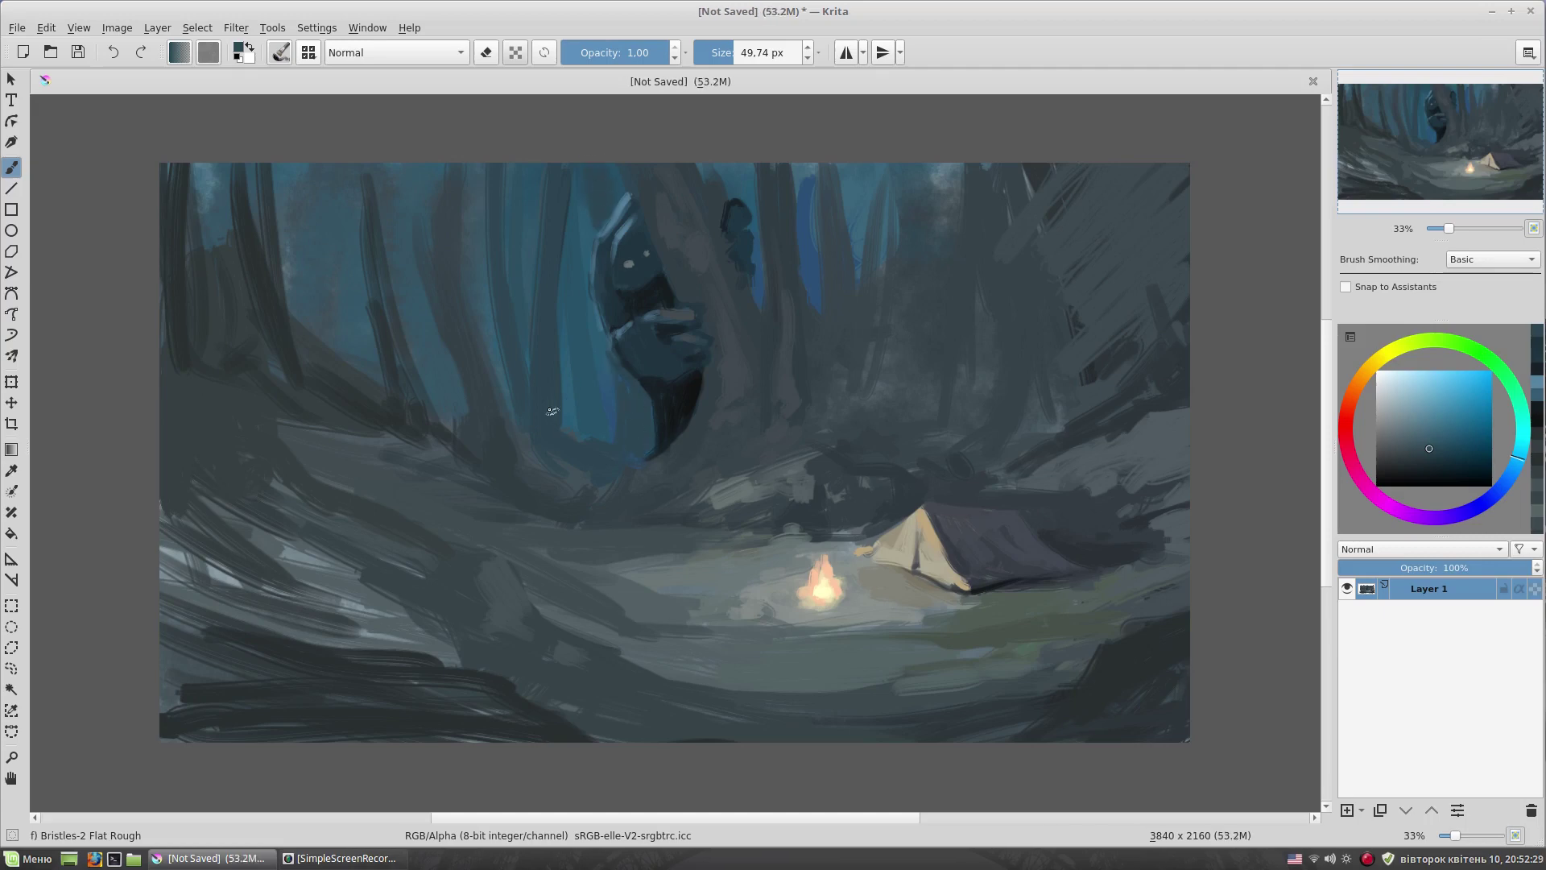
- Paint dark blotchy shapes in the middle distance behind the clearing and below the creature
left_click(866, 363, "ctrl")
mouse_move(838, 370)
left_mouse_down()
mouse_move(838, 423)
mouse_move(934, 370)
left_mouse_up()
left_click_drag(813, 431, 959, 443)
left_click_drag(893, 379, 930, 398)
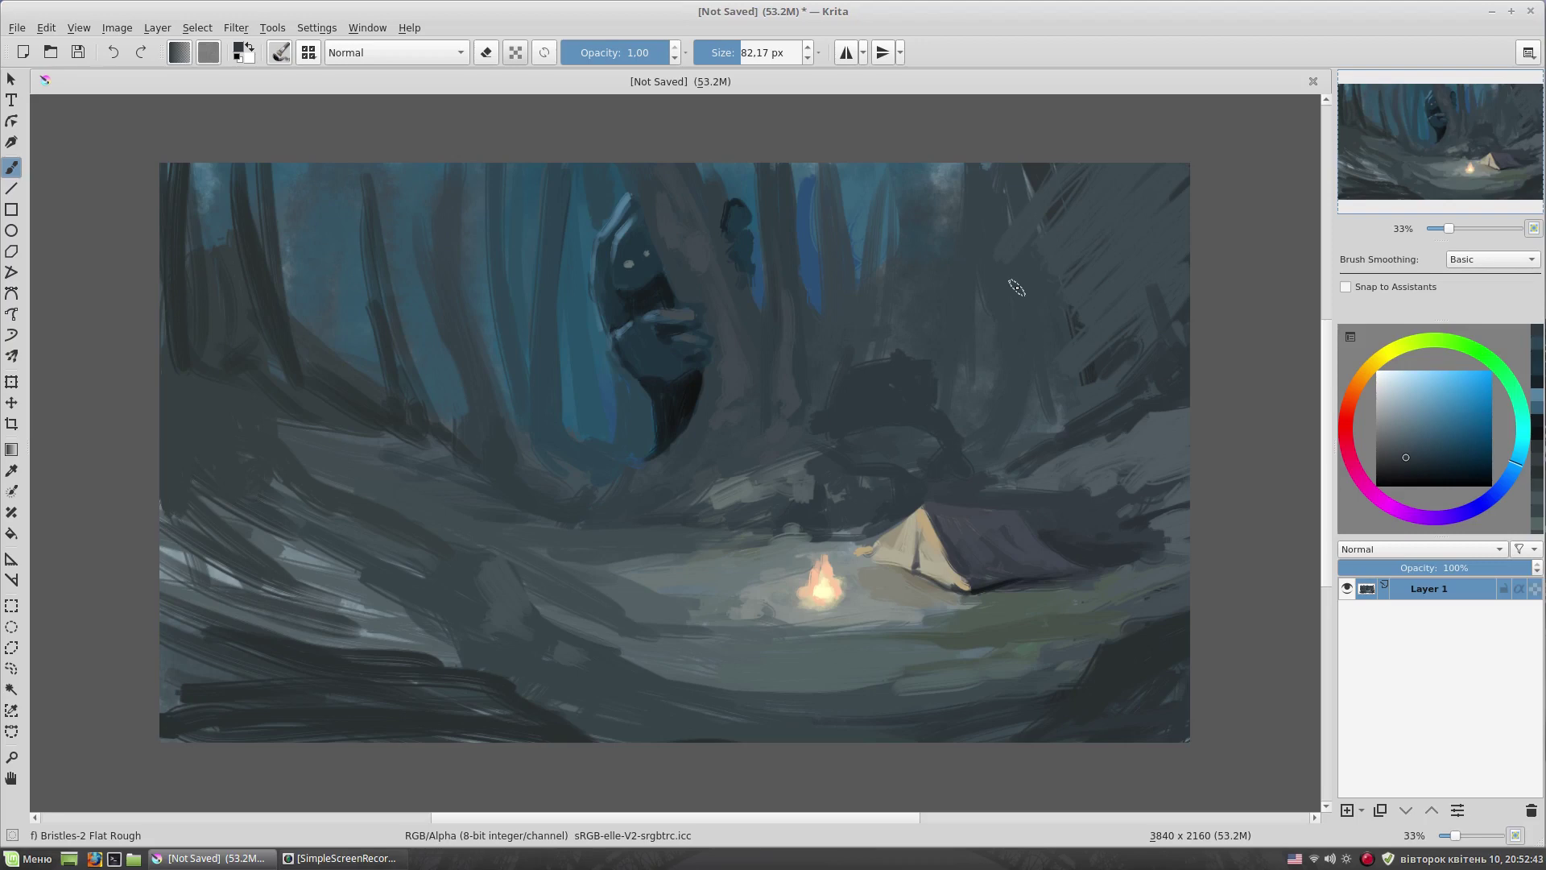
left_click_drag(761, 399, 749, 400)
left_click(724, 451, "ctrl")
mouse_move(680, 467)
left_mouse_down()
mouse_move(760, 435)
mouse_move(785, 403)
left_mouse_up()
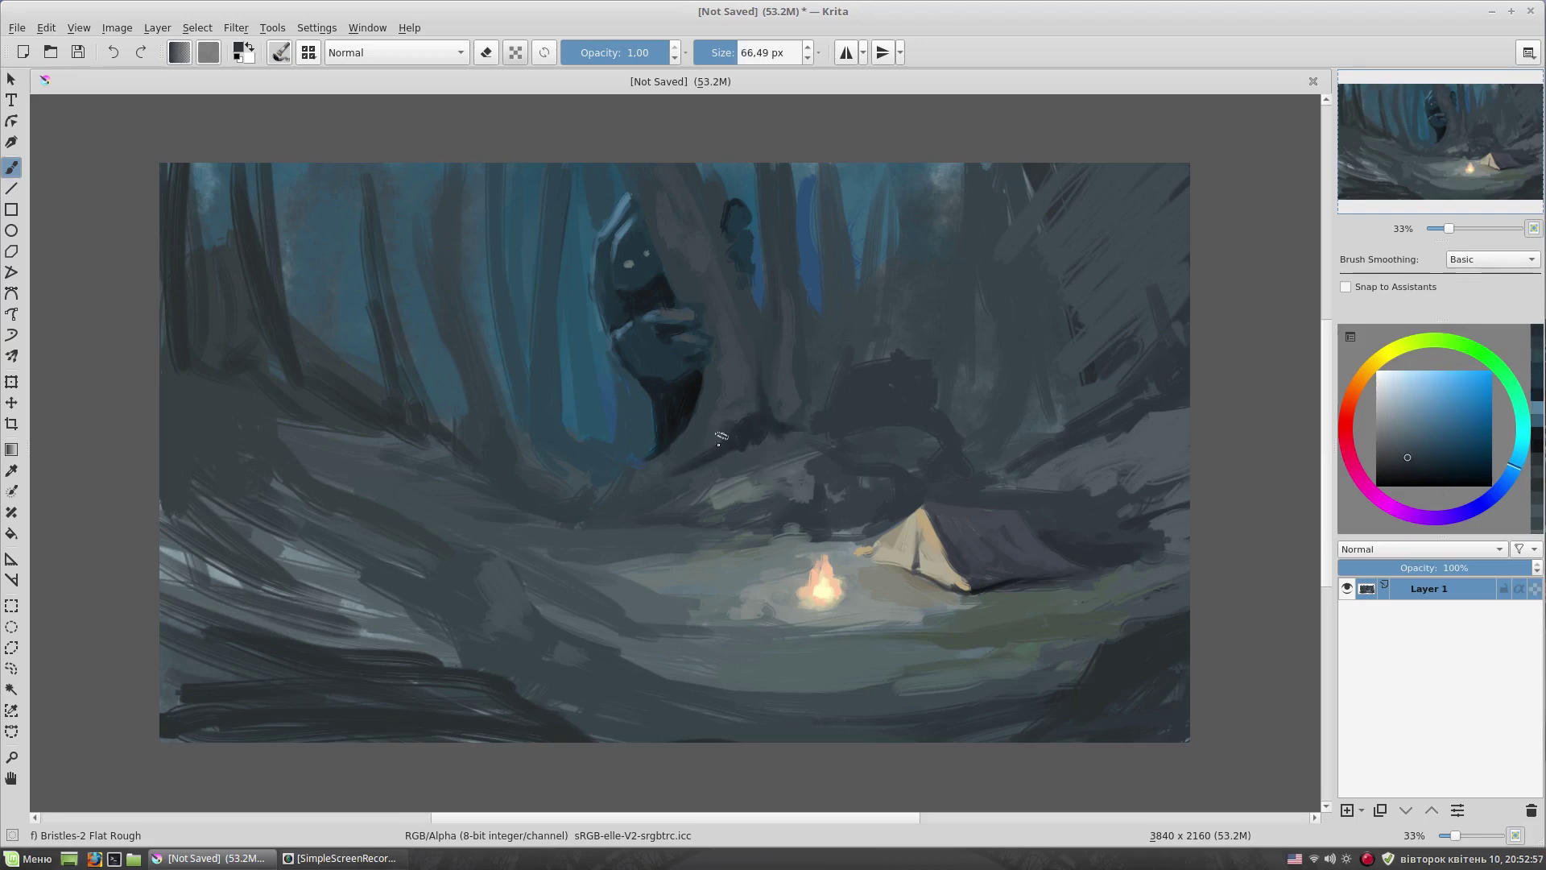
- Add a dark stroke at the foot of the trunks and sample several blue-greys and teal
left_click(684, 451, "ctrl")
left_click_drag(632, 469, 607, 486)
left_click(808, 465, "ctrl")
left_click(757, 413, "ctrl")
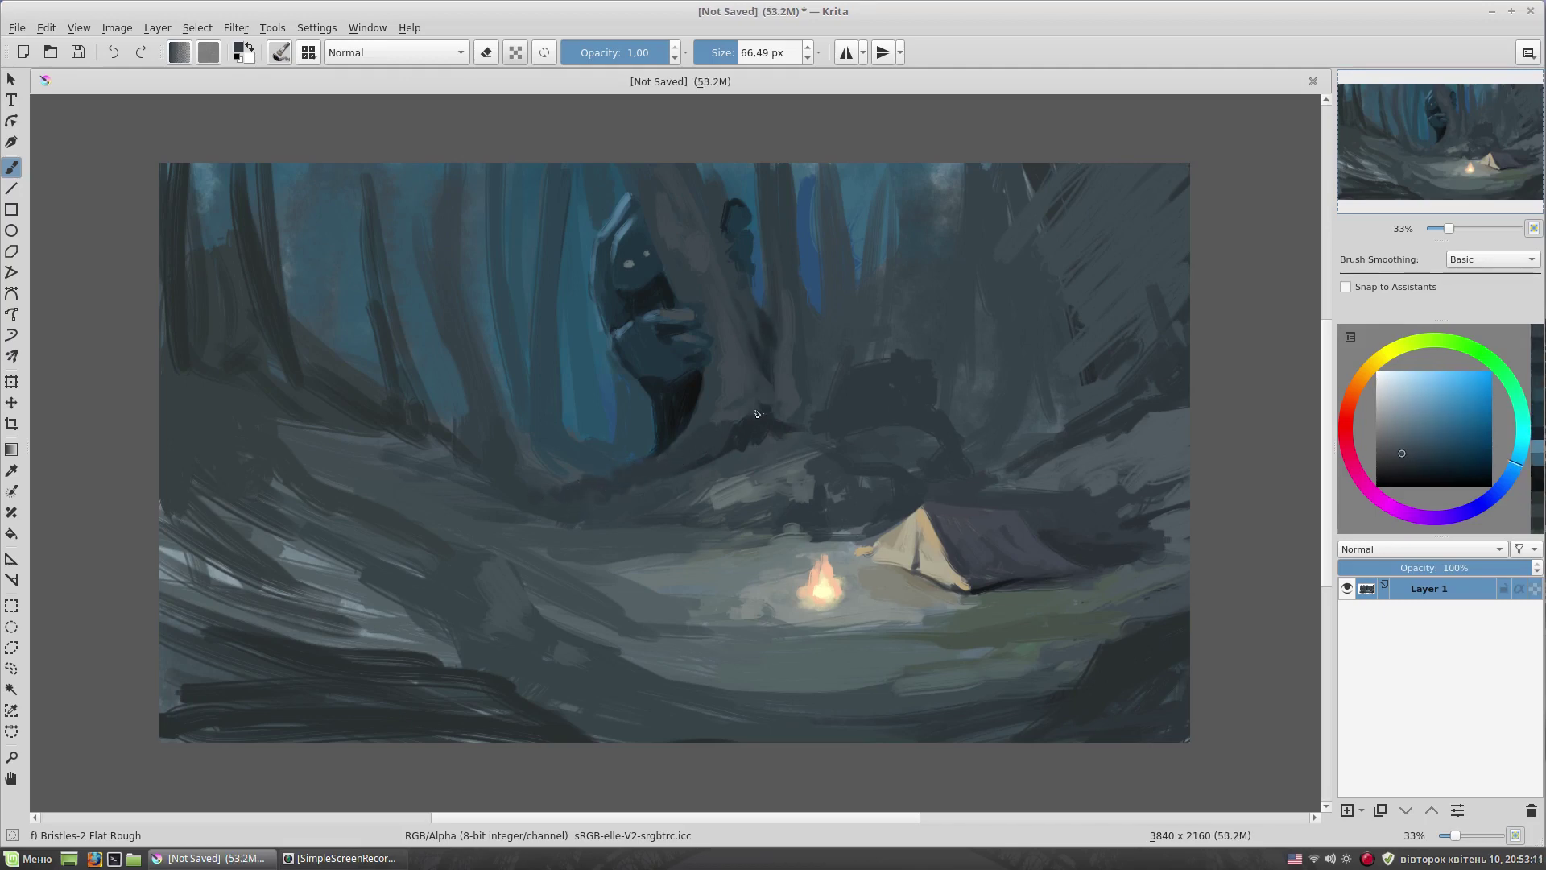
left_click(703, 165, "ctrl")
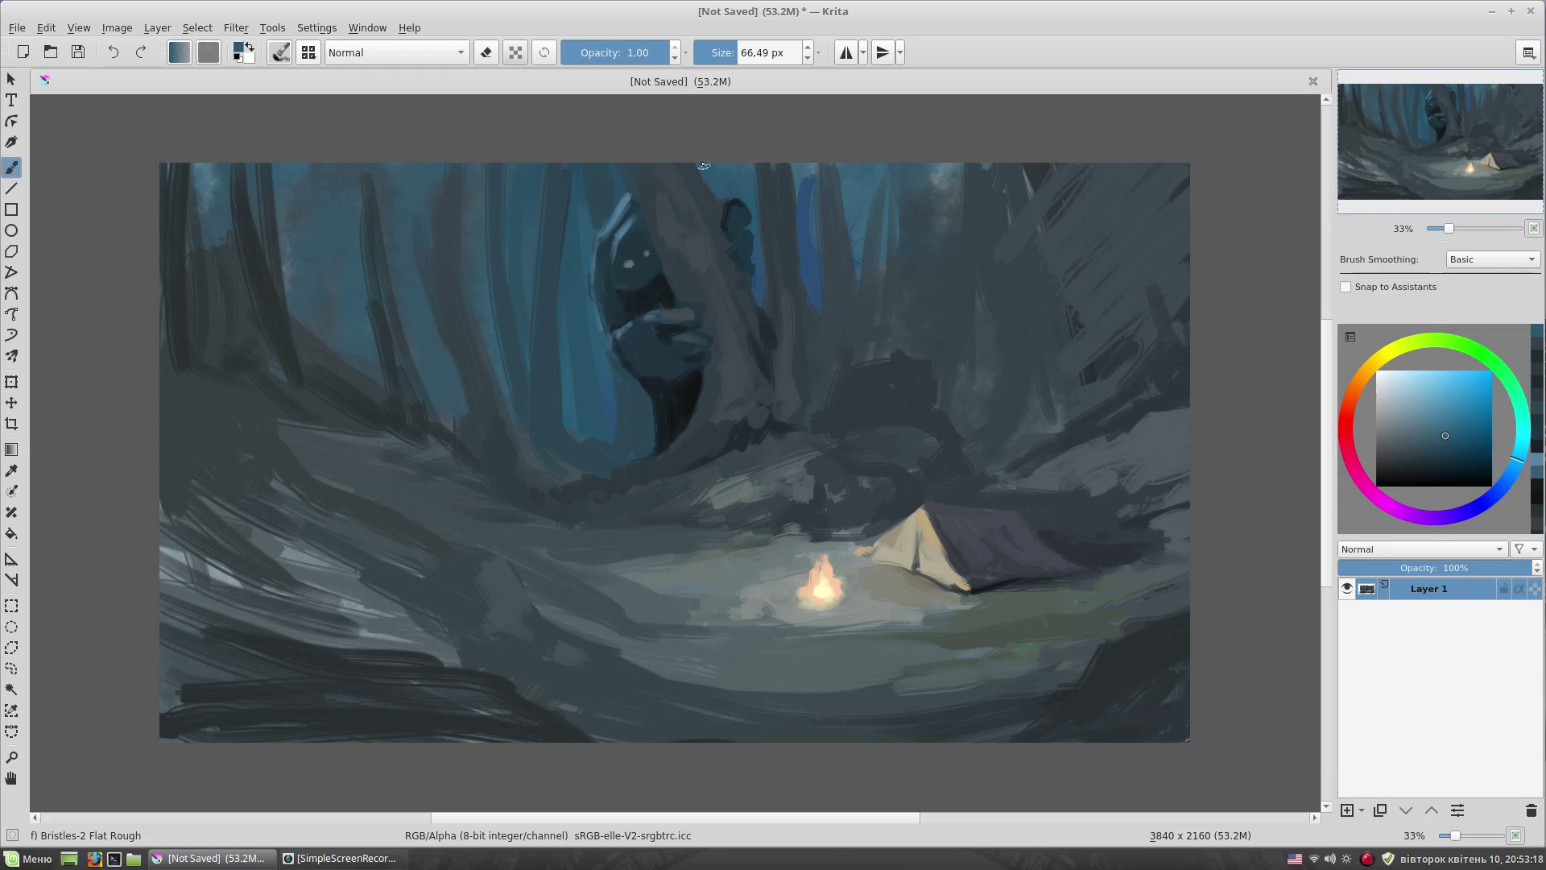
left_click(622, 167, "ctrl")
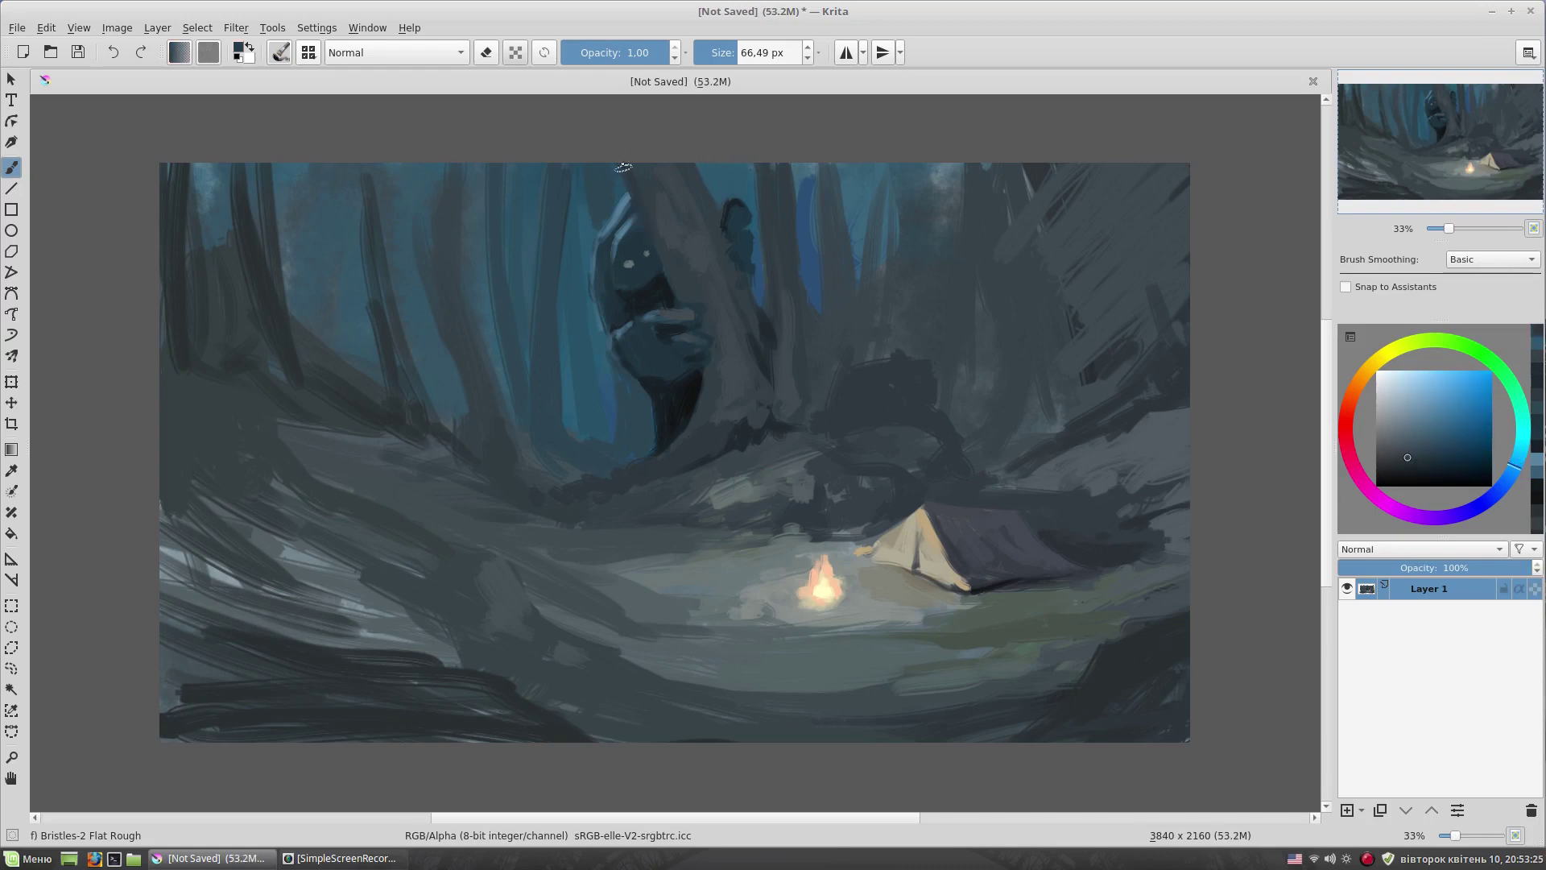
left_click(698, 378, "ctrl")
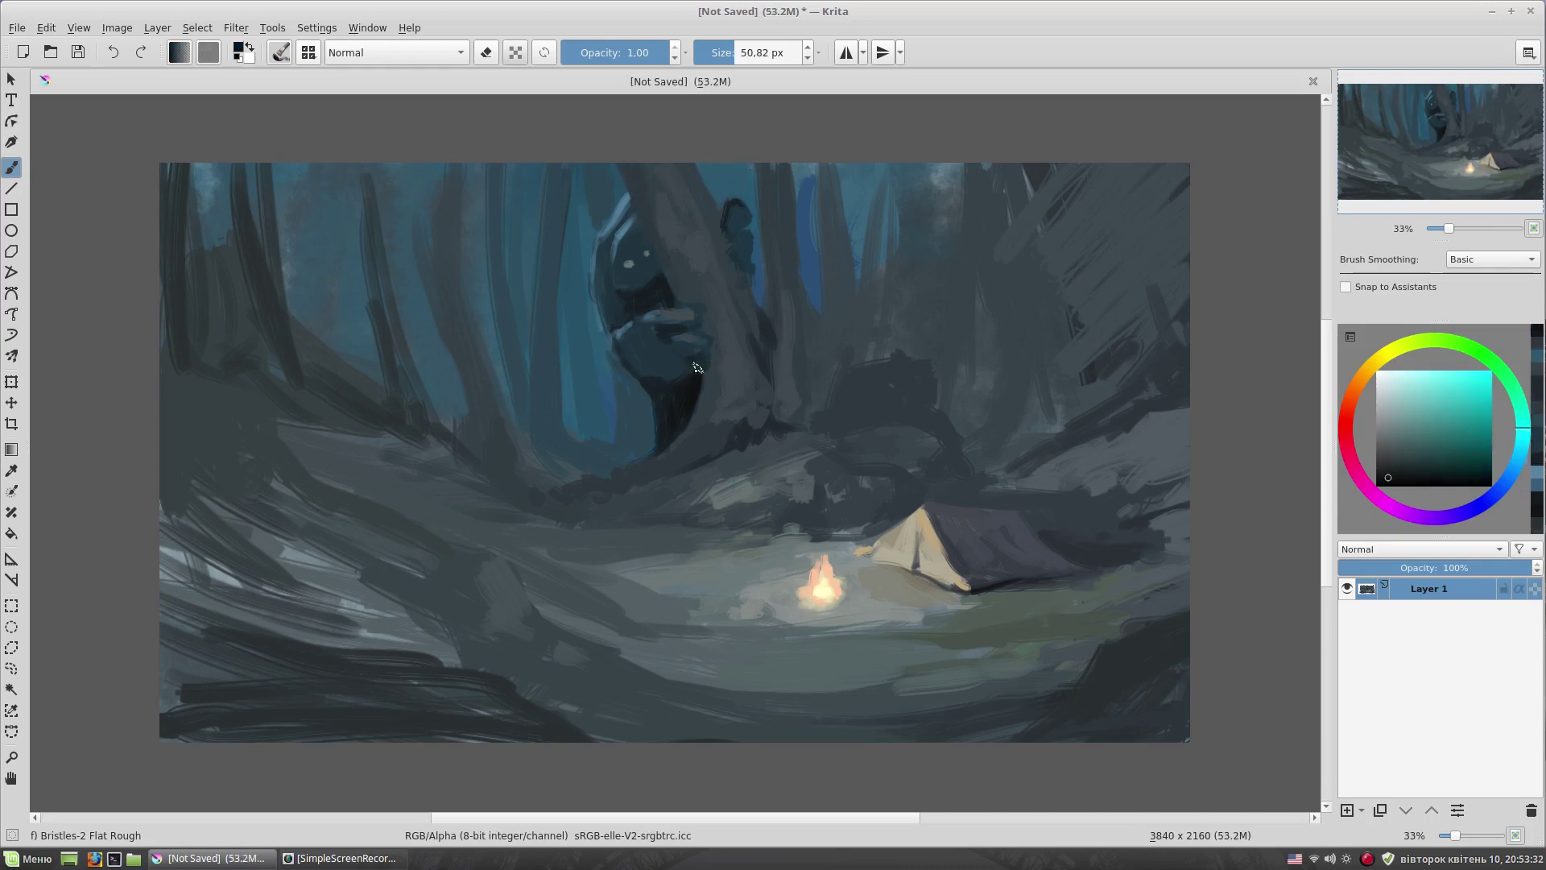
- Paint a light grey highlight down the trunk with a larger brush
left_click(765, 375, "ctrl")
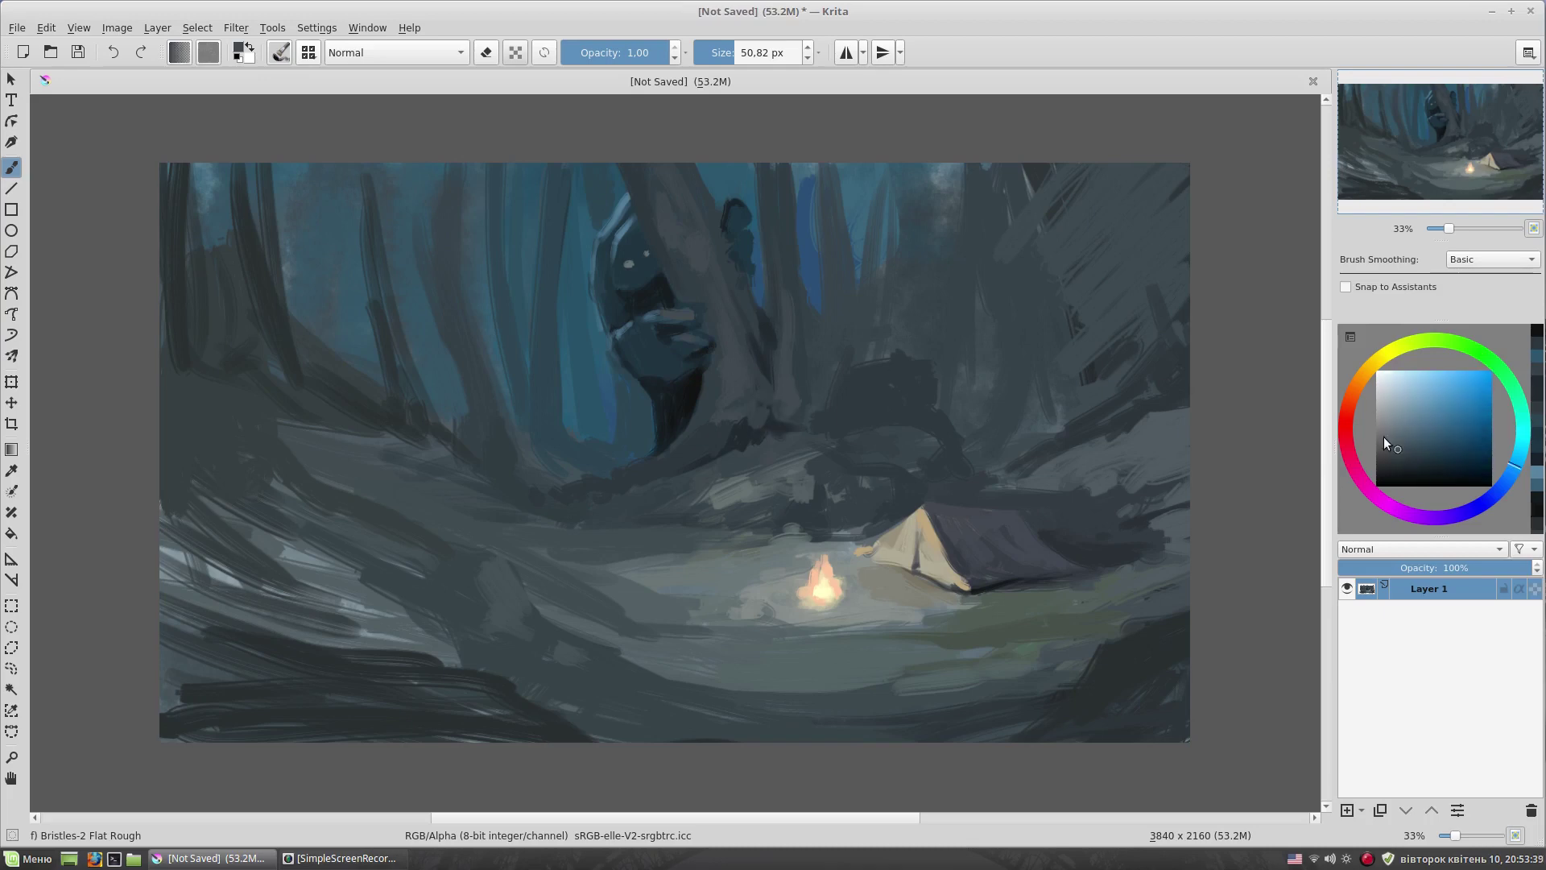
left_click_drag(701, 255, 707, 291)
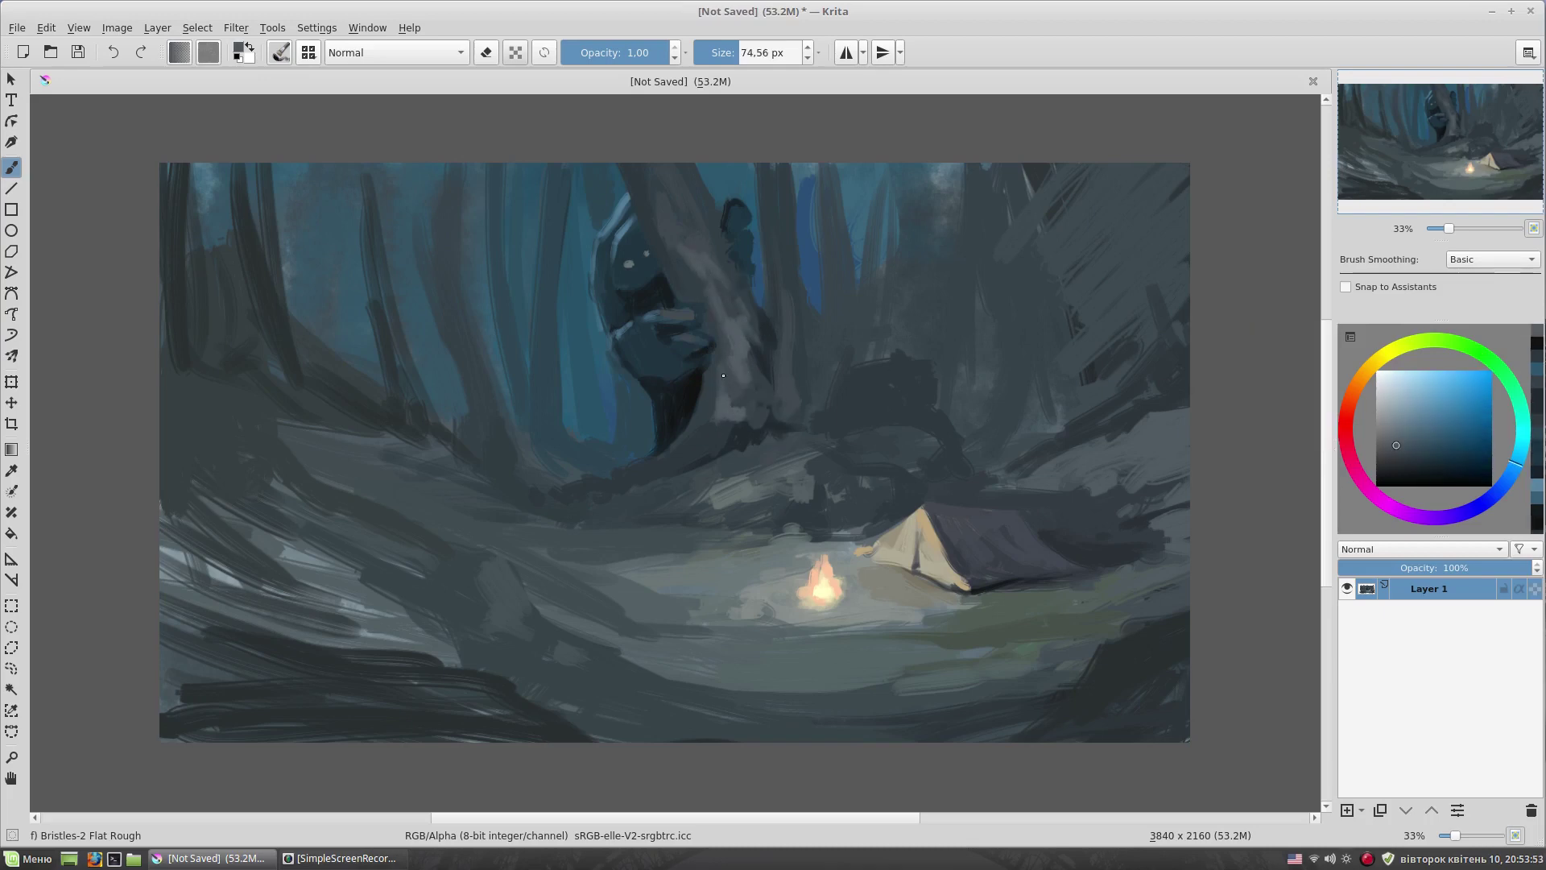
left_click_drag(724, 376, 759, 418)
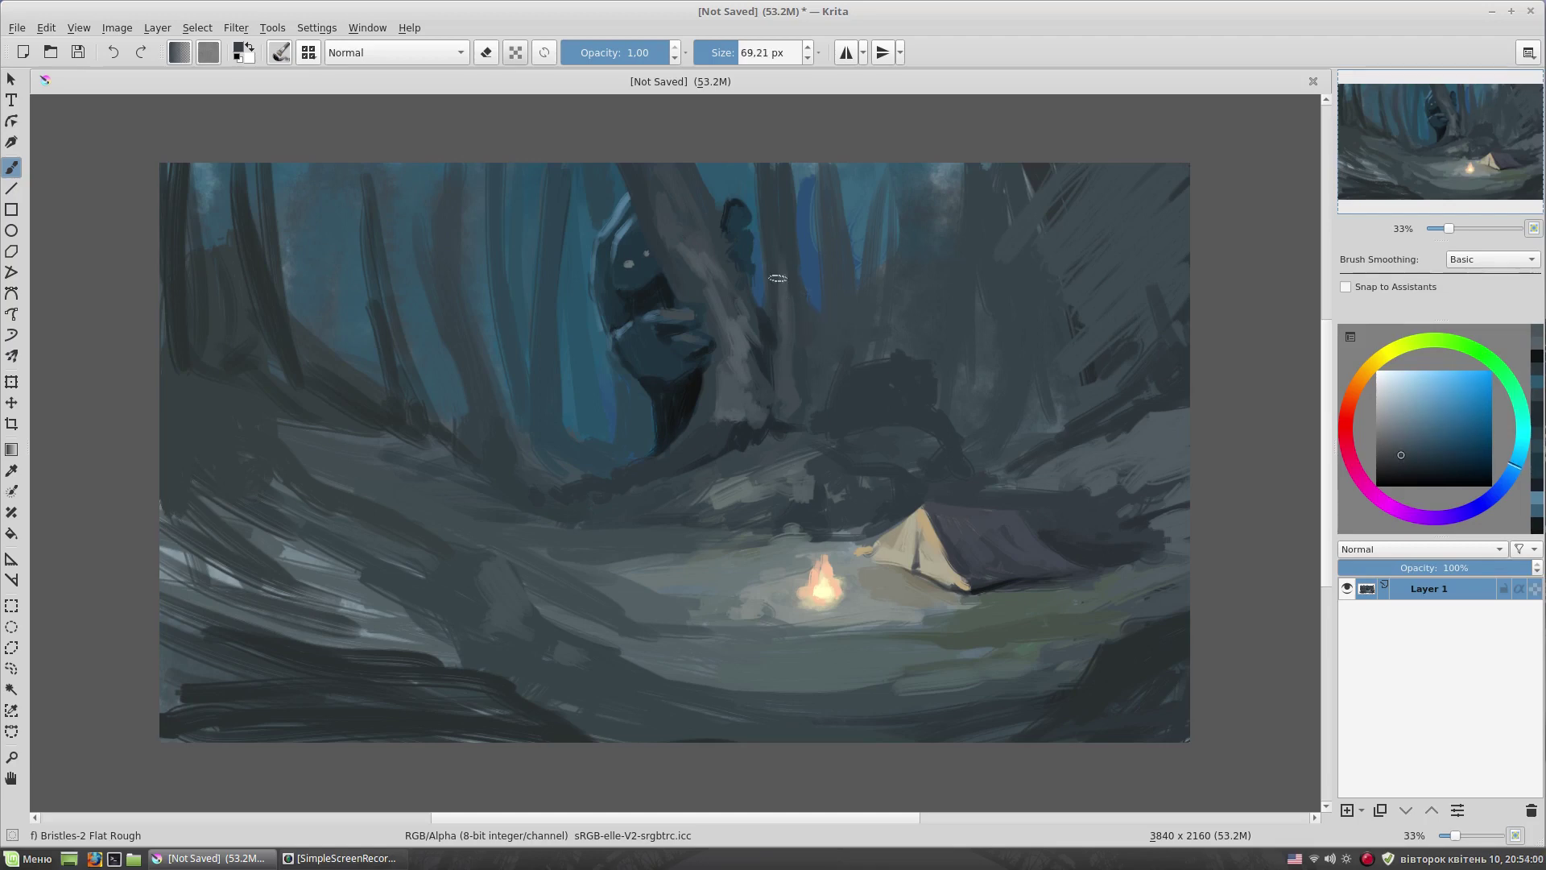
- Shade the central trunk dark with a ~48 px brush, then streak light grey down it
left_click(774, 368, "ctrl")
left_click(778, 436, "ctrl")
mouse_move(778, 436)
left_mouse_down()
mouse_move(767, 311)
mouse_move(760, 425)
left_mouse_up()
left_click_drag(763, 311, 763, 181)
mouse_move(798, 280)
left_mouse_down()
mouse_move(793, 171)
mouse_move(788, 242)
mouse_move(821, 415)
left_mouse_up()
left_click(801, 281, "ctrl")
mouse_move(841, 314)
left_mouse_down()
mouse_move(850, 350)
mouse_move(779, 406)
left_mouse_up()
left_click(793, 406, "ctrl")
left_click_drag(795, 322, 793, 421)
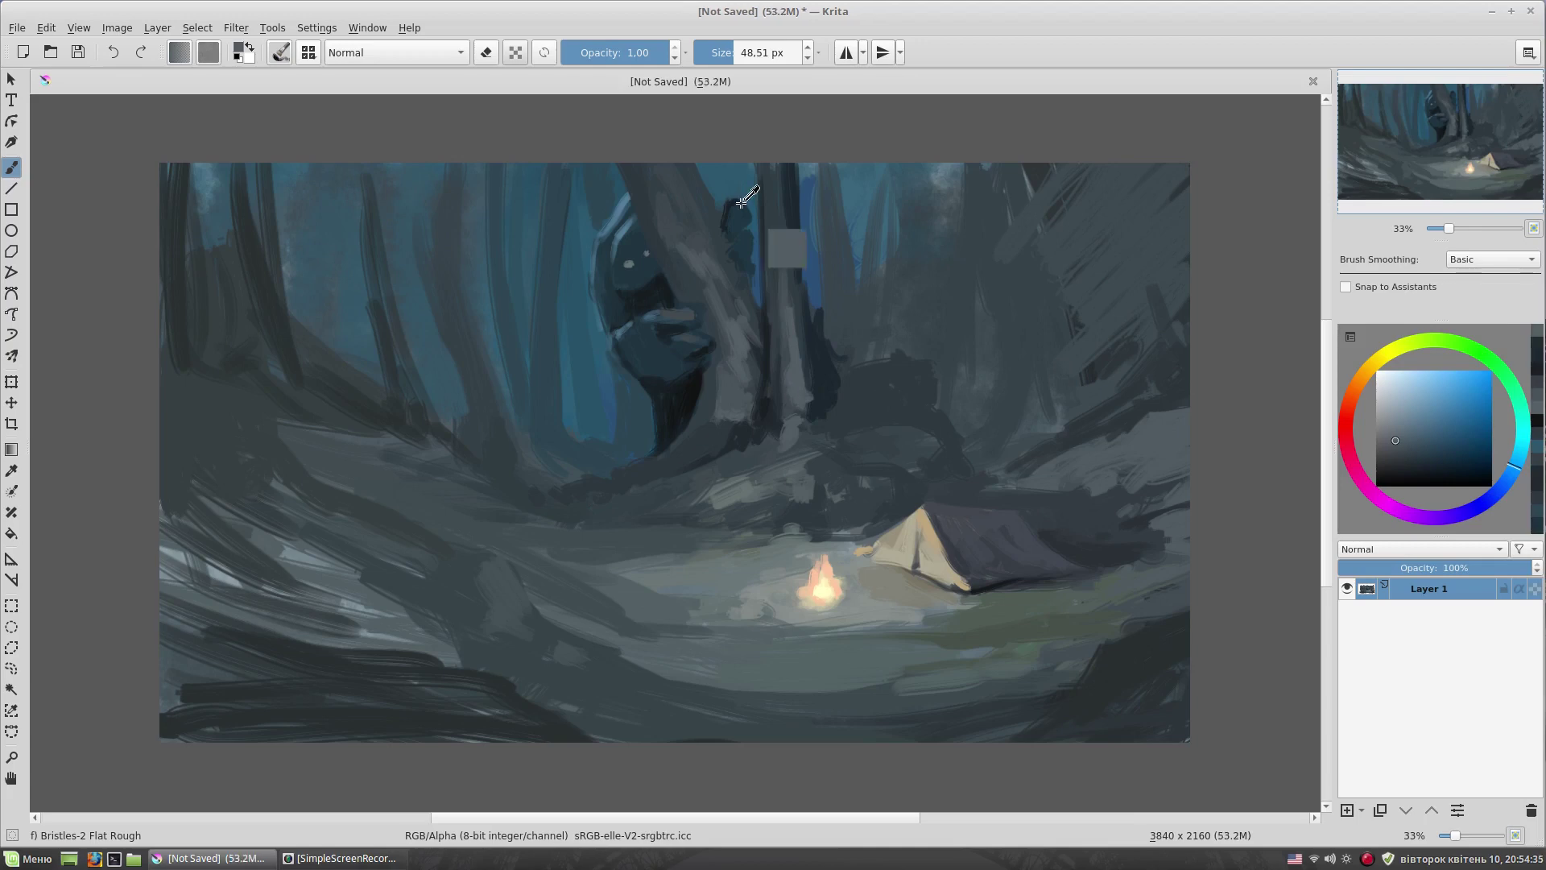
- Darken the upper trunks with dark vertical strokes using a ~64 px brush
left_click(735, 240, "ctrl")
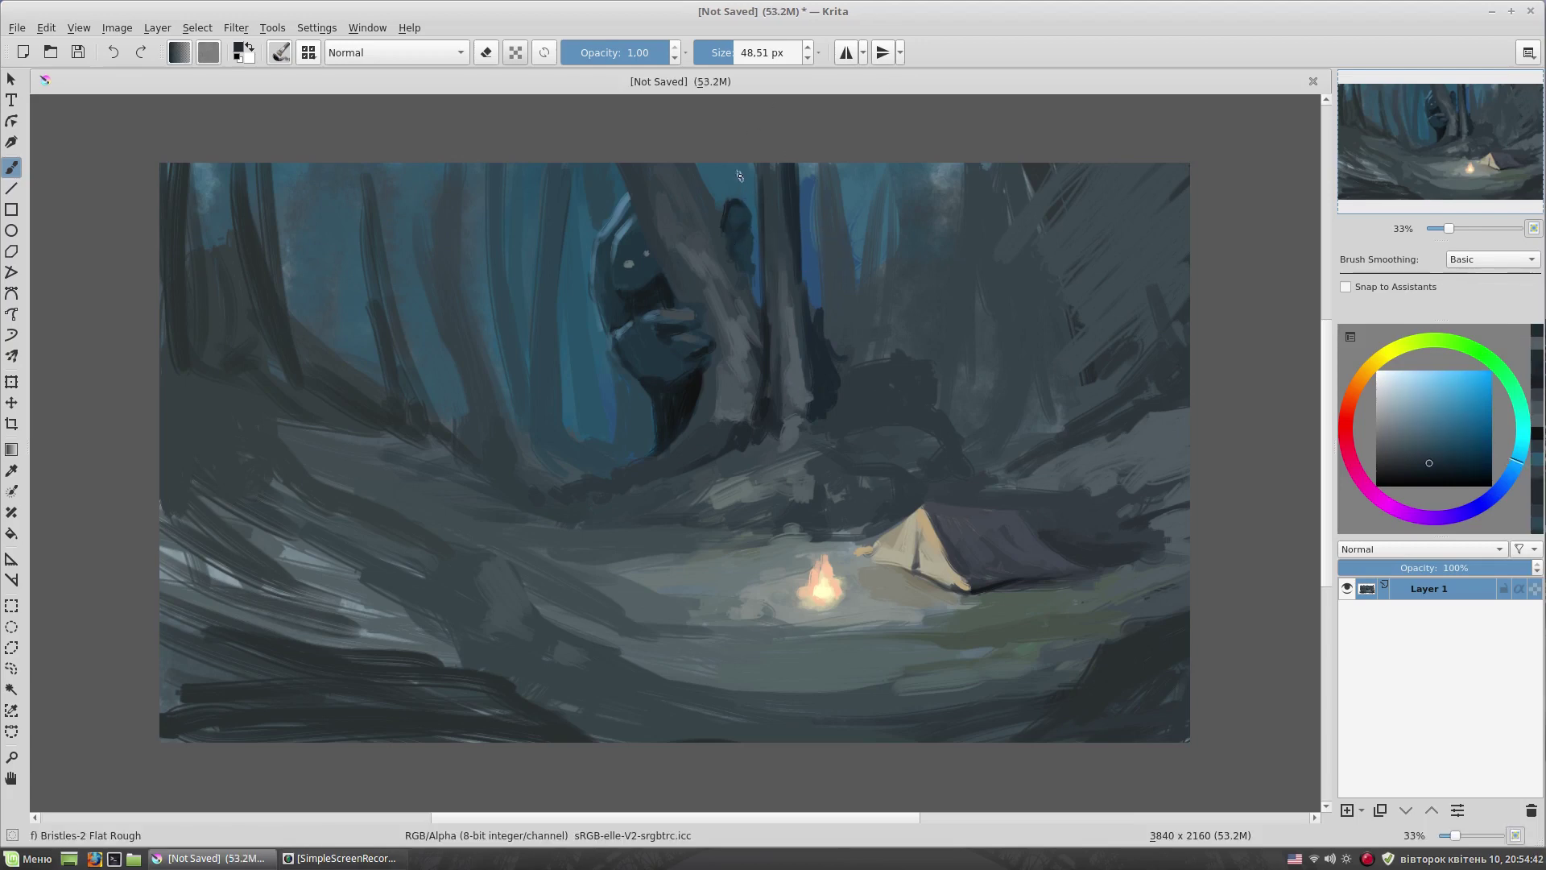
left_click_drag(872, 165, 870, 363)
left_click_drag(879, 202, 877, 358)
left_click(832, 261, "ctrl")
left_click_drag(817, 165, 846, 351)
- Add a light blue streak left of the creature with a smaller brush
key("bracketleft")
key("bracketleft")
left_click(804, 220, "ctrl")
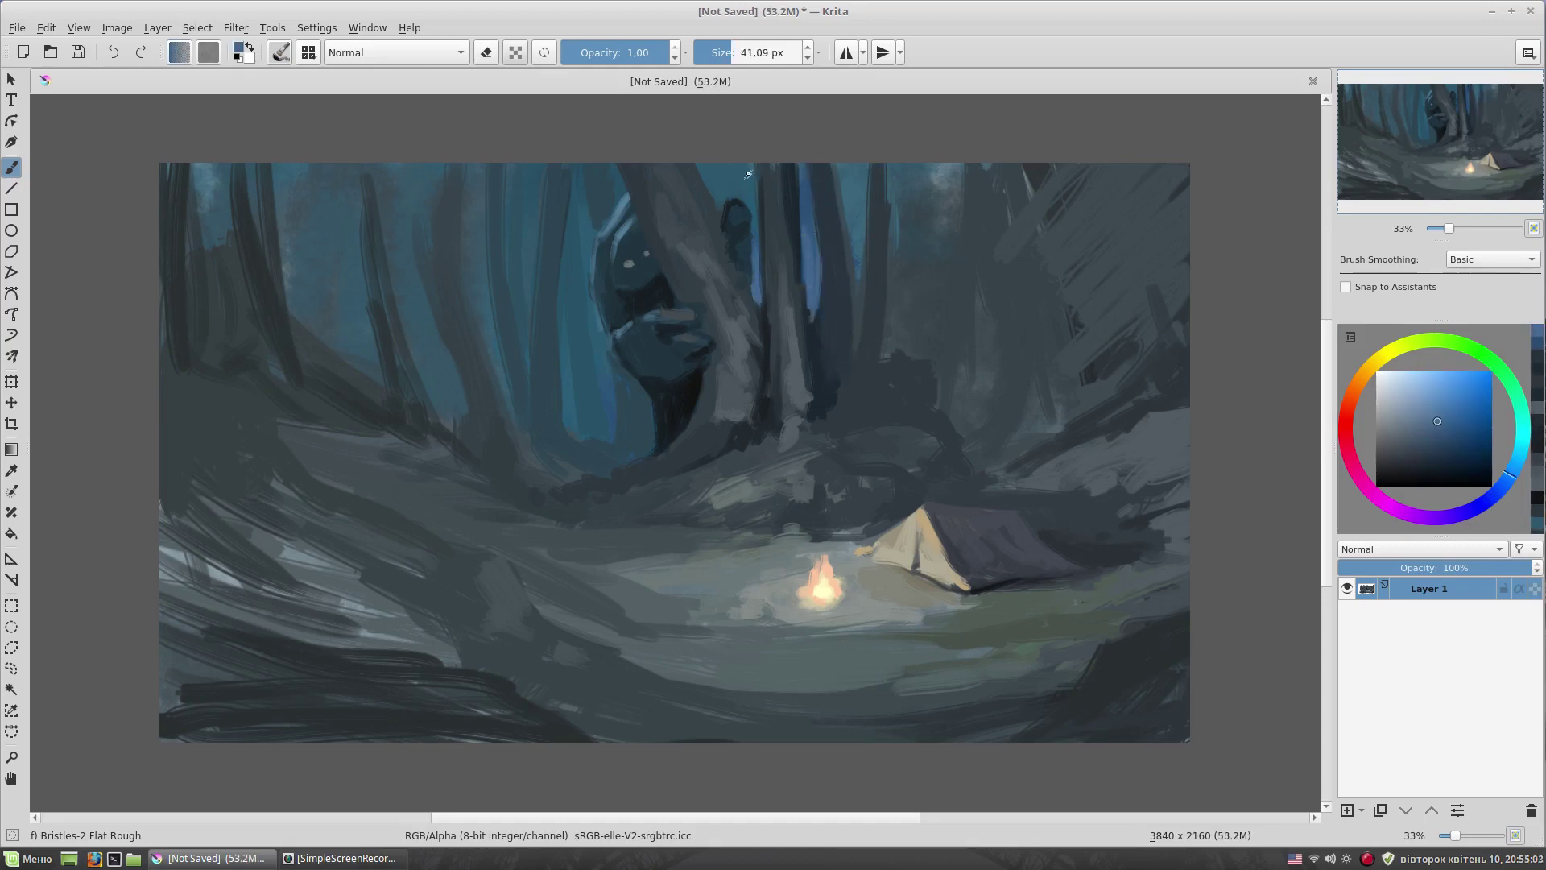
left_click_drag(608, 403, 594, 335)
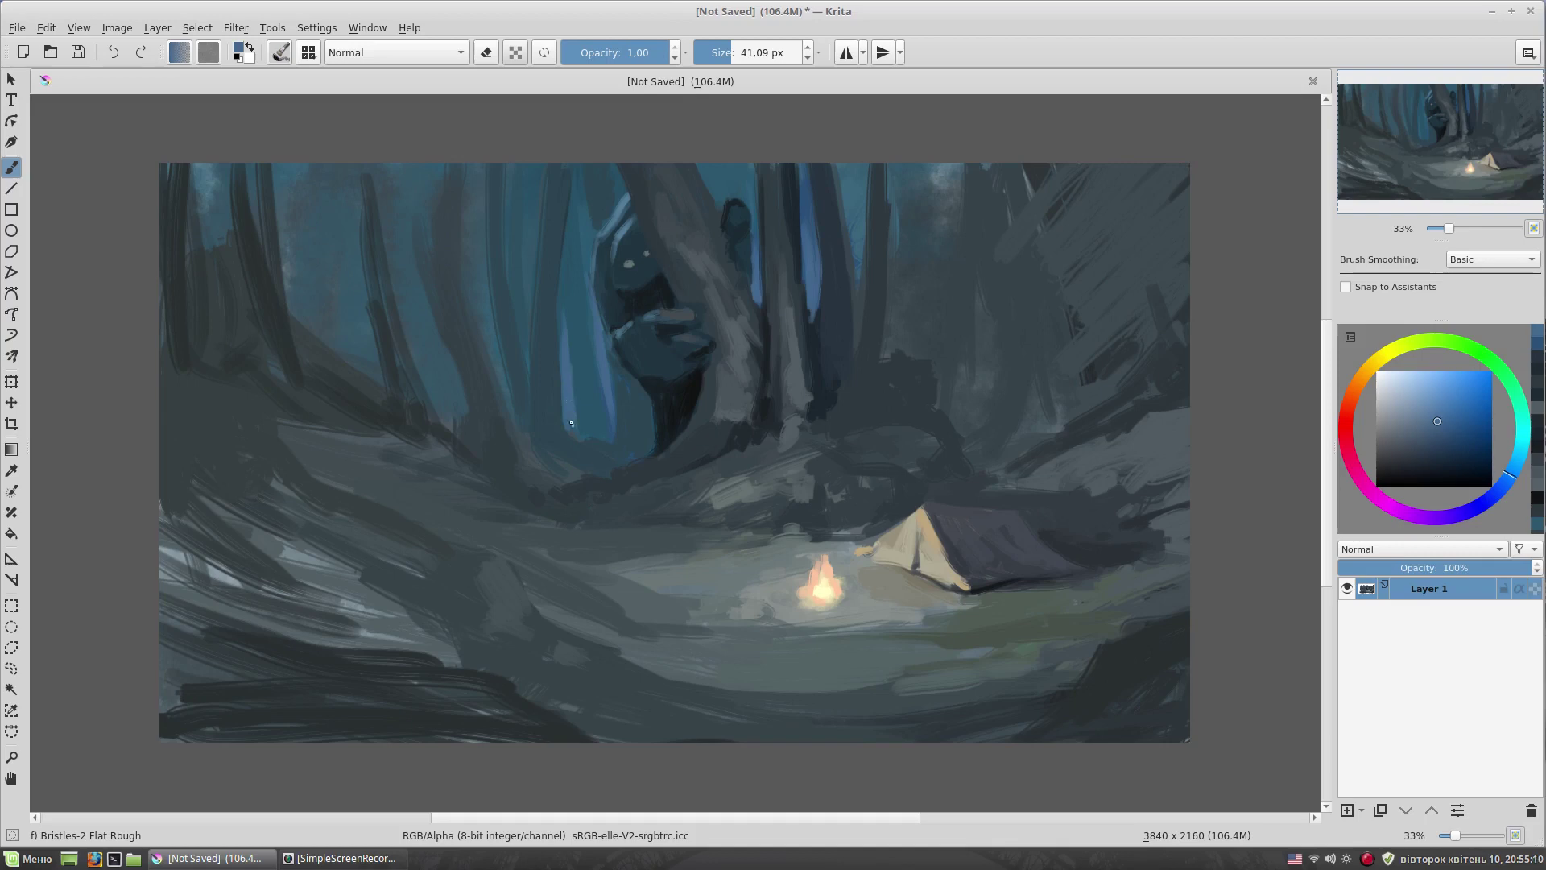
- Try several muted and saturated blues, then add a small dark stroke beside the tent
left_click(813, 266, "ctrl")
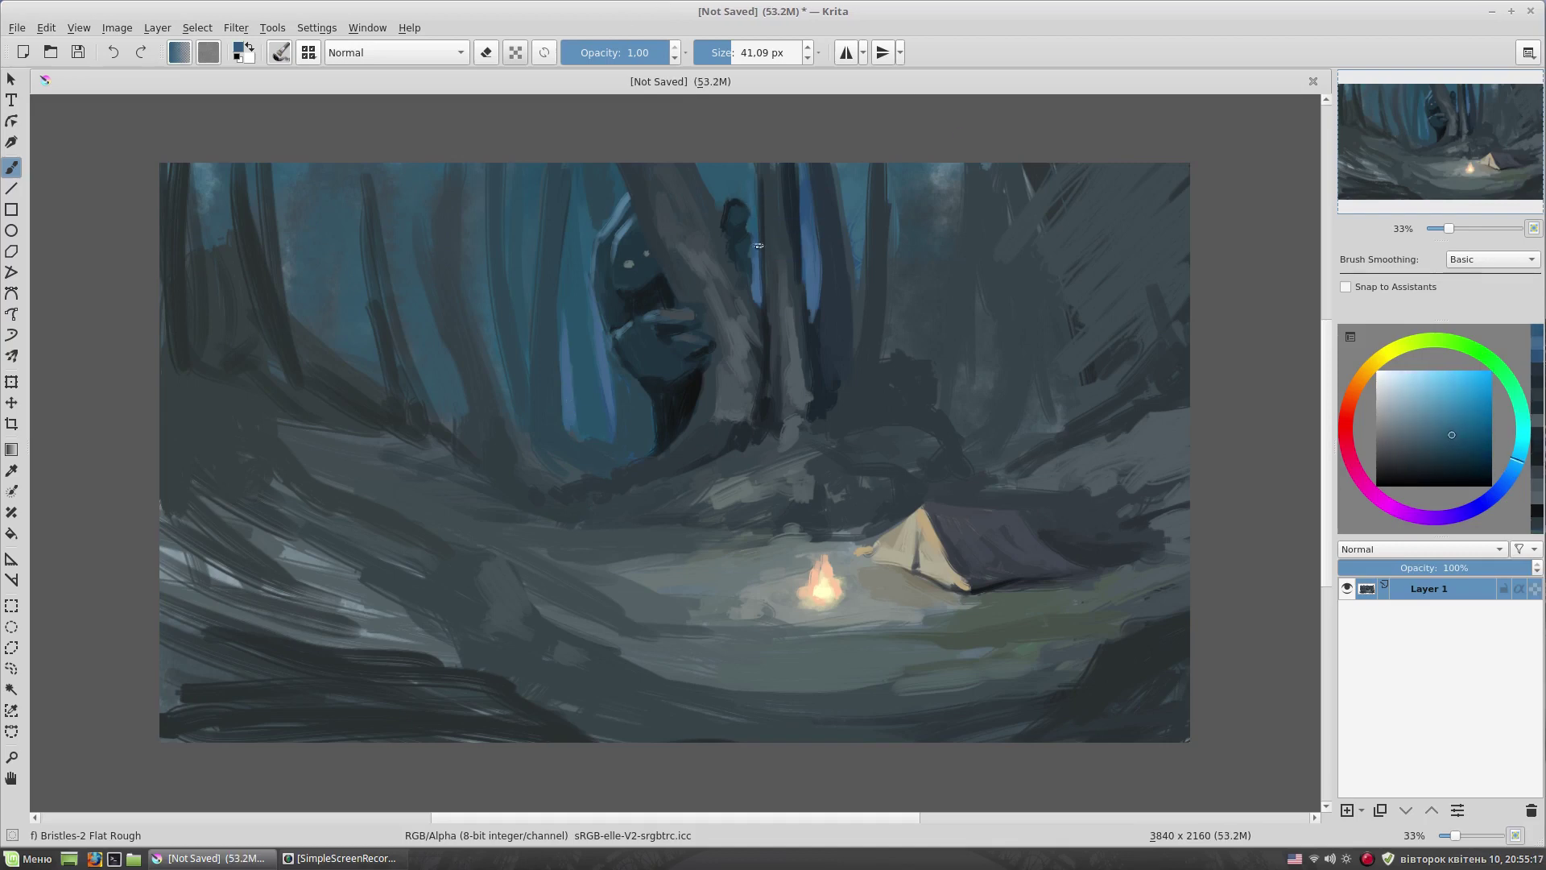
left_click(723, 206, "ctrl")
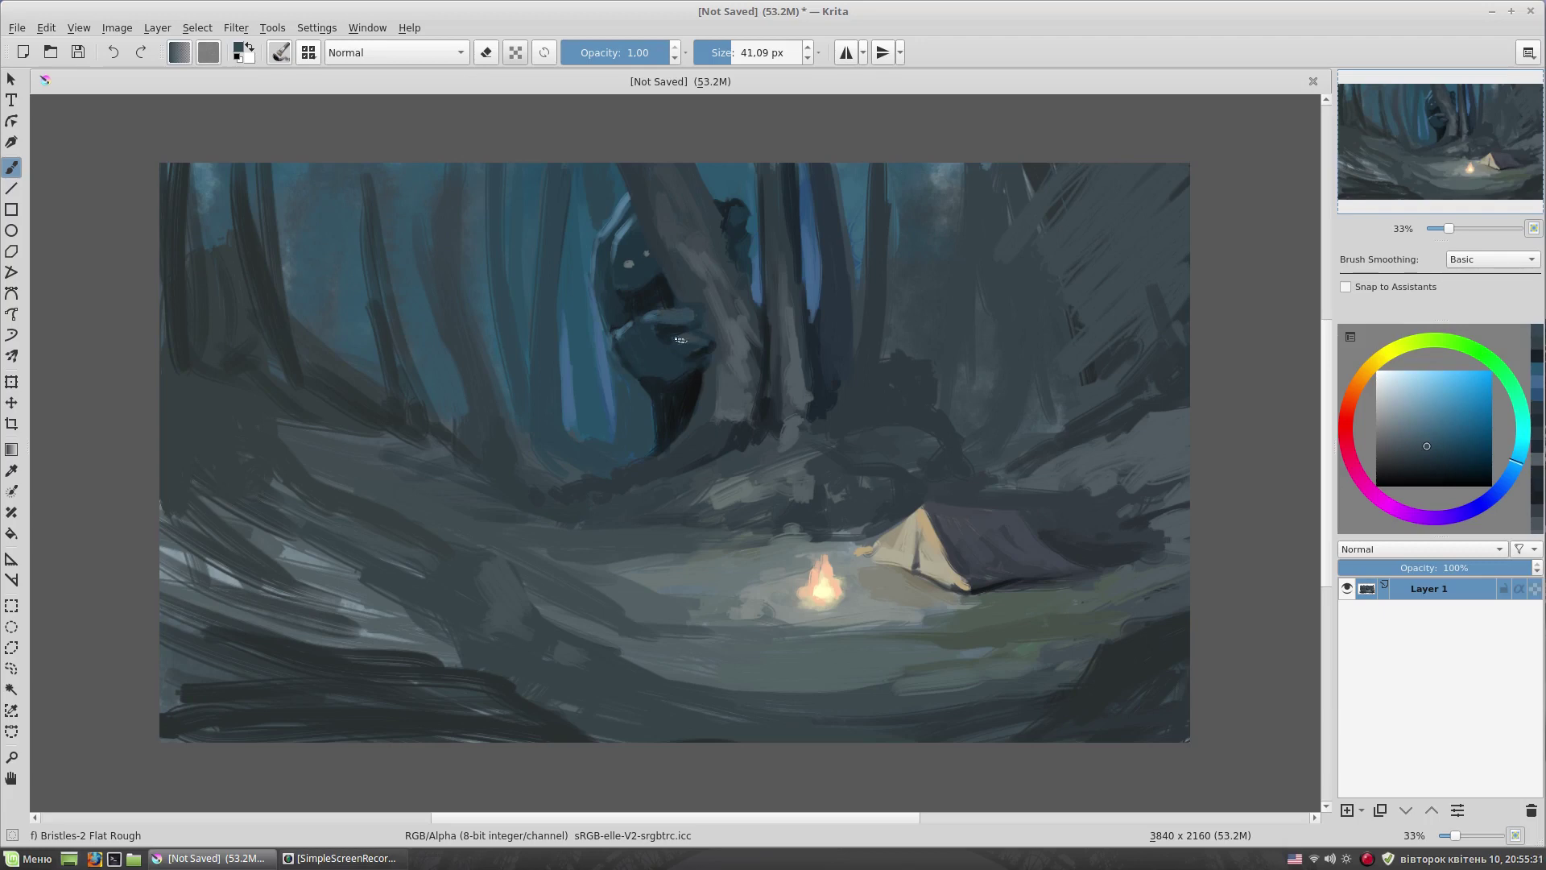
left_click(947, 362, "ctrl")
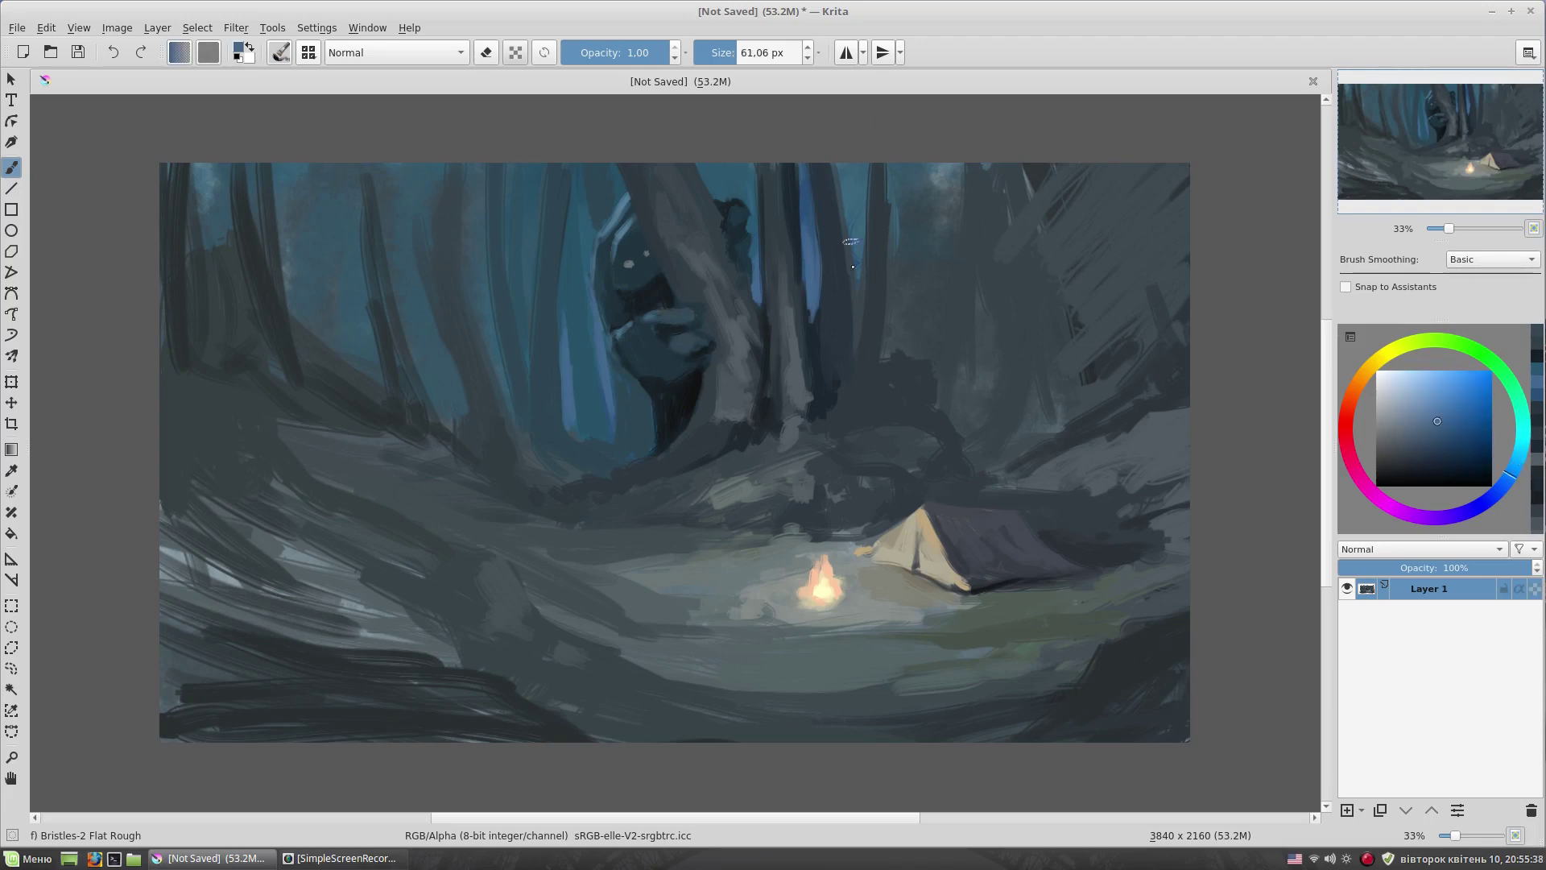
left_click(826, 257, "ctrl")
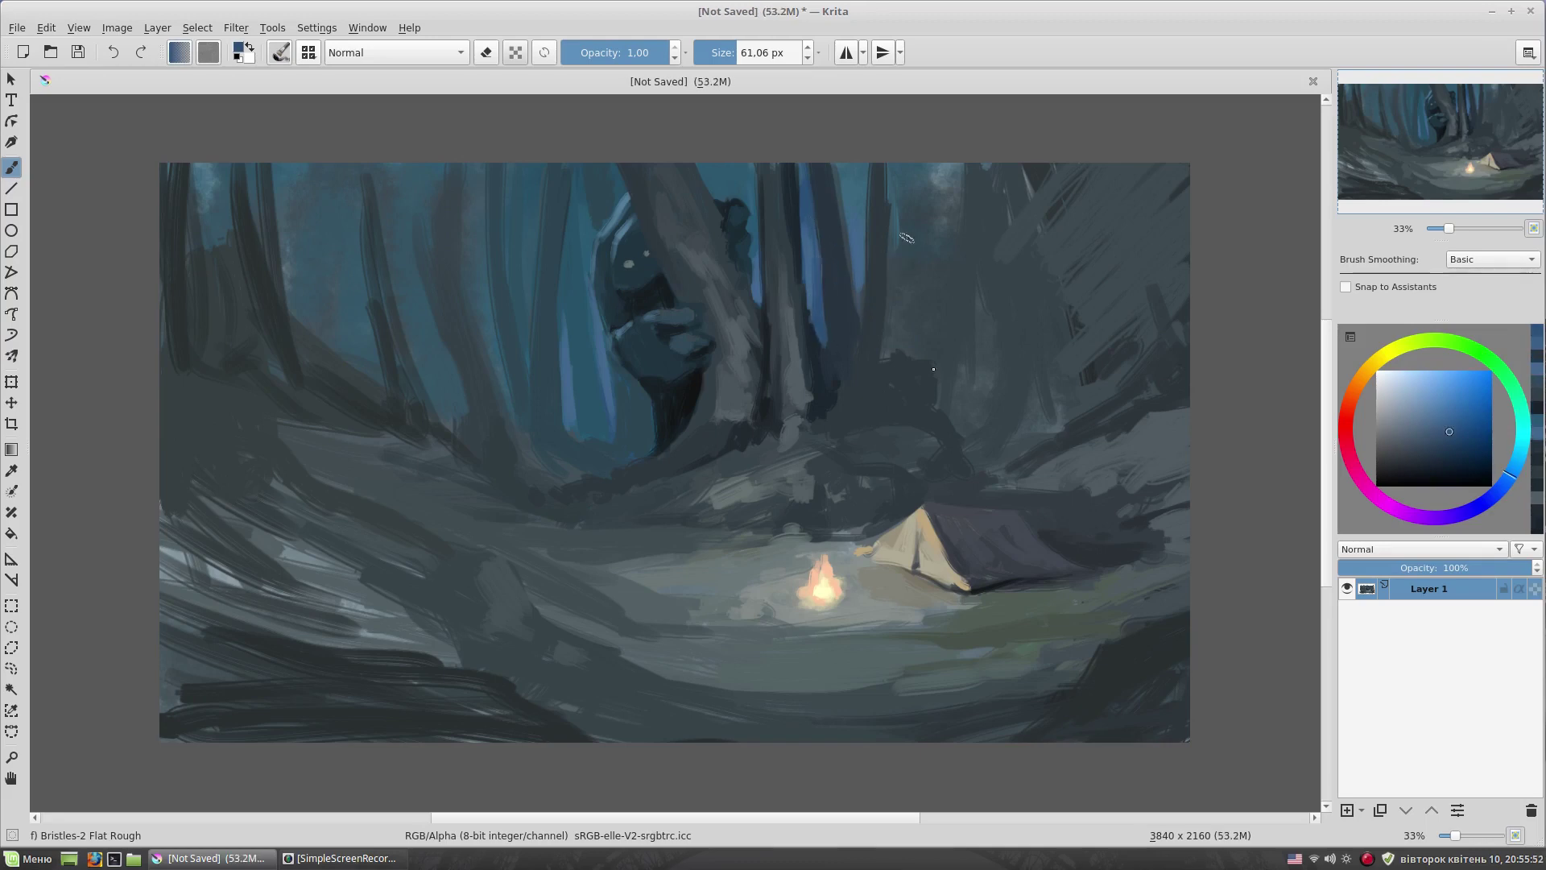
left_click(813, 516, "ctrl")
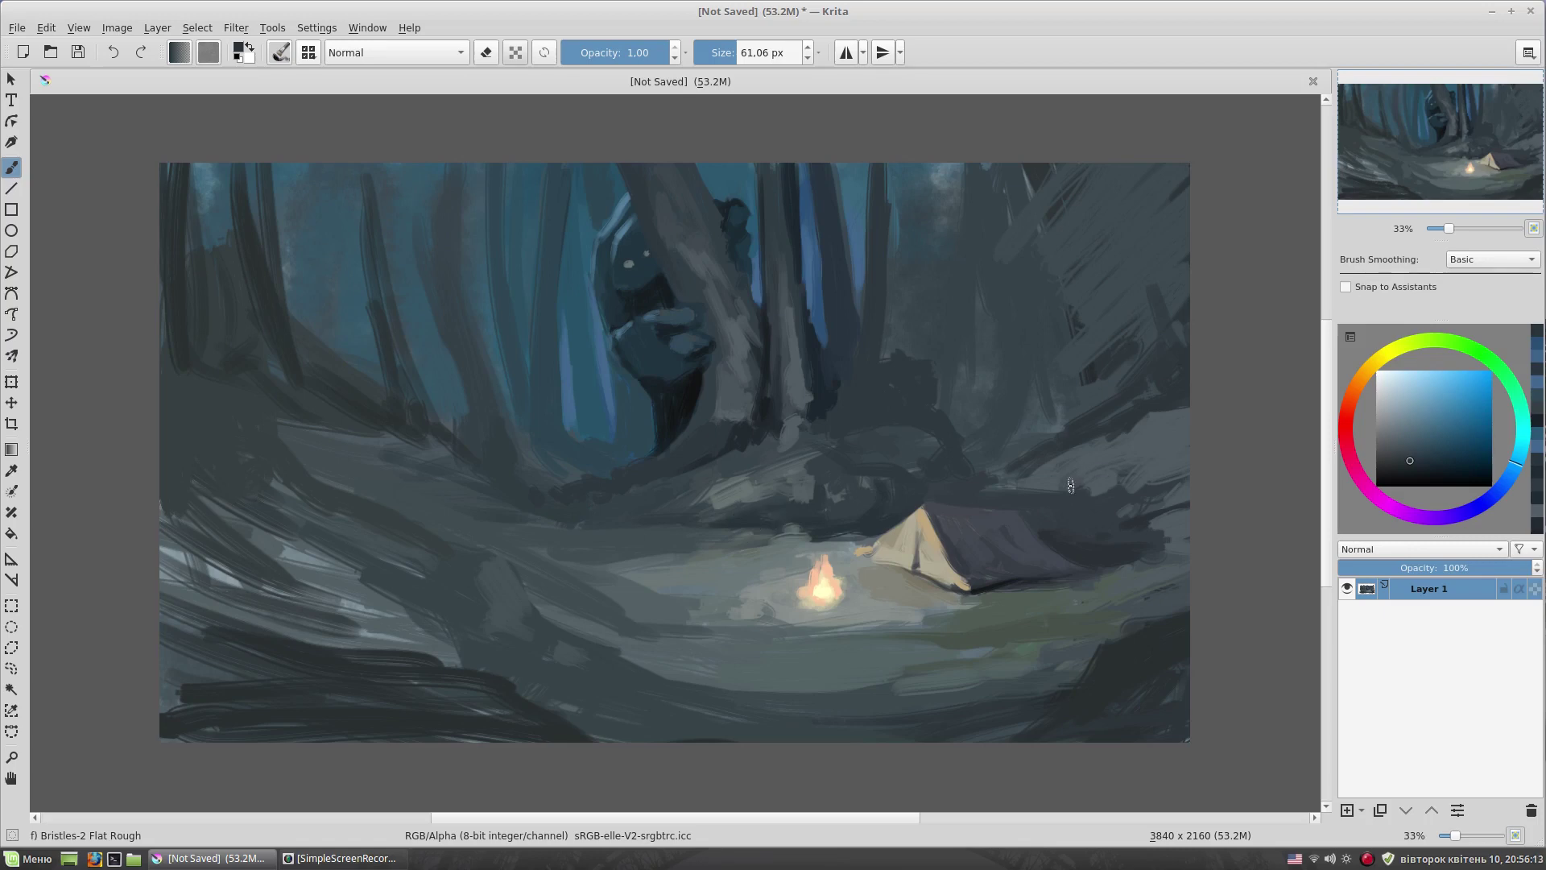
left_click(1090, 562, "ctrl")
left_click_drag(1091, 562, 1081, 557)
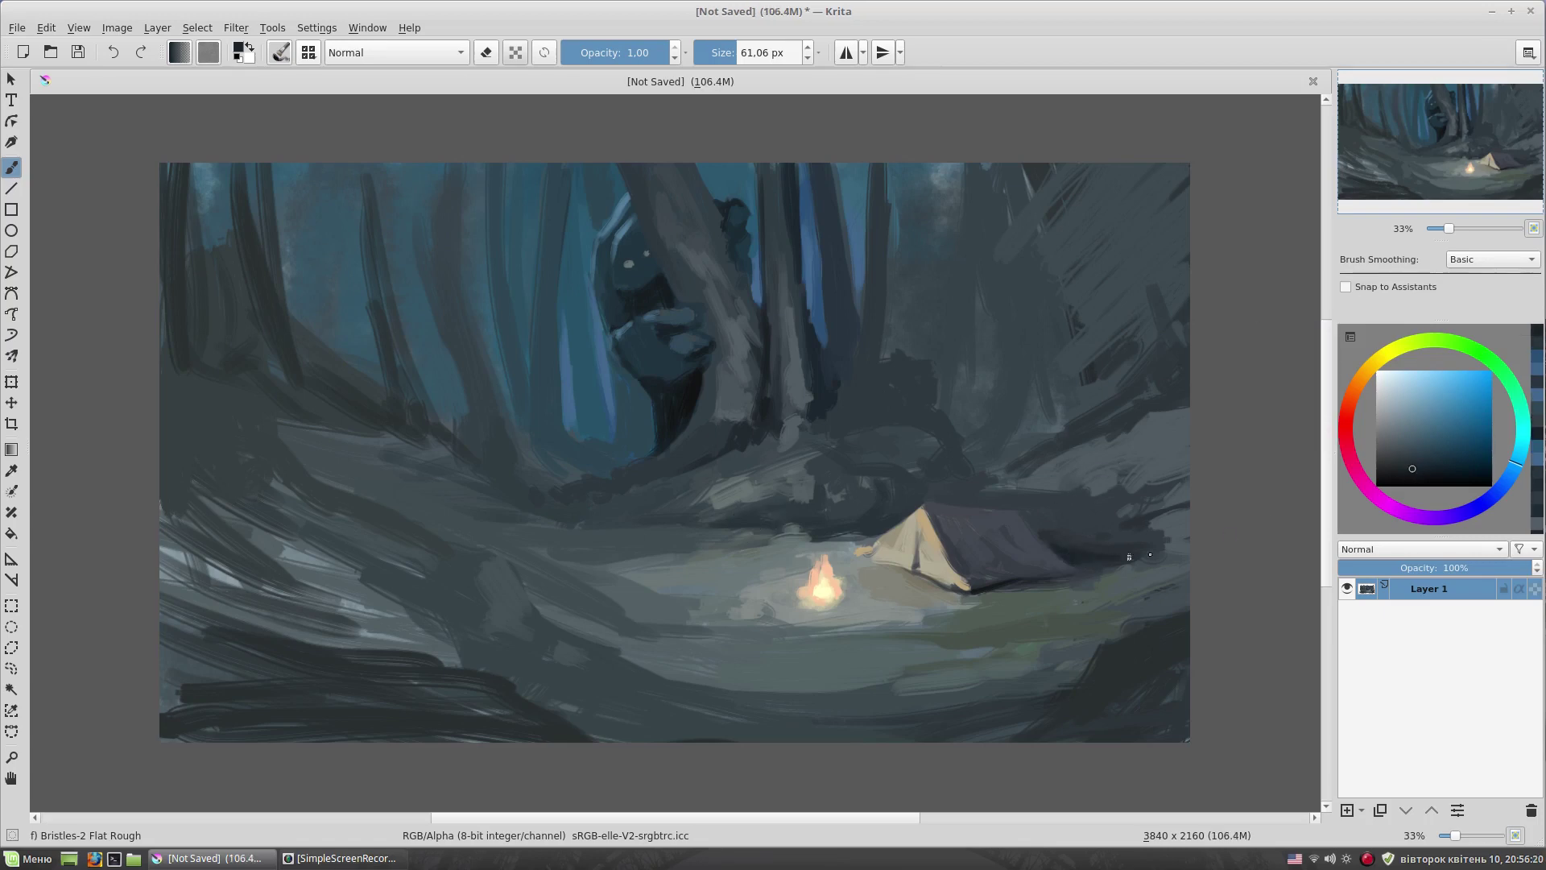
- Sample dark tree colours and paint wider dark trunks over the upper-right trees
left_click(1005, 502, "ctrl")
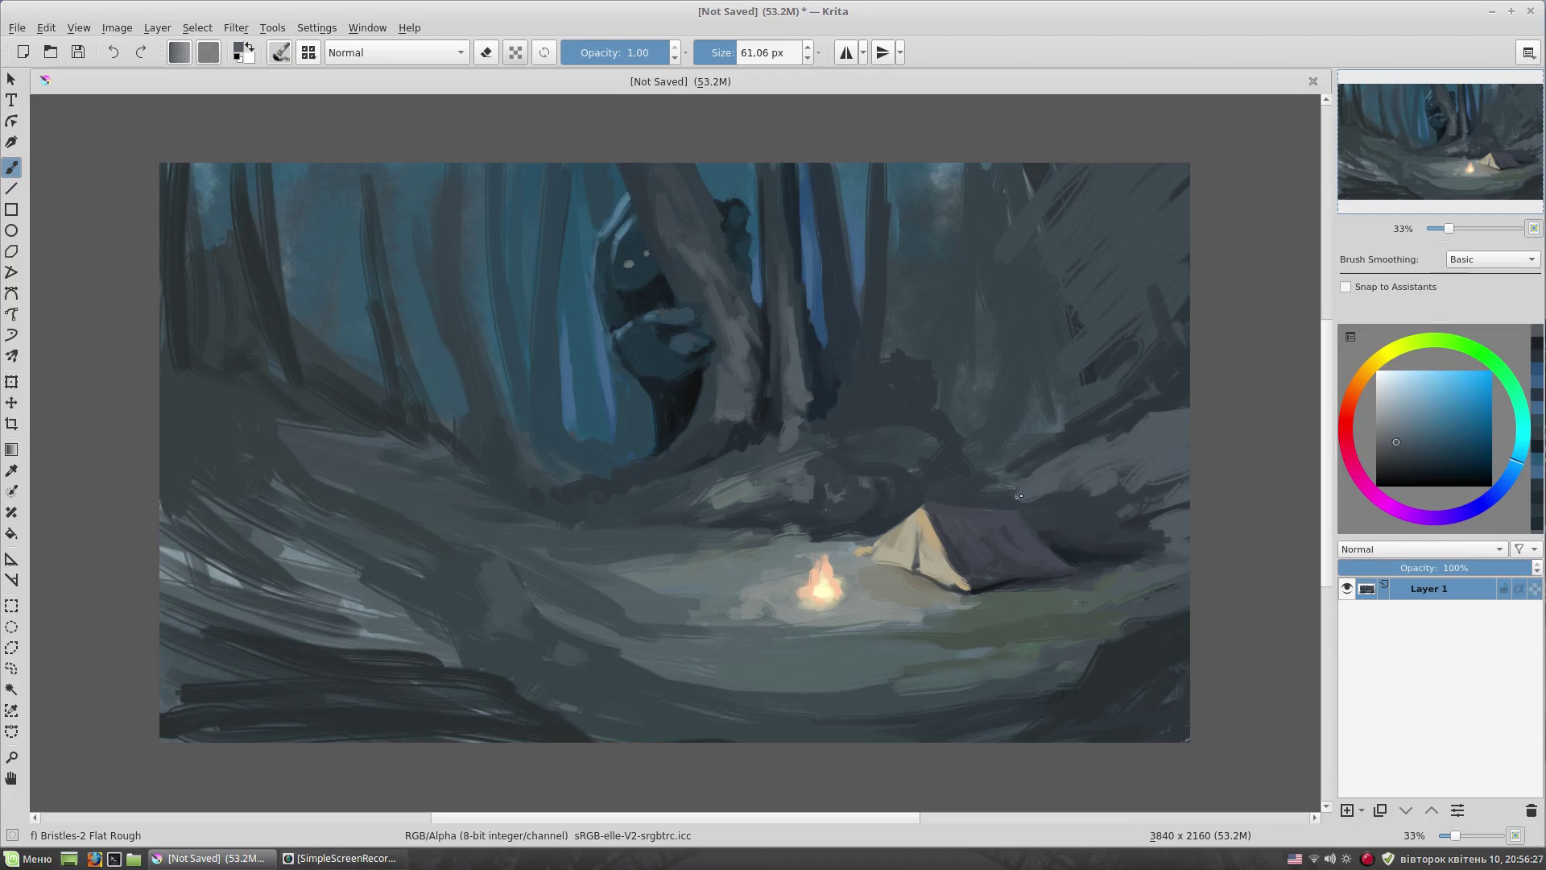
left_click(1006, 471, "ctrl")
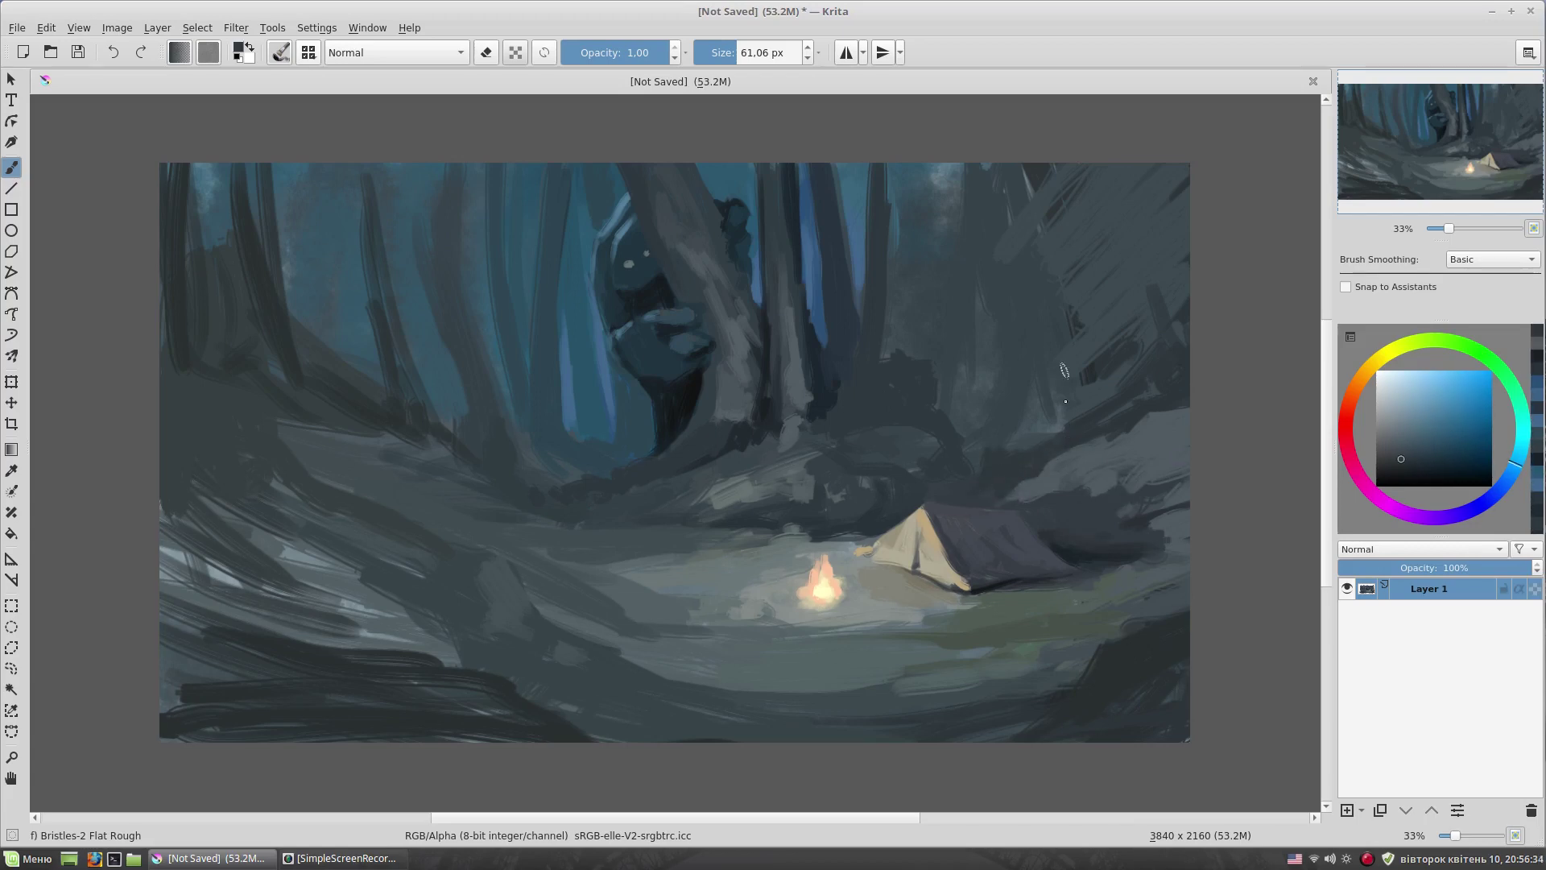
left_click(1050, 427, "ctrl")
left_click(943, 282, "ctrl")
key("bracketright")
left_click_drag(960, 165, 939, 402)
left_click(1184, 423, "ctrl")
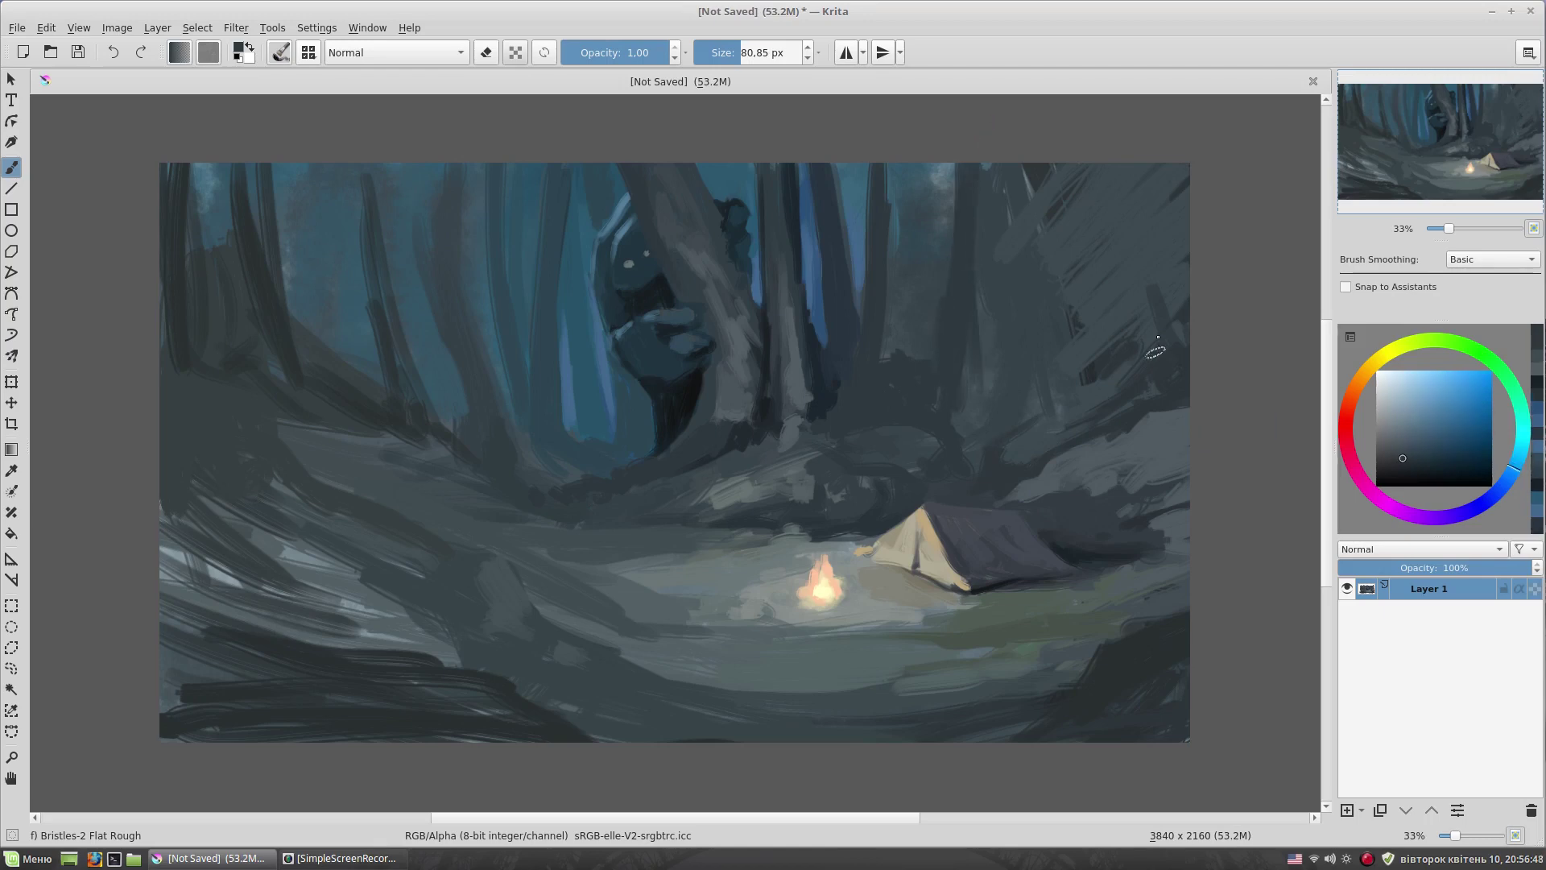
left_click_drag(1107, 165, 1164, 339)
left_click_drag(1097, 415, 1043, 181)
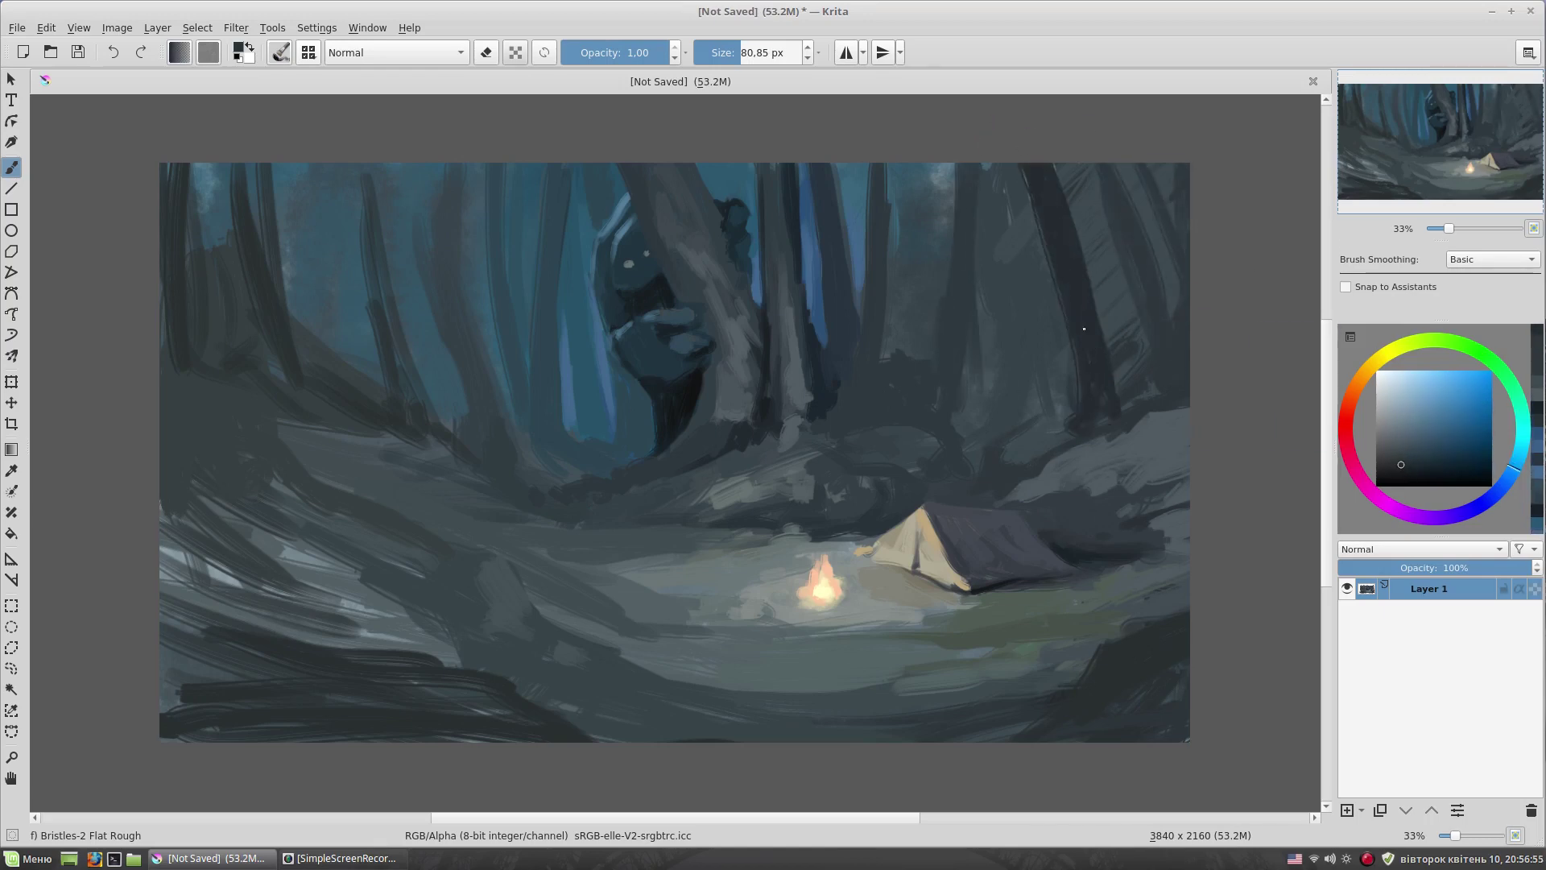
- Sample darker canvas tones and extend the dark trunks down the right side
left_click(1030, 332, "ctrl")
left_click(1027, 456, "ctrl")
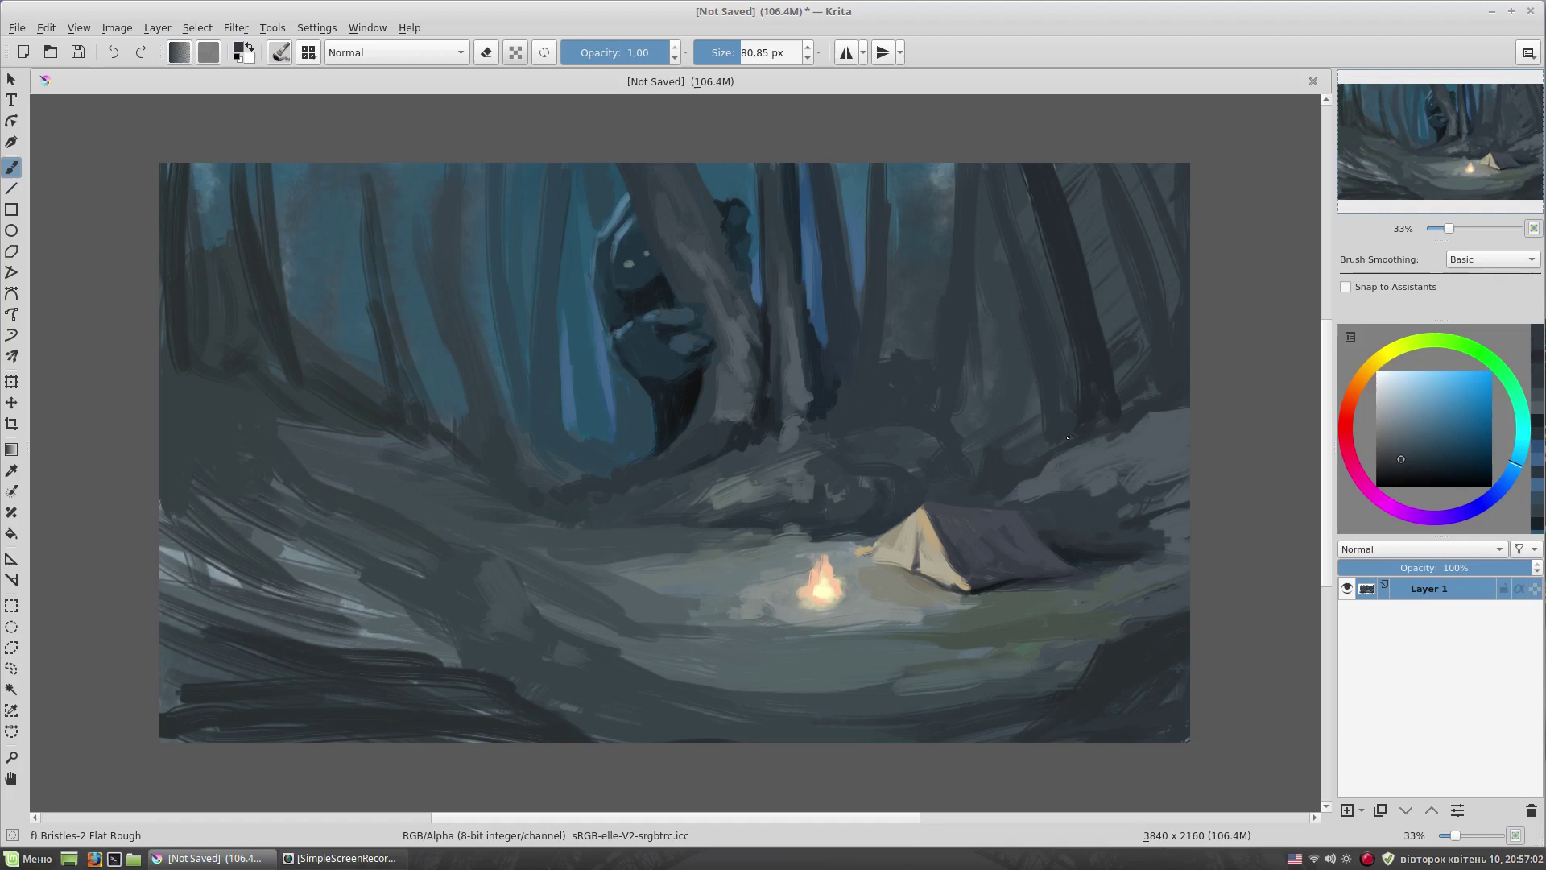
left_click(1108, 392, "ctrl")
key("bracketleft")
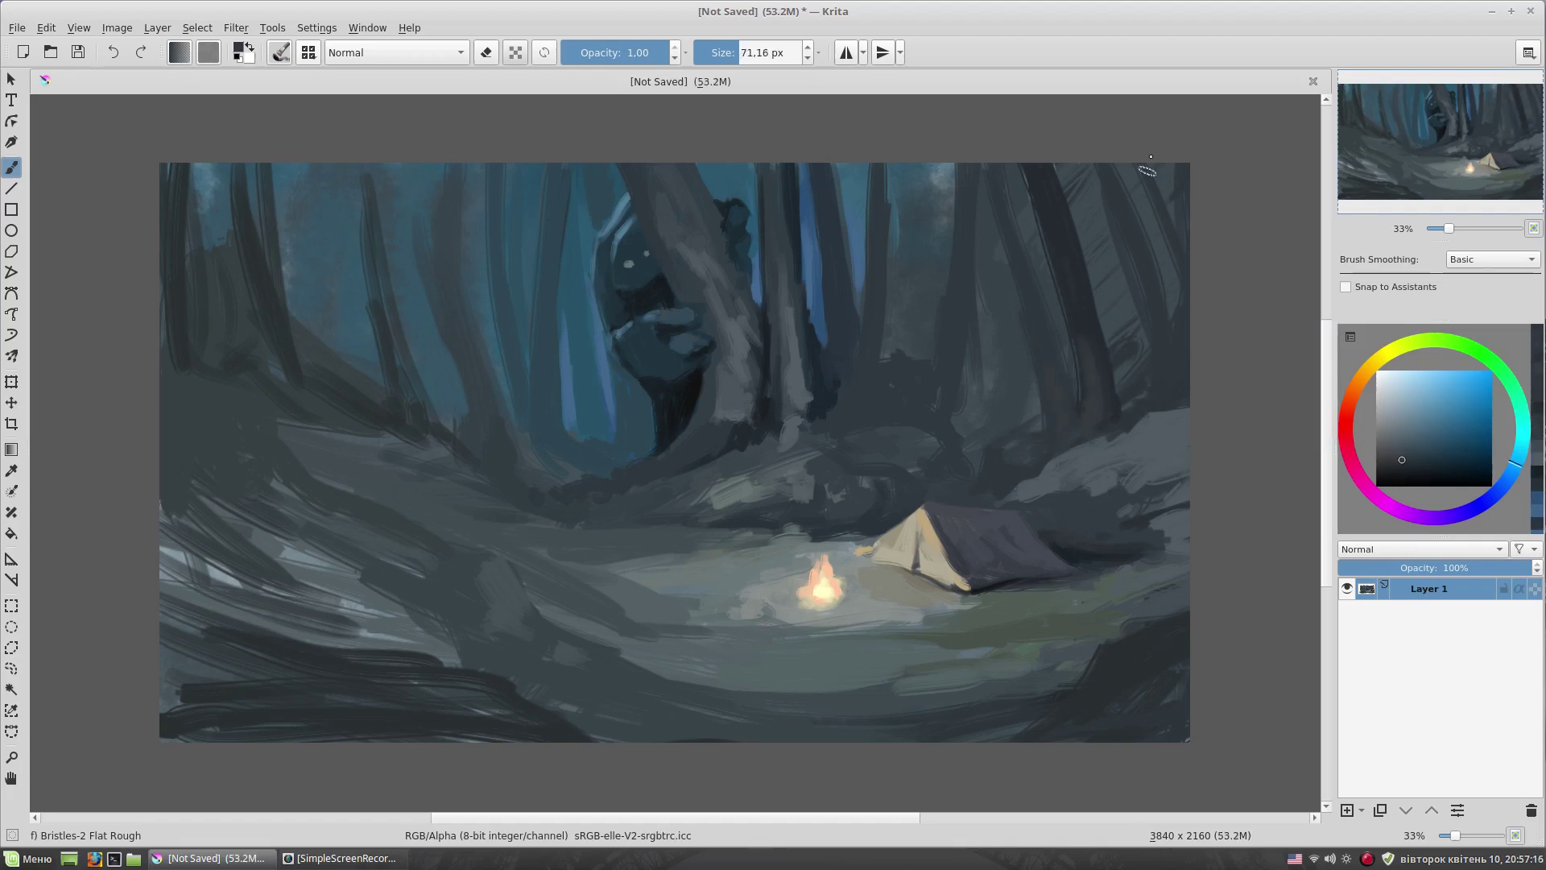
left_click(1121, 437, "ctrl")
left_click(1028, 458, "ctrl")
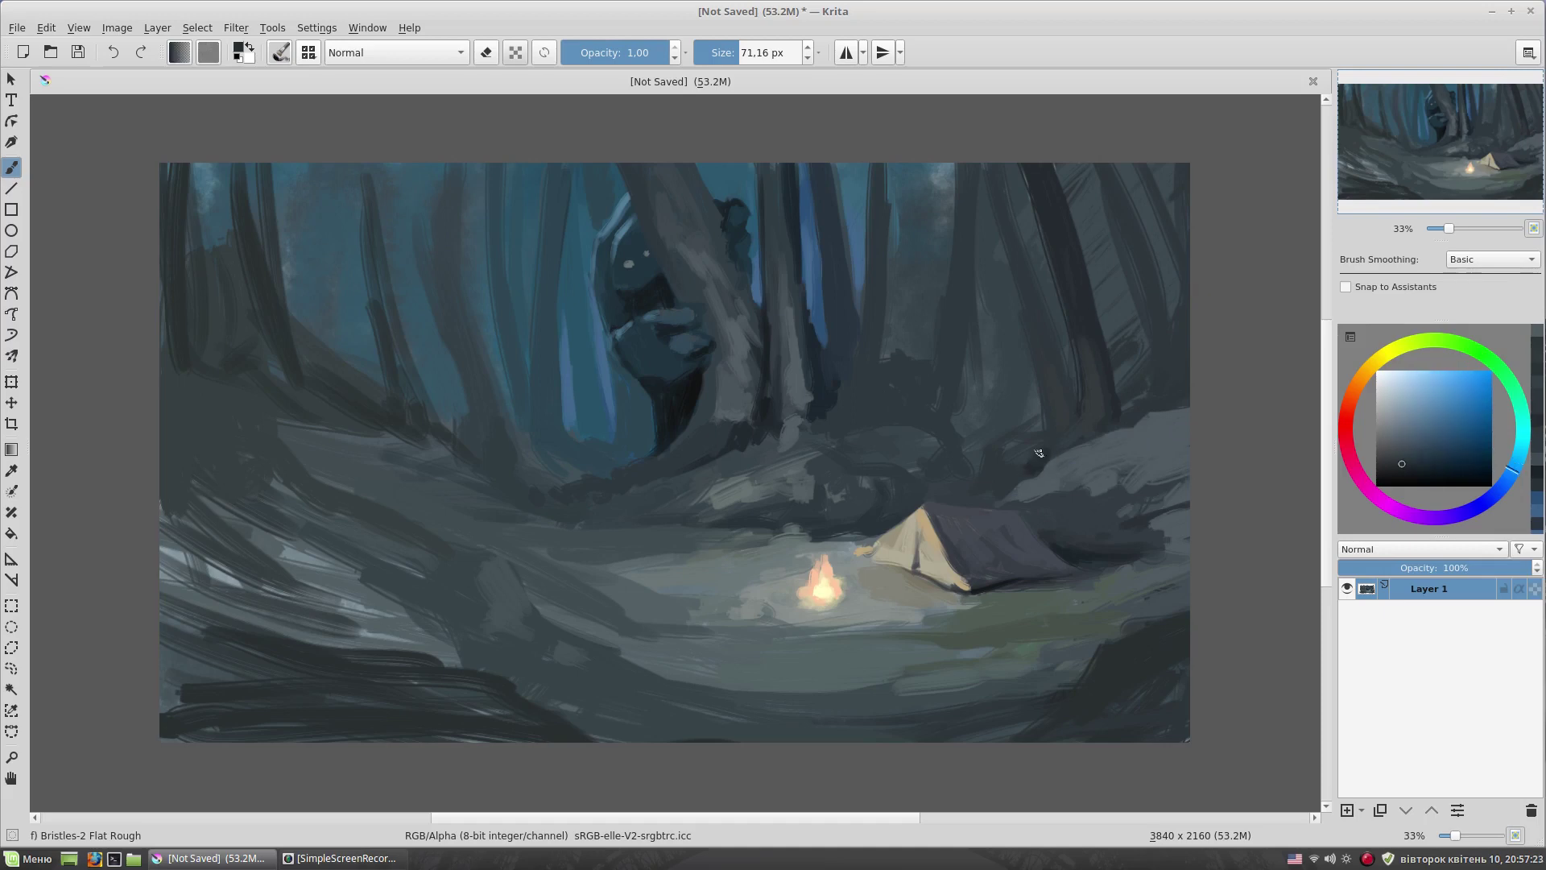
mouse_move(1010, 420)
left_mouse_down()
mouse_move(1019, 278)
mouse_move(1013, 430)
left_mouse_up()
mouse_move(1003, 265)
left_mouse_down()
mouse_move(1002, 169)
mouse_move(1009, 387)
left_mouse_up()
- Paint light blue sky gaps between the right-side trunks
left_click(1119, 299, "ctrl")
left_click(899, 229, "ctrl")
left_click_drag(908, 169, 918, 306)
left_click(918, 306, "ctrl")
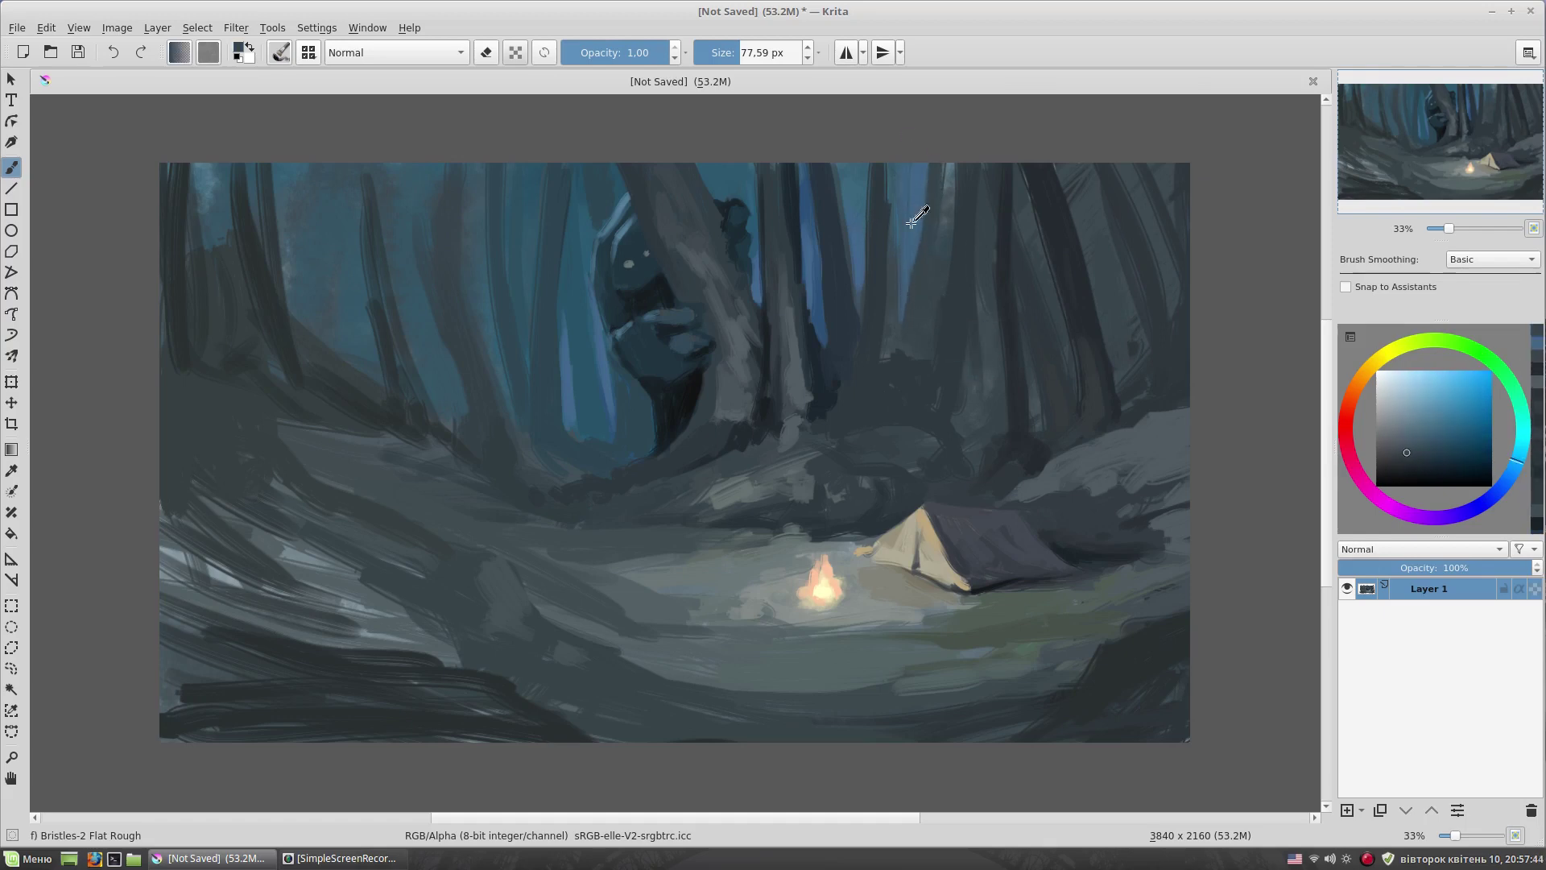
left_click_drag(893, 238, 895, 284)
left_click(896, 372, "ctrl")
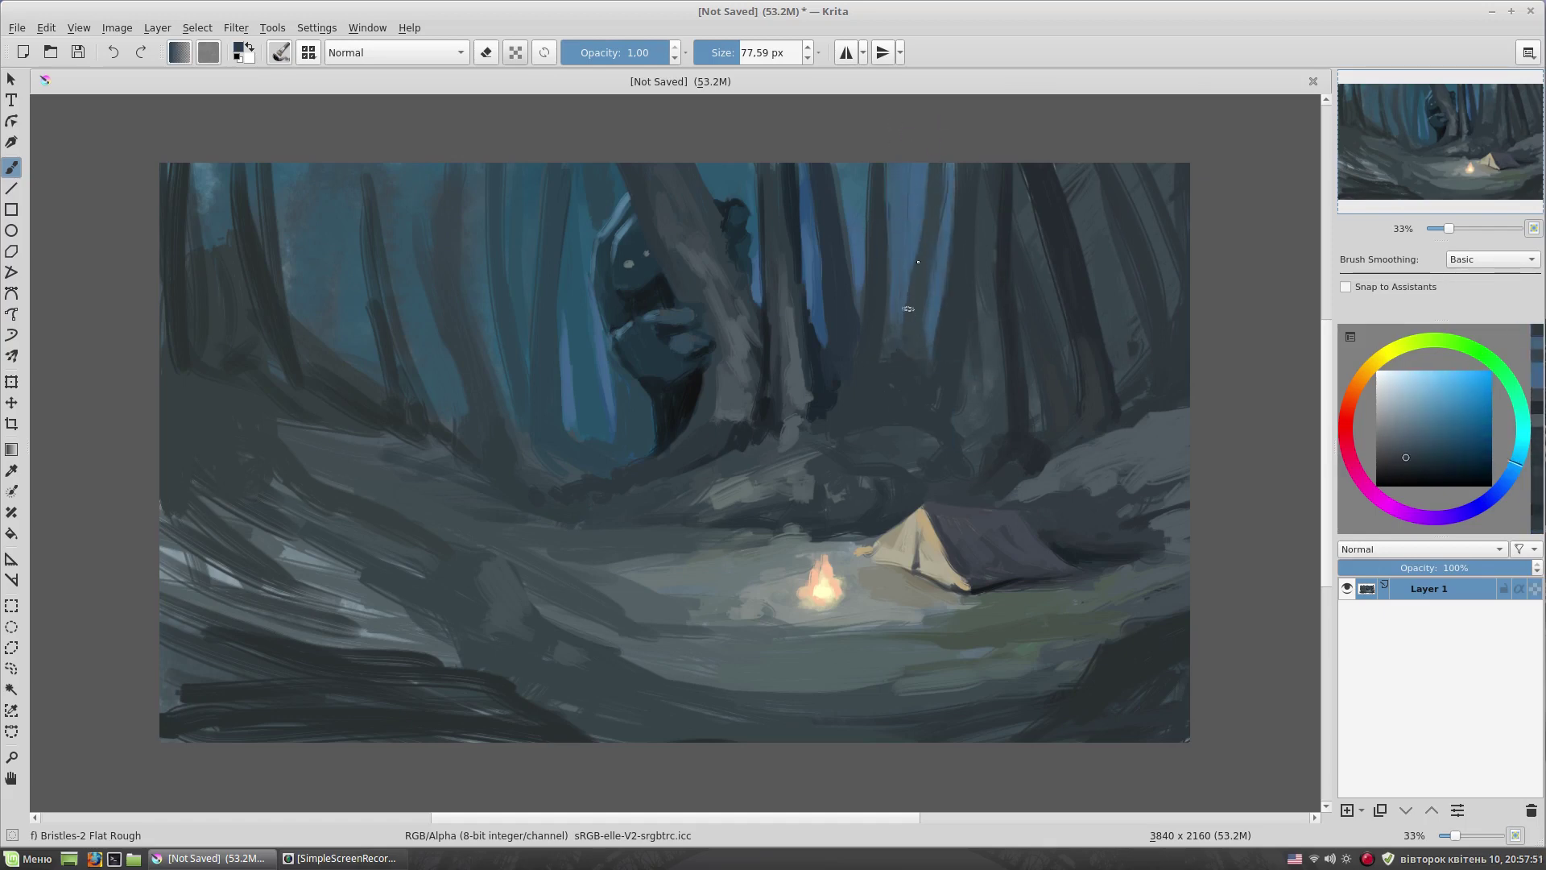
left_click(906, 256, "ctrl")
key("bracketleft")
left_click_drag(982, 263, 985, 207)
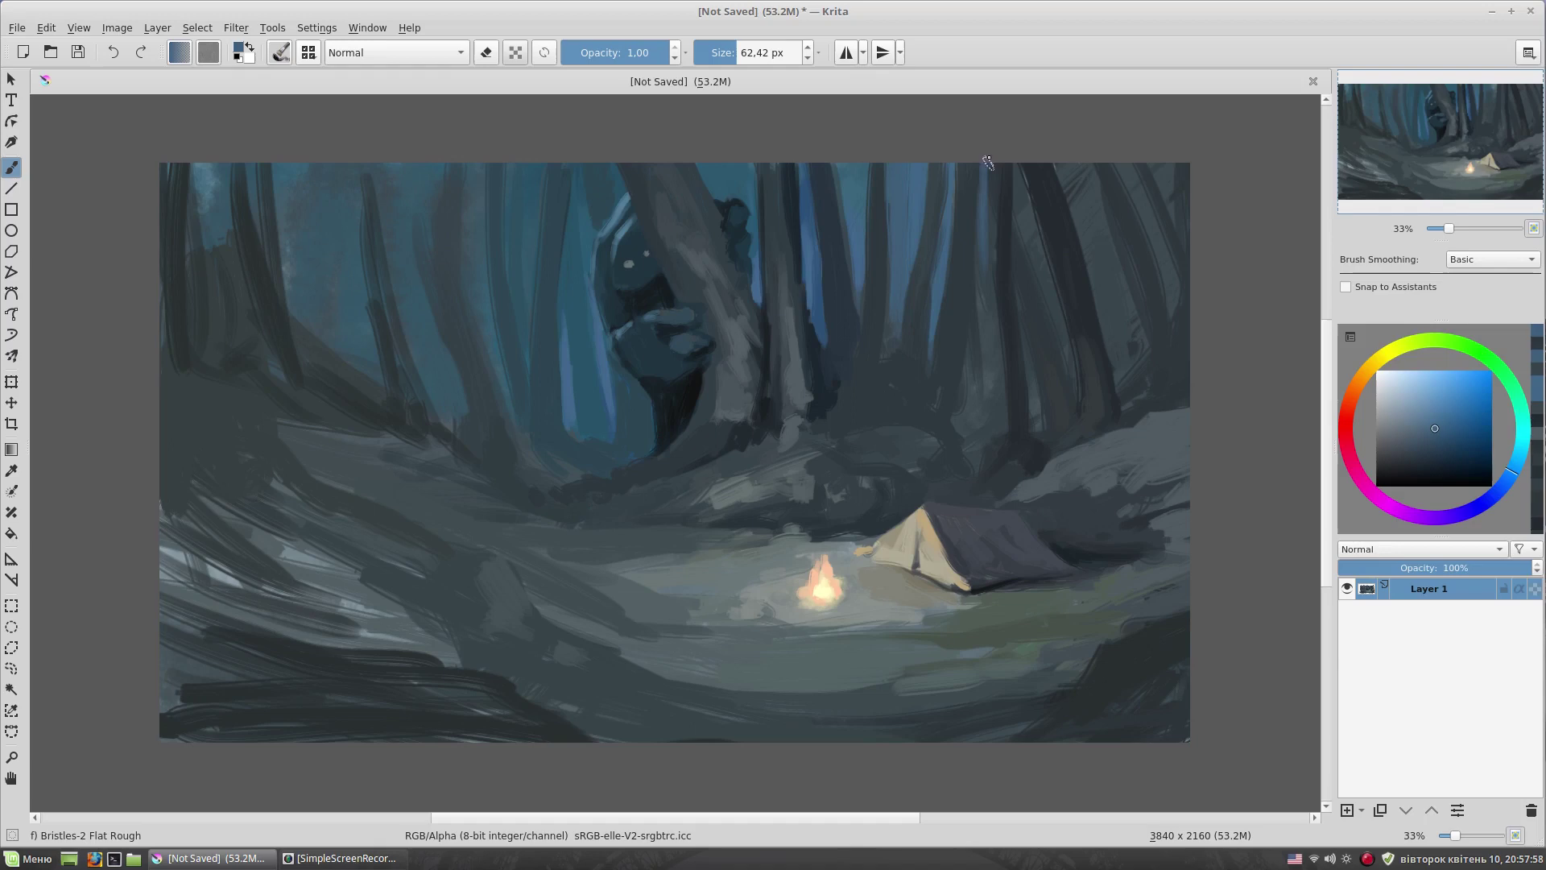
- Add a dark trunk stroke in the upper right with a slightly smaller brush
left_click(902, 337, "ctrl")
left_click_drag(908, 282, 904, 177)
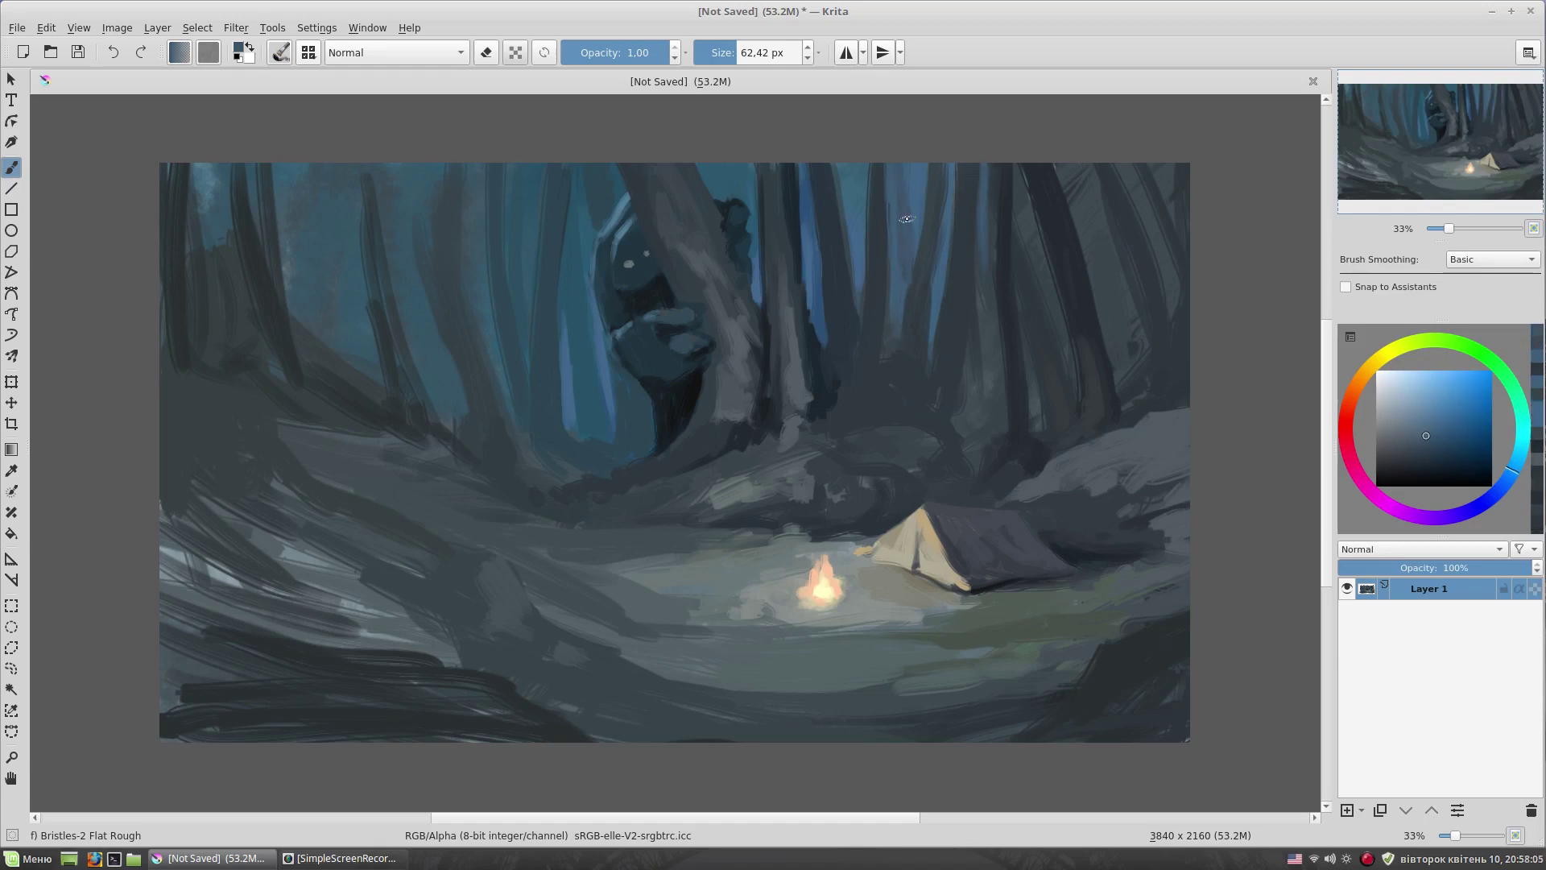
key("bracketleft")
left_click(915, 400, "ctrl")
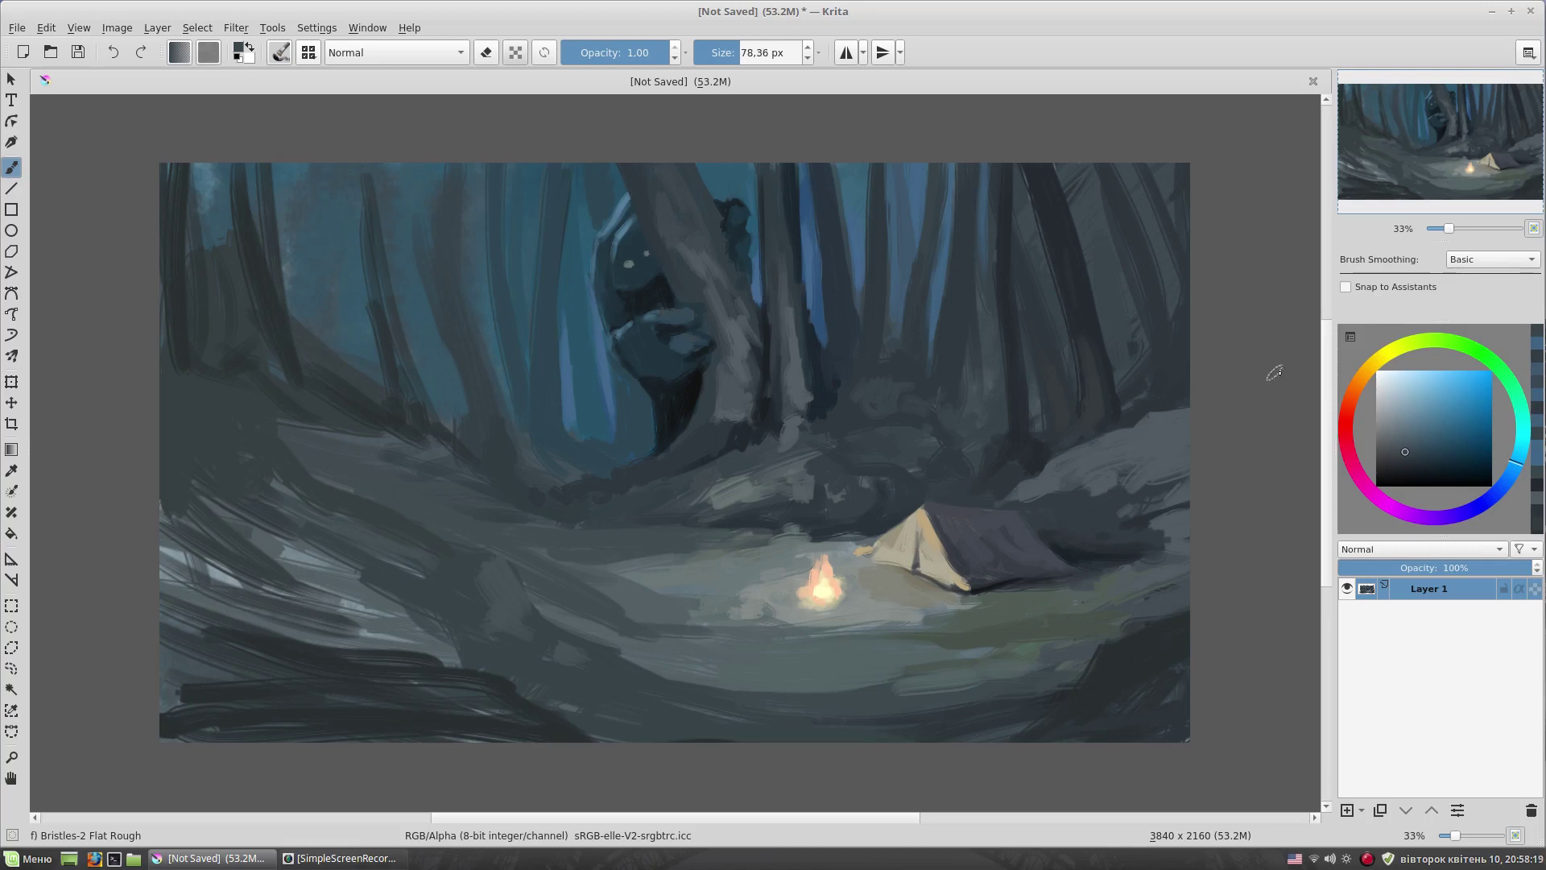
- Darken the lower-right corner with dark teal and add a lighter grey-blue stroke along the edge
left_click(1143, 692, "ctrl")
mouse_move(1168, 676)
left_mouse_down()
mouse_move(1071, 737)
mouse_move(938, 729)
left_mouse_up()
left_click(1111, 697, "ctrl")
left_click(1388, 455)
left_click_drag(984, 707, 891, 729)
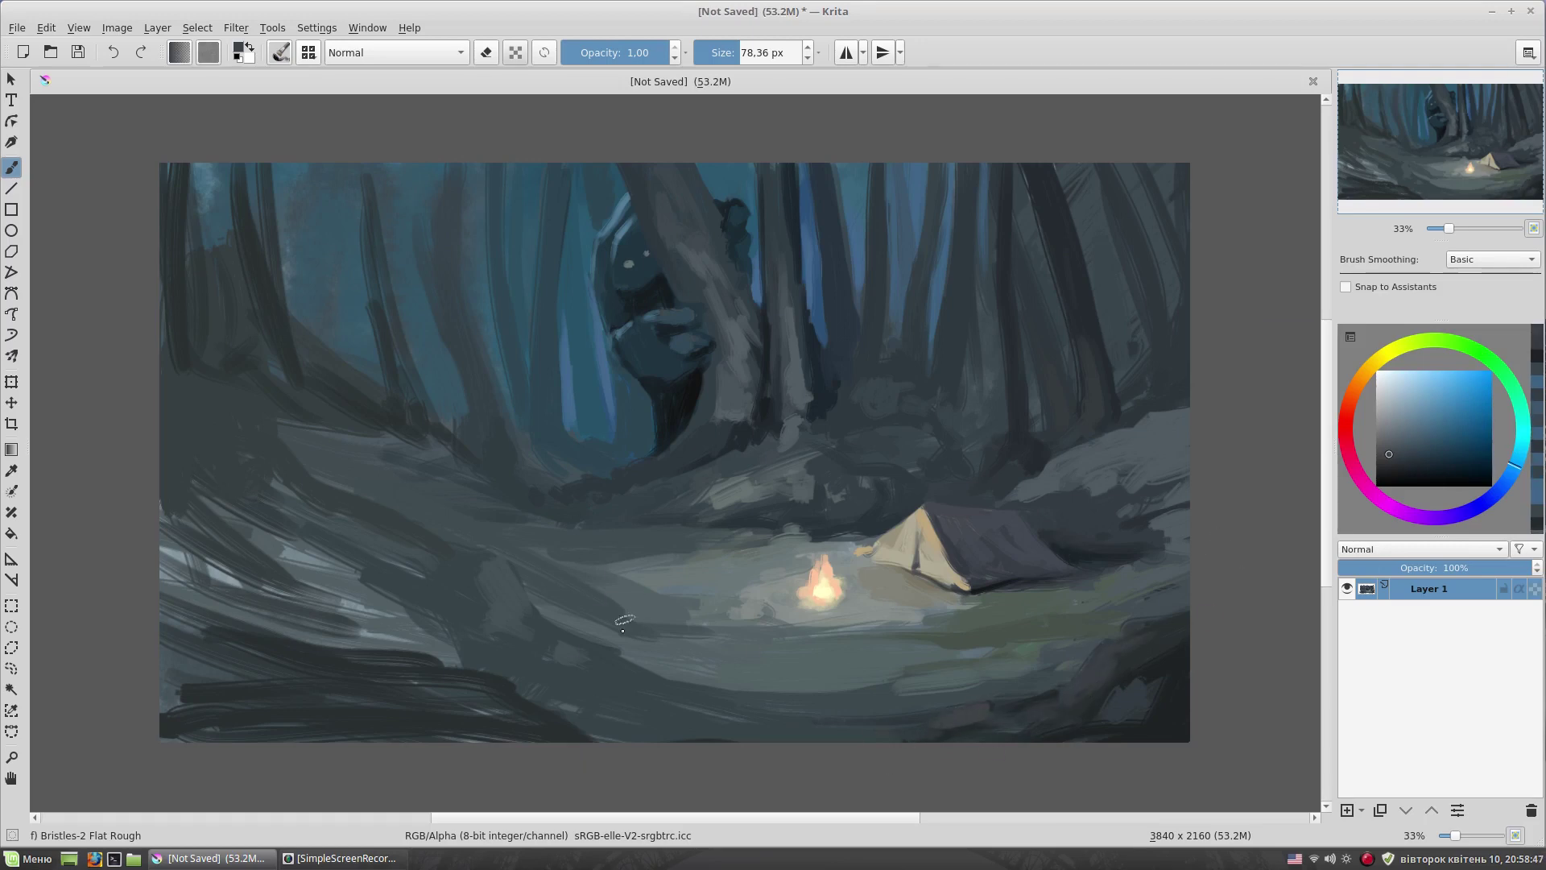
- Sample teal-grey tones and paint a stroke on the ground near the tent
left_click(586, 649, "ctrl")
left_click(589, 615, "ctrl")
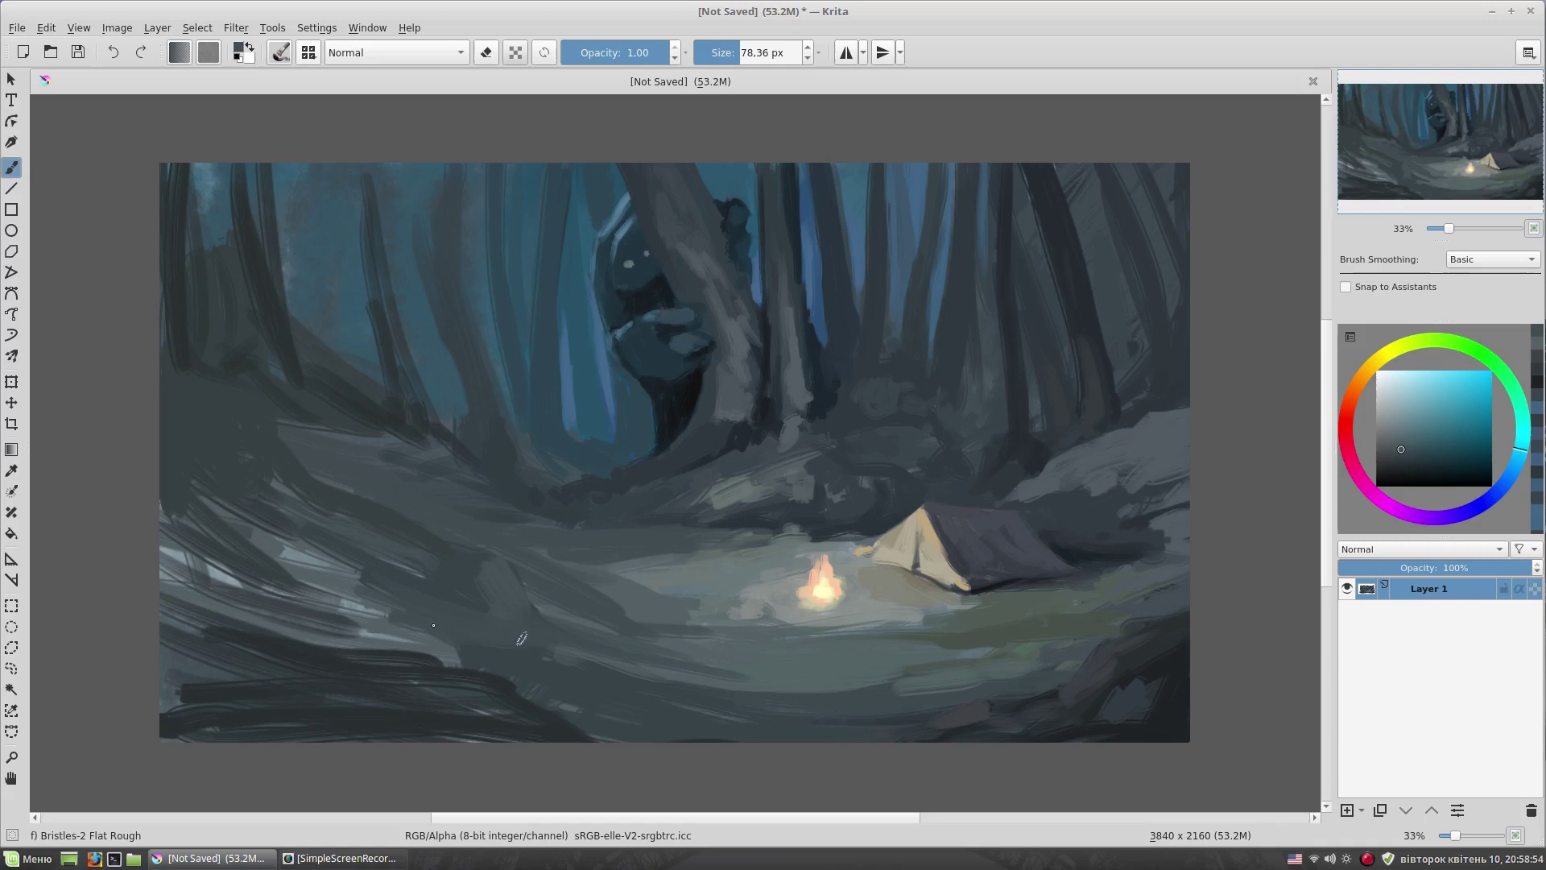
left_click(1104, 644, "ctrl")
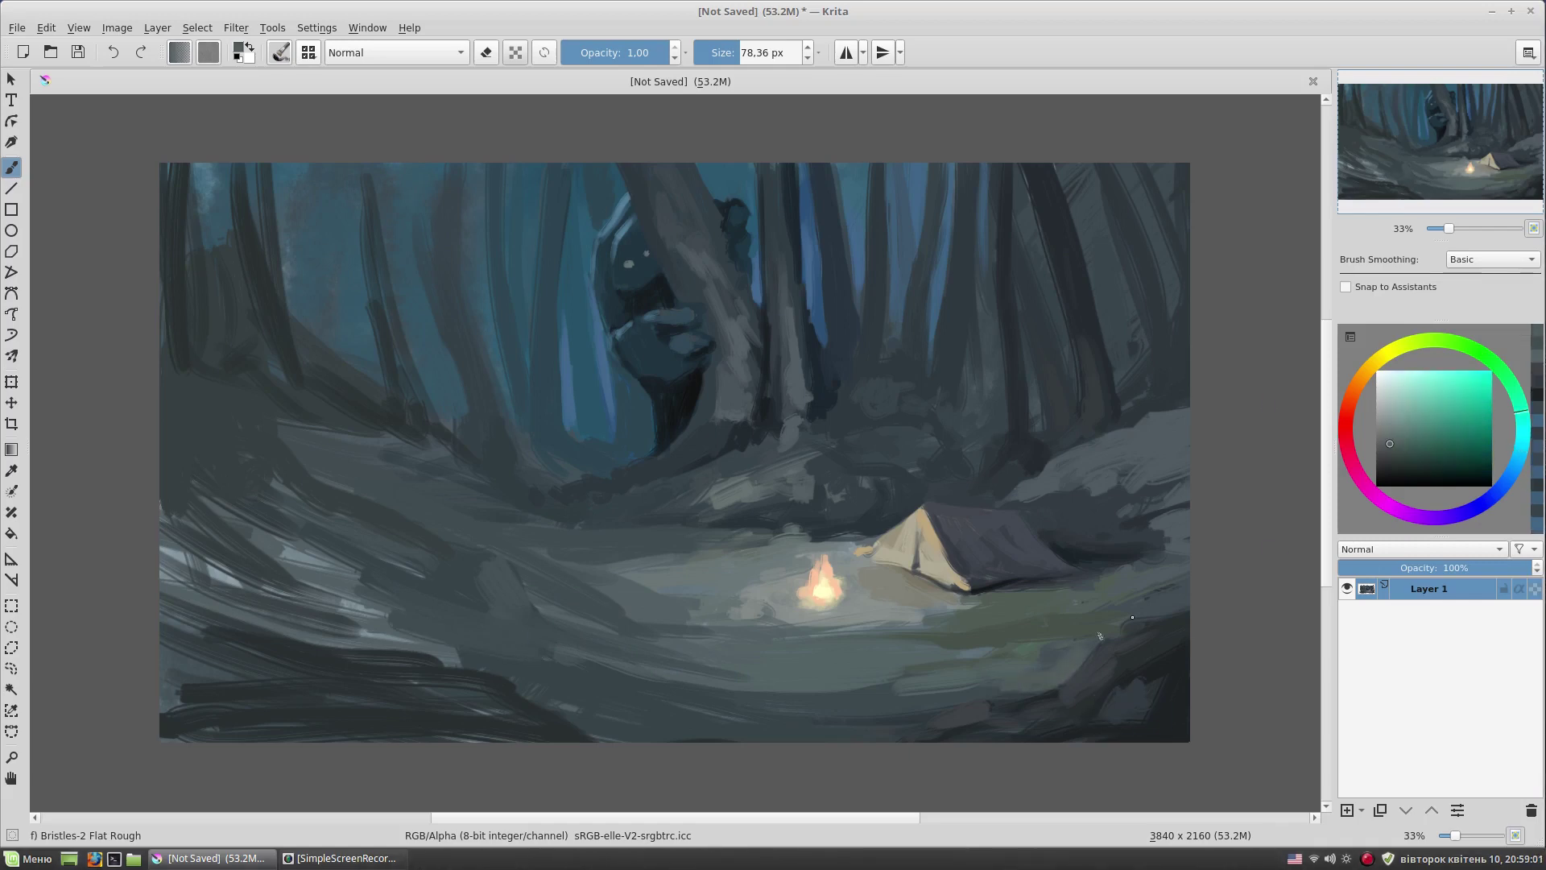
left_click(1168, 628, "ctrl")
key("bracketleft")
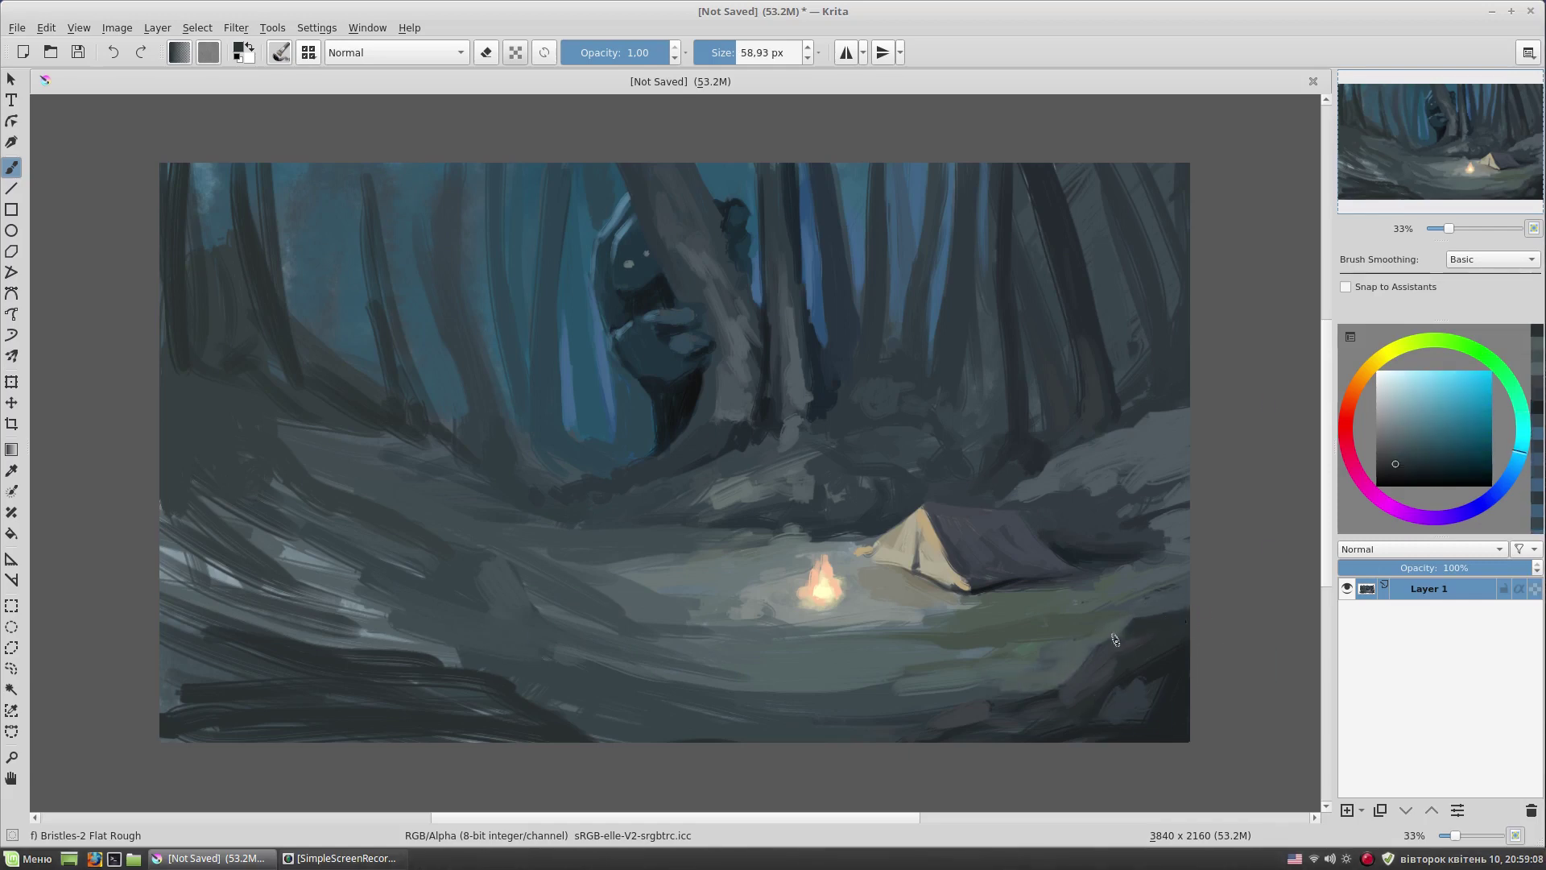
left_click(1079, 604, "ctrl")
left_click(1176, 580, "ctrl")
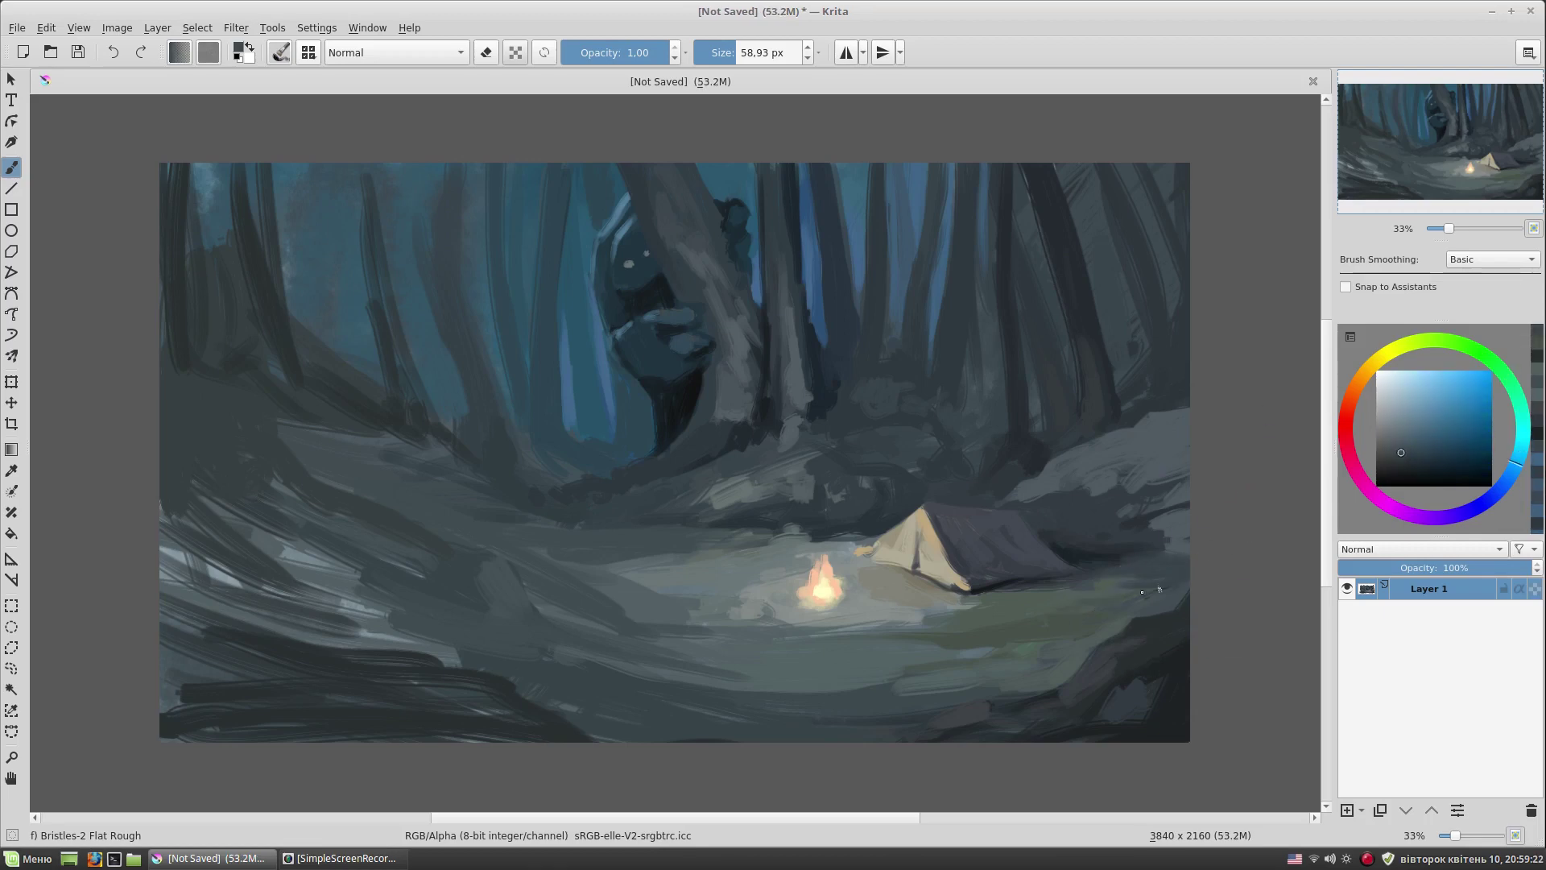
left_click_drag(1083, 600, 1157, 611)
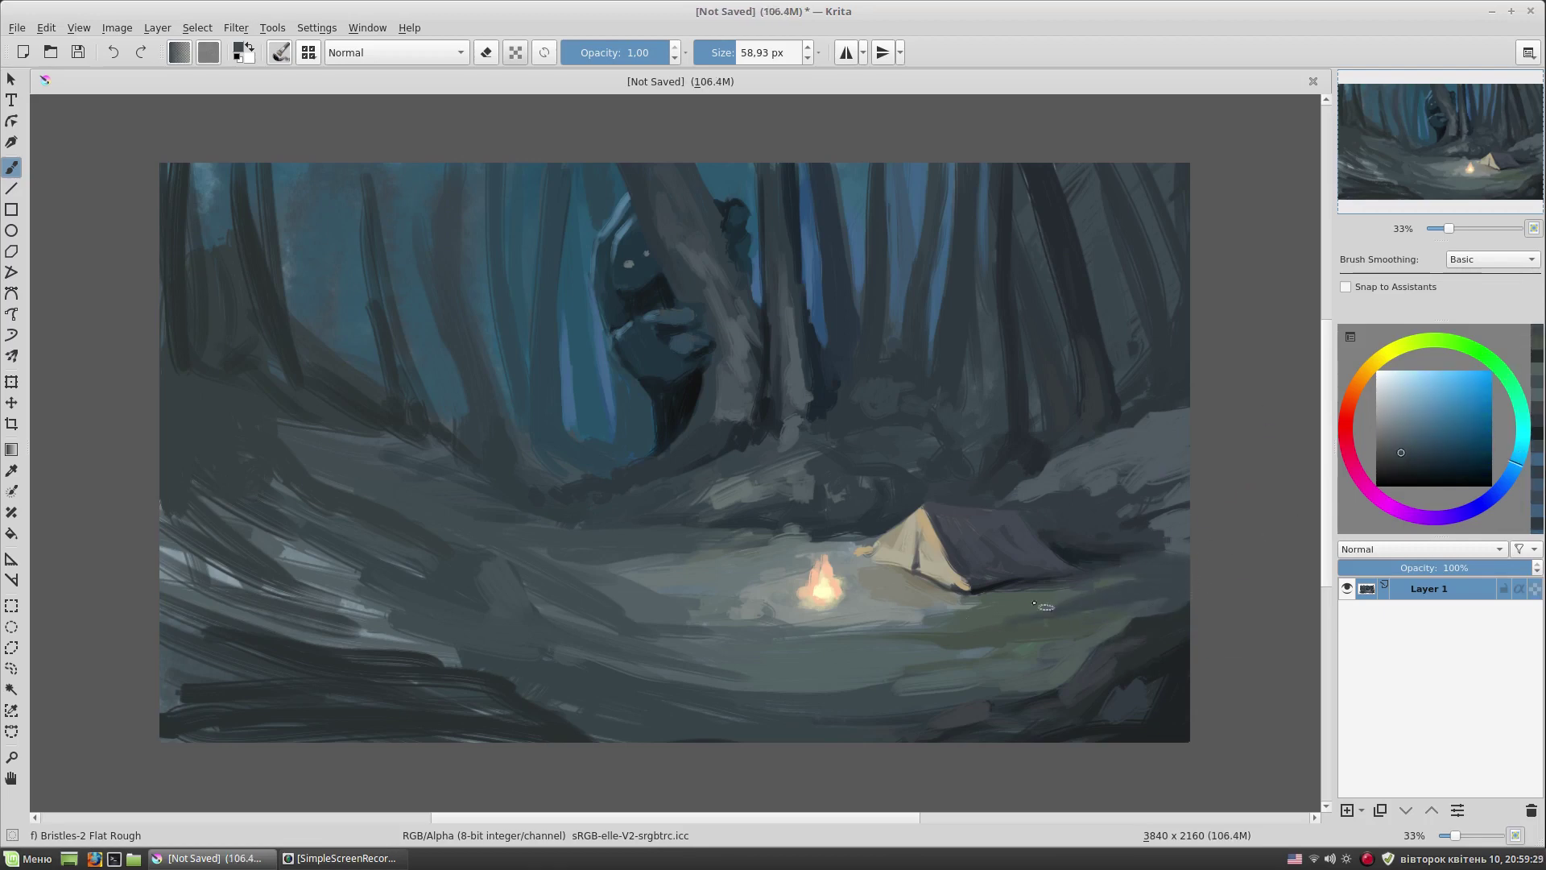
- Paint warm orange light beside the campfire with a finer brush
left_click(991, 652, "ctrl")
left_click_drag(847, 540, 862, 586)
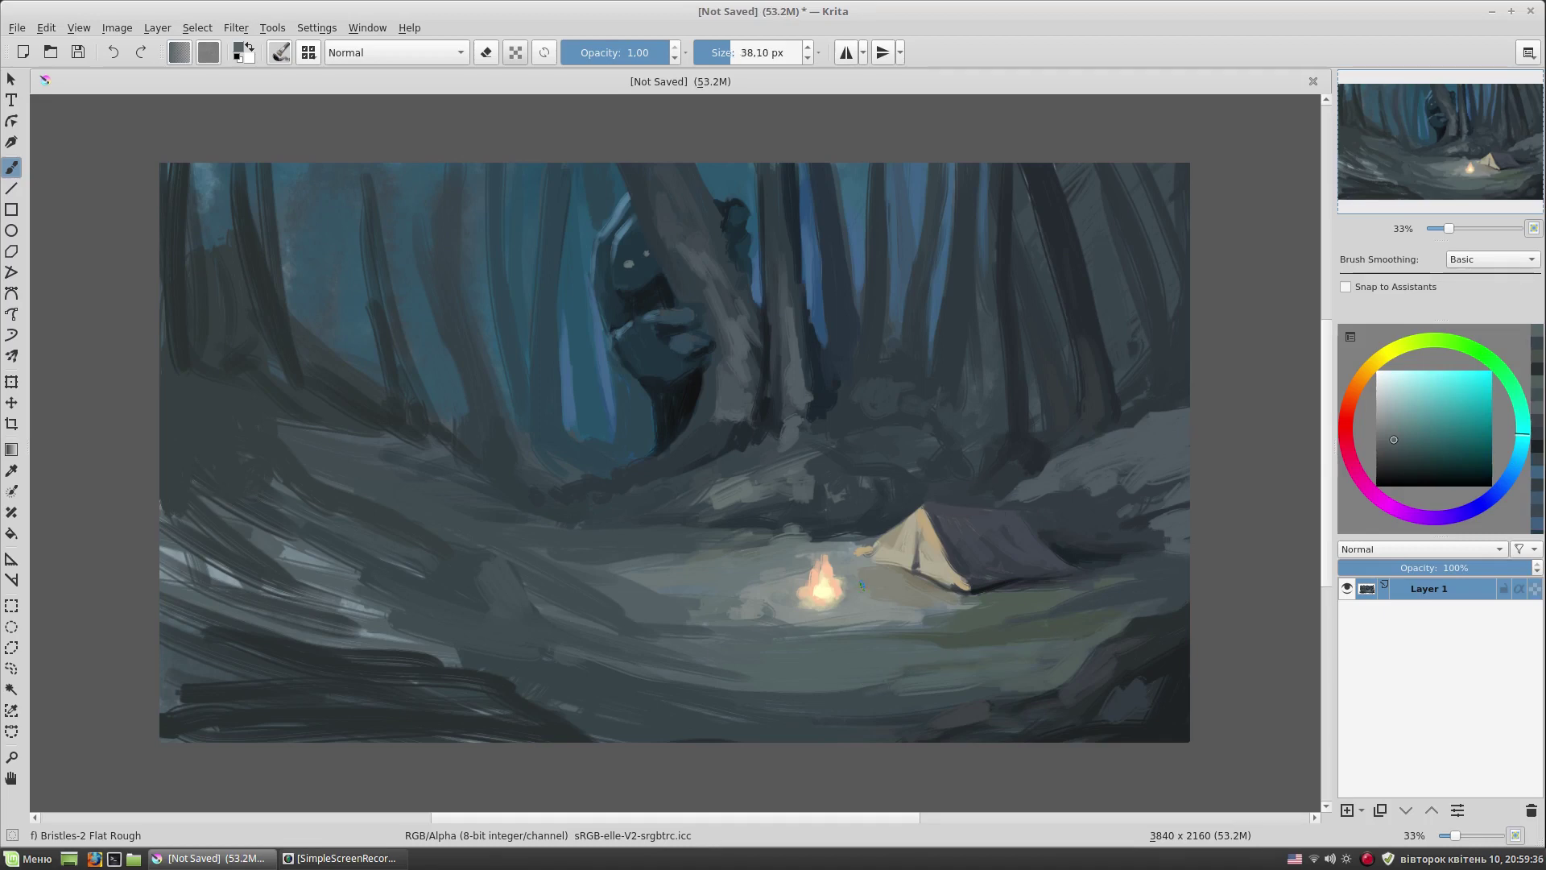
left_click_drag(1352, 465, 1347, 400)
left_click(1404, 420)
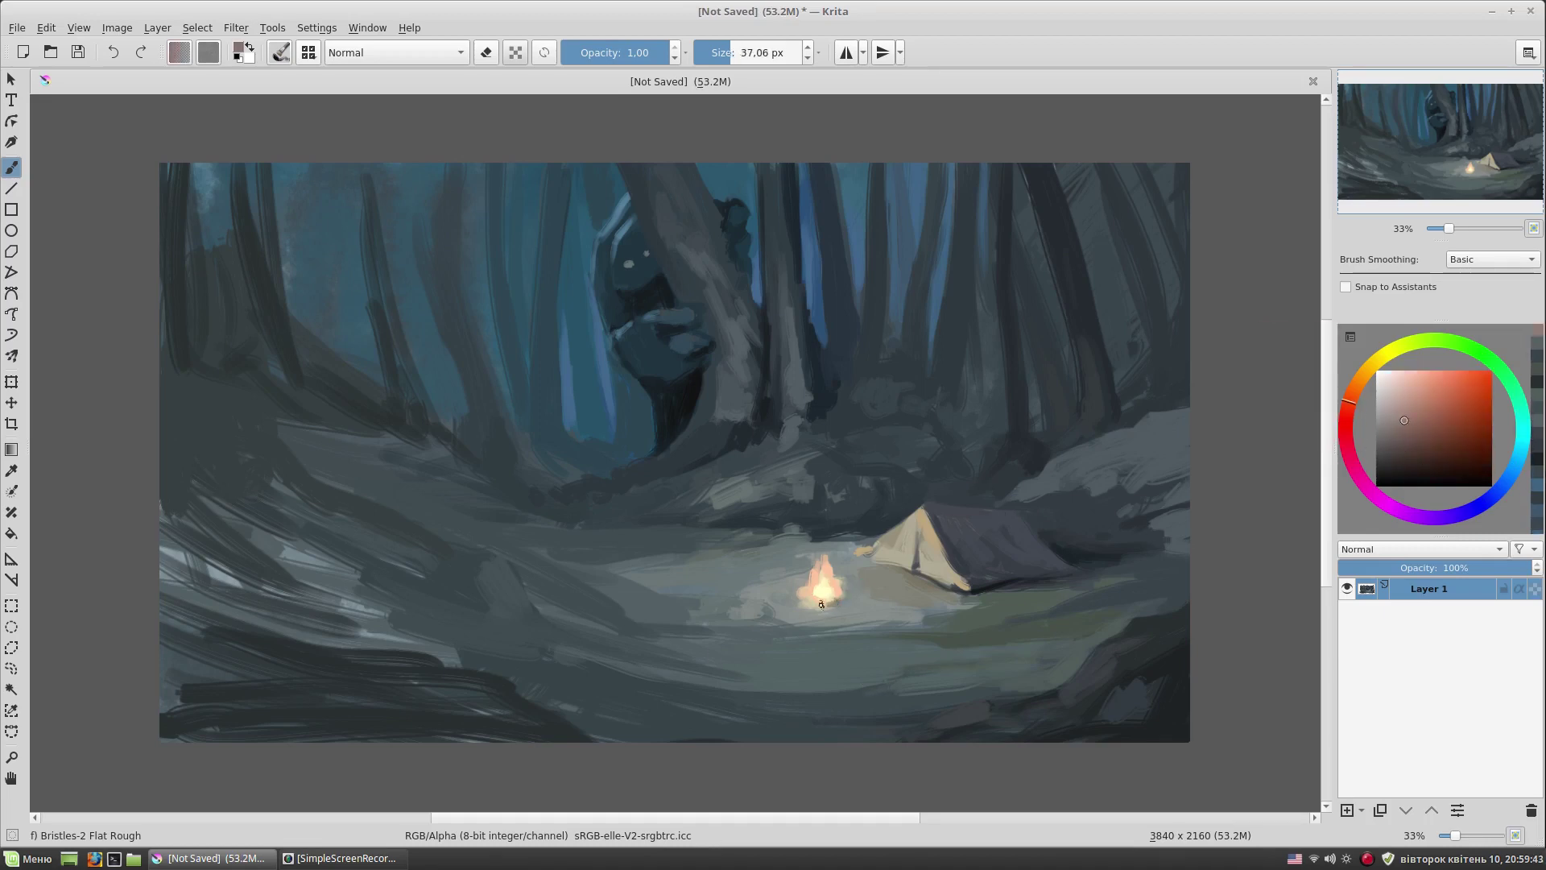
left_click(1387, 394)
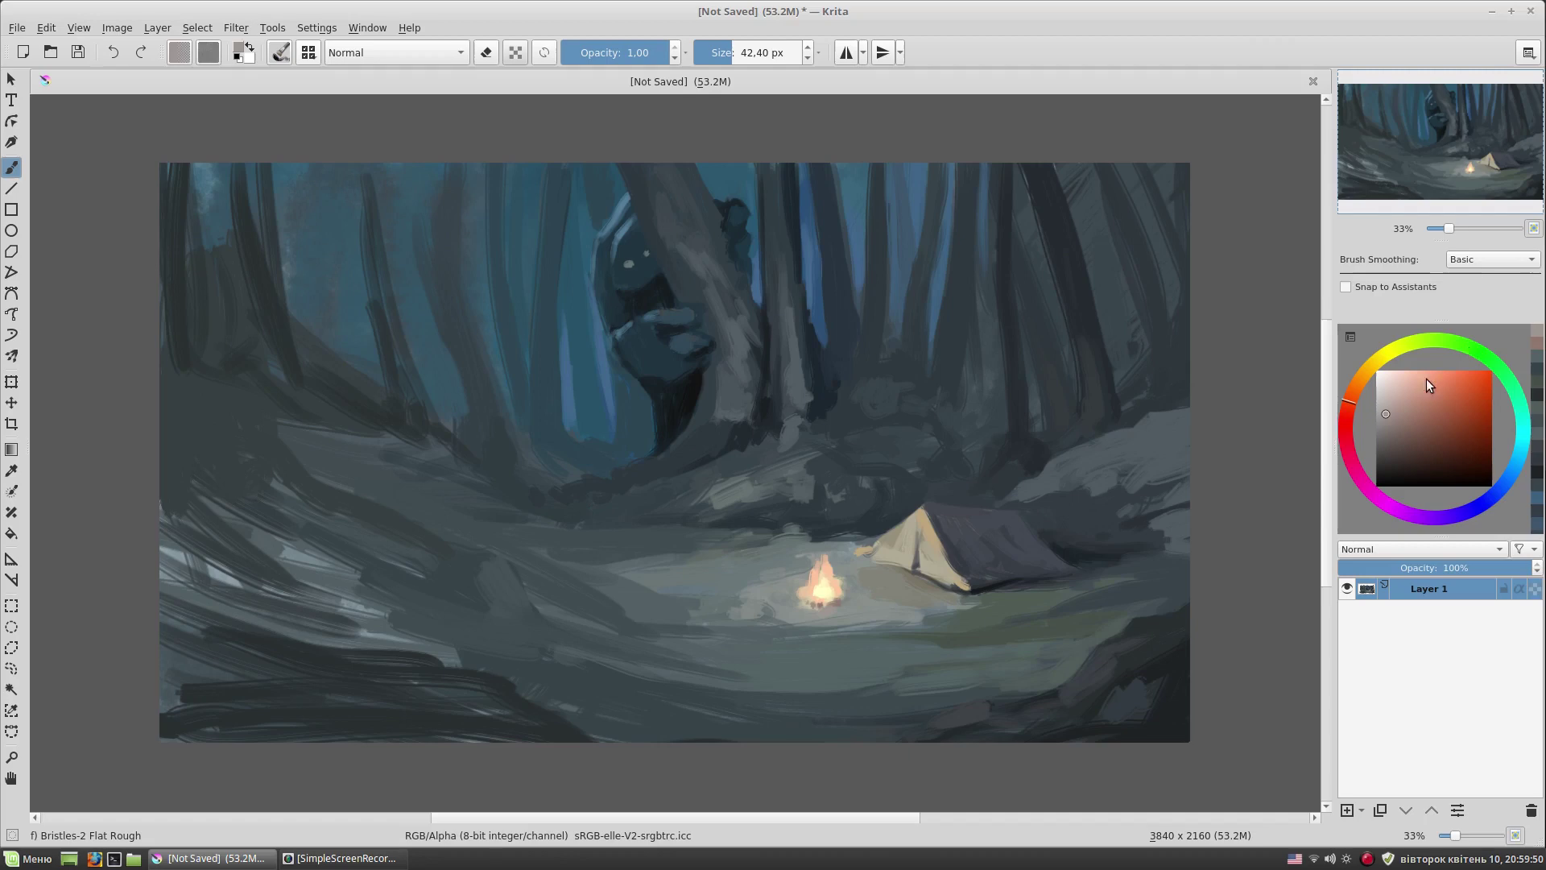
mouse_move(821, 614)
left_mouse_down()
mouse_move(804, 606)
mouse_move(850, 606)
left_mouse_up()
- Resample muted grey-blue, teal-grey and dark cyan tones and enlarge the brush
left_click(891, 567, "ctrl")
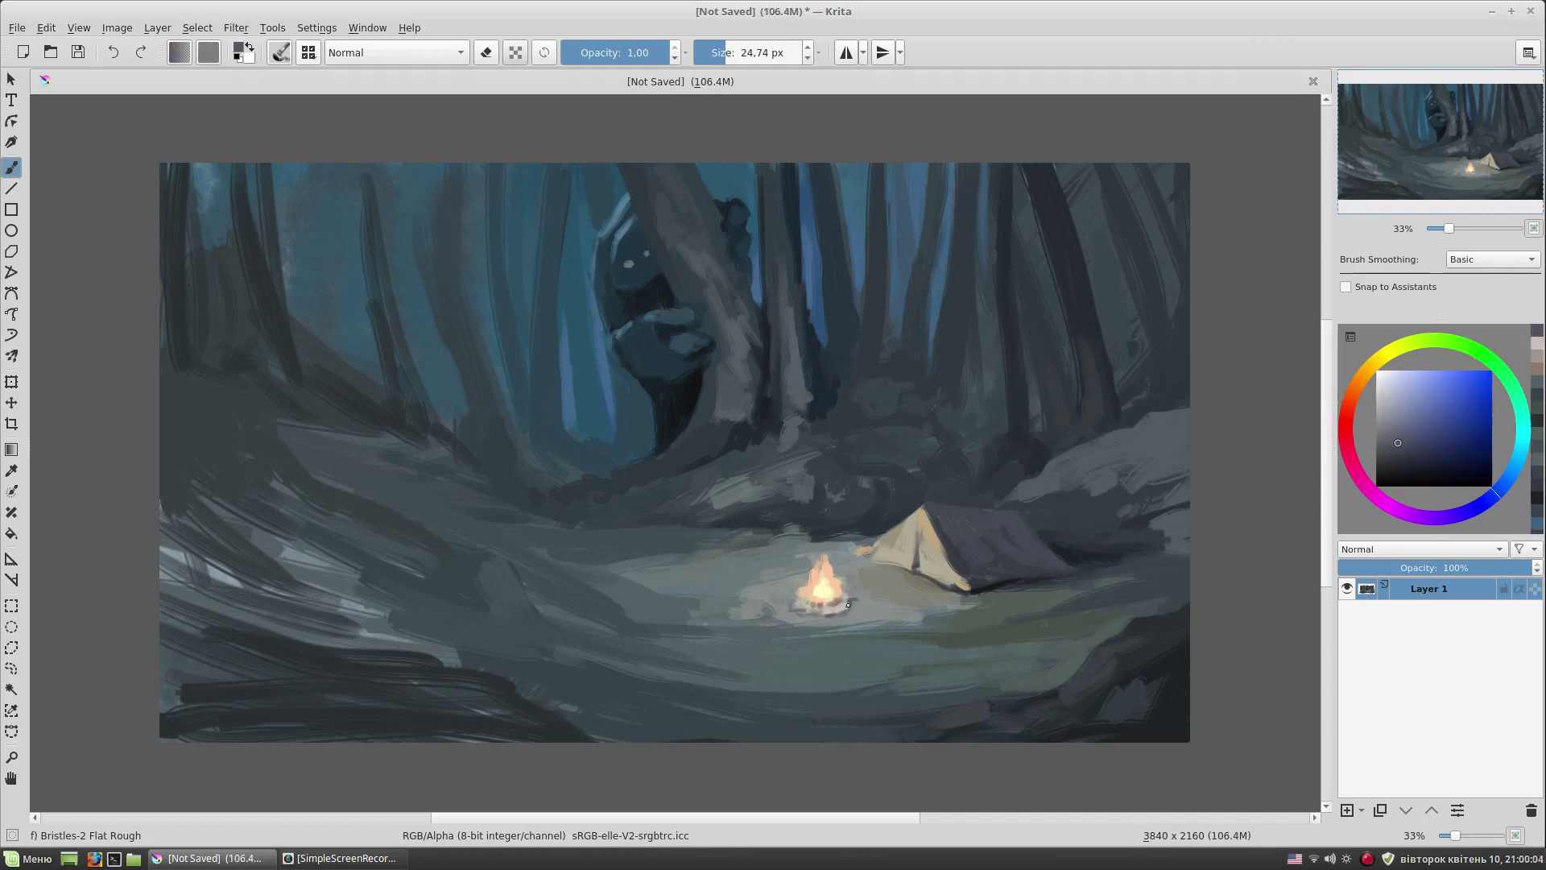
left_click(785, 628, "ctrl")
left_click_drag(621, 606, 669, 600)
left_click(1415, 342)
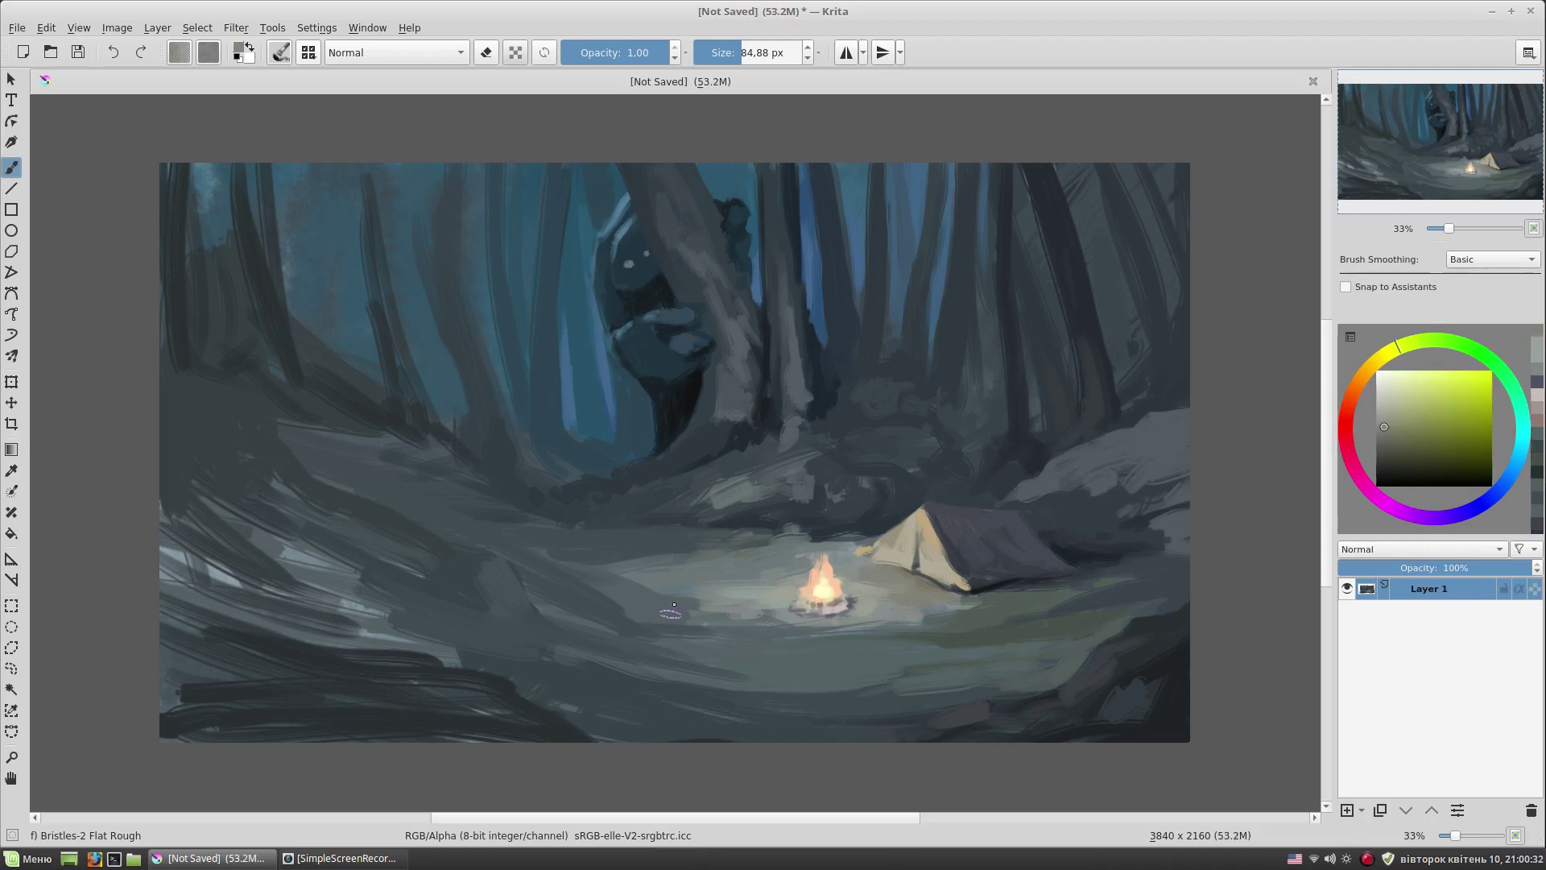
left_click(730, 624, "ctrl")
- Paint dark blue-grey strokes on the left side of the clearing with a smaller brush
left_click(749, 610, "ctrl")
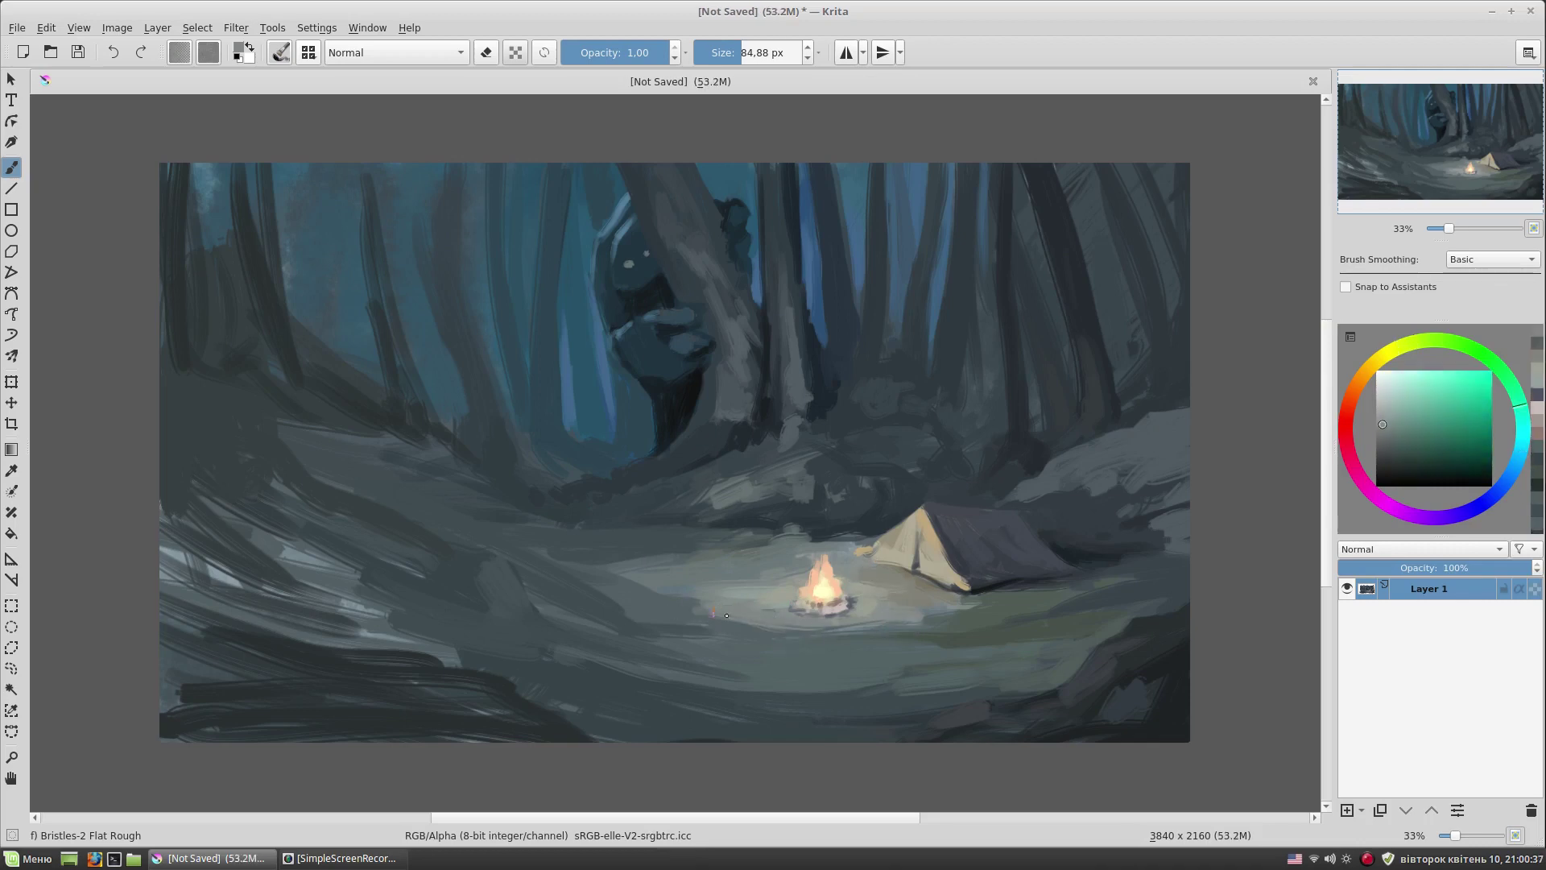
left_click(636, 570, "ctrl")
left_click(699, 499, "ctrl")
left_click_drag(745, 515, 599, 523)
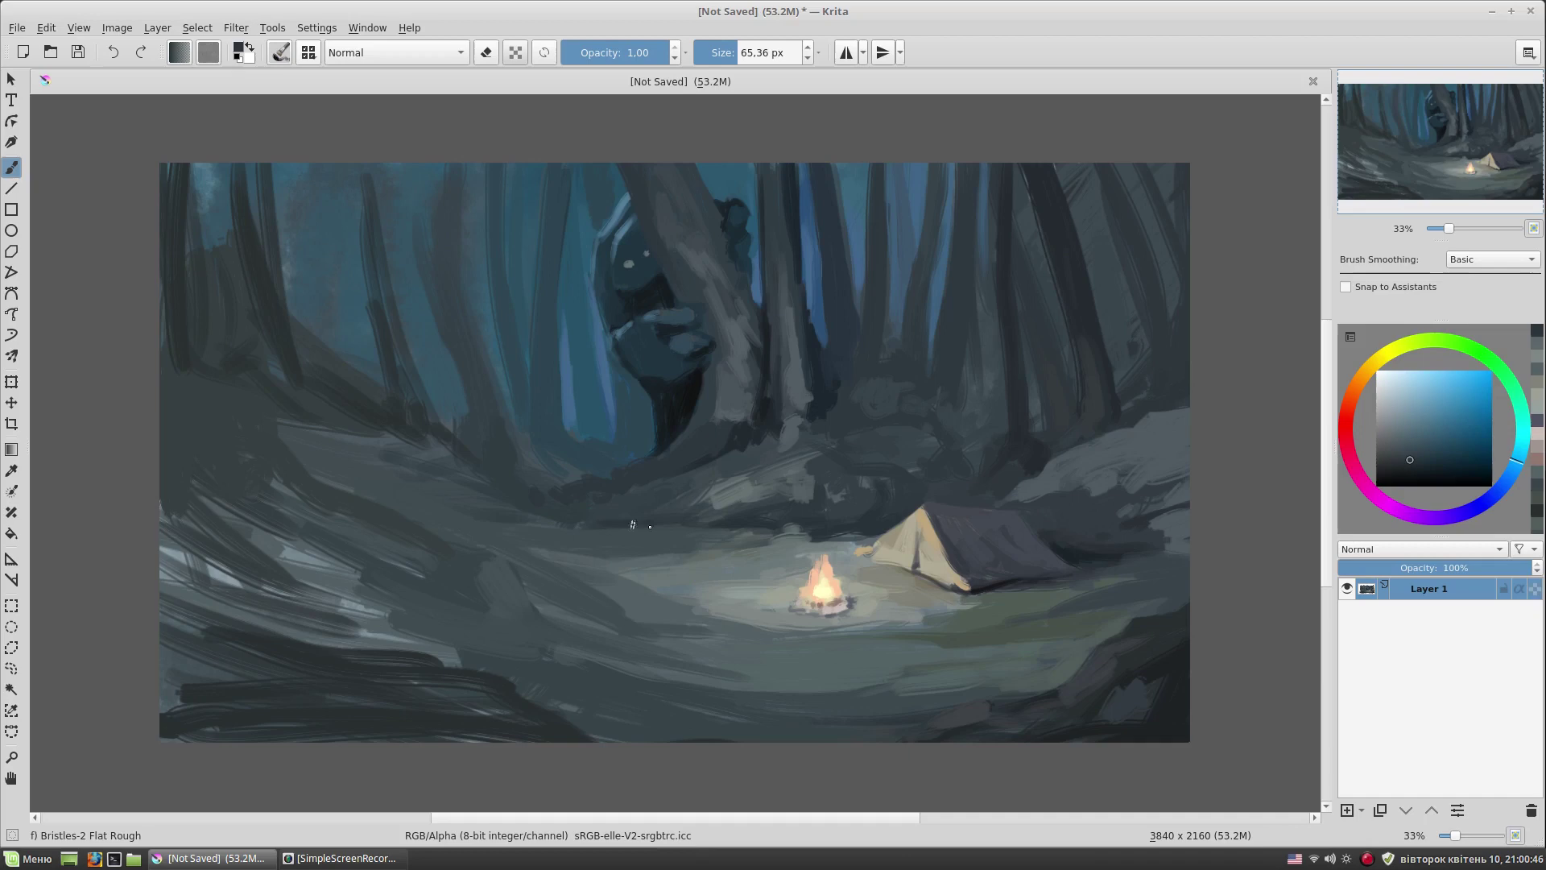
left_click(510, 512, "ctrl")
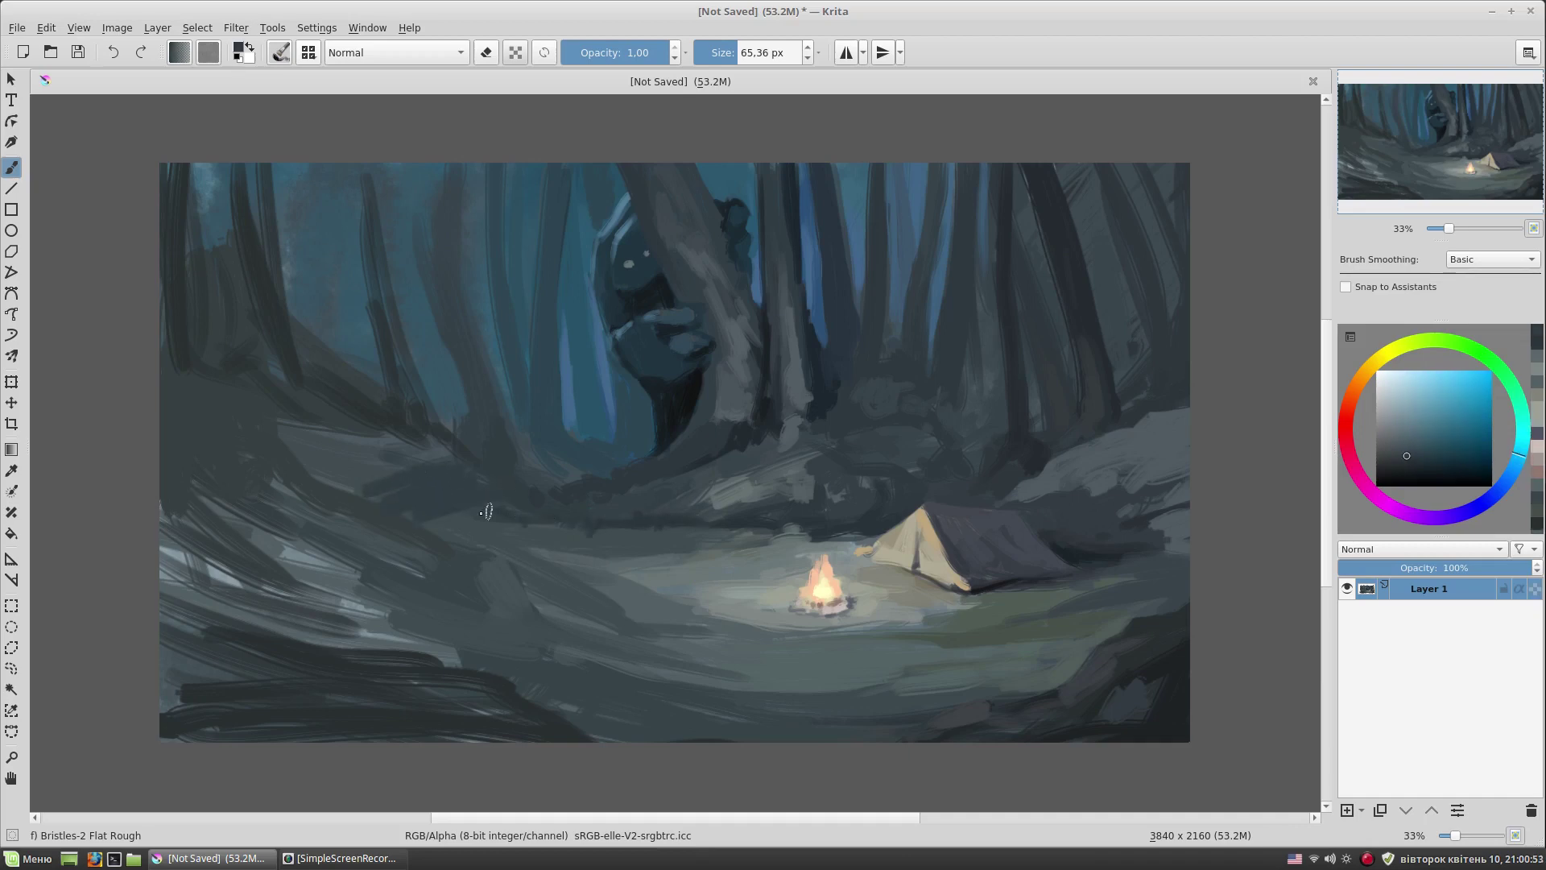
left_click(559, 493, "ctrl")
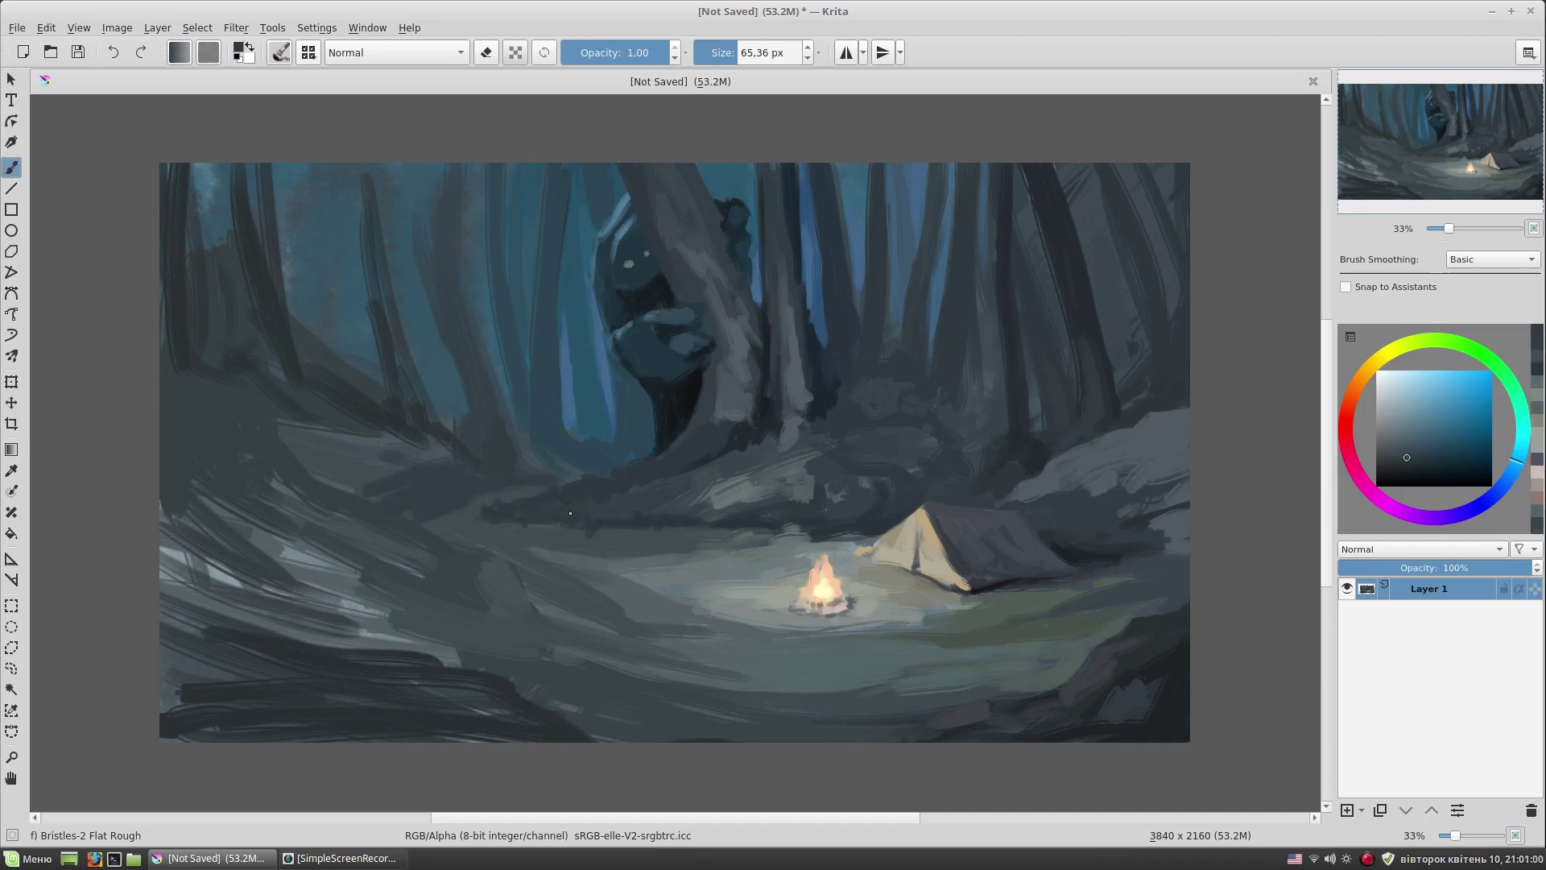
left_click(532, 514, "ctrl")
left_click_drag(306, 475, 451, 451)
left_click(414, 427, "ctrl")
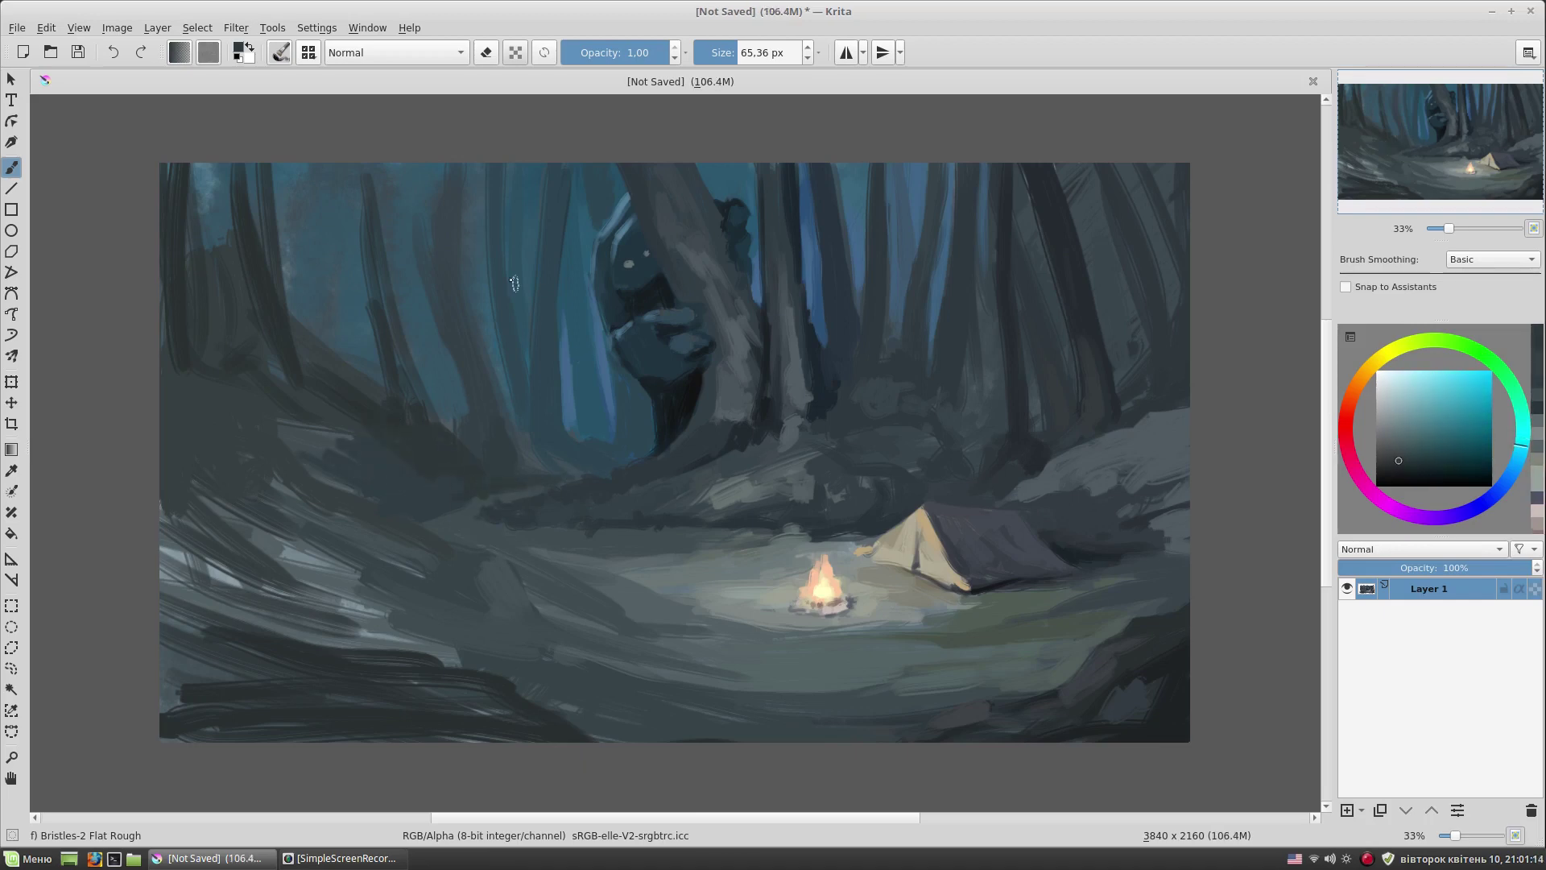
- Sweep dark strokes across the lower-left foreground with an enlarged brush
left_click(479, 402, "ctrl")
left_click(439, 384, "ctrl")
key("bracketright")
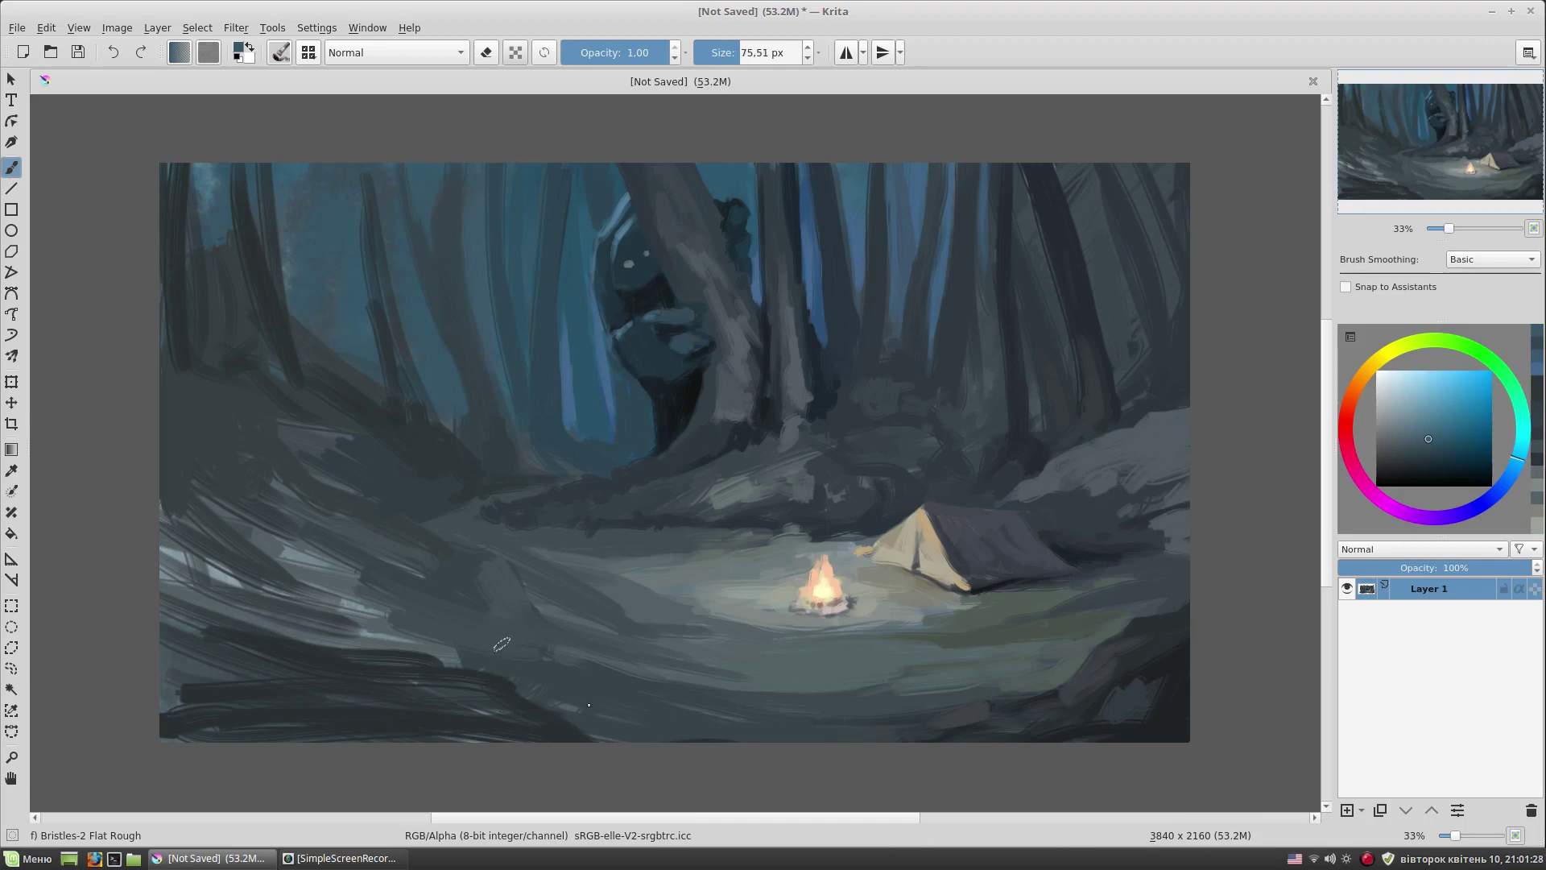
left_click(475, 699, "ctrl")
mouse_move(170, 488)
left_mouse_down()
mouse_move(330, 567)
mouse_move(435, 652)
left_mouse_up()
key("bracketright")
key("bracketright")
key("bracketright")
left_click_drag(165, 495, 270, 676)
- Layer grey-blue, lighter and darker strokes over the lower left and its lower edge
left_click_drag(196, 631, 378, 523)
left_click(314, 592, "ctrl")
left_click_drag(322, 596, 217, 499)
left_click_drag(433, 672, 515, 717)
left_click(363, 604, "ctrl")
left_click_drag(339, 604, 399, 644)
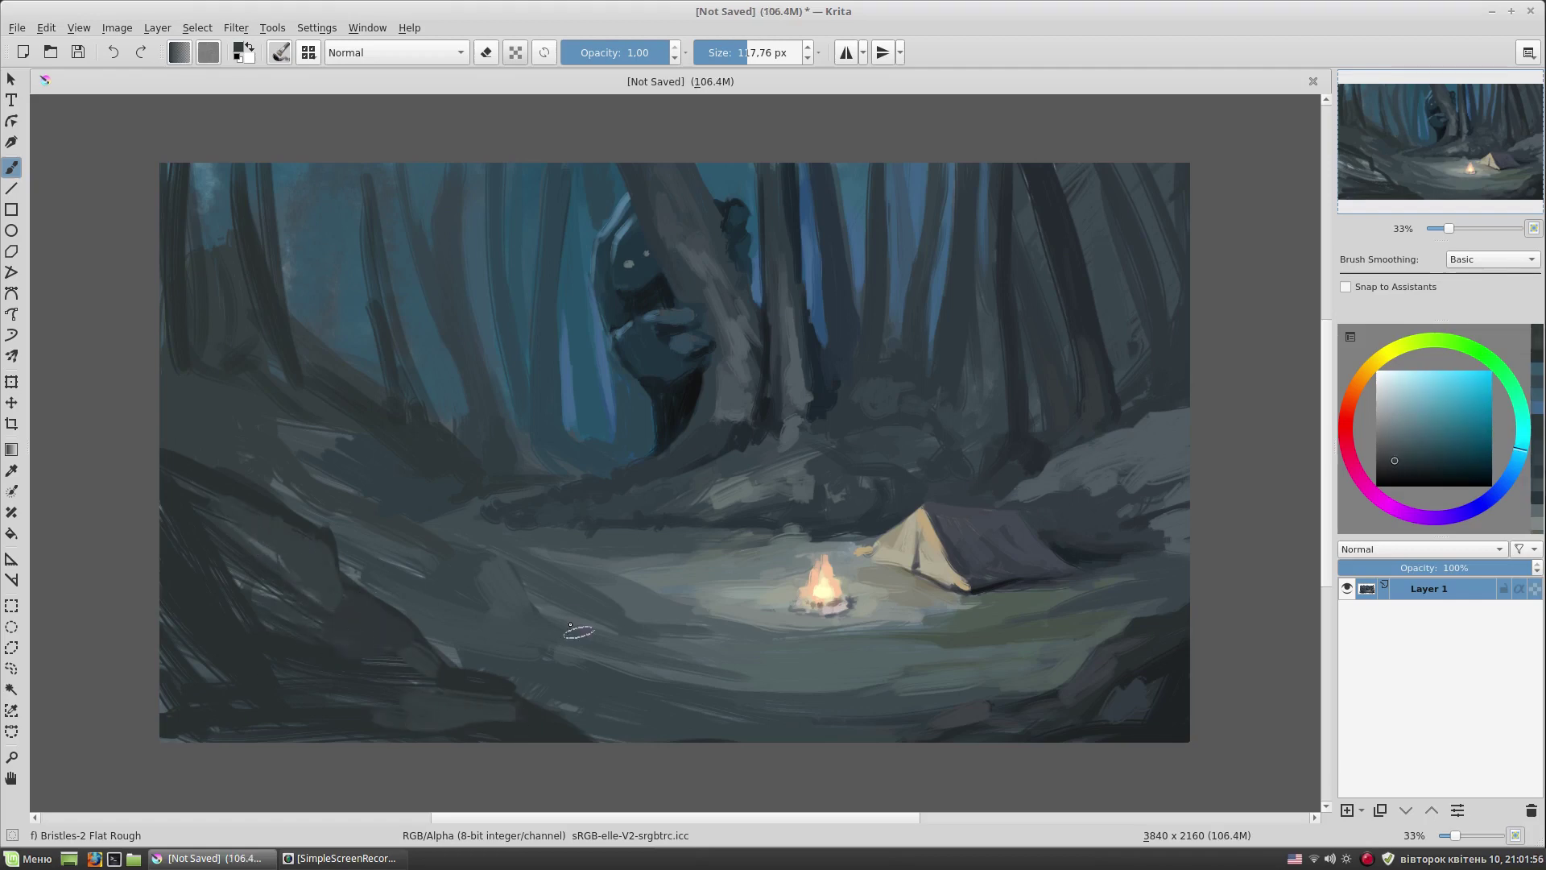
- With a smaller brush and a sampled dark colour, outline the left foreground rock
key("bracketleft")
key("bracketleft")
key("bracketleft")
left_click(632, 721, "ctrl")
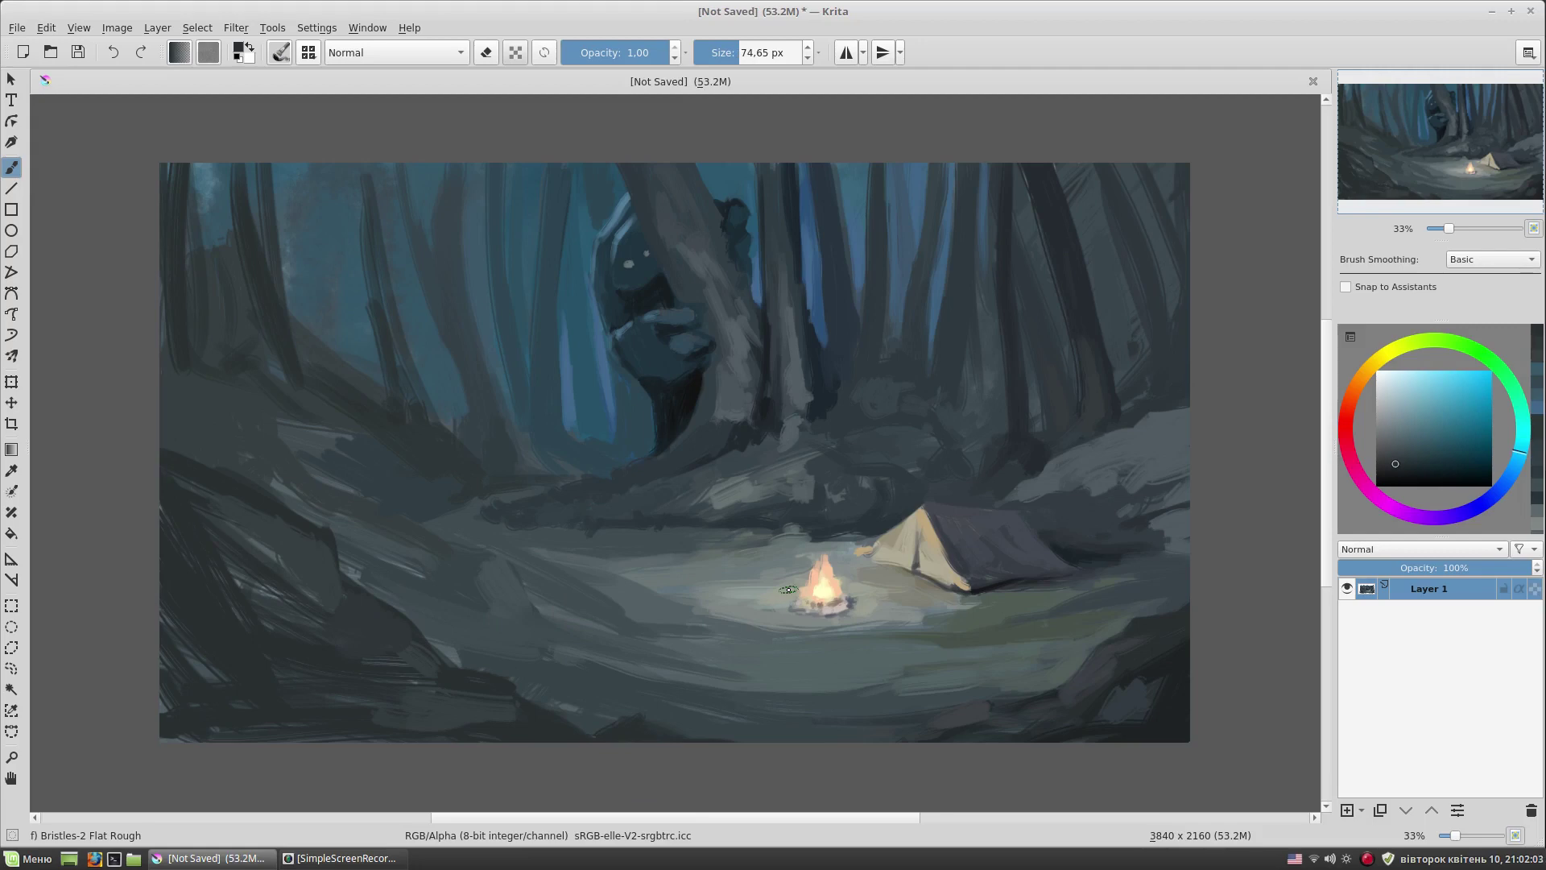
left_click_drag(342, 580, 311, 600)
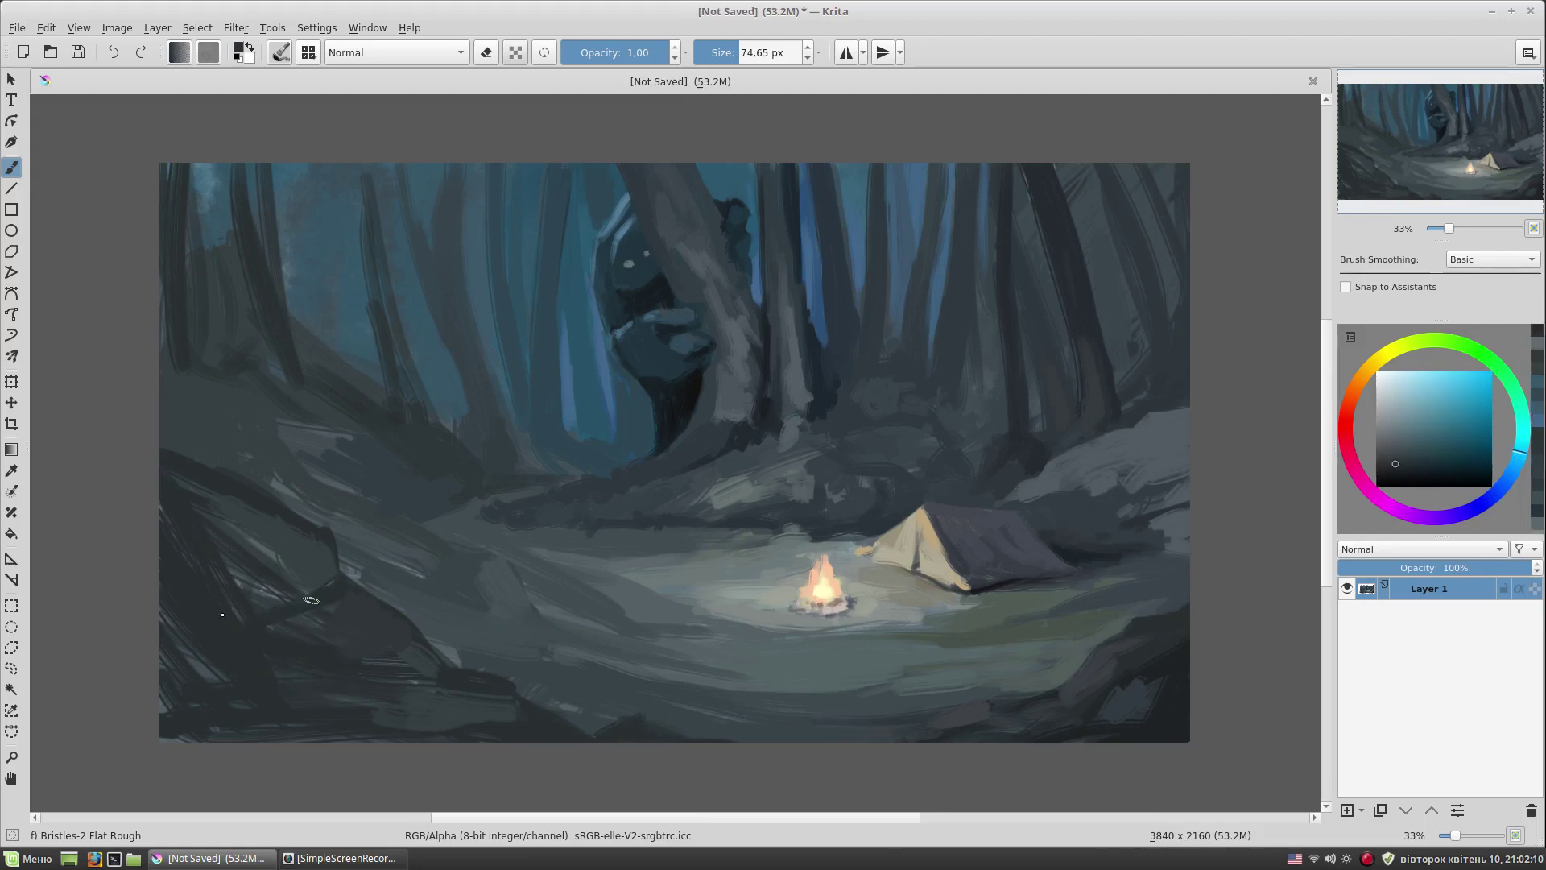
left_click_drag(338, 549, 330, 596)
left_click_drag(297, 531, 254, 608)
- With a larger brush, add dark strokes around the left rock and a lighter sampled stroke over it
key("bracketright")
left_click_drag(194, 503, 276, 569)
left_click(276, 569, "ctrl")
left_click_drag(185, 523, 274, 579)
- Sample lighter rock tones and paint lighter strokes across the lower-left rocks
key("bracketleft")
key("bracketleft")
left_click(456, 616, "ctrl")
key("bracketleft")
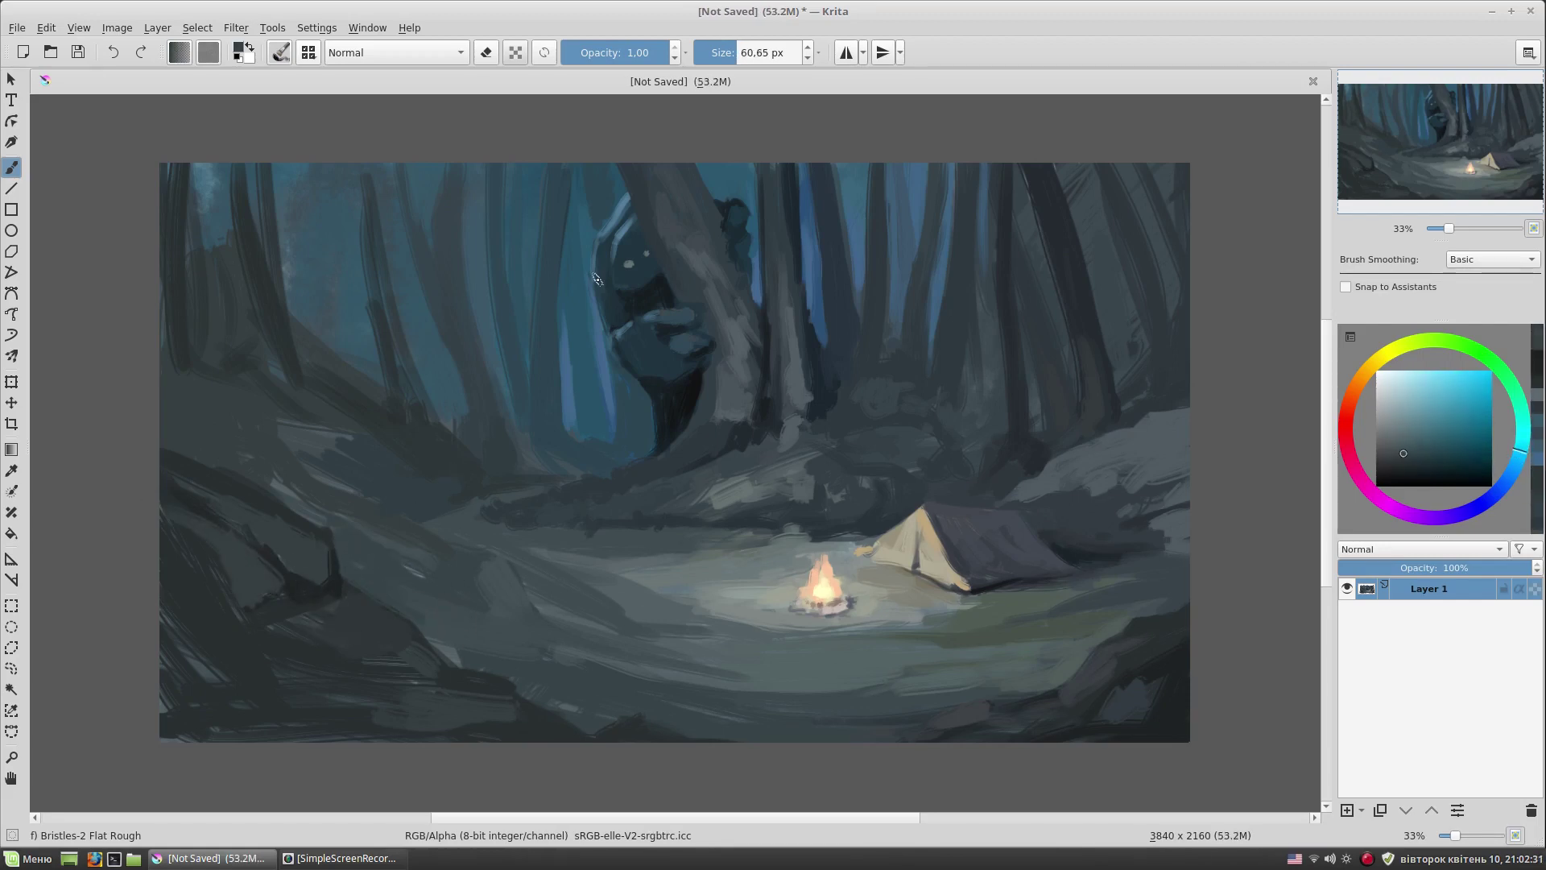
left_click(328, 581, "ctrl")
key("bracketright")
left_click(274, 633, "ctrl")
left_click_drag(289, 620, 215, 662)
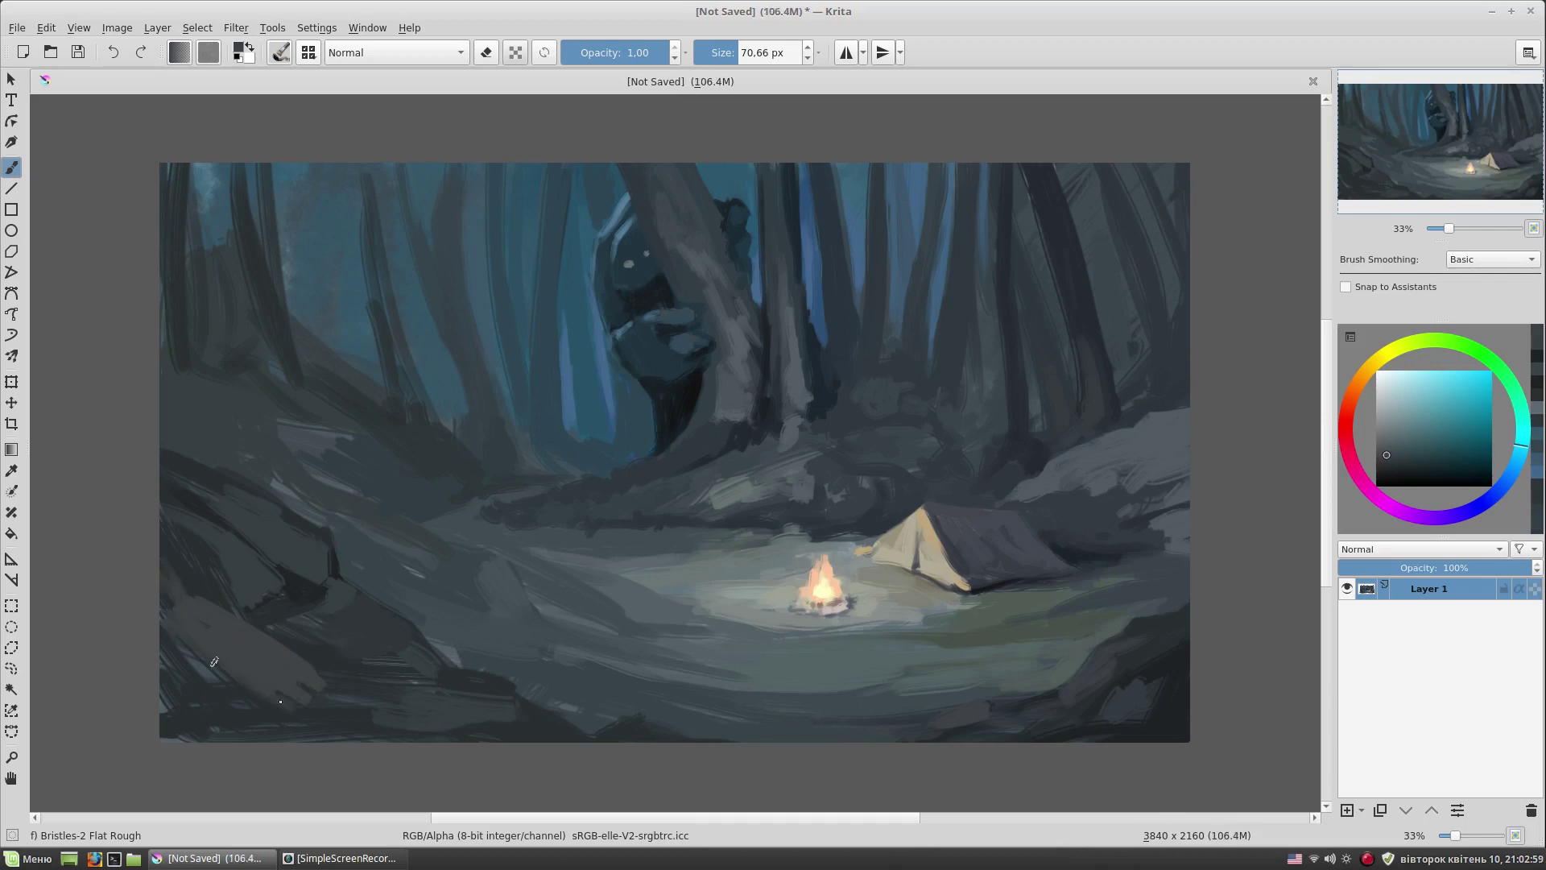
- Sample several grey-blue tones from the lower-left canvas while resizing the brush
key("bracketright")
left_click(306, 645, "ctrl")
left_click(324, 674, "ctrl")
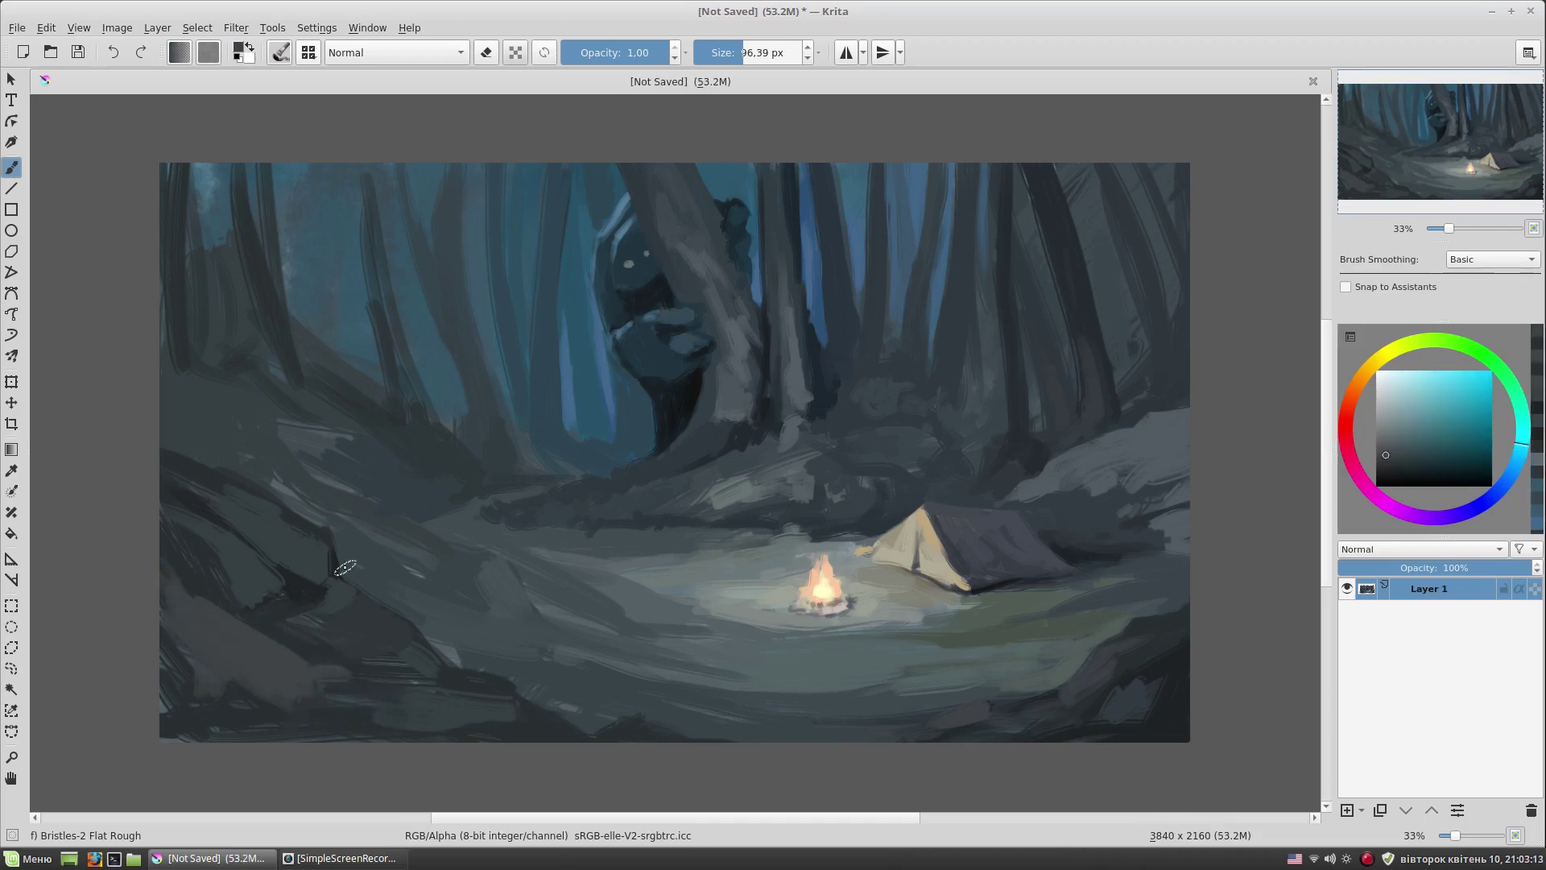
left_click(435, 637, "ctrl")
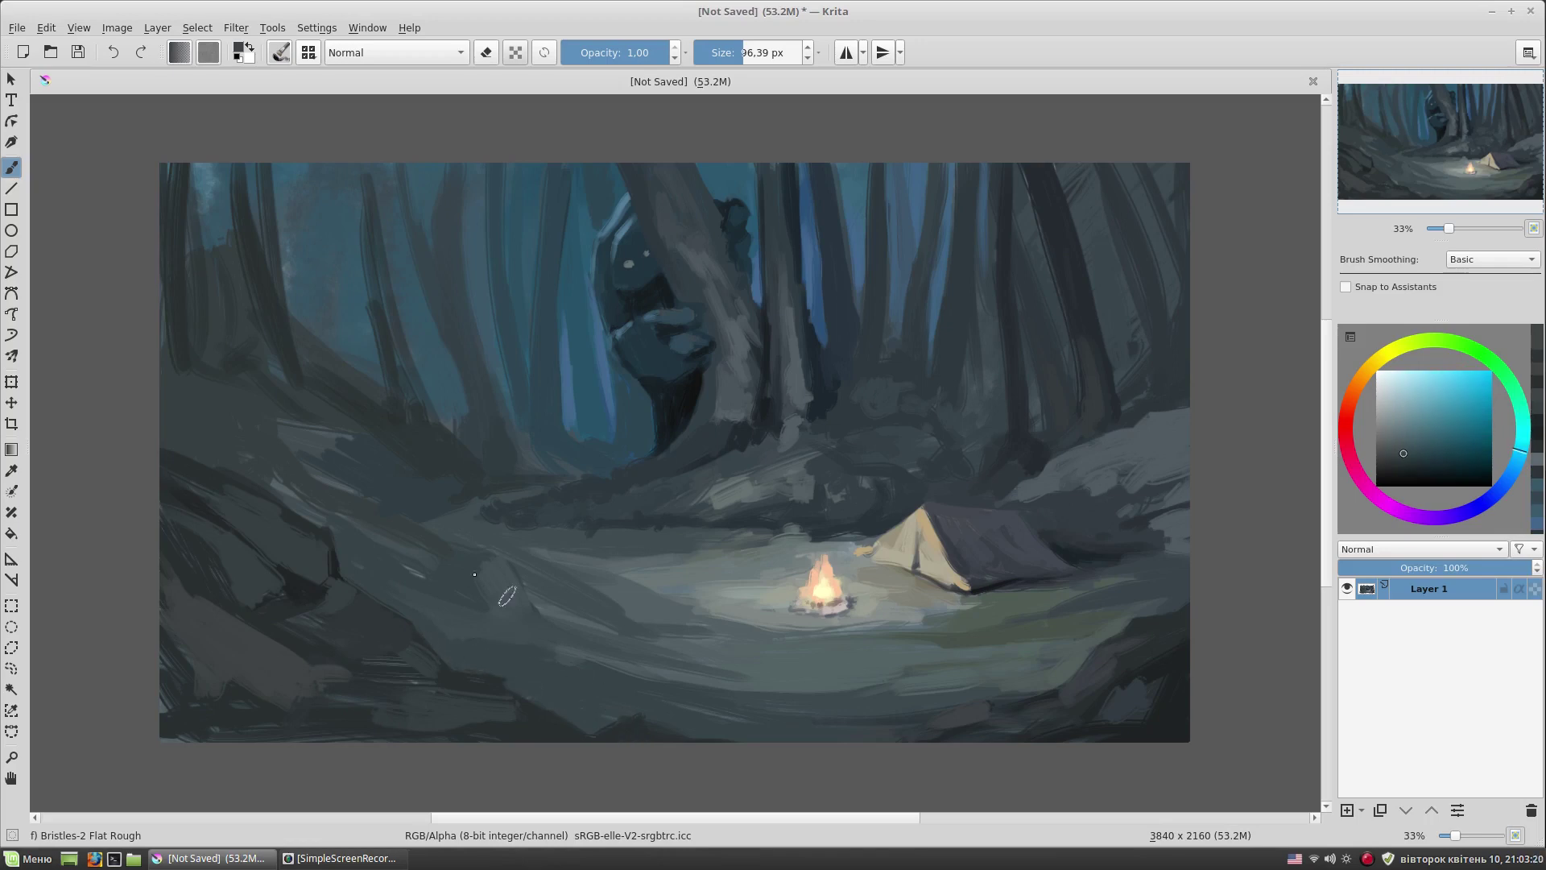
key("bracketleft")
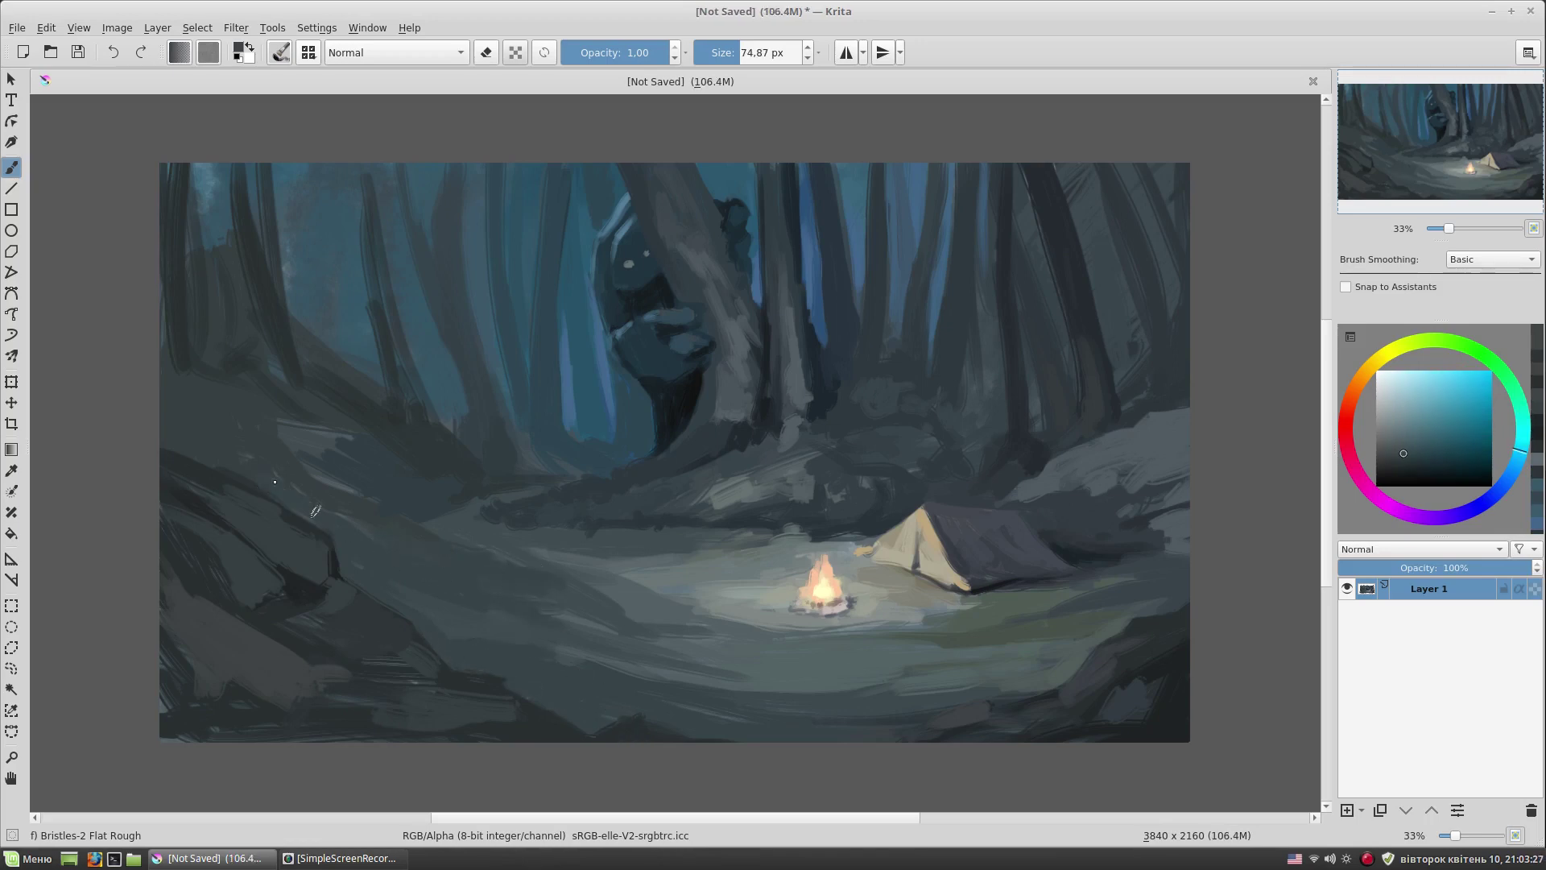
- Paint dark sampled strokes across the left slope with a larger brush
left_click(287, 505, "ctrl")
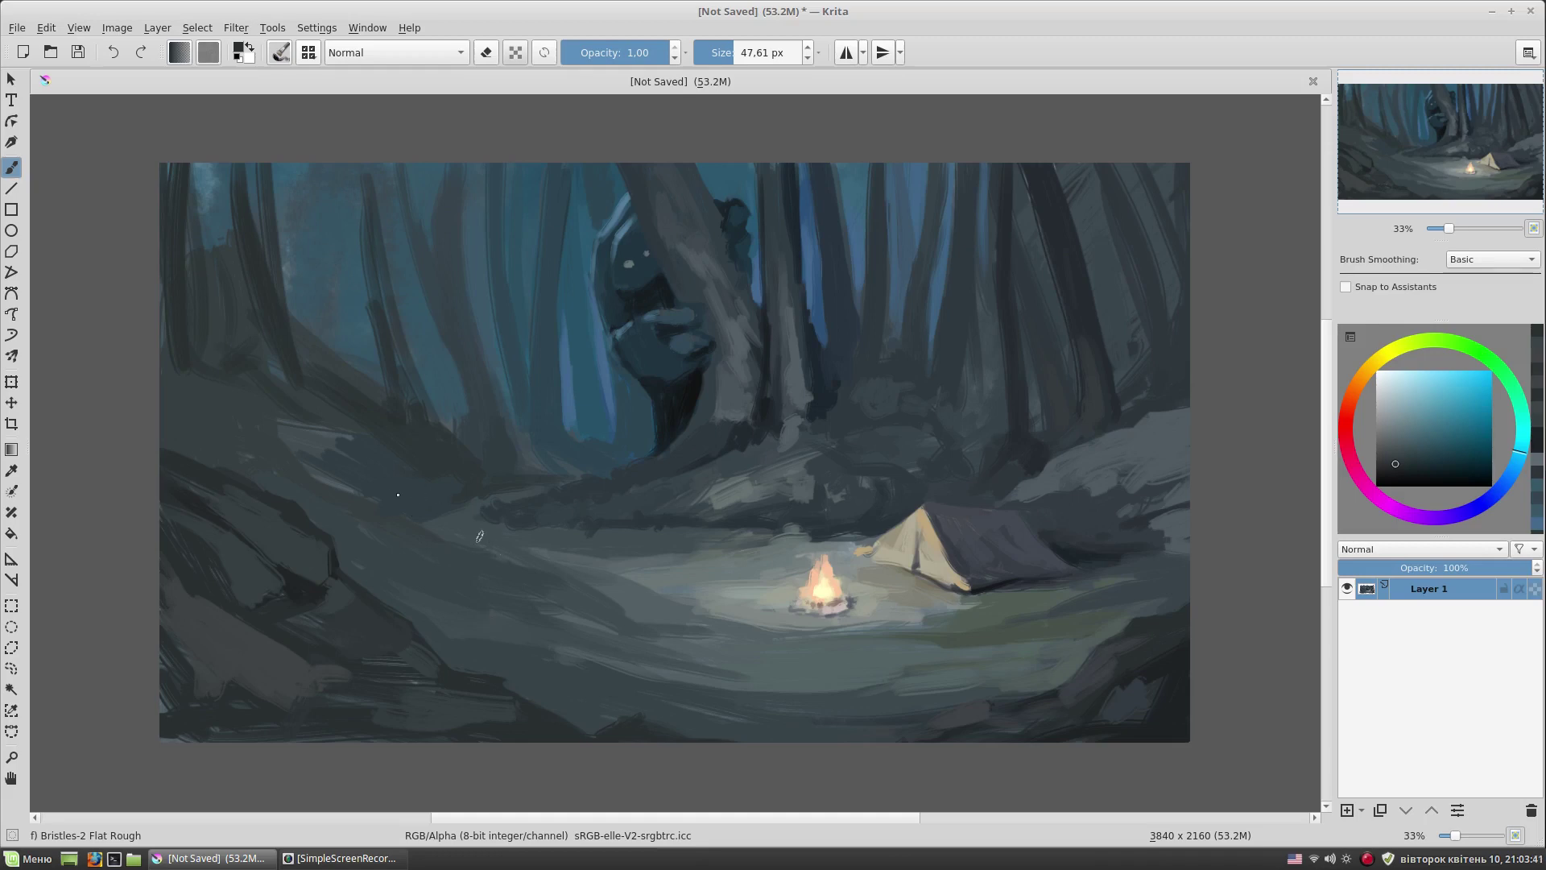
key("bracketright")
left_click(360, 480, "ctrl")
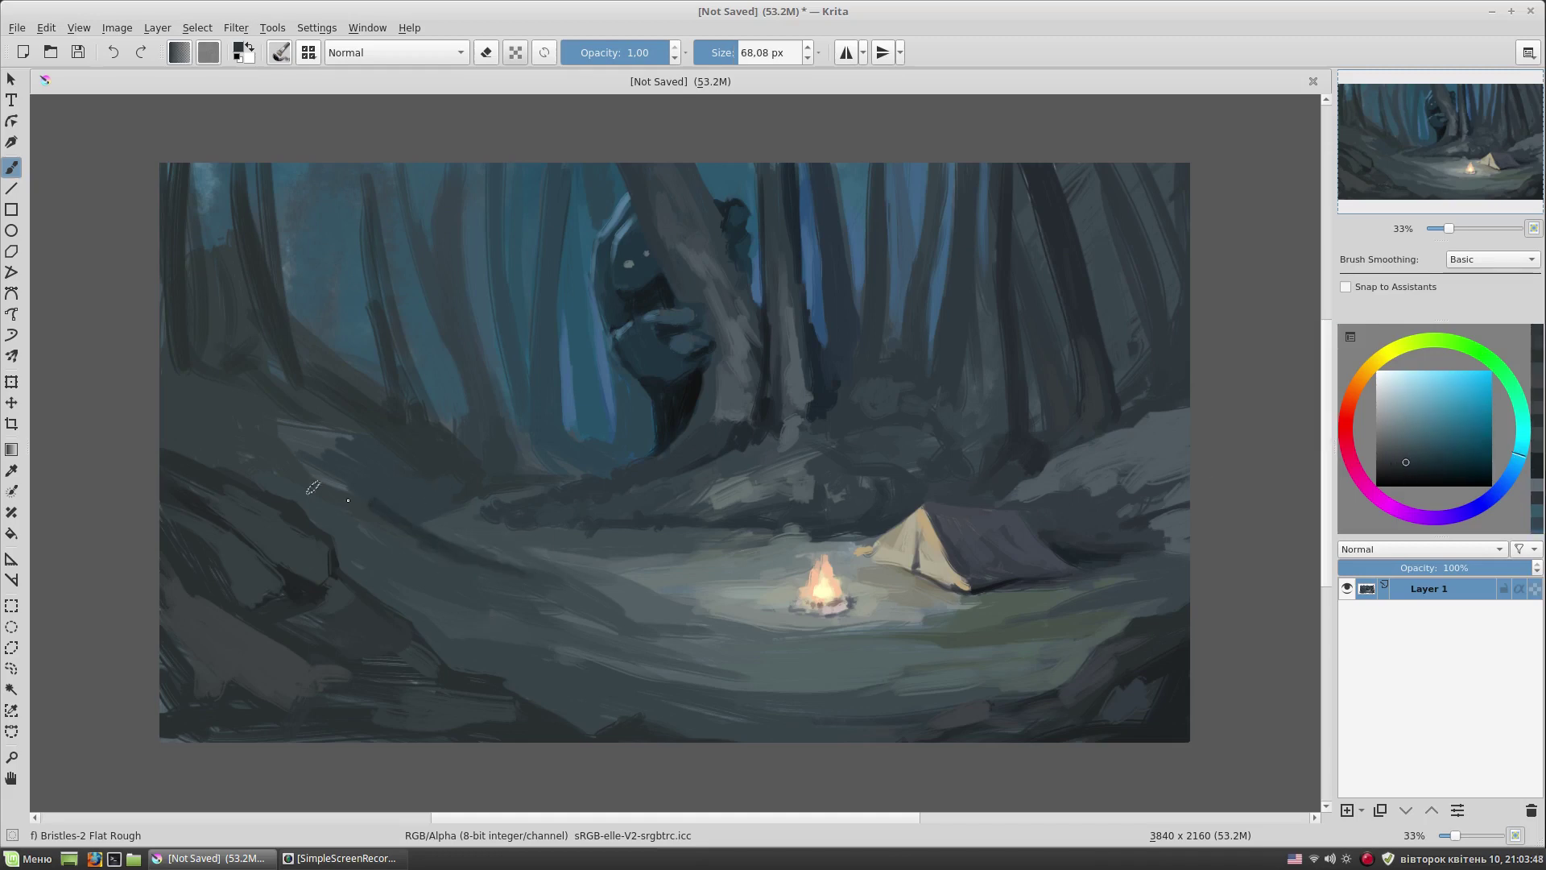
left_click_drag(359, 483, 265, 411)
key("bracketright")
mouse_move(385, 473)
left_mouse_down()
mouse_move(334, 429)
mouse_move(180, 449)
mouse_move(210, 371)
mouse_move(355, 533)
left_mouse_up()
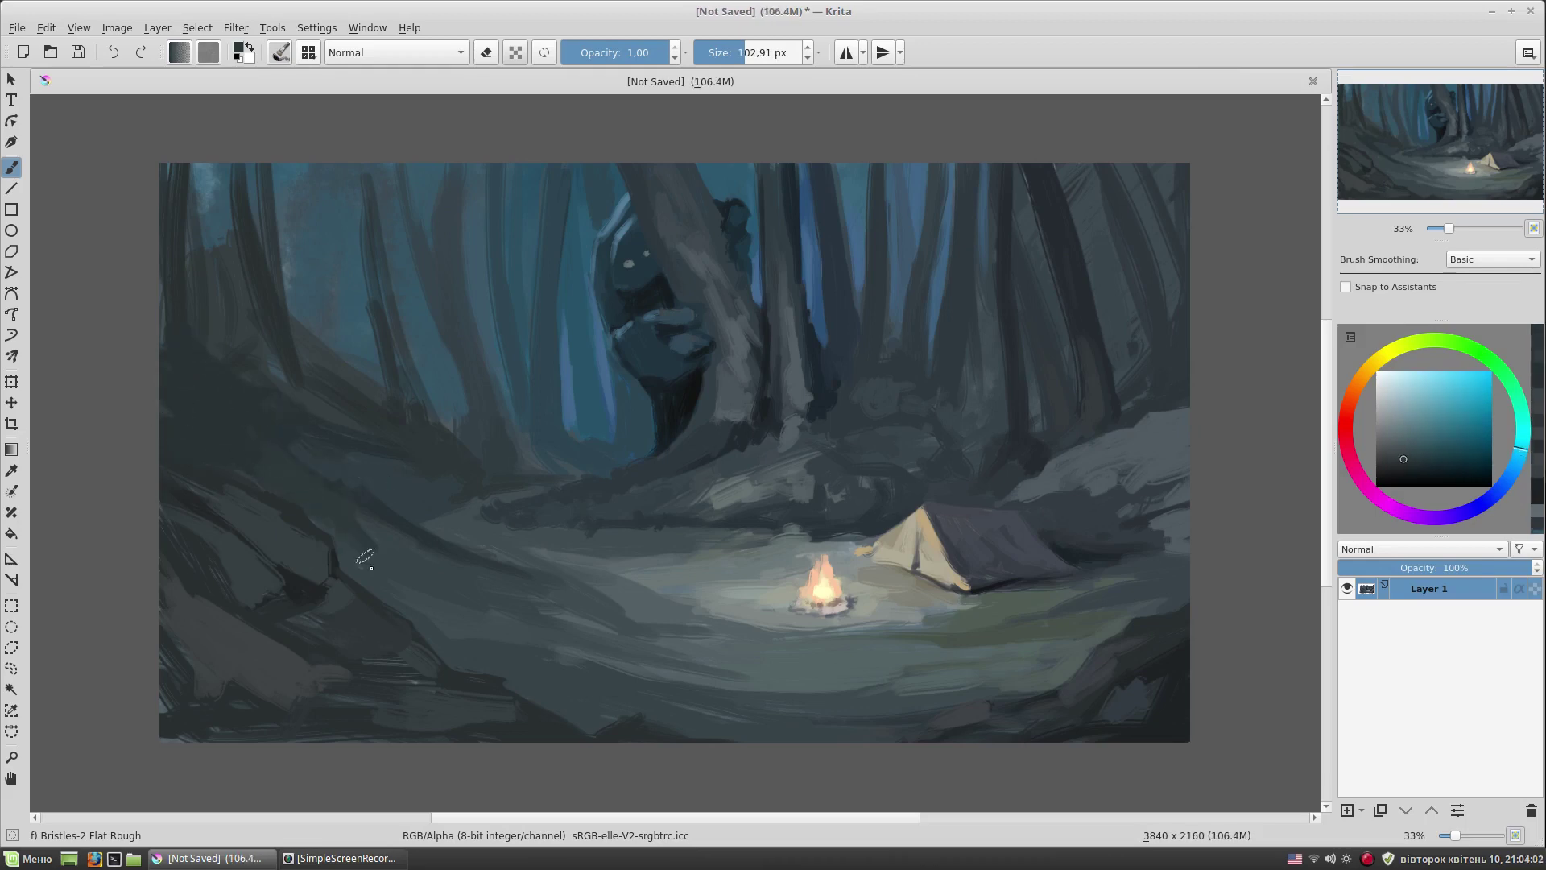
- Shrink the brush, sample a shade and darken a tree trunk on the left
key("bracketleft")
left_click(240, 479, "ctrl")
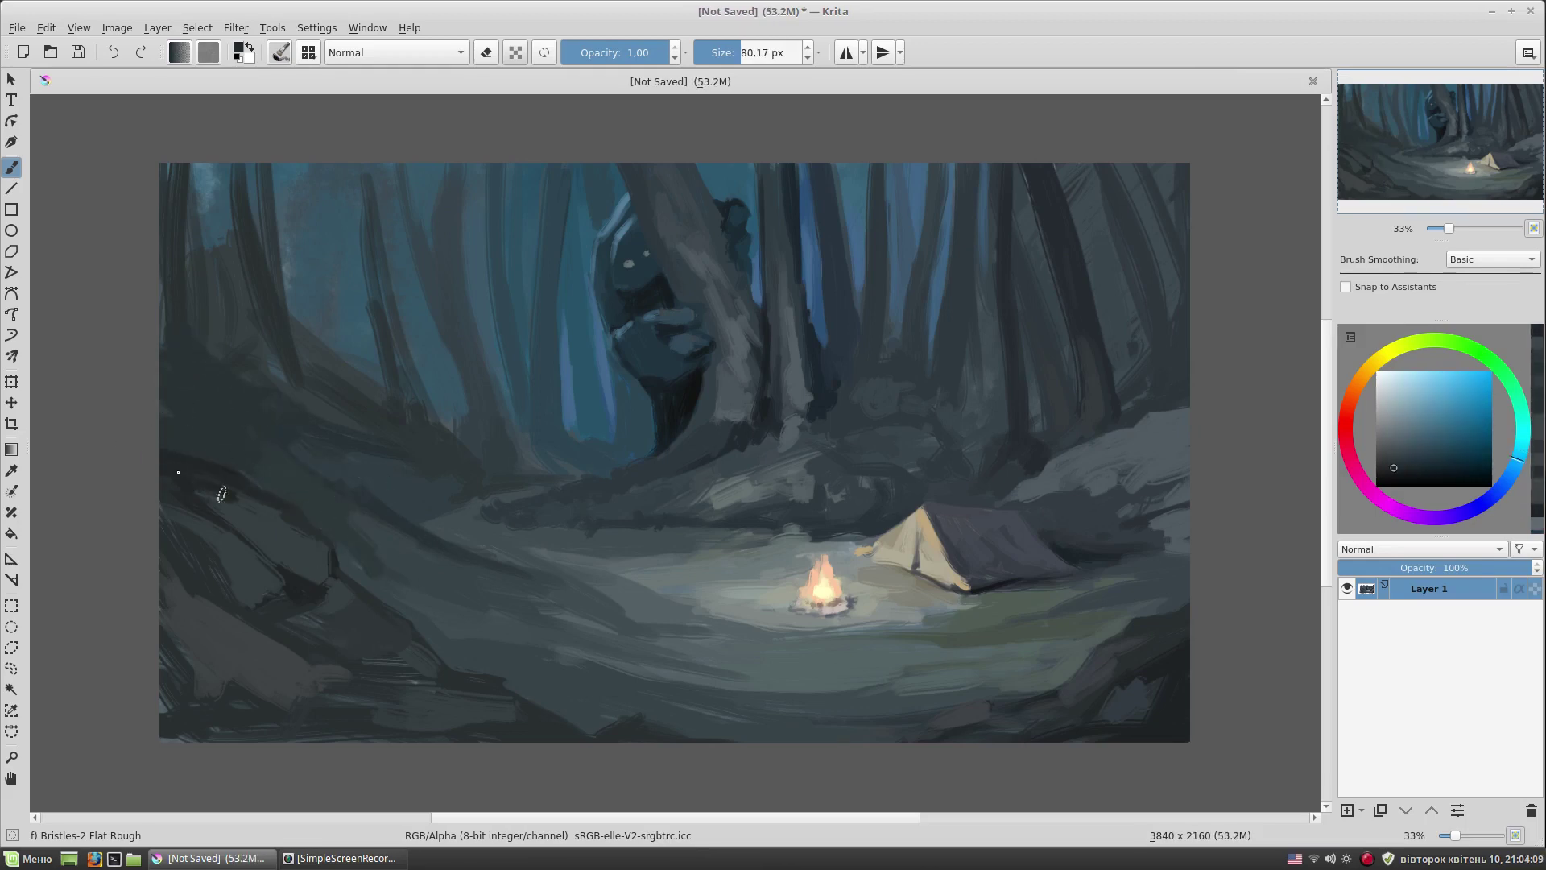
key("bracketleft")
left_click(289, 358, "ctrl")
mouse_move(288, 357)
left_mouse_down()
mouse_move(295, 233)
mouse_move(306, 362)
left_mouse_up()
- Paint sampled dark strokes over the upper-left tree trunks
left_click(561, 355, "ctrl")
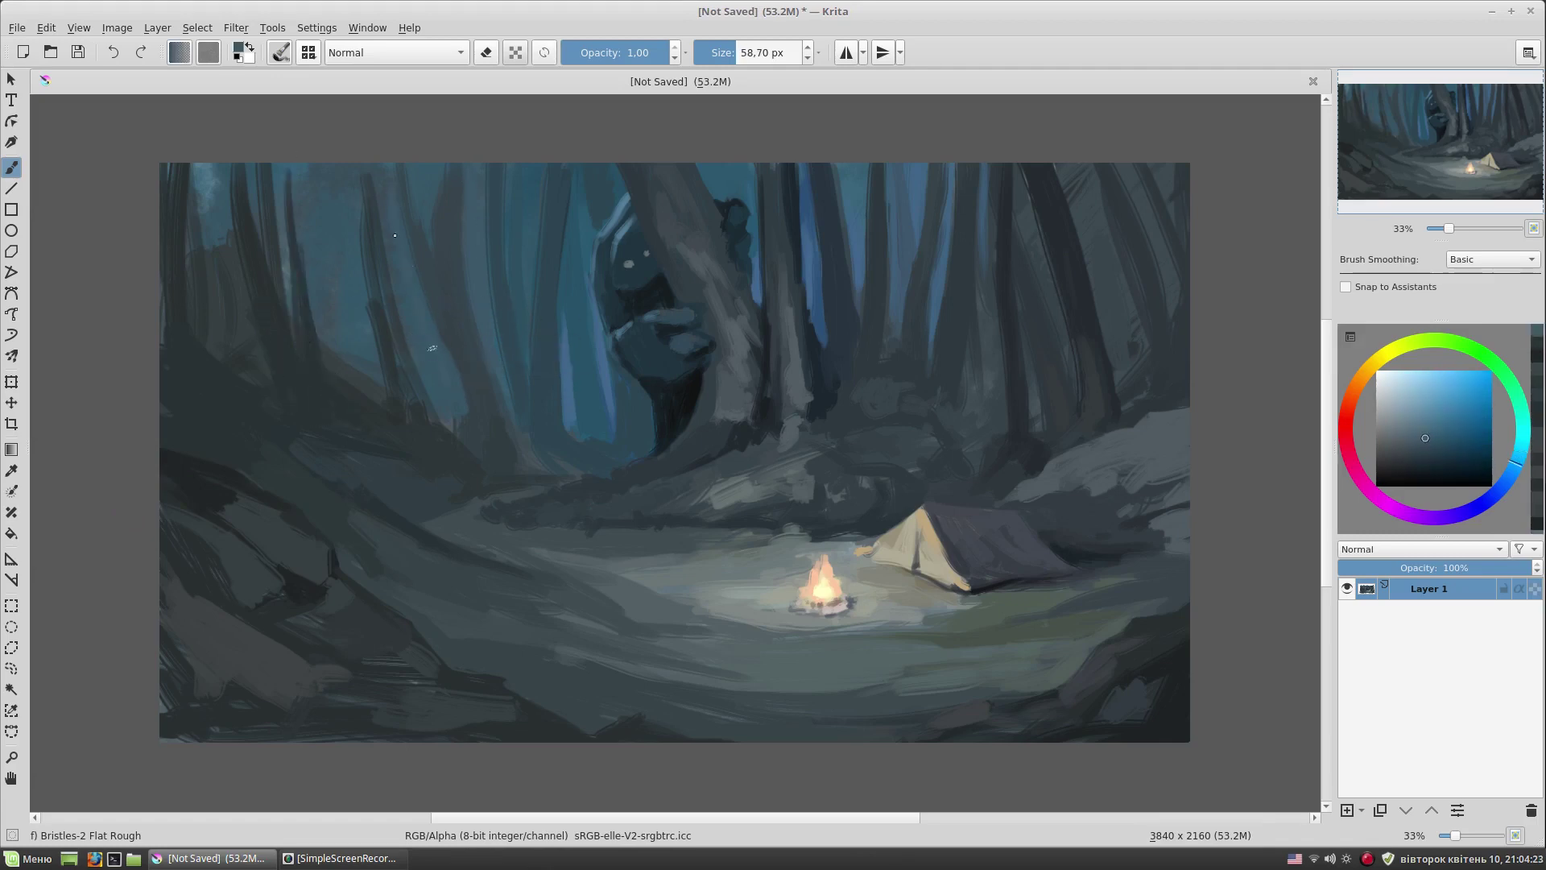
mouse_move(335, 174)
left_mouse_down()
mouse_move(388, 193)
mouse_move(355, 354)
mouse_move(425, 175)
left_mouse_up()
key("bracketright")
left_click(388, 195, "ctrl")
left_click_drag(290, 306, 280, 165)
- Add more vertical dark strokes to the left trunks, shrinking the brush partway
left_click(285, 190, "ctrl")
left_click_drag(284, 286, 278, 165)
left_click_drag(218, 165, 235, 292)
key("bracketleft")
left_click(387, 175, "ctrl")
left_click_drag(385, 304, 377, 163)
- Paint a new dark trunk among the trees, then sample lighter and darker blues
left_click(437, 193, "ctrl")
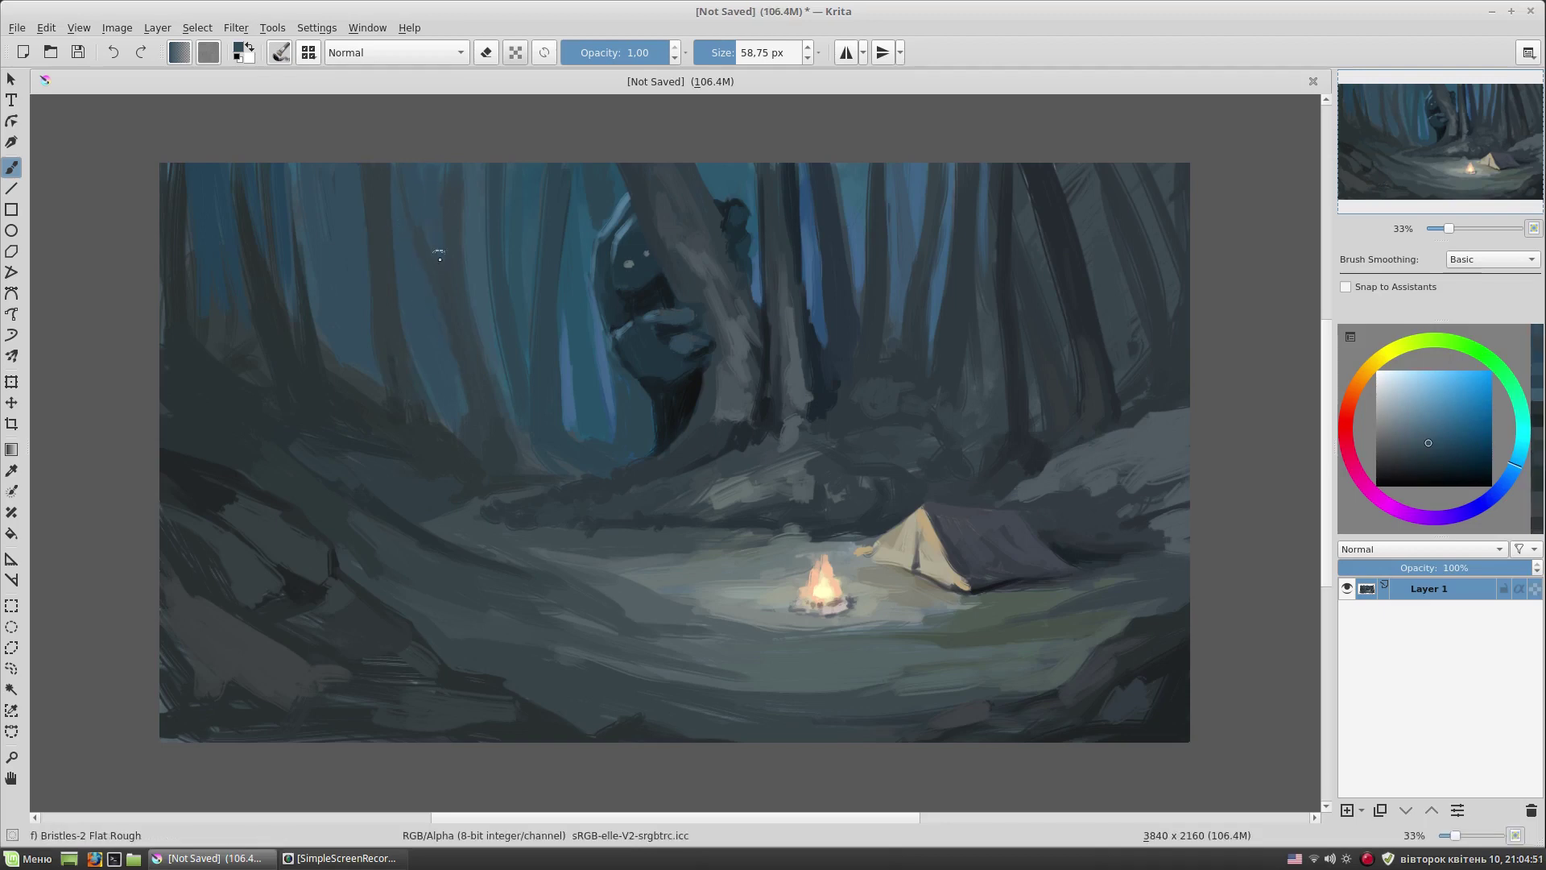
left_click(475, 169, "ctrl")
left_click_drag(475, 169, 489, 355)
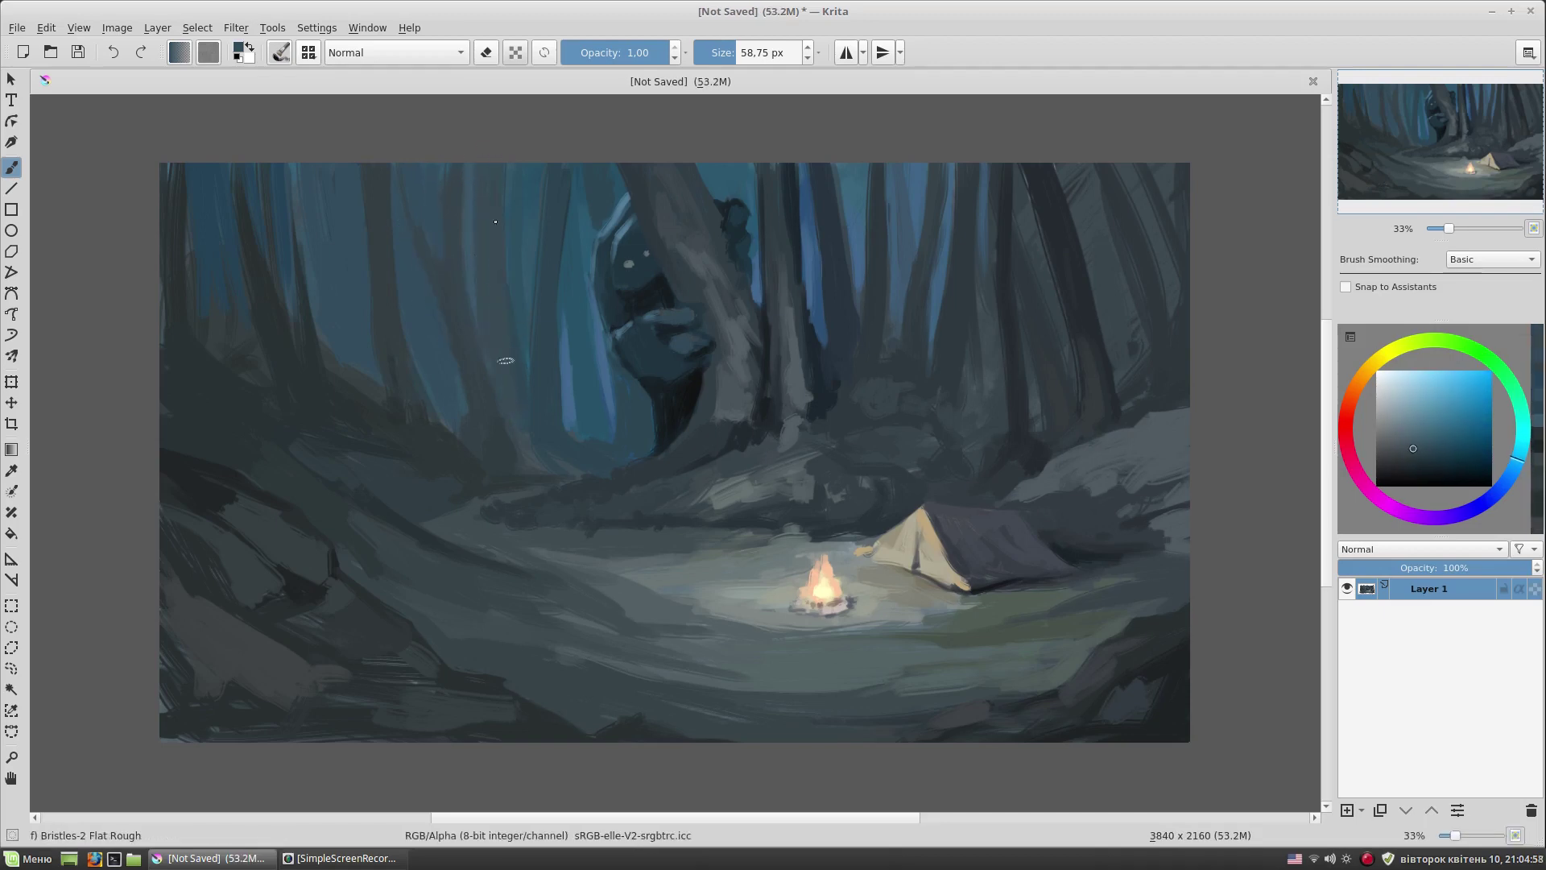
left_click(522, 431, "ctrl")
left_click(523, 435, "ctrl")
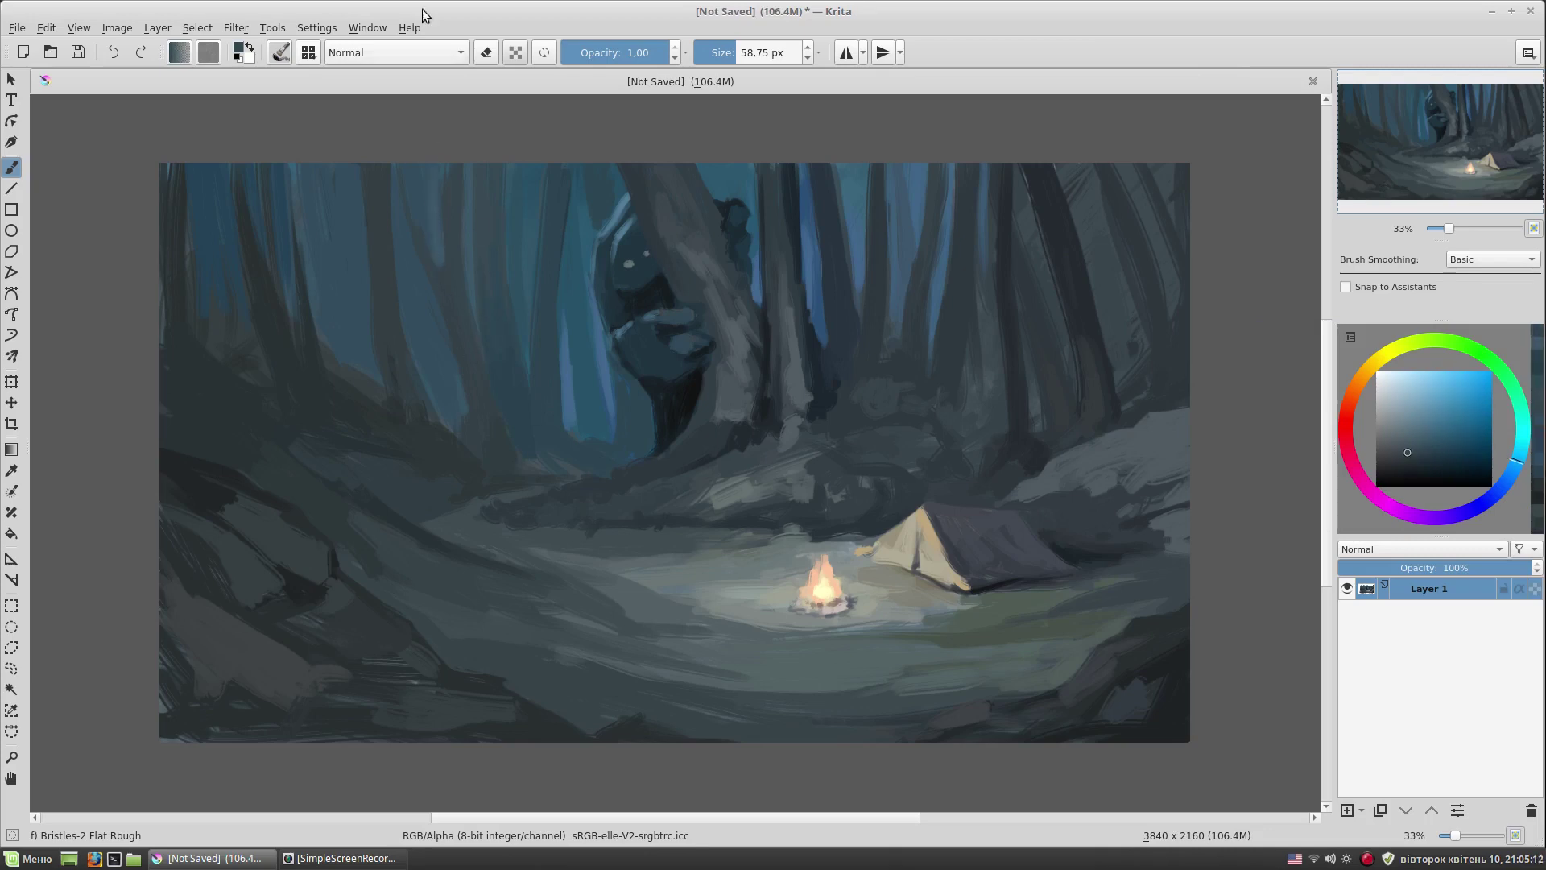
left_click(419, 415, "ctrl")
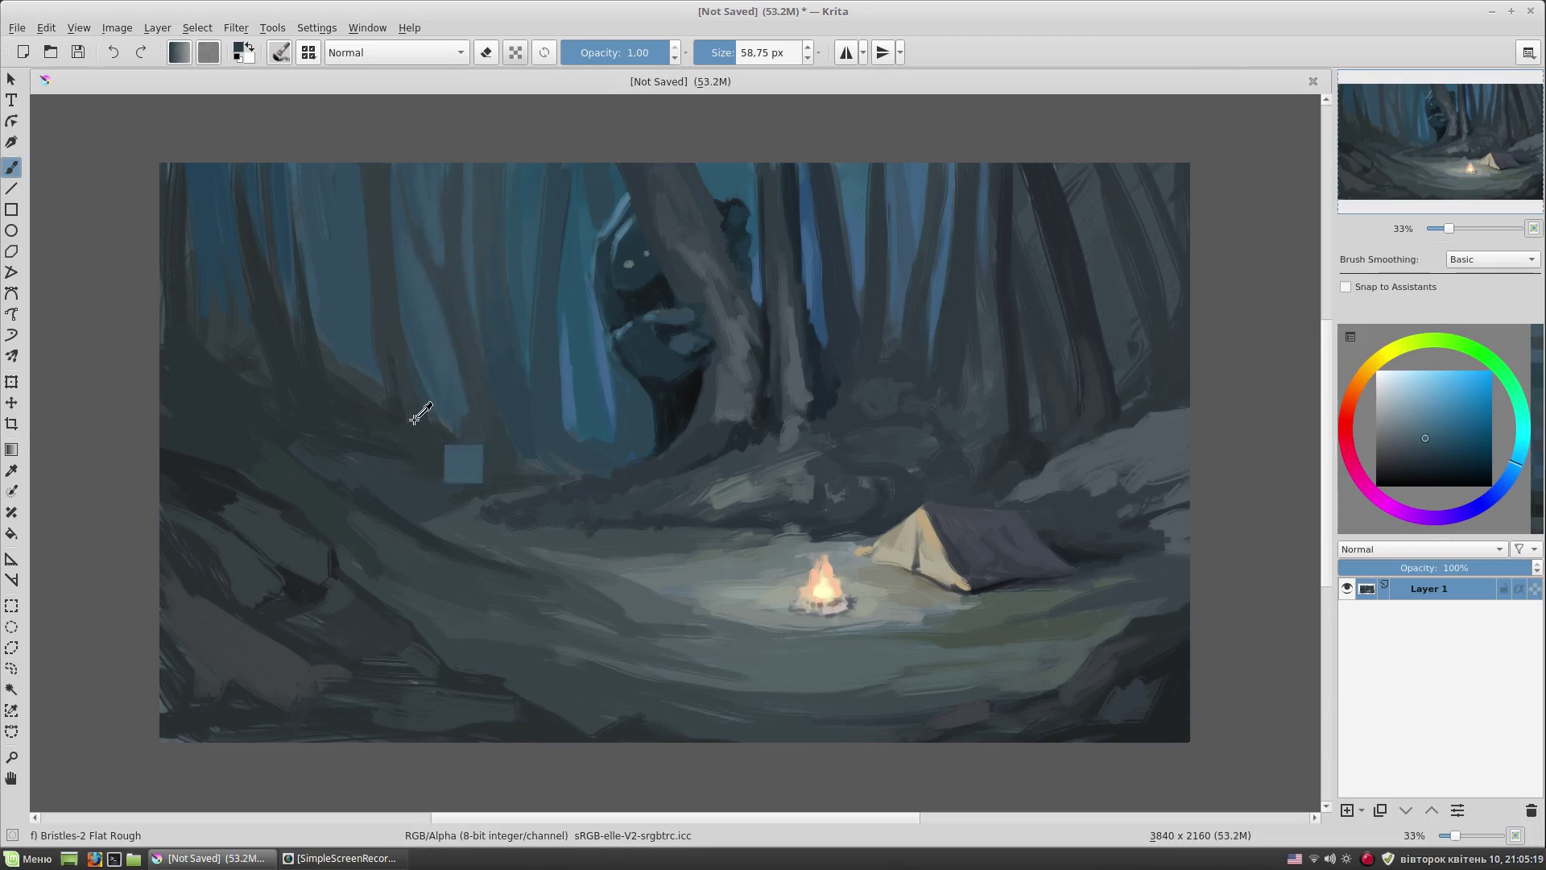
left_click(479, 424, "ctrl")
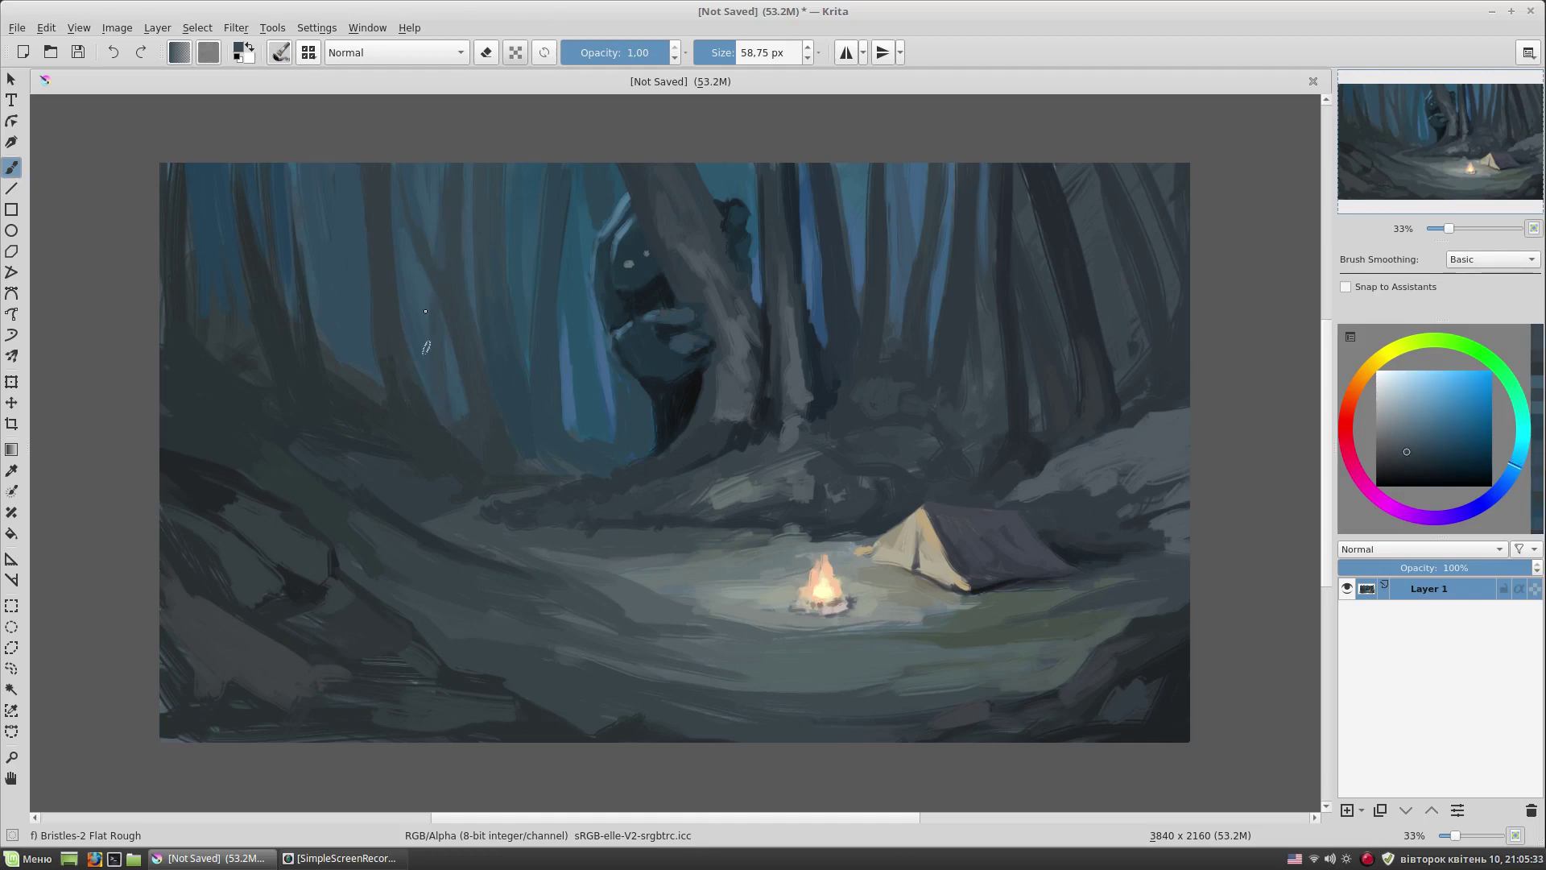
- Sample a range of light and dark teal shades from the left background
left_click(331, 351, "ctrl")
left_click(338, 306, "ctrl")
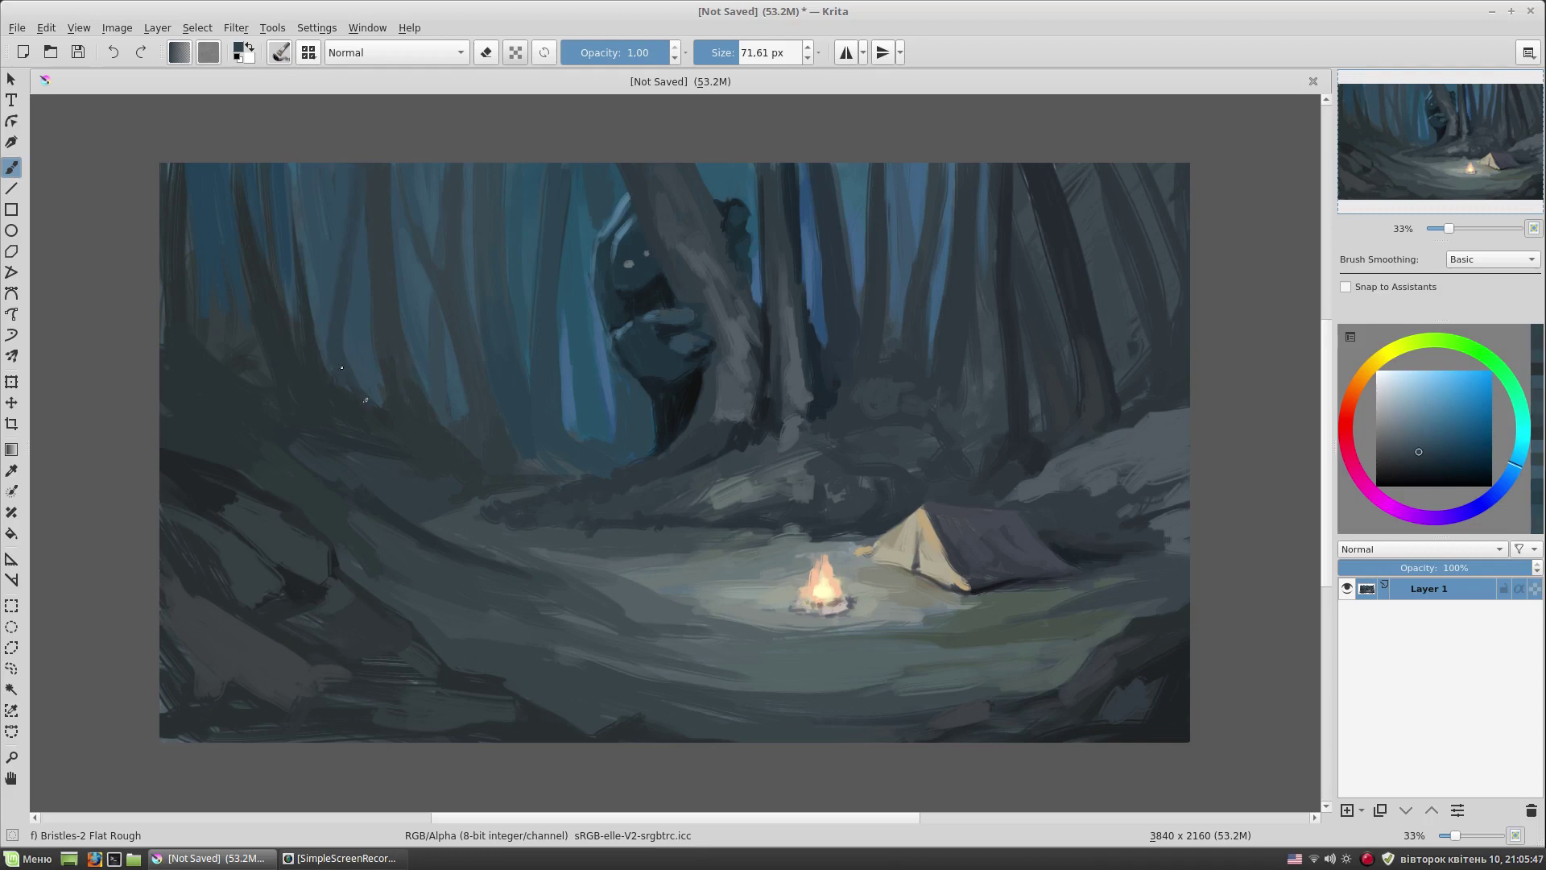
left_click(311, 236, "ctrl")
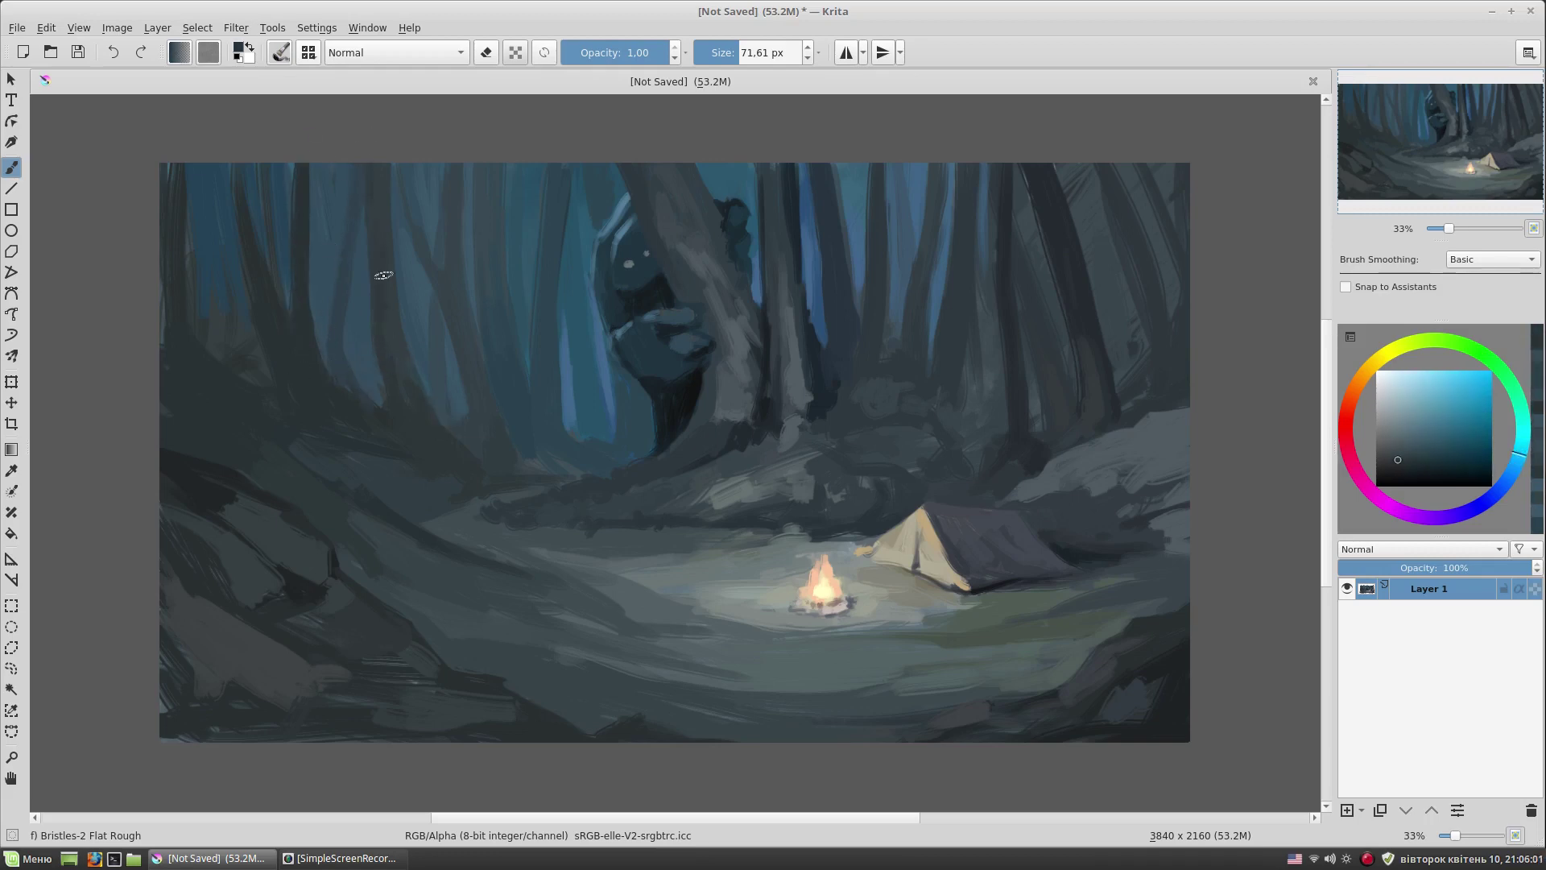
left_click(259, 271, "ctrl")
left_click(265, 153, "ctrl")
left_click(285, 183, "ctrl")
left_click(245, 329, "ctrl")
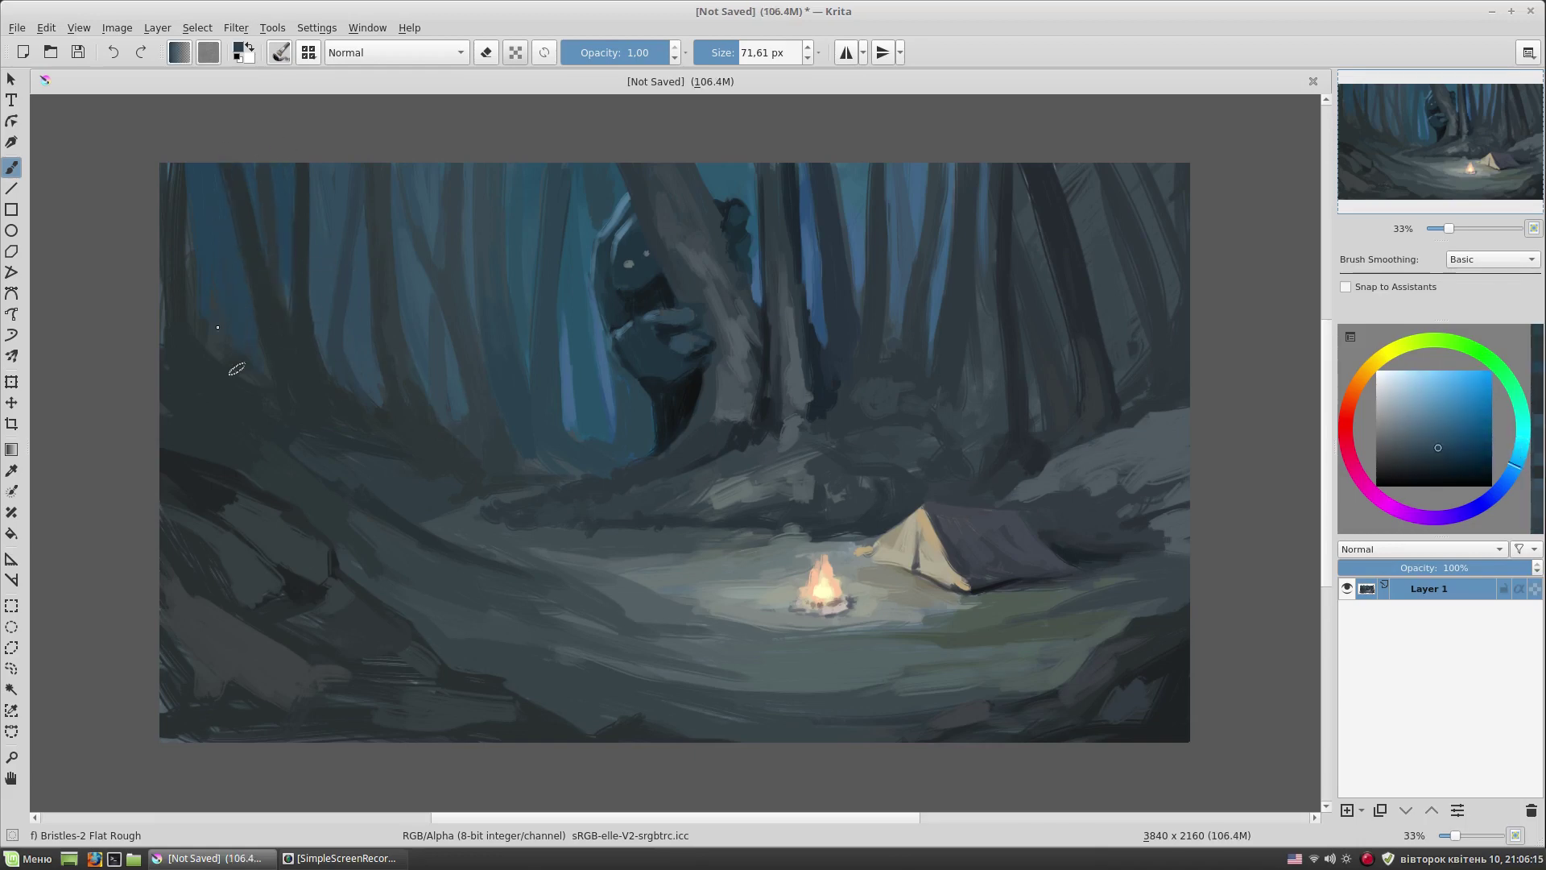
left_click(221, 346, "ctrl")
left_click(225, 386, "ctrl")
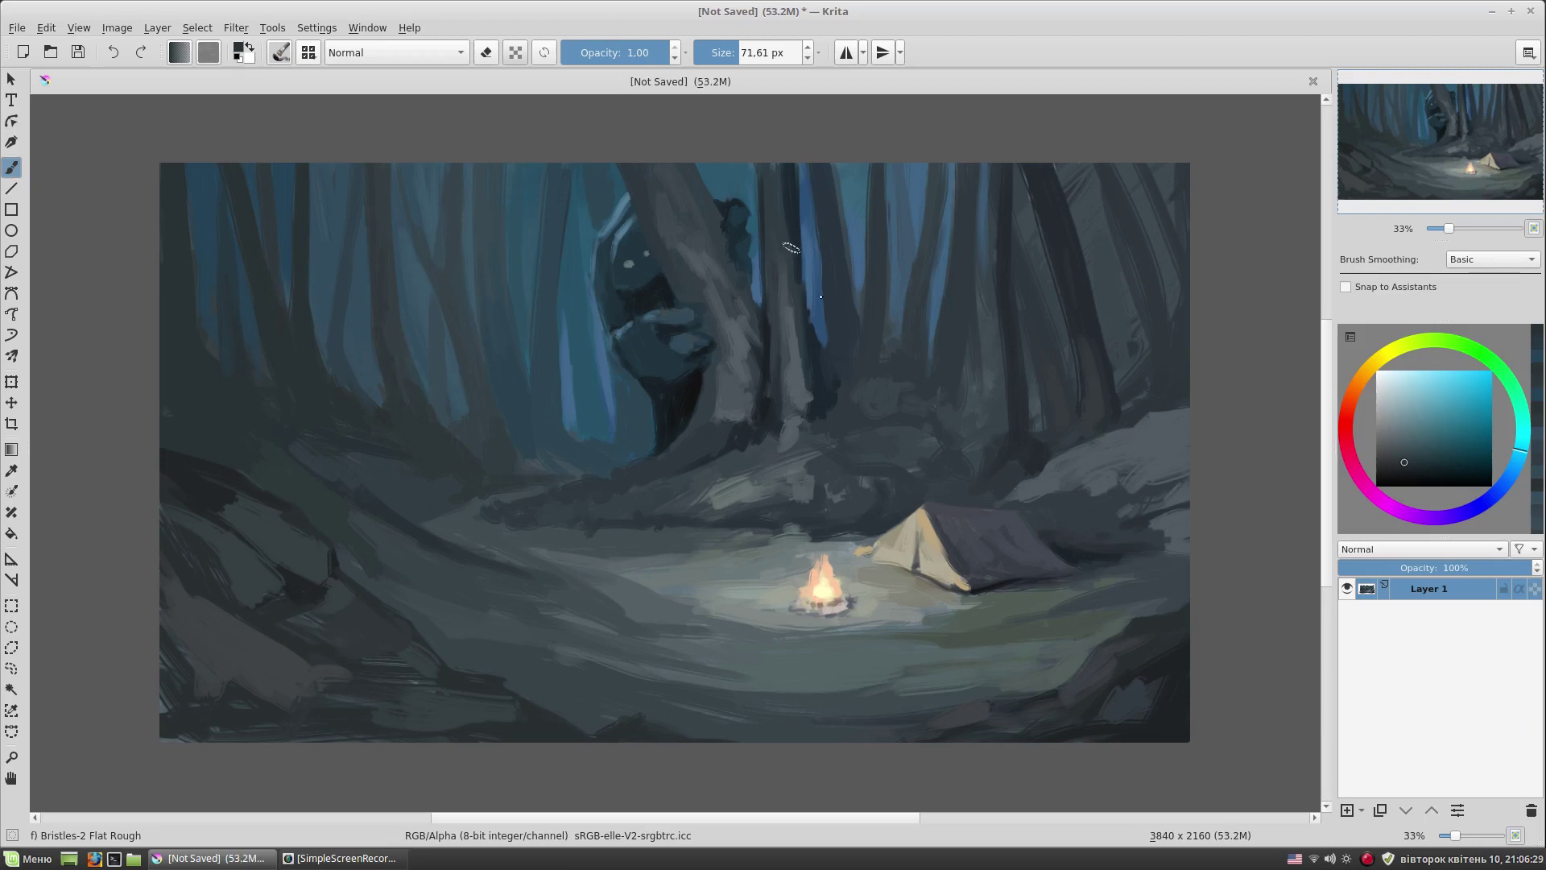
left_click(1183, 460, "ctrl")
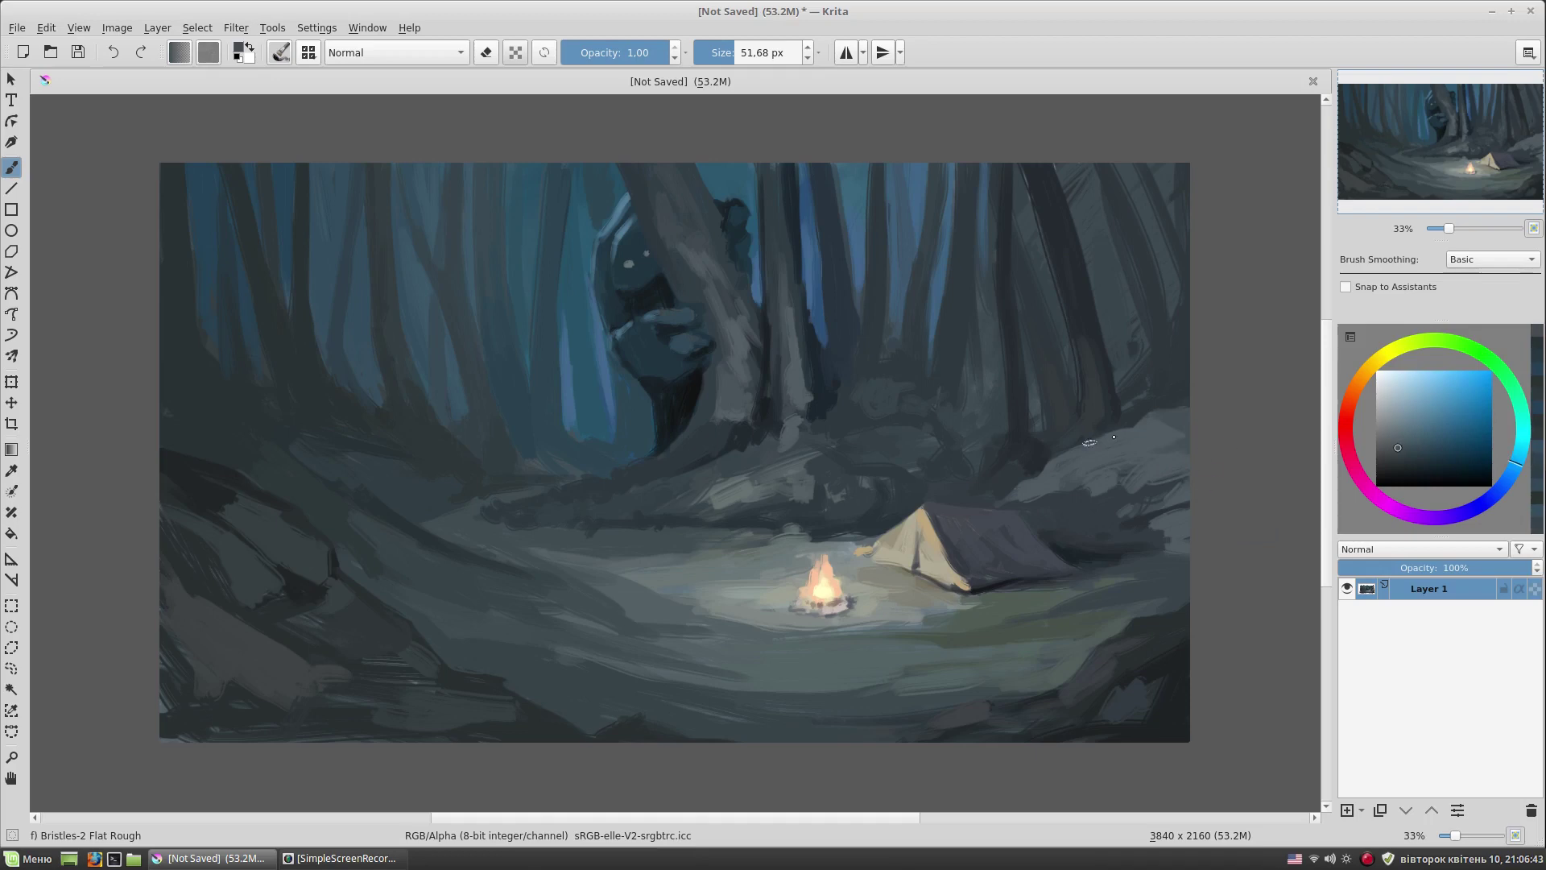
- Sample colours near the tent and add a small dark mark on the tent
left_click(1020, 512, "ctrl")
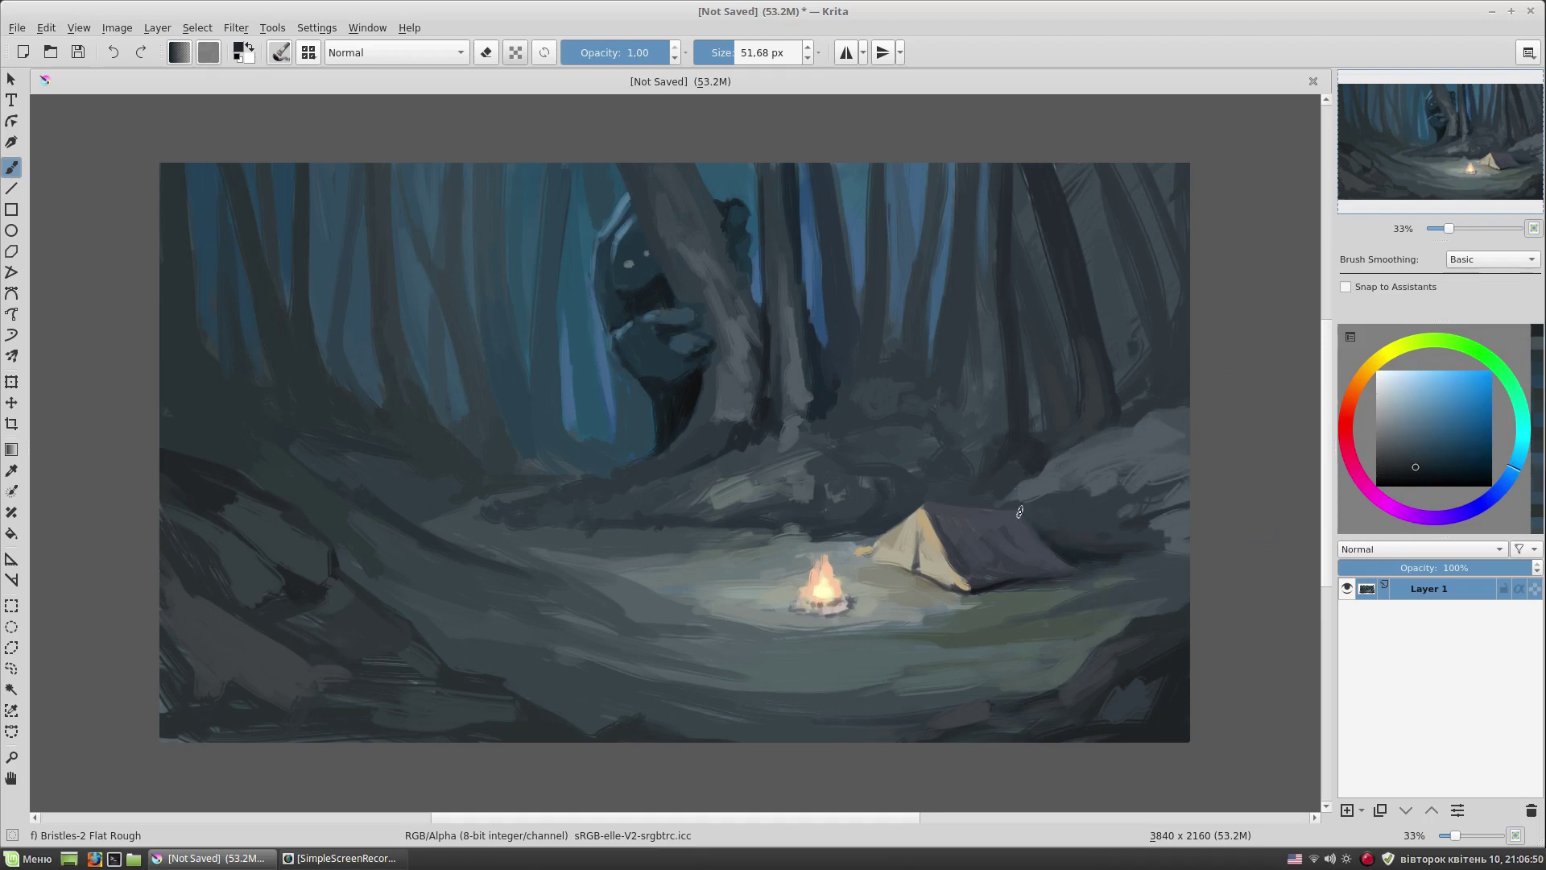
left_click(1085, 537, "ctrl")
key("bracketright")
left_click(1085, 545, "ctrl")
key("bracketleft")
left_click(1083, 562, "ctrl")
key("bracketleft")
left_click(876, 263, "ctrl")
left_click_drag(1001, 519, 1023, 529)
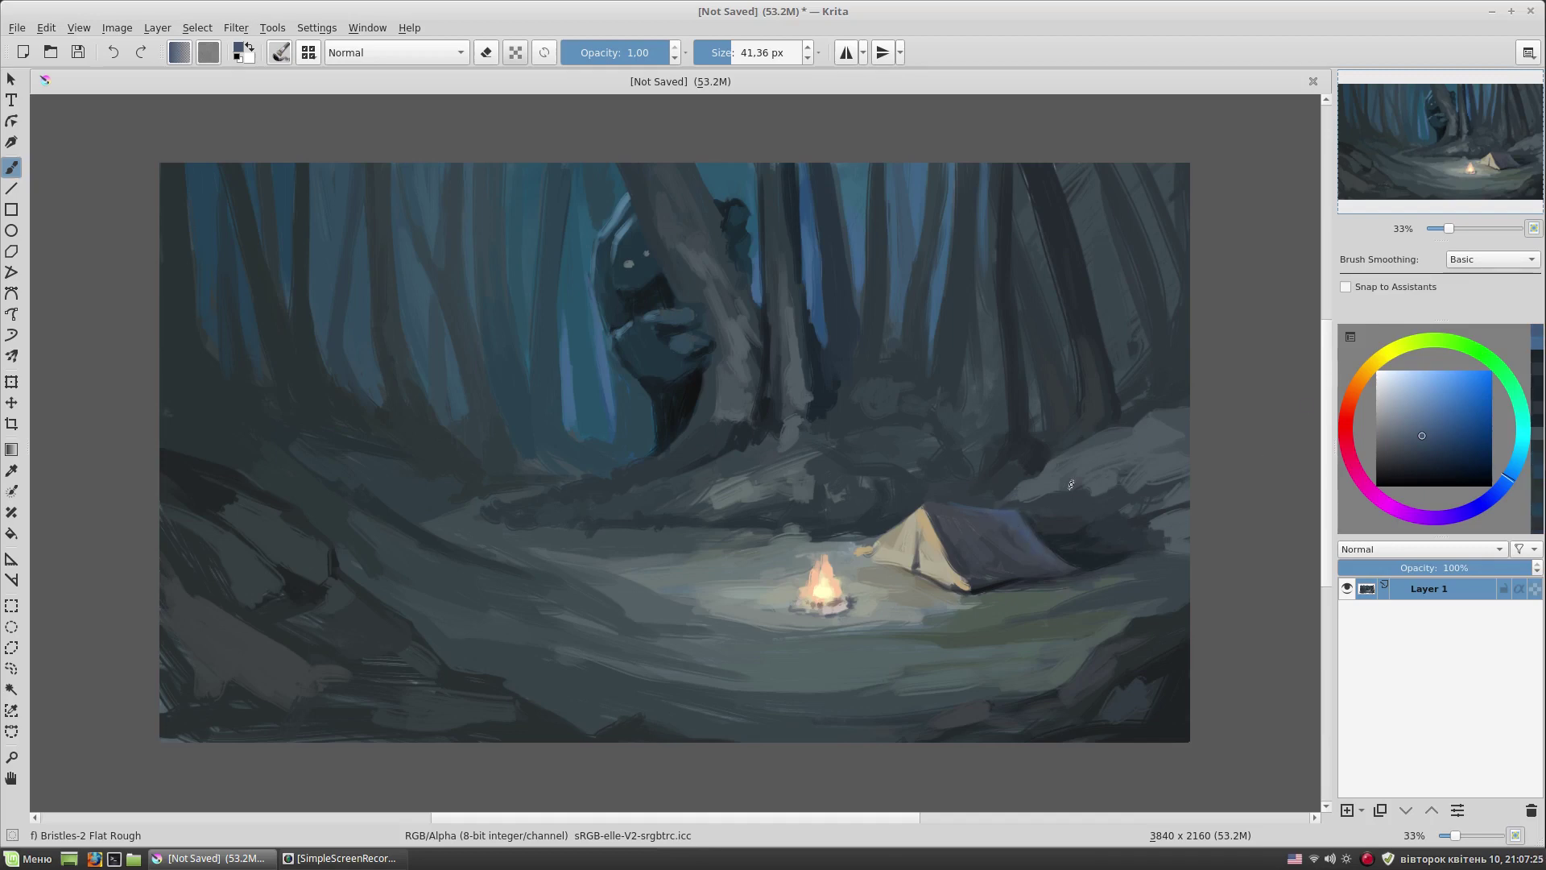
- With a larger brush and dark grey-teal, paint diagonal strokes on the lower-left rocks
key("bracketright")
left_click(228, 582, "ctrl")
mouse_move(342, 574)
left_mouse_down()
mouse_move(419, 638)
mouse_move(370, 608)
left_mouse_up()
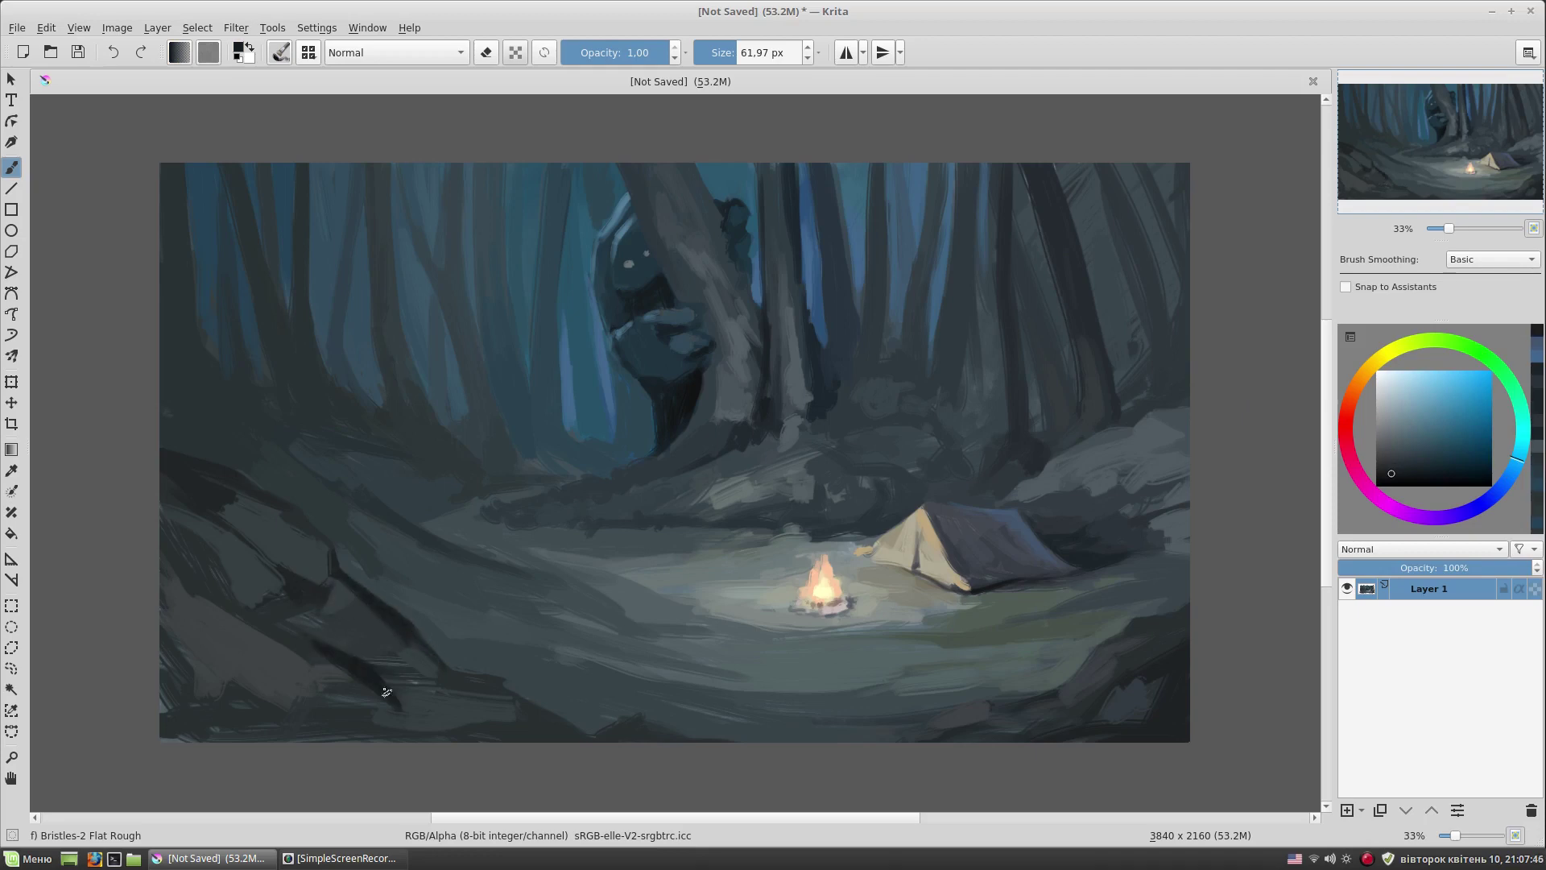
mouse_move(317, 648)
left_mouse_down()
mouse_move(398, 707)
mouse_move(447, 707)
left_mouse_up()
- Add more sampled dark strokes on the rocks and darken the clearing's bottom edge
left_click(370, 670, "ctrl")
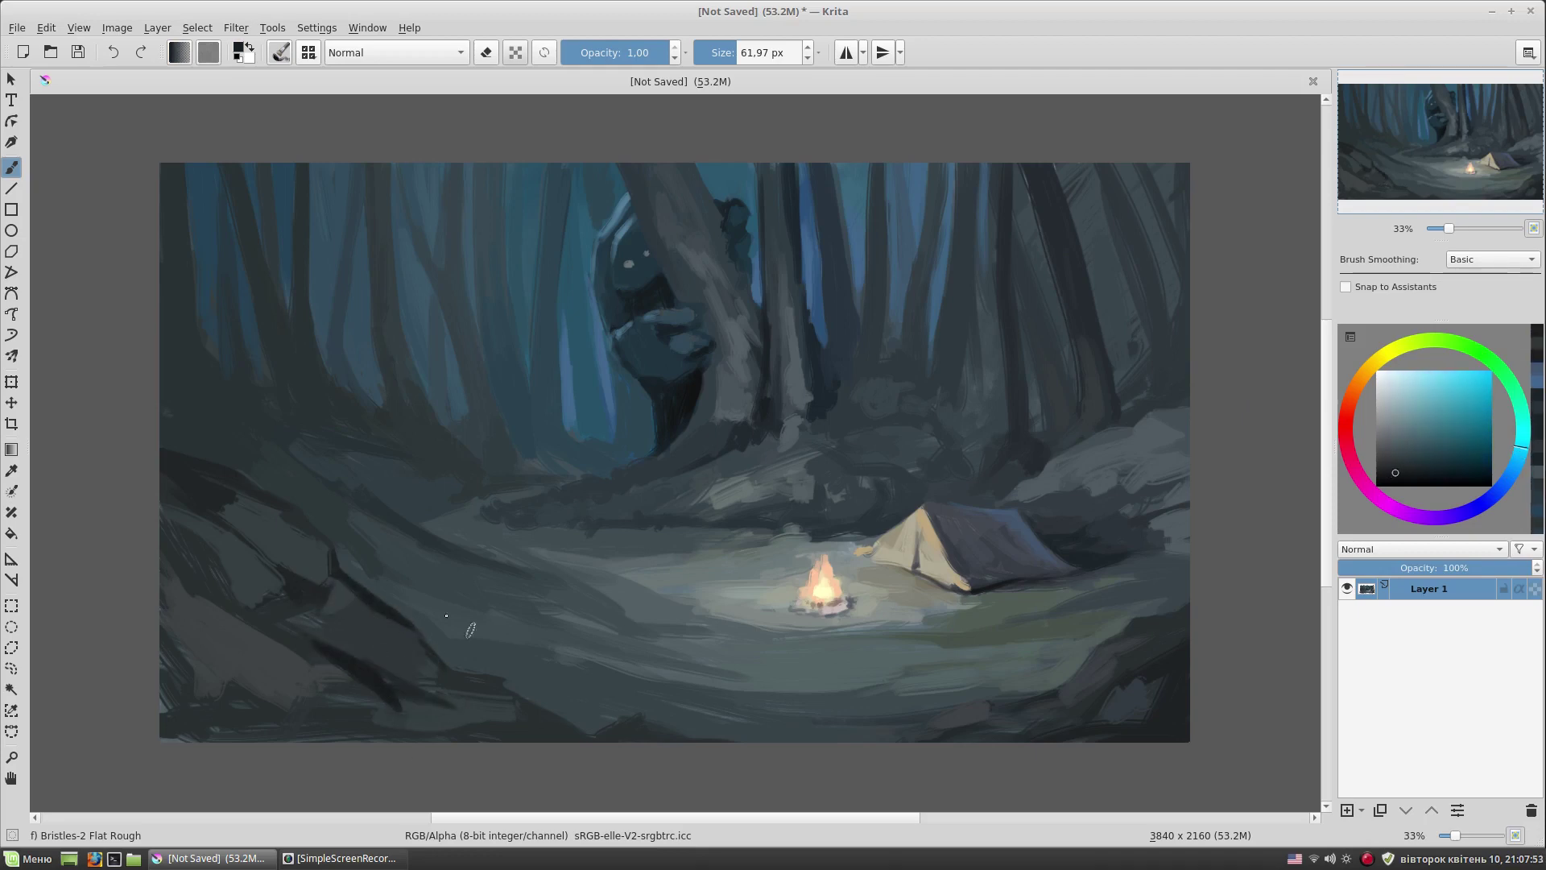
left_click(416, 684, "ctrl")
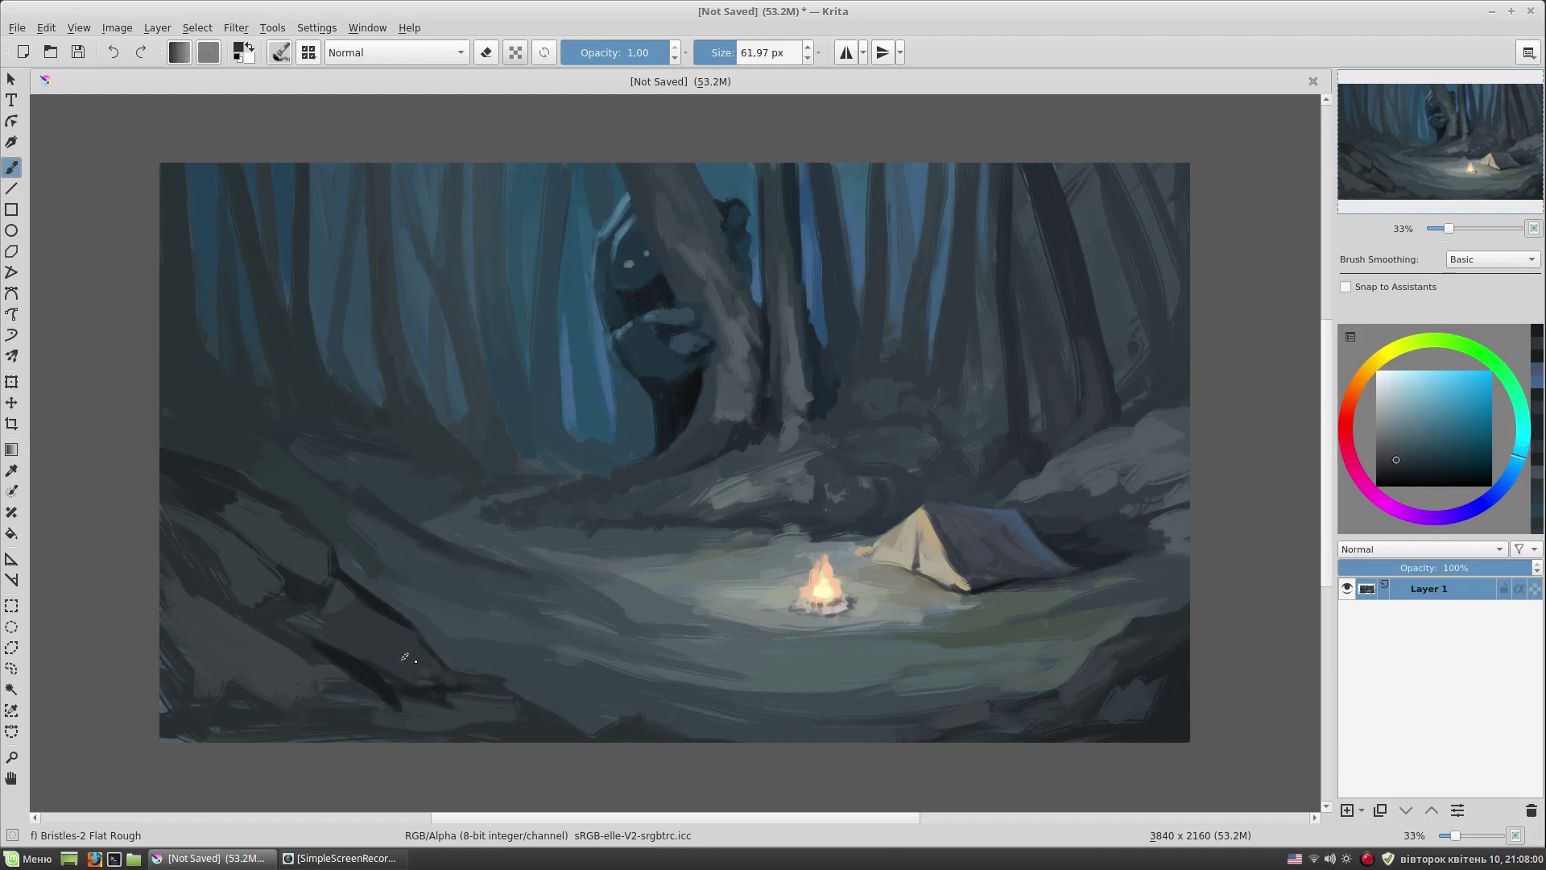
left_click_drag(322, 610, 356, 605)
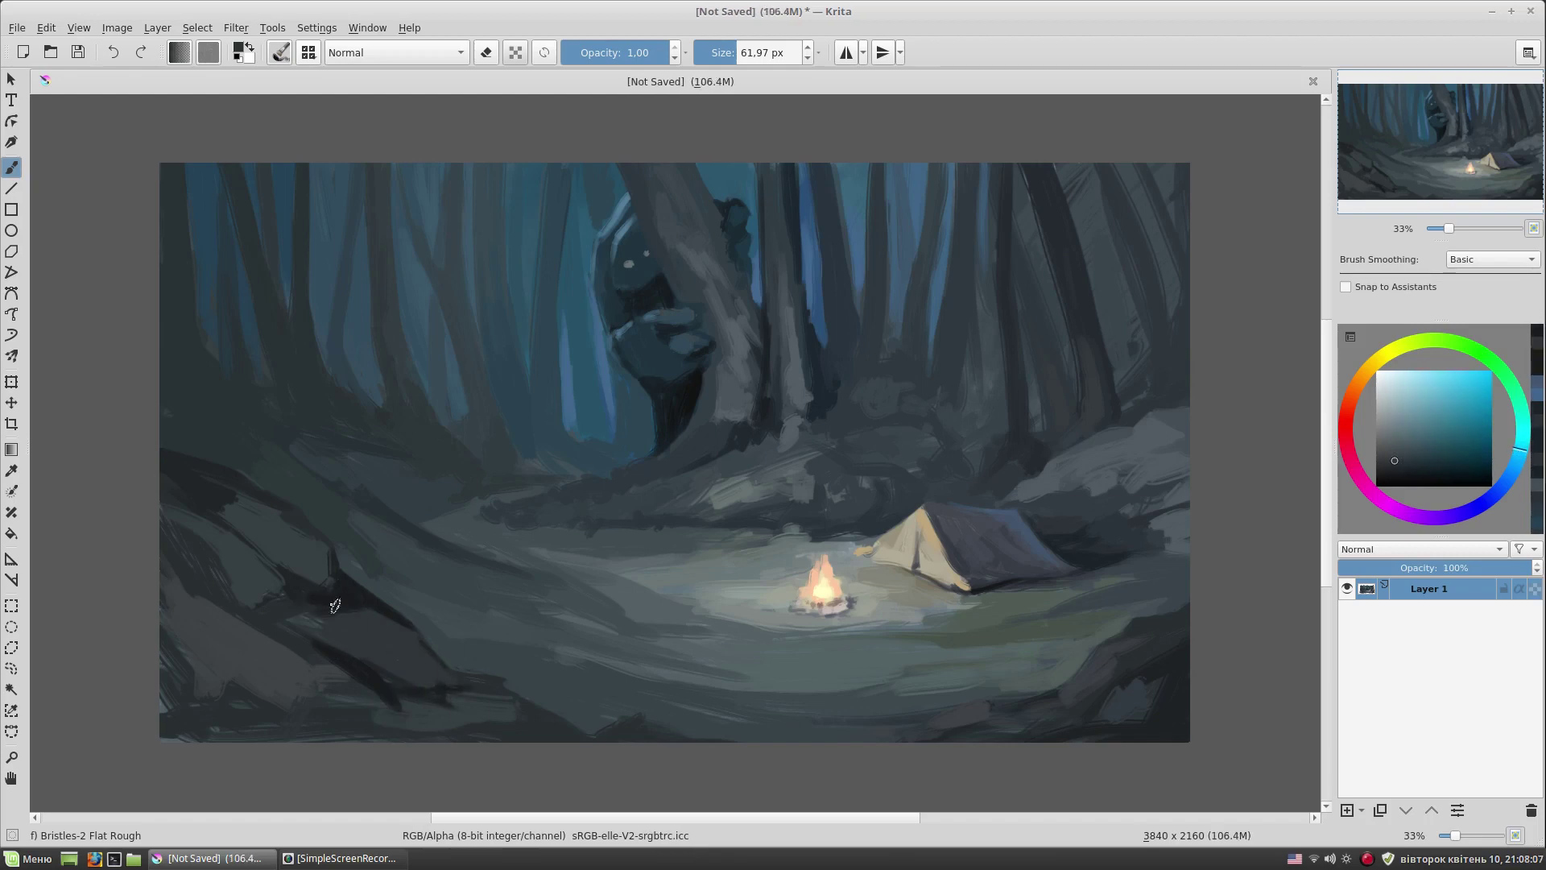
left_click_drag(347, 707, 488, 739)
left_click(568, 728, "ctrl")
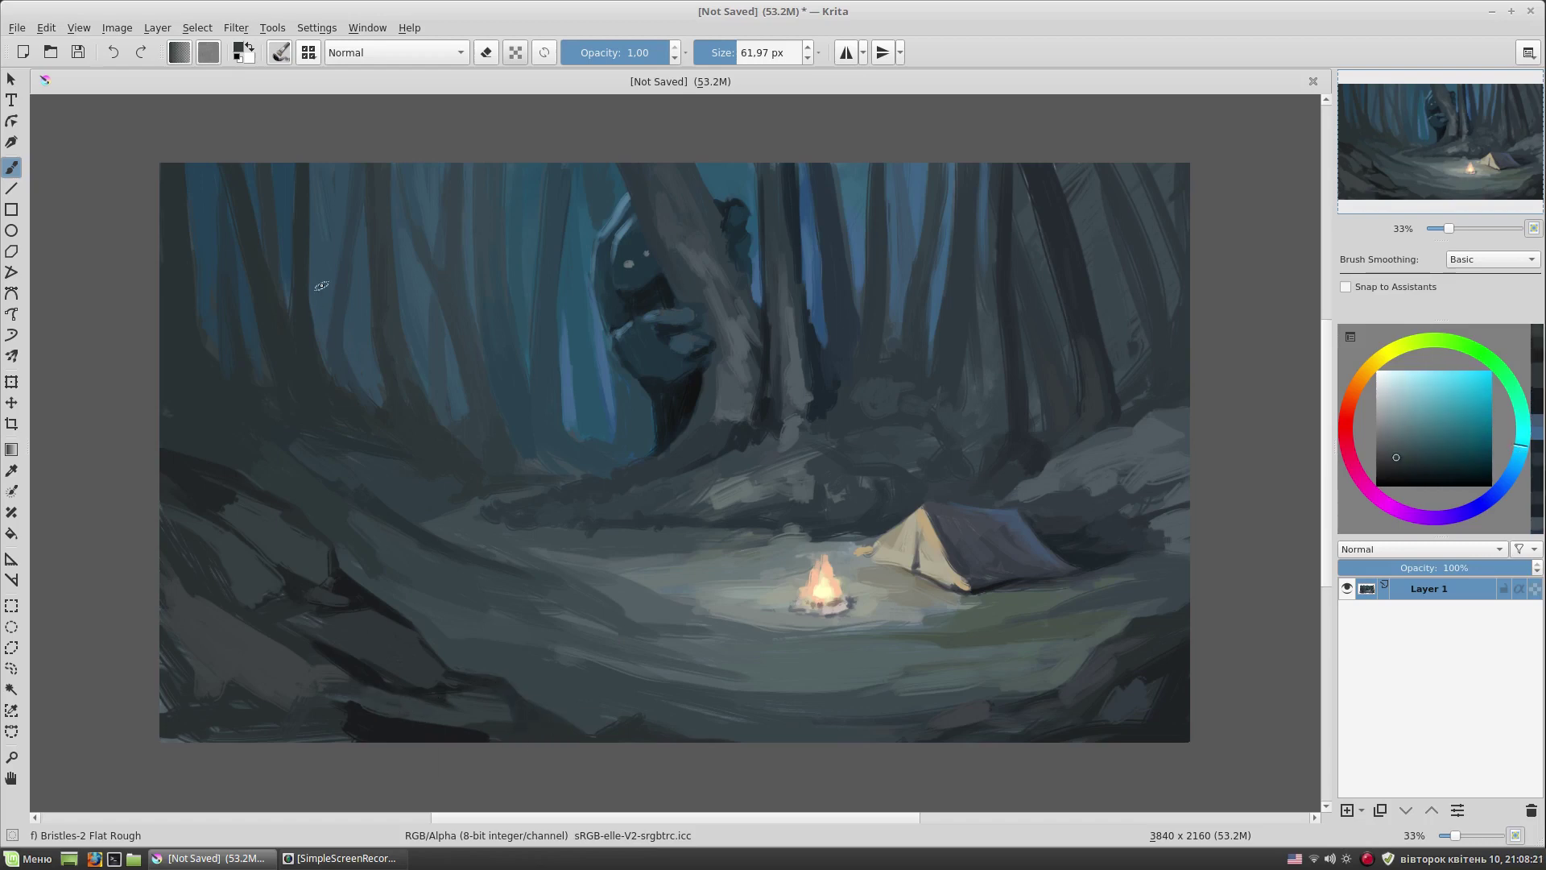
- Sample blue-grey tones from the painting and paint dark strokes on the upper-right trees
left_click(312, 610, "ctrl")
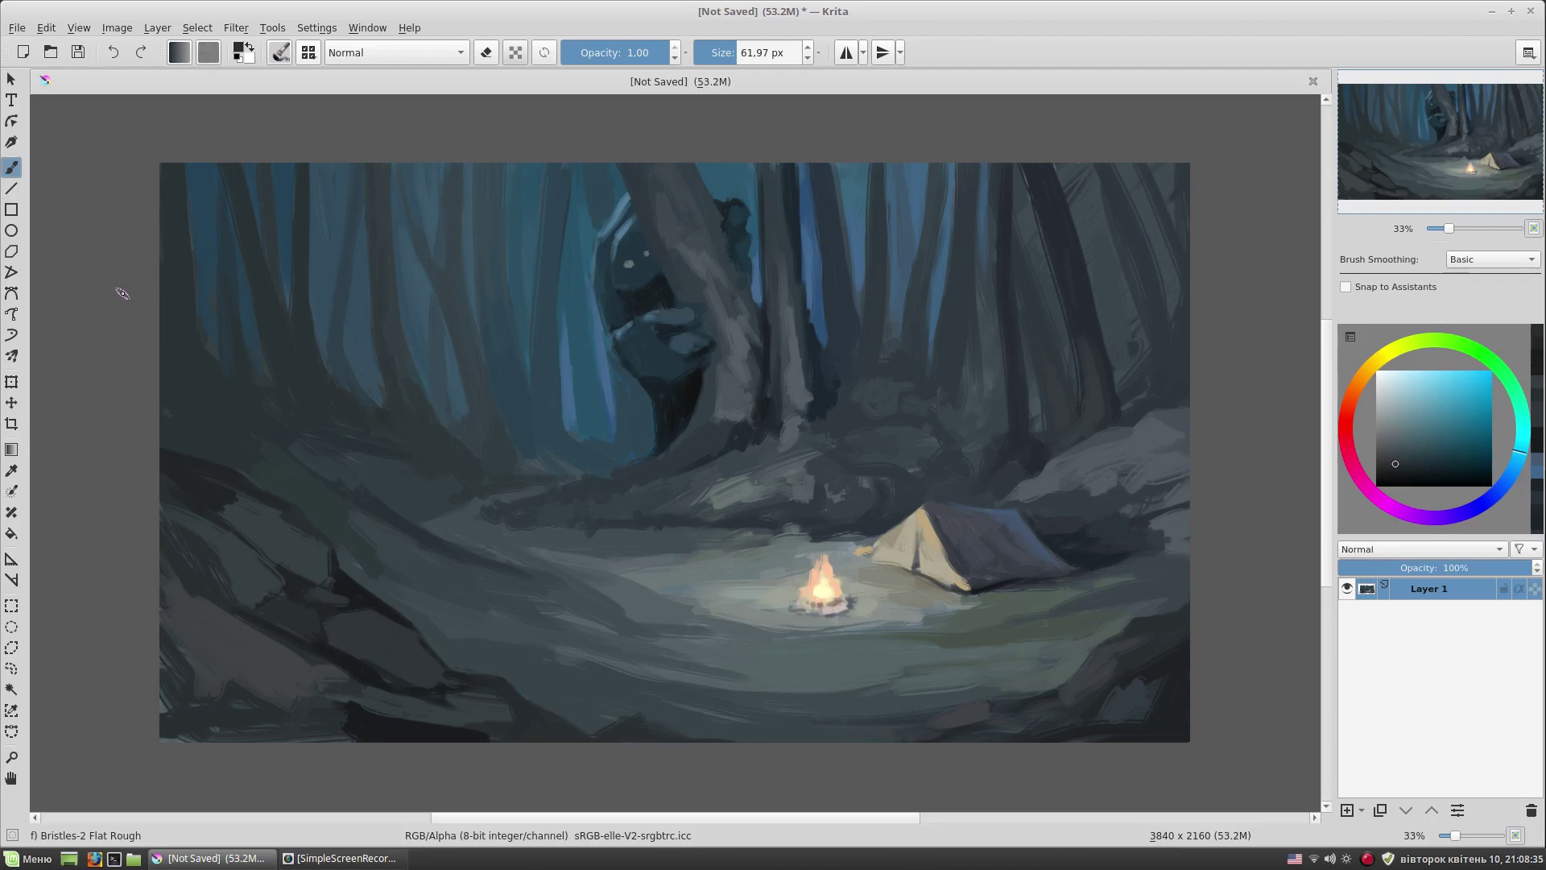
left_click(491, 532, "ctrl")
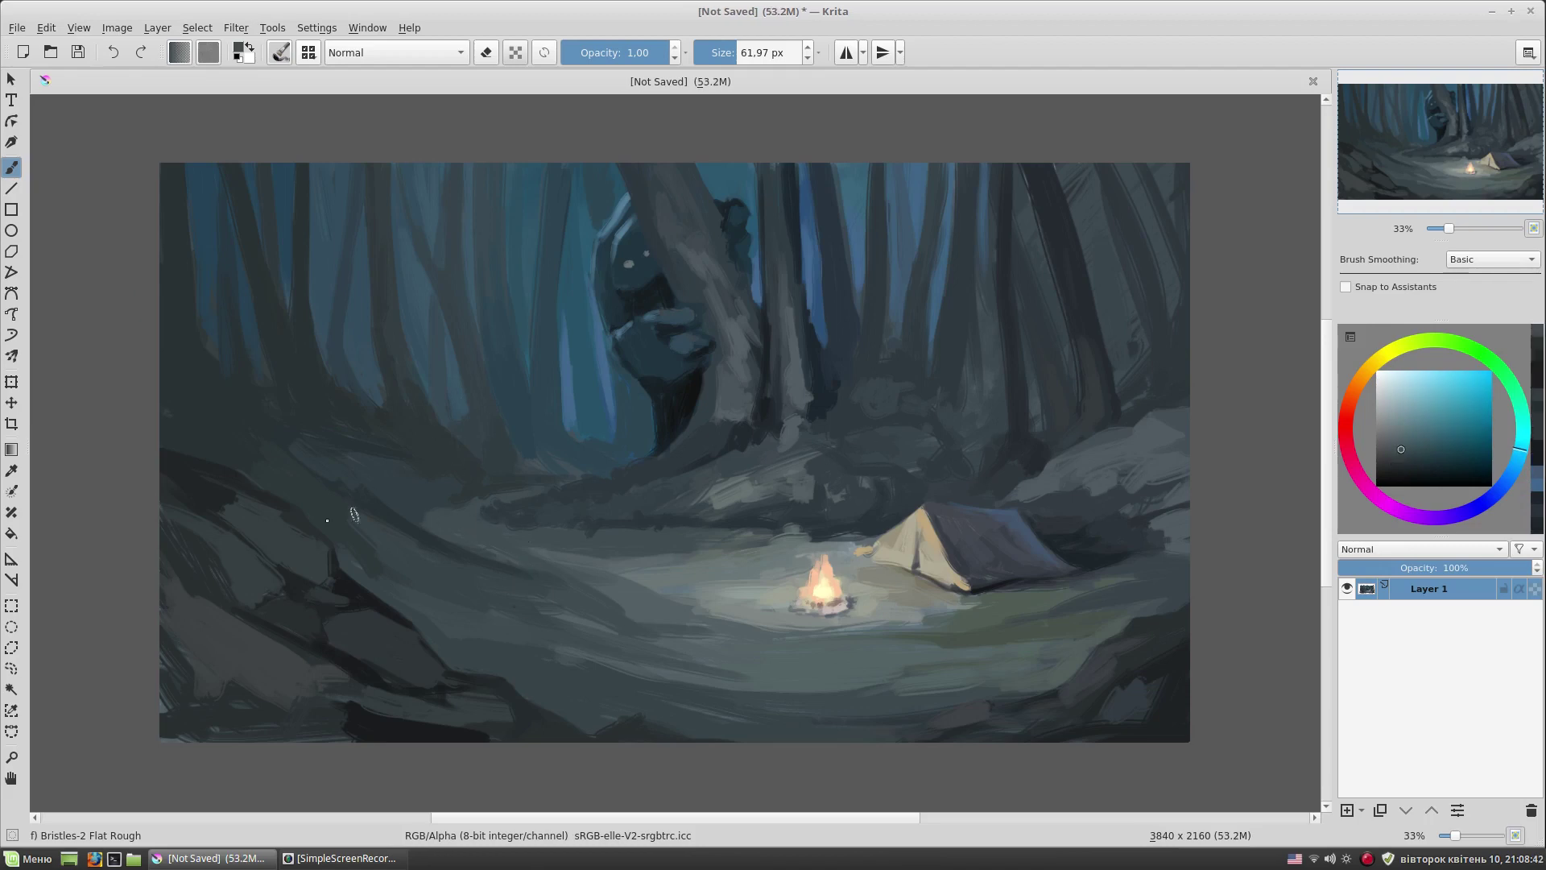
left_click(354, 548, "ctrl")
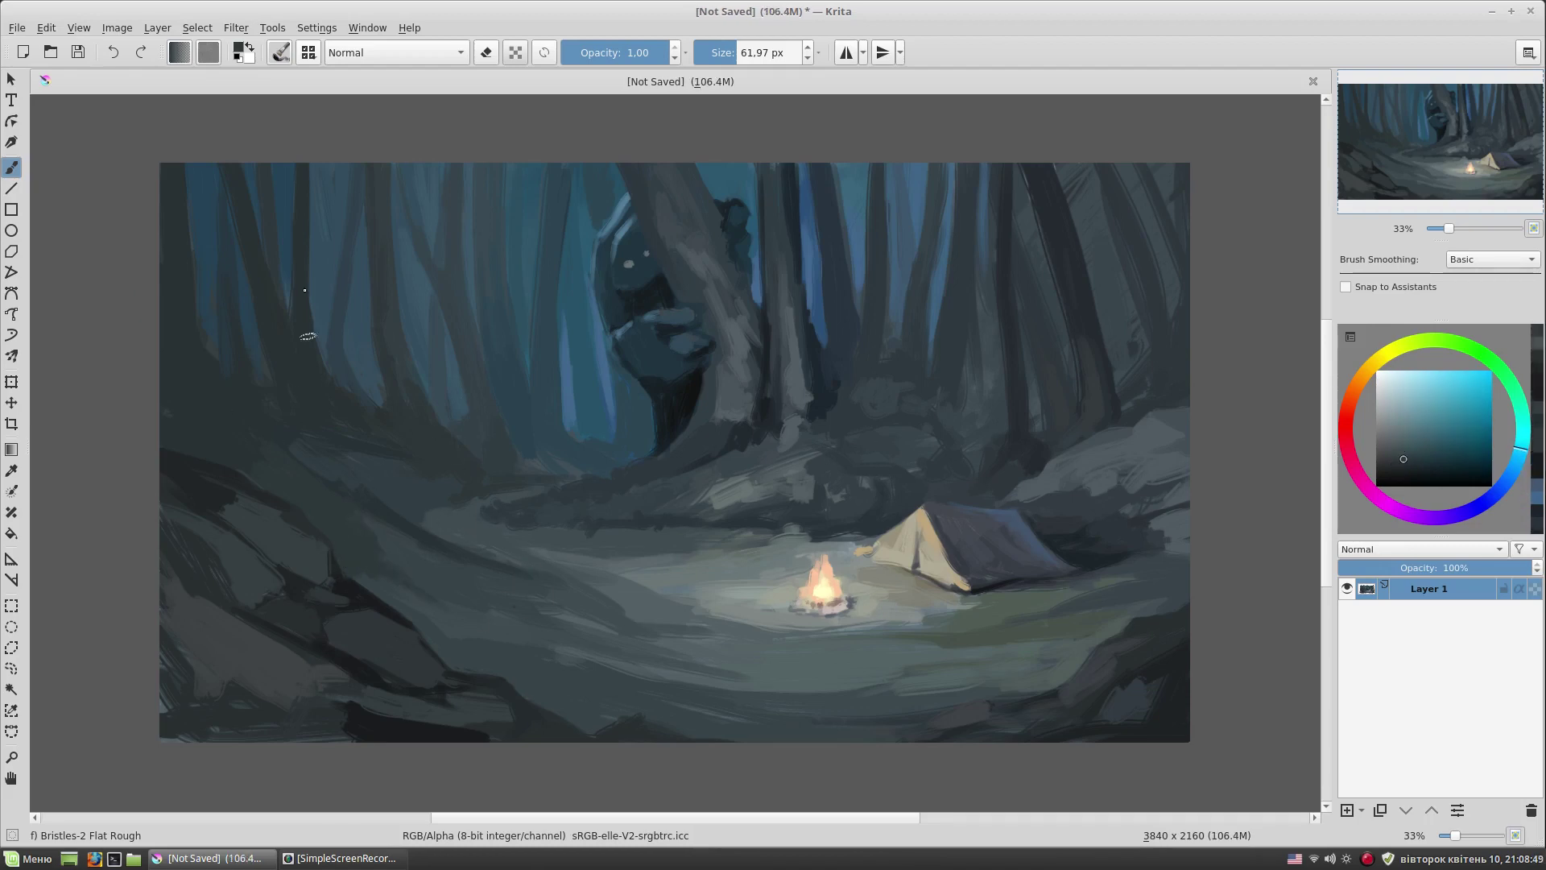
left_click(196, 215, "ctrl")
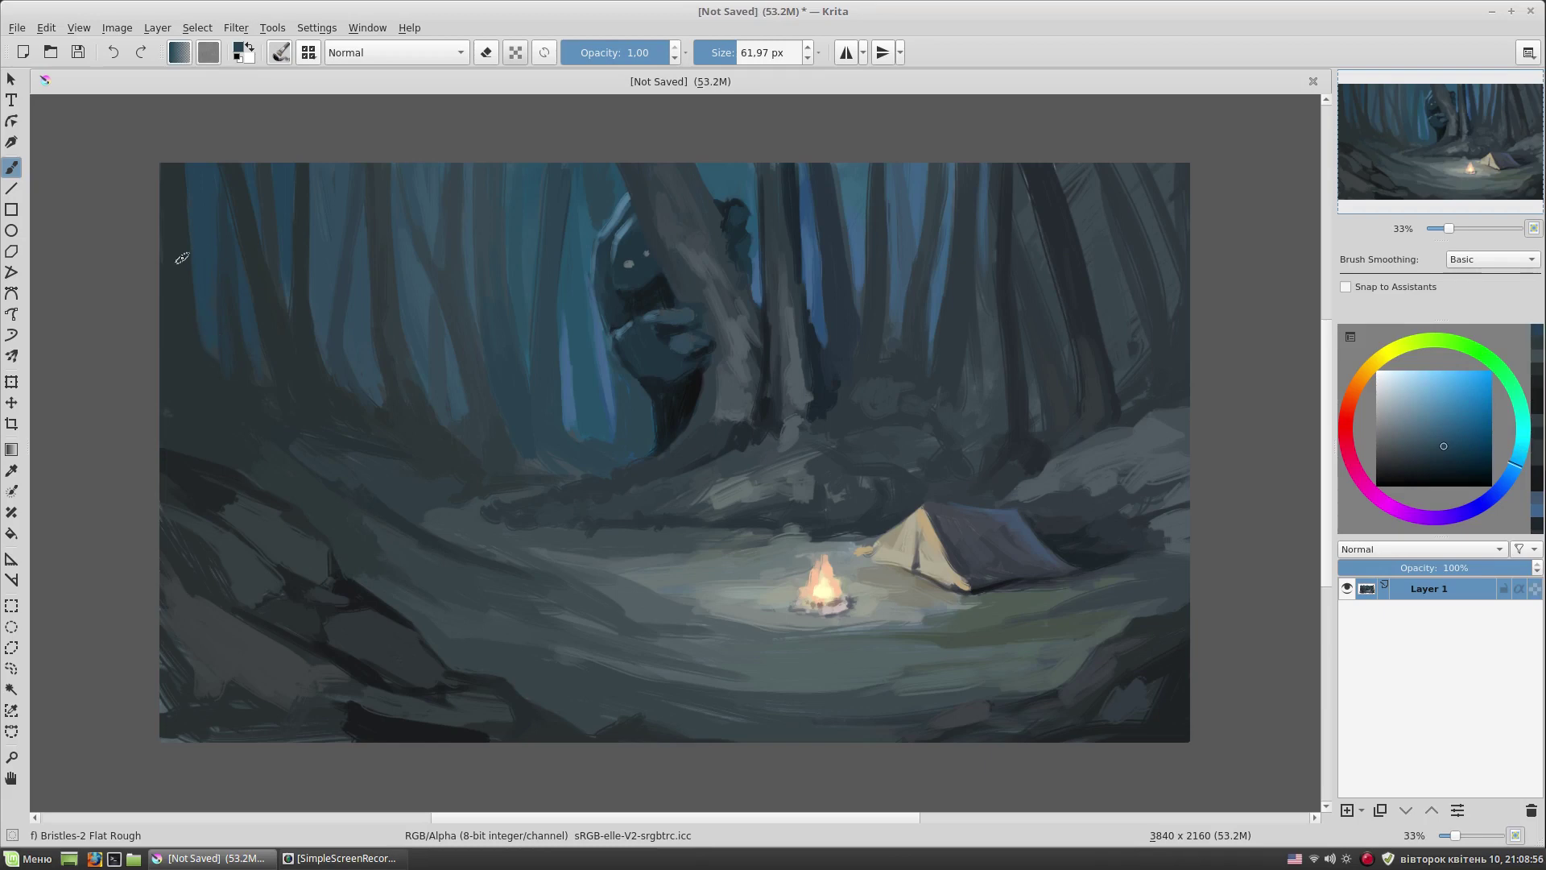
left_click(983, 231, "ctrl")
left_click(983, 335, "ctrl")
left_click(987, 305, "ctrl")
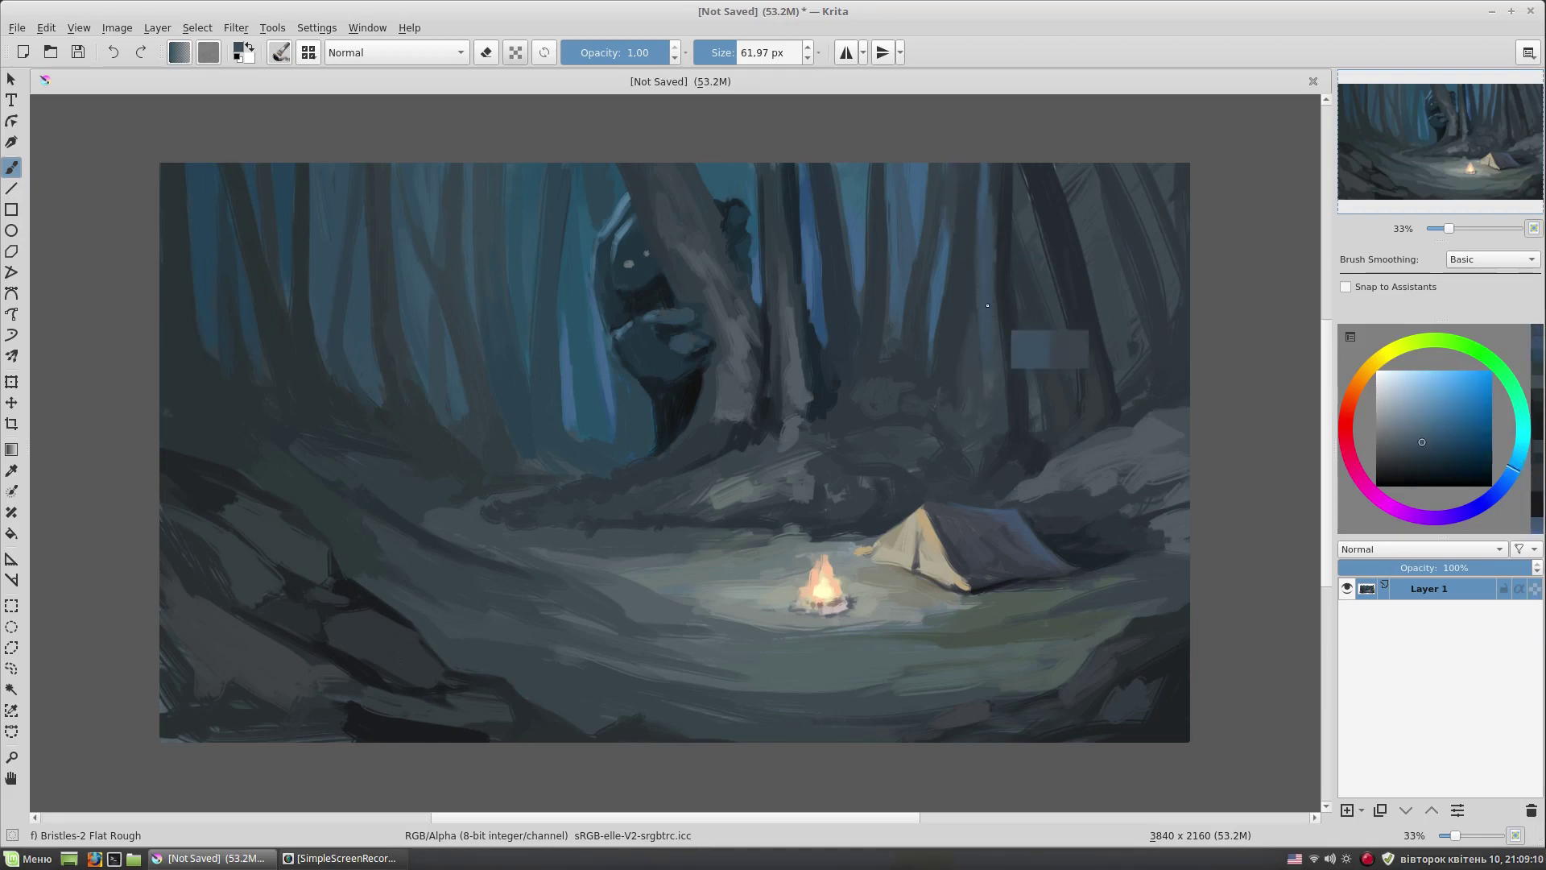
left_click_drag(1027, 366, 1024, 173)
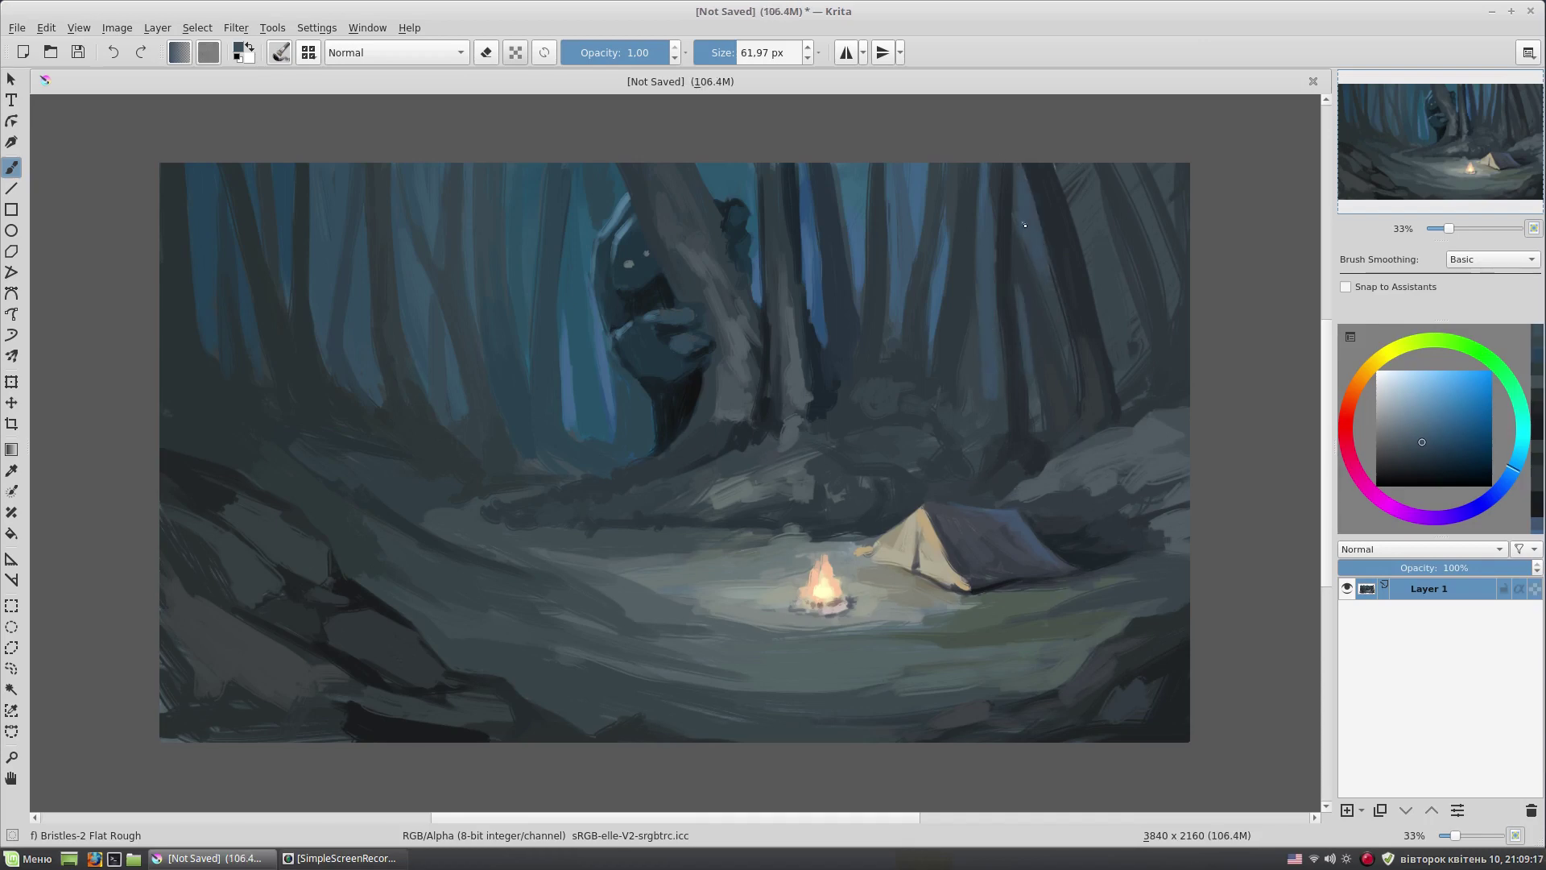
- Paint short dark strokes on the right tree trunks with sampled darker greys
left_click(1147, 324, "ctrl")
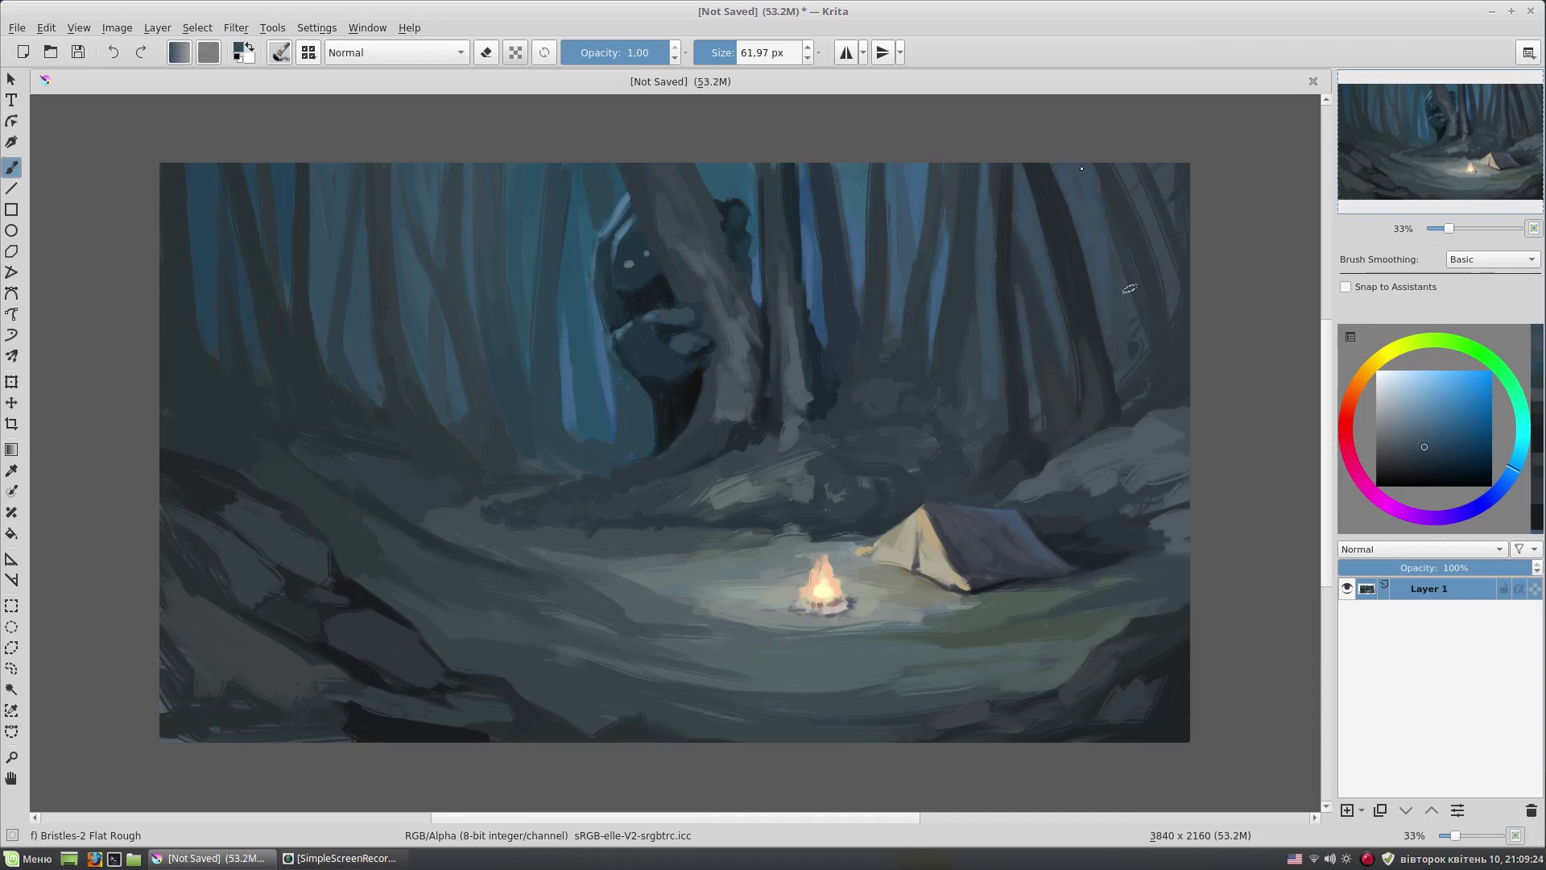
left_click_drag(1129, 286, 1145, 192)
left_click(1144, 286, "ctrl")
left_click_drag(1174, 332, 1160, 202)
- Sample more blue-grey shades around the right trees and readjust the brush size
left_click(1095, 215, "ctrl")
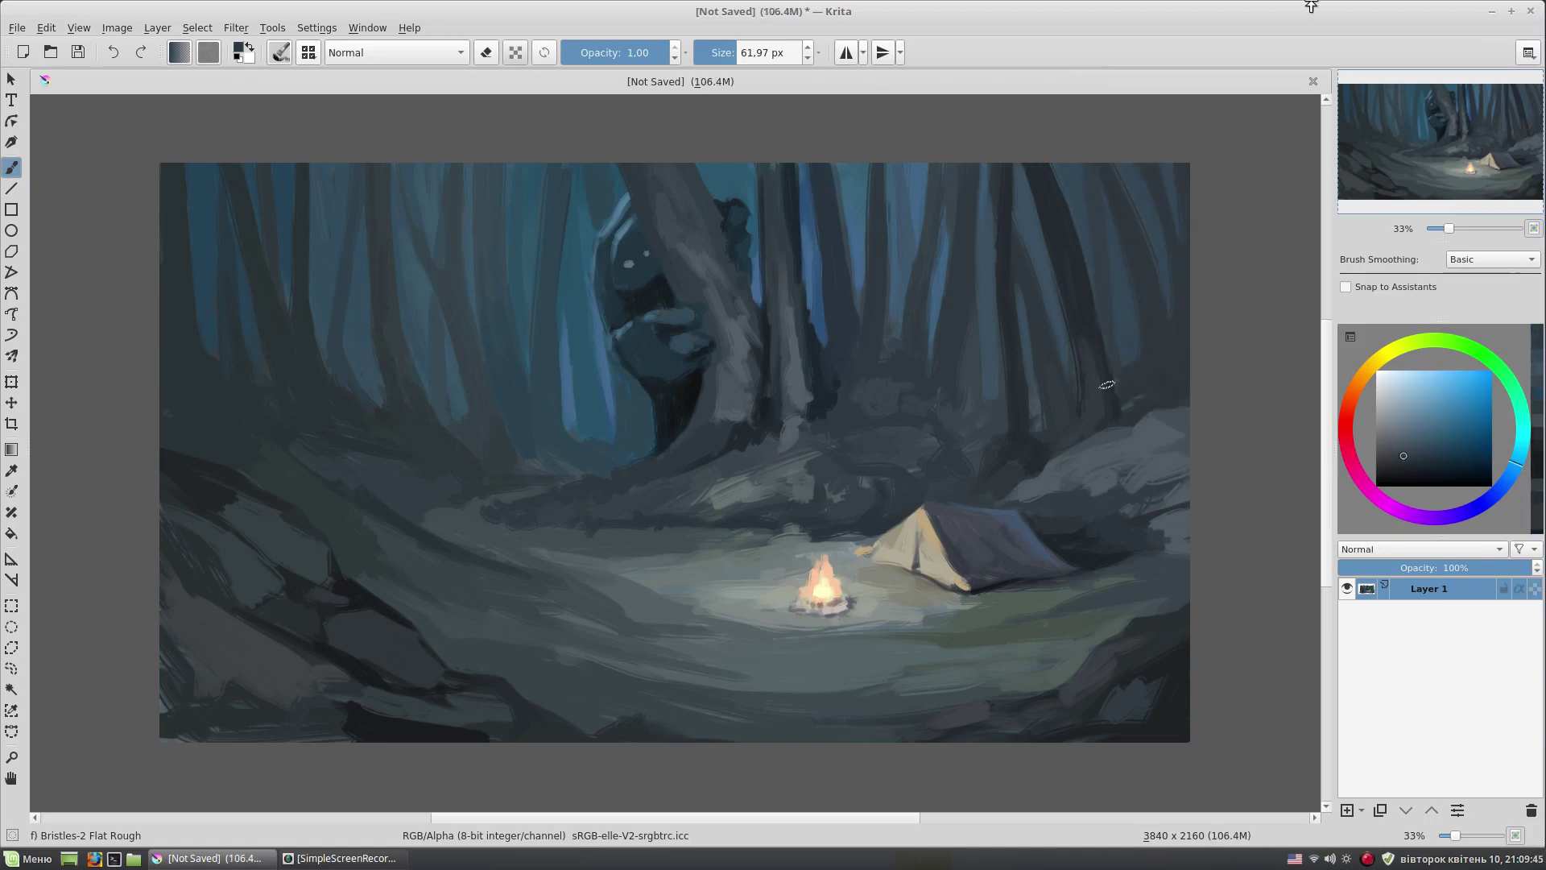
left_click(1125, 403, "ctrl")
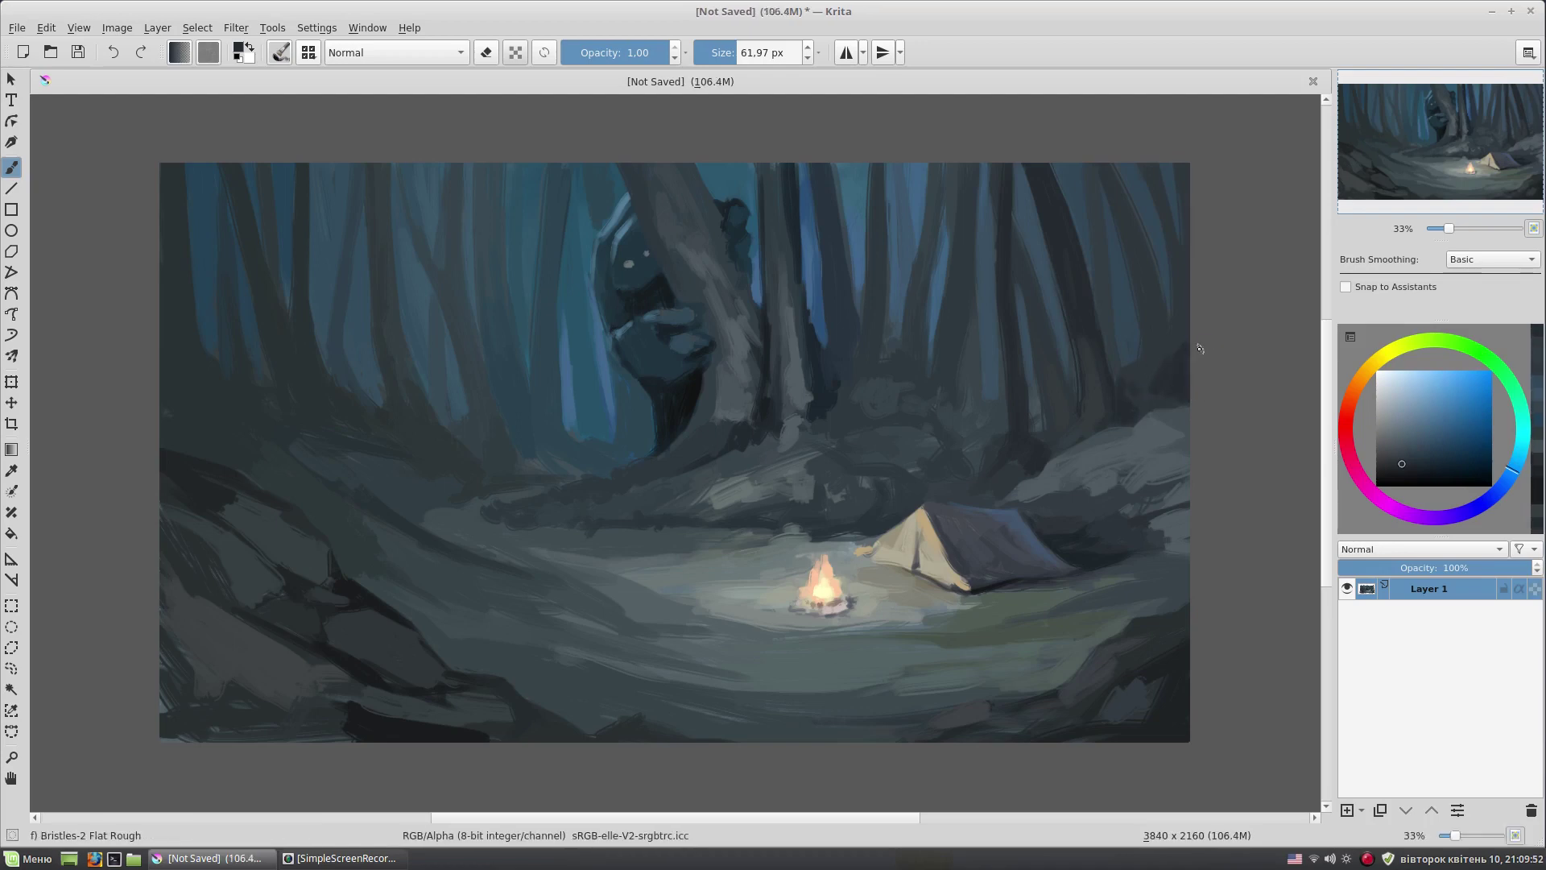
left_click(1047, 367, "ctrl")
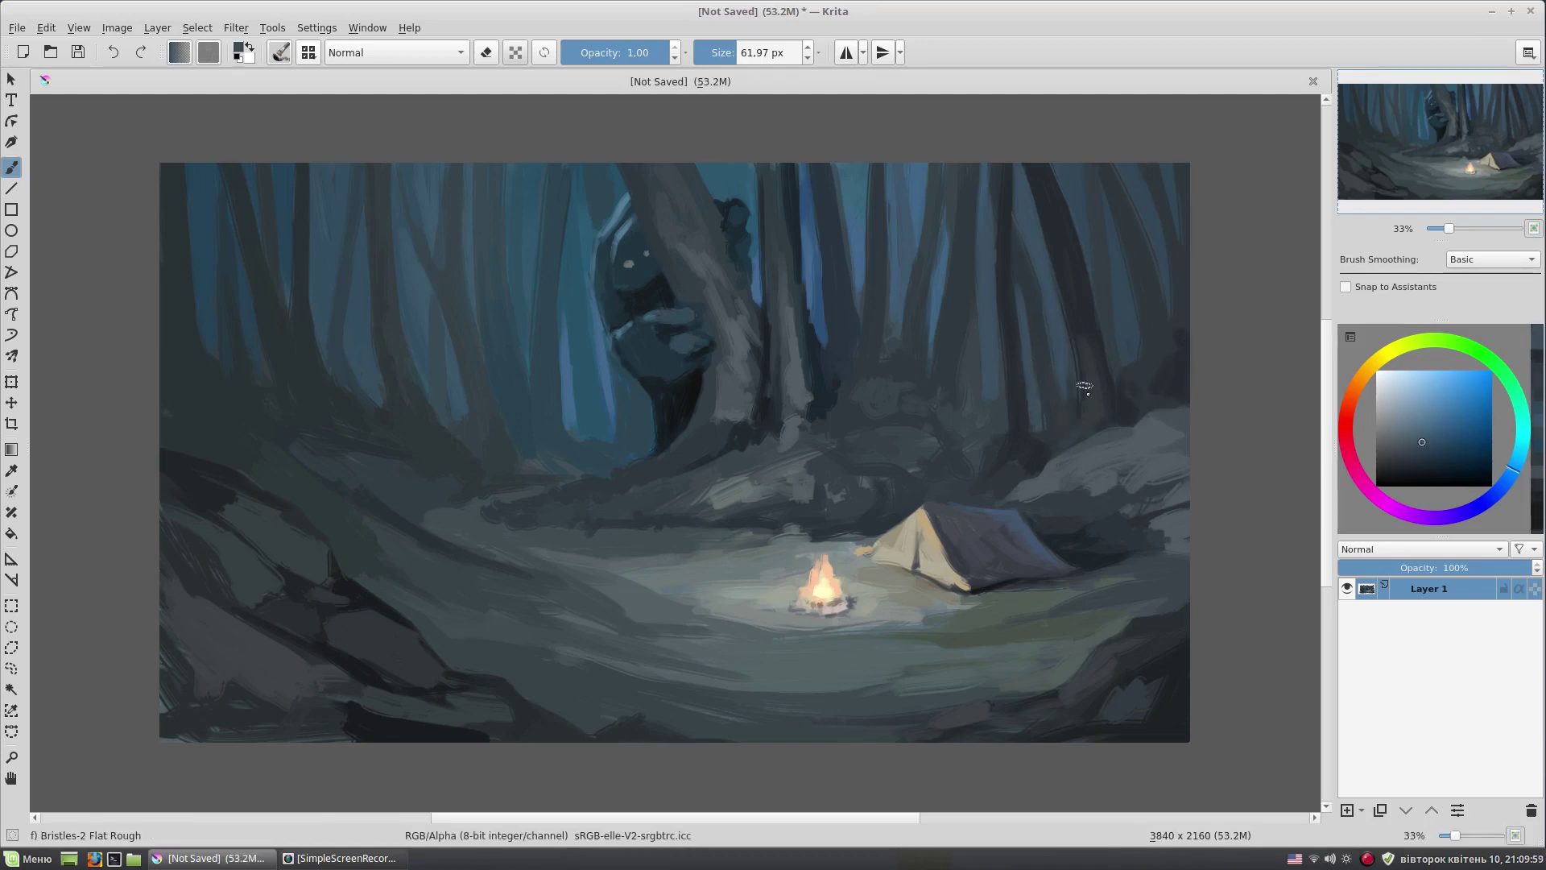
key("bracketleft")
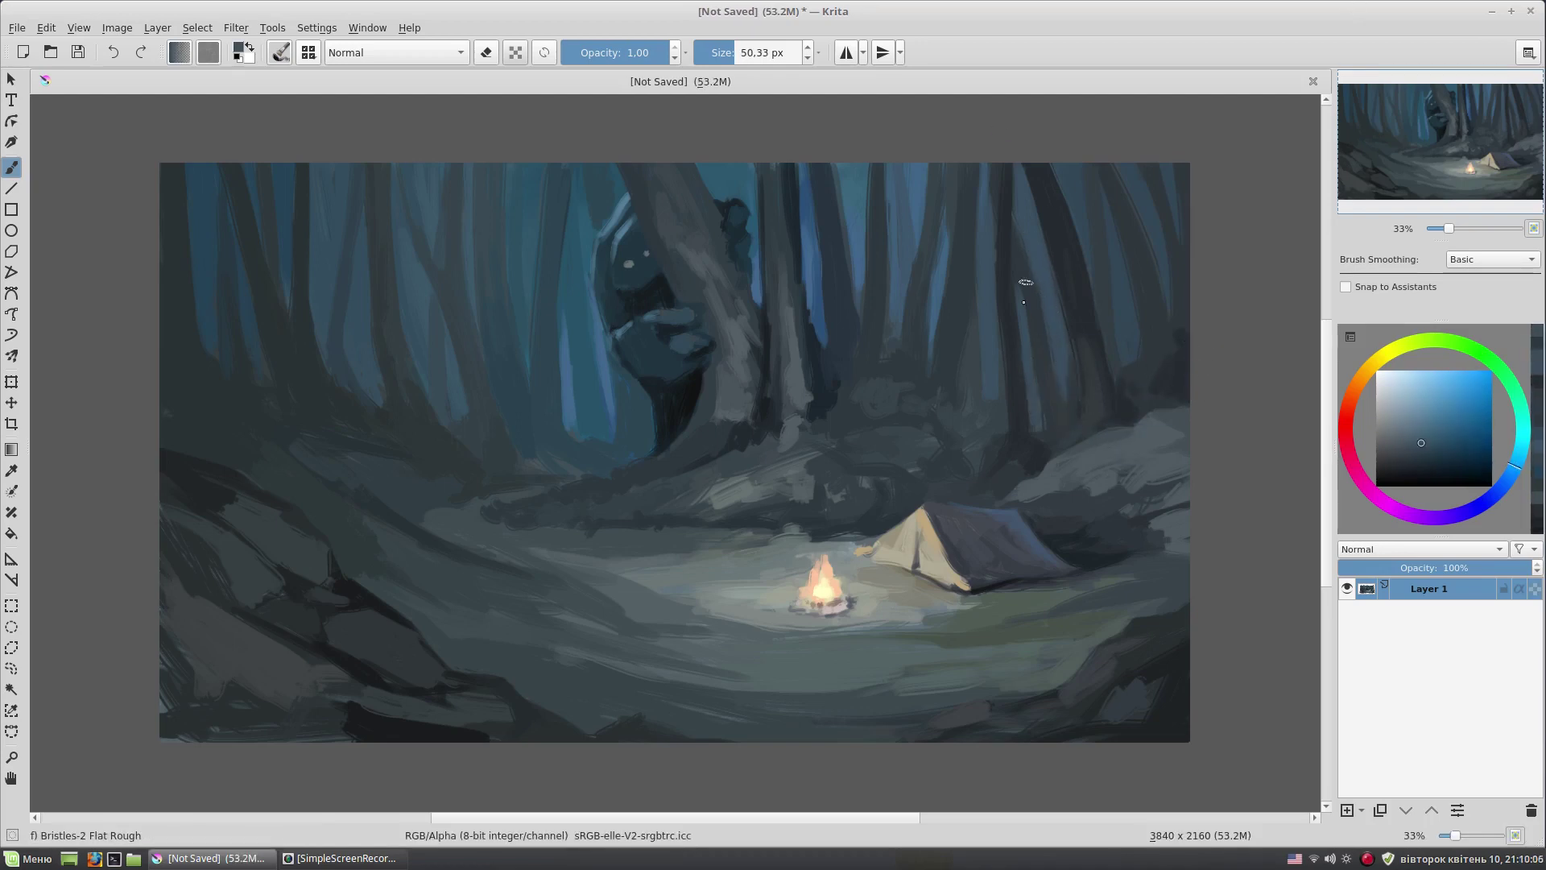
left_click(1019, 422, "ctrl")
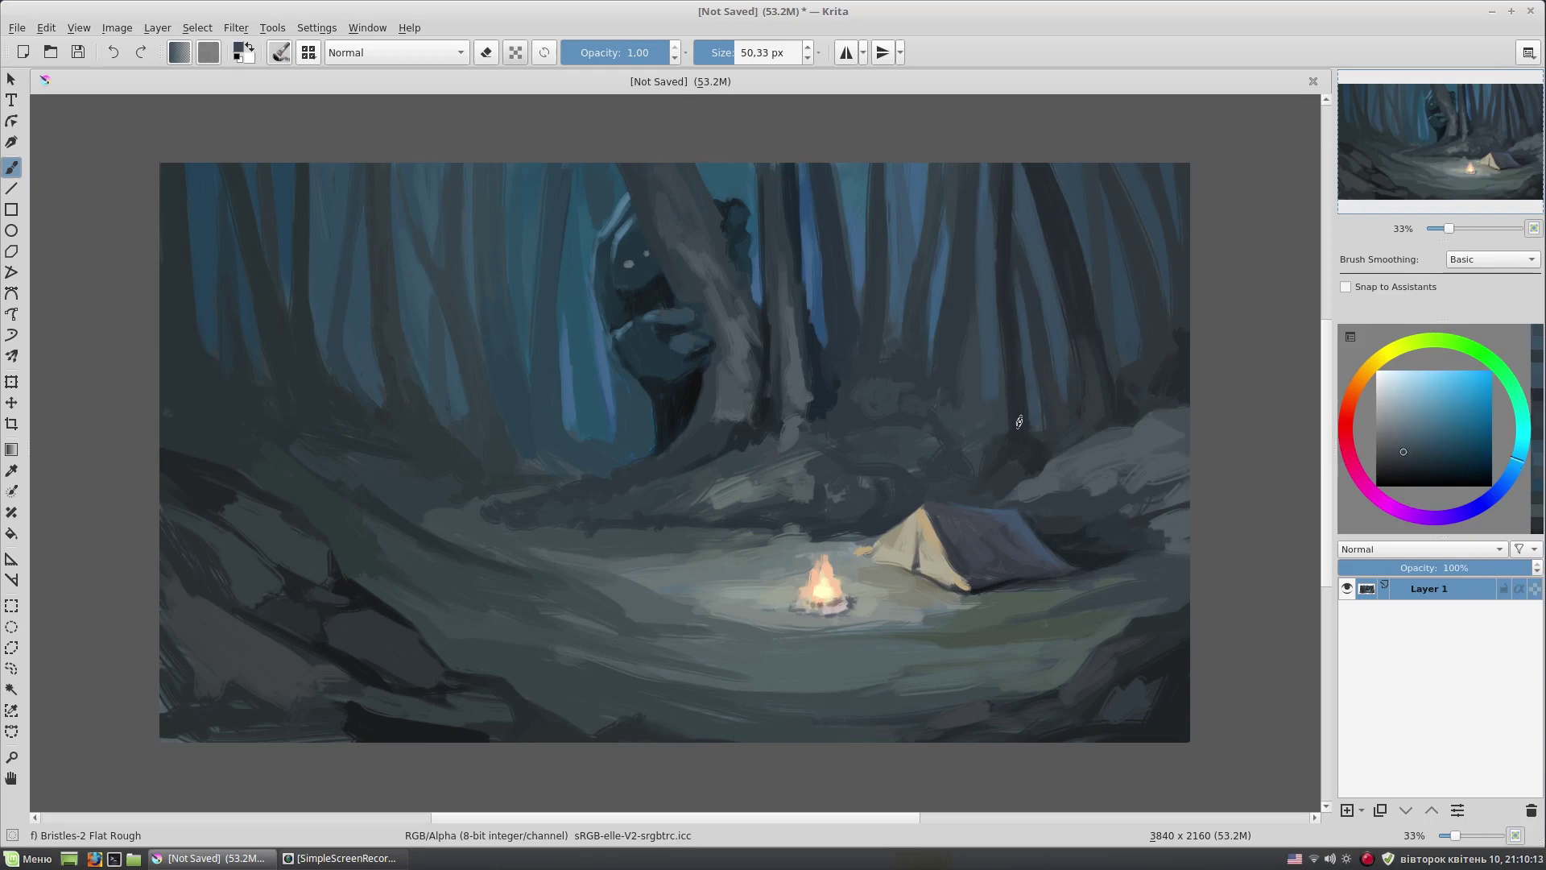
left_click(857, 323, "ctrl")
key("bracketright")
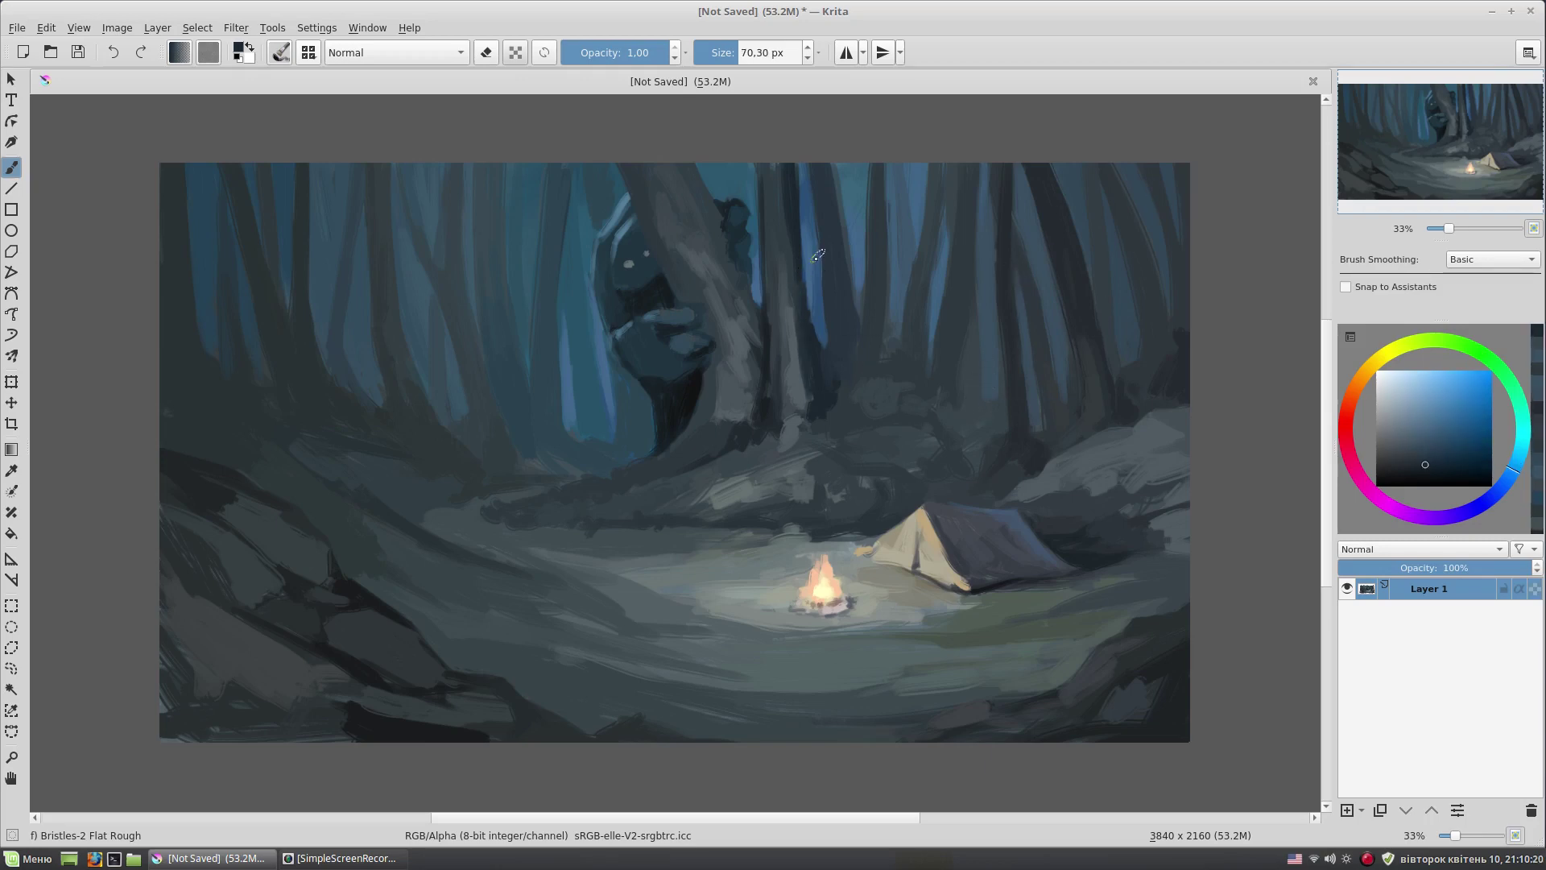
- Paint lighter vertical blue-grey strokes up the large central trunk
left_click_drag(852, 346, 855, 215)
left_click(805, 412, "ctrl")
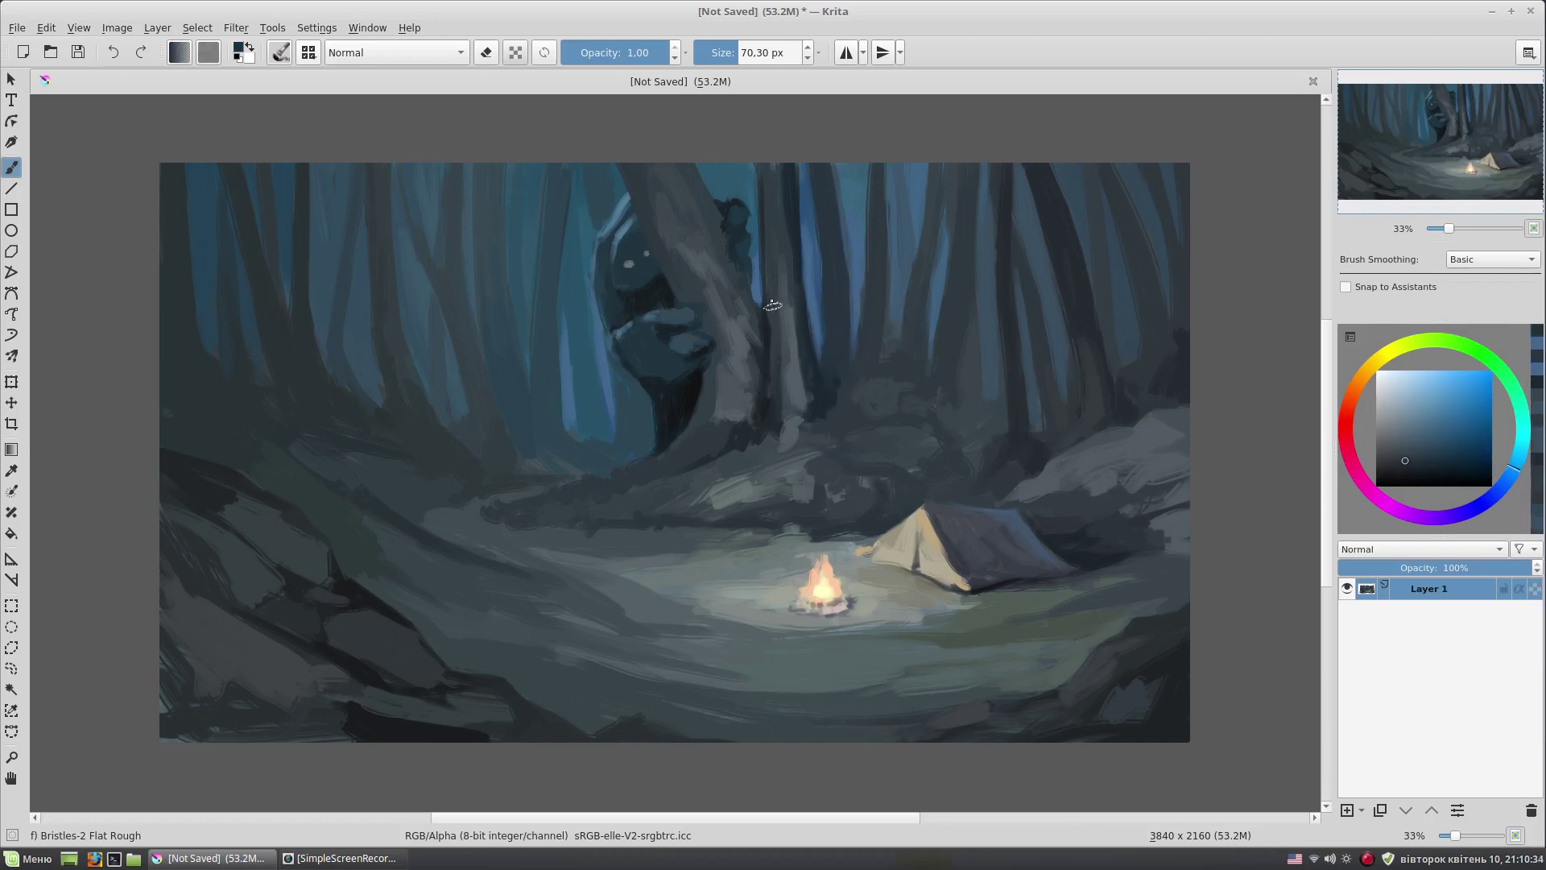
left_click_drag(777, 407, 779, 259)
left_click_drag(792, 338, 787, 230)
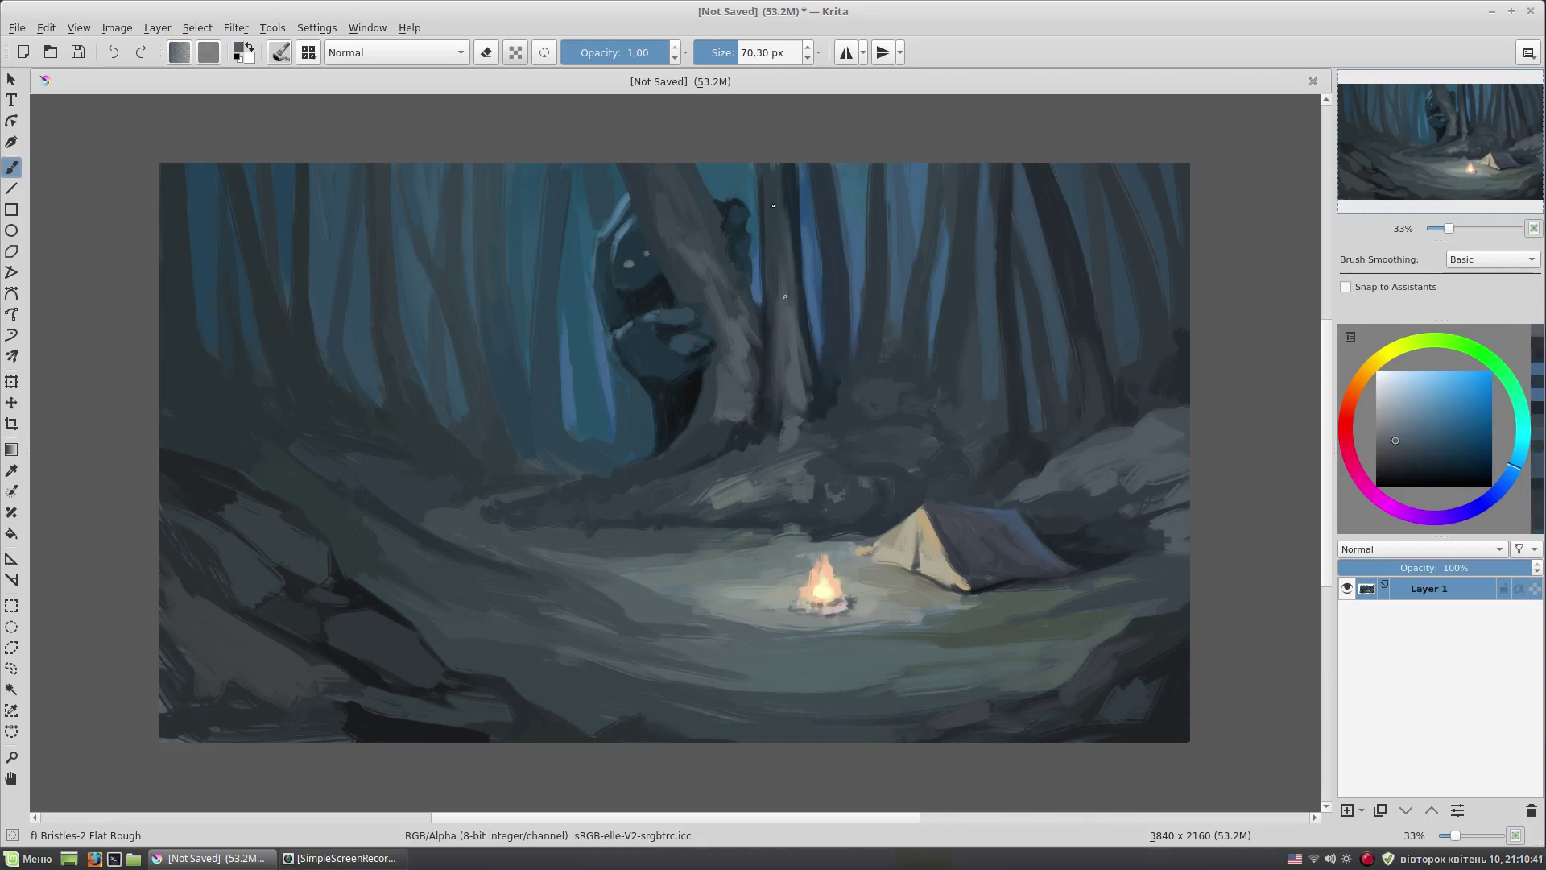
left_click_drag(750, 346, 664, 198)
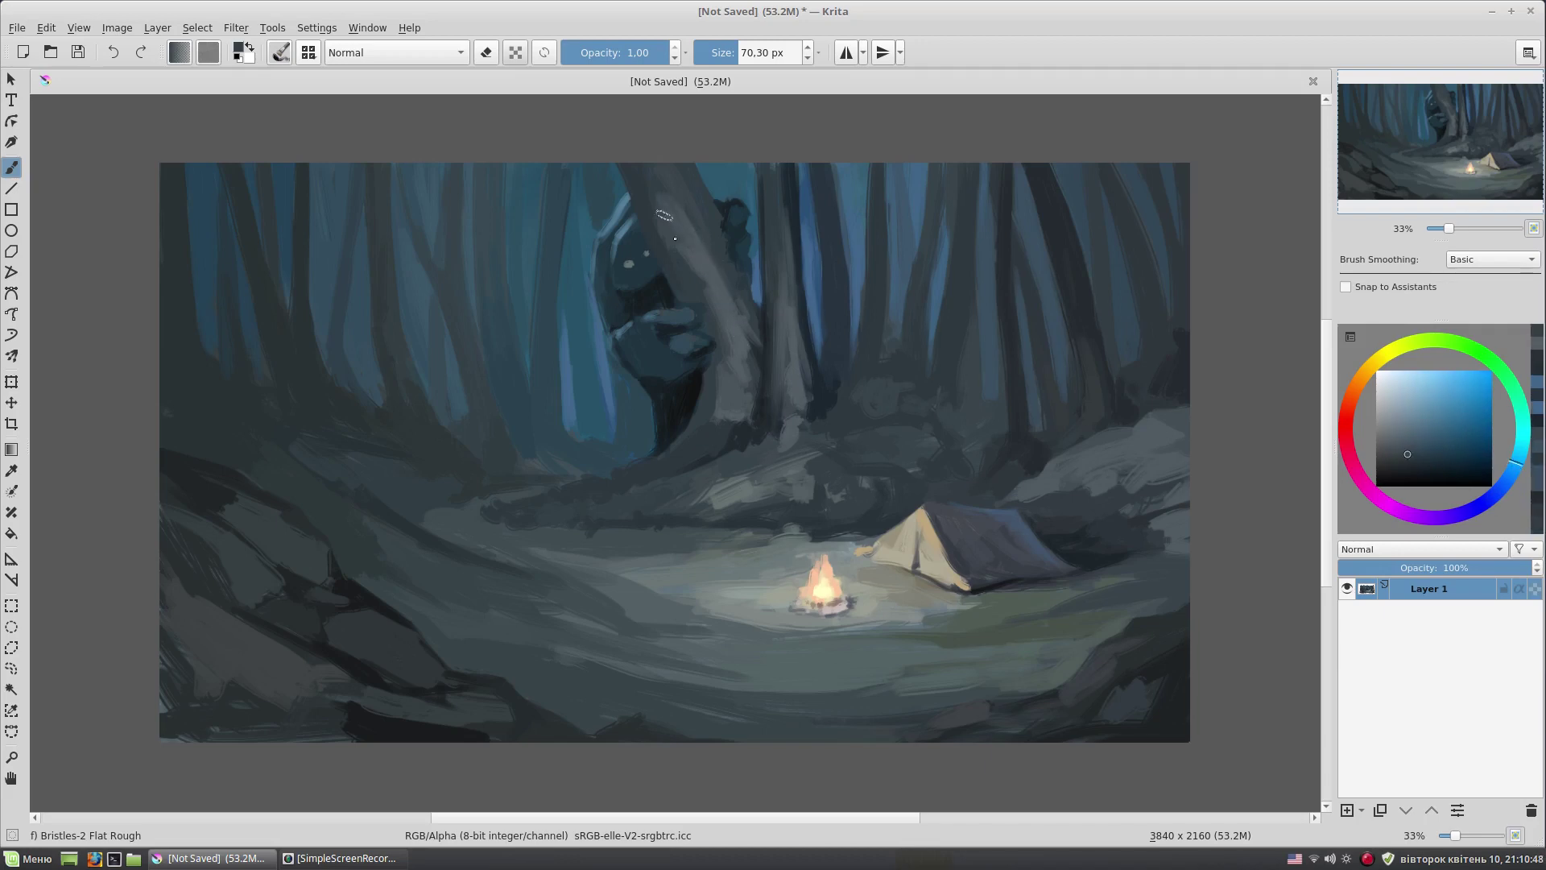
- Add a grey patch on the trunk and dab darker paint along its edge
left_click(771, 413, "ctrl")
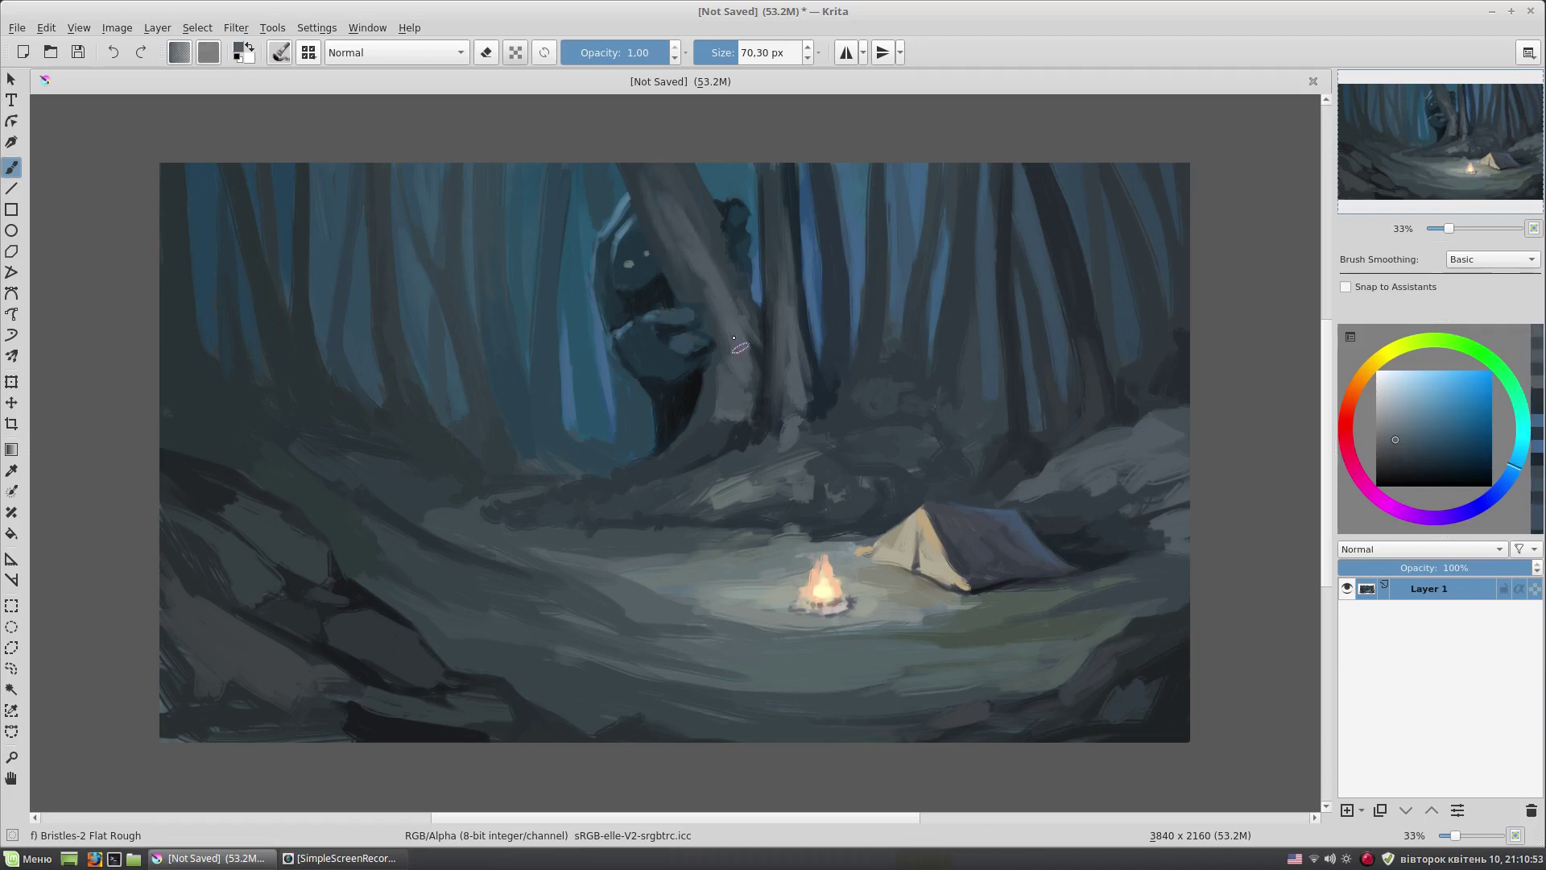
left_click(736, 419, "ctrl")
mouse_move(761, 241)
left_mouse_down()
mouse_move(709, 265)
mouse_move(703, 252)
left_mouse_up()
left_click(729, 266, "ctrl")
left_click_drag(737, 334, 704, 345, "shift")
left_click(638, 226, "ctrl")
left_click_drag(625, 193, 639, 196)
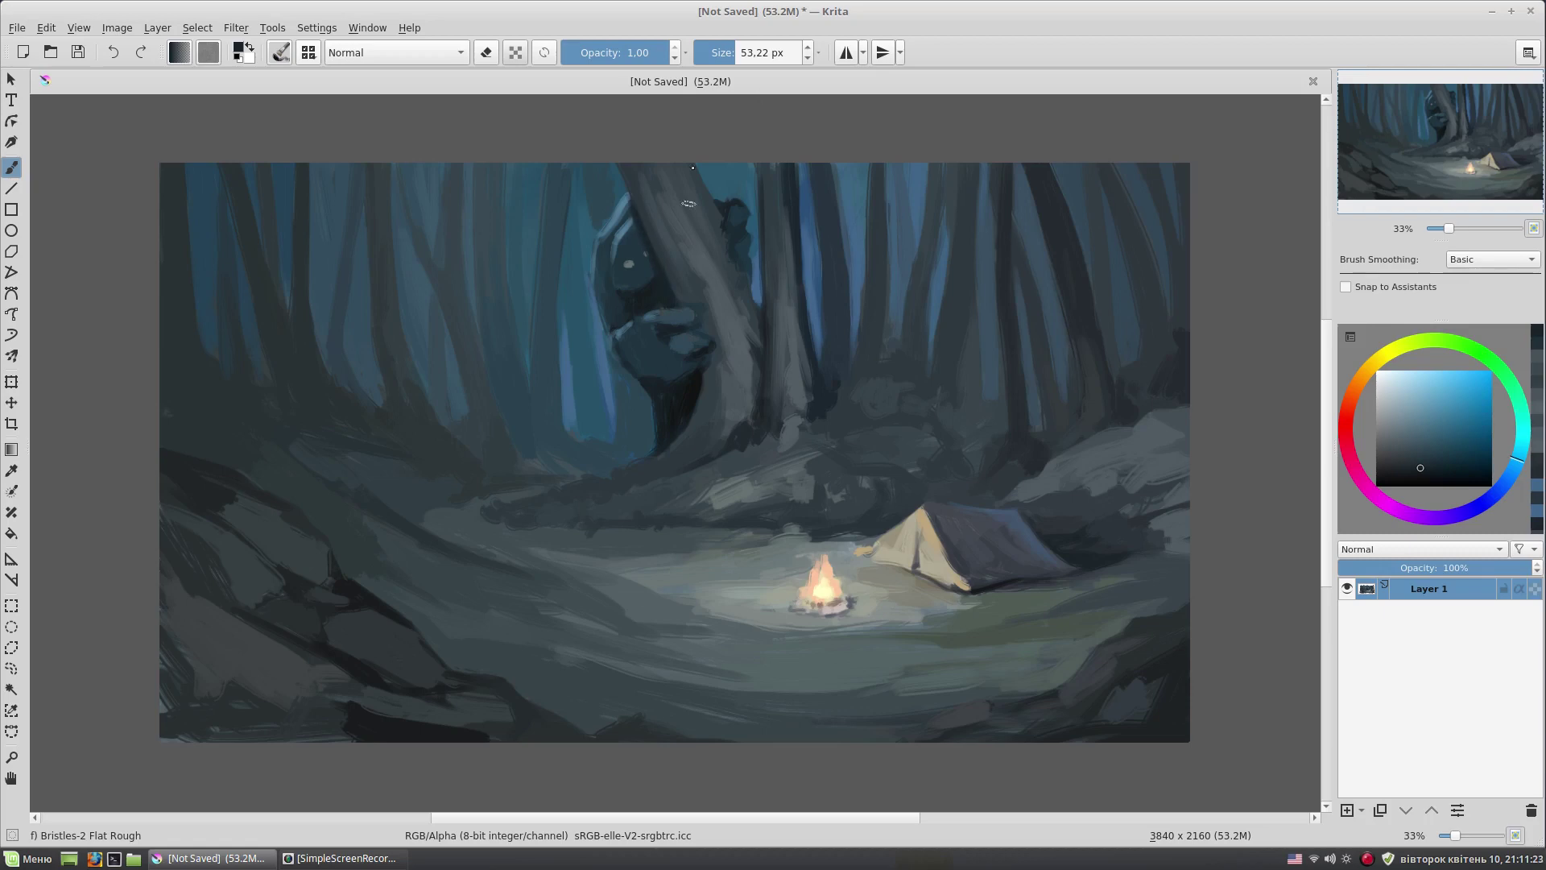
- Shrink the brush and sample alternating lighter and darker blue-greys around the trunk
left_click(1417, 473)
left_click_drag(689, 265, 642, 227, "shift")
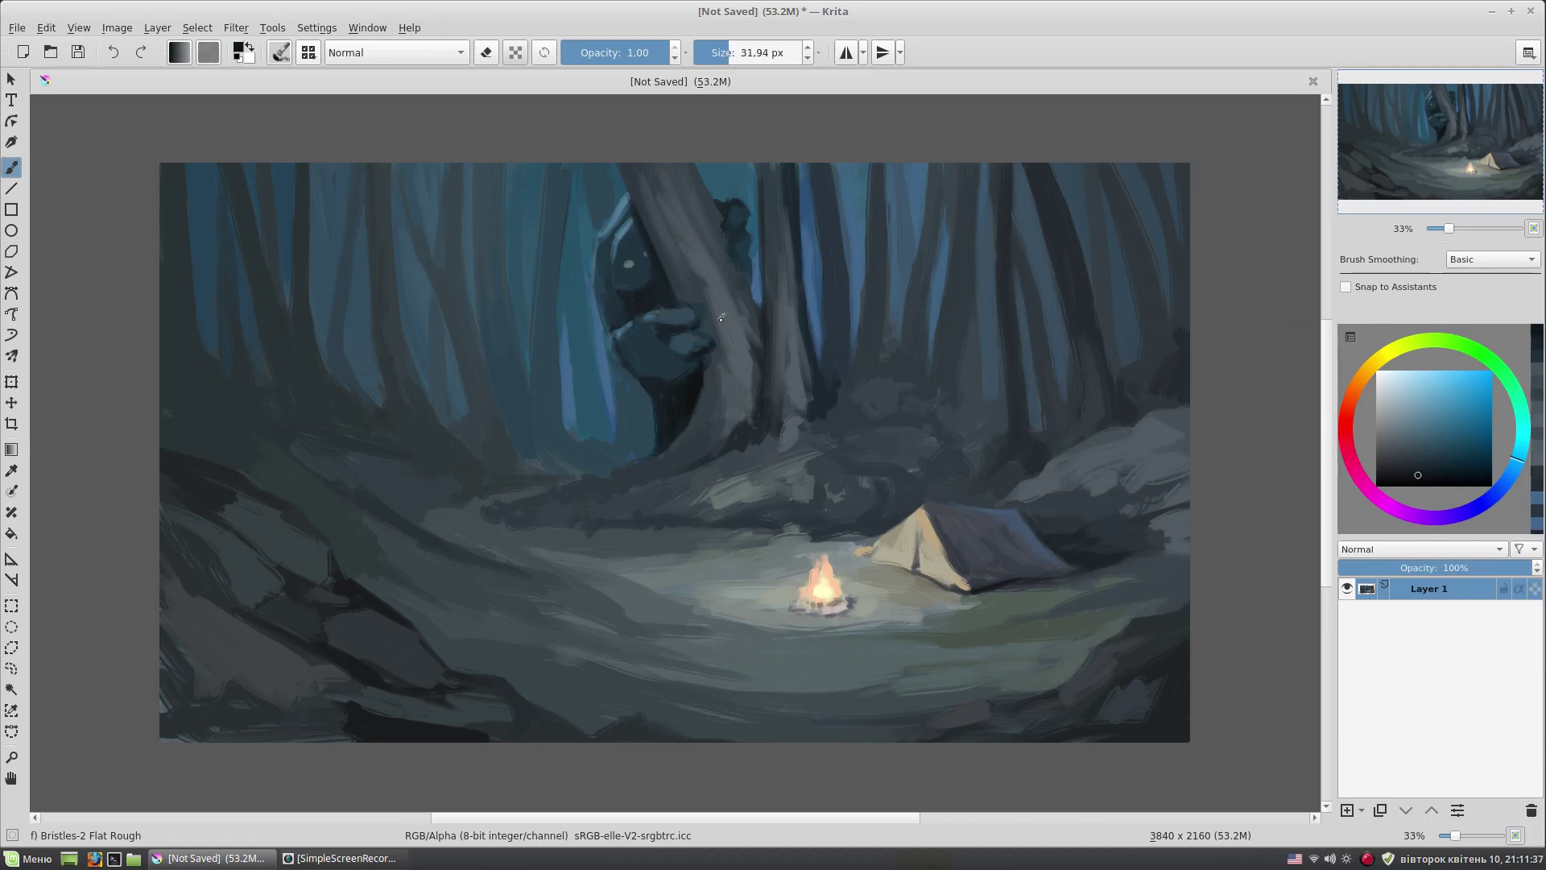
left_click(691, 367, "ctrl")
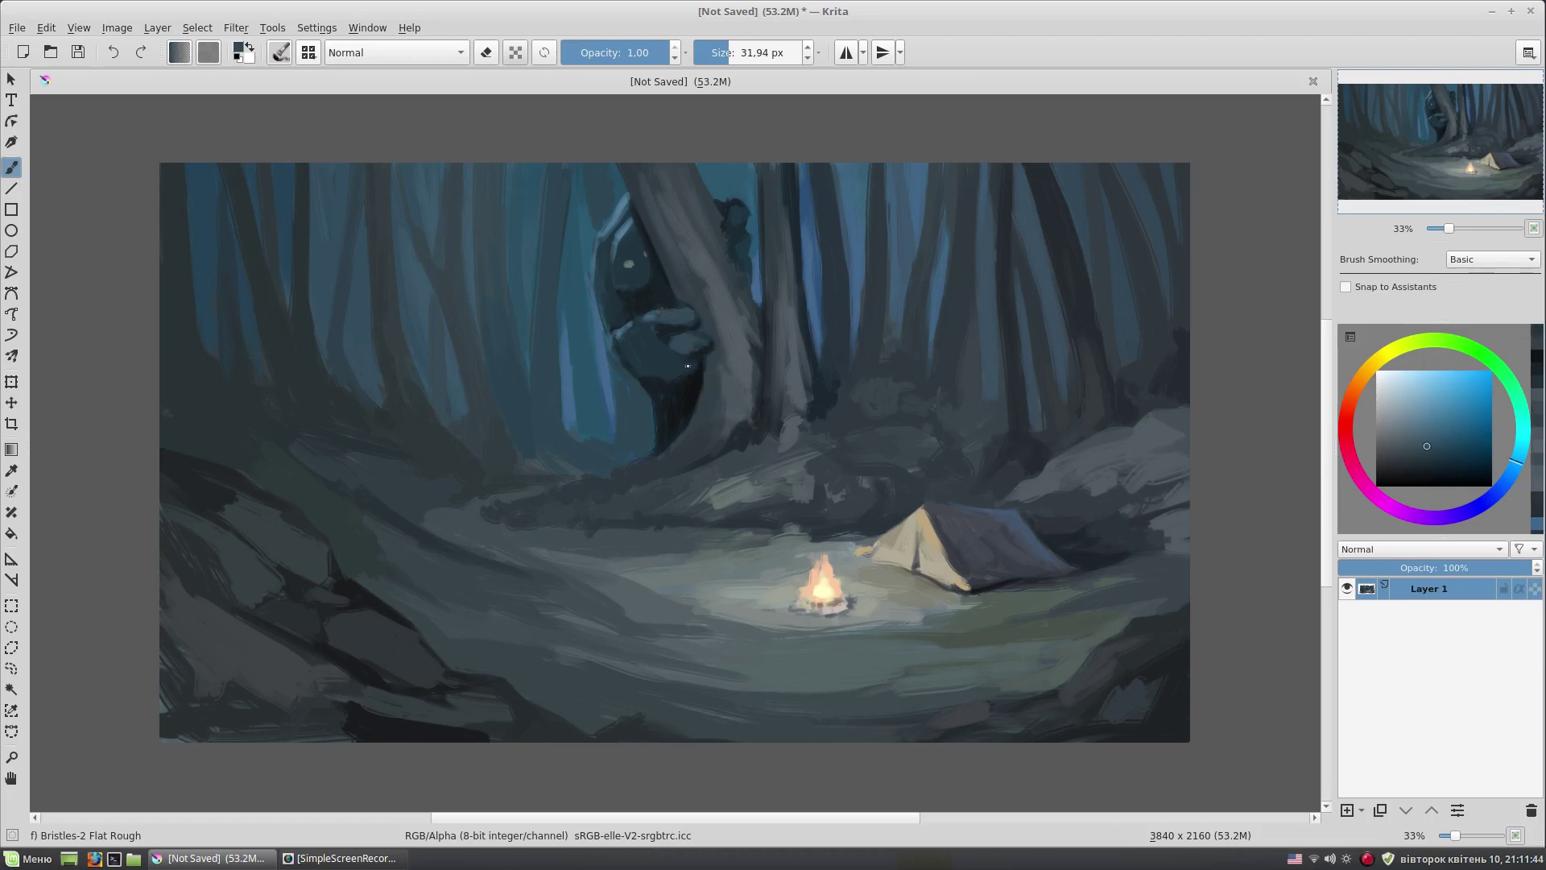
left_click(729, 237, "ctrl")
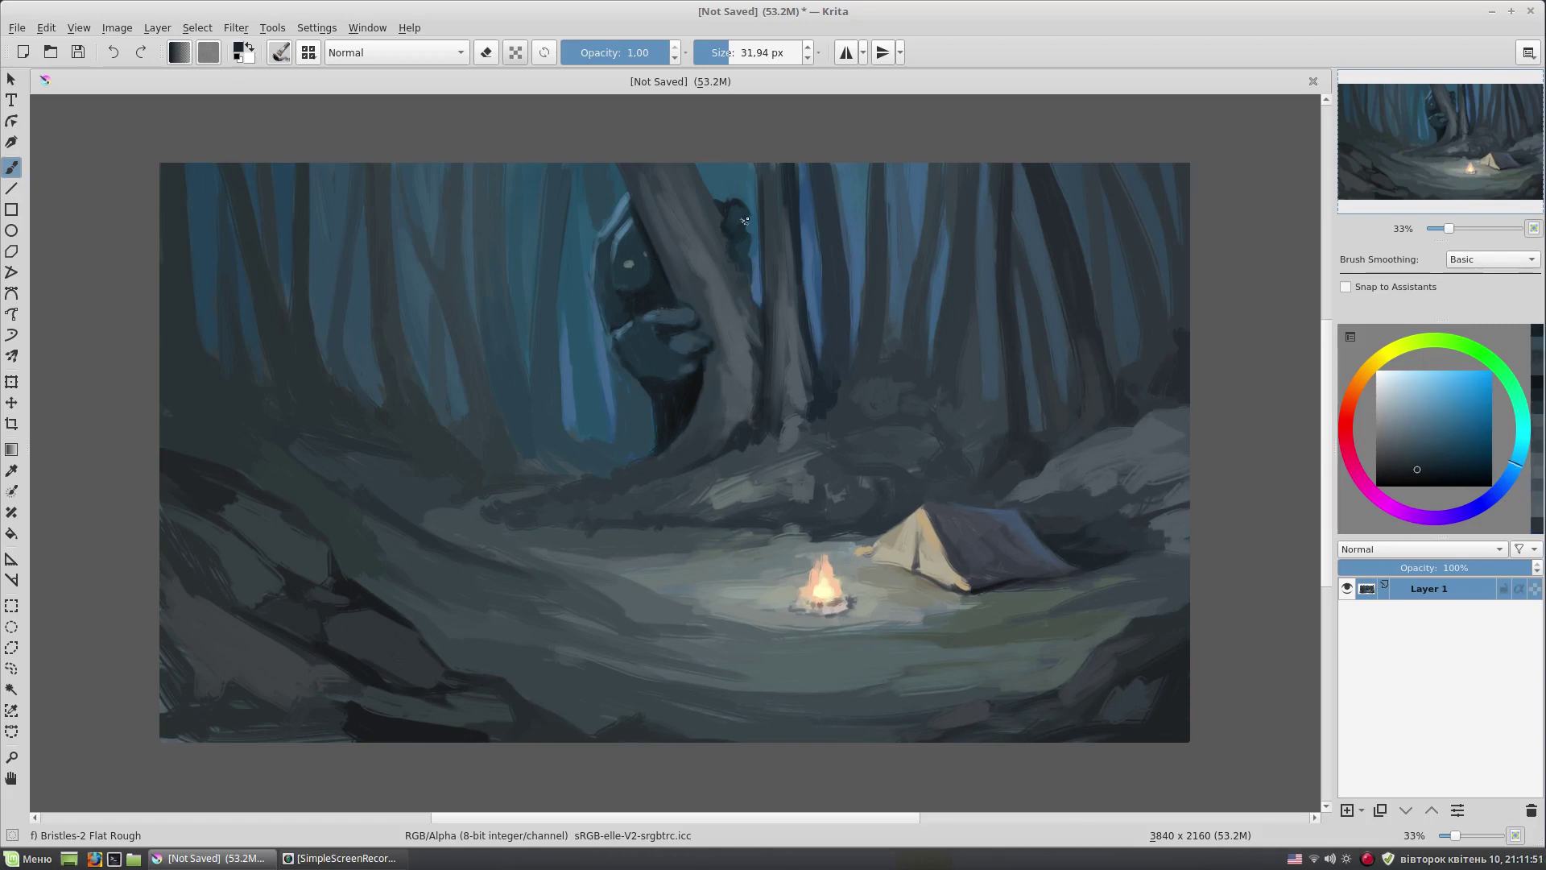
left_click(763, 366, "ctrl")
left_click(764, 402, "ctrl")
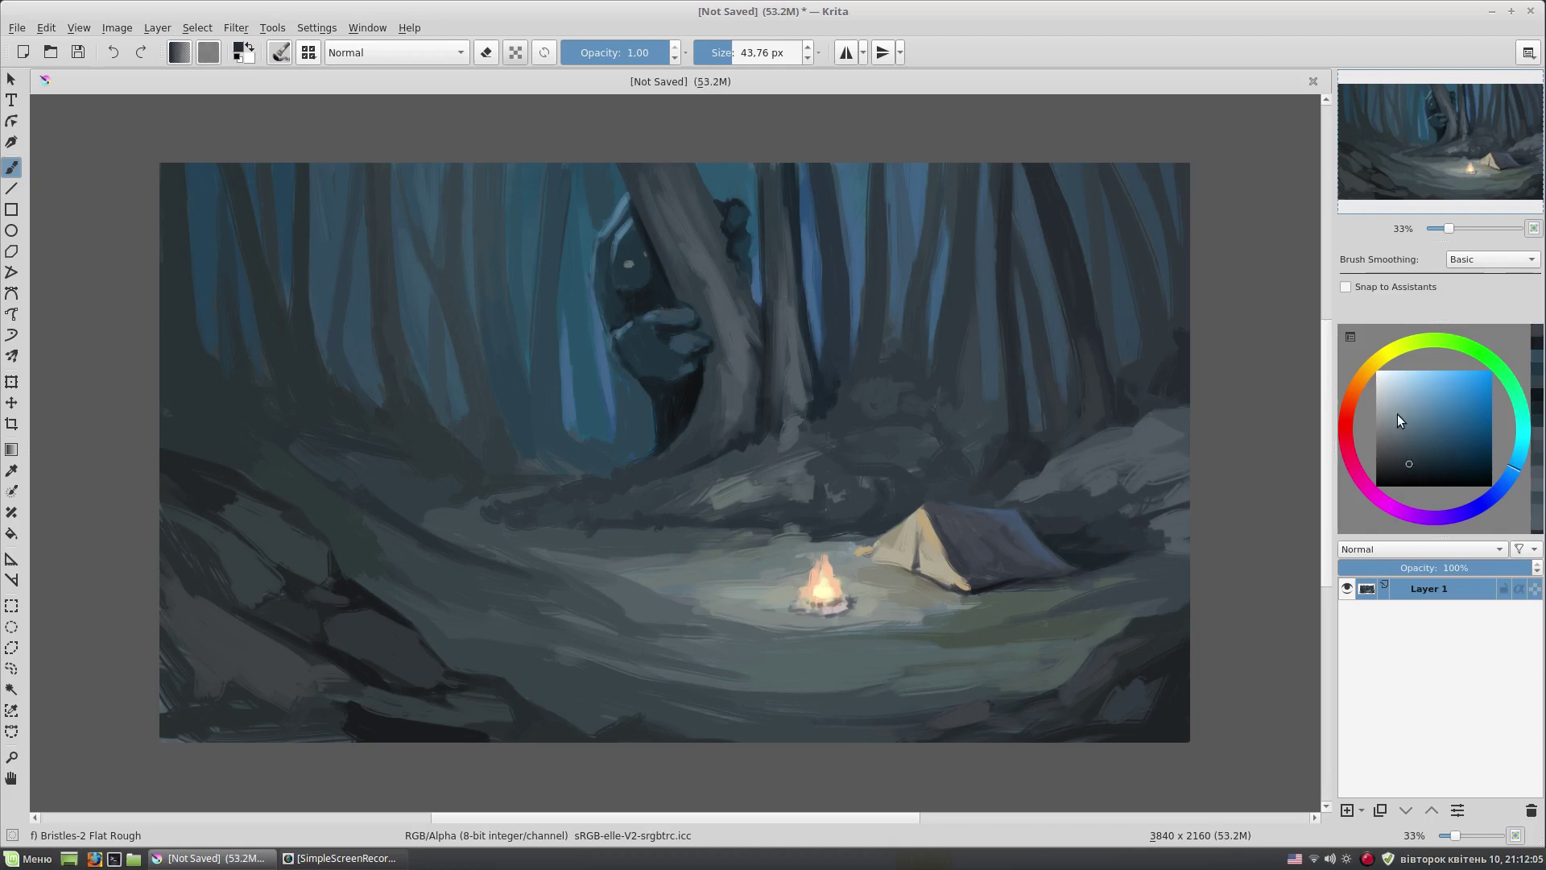
left_click(747, 437, "ctrl")
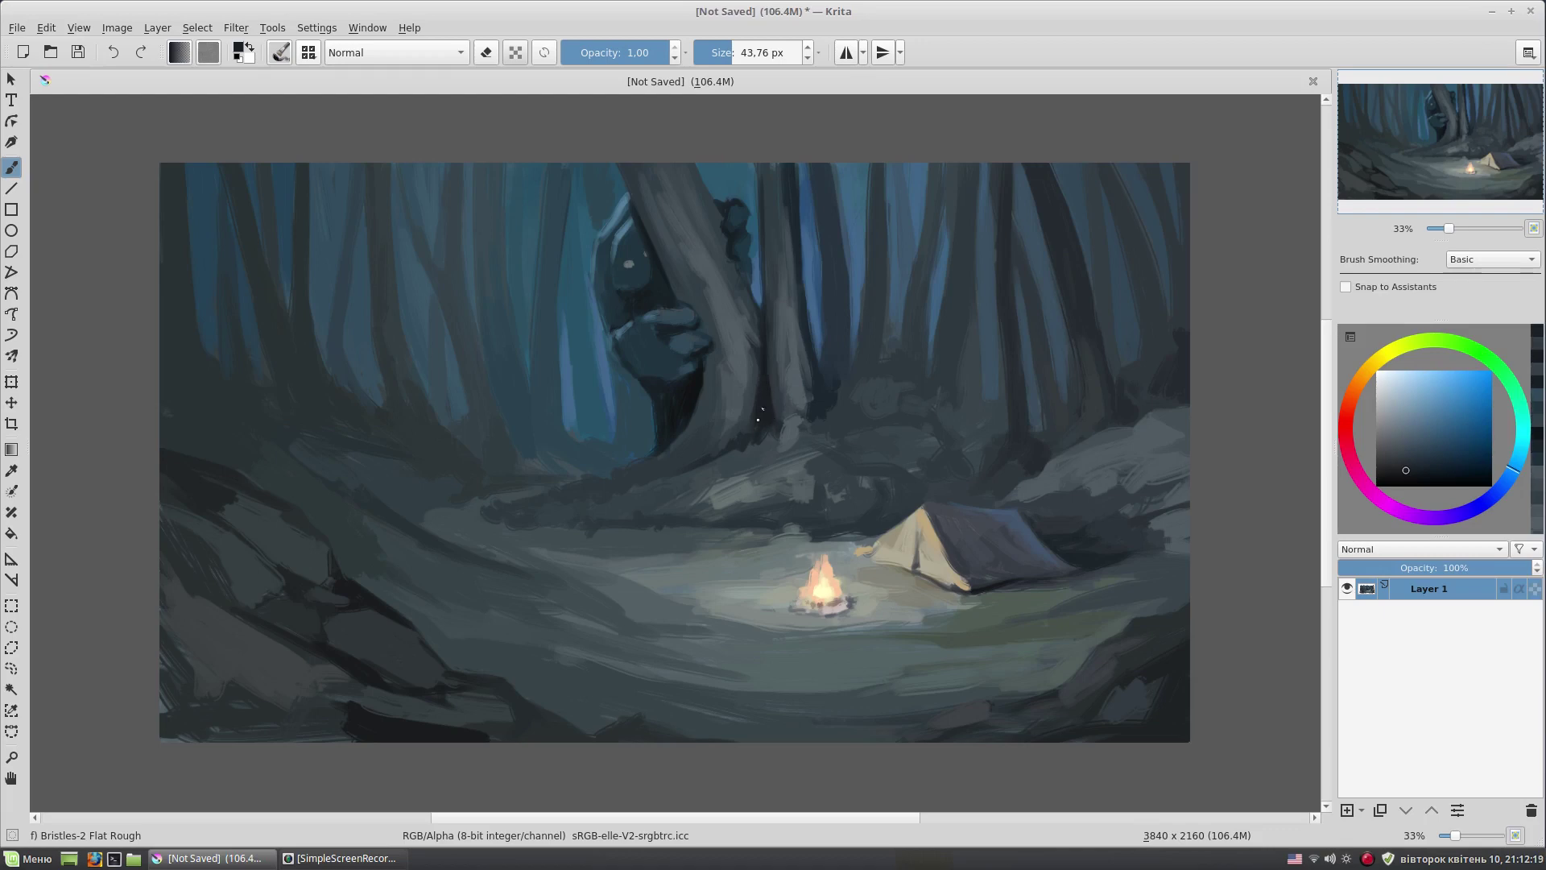
left_click(761, 445, "ctrl")
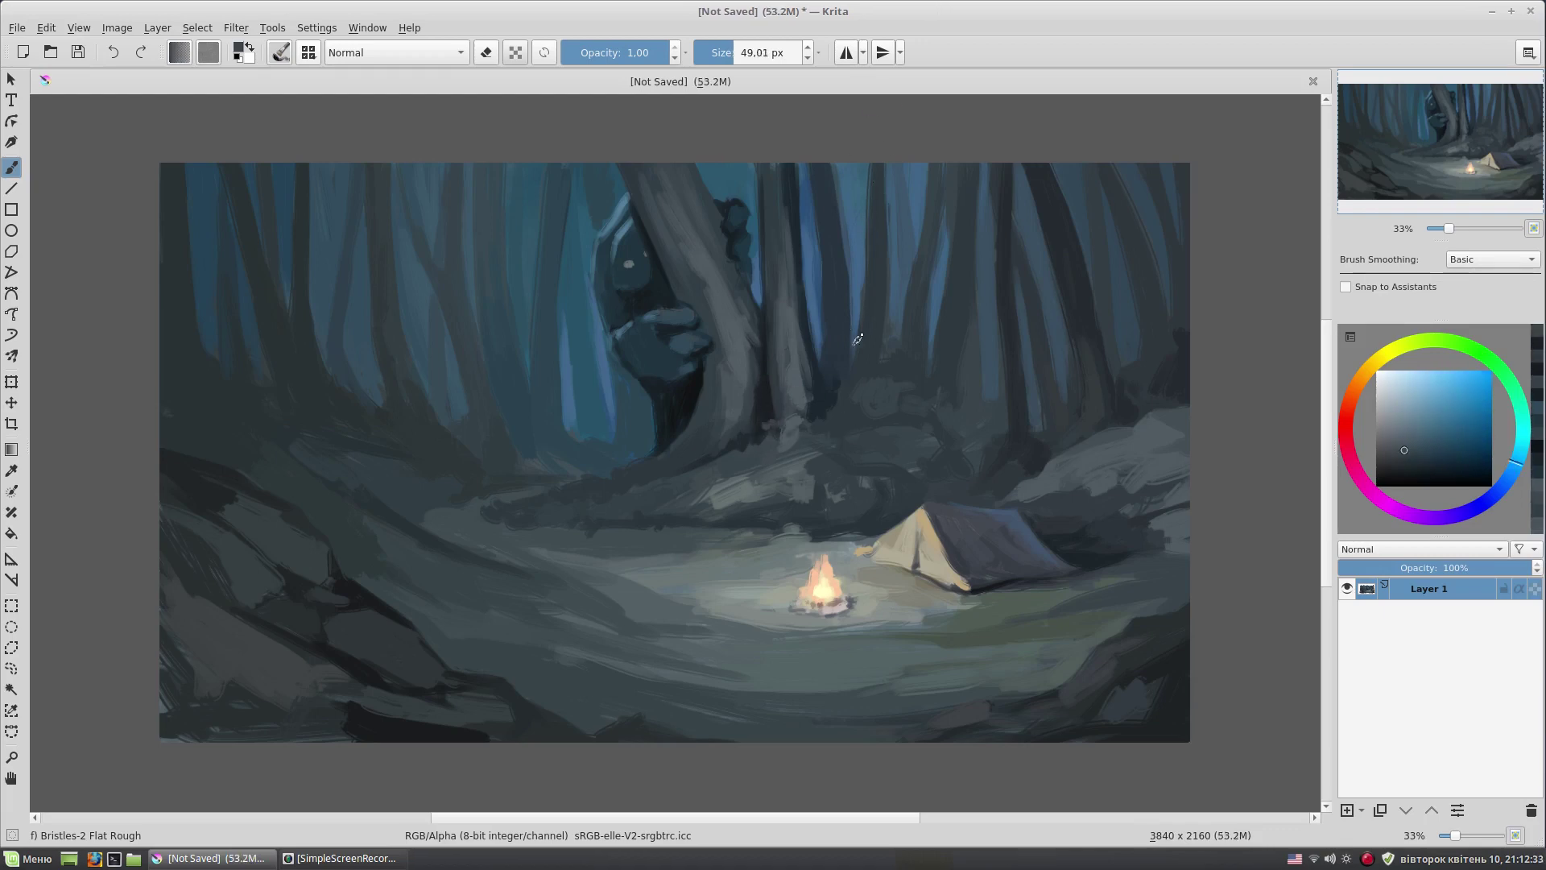
left_click(1168, 455, "ctrl")
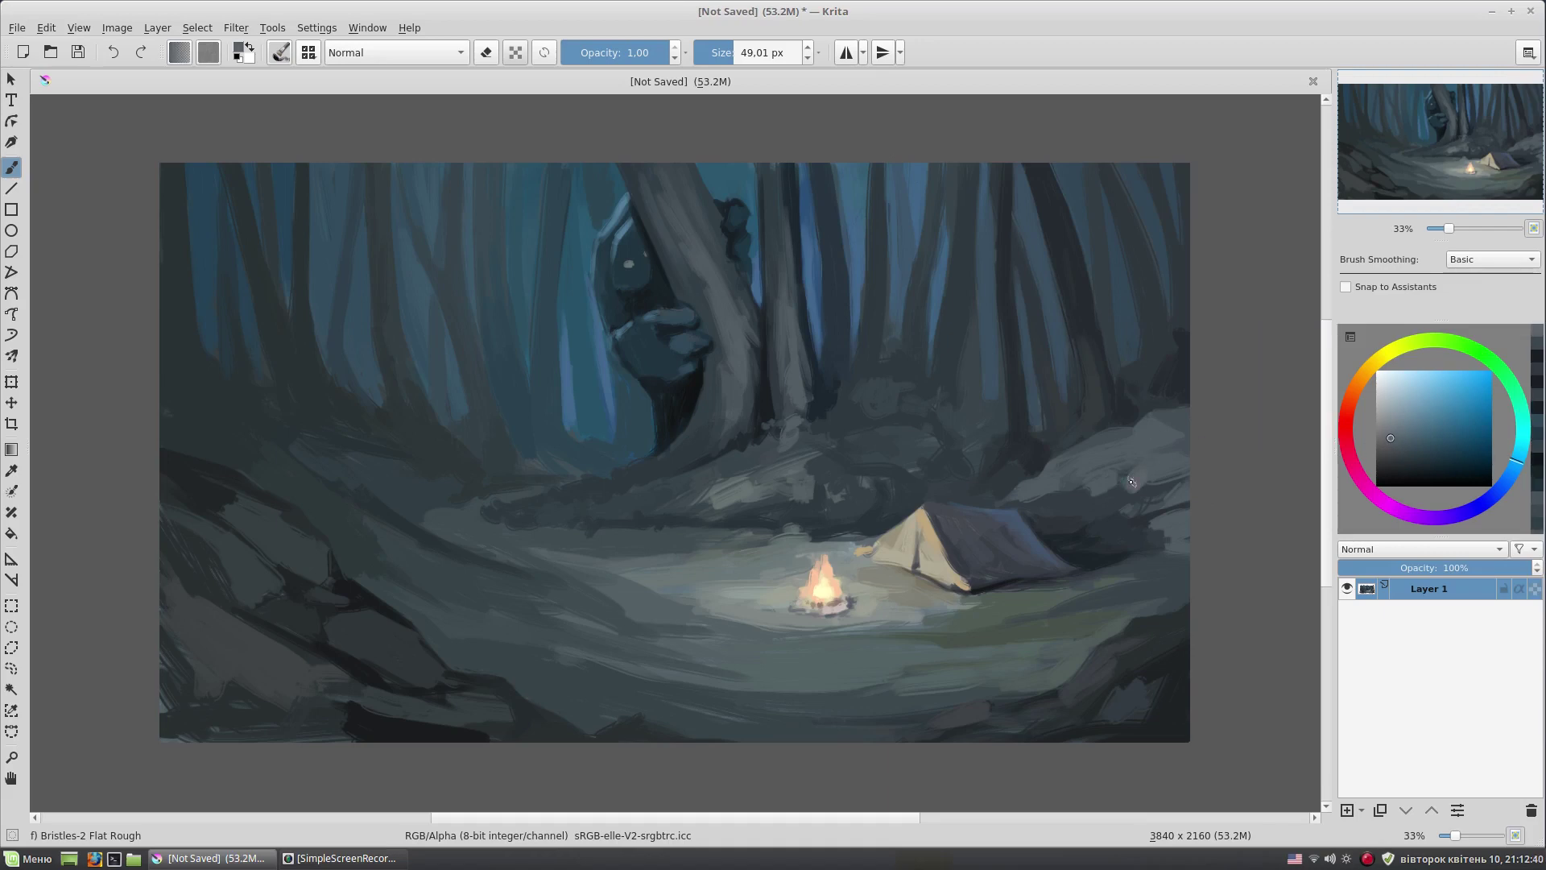
- Pick a new paint colour, adjusting its lightness and brush size with L, K and [
key("bracketright")
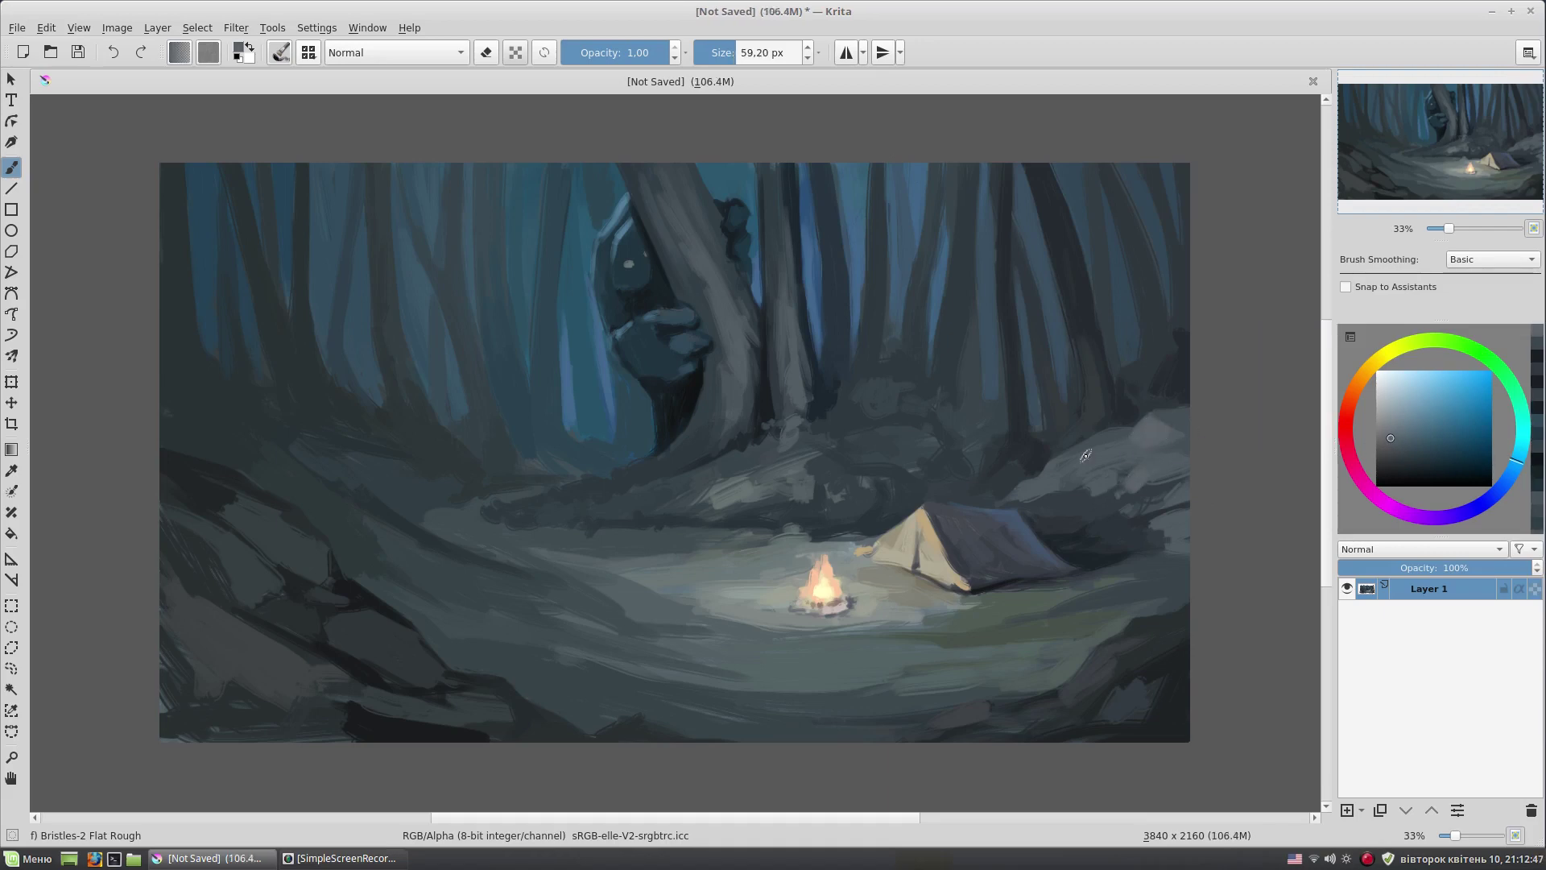
left_click(1406, 444)
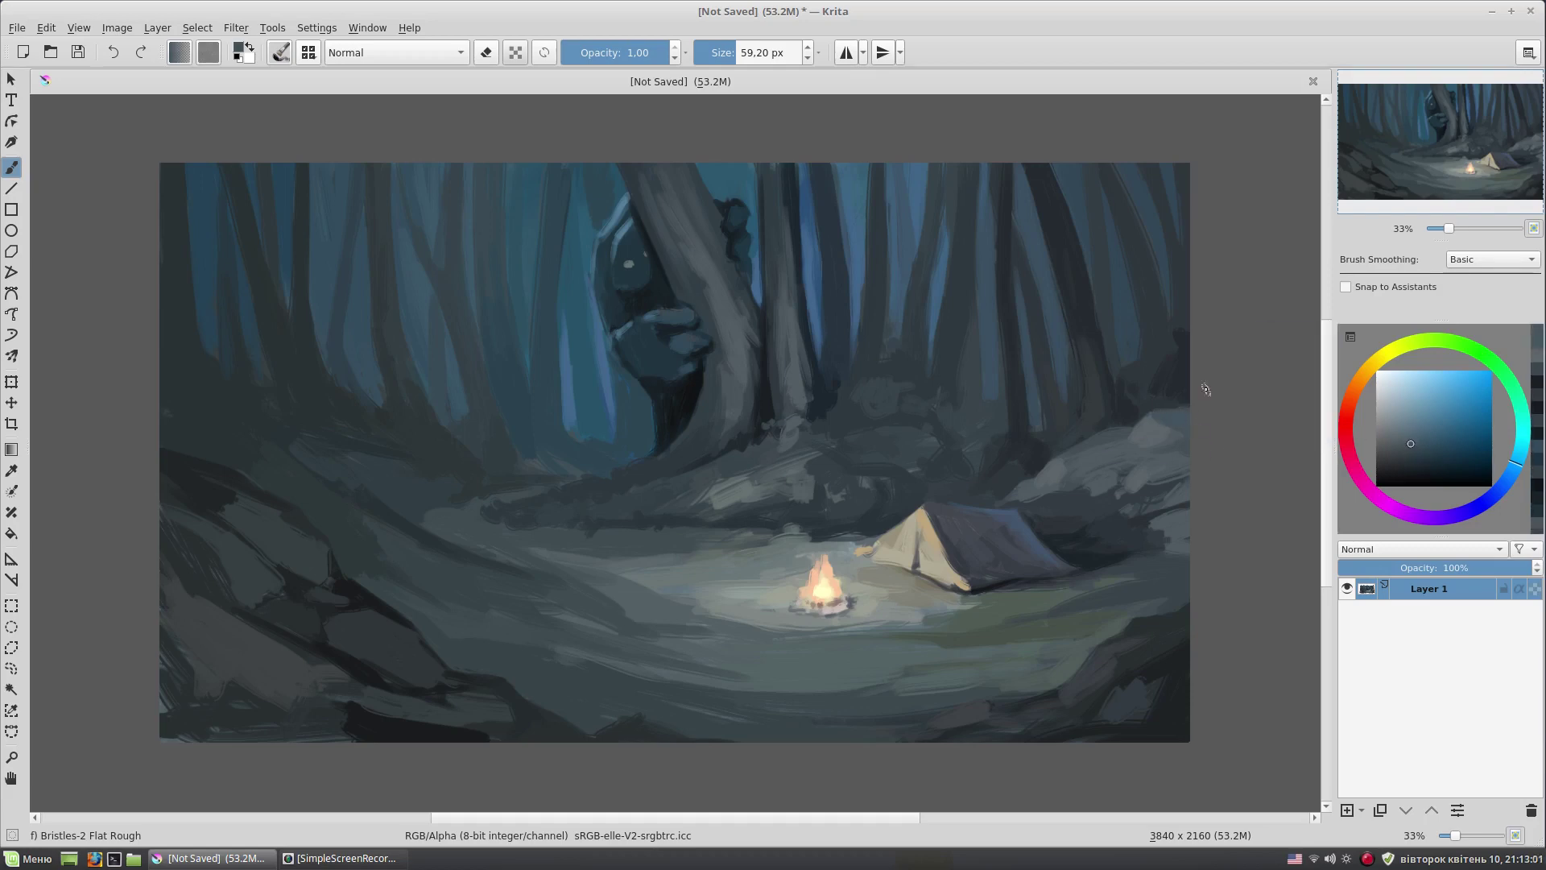
key("l")
key("k")
key("[")
key("k")
key("k")
key("l")
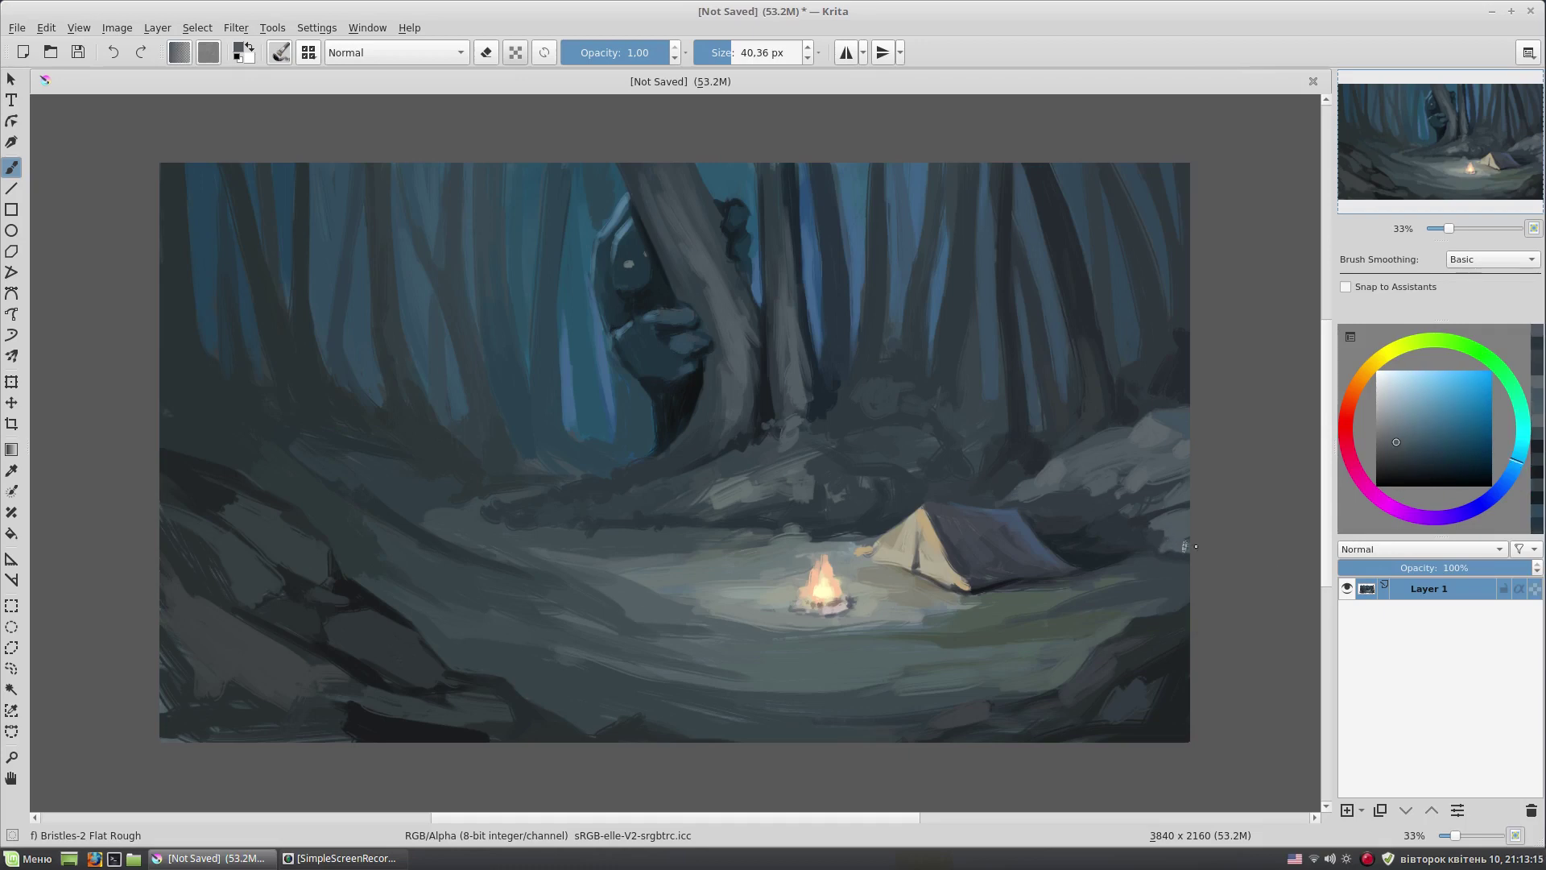
key("k")
- Sample tent, ground and dark blue-grey colours from around the tent and fire
left_click(914, 521, "ctrl")
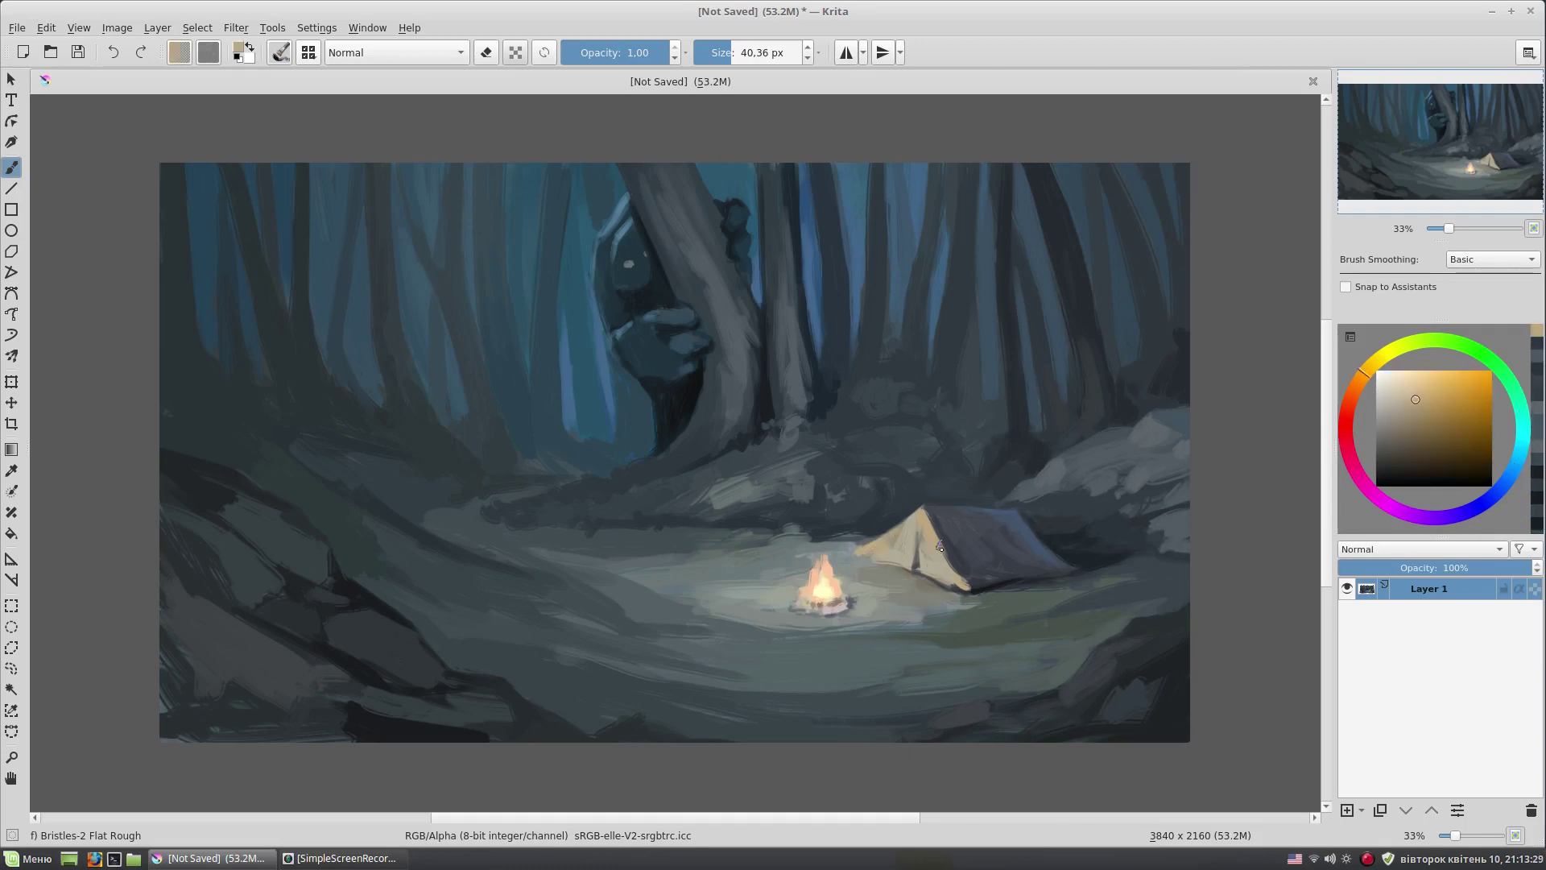
left_click(887, 517, "ctrl")
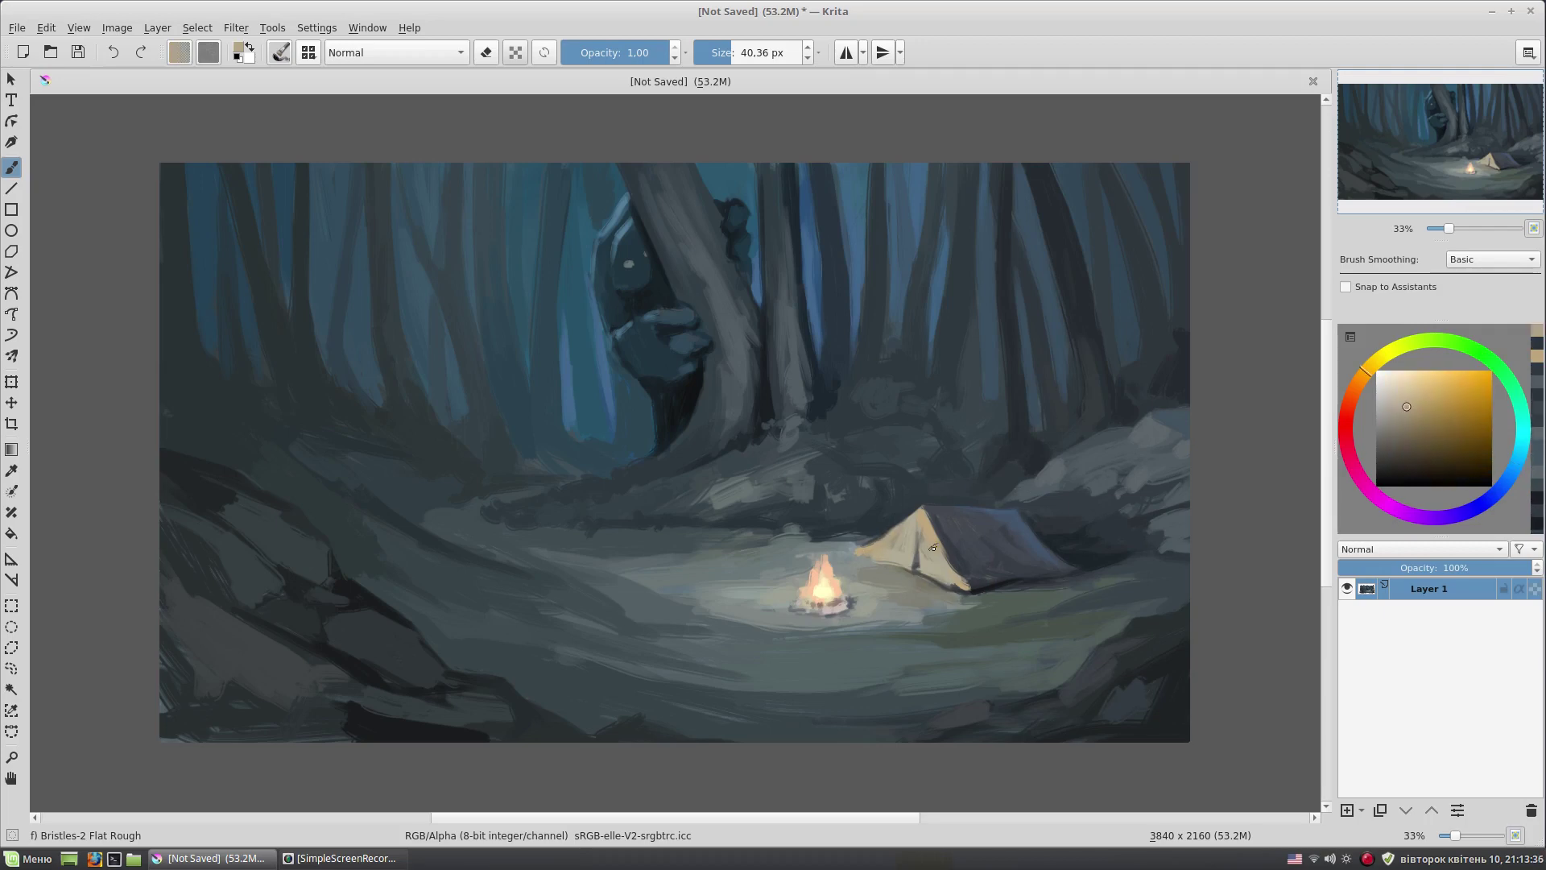
left_click(1002, 575, "ctrl")
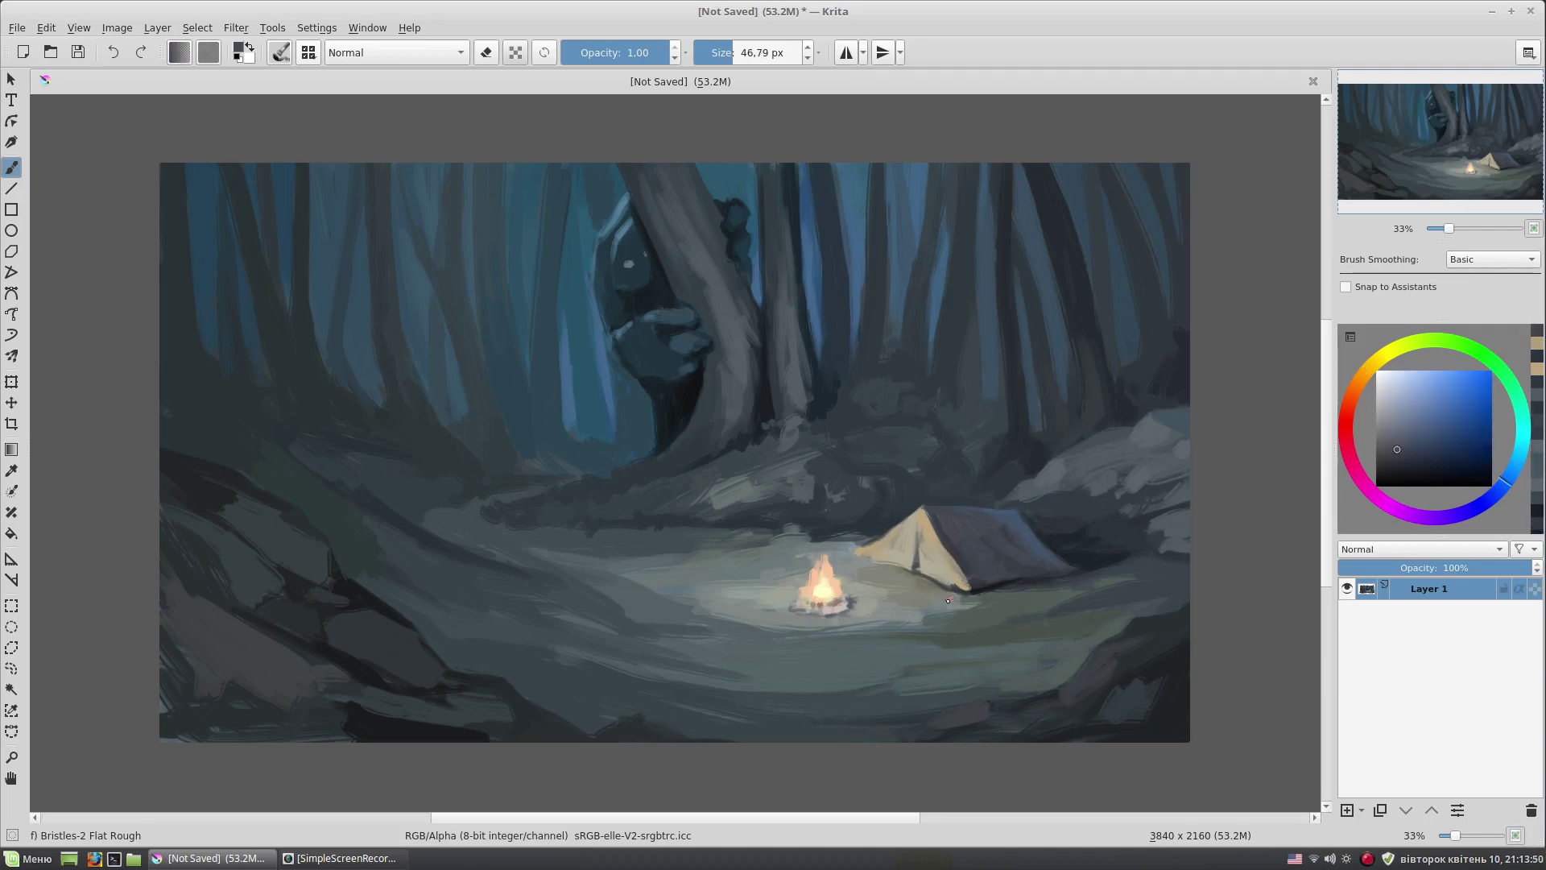
left_click(948, 600, "ctrl")
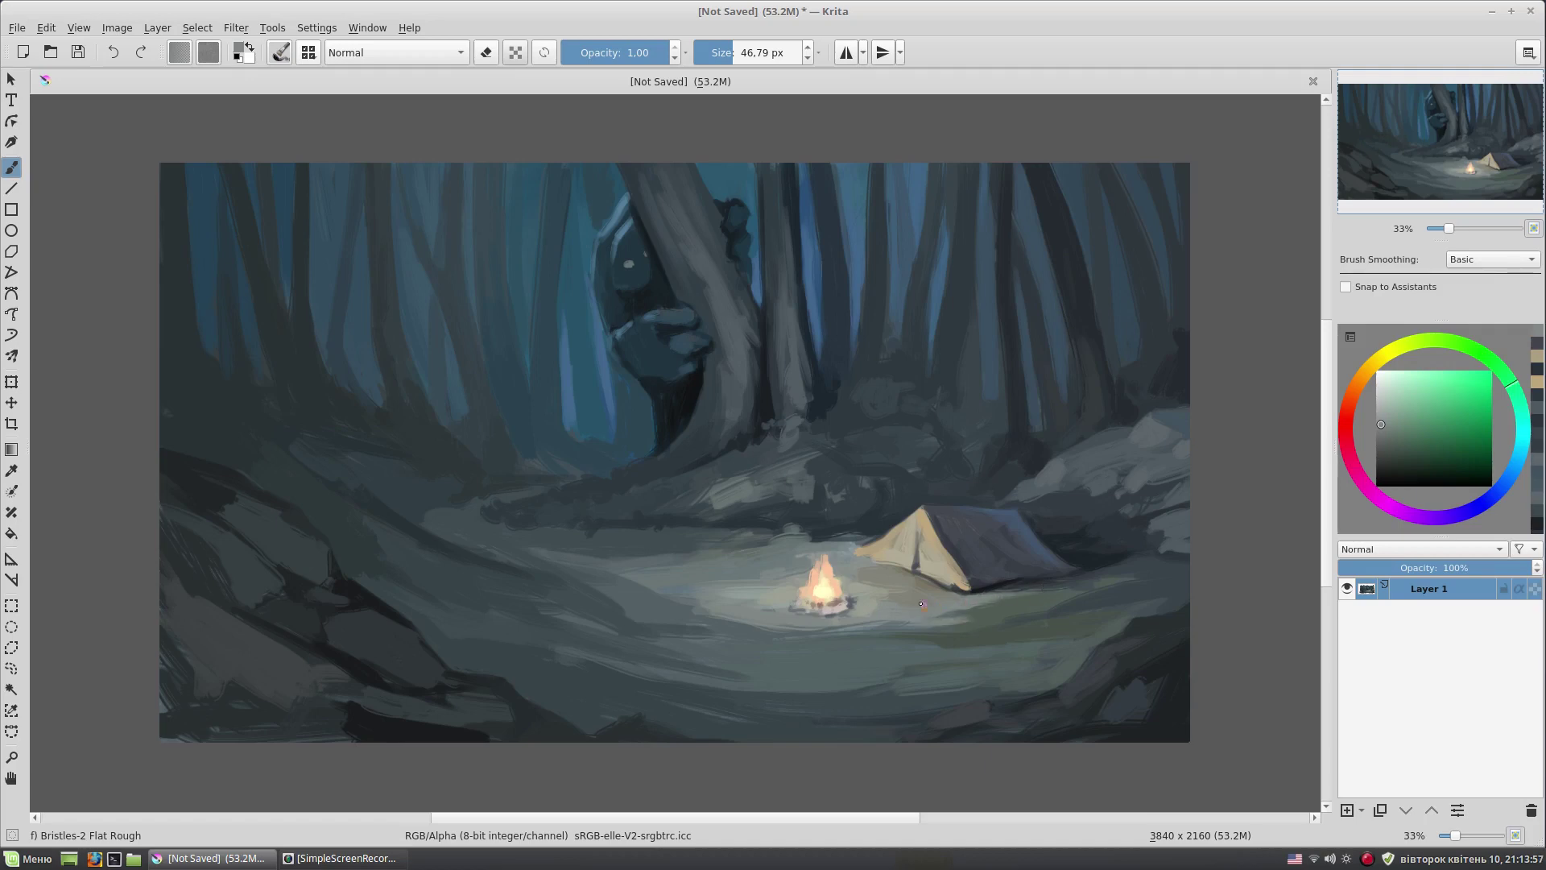
left_click(880, 604, "ctrl")
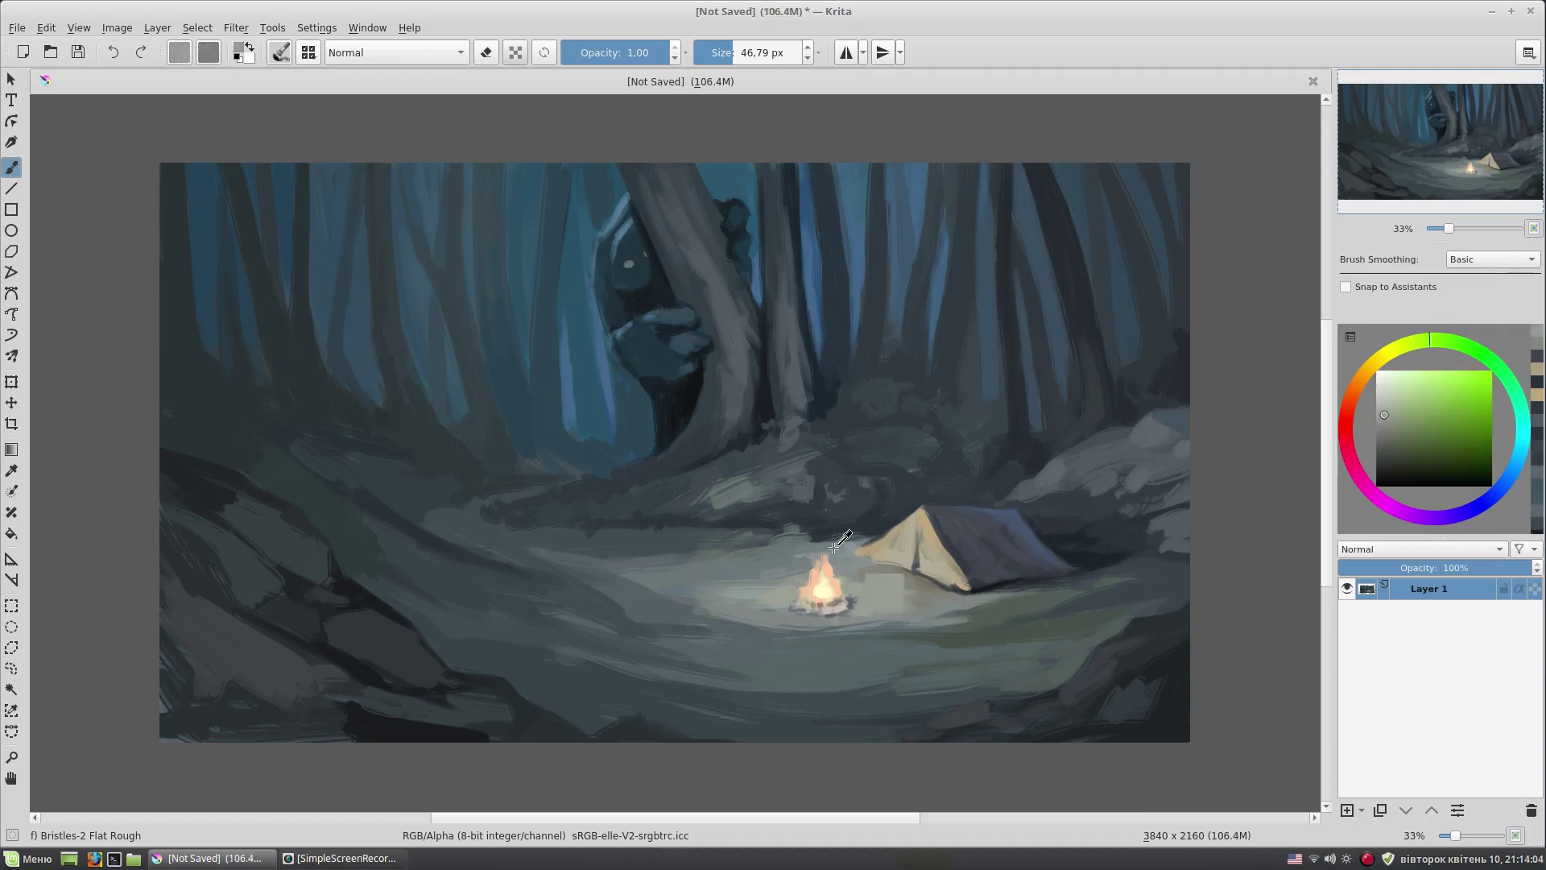
left_click(865, 541, "ctrl")
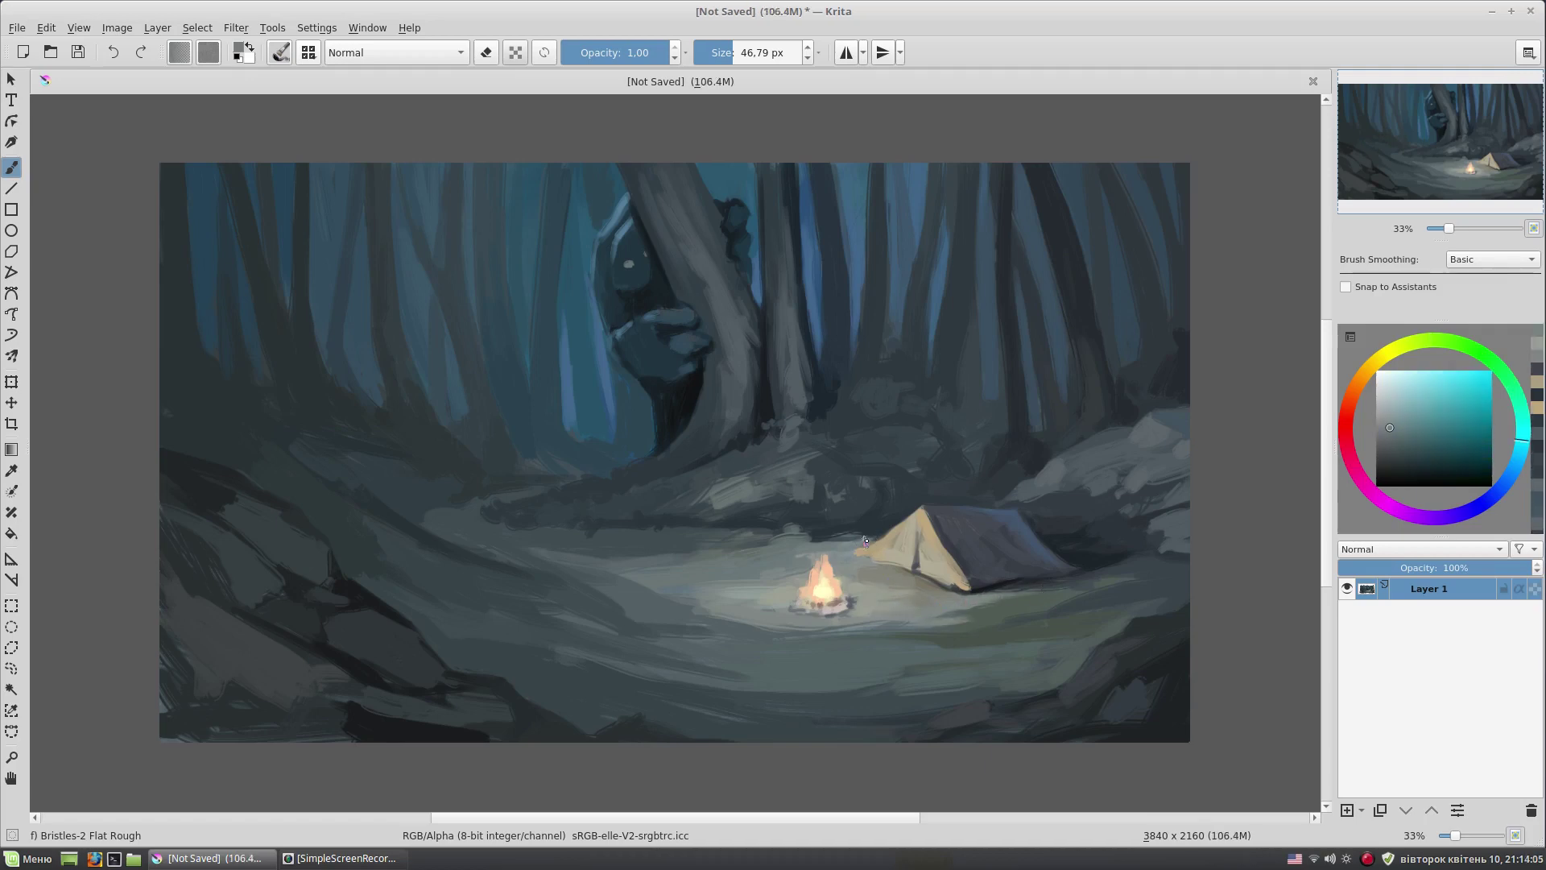
left_click(772, 536, "ctrl")
- Pick a bluer teal and paint a dark stroke on the lower-right rocks
key("bracketright")
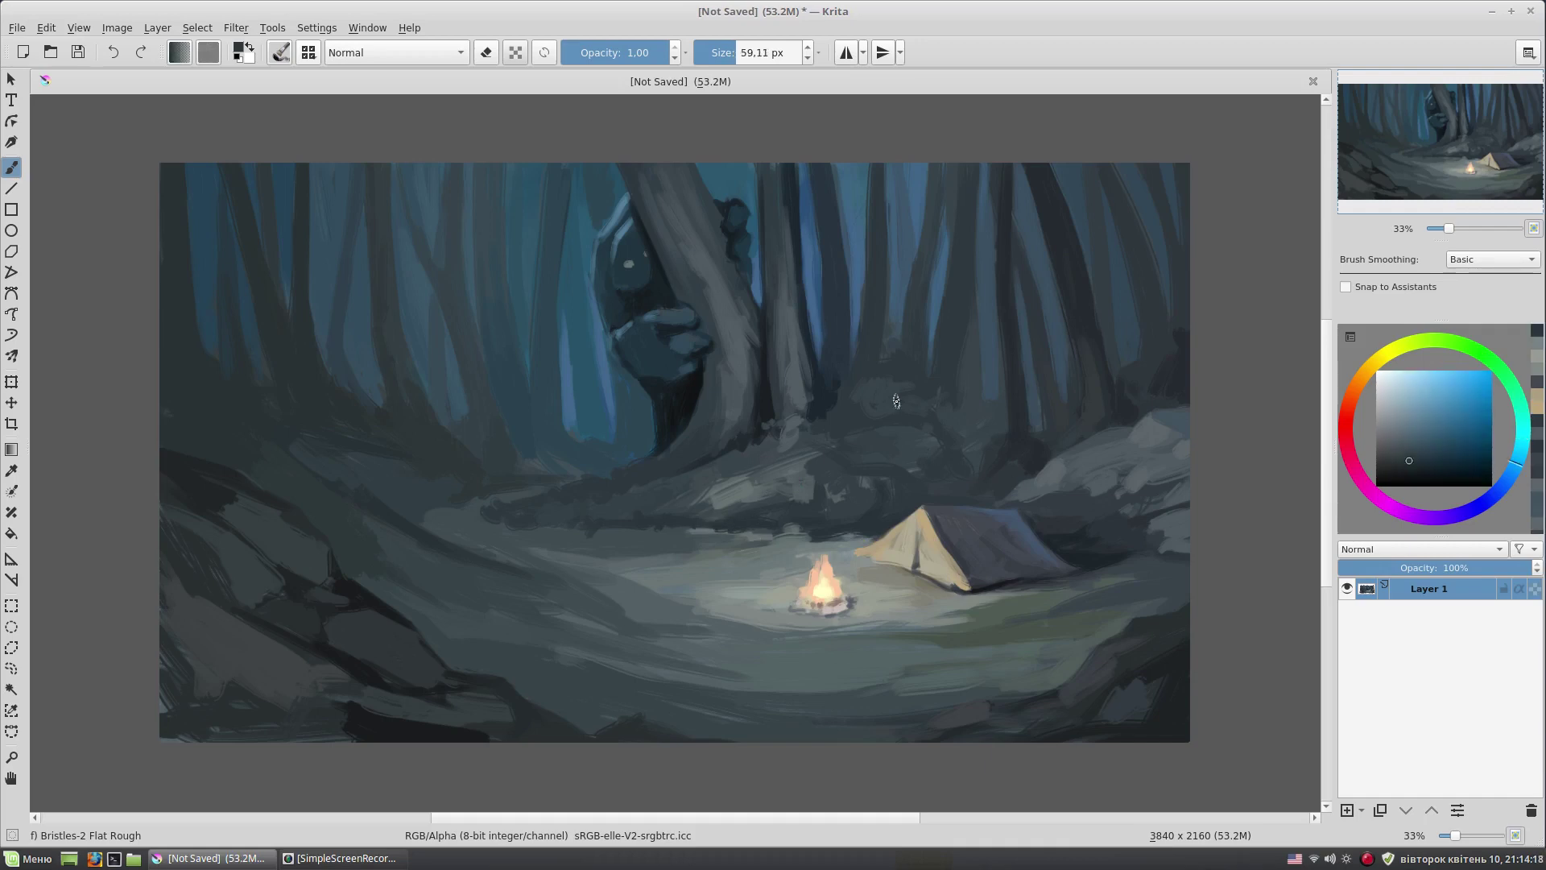
left_click(749, 466, "ctrl")
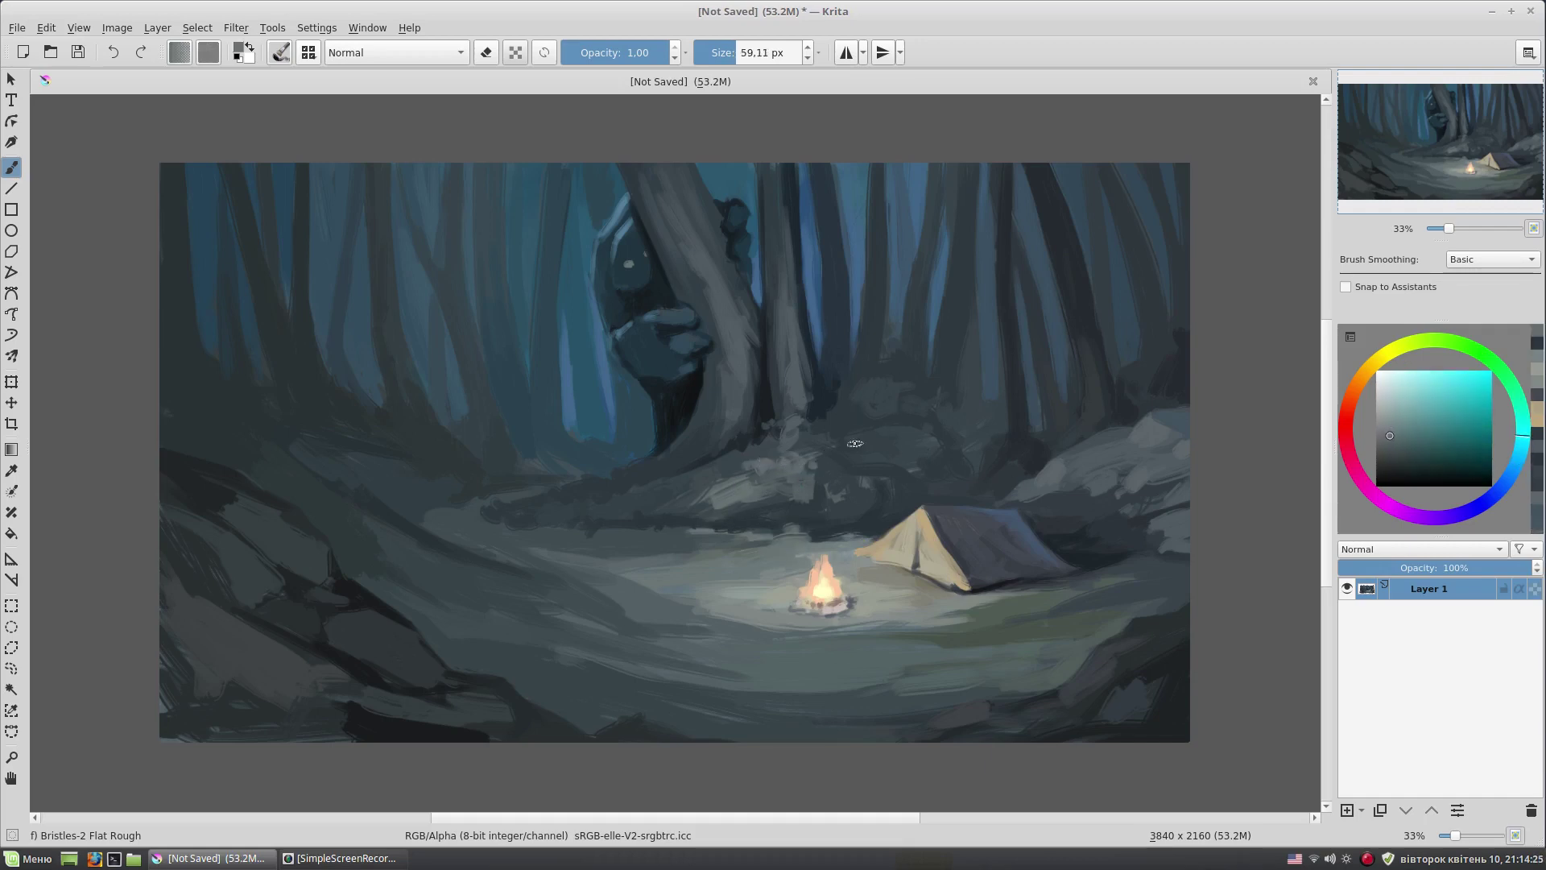
left_click(1101, 657, "ctrl")
key("bracketleft")
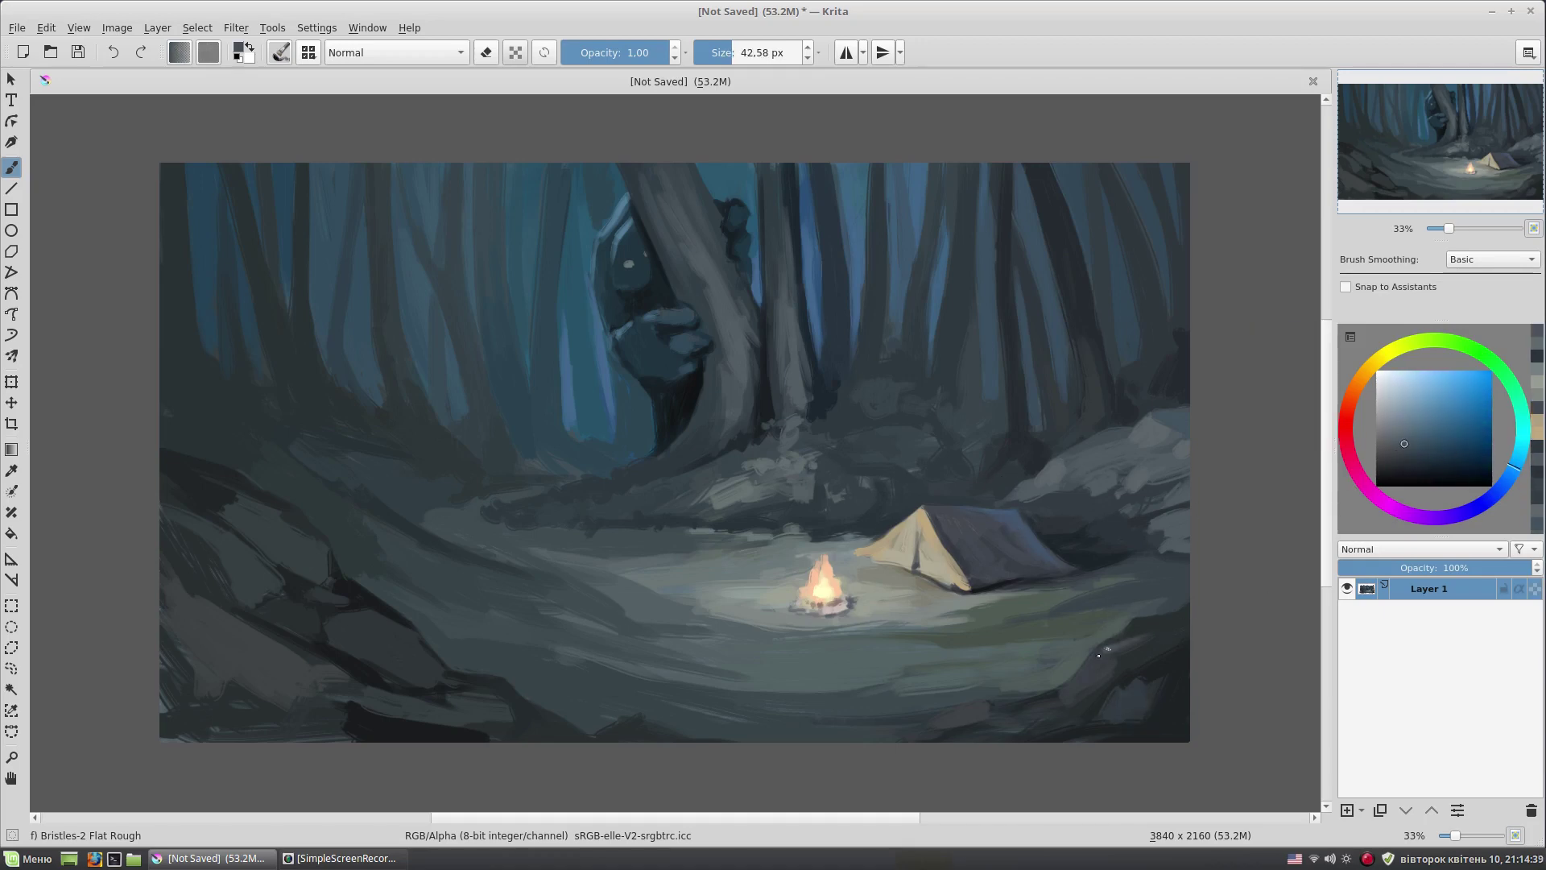
left_click_drag(1091, 722, 1135, 693)
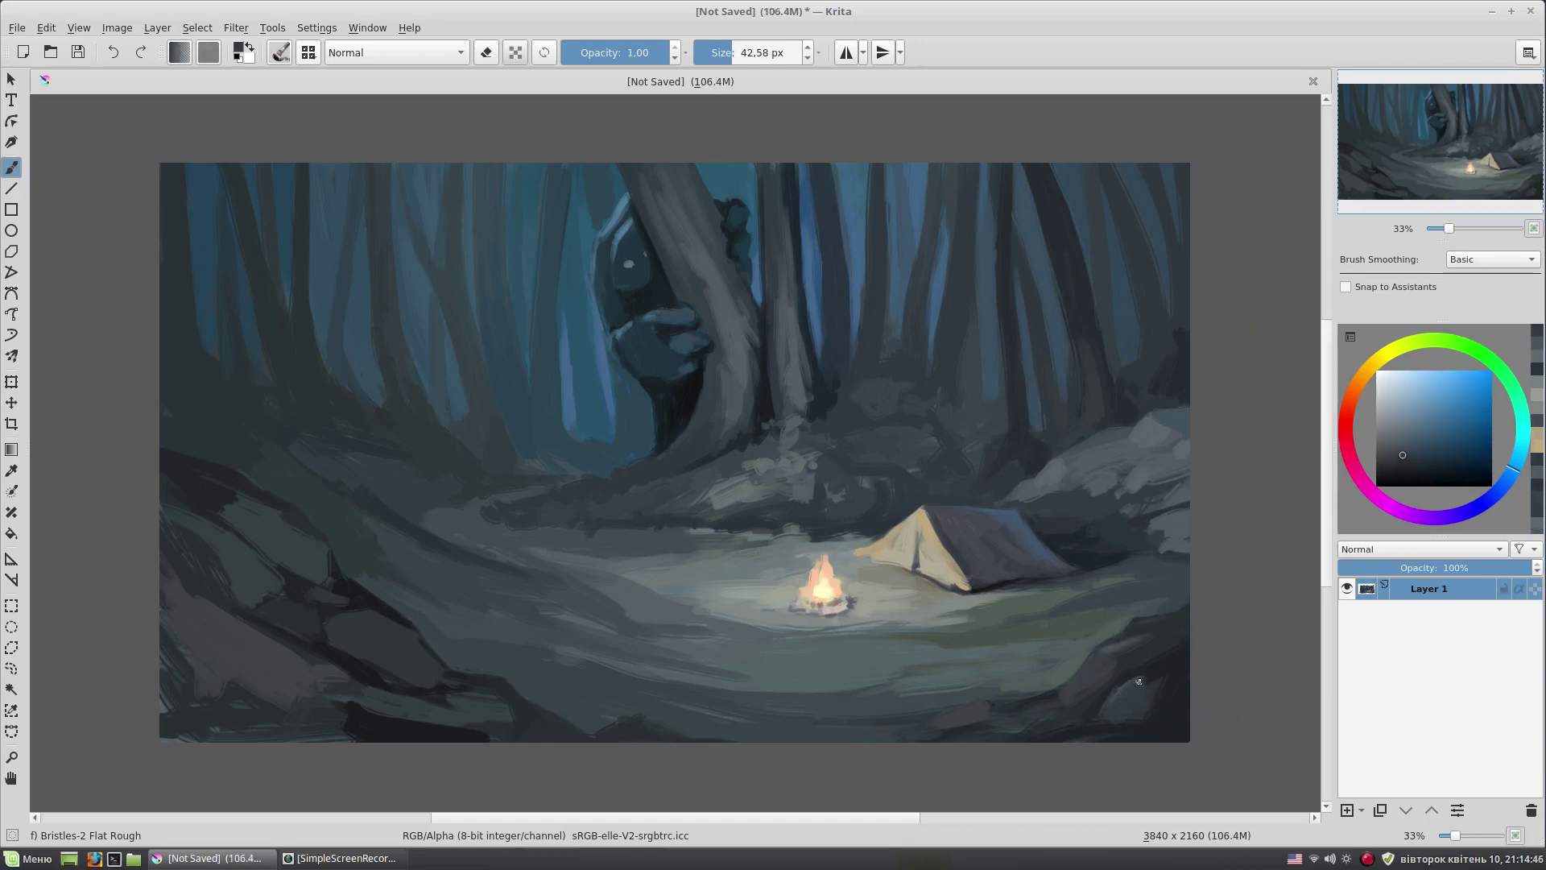
key("bracketright")
key("bracketright")
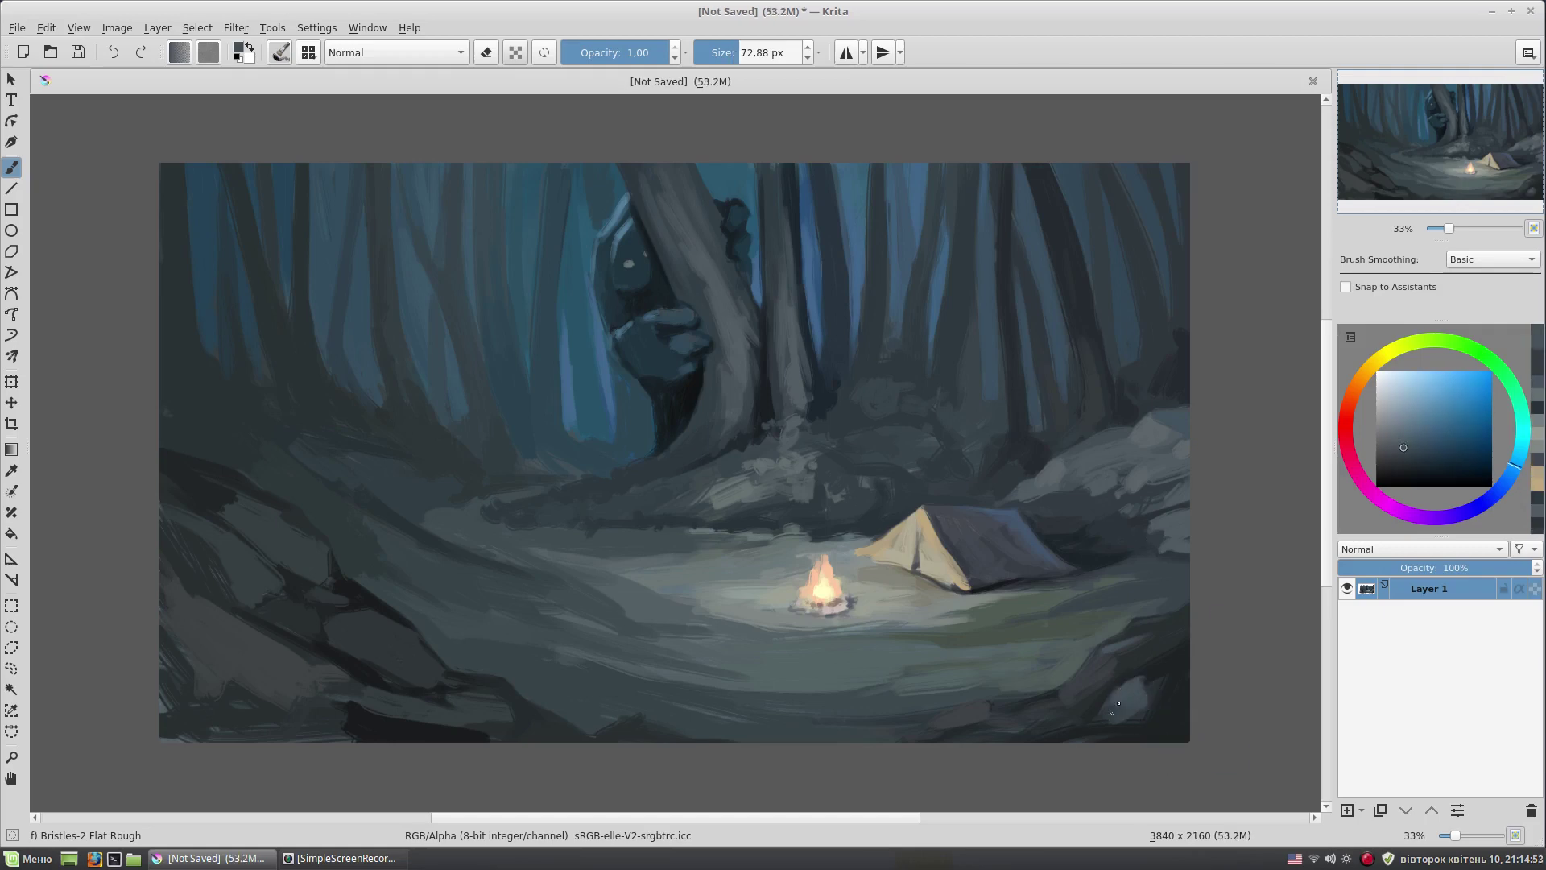
- Cover the light grey strokes on the lower-left rocks with a sampled dark rock colour
left_click_drag(1124, 645, 1115, 682)
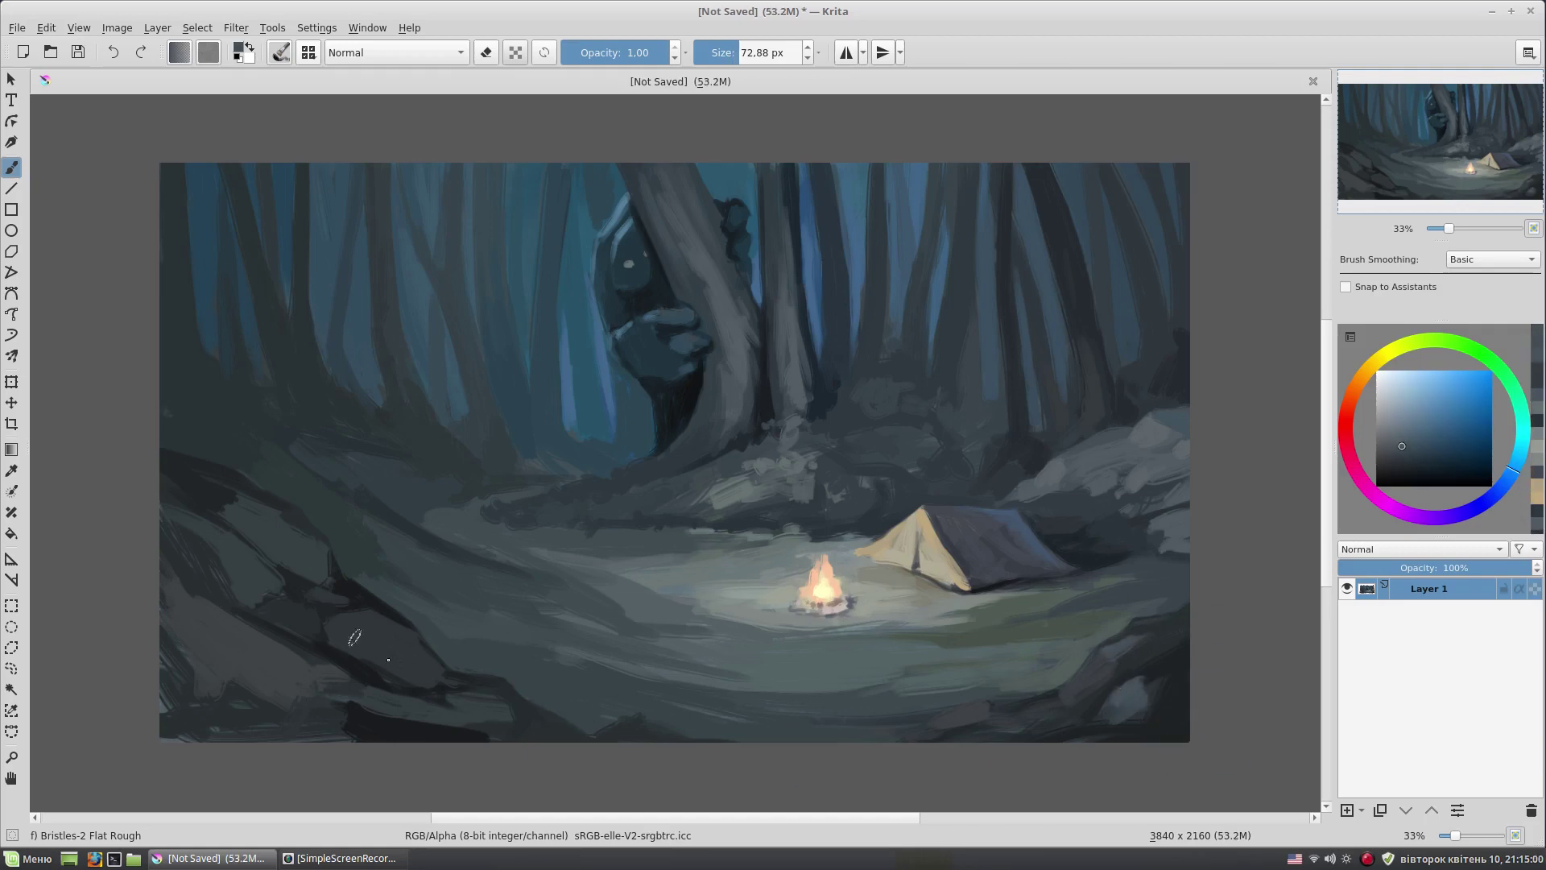
left_click_drag(282, 509, 191, 489)
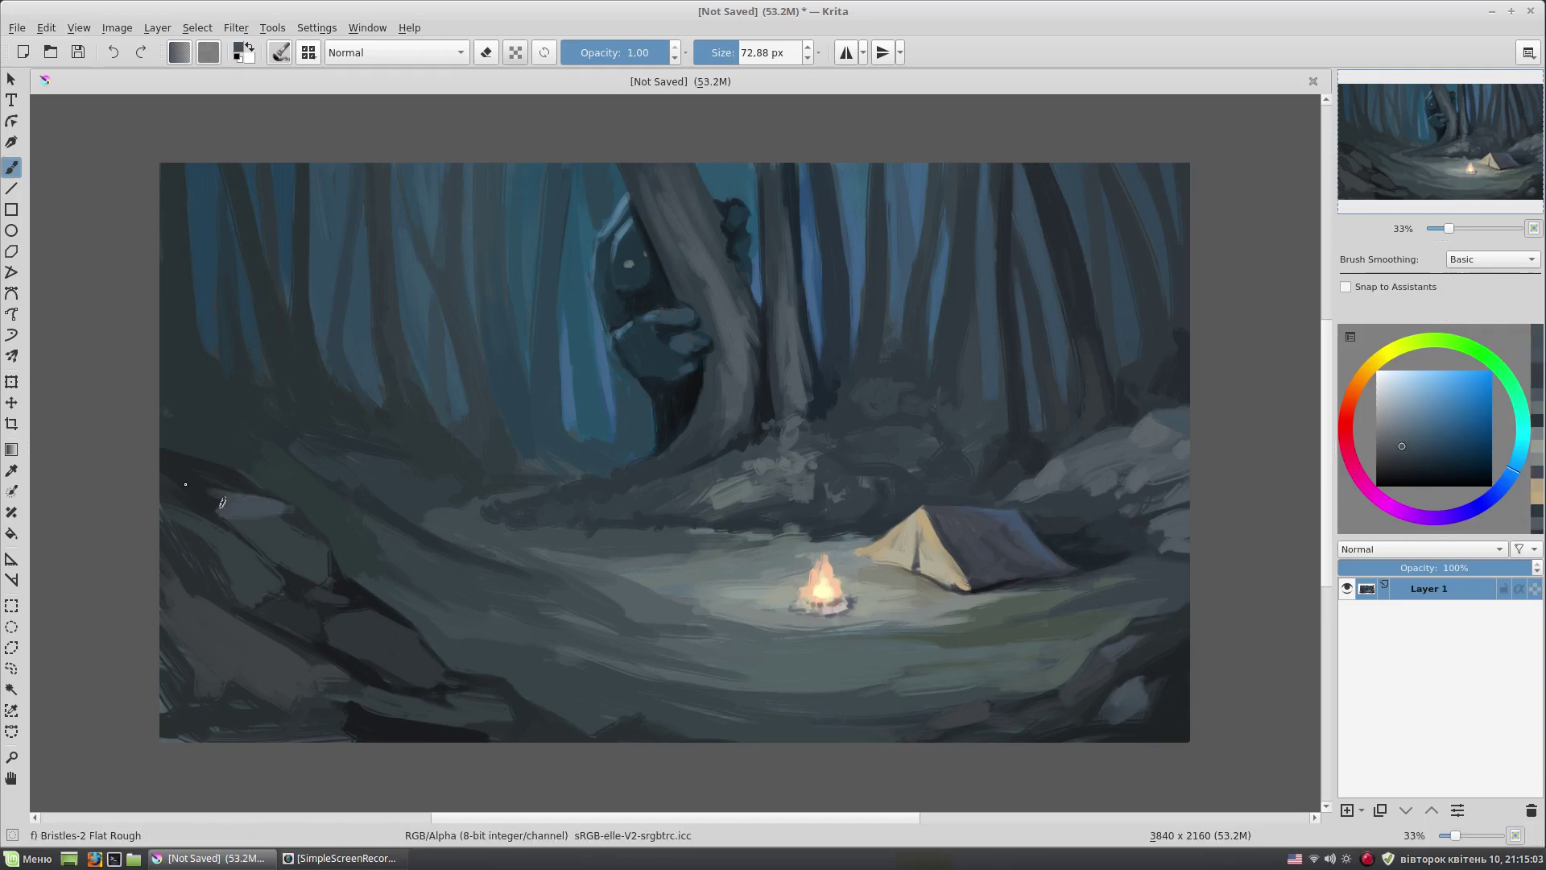
left_click(307, 475, "ctrl")
left_click_drag(295, 502, 268, 492)
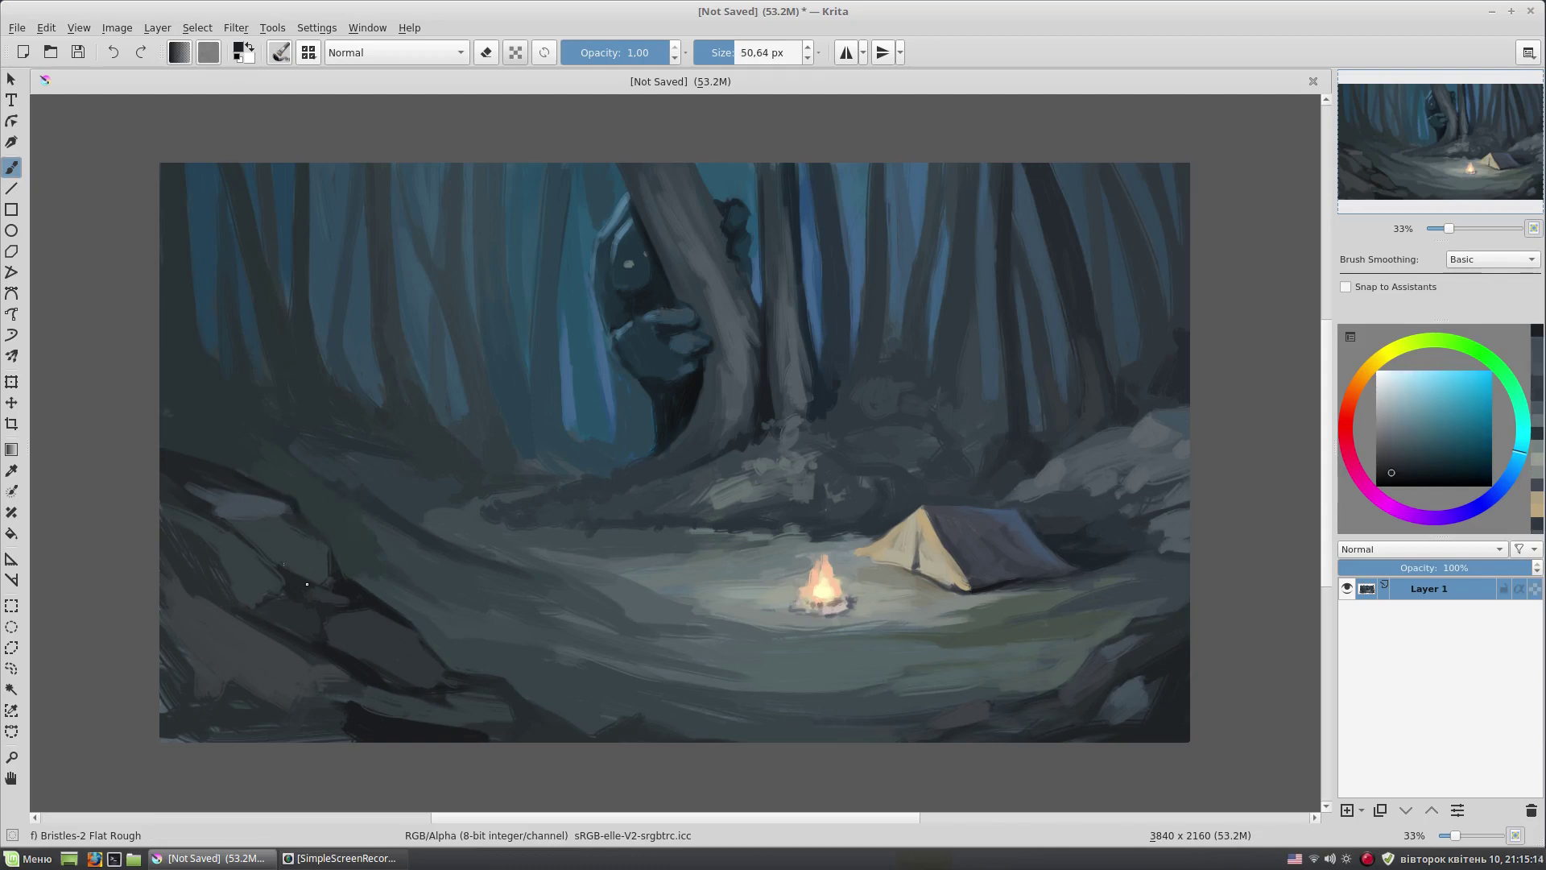
left_click(304, 517, "ctrl")
mouse_move(281, 509)
left_mouse_down()
mouse_move(193, 487)
mouse_move(298, 556)
left_mouse_up()
- Darken the rock edges and paint broad dark shapes across the lower-left rocks
left_click(300, 529, "ctrl")
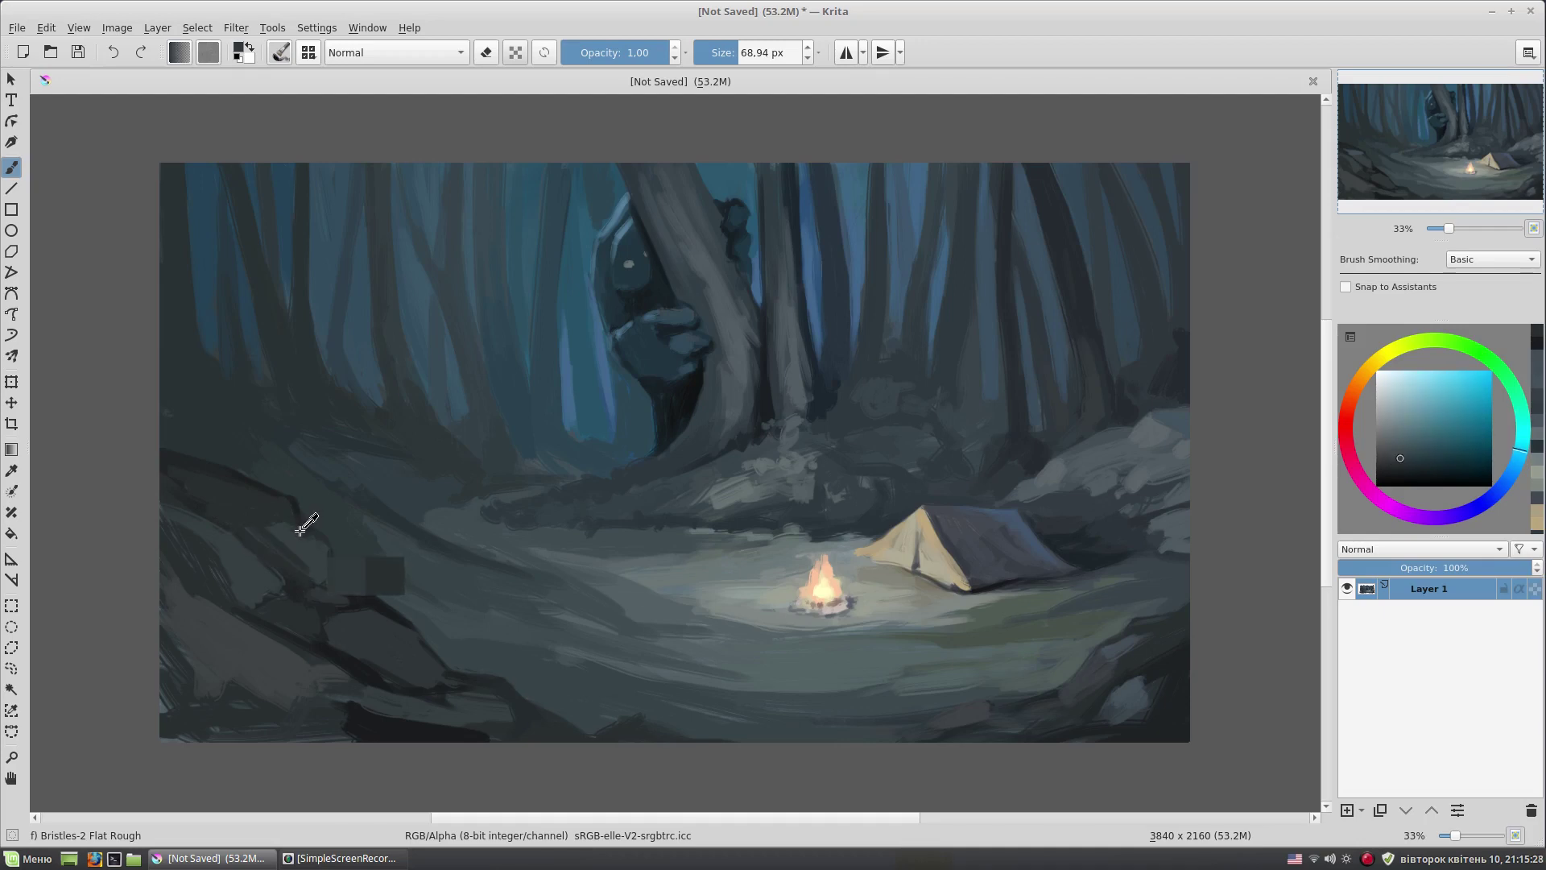
left_click(306, 585, "ctrl")
left_click_drag(183, 492, 188, 506)
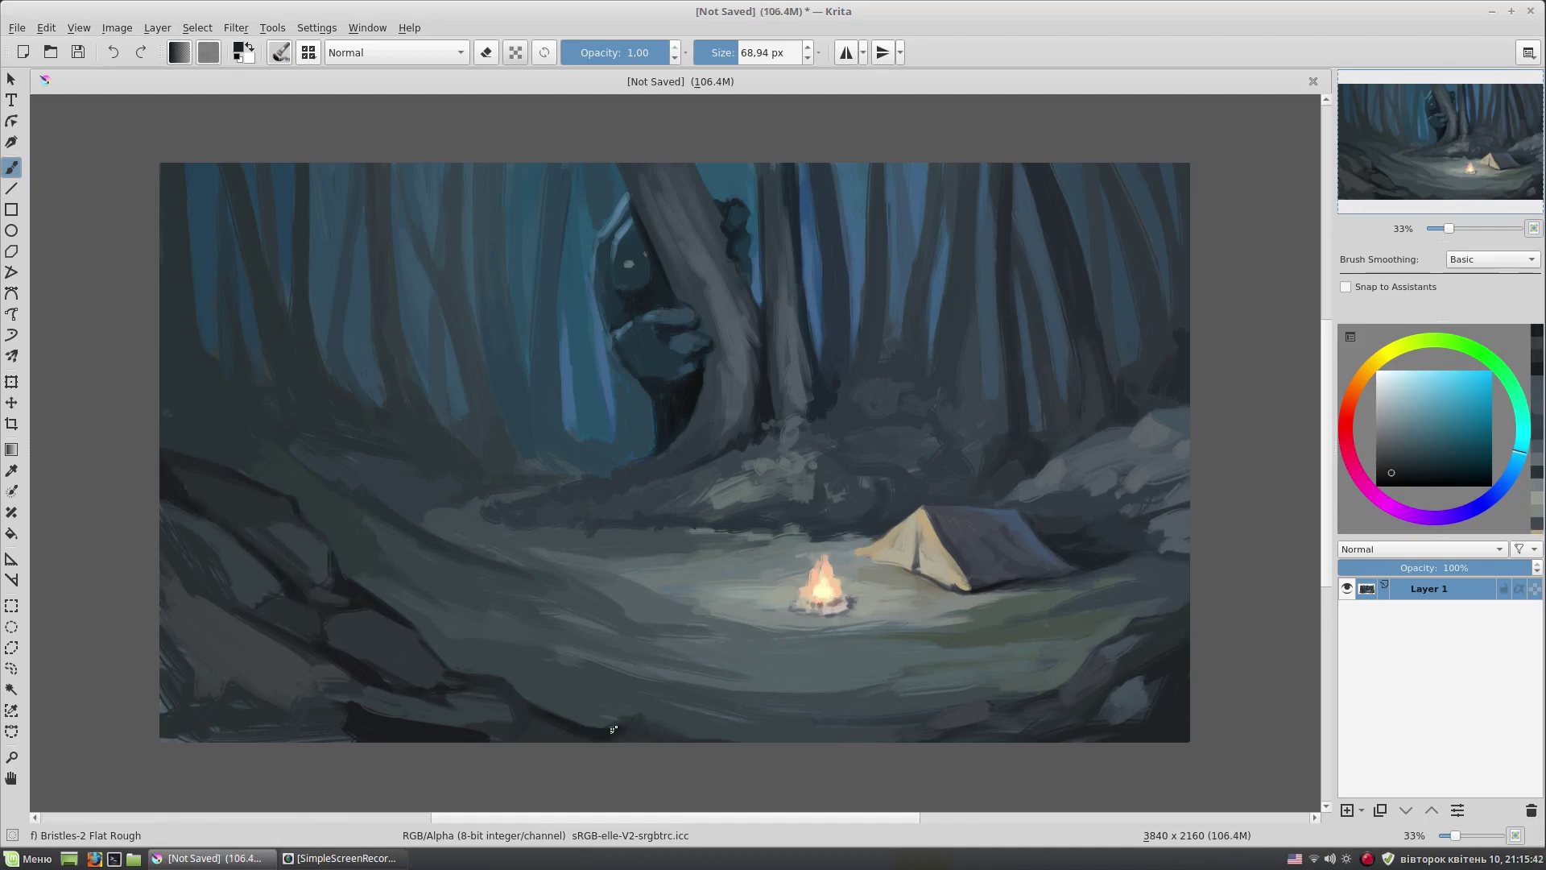
left_click_drag(176, 689, 290, 720)
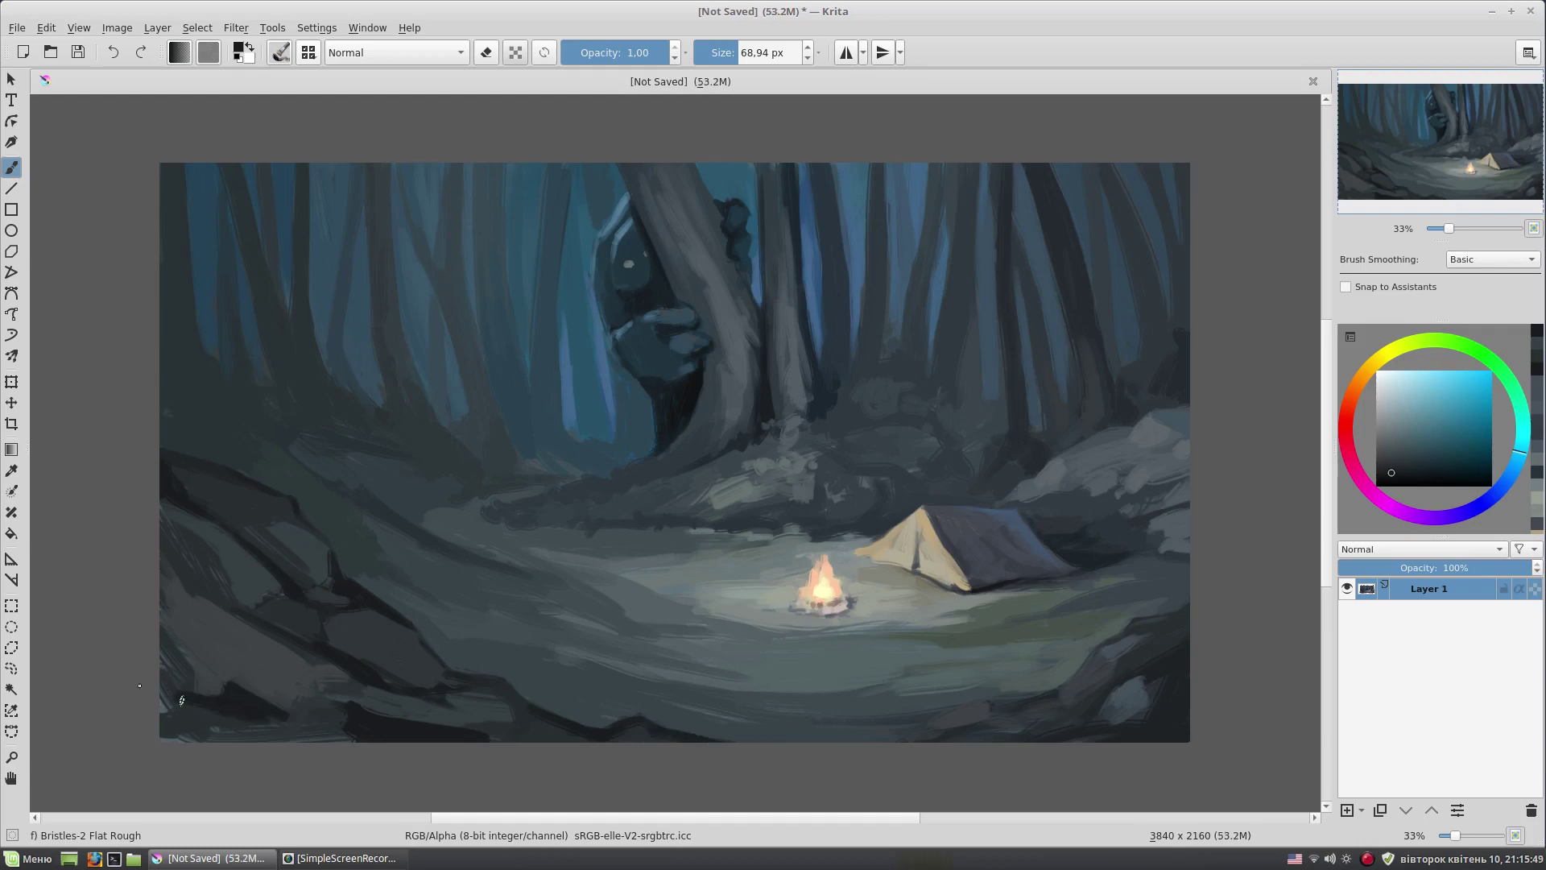
left_click_drag(161, 725, 321, 744)
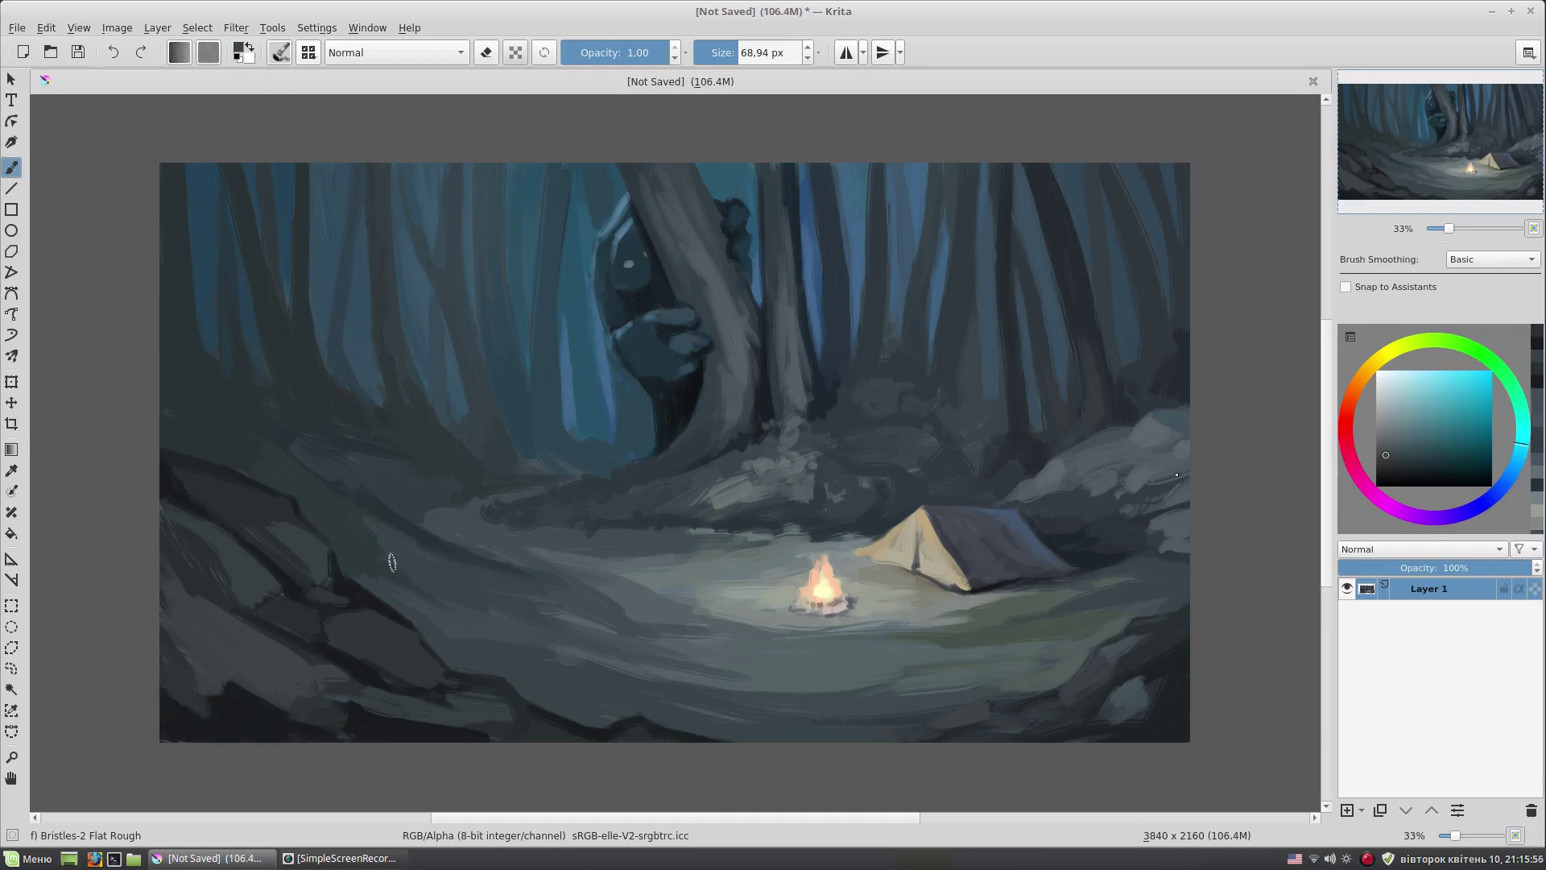
- Add lighter blue and cyan-tinted strokes over the lower-left rocks
left_click(389, 616, "ctrl")
left_click_drag(330, 660, 266, 636)
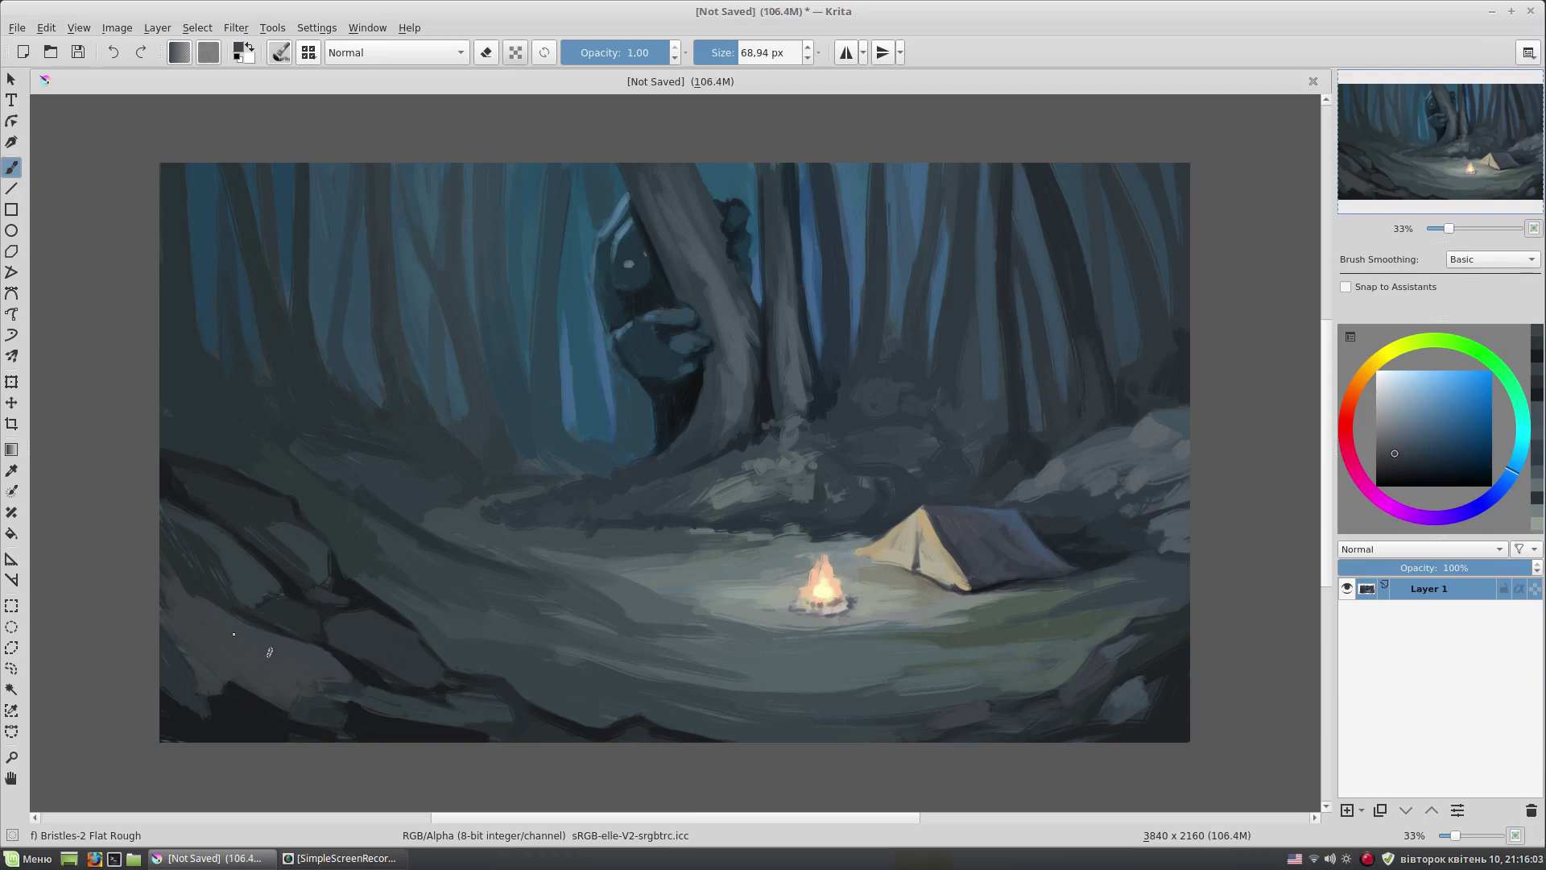
left_click(348, 684, "ctrl")
mouse_move(263, 656)
left_mouse_down()
mouse_move(302, 708)
mouse_move(186, 611)
mouse_move(240, 651)
mouse_move(342, 665)
left_mouse_up()
left_click(257, 597, "ctrl")
left_click(231, 602, "ctrl")
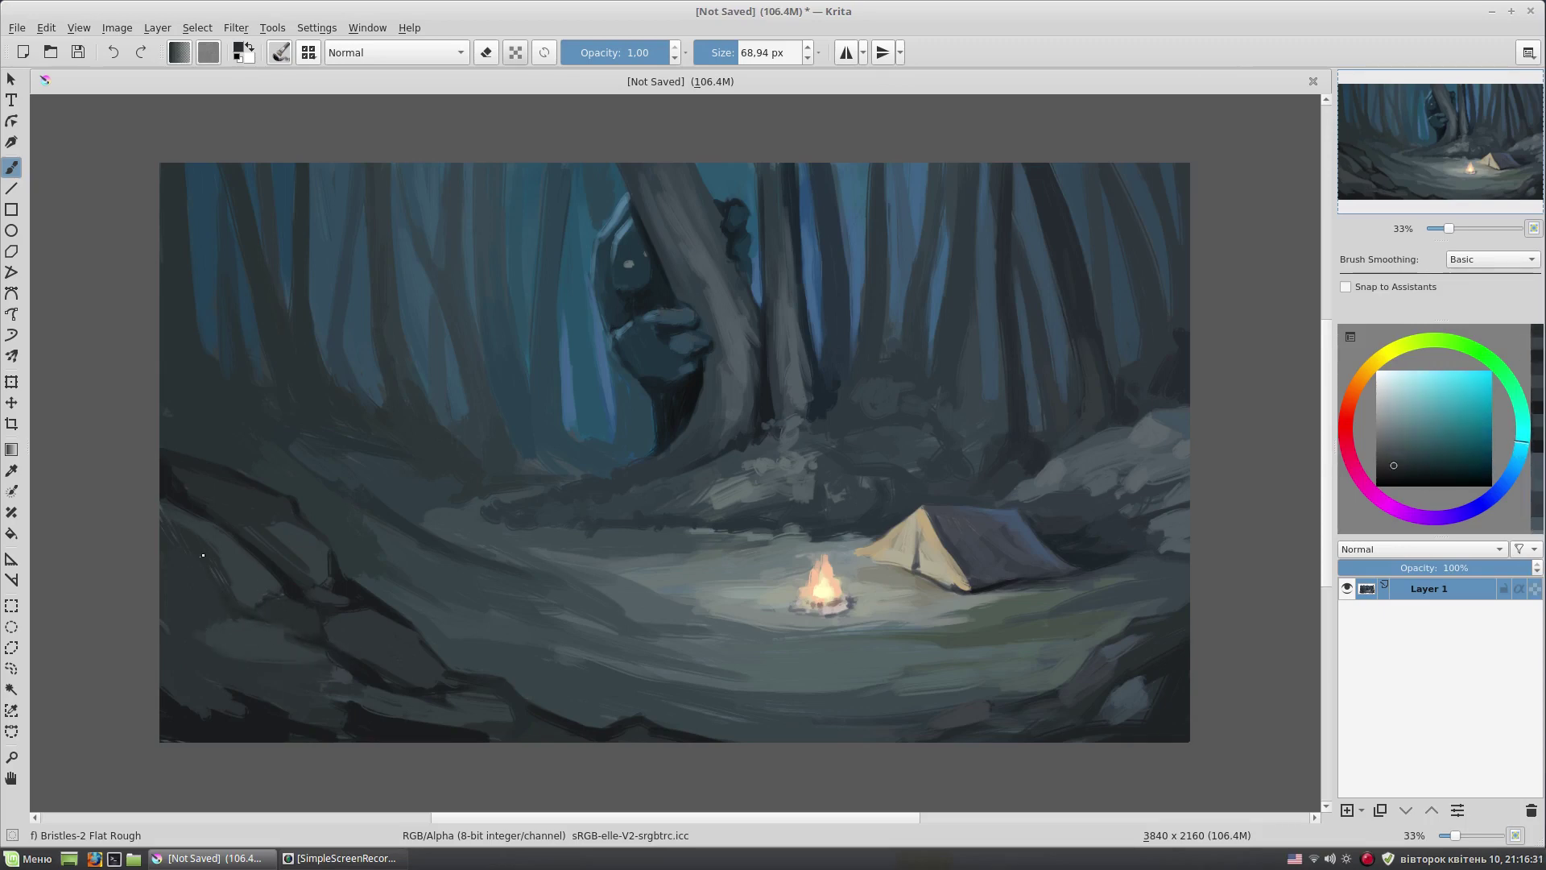
- With a smaller brush, add dark blue-grey strokes along the bottom edge and rocks
mouse_move(326, 628)
left_mouse_down()
mouse_move(282, 701)
mouse_move(362, 668)
left_mouse_up()
left_click(360, 720, "ctrl")
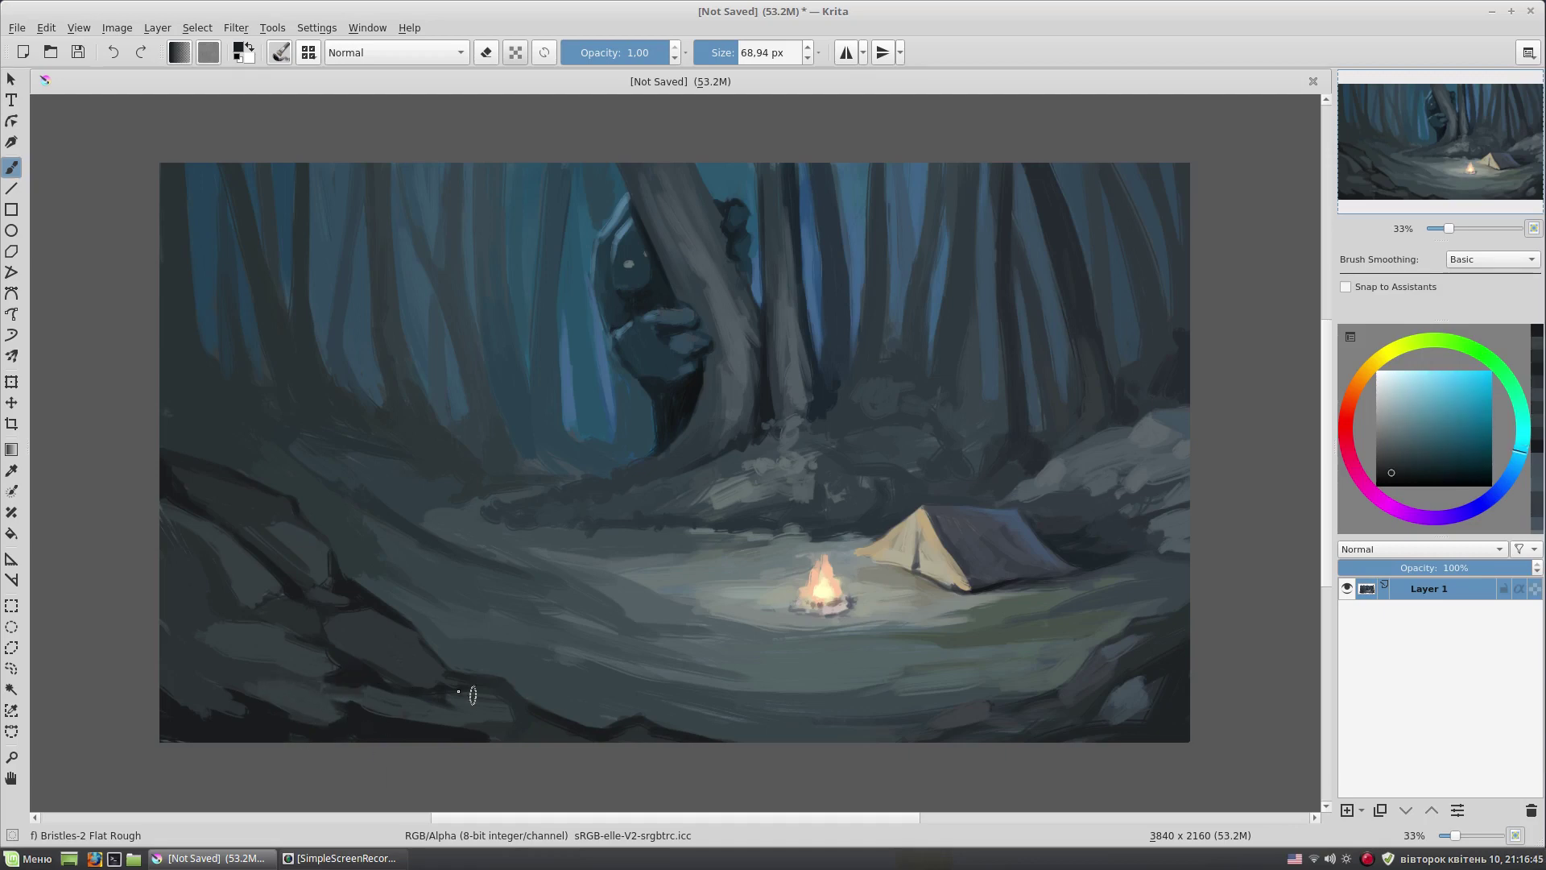
key("bracketleft")
left_click_drag(491, 729, 521, 727)
left_click(431, 705, "ctrl")
left_click_drag(391, 704, 367, 680)
left_click(371, 691, "ctrl")
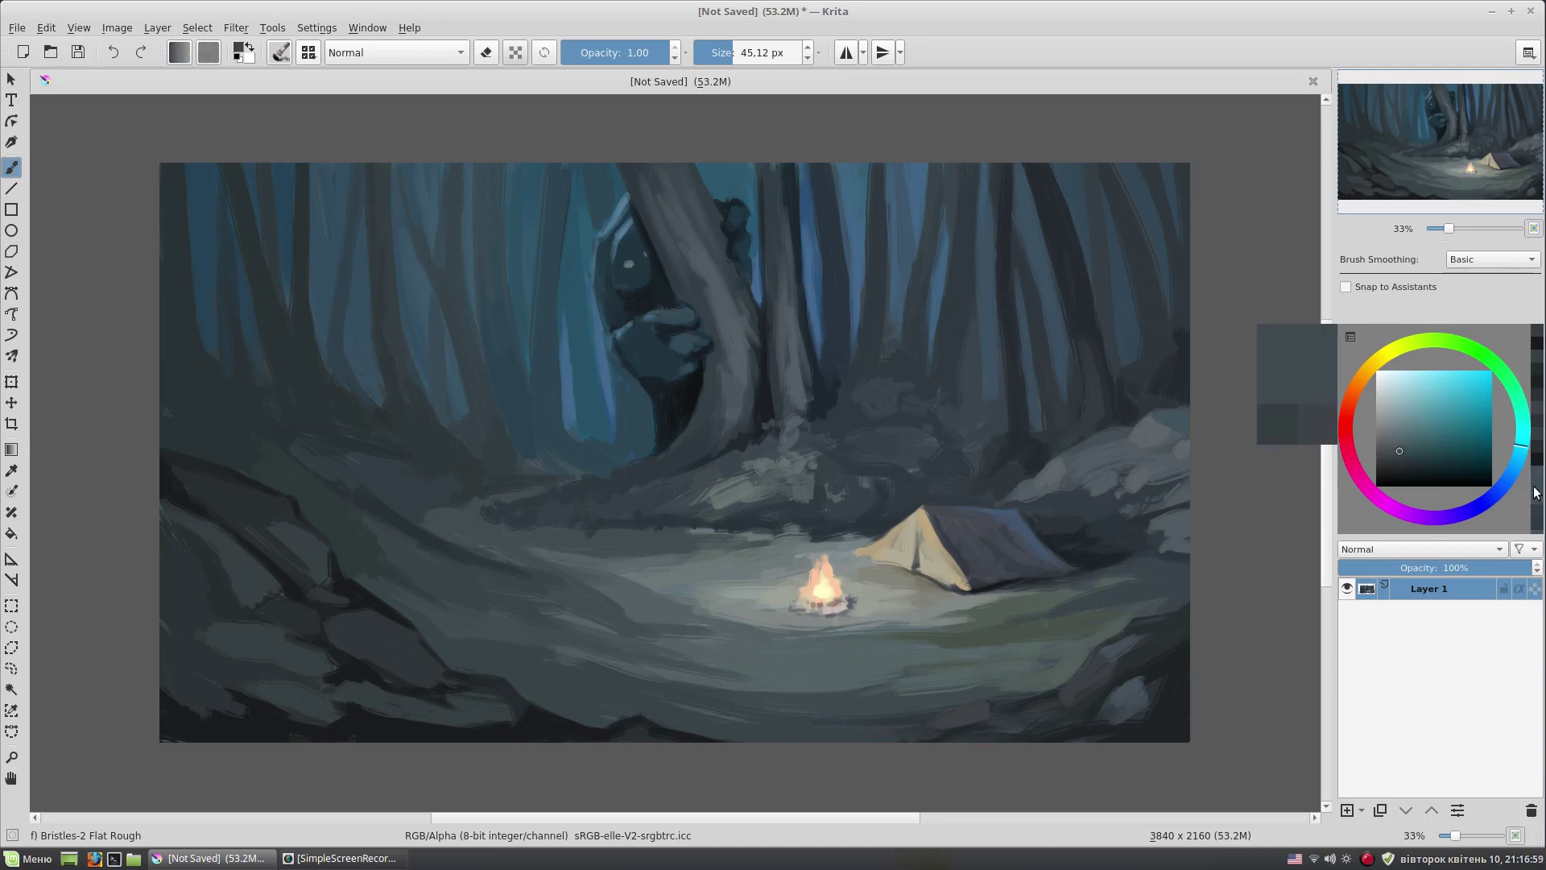
- Sample blue tones and paint light and dark strokes over the lower-left rocks
left_click(465, 682, "ctrl")
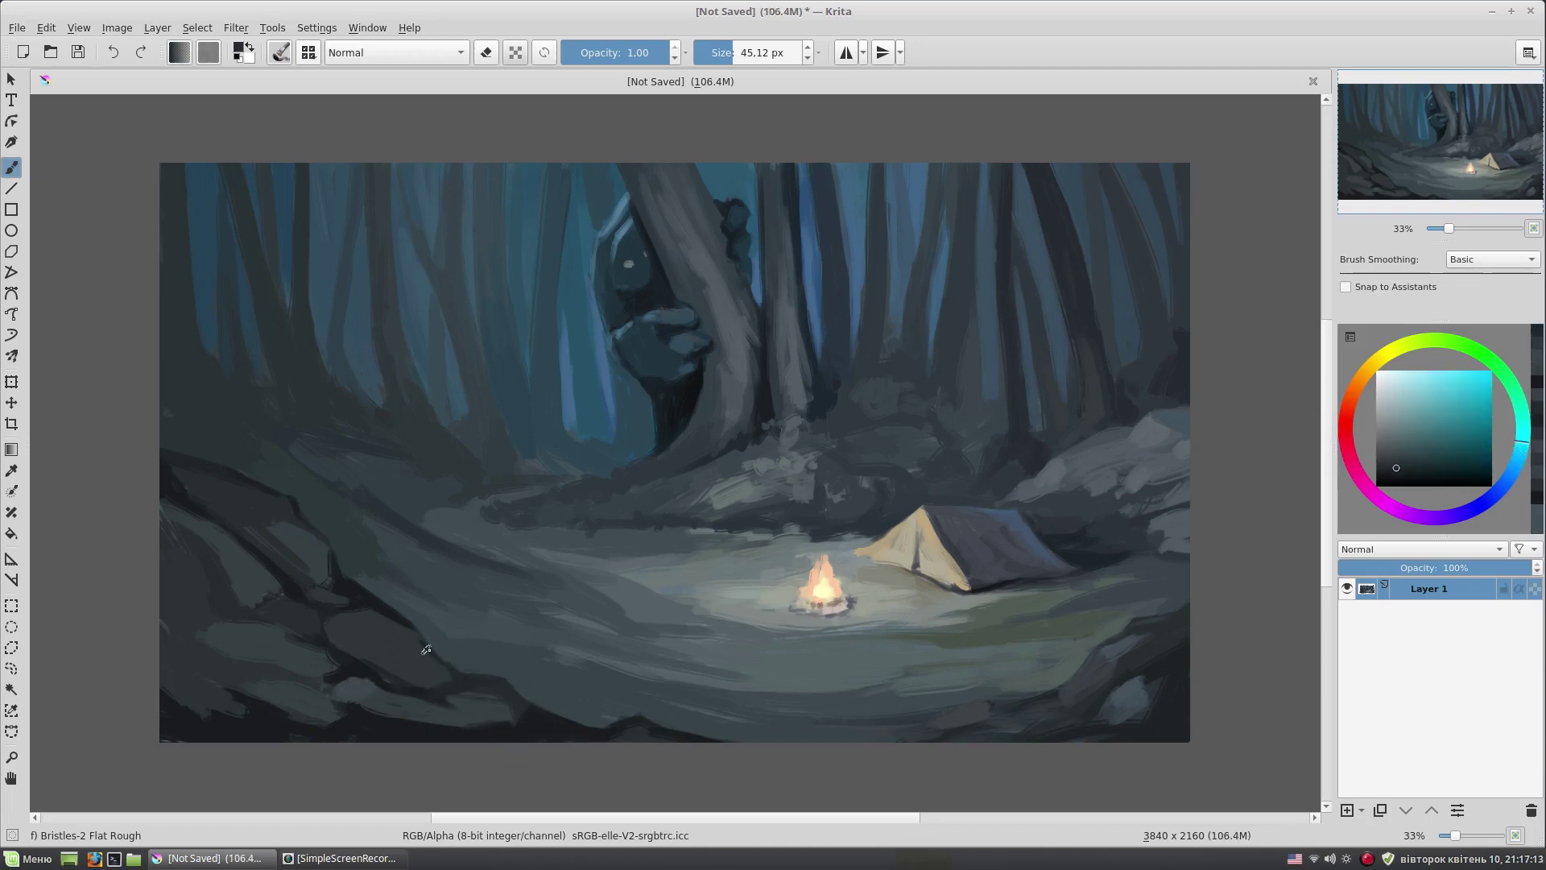
left_click(358, 701, "ctrl")
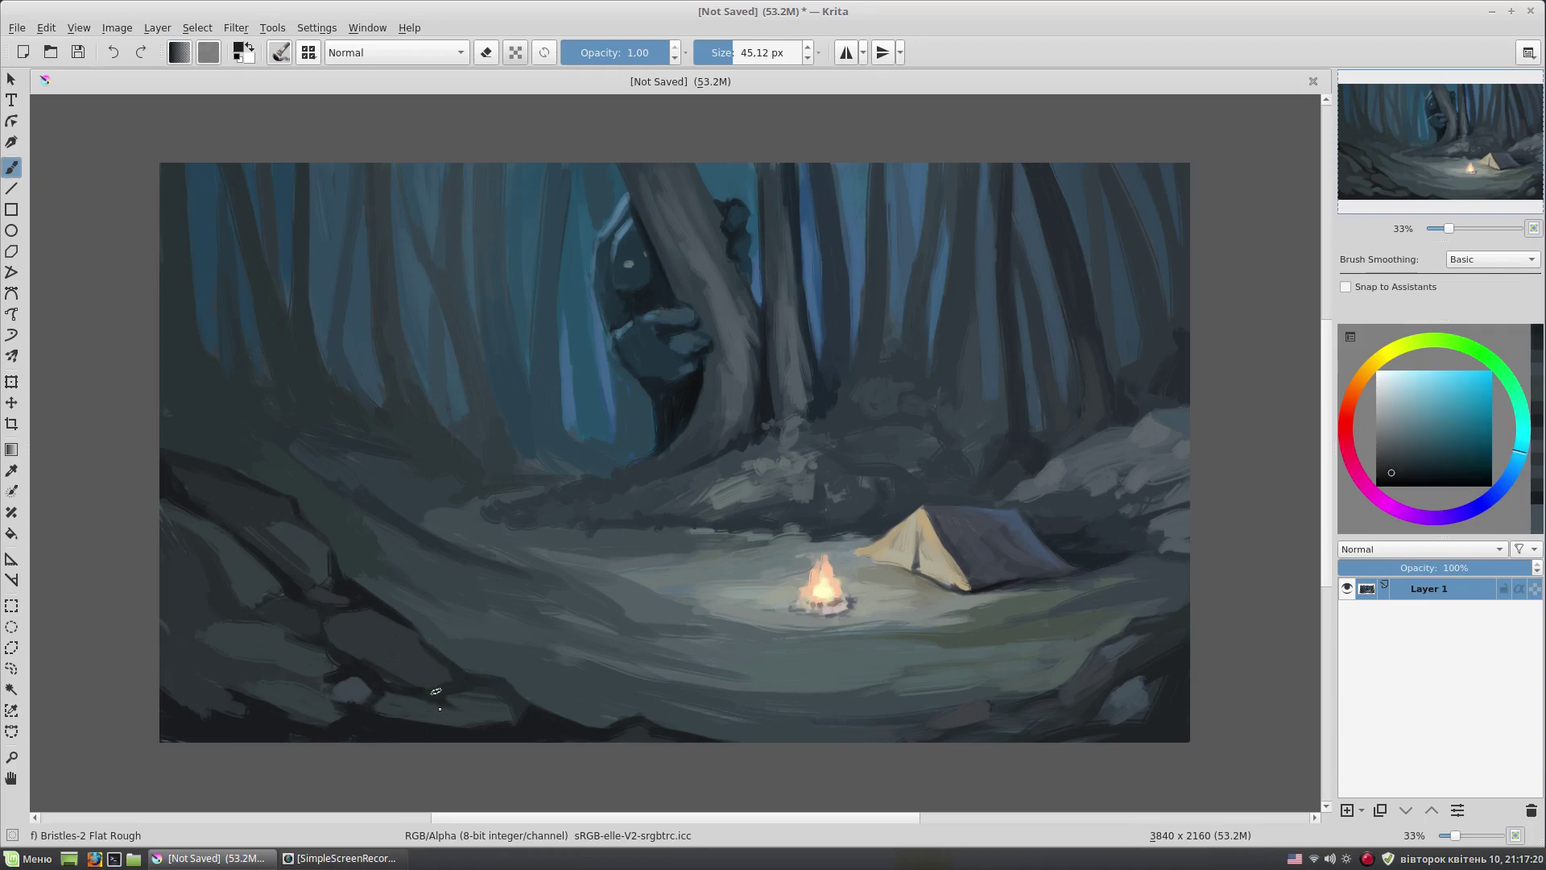
left_click_drag(387, 495, 403, 495)
left_click(170, 511, "ctrl")
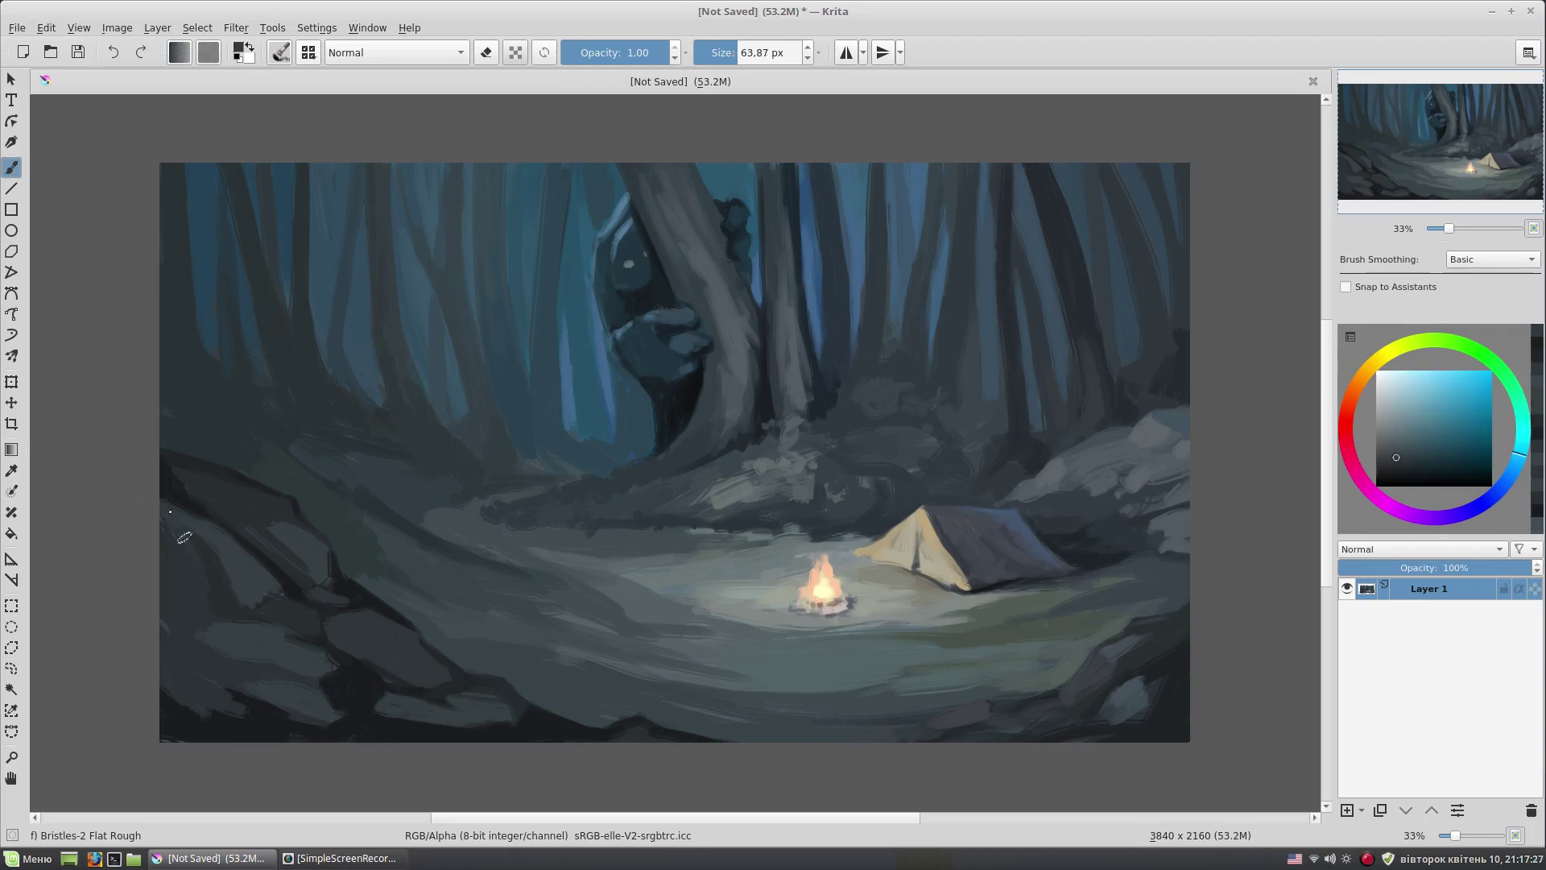
left_click_drag(170, 512, 178, 539)
left_click(214, 579, "ctrl")
mouse_move(193, 636)
left_mouse_down()
mouse_move(165, 624)
mouse_move(165, 697)
left_mouse_up()
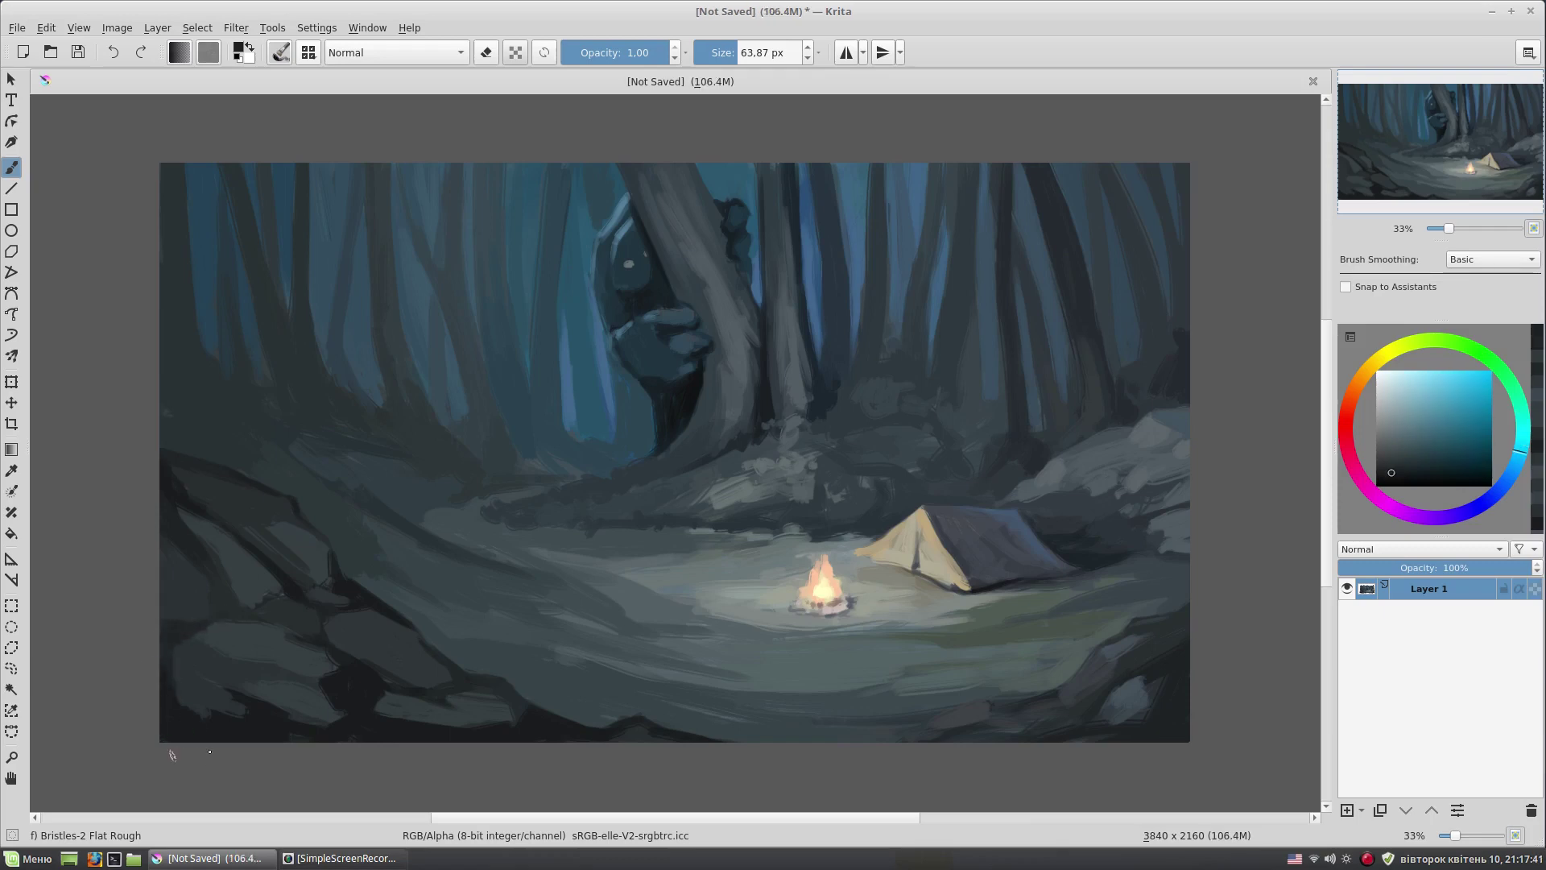
- With a slightly smaller brush, paint dark strokes on the bottom-right and lower-left rocks
key("bracketleft")
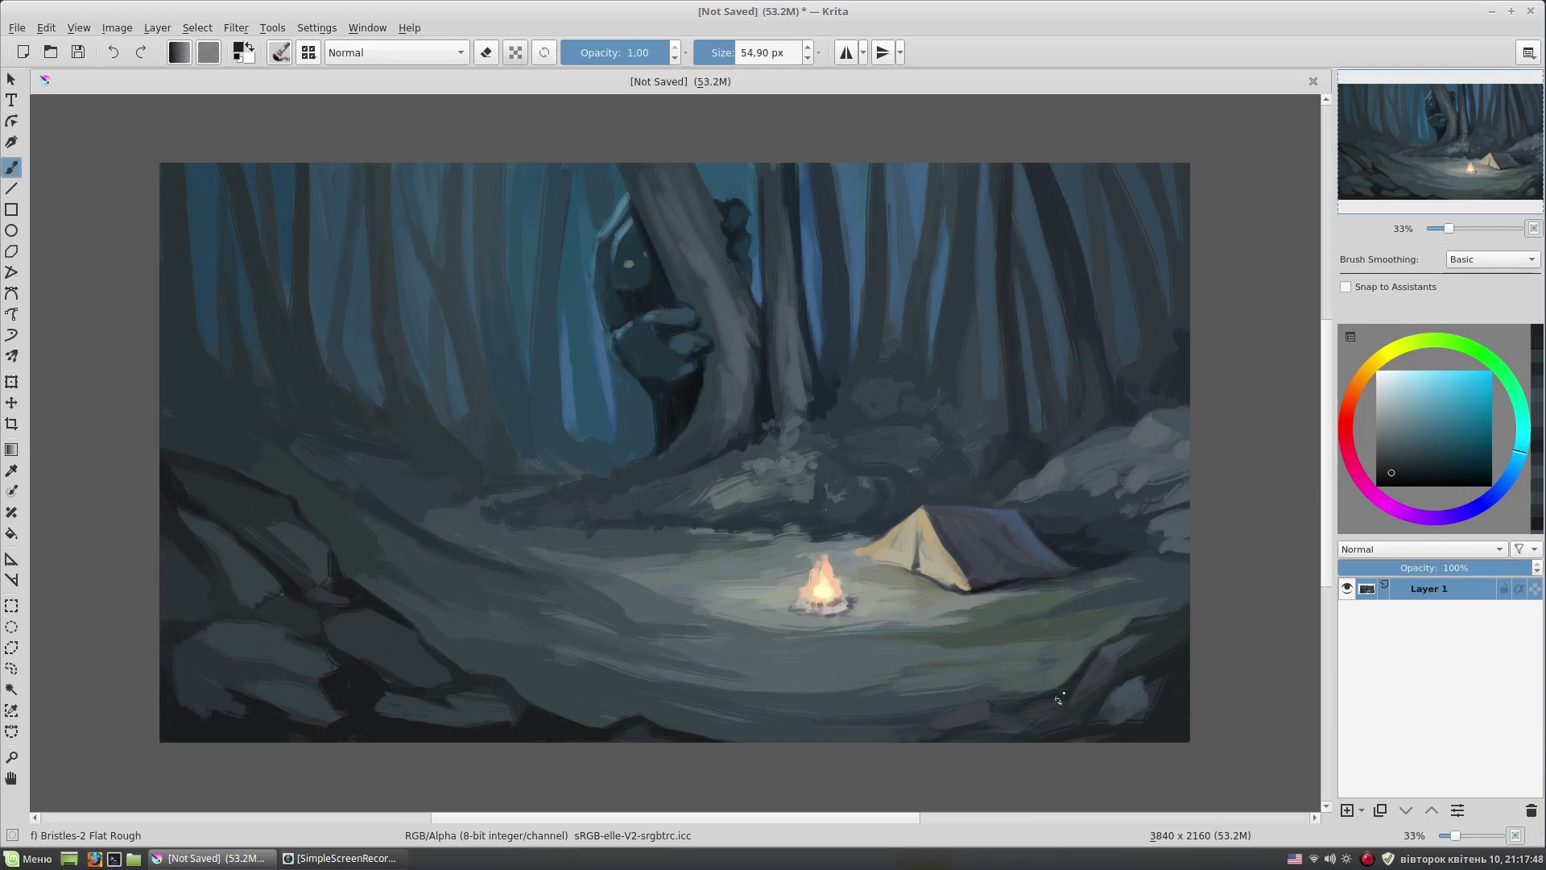
left_click_drag(996, 703, 866, 741)
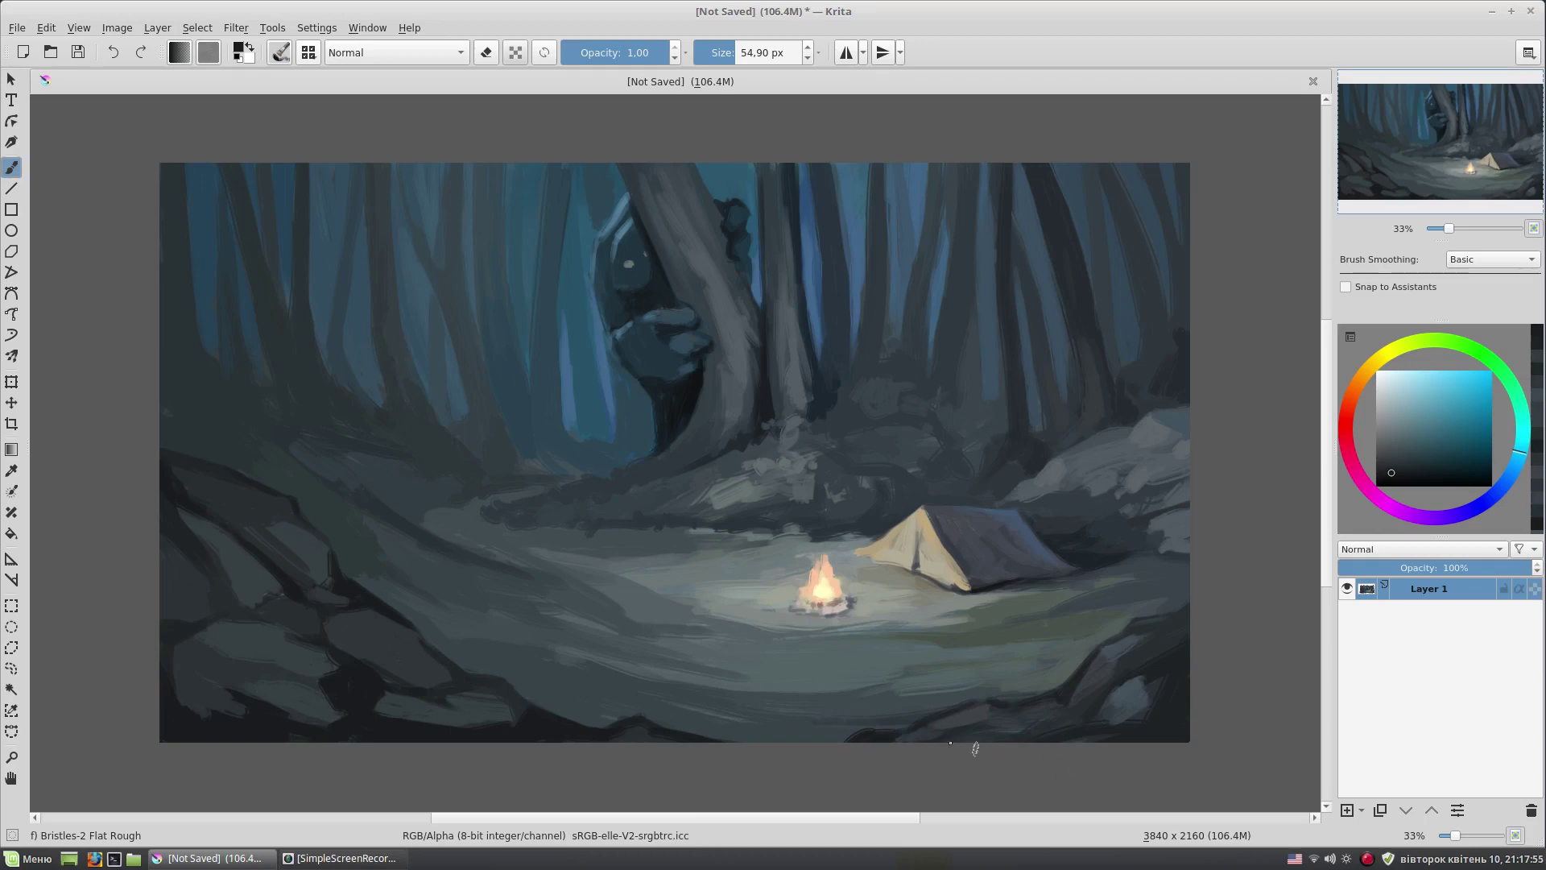
left_click(1030, 726, "ctrl")
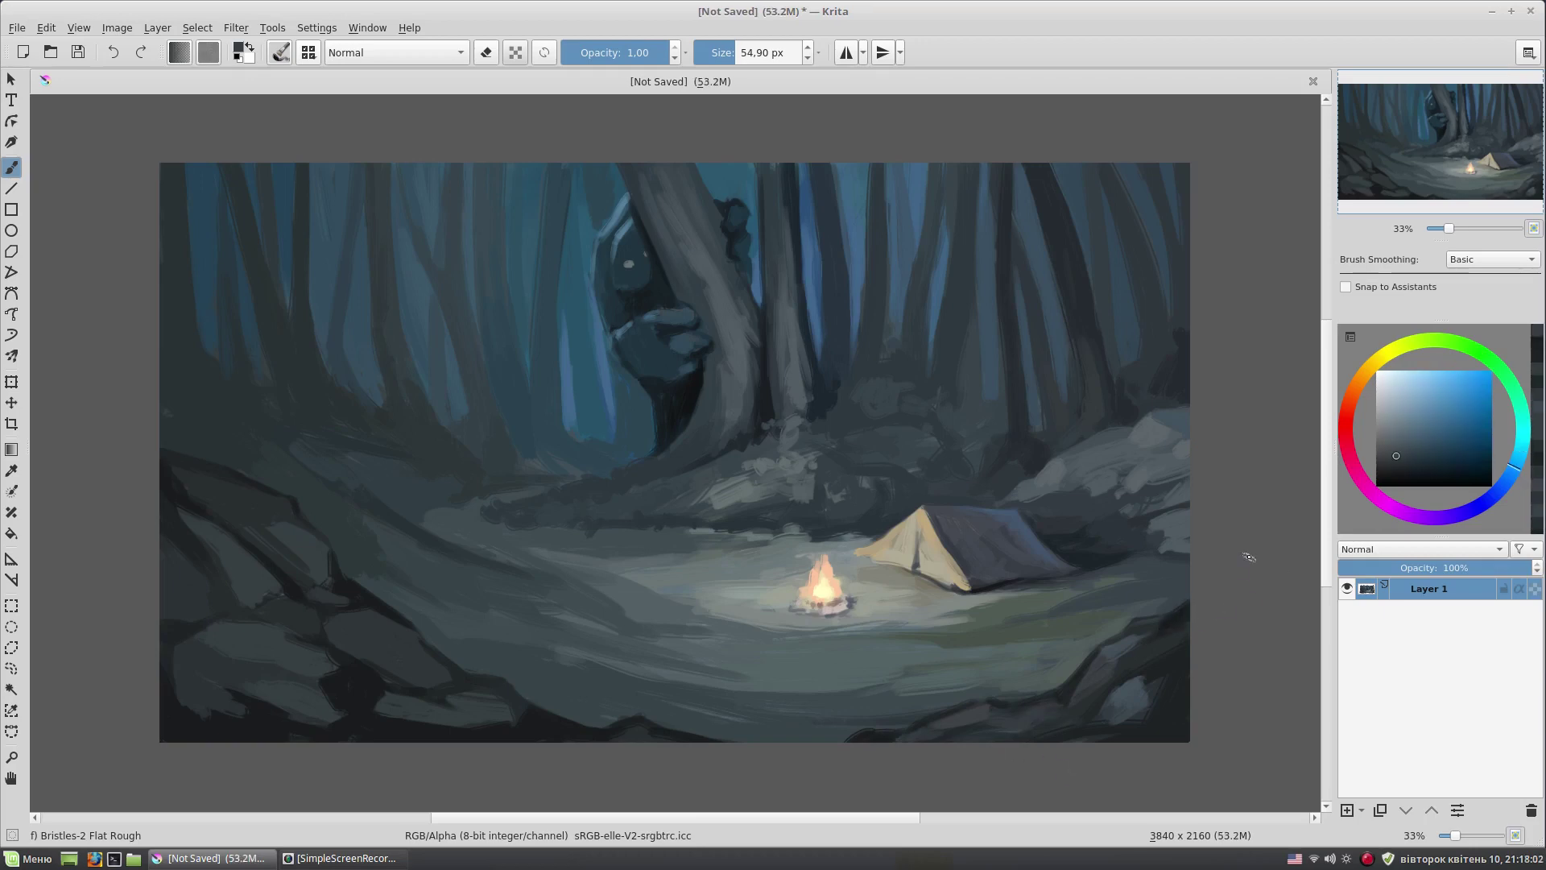
mouse_move(434, 708)
left_mouse_down()
mouse_move(354, 644)
mouse_move(369, 663)
left_mouse_up()
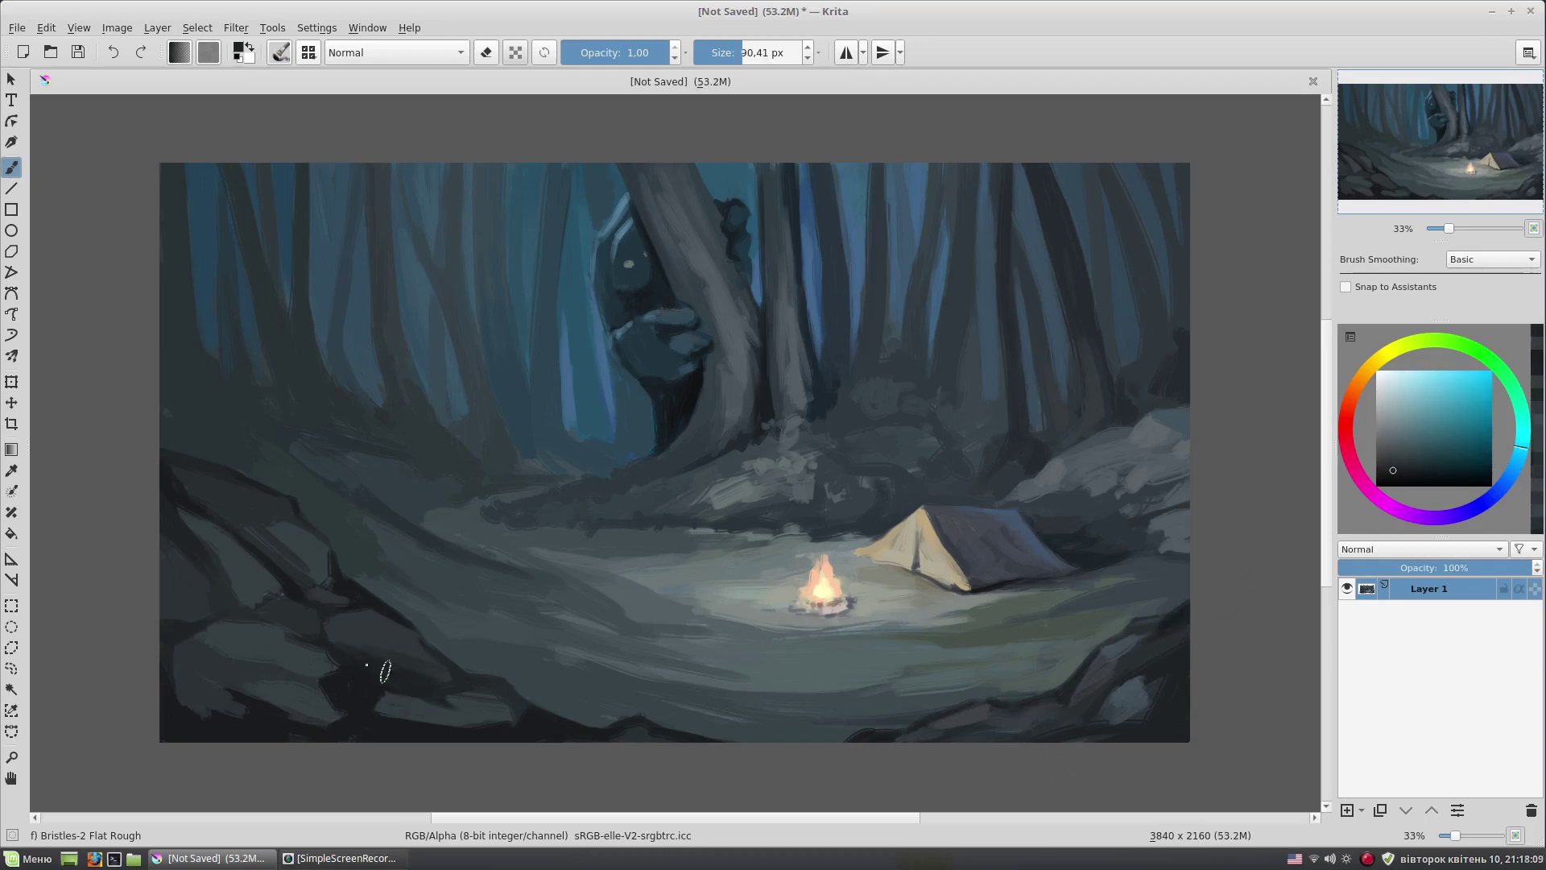
left_click(286, 554, "ctrl")
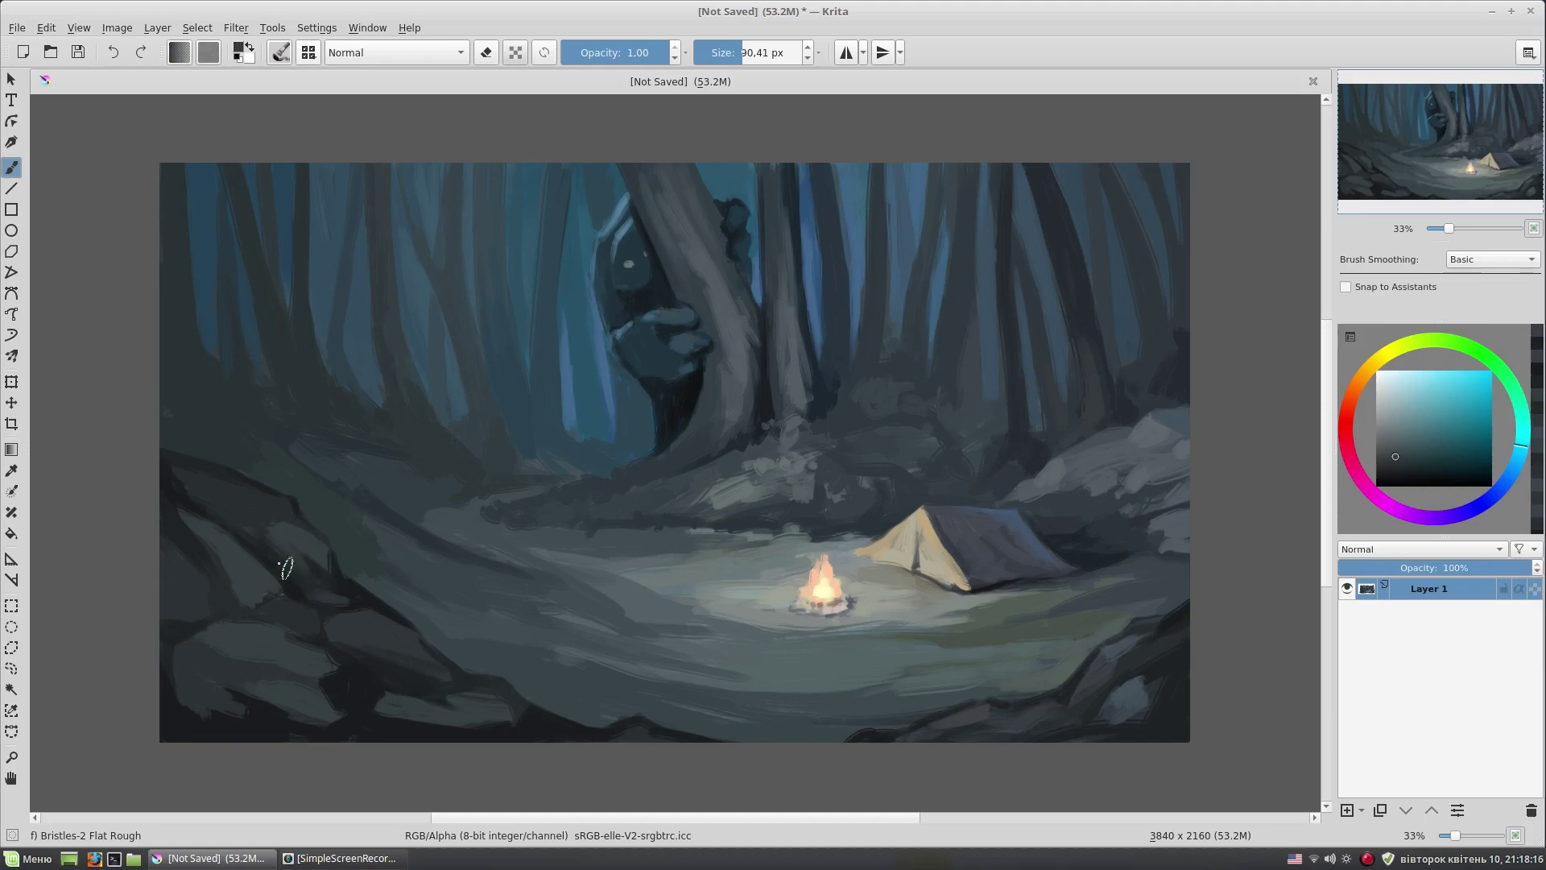
left_click_drag(265, 585, 282, 628)
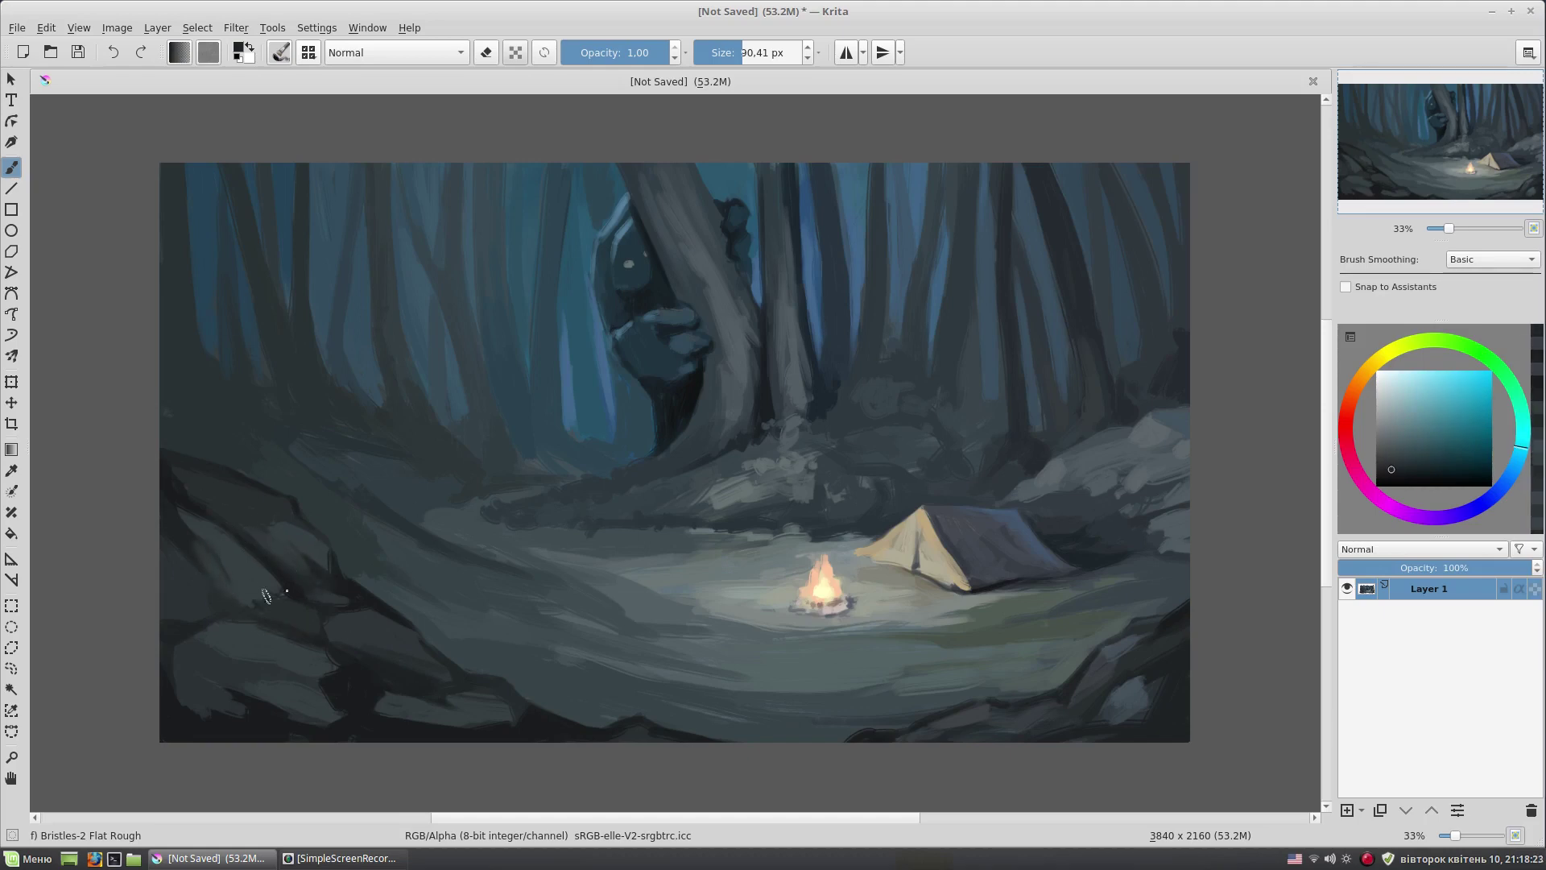
- Sample colours near the bottom rocks, darken the left-edge rocks, and pick a dark blue-grey
left_click(431, 650, "ctrl")
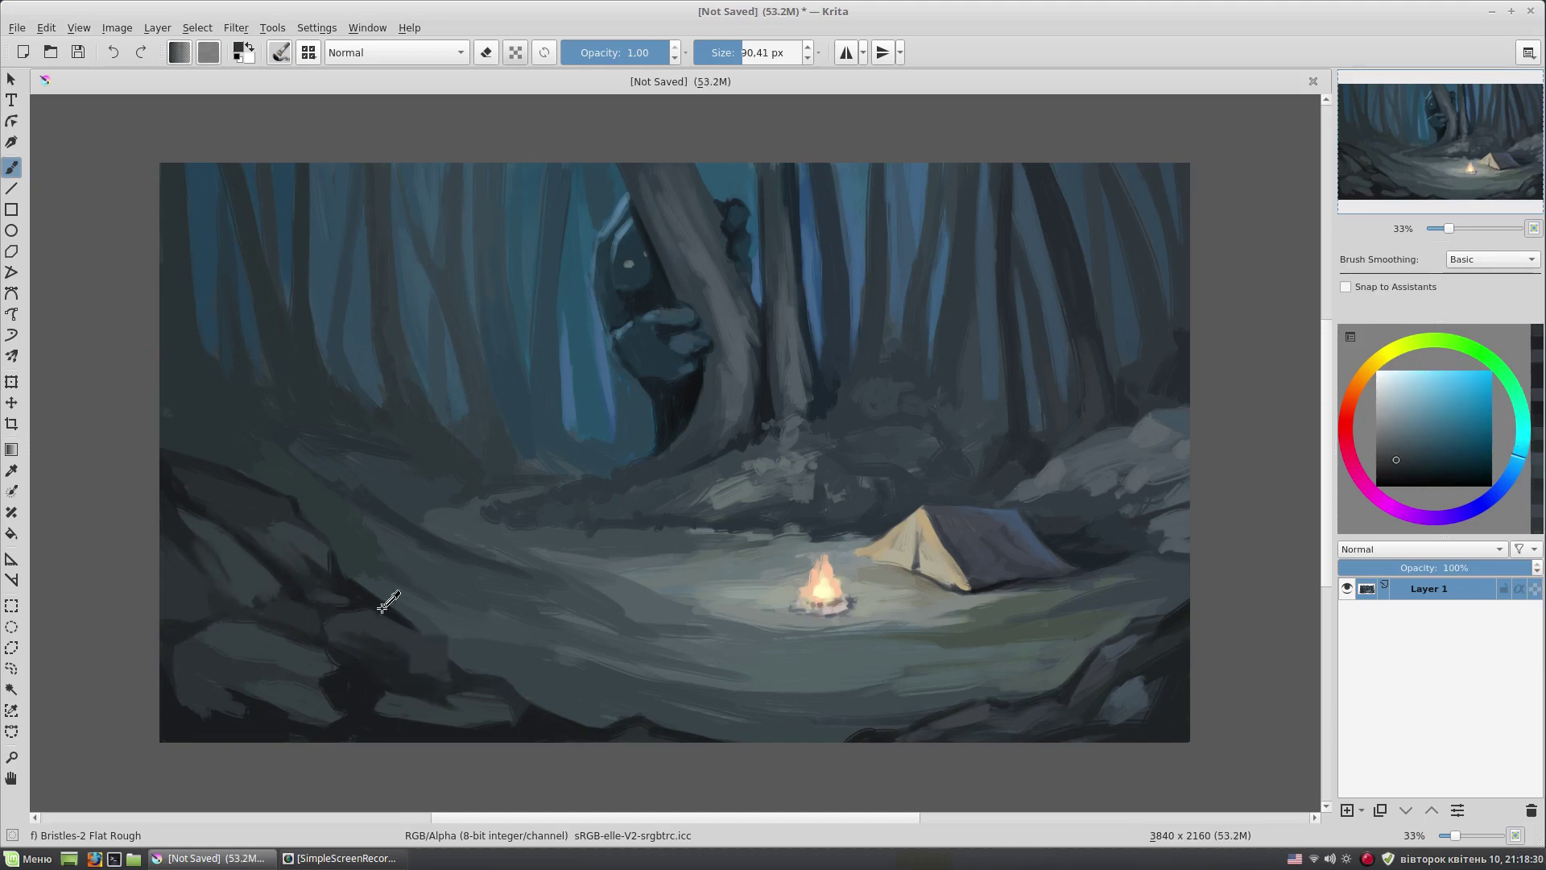
left_click(330, 669, "ctrl")
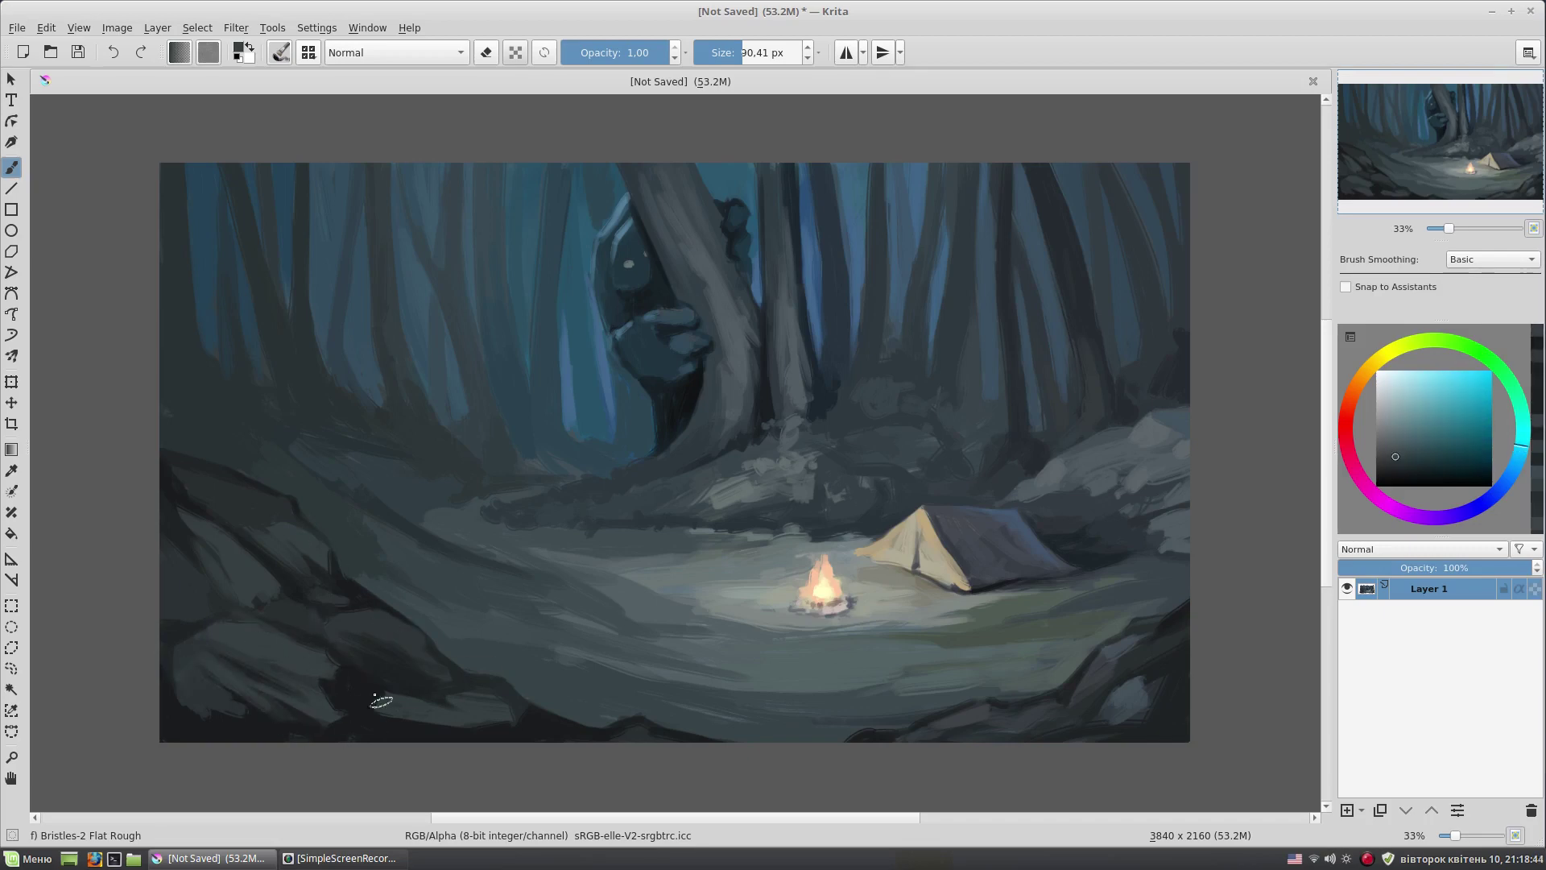
left_click(483, 713, "ctrl")
left_click_drag(197, 548, 181, 516)
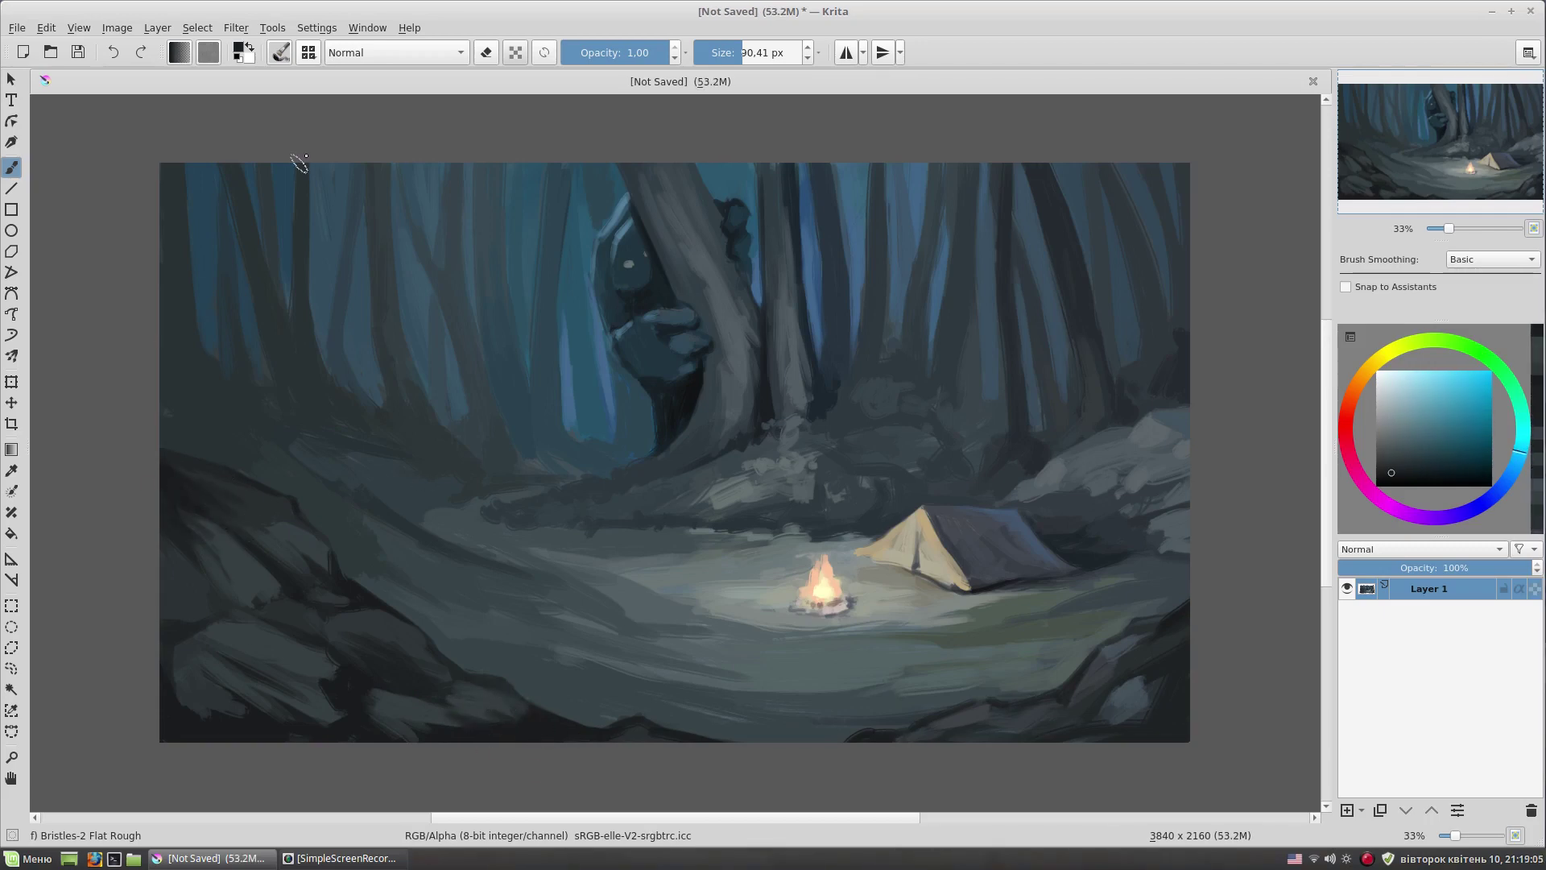
left_click(1034, 456, "ctrl")
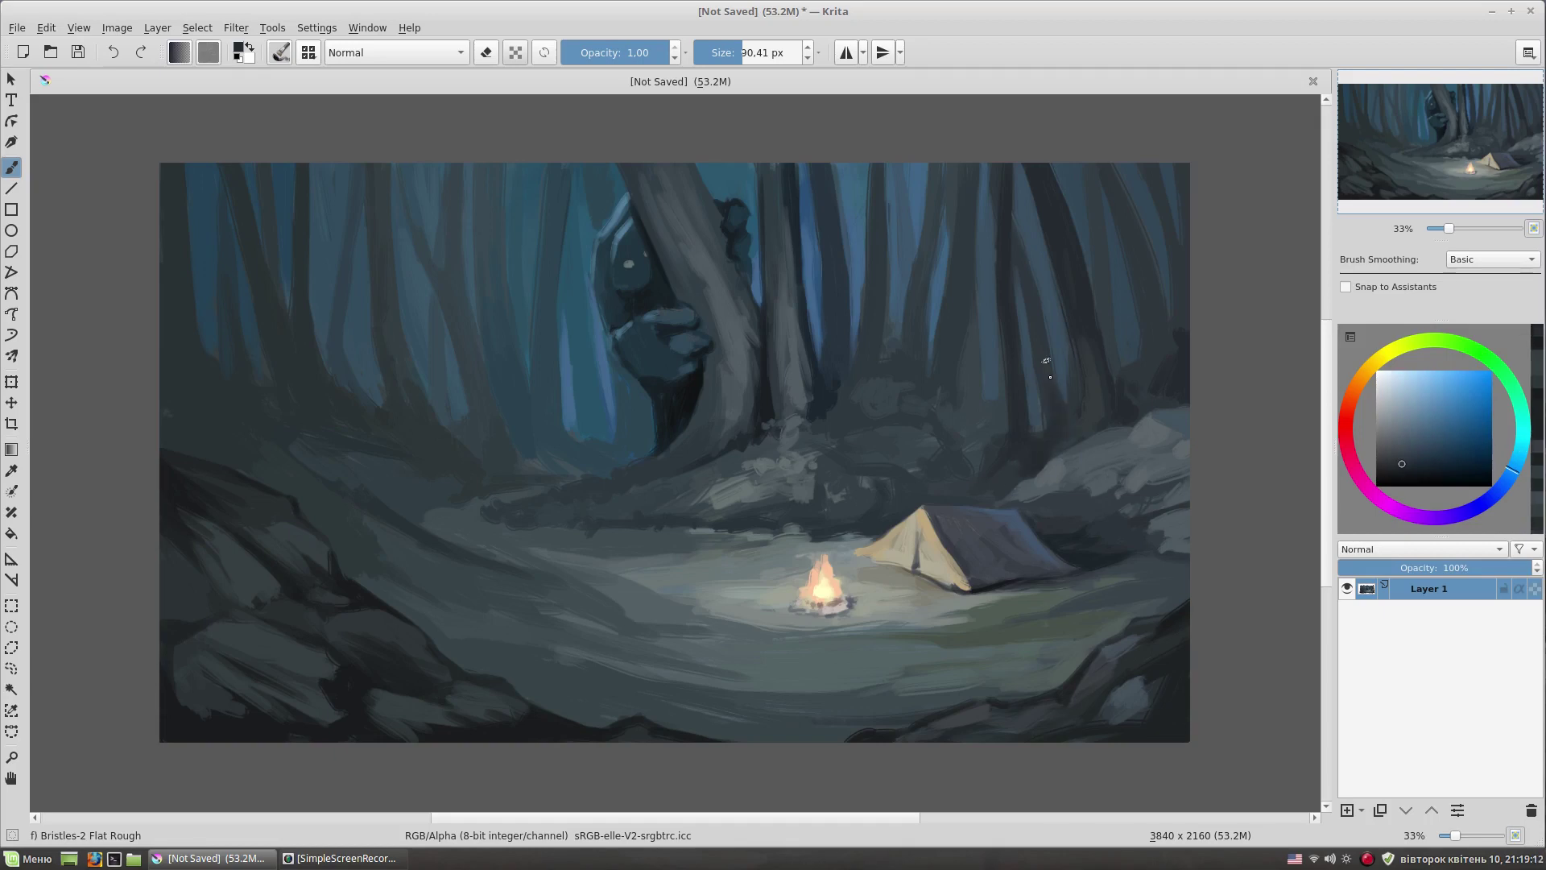
left_click_drag(1003, 411, 906, 286)
- Sample a darker cyan and dab broad strokes over the left forest trunks
left_click(889, 351, "ctrl")
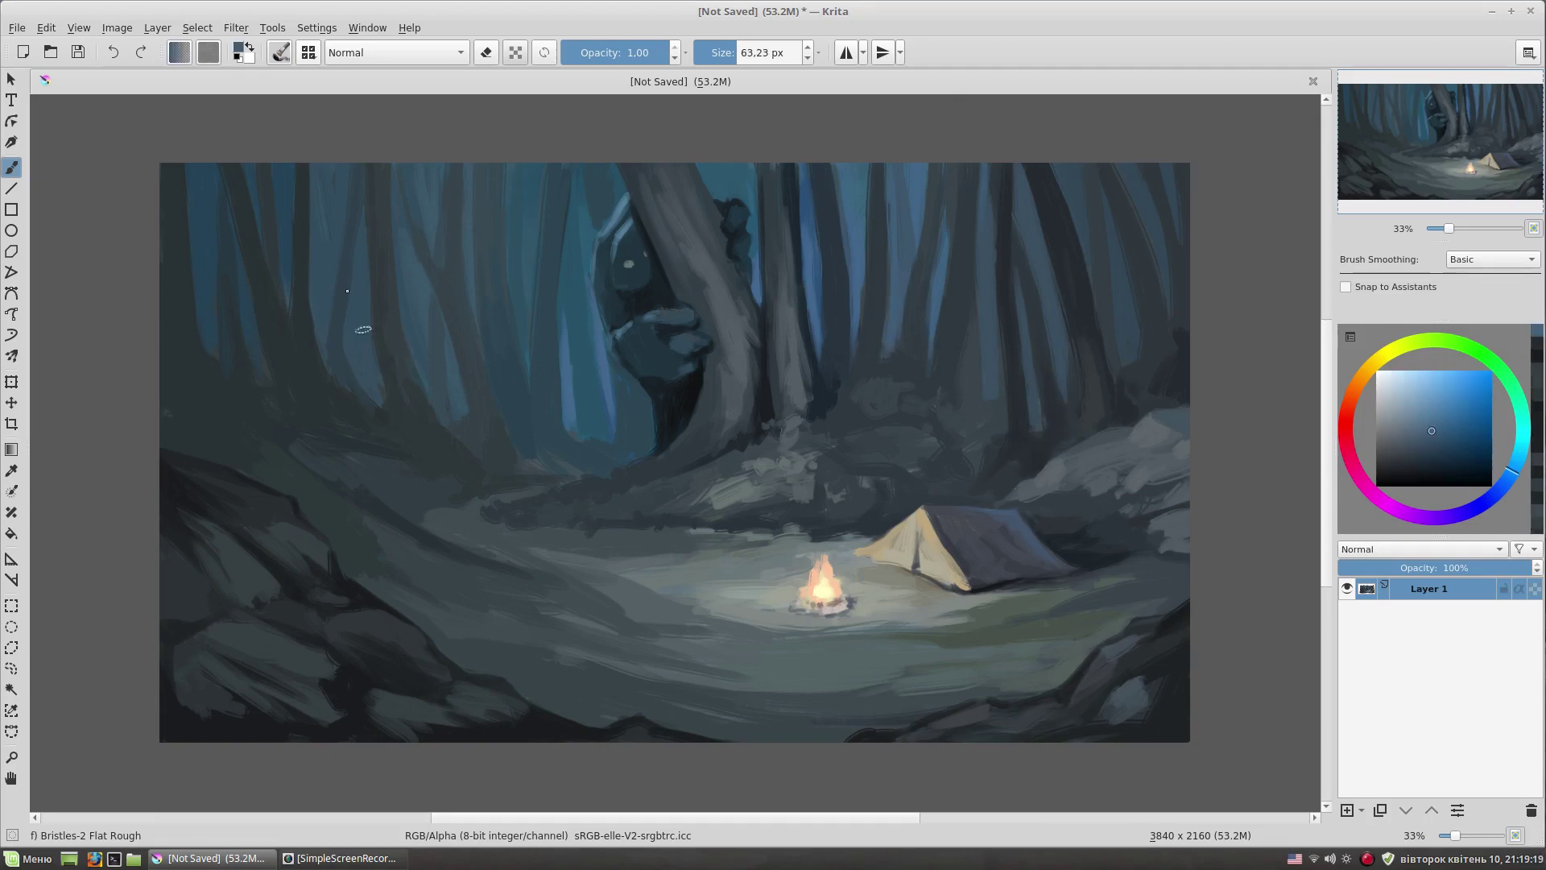
left_click(396, 409, "ctrl")
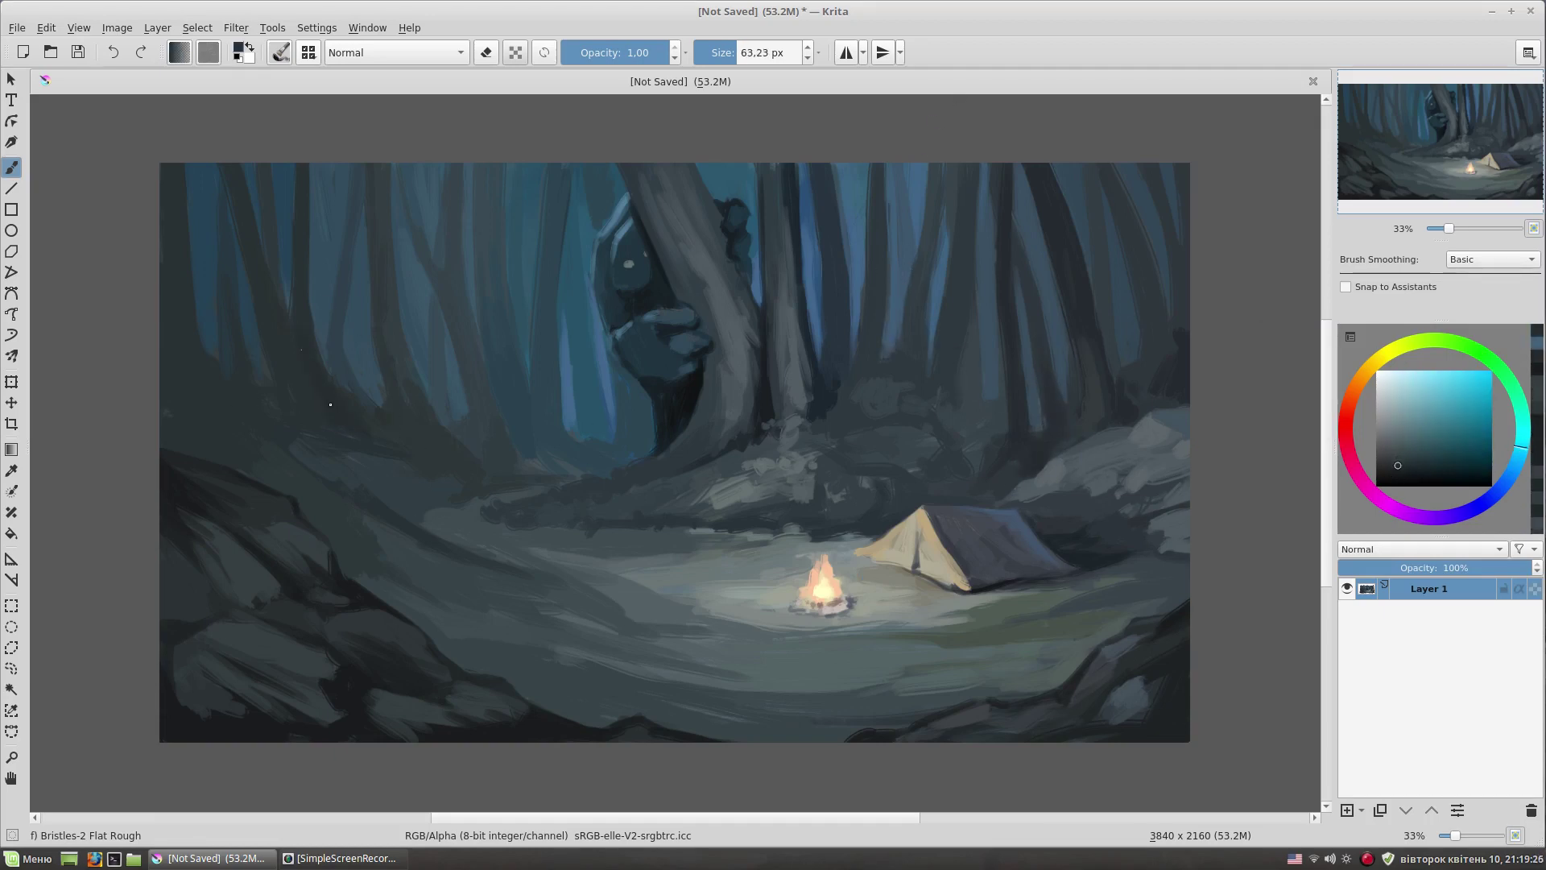
left_click_drag(330, 405, 363, 419)
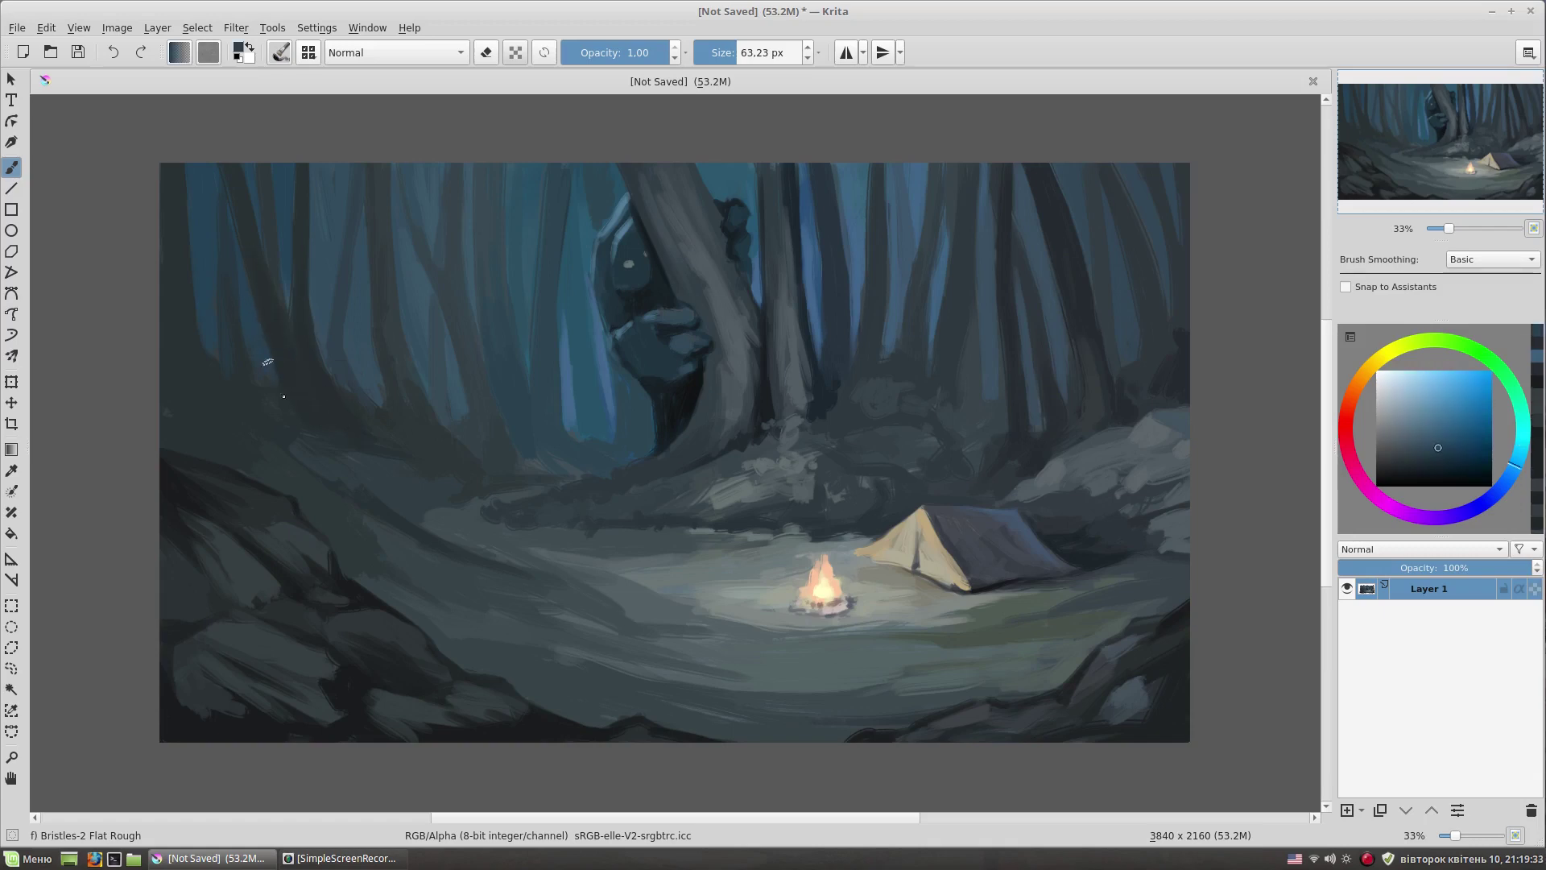
left_click_drag(252, 331, 227, 392)
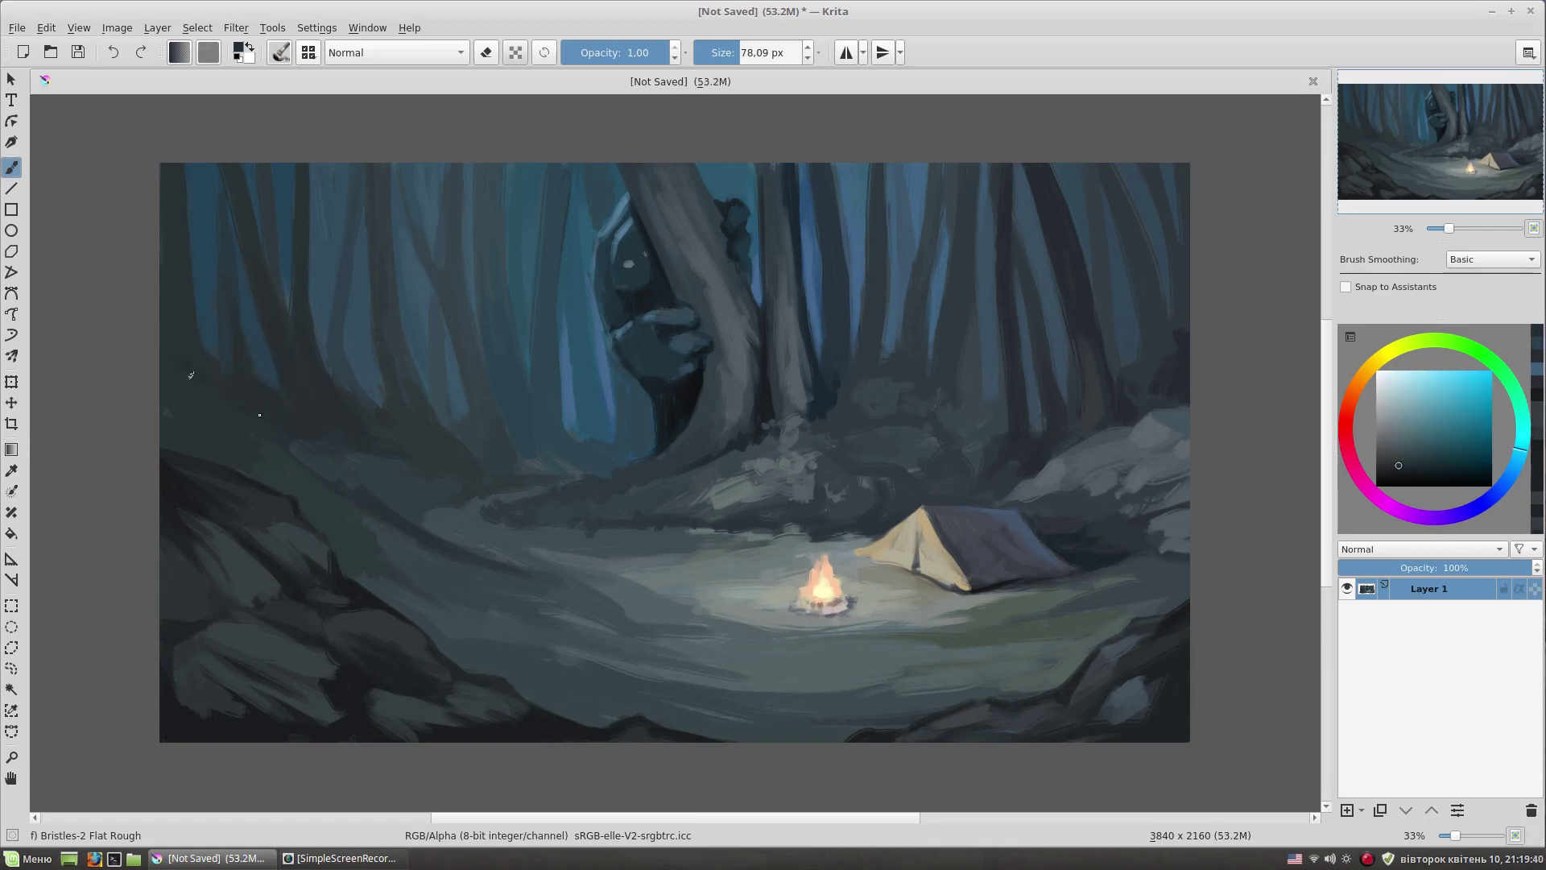
left_click_drag(284, 444, 410, 549)
left_click_drag(228, 442, 355, 495)
- Sample mid blue and muted teal tones from the trees and shrink the brush
left_click(519, 467, "ctrl")
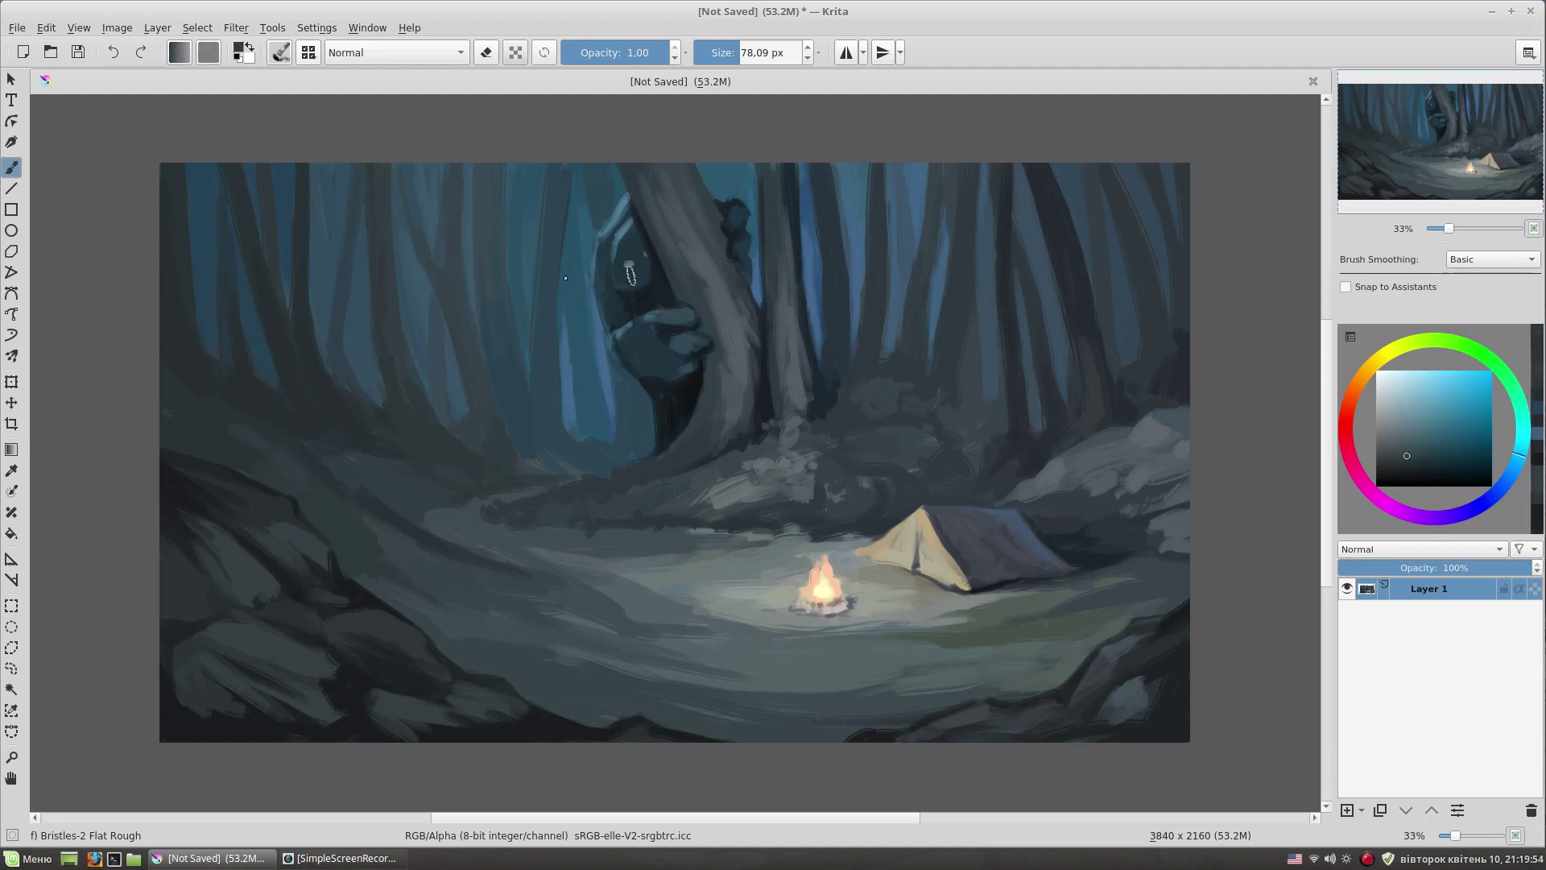
left_click(492, 351, "ctrl")
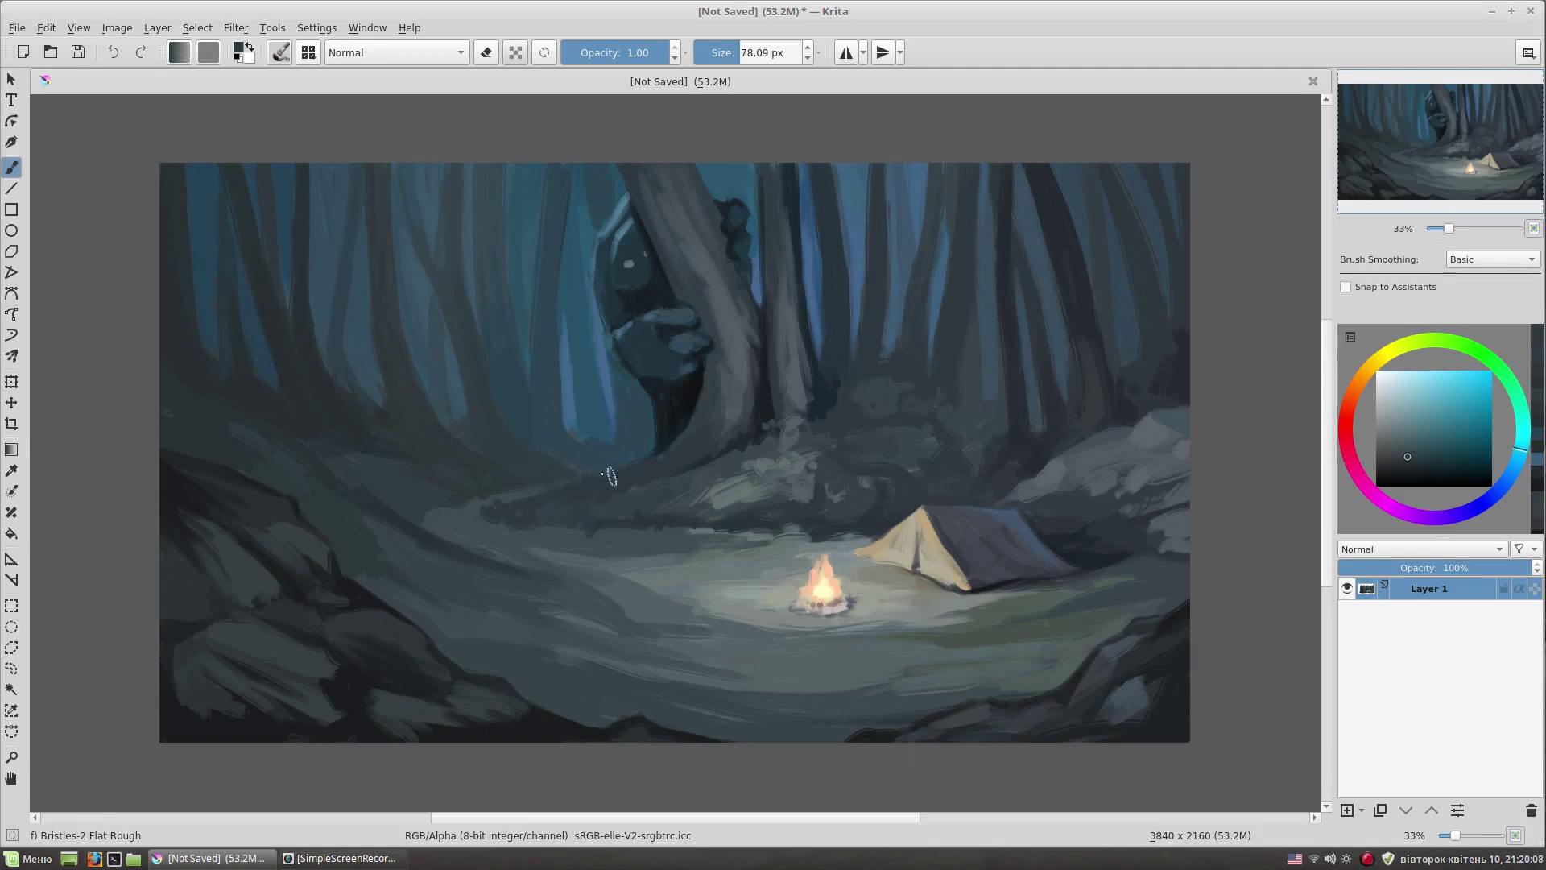
left_click(588, 427, "ctrl")
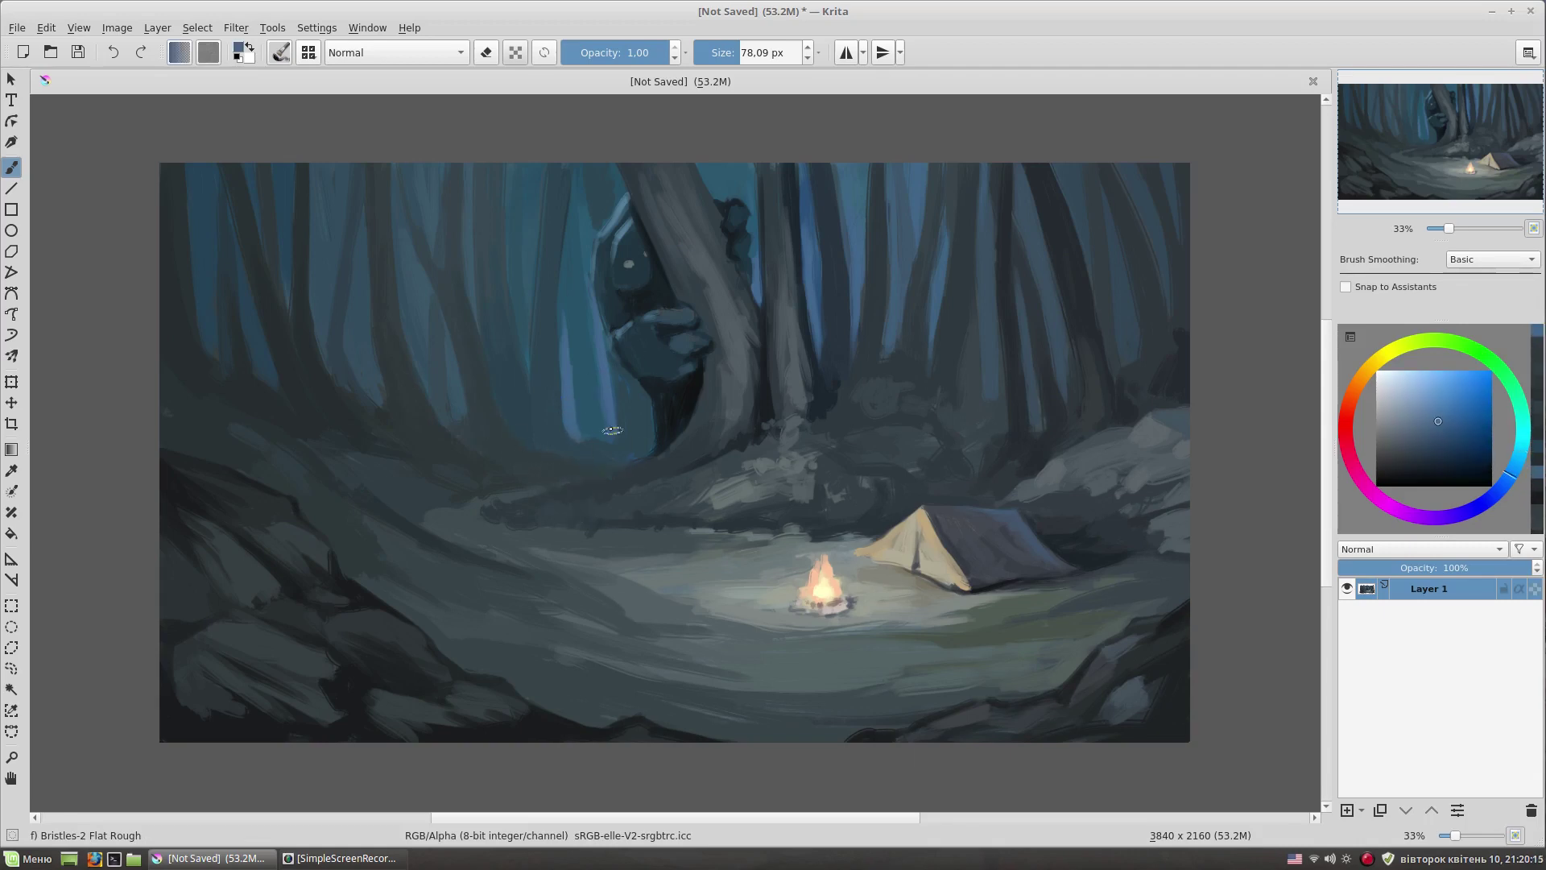
left_click(614, 434, "ctrl")
left_click_drag(724, 502, 661, 515, "shift")
left_click(636, 548, "ctrl")
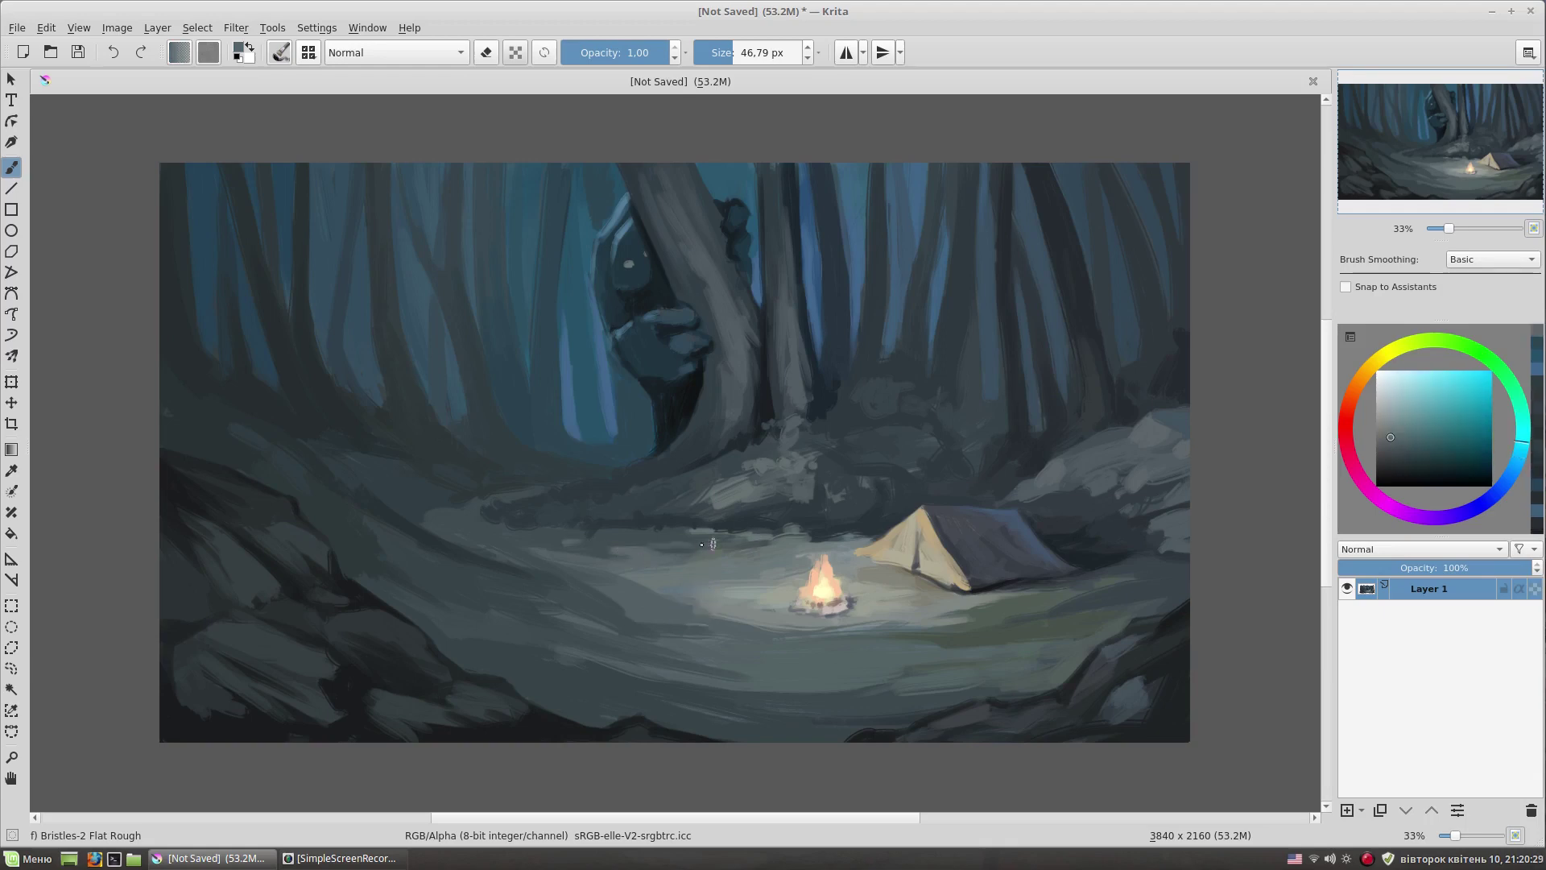
- Pick teal, dark green and dark teal from the clearing, then select the Stamp Leaves preset
left_click(665, 600, "ctrl")
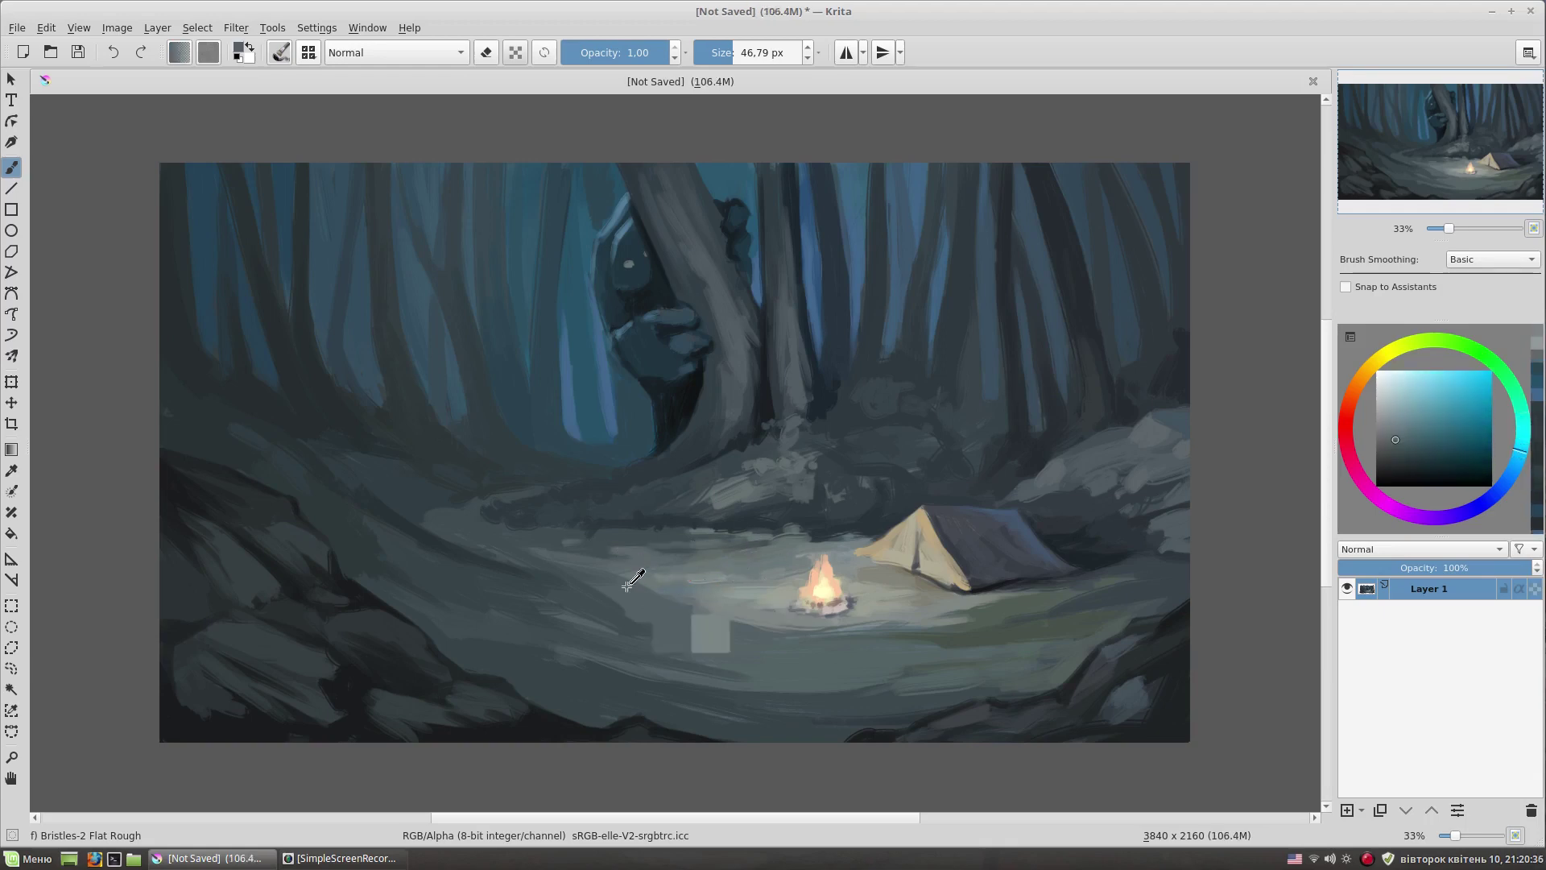
left_click_drag(644, 589, 704, 633, "shift")
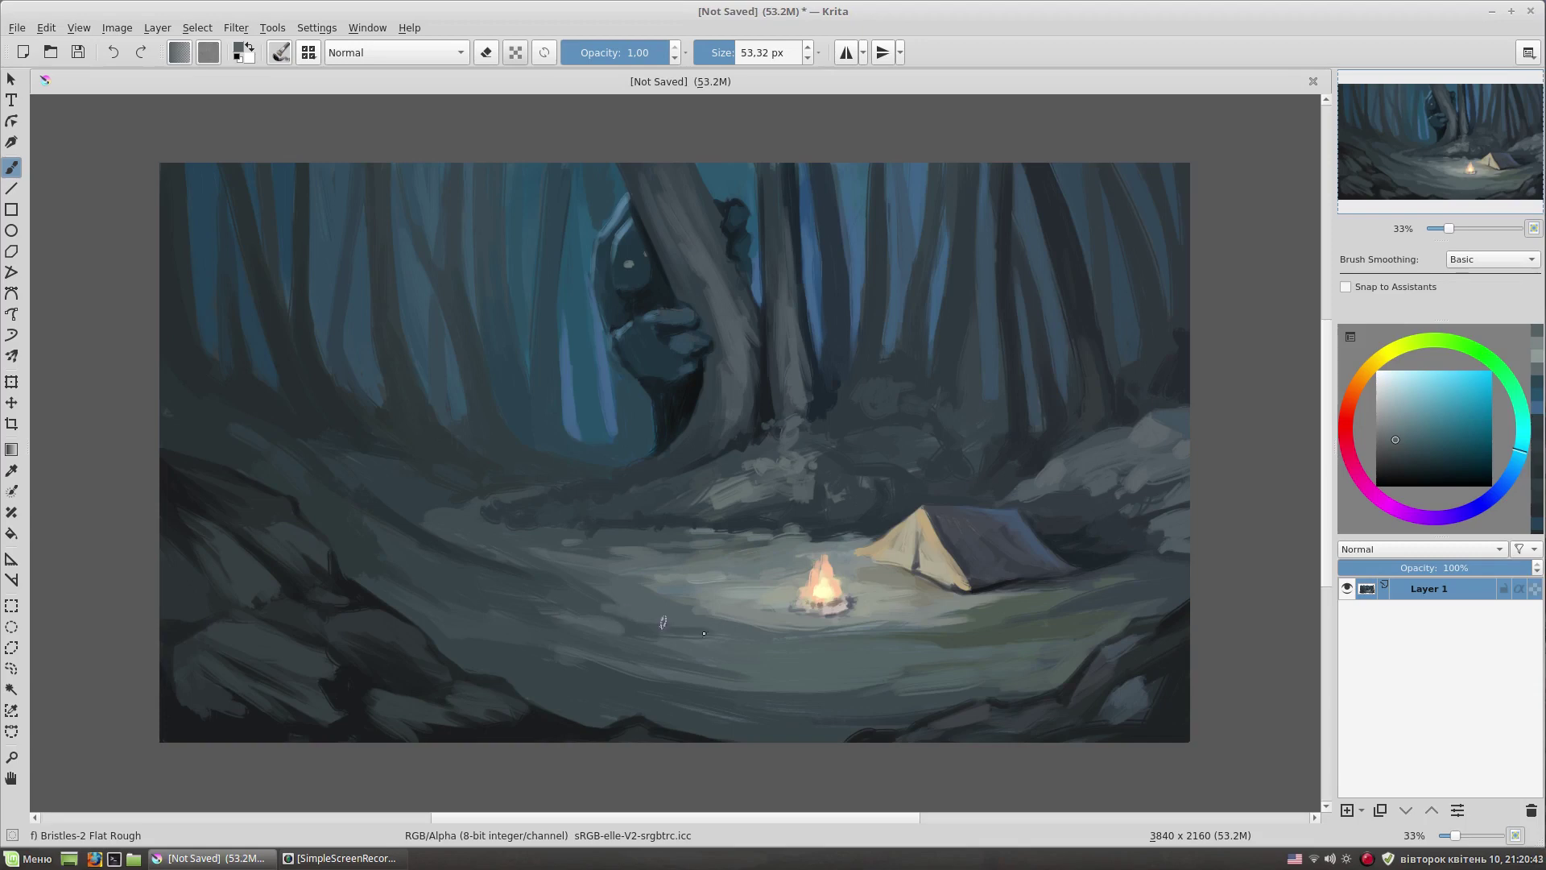
left_click(894, 626, "ctrl")
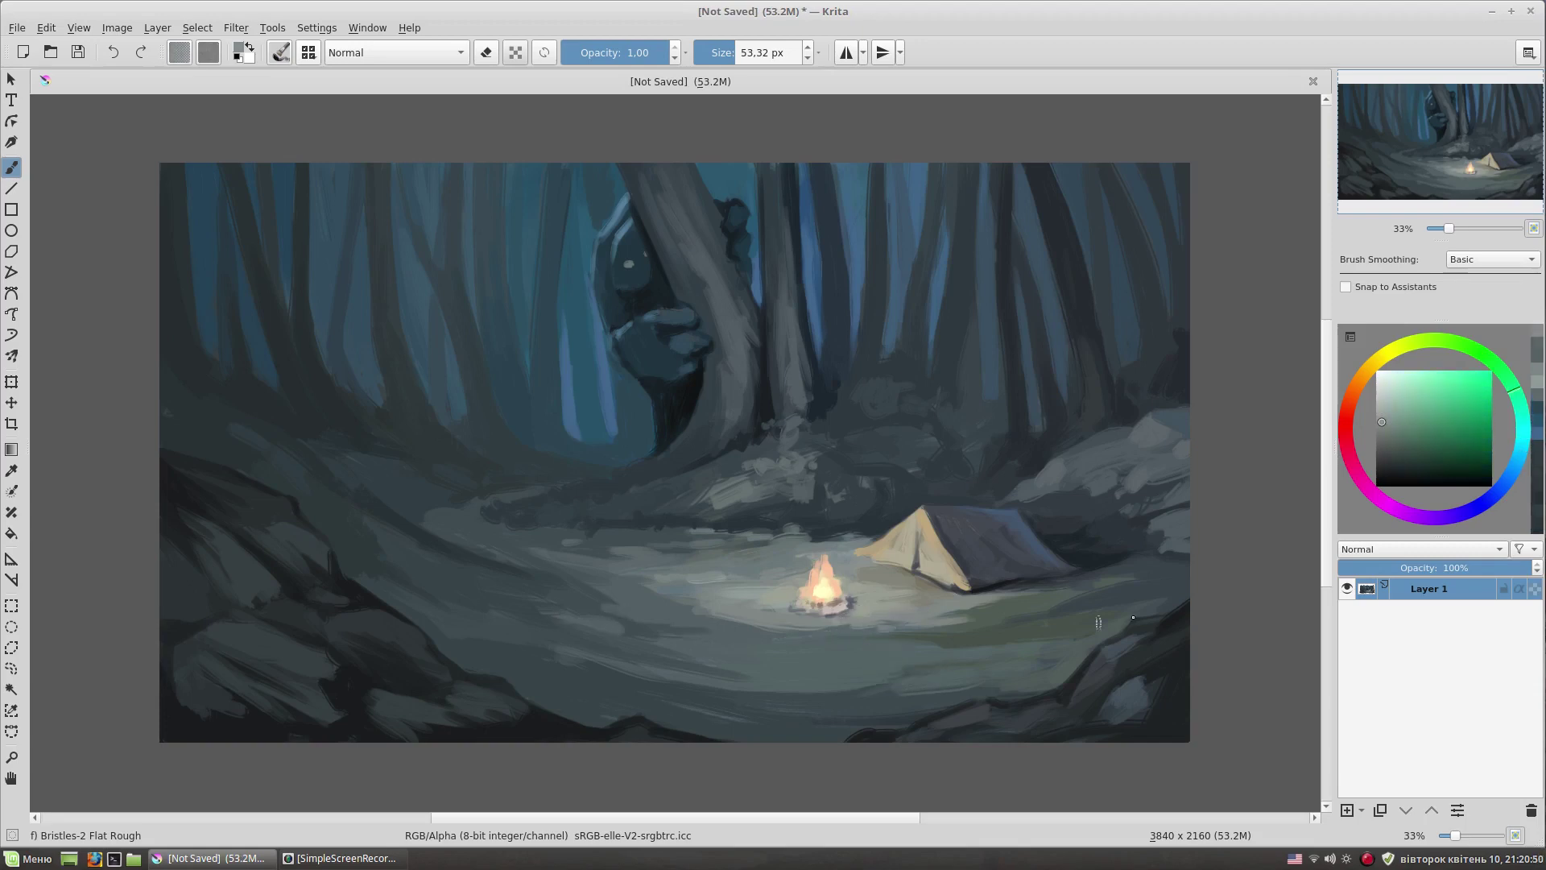
left_click(368, 583, "ctrl")
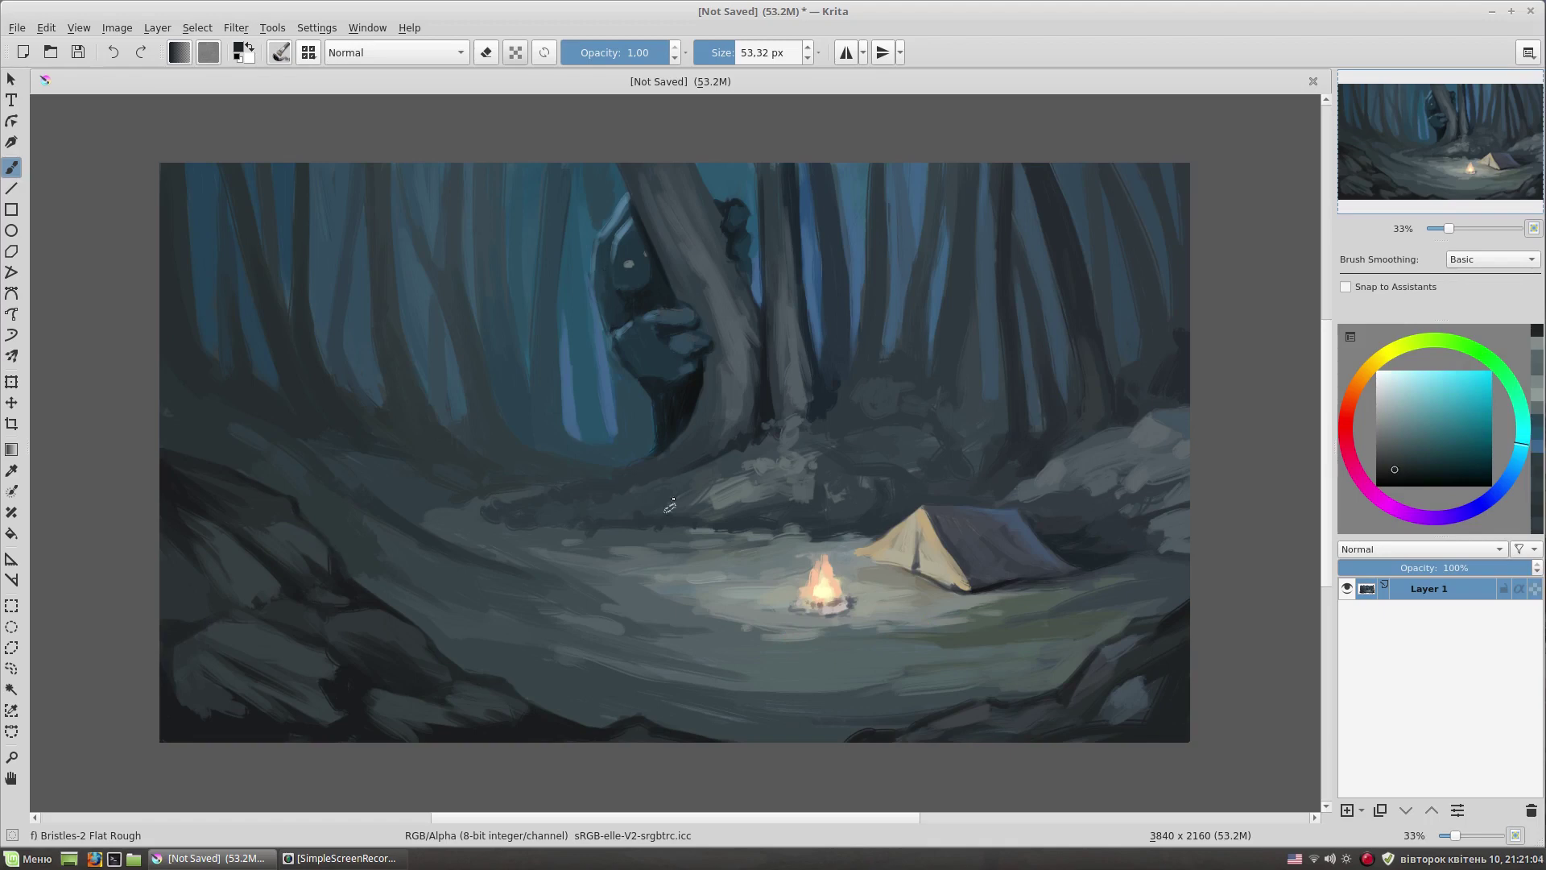
left_click(308, 52)
left_click(554, 286)
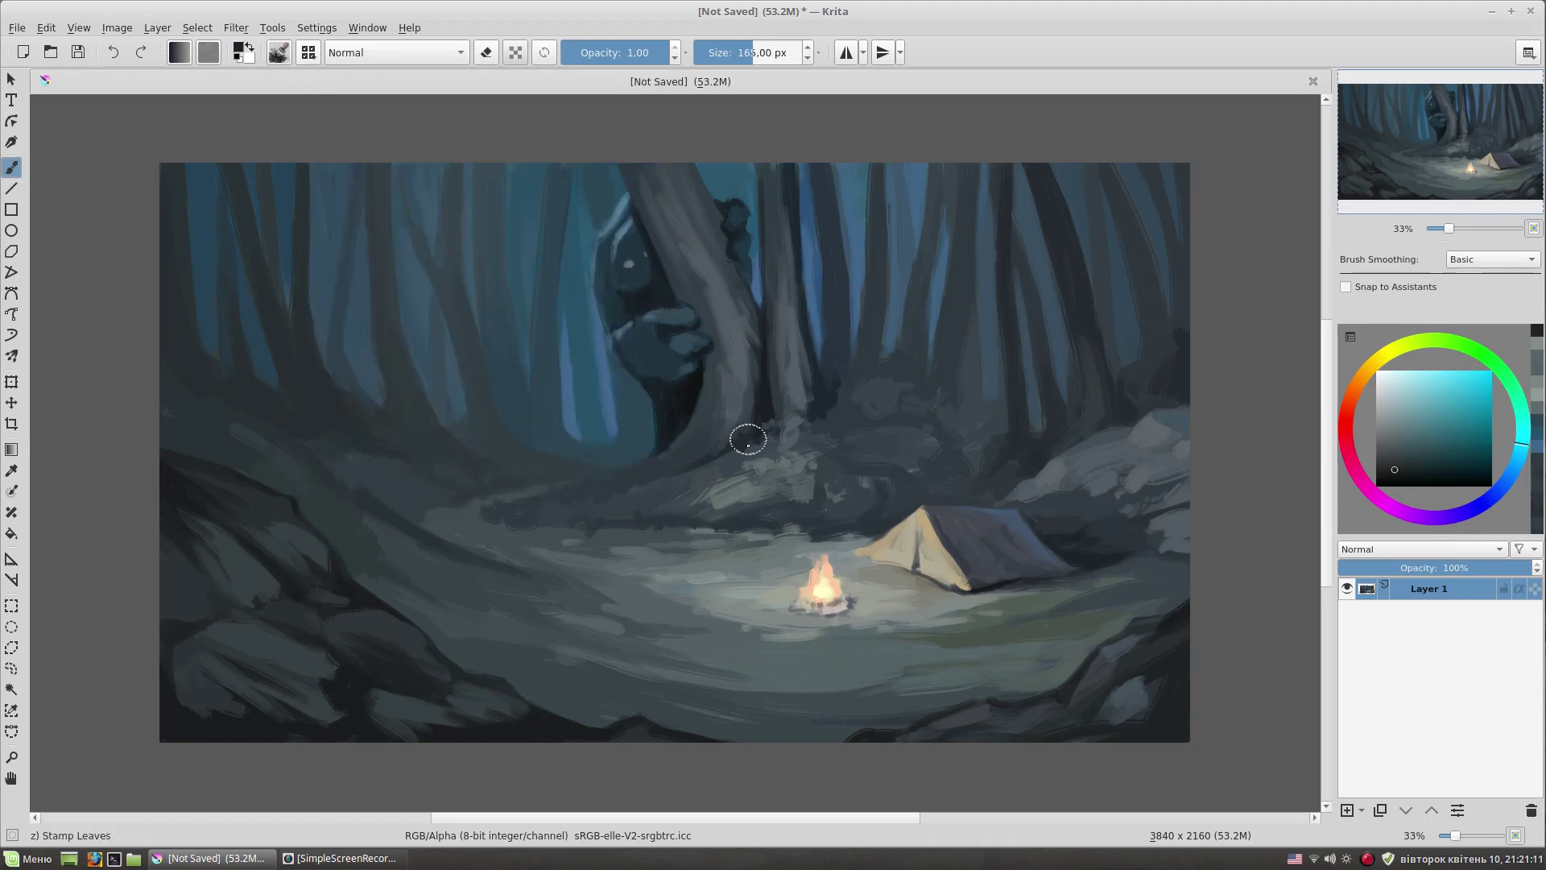
- Stamp dark and light leaves at the tree bases above the campfire and behind the tent
left_click(886, 454, "ctrl")
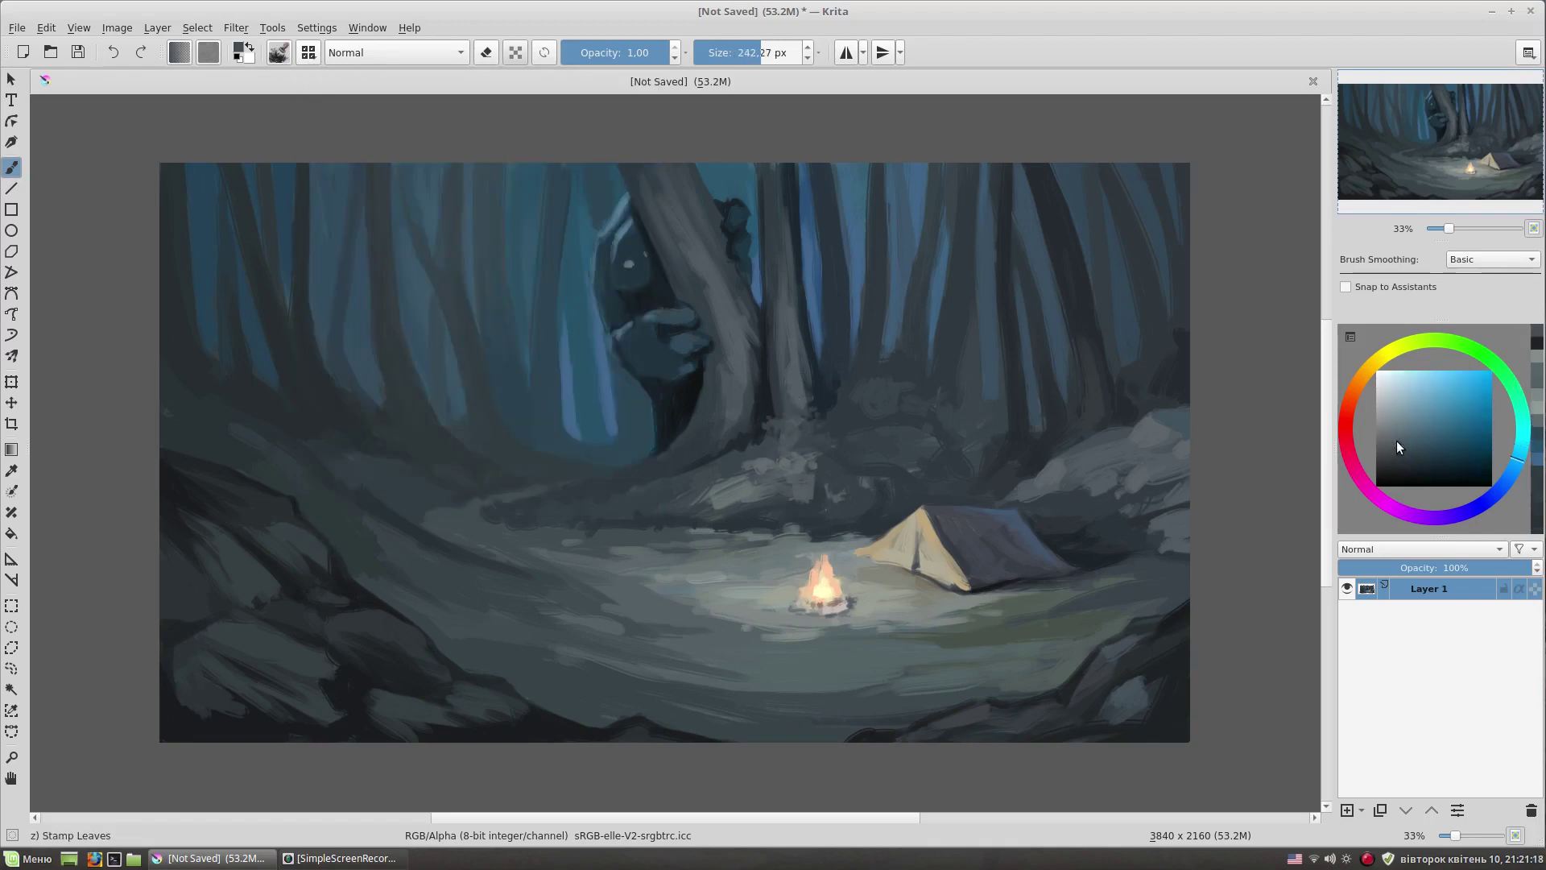
left_click_drag(793, 430, 800, 518)
left_click(794, 397, "ctrl")
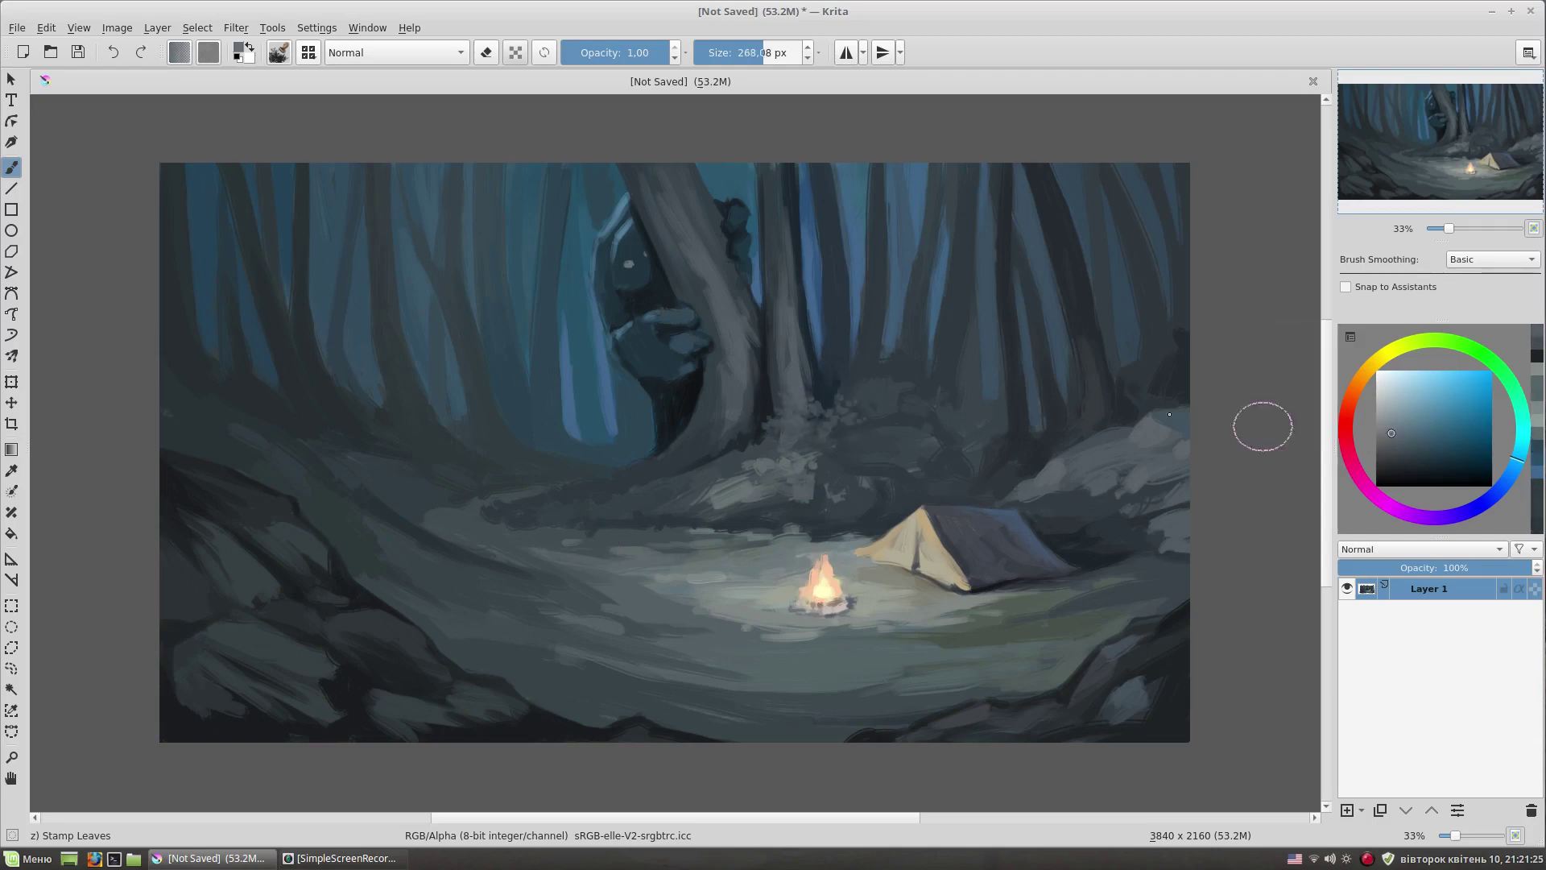
left_click_drag(797, 407, 801, 427)
left_click_drag(709, 415, 765, 431)
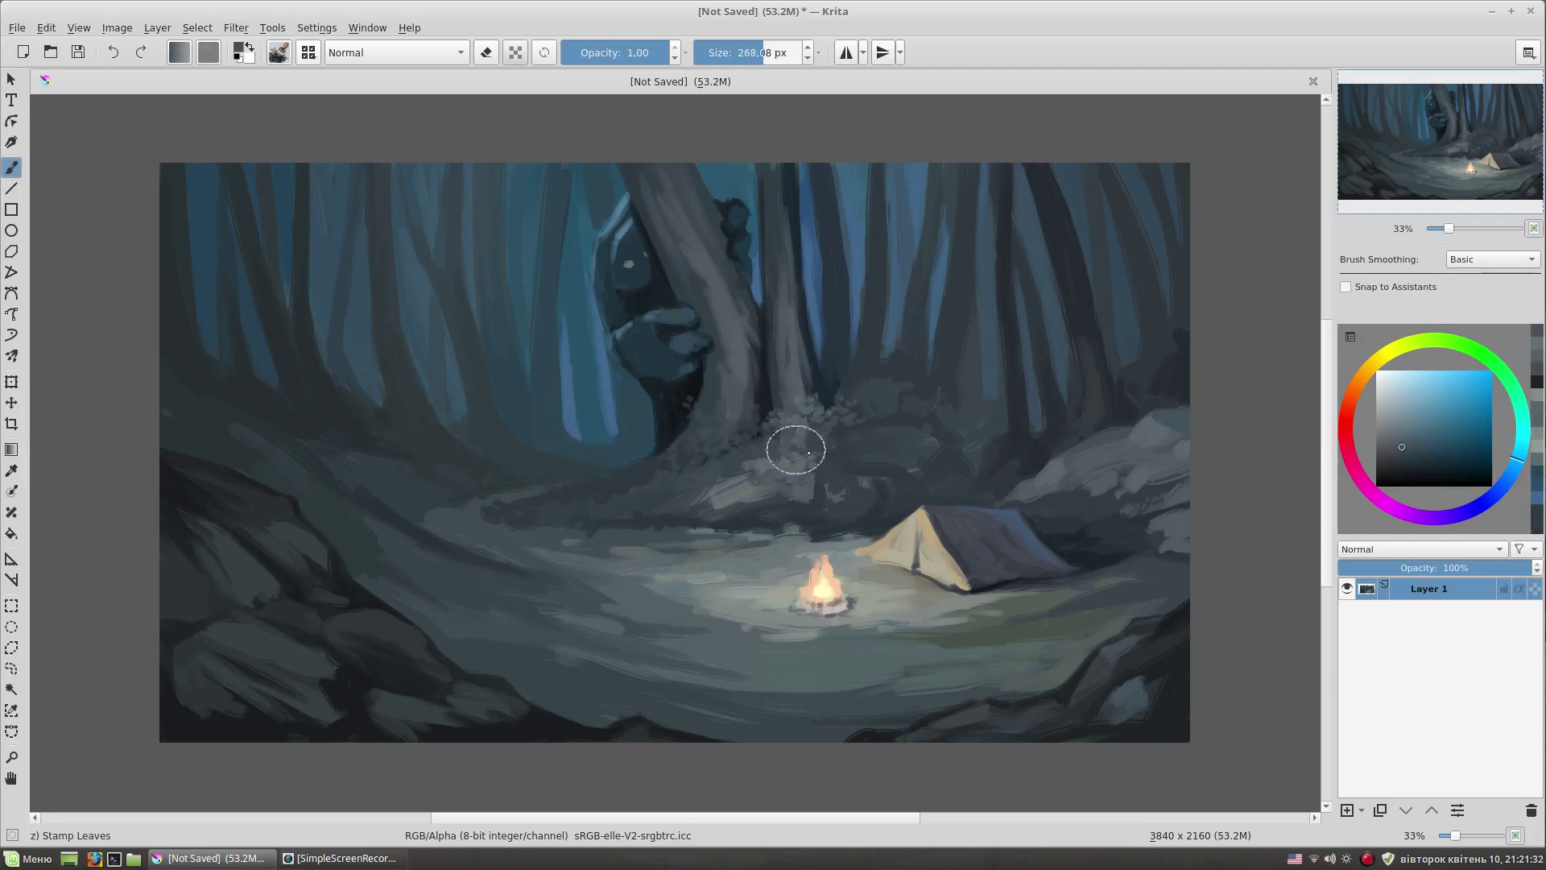
left_click(845, 459, "ctrl")
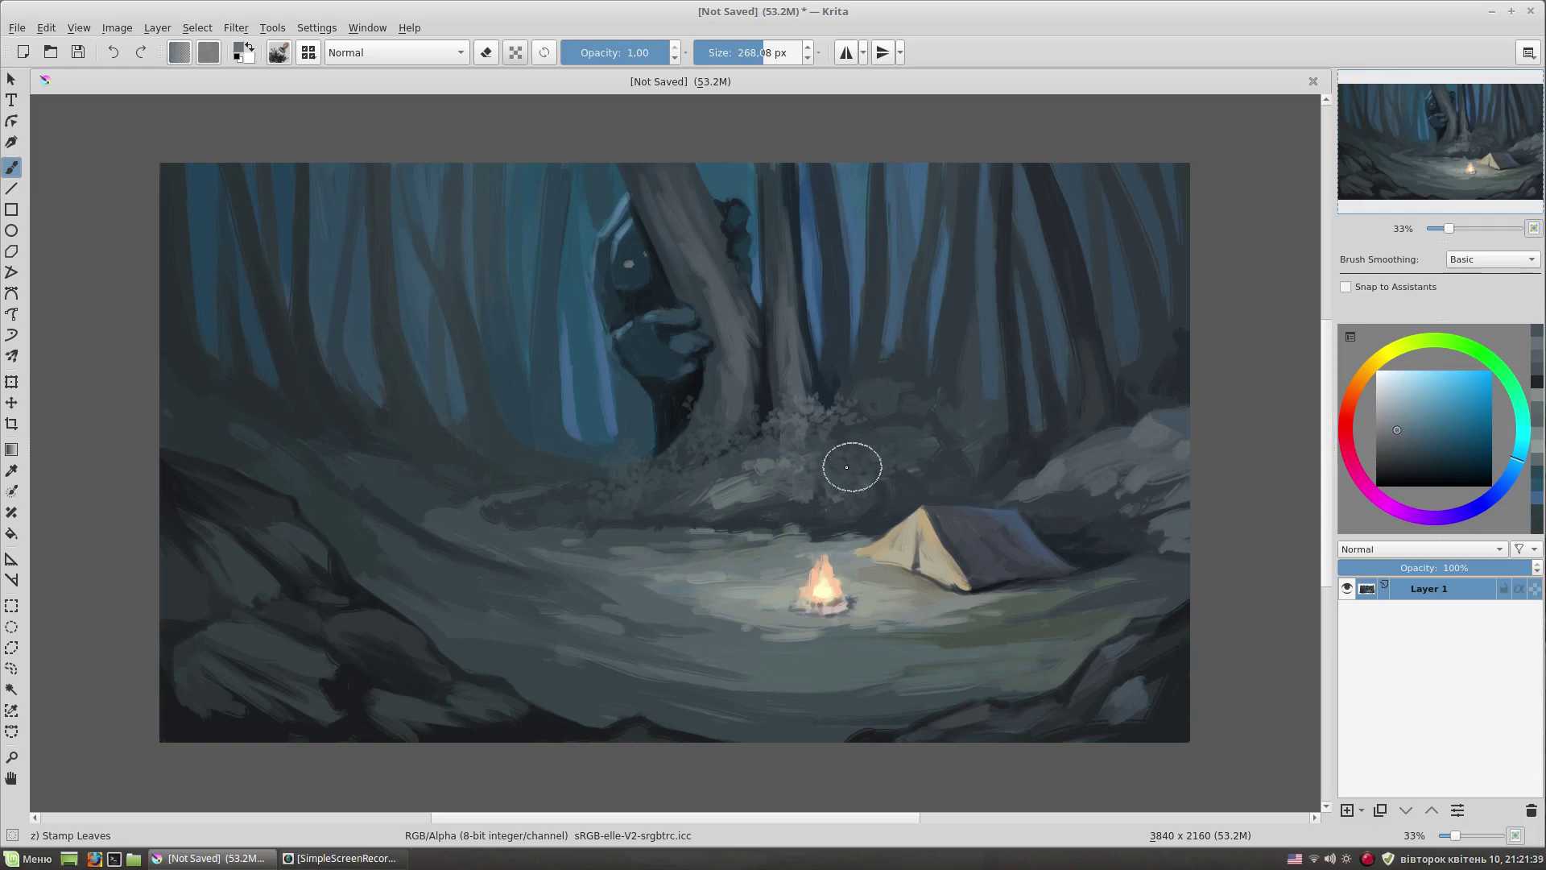
left_click_drag(781, 438, 715, 479)
- Stamp dark leaves into the bushes behind the clearing, adding a lighter patch on the right bushes
left_click(621, 487)
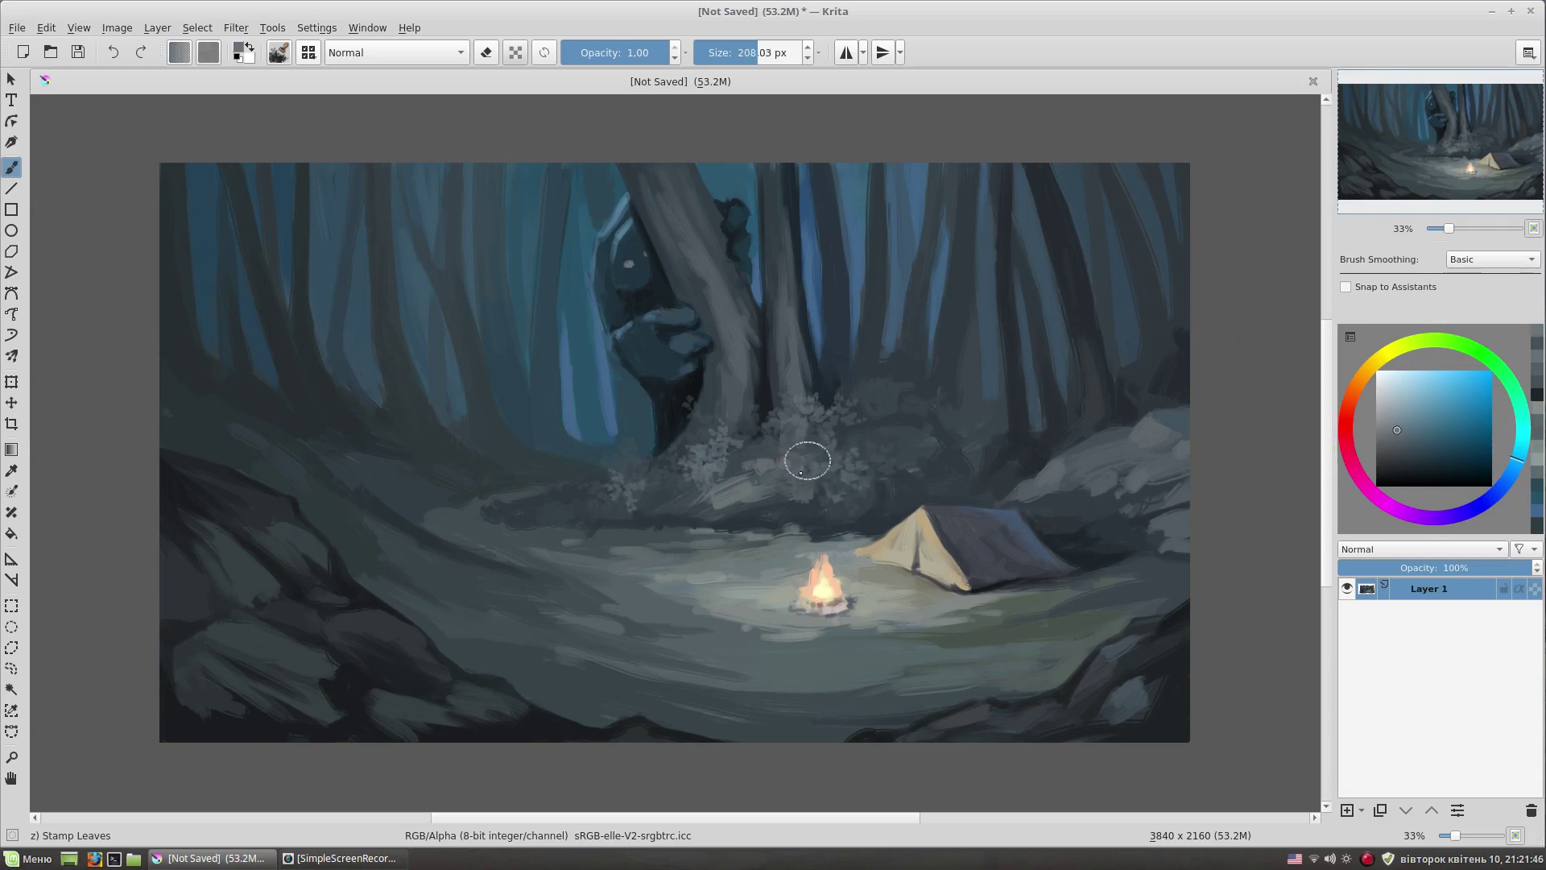
left_click(1056, 442, "ctrl")
left_click(988, 430)
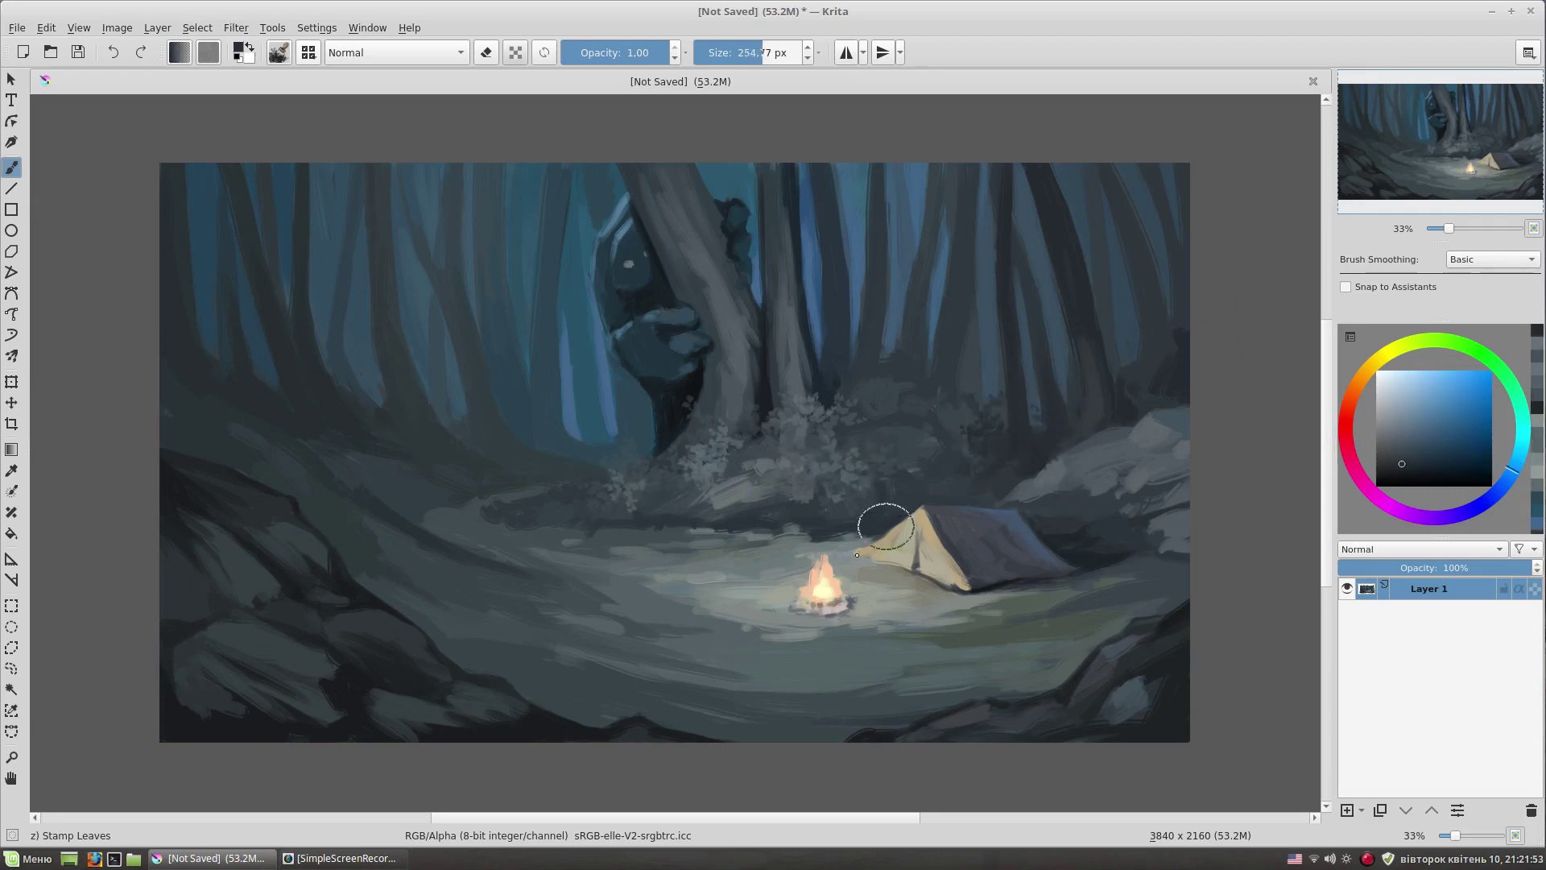
left_click(1182, 346, "ctrl")
left_click(919, 360, "ctrl")
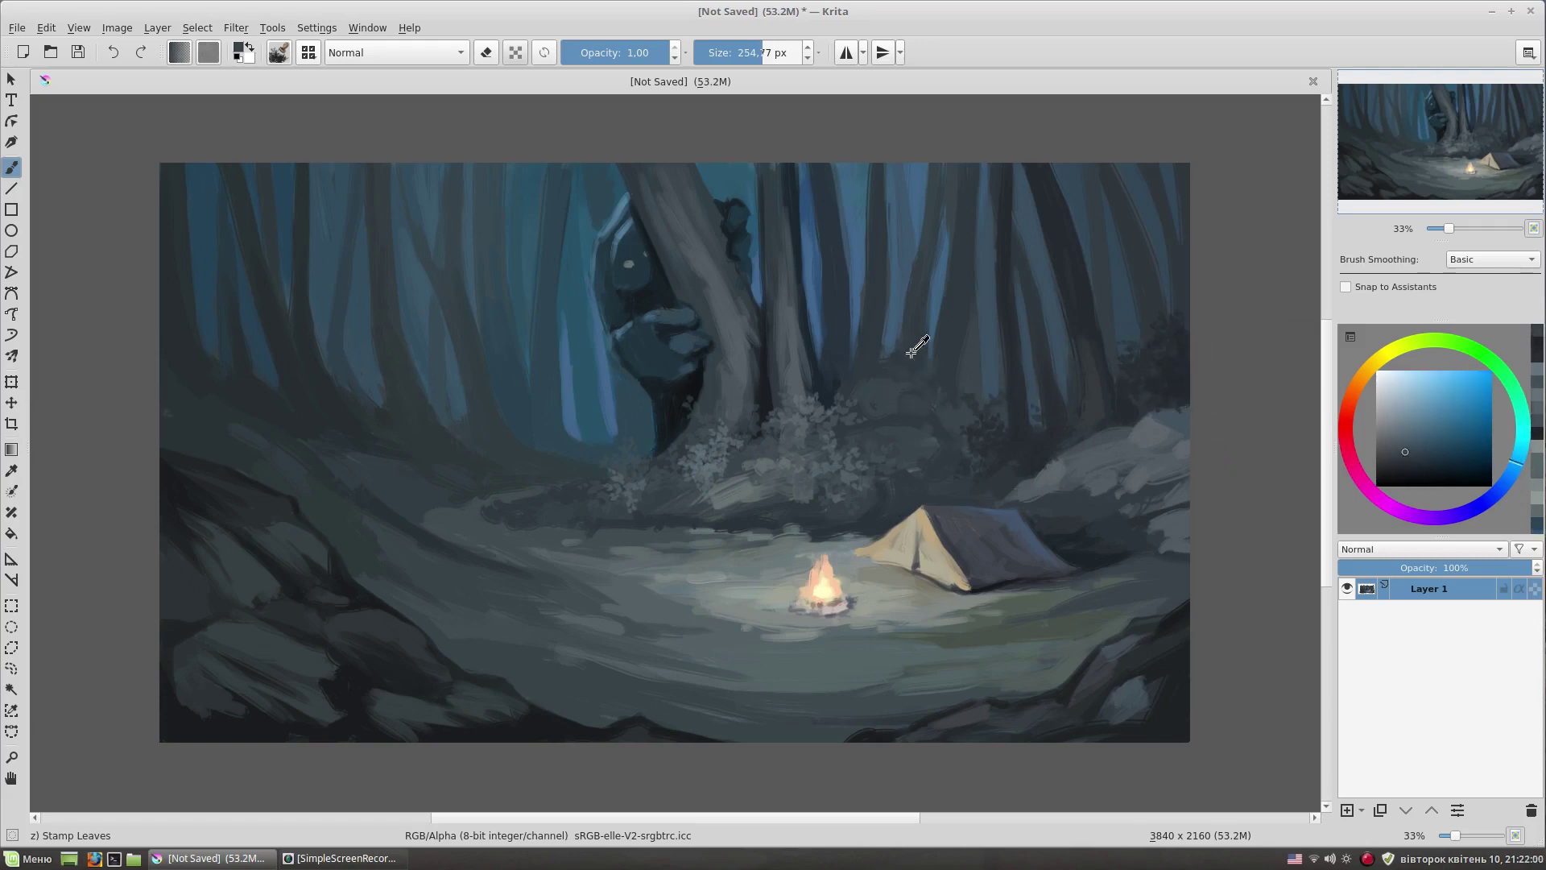
left_click(940, 433)
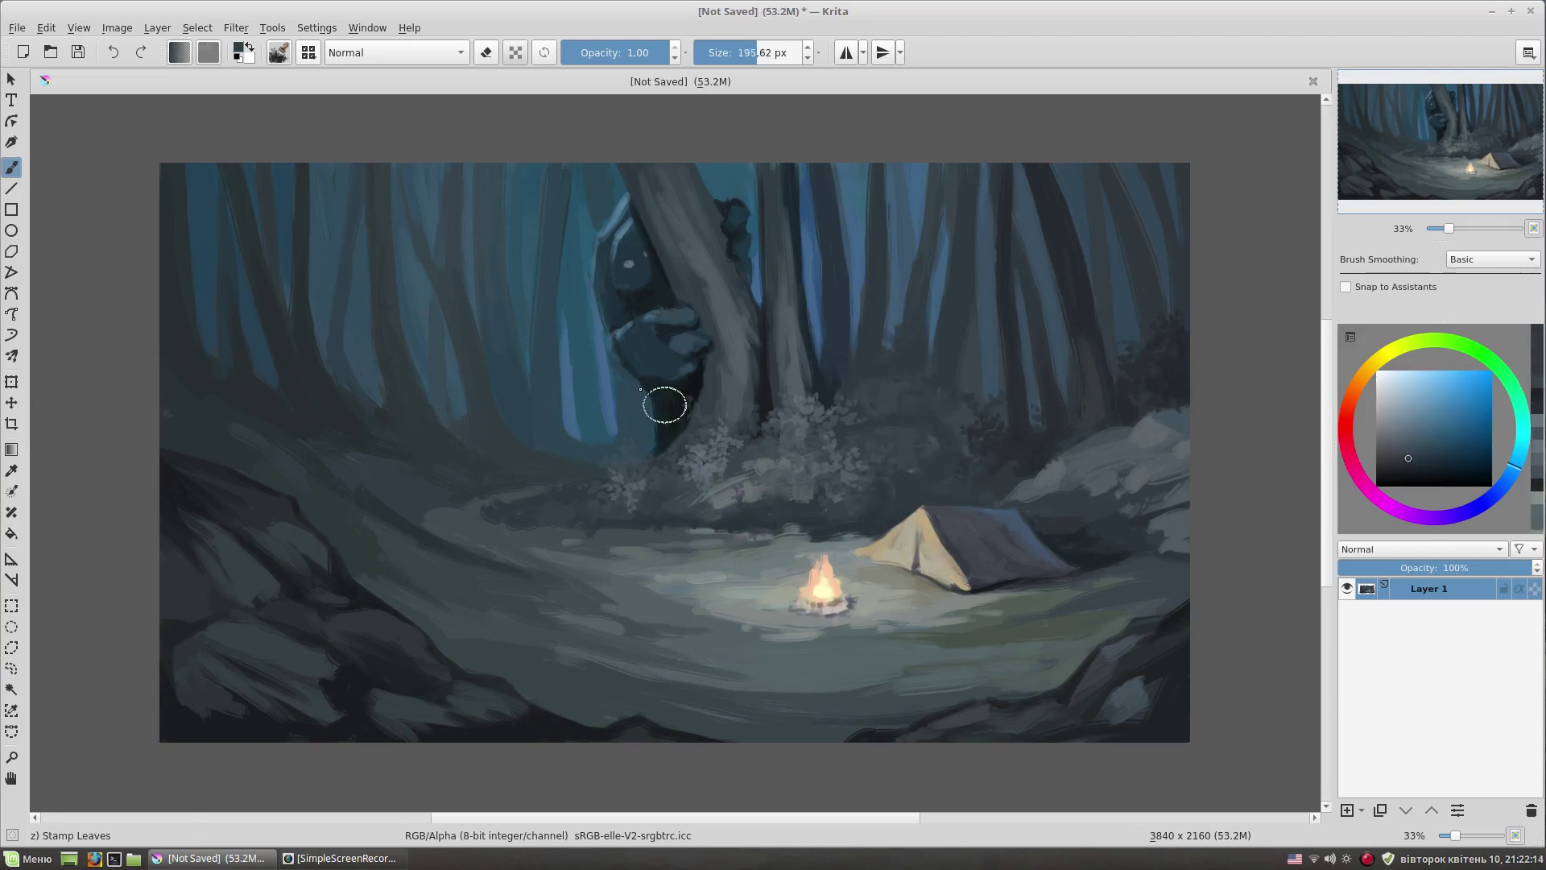
- Stamp dark teal leaves along the left tree bases and make the leaf stamp smaller
left_click(657, 439, "ctrl")
left_click(488, 463)
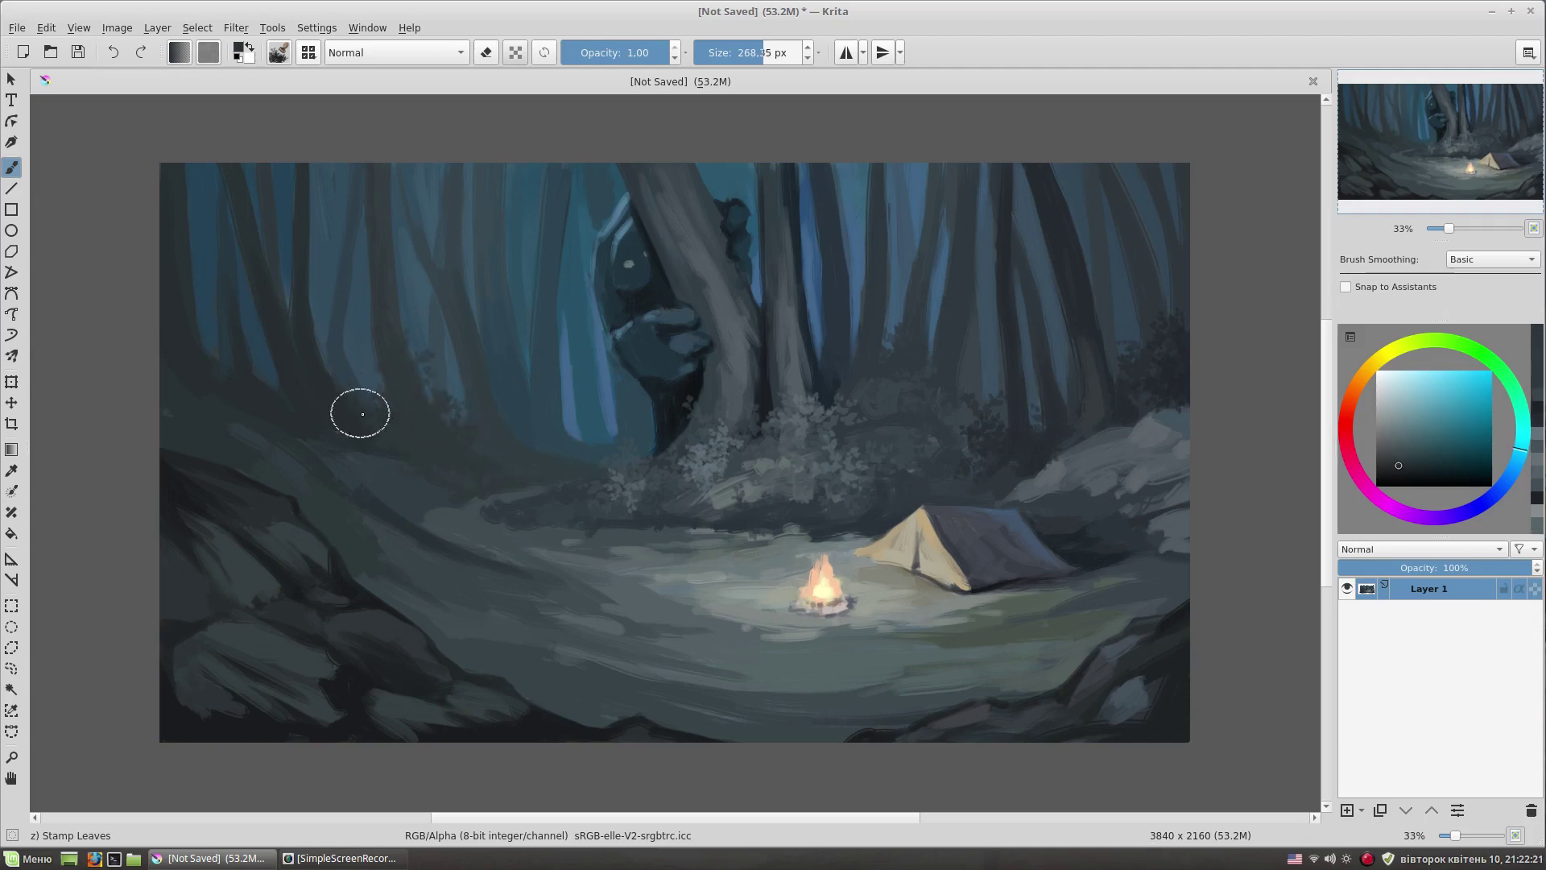
left_click(346, 414)
left_click(337, 445, "ctrl")
left_click(241, 451)
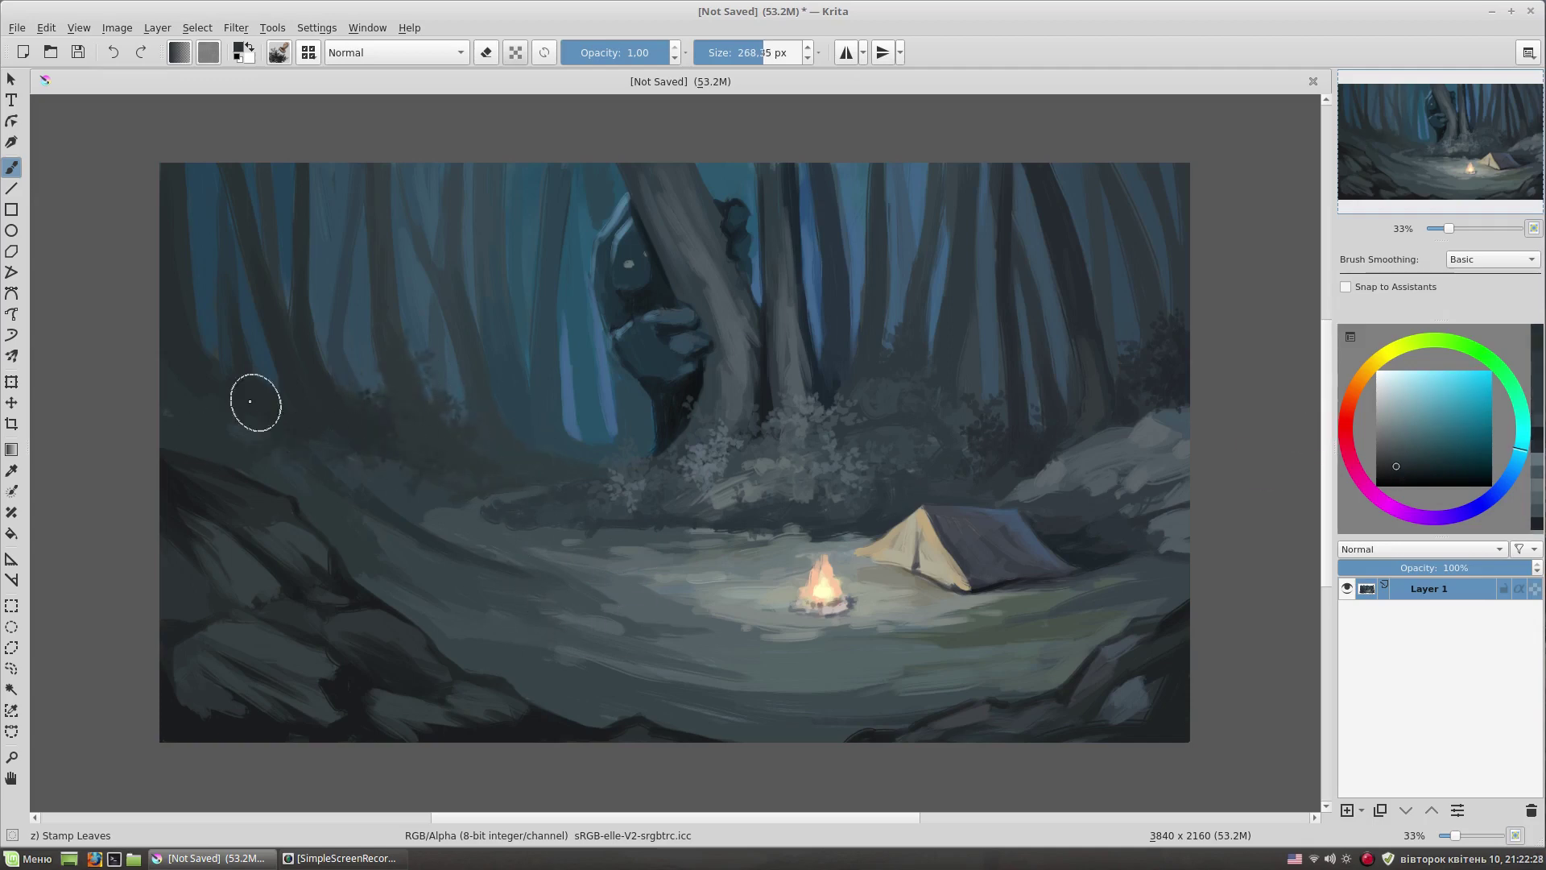
left_click(637, 481, "ctrl")
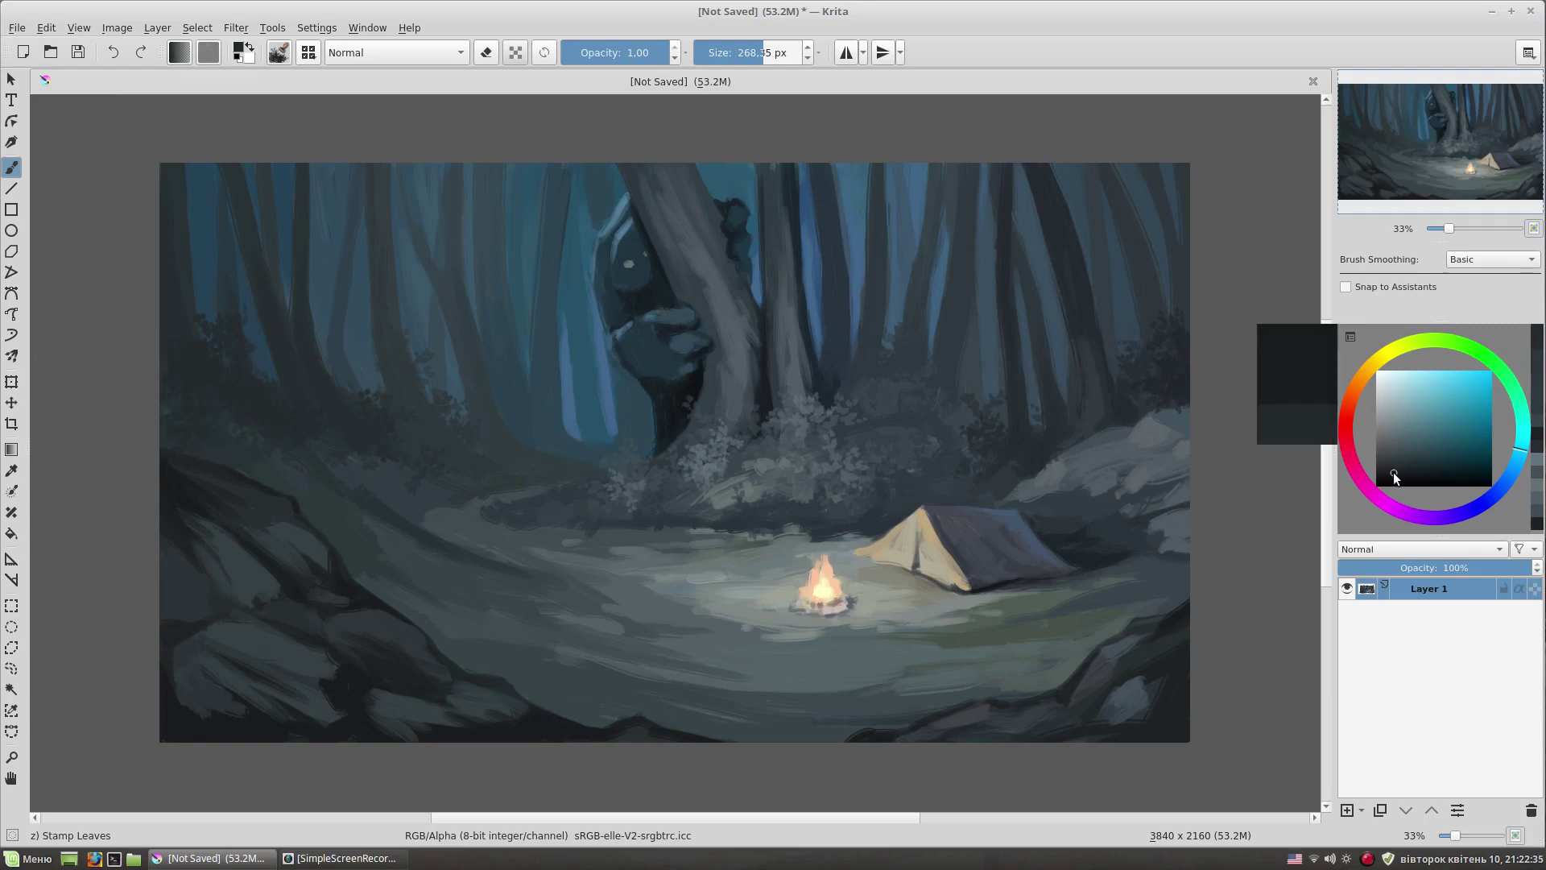
key("bracketleft")
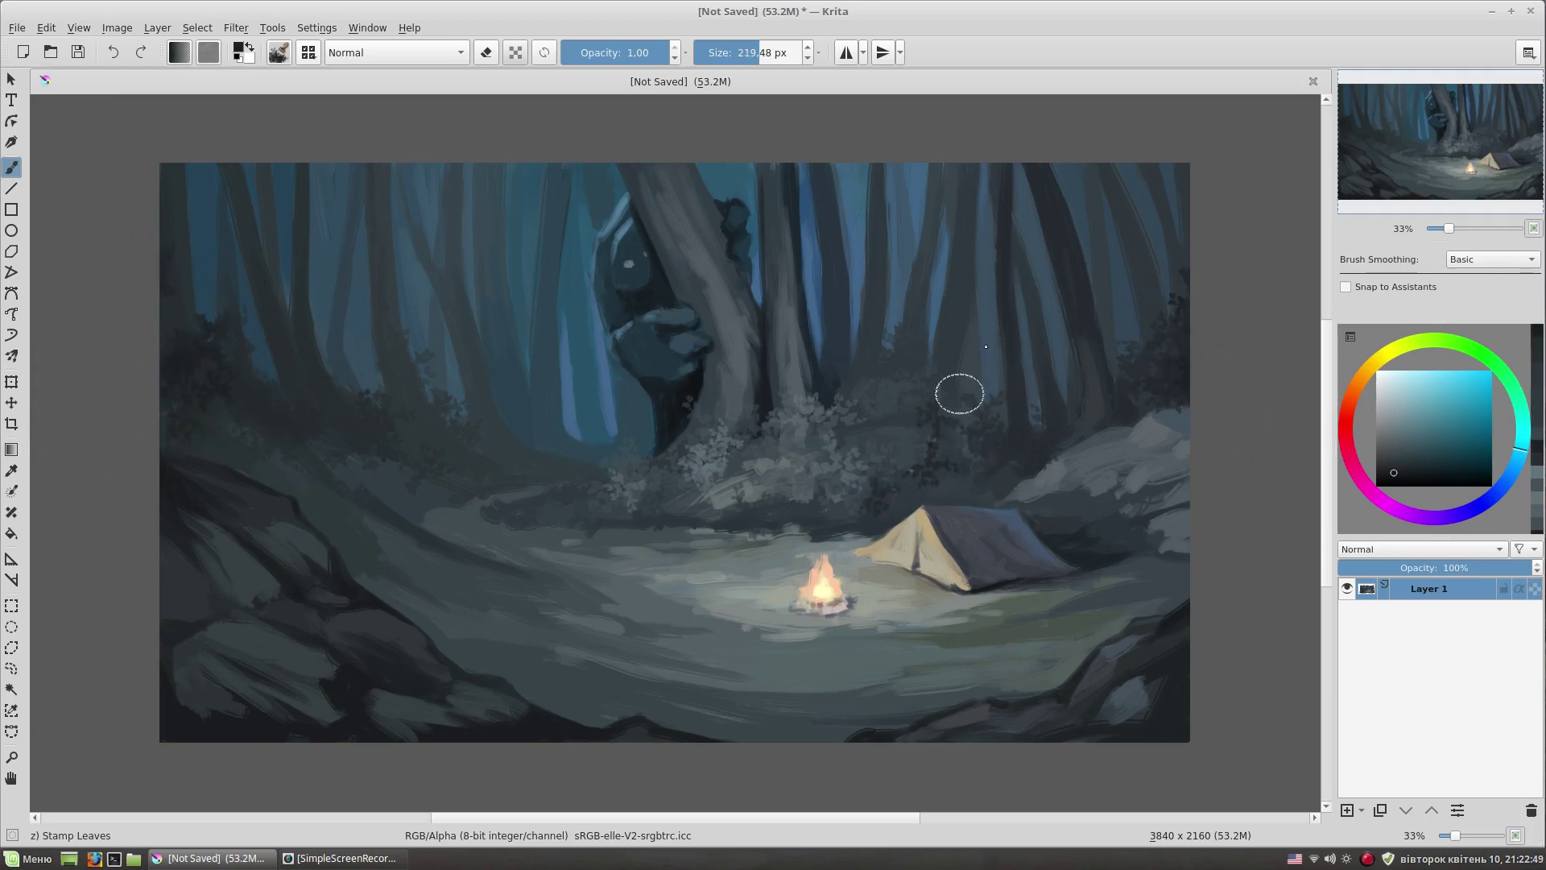
- Settle on a dark blue-green foliage tone, then switch to Bristles-2 Flat Rough via the pop-up palette
left_click(820, 441, "ctrl")
left_click(1379, 430)
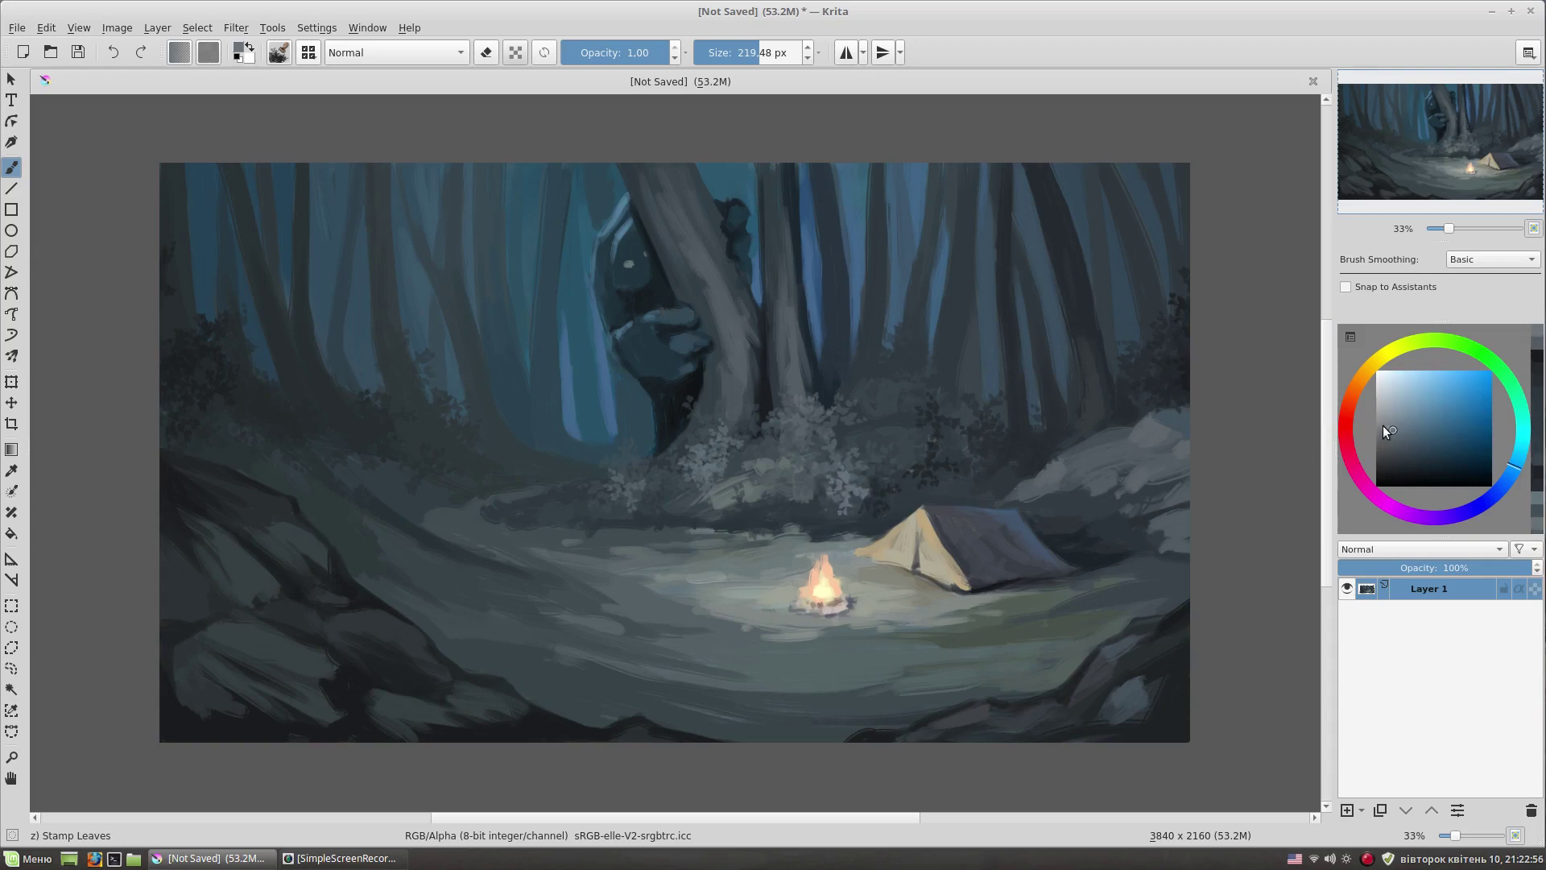
key("bracketright")
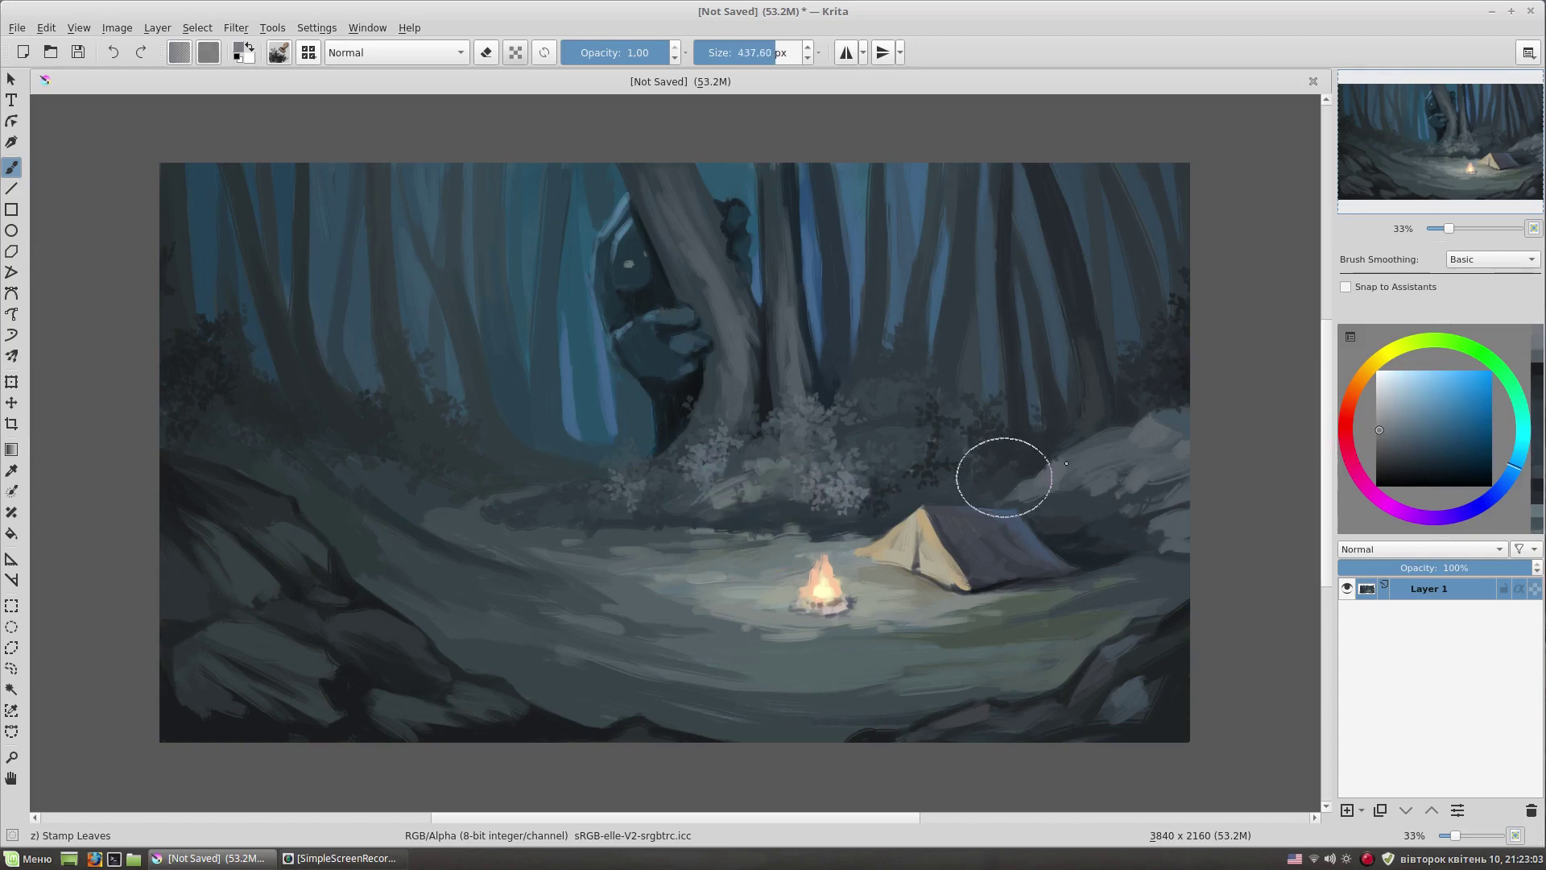
key("bracketleft")
key("bracketleft")
right_click(635, 447)
left_click(709, 378)
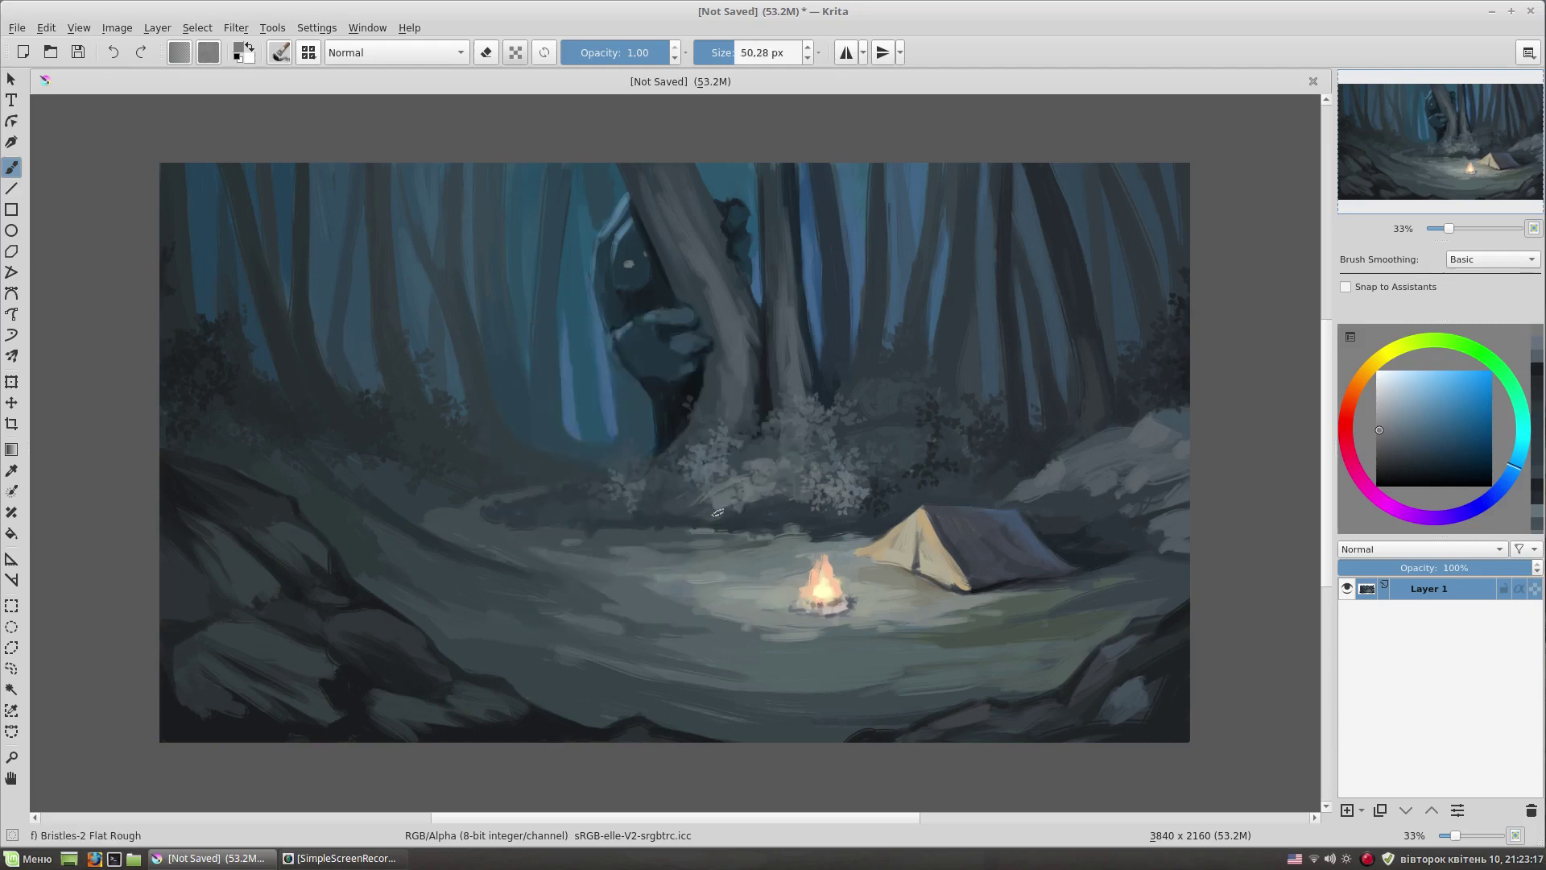
- Enlarge the bristle brush slightly and sample dark and lighter teal ground shades
left_click(486, 636, "ctrl")
key("bracketright")
left_click(403, 529, "ctrl")
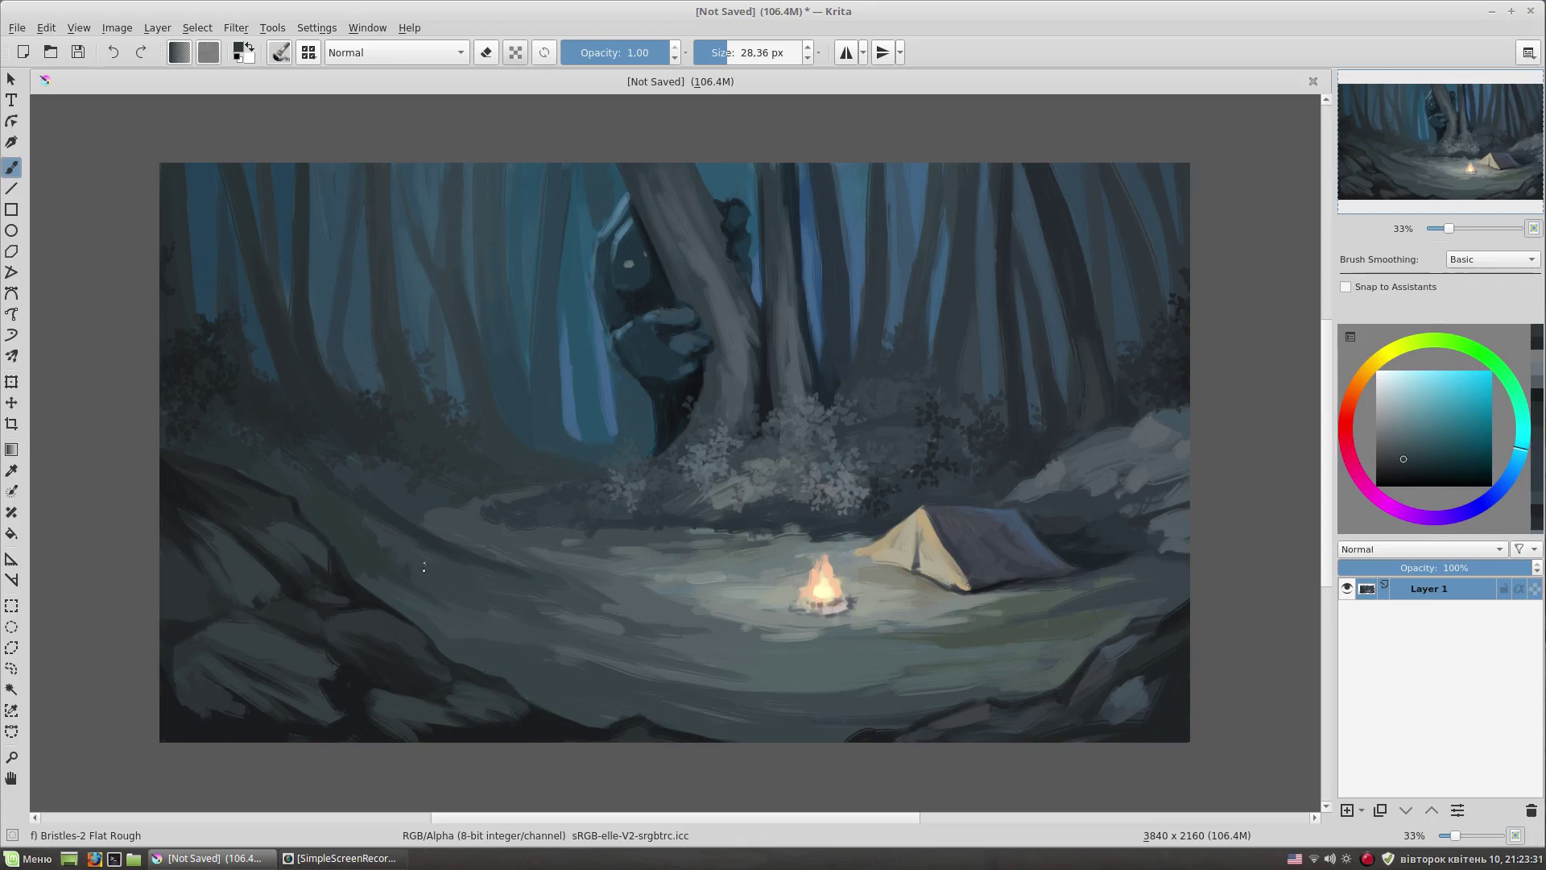
left_click(368, 487, "ctrl")
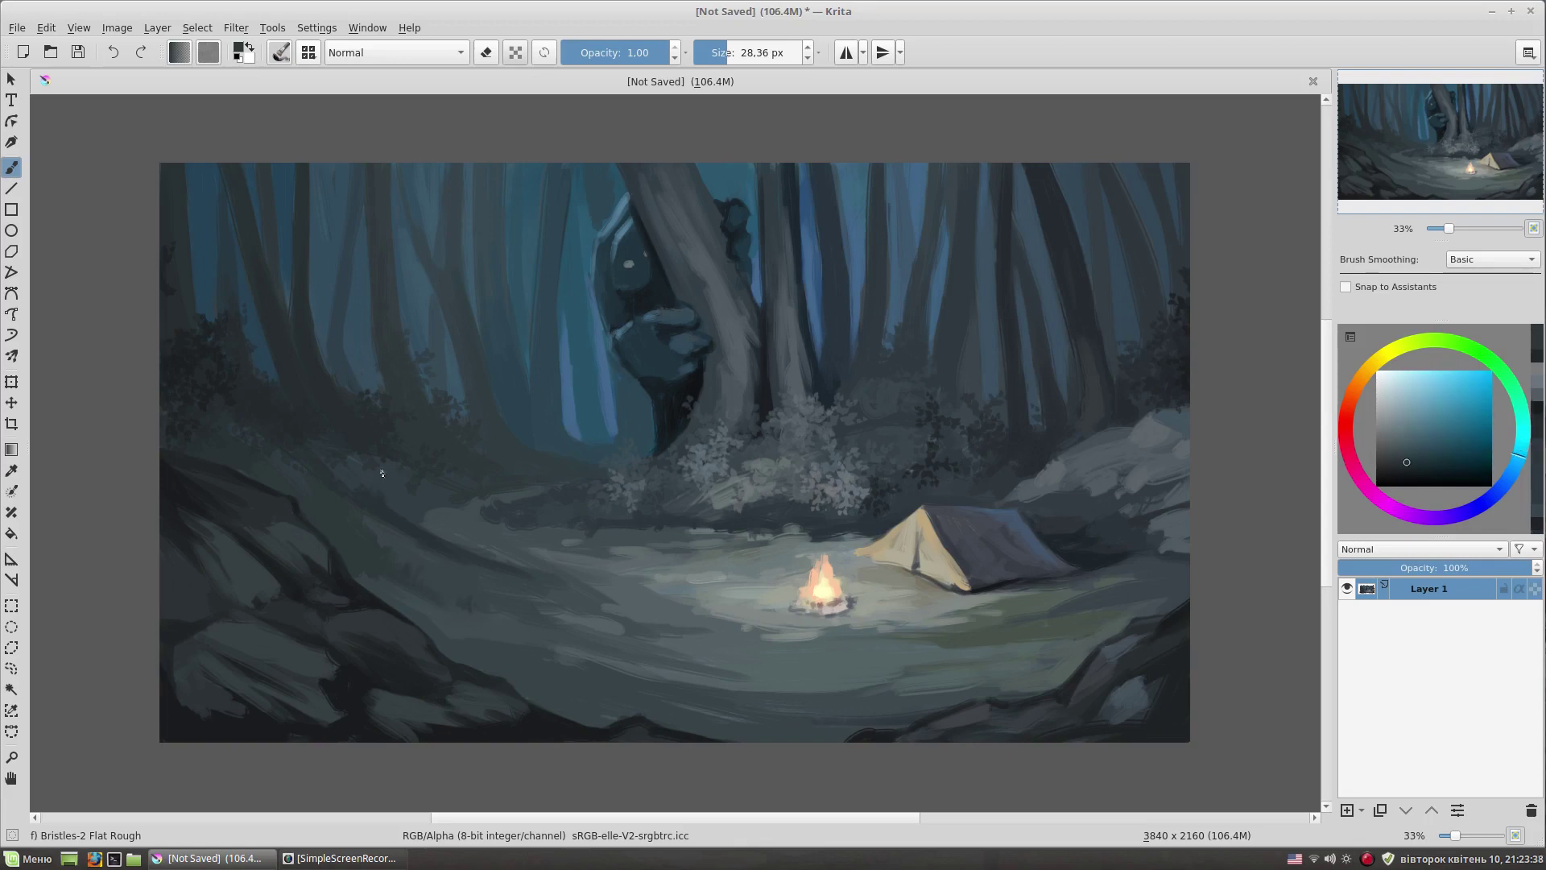
left_click(419, 528, "ctrl")
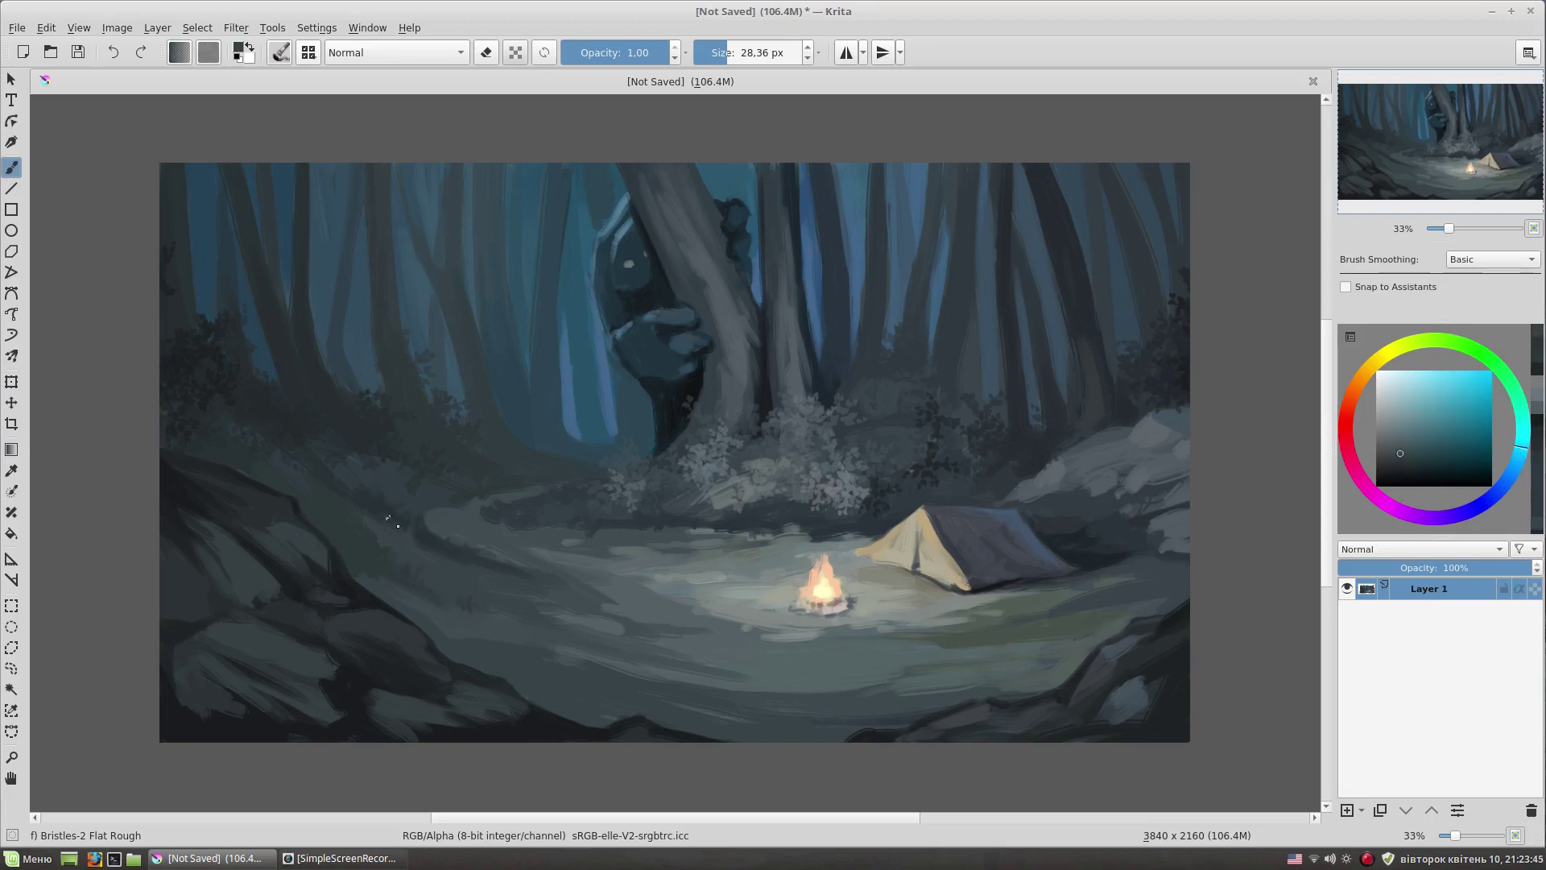
left_click(490, 509, "ctrl")
left_click(390, 537, "ctrl")
- Sample greenish, cyan-tinted and darker tones for the foreground grass
left_click(1045, 590, "ctrl")
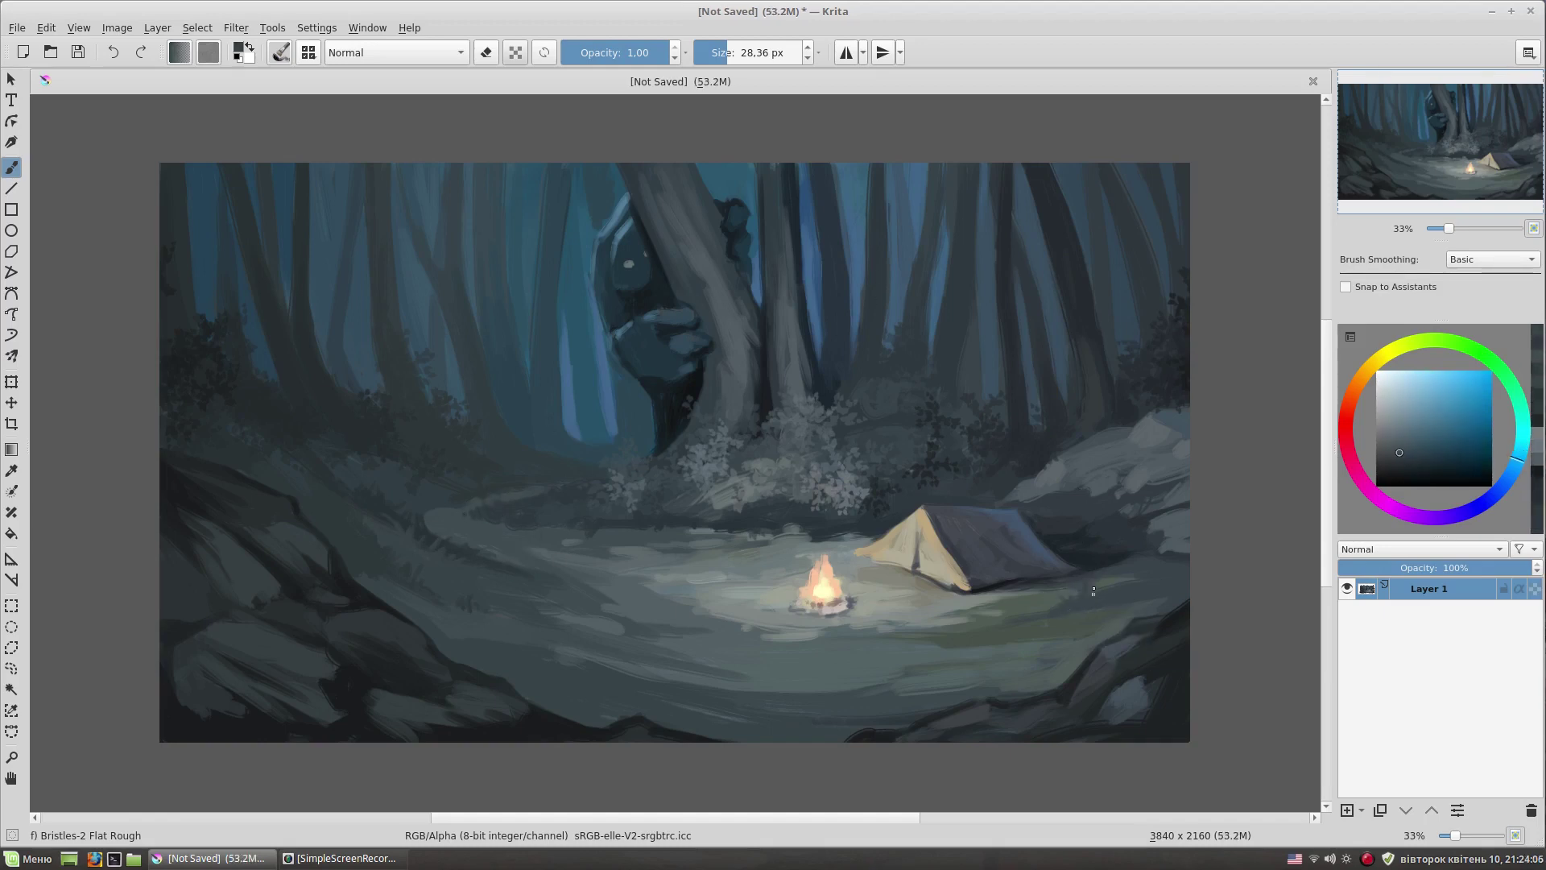
left_click(1094, 620, "ctrl")
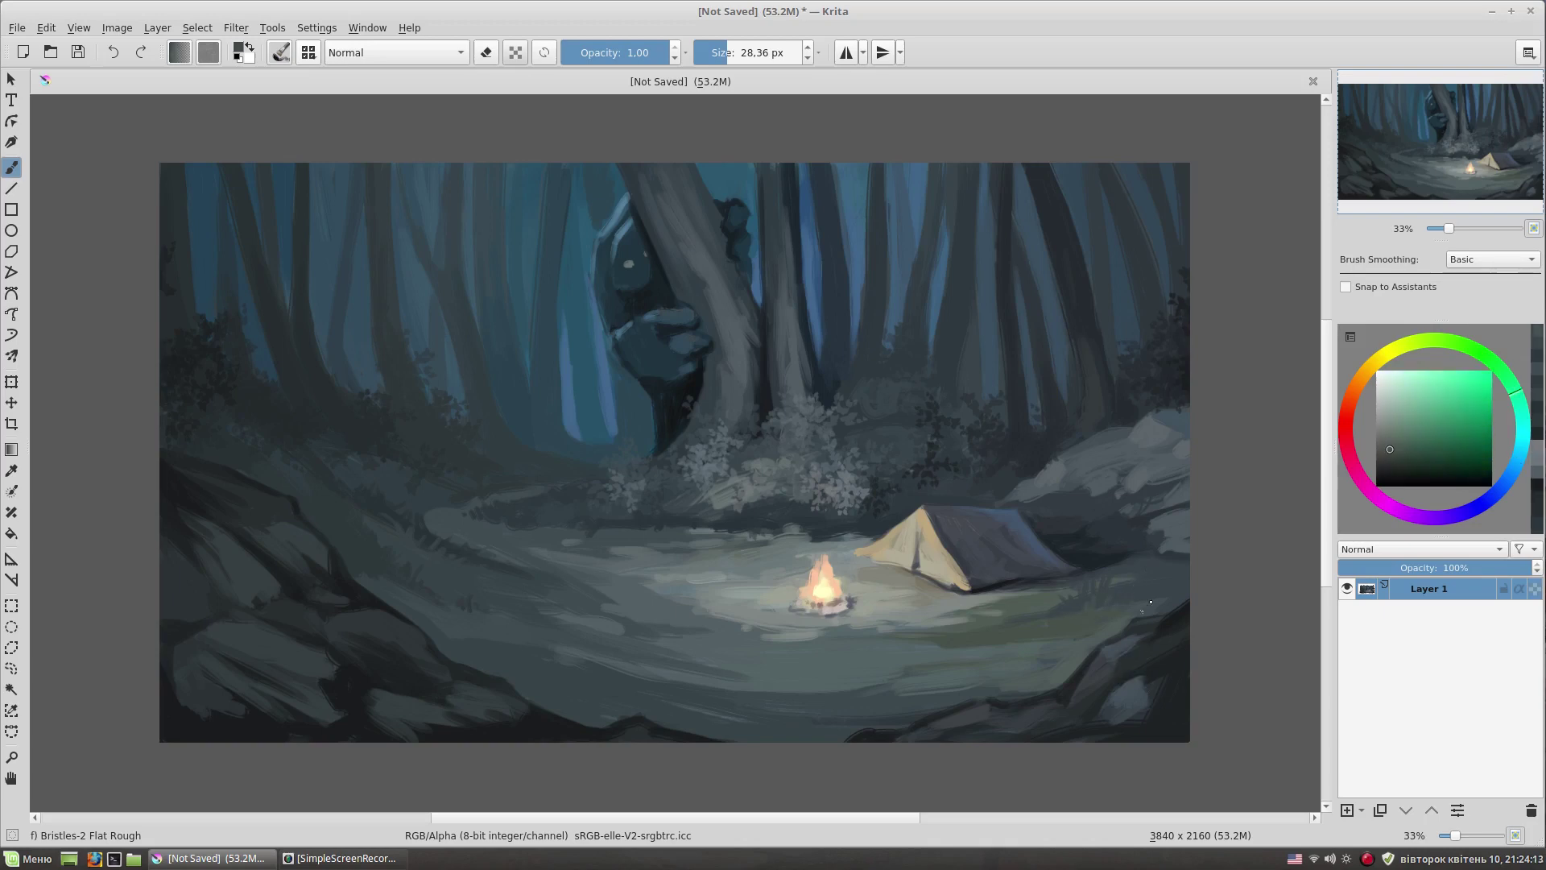
left_click(814, 685, "ctrl")
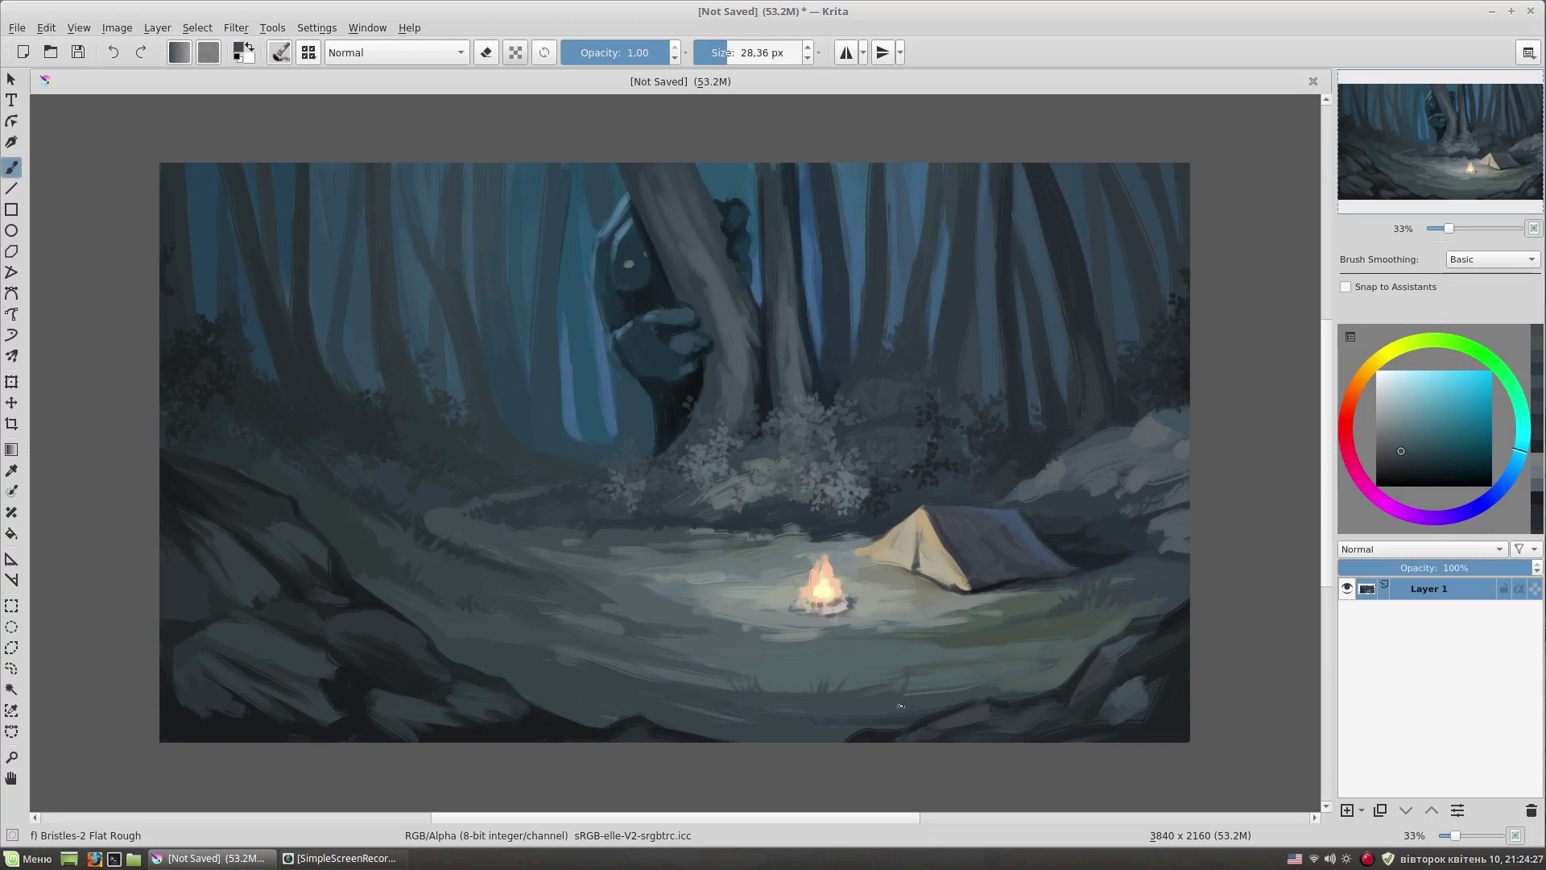
left_click(826, 717, "ctrl")
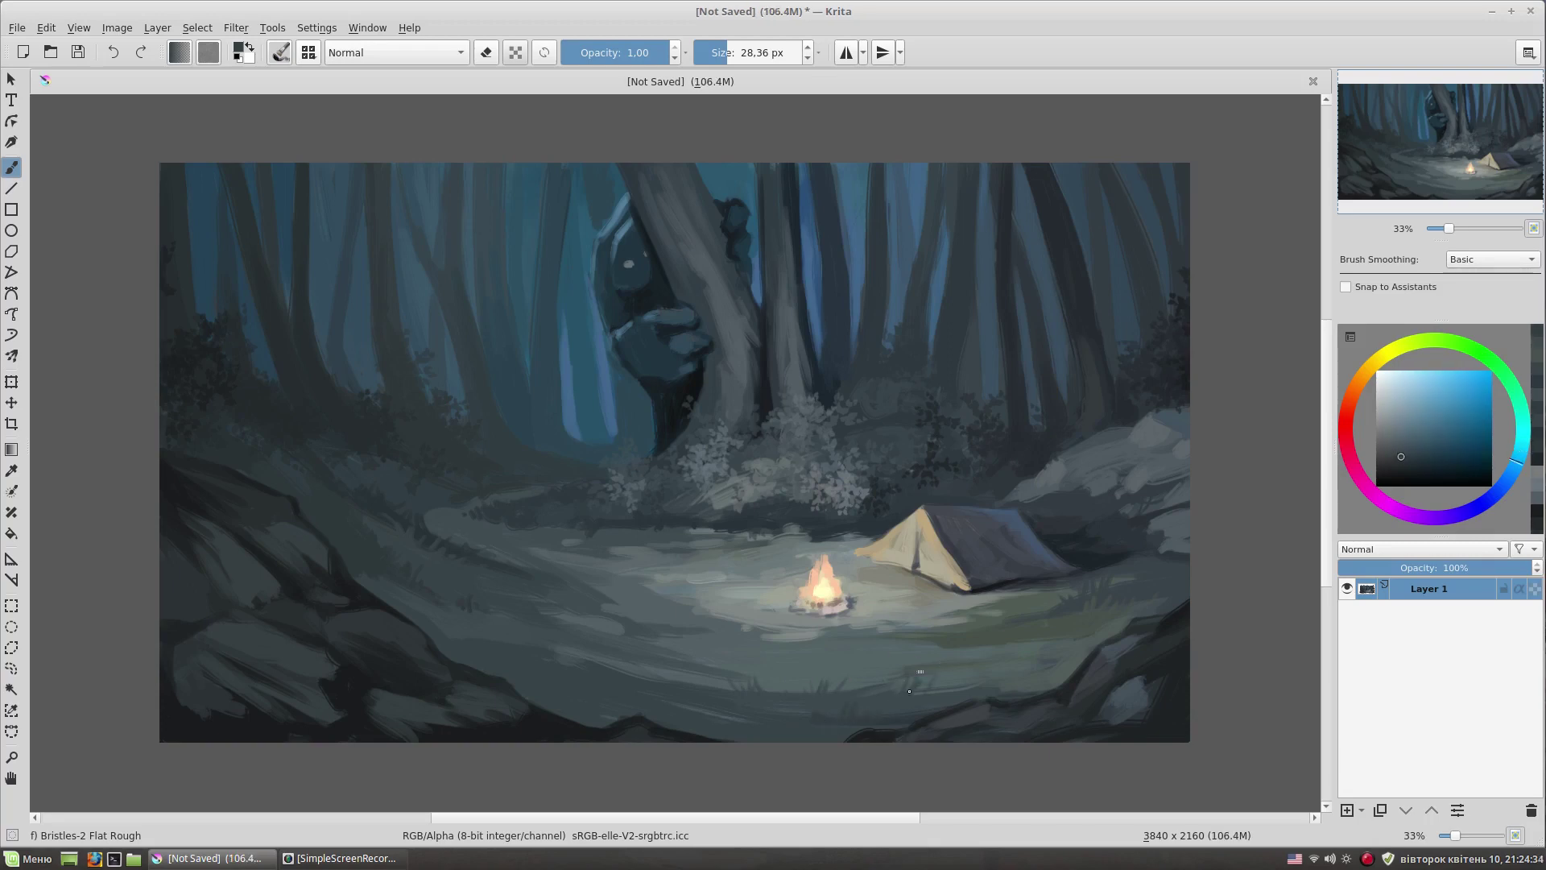
left_click(721, 708, "ctrl")
left_click(709, 711, "ctrl")
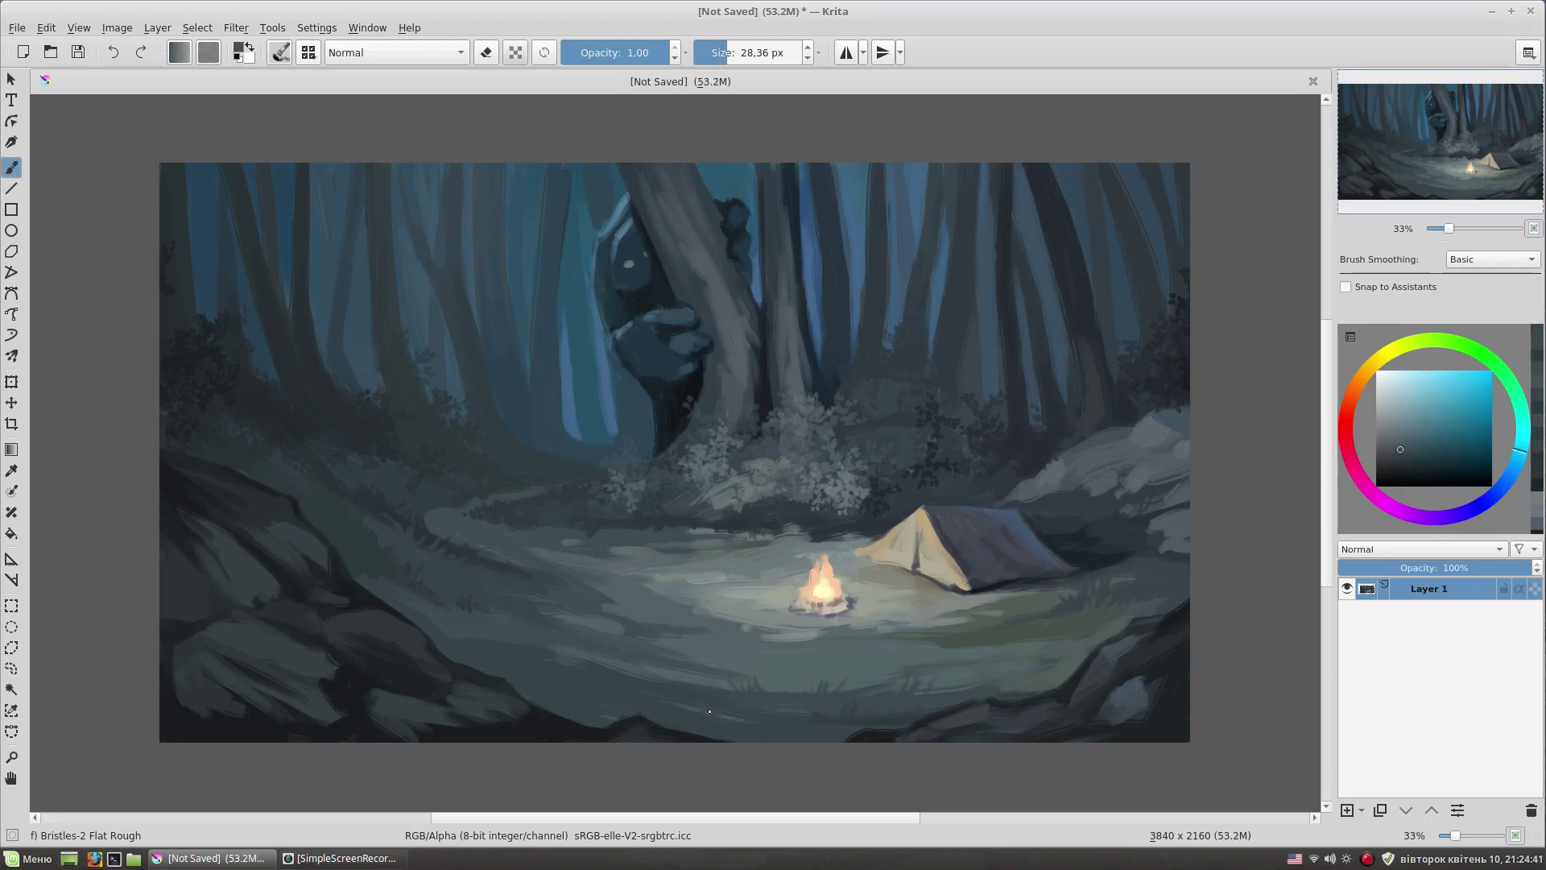
left_click(539, 629, "ctrl")
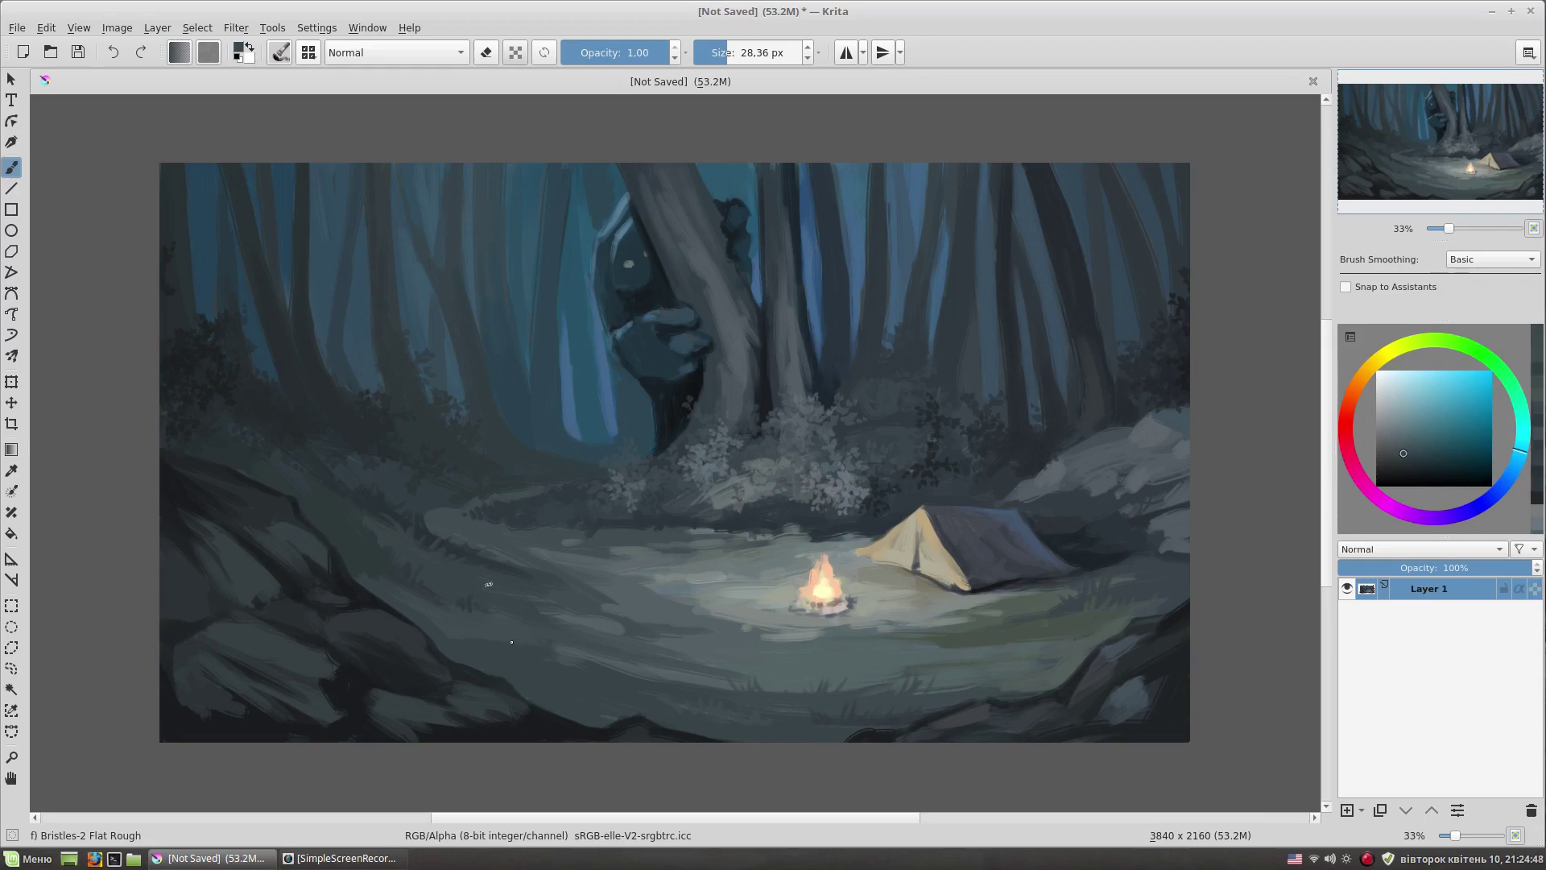
- Sample trunk and creature-area blues while resizing the brush for fine highlights
left_click(692, 201, "ctrl")
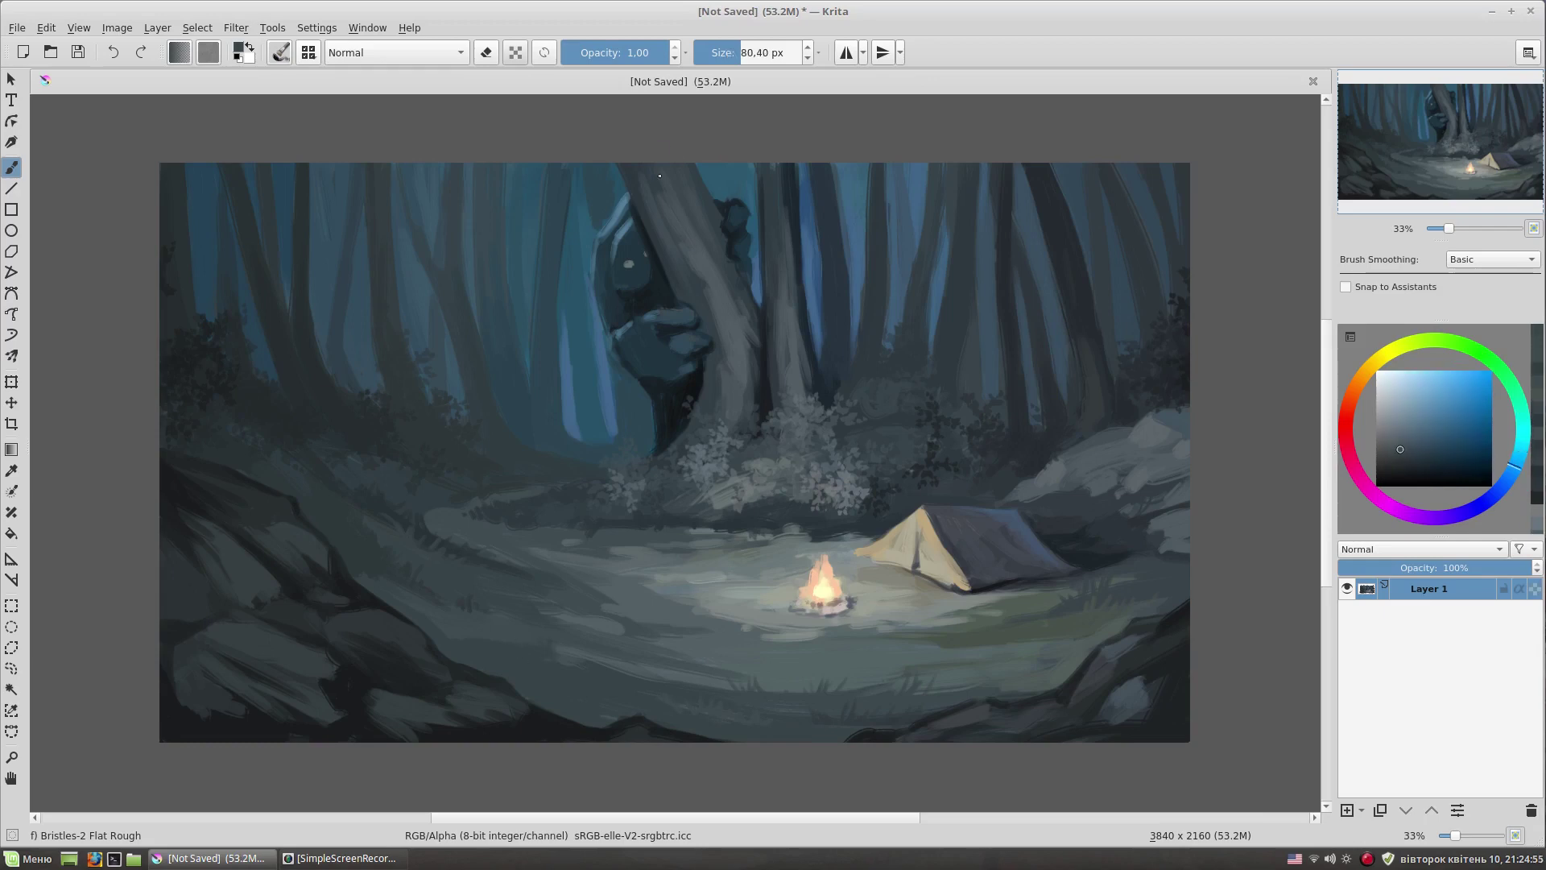
left_click_drag(783, 300, 777, 273)
left_click(782, 187, "ctrl")
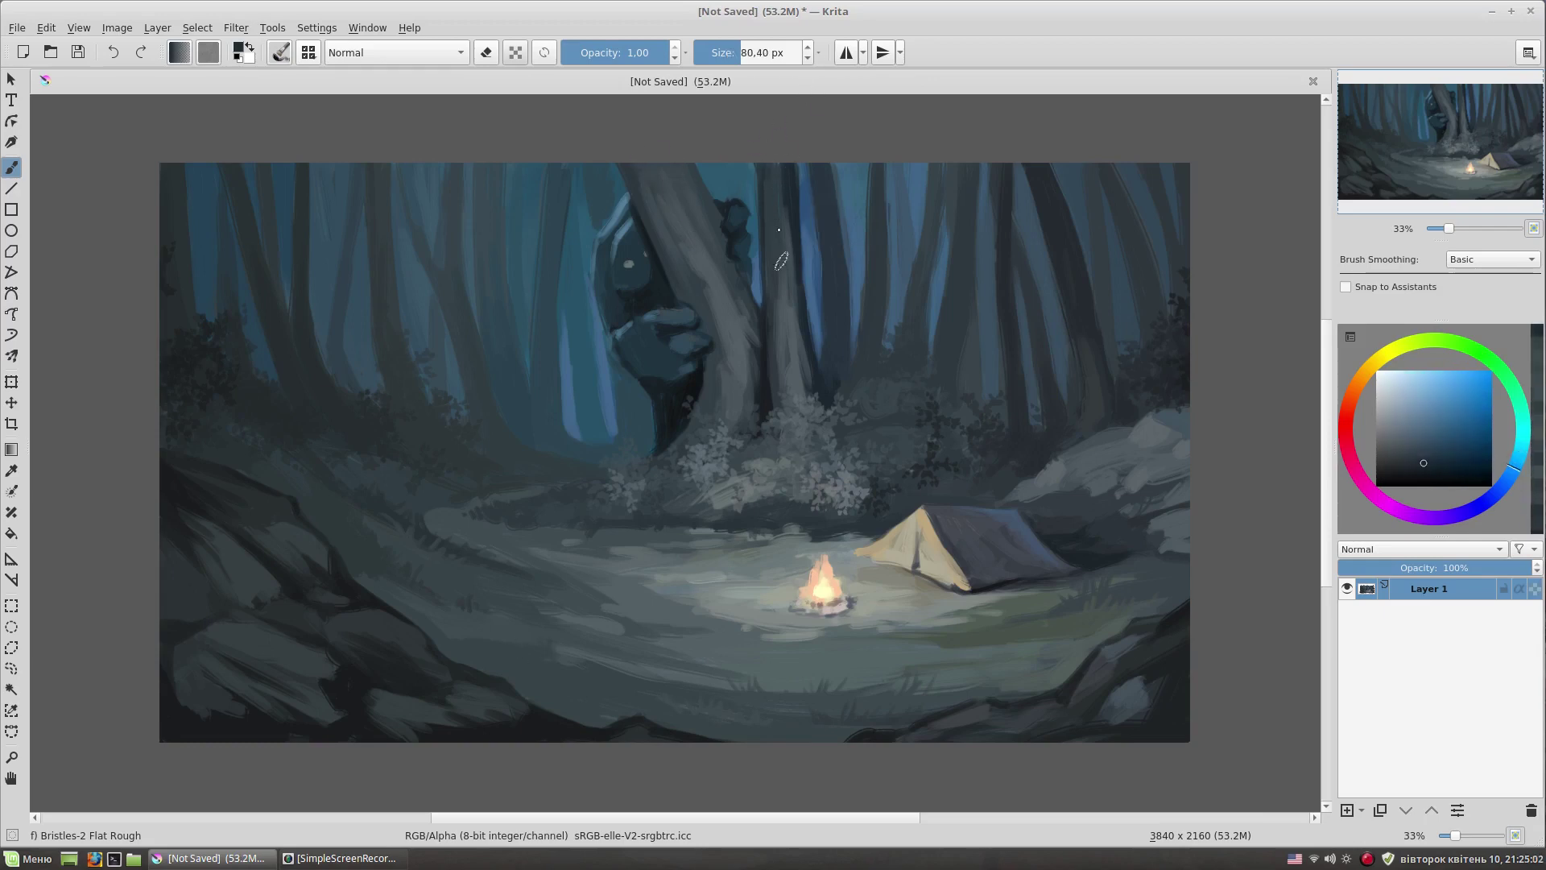
mouse_move(737, 257)
left_mouse_down()
mouse_move(762, 244)
mouse_move(722, 221)
left_mouse_up()
left_click(762, 244, "ctrl")
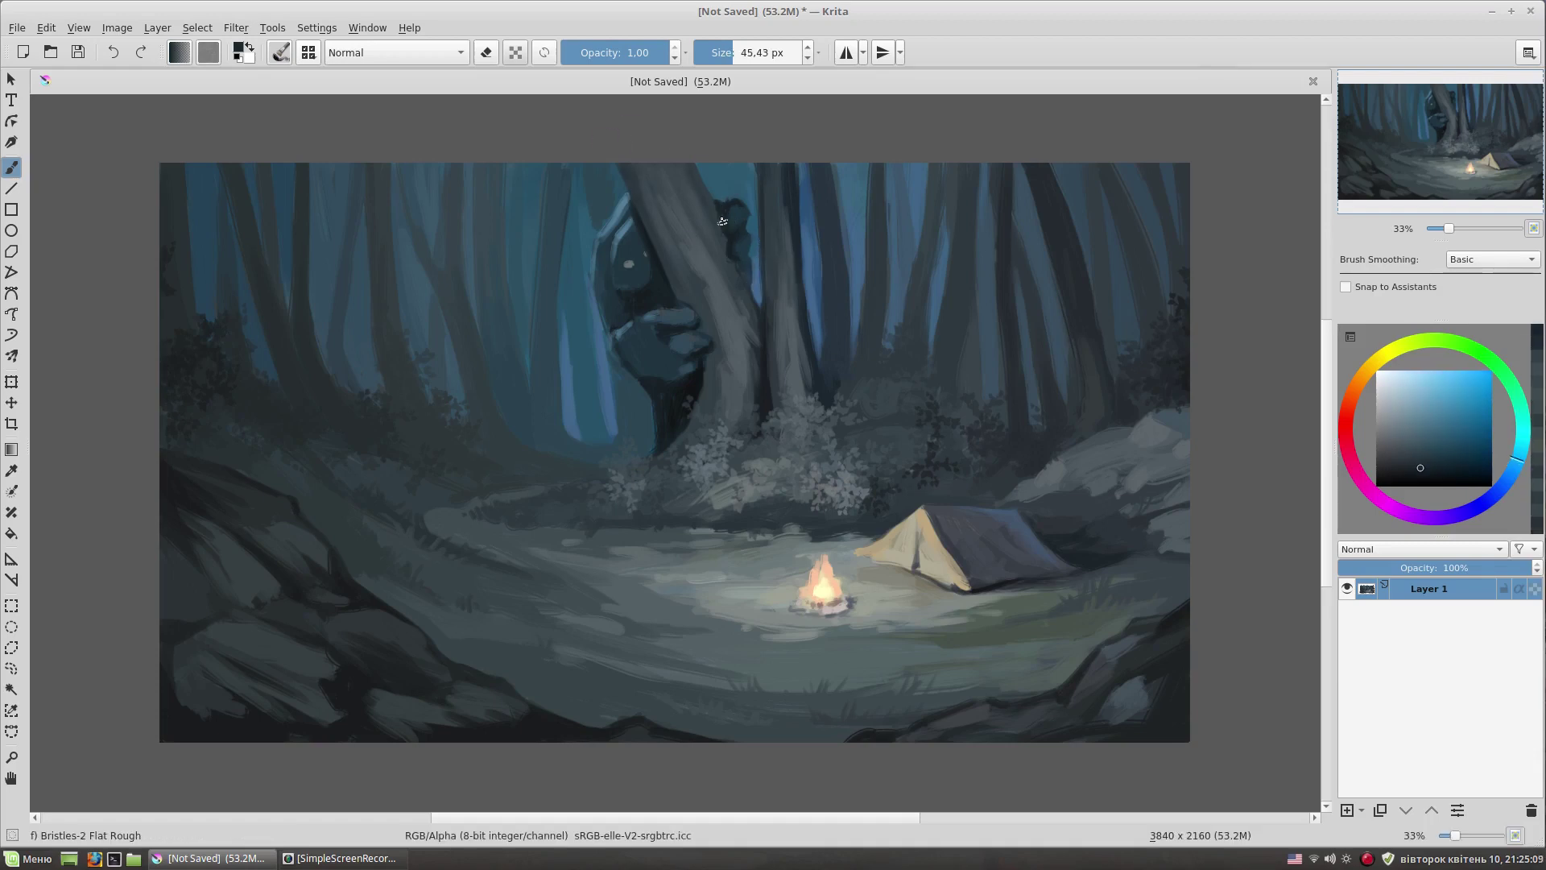
left_click_drag(738, 276, 749, 289)
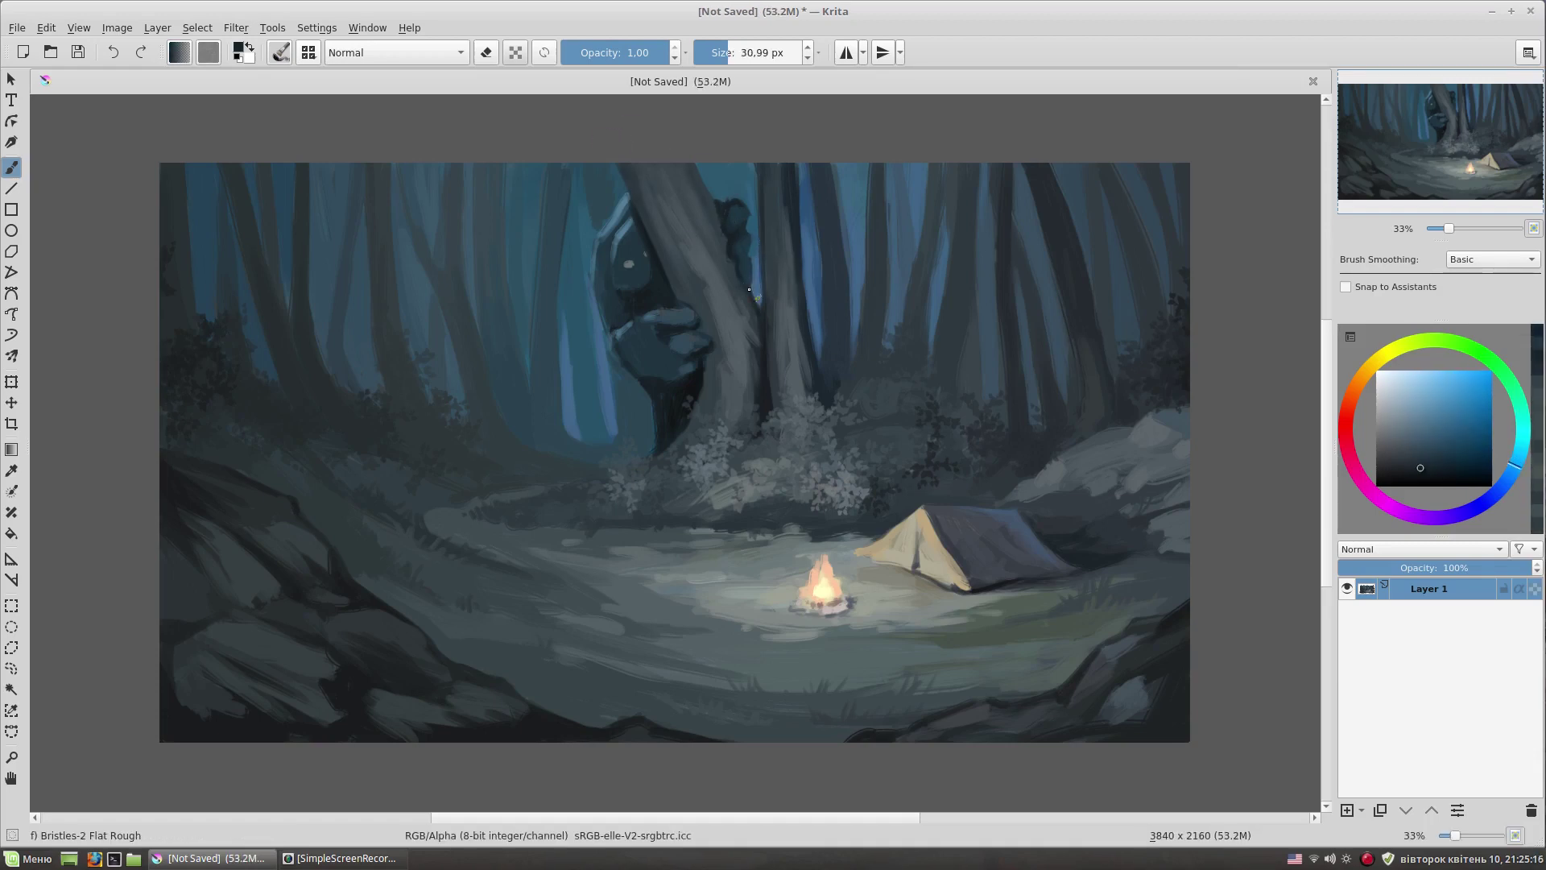
left_click(749, 246, "ctrl")
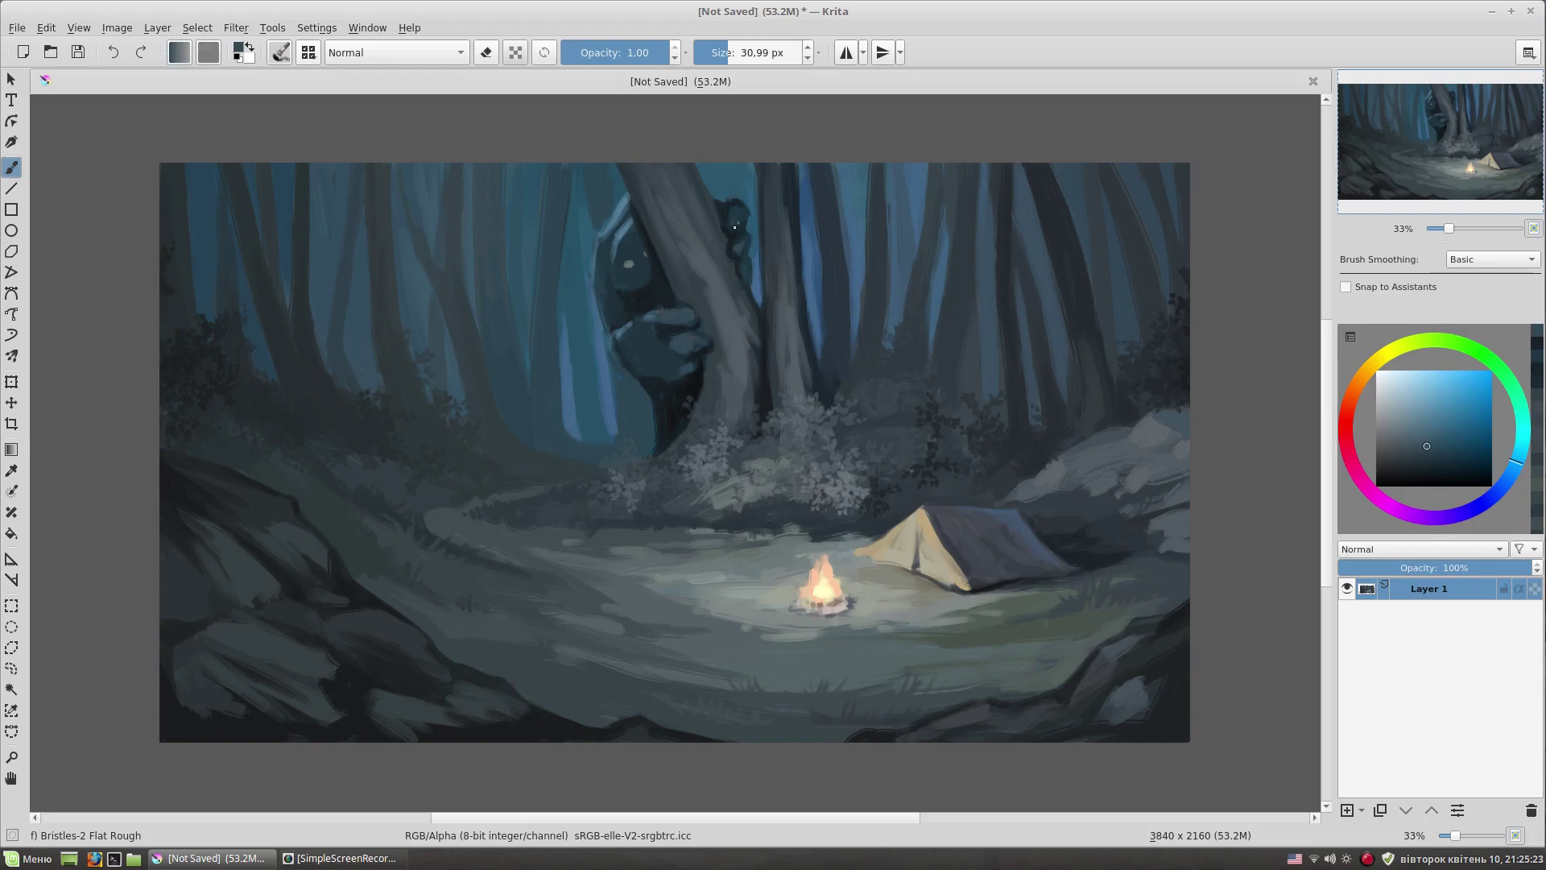
- Sample blue from the creature's shadow and paint a small highlight on its hand
left_click(613, 326, "ctrl")
left_click_drag(636, 277, 625, 272)
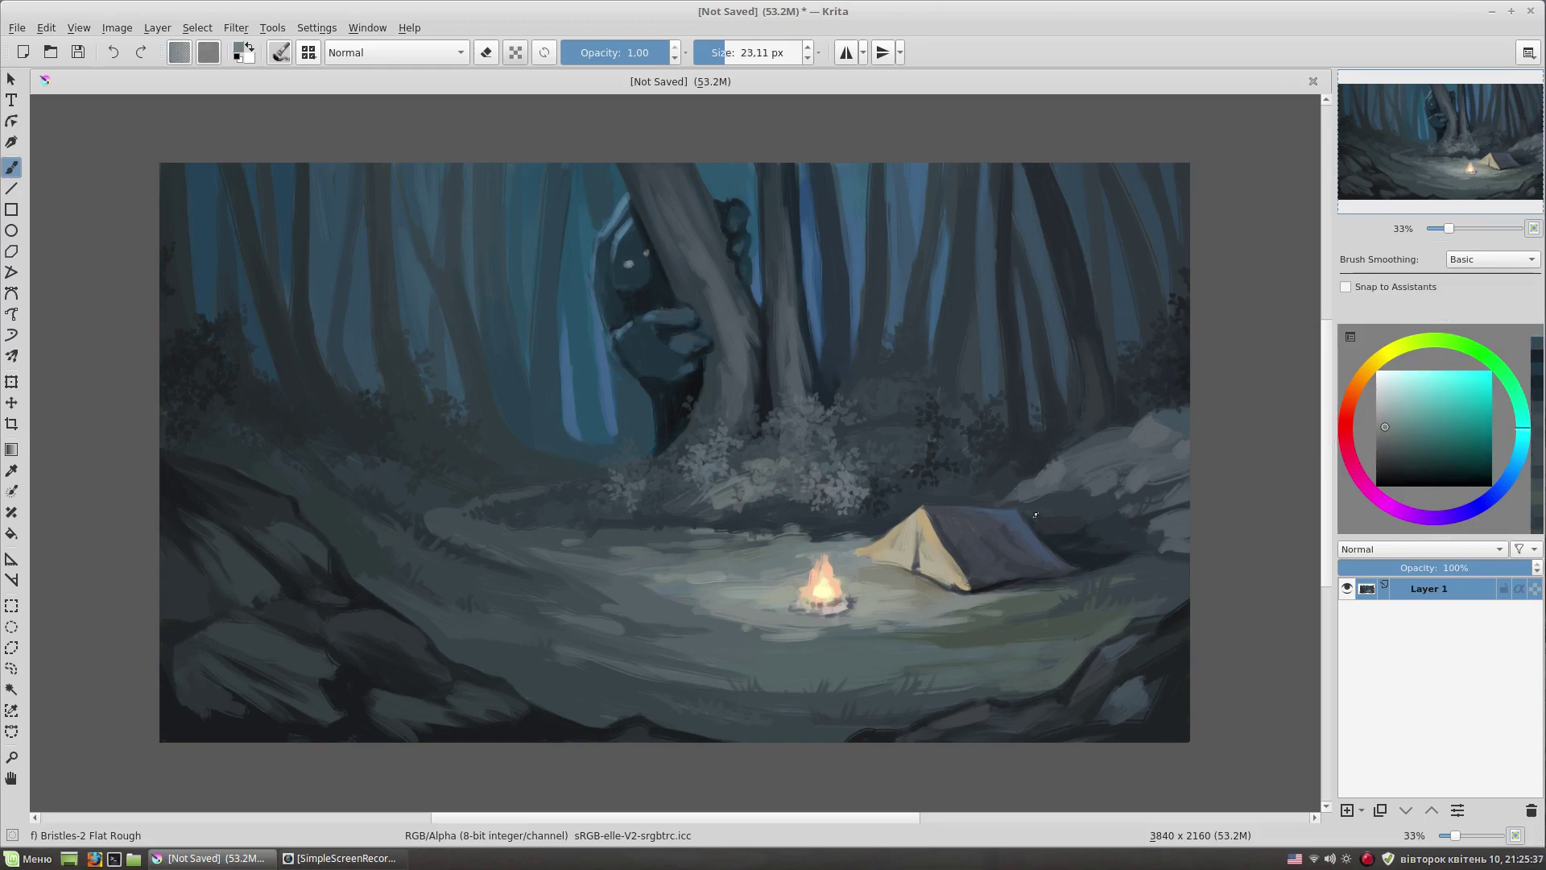
left_click_drag(710, 337, 693, 339)
left_click(720, 343, "ctrl")
left_click(720, 344, "ctrl")
left_click(654, 280, "ctrl")
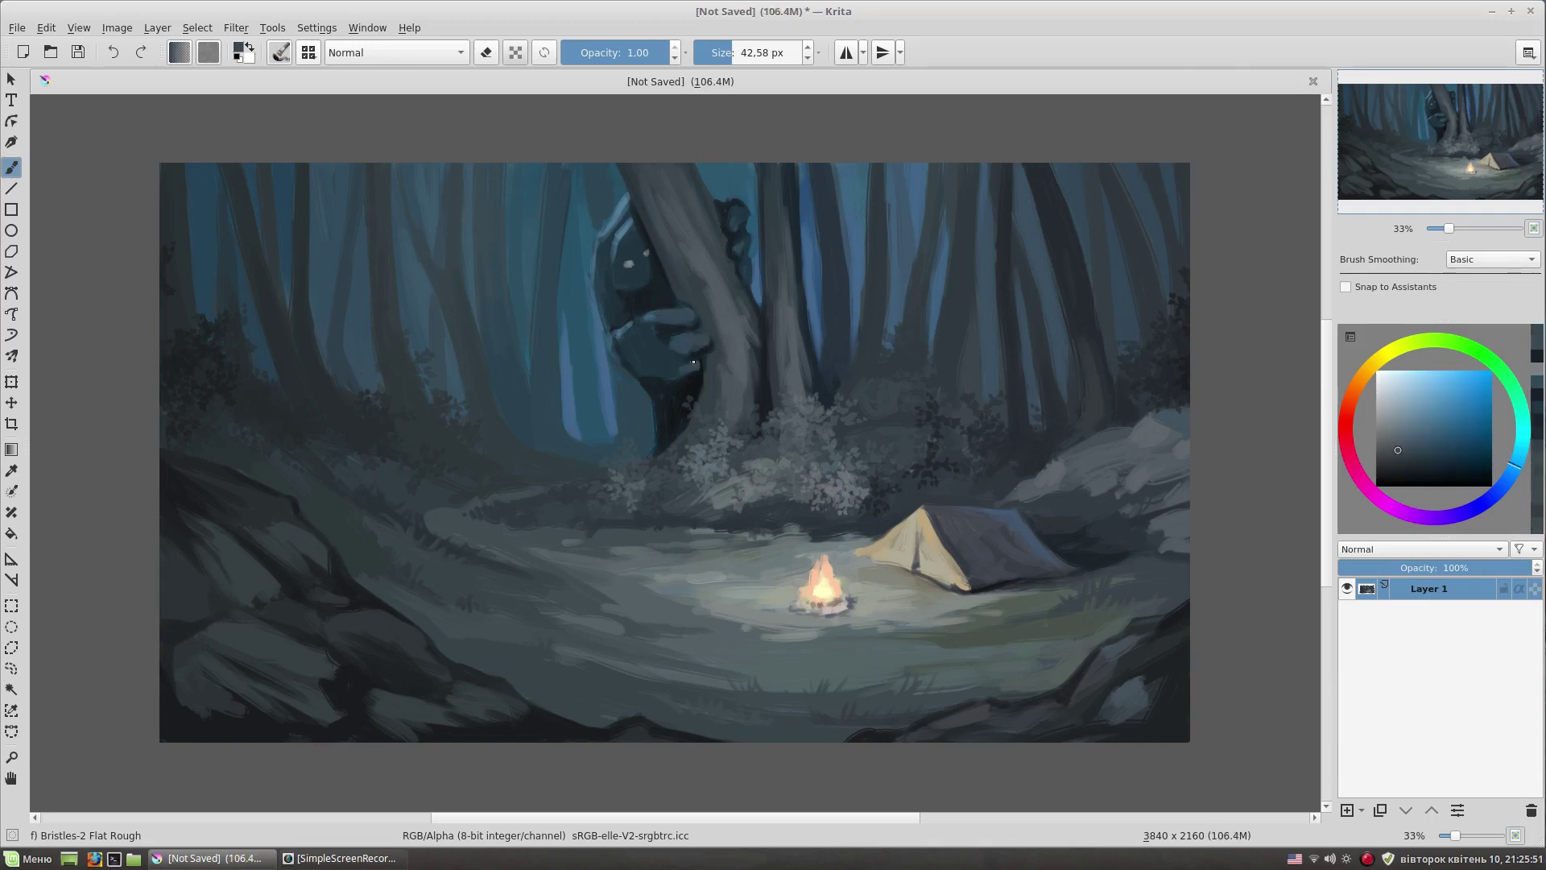
- Sample several lighter and darker blues from the trees
left_click(624, 358, "ctrl")
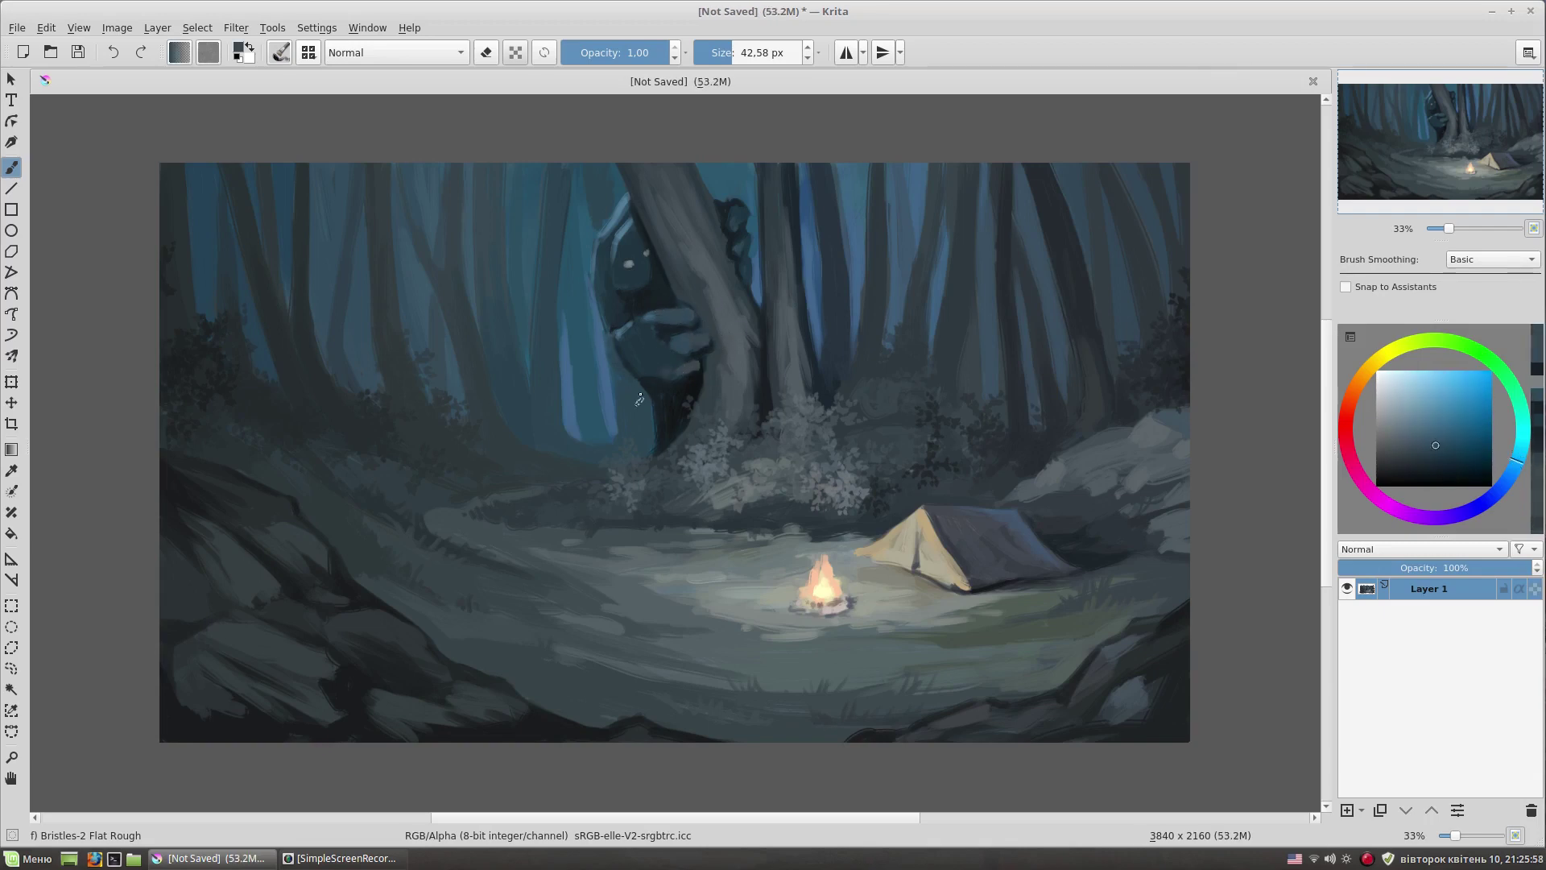
left_click(670, 408, "ctrl")
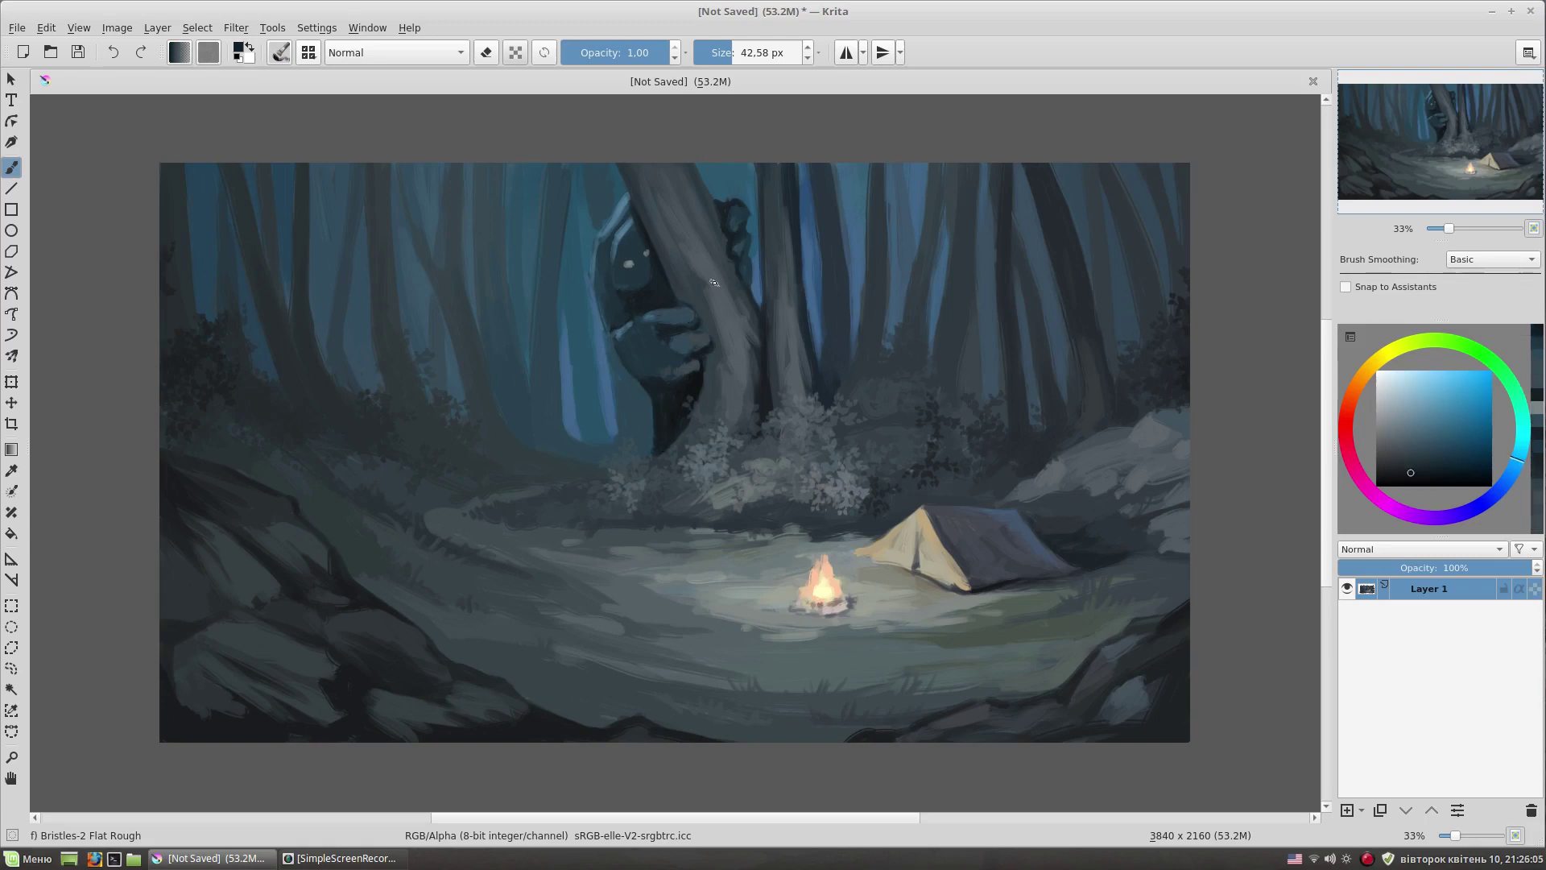
left_click(595, 253, "ctrl")
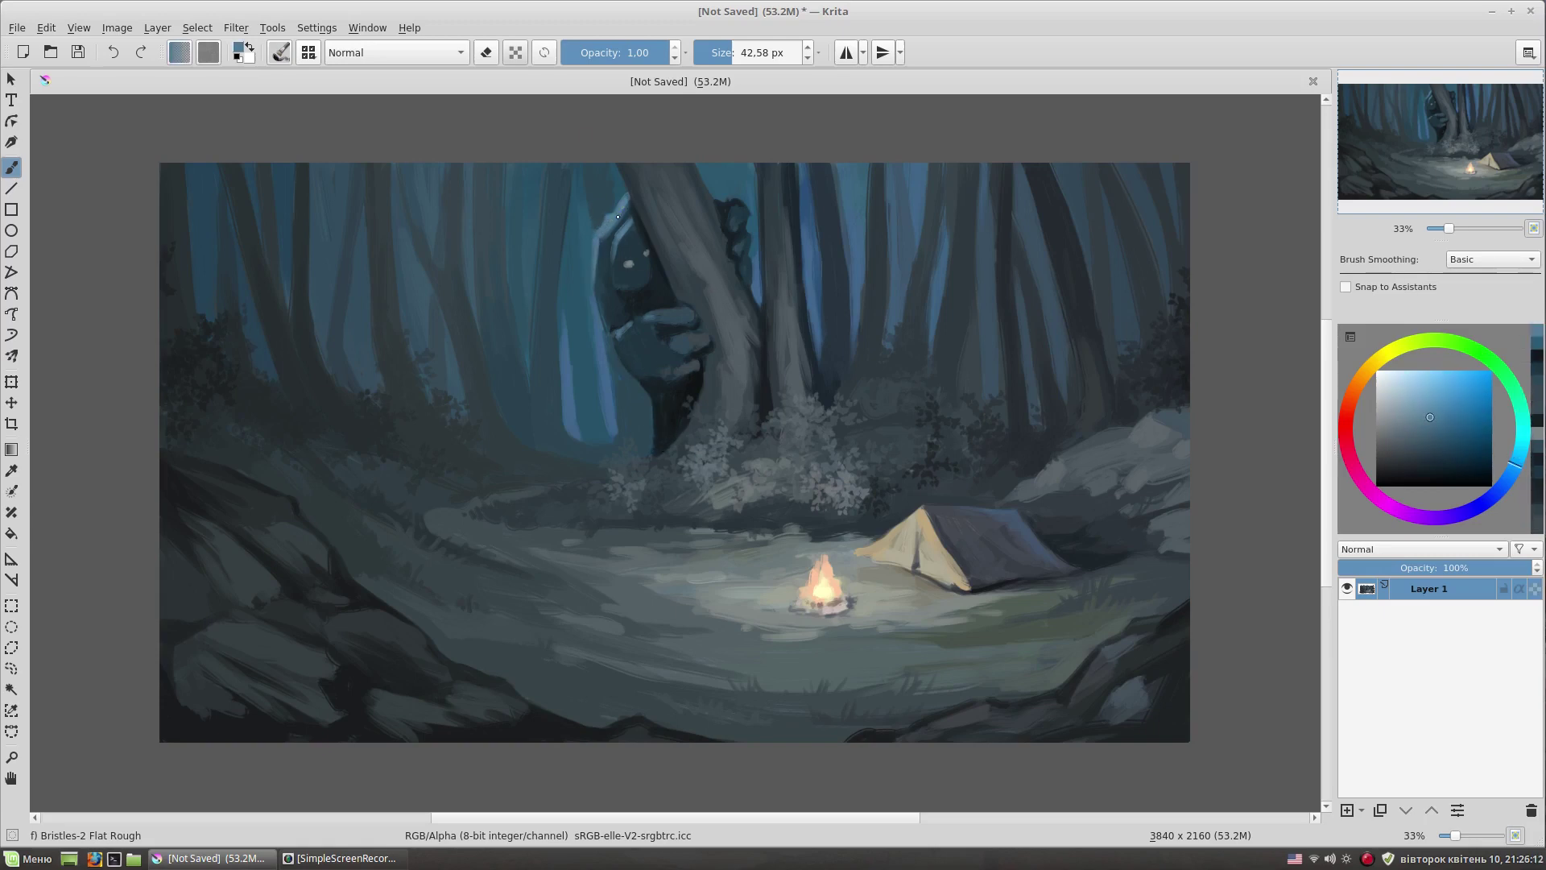
left_click(719, 165, "ctrl")
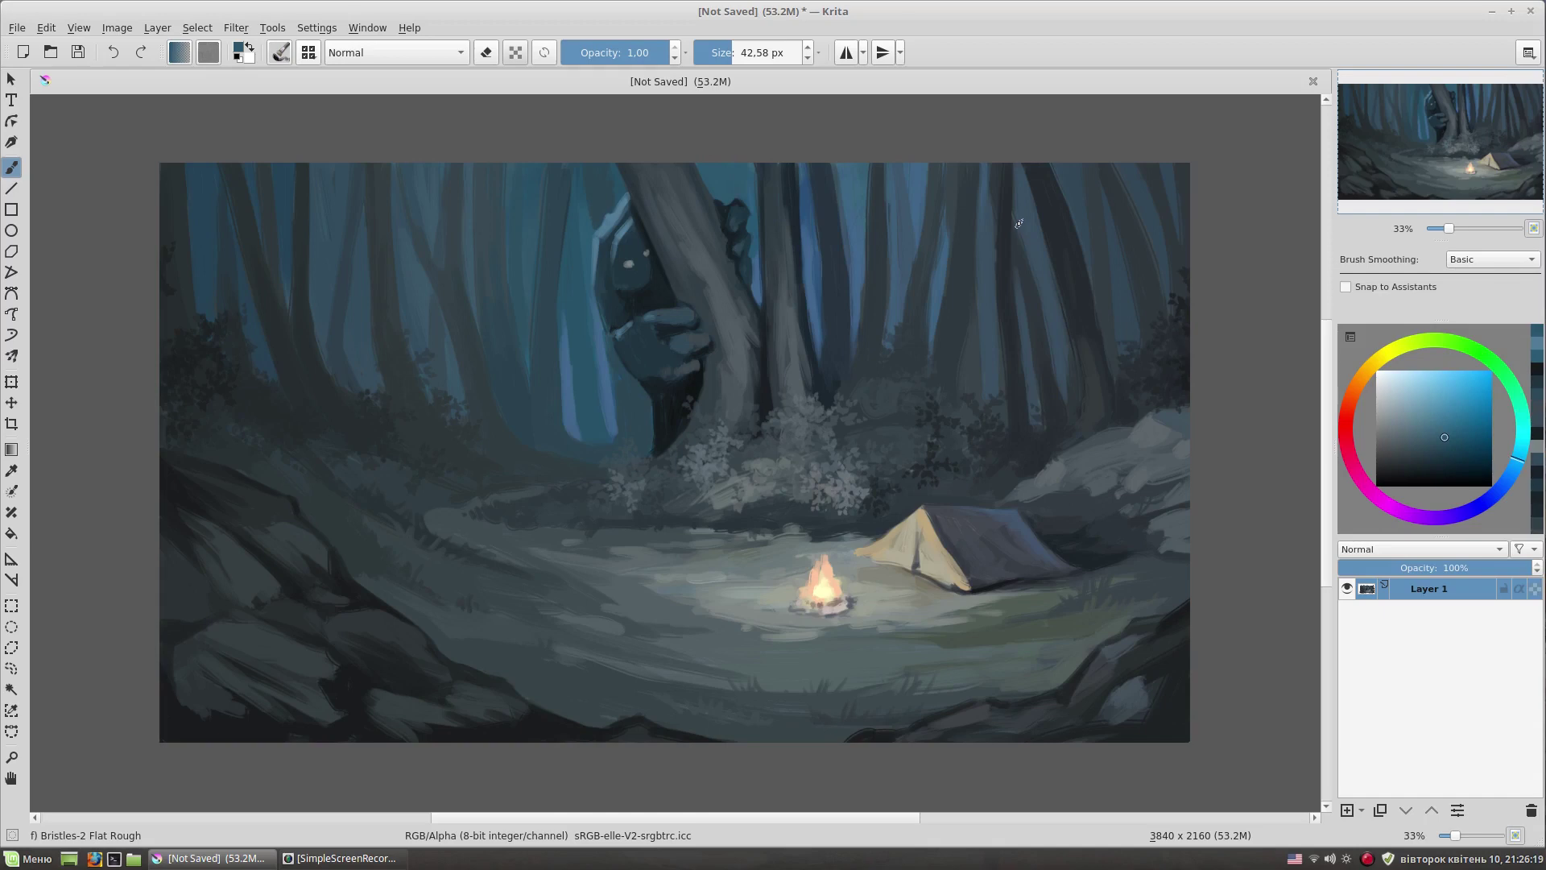
left_click(617, 189, "ctrl")
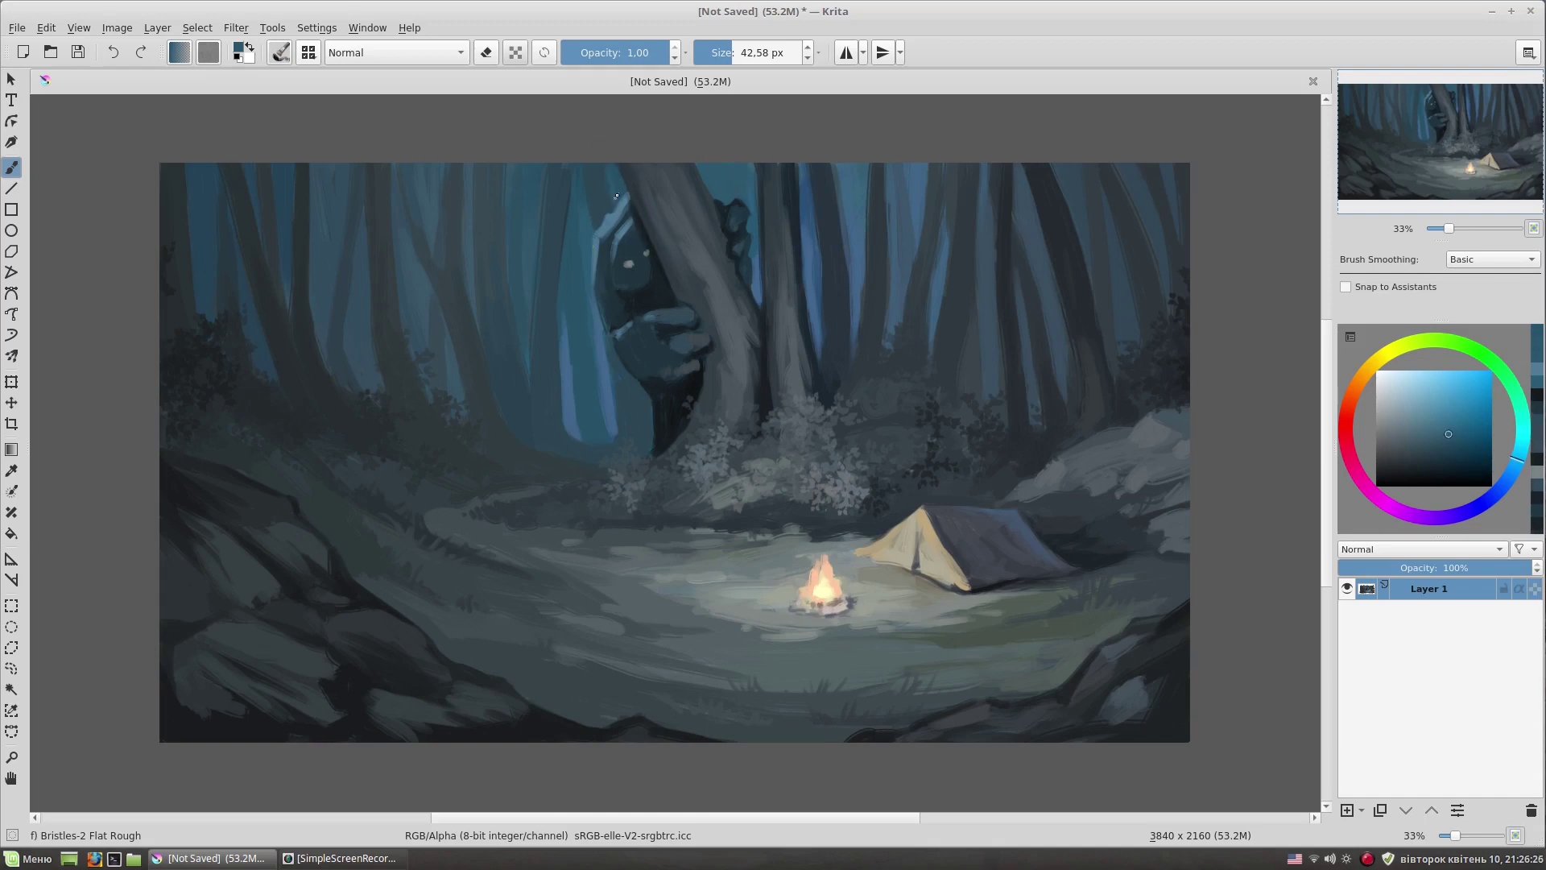
left_click(490, 347, "ctrl")
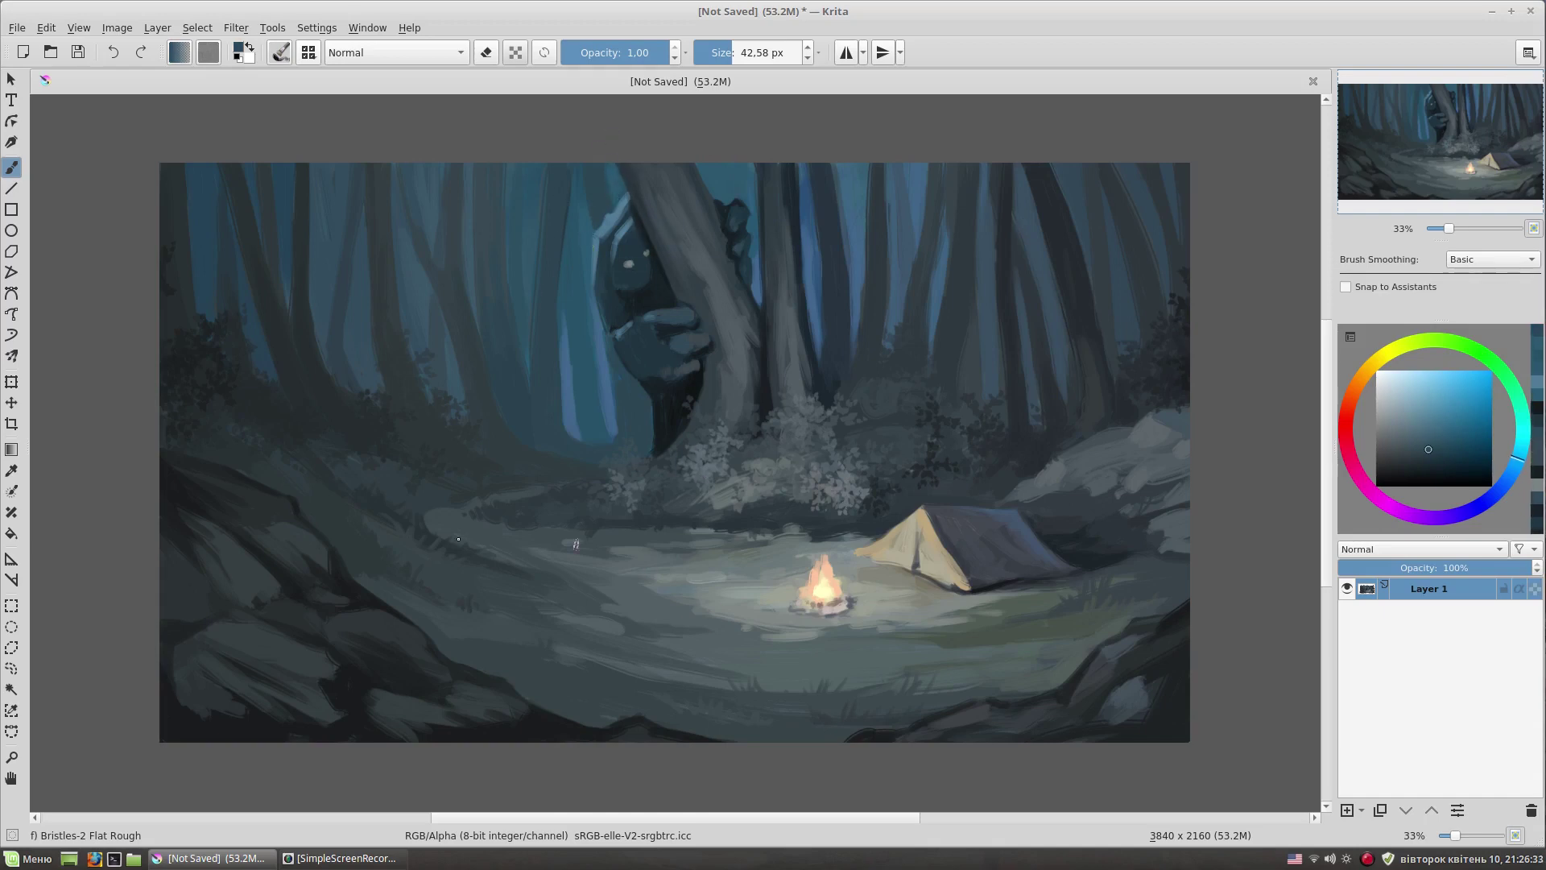
right_click(520, 362)
- Switch to the soft airbrush from favourites, pick a darker grey-blue, and enlarge it greatly
left_click(690, 528)
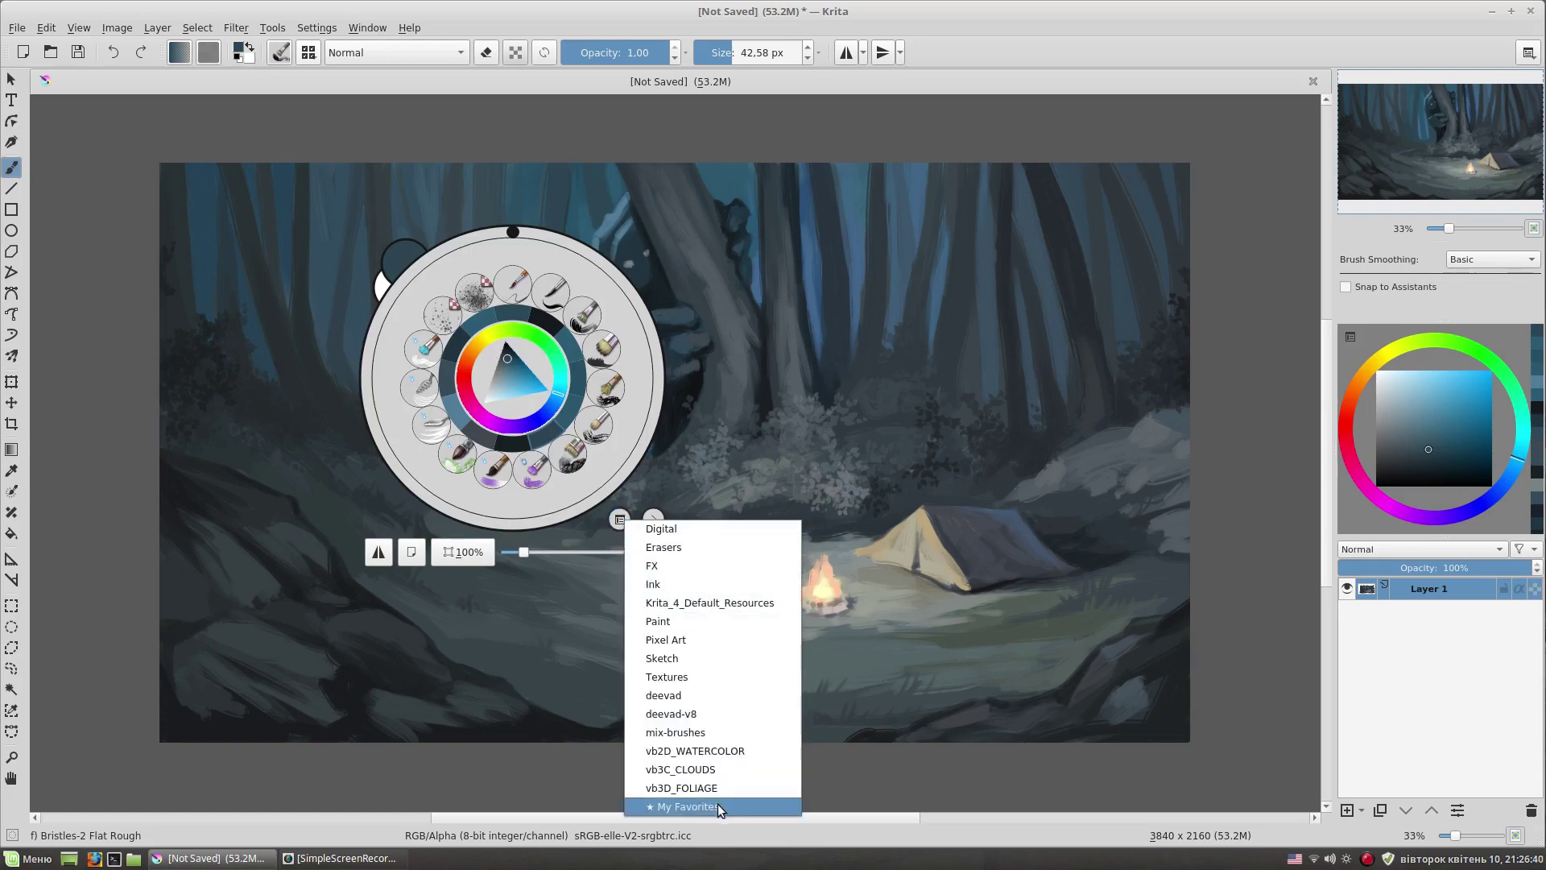
left_click(690, 808)
left_click(588, 418)
left_click(387, 620, "ctrl")
left_click_drag(259, 587, 172, 656)
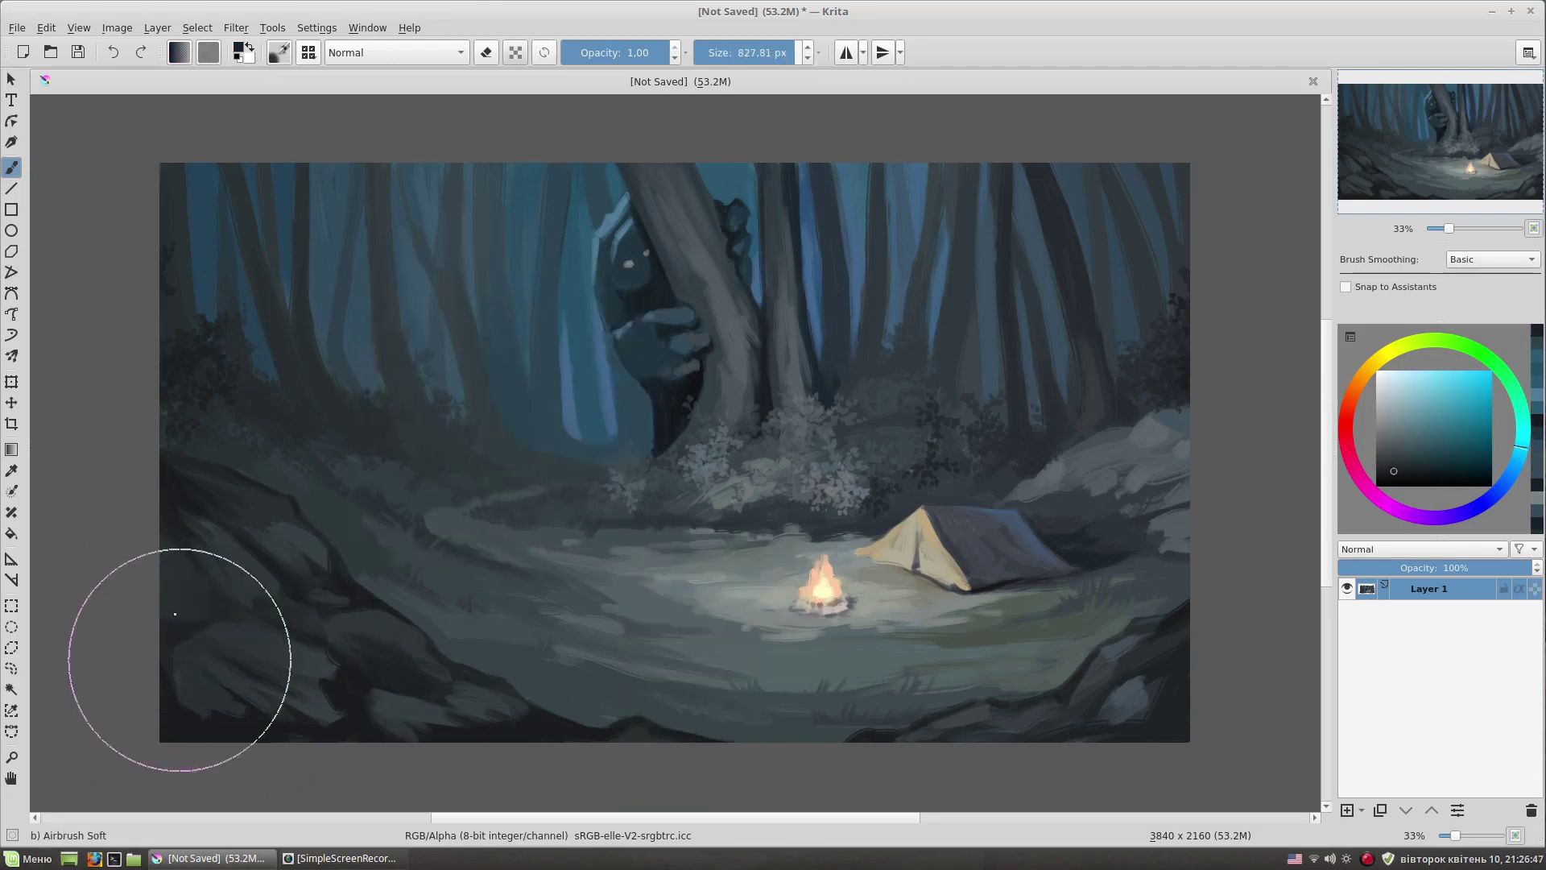
left_click_drag(928, 470, 973, 457)
- Return to Bristles-2 Flat Rough and darken the top edge of the left rock with dark teal
right_click(509, 393)
left_click(615, 534)
left_click(709, 672)
left_click(583, 439)
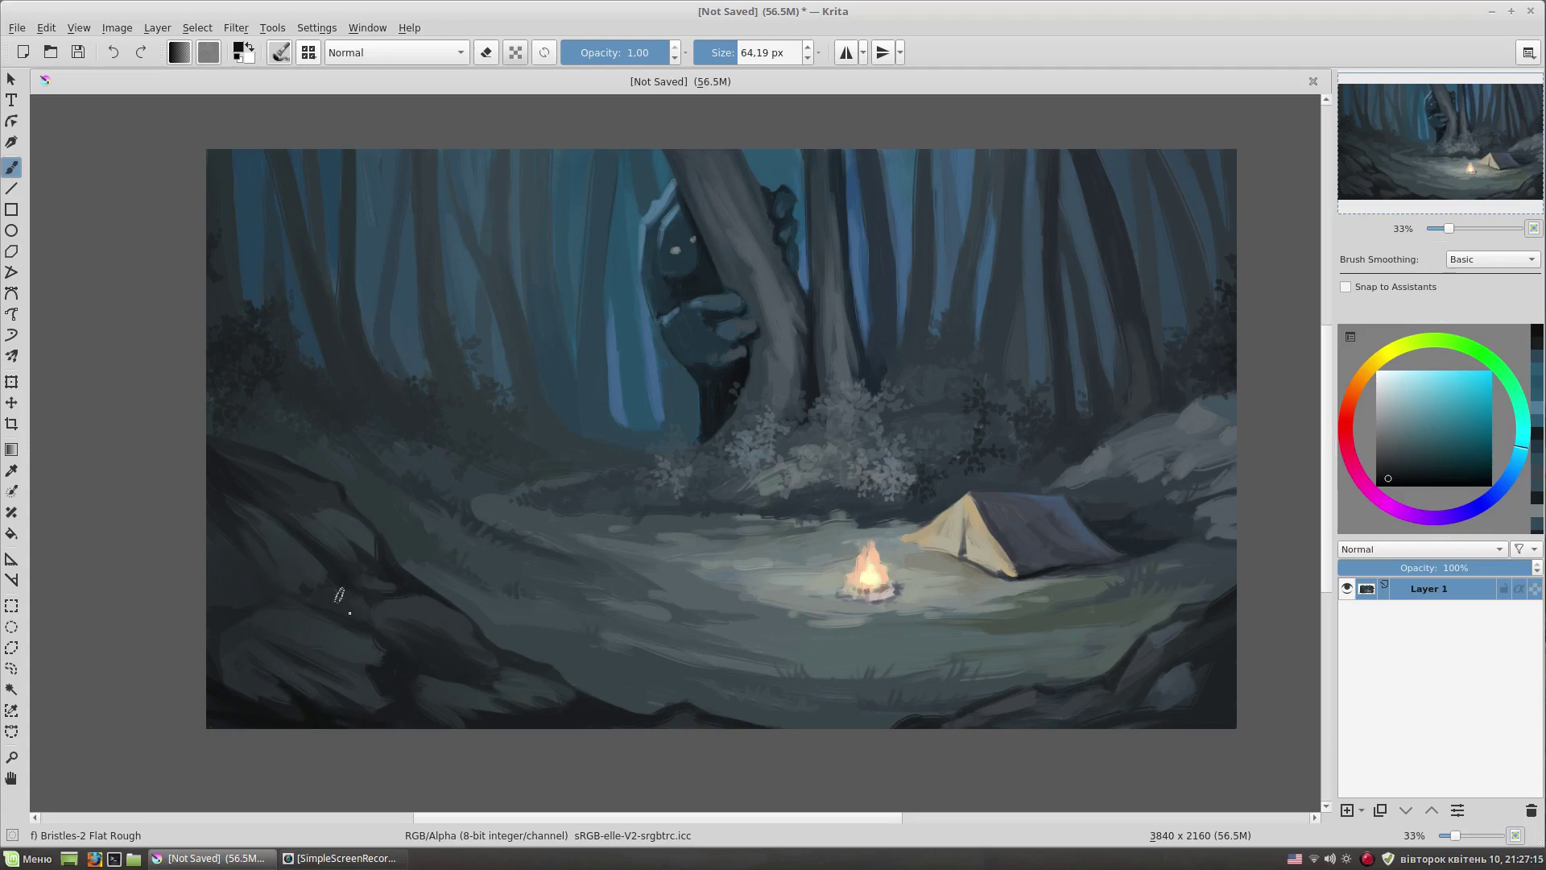
left_click(459, 672, "ctrl")
key("bracketright")
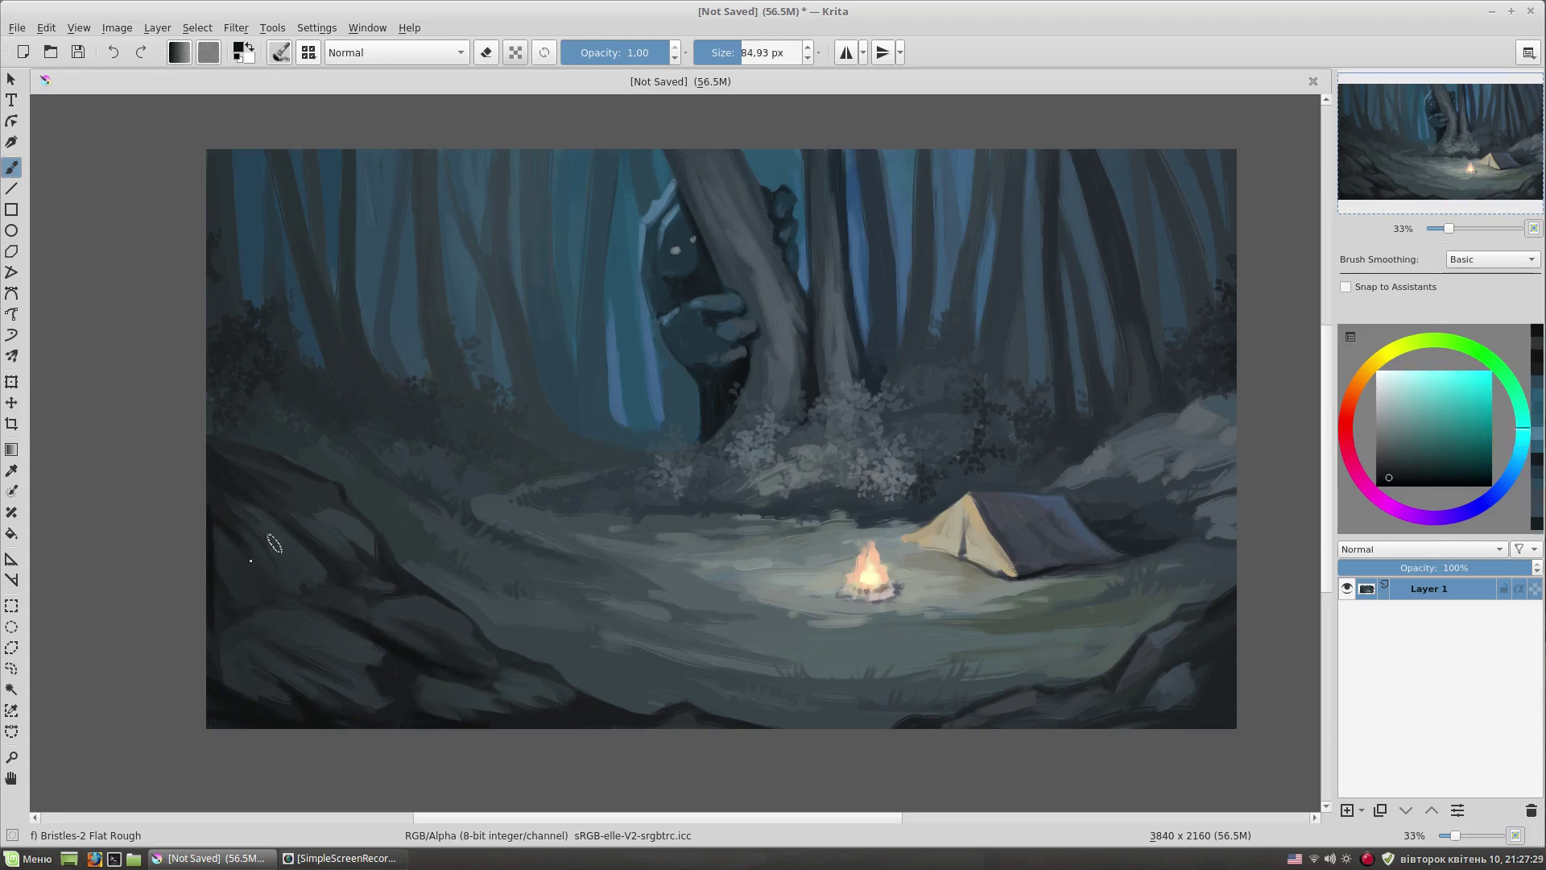
left_click_drag(201, 439, 327, 476)
- With a smaller brush, paint dark strokes over the bottom-right corner rock
left_click(264, 479, "ctrl")
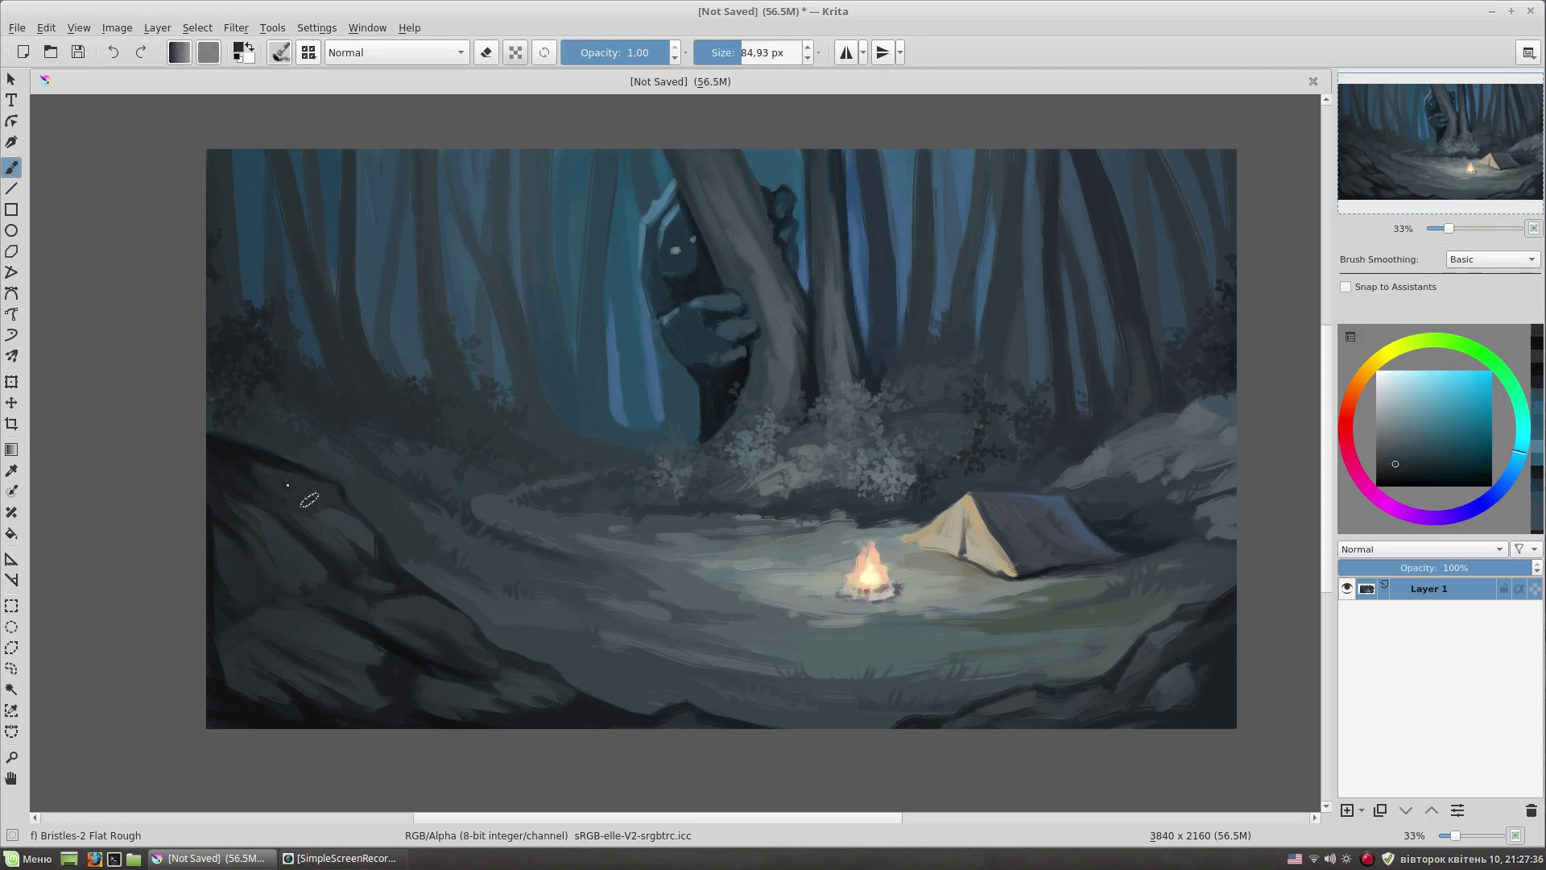
key("bracketleft")
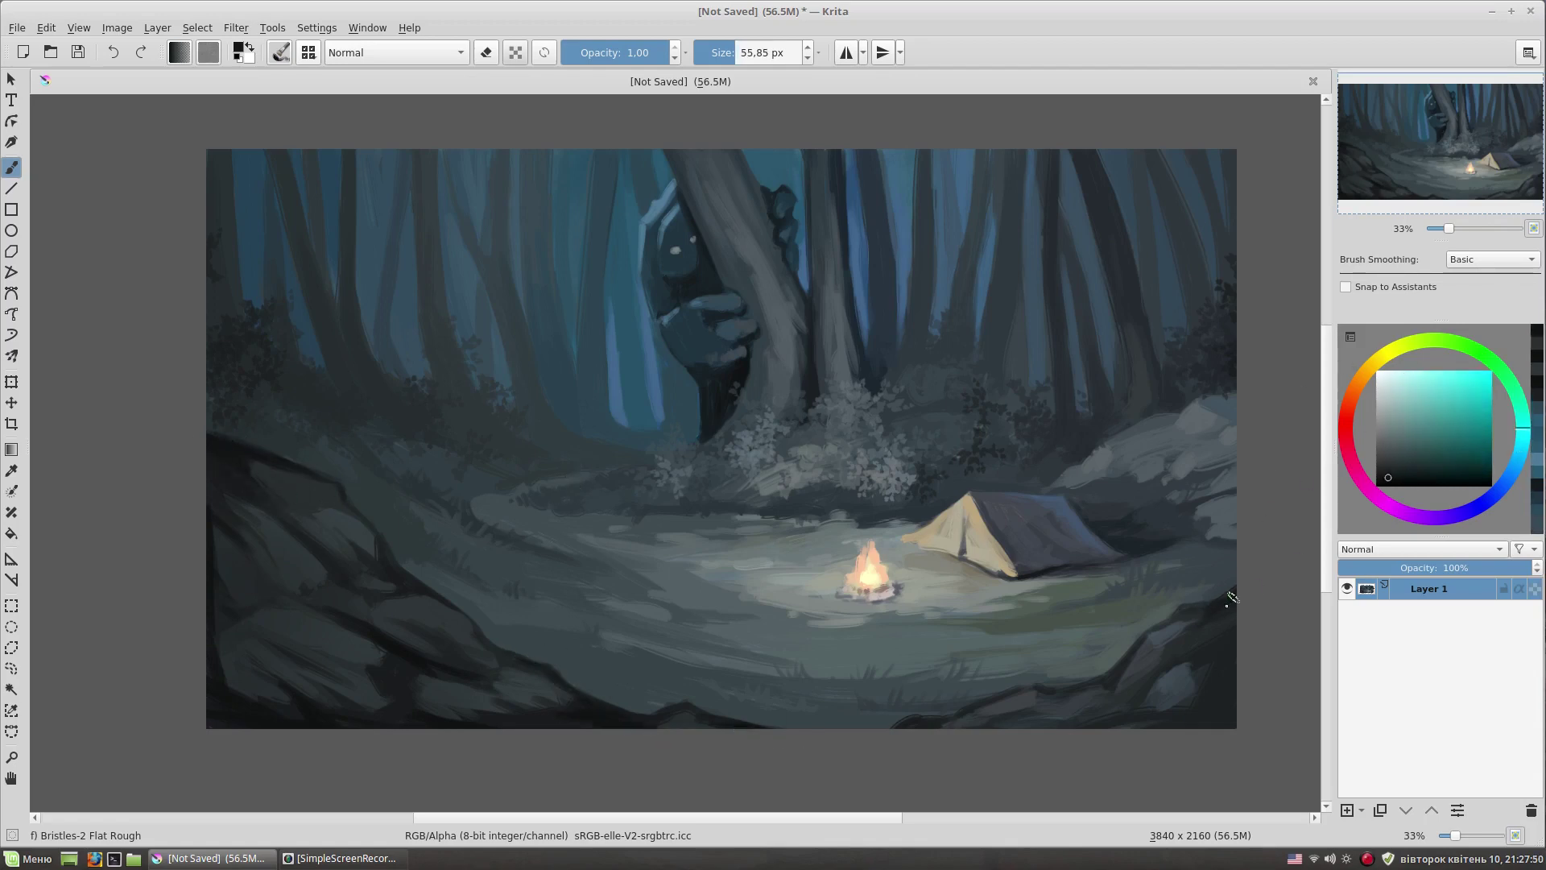
left_click_drag(1227, 663, 1209, 724)
left_click_drag(1147, 675, 1067, 733)
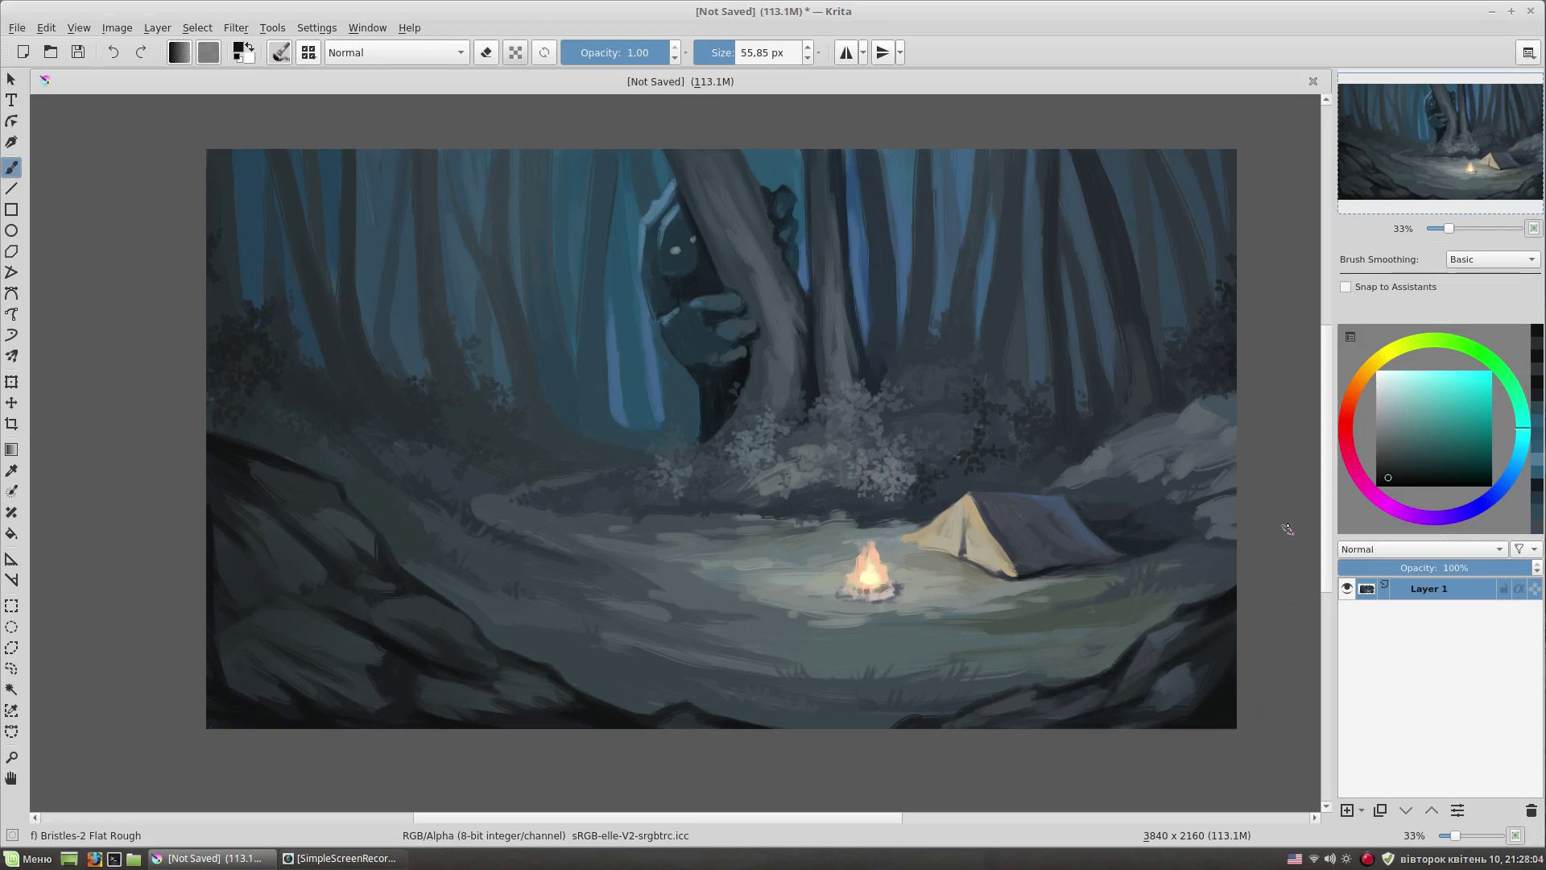
- Sample light blue-grey and paint a light highlight on the right-hand rock
left_click(1161, 434, "ctrl")
left_click_drag(1124, 441, 1160, 423)
left_click(1102, 453, "ctrl")
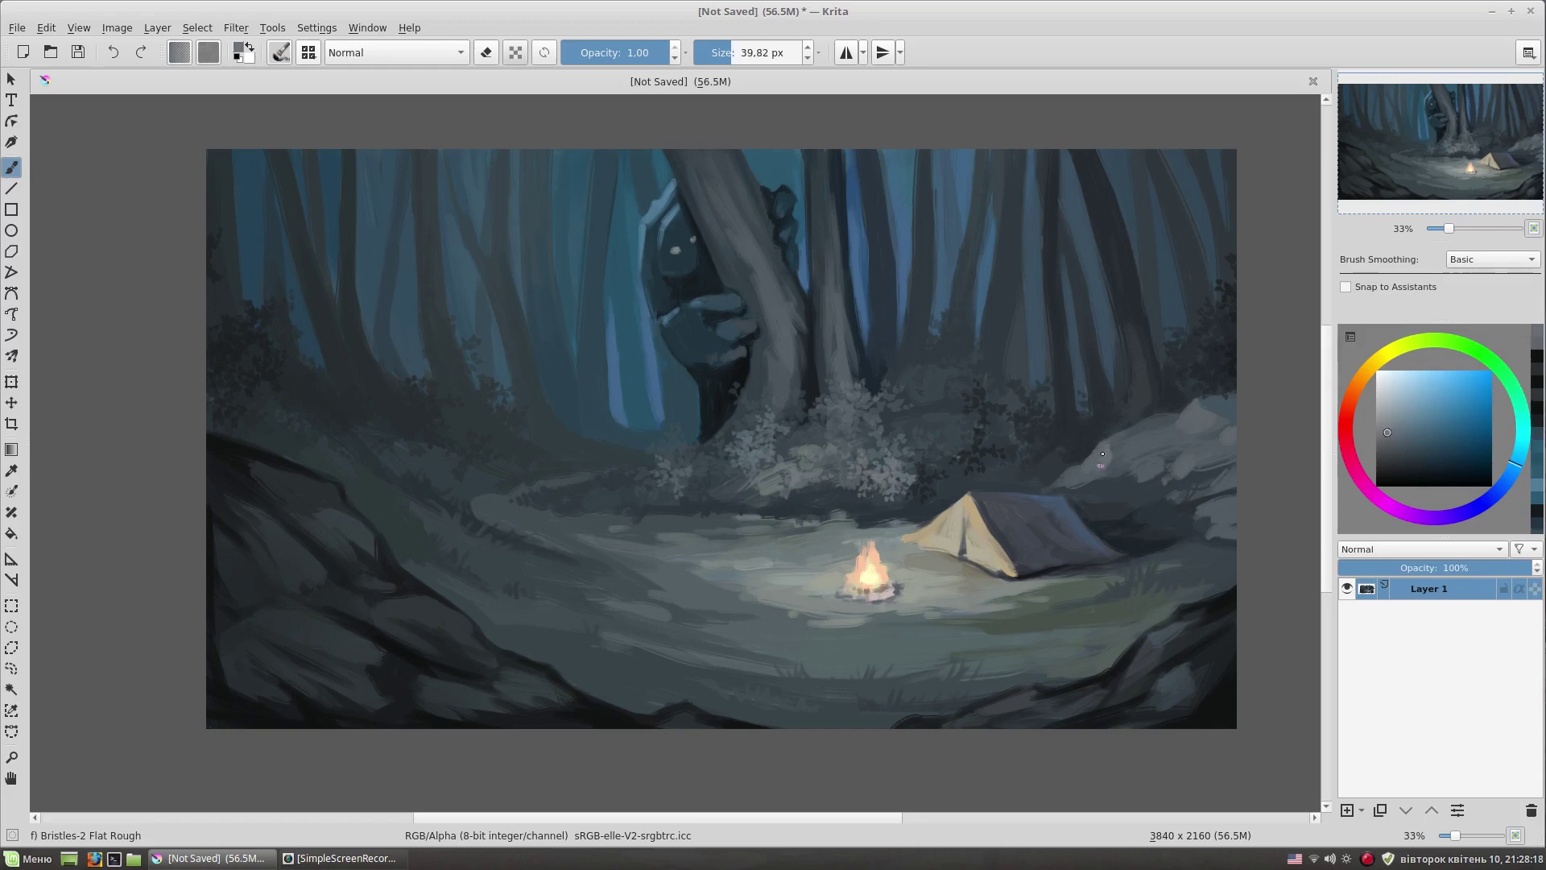
left_click(1208, 476, "ctrl")
left_click_drag(1244, 513, 1212, 483)
- Resample several rock colours, ending on a dark teal for grass
left_click(1218, 485, "ctrl")
left_click(1180, 514, "ctrl")
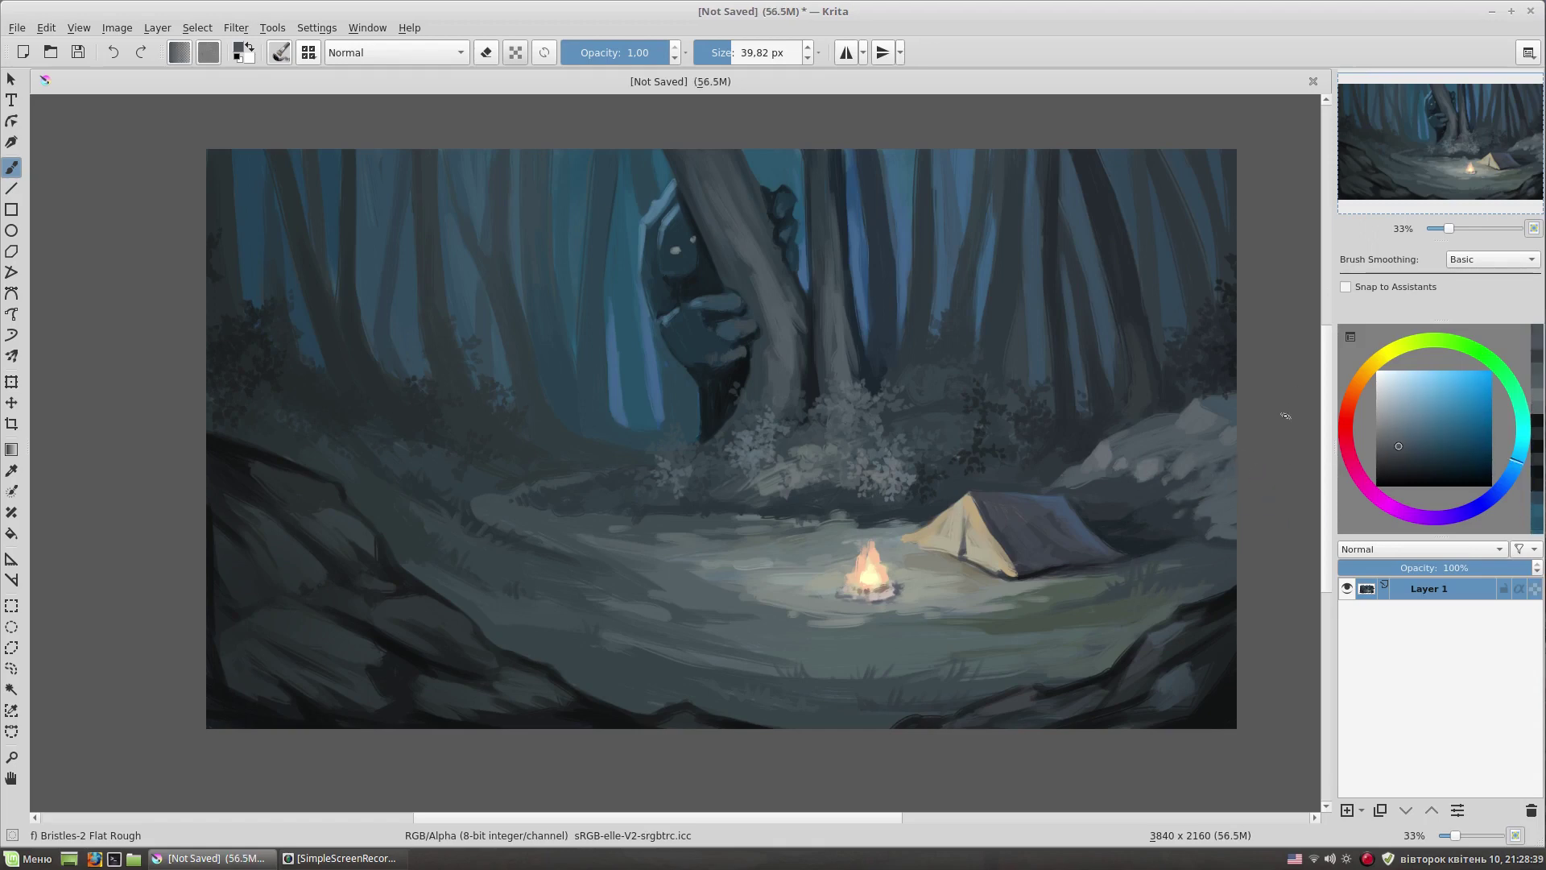
left_click(1196, 494, "ctrl")
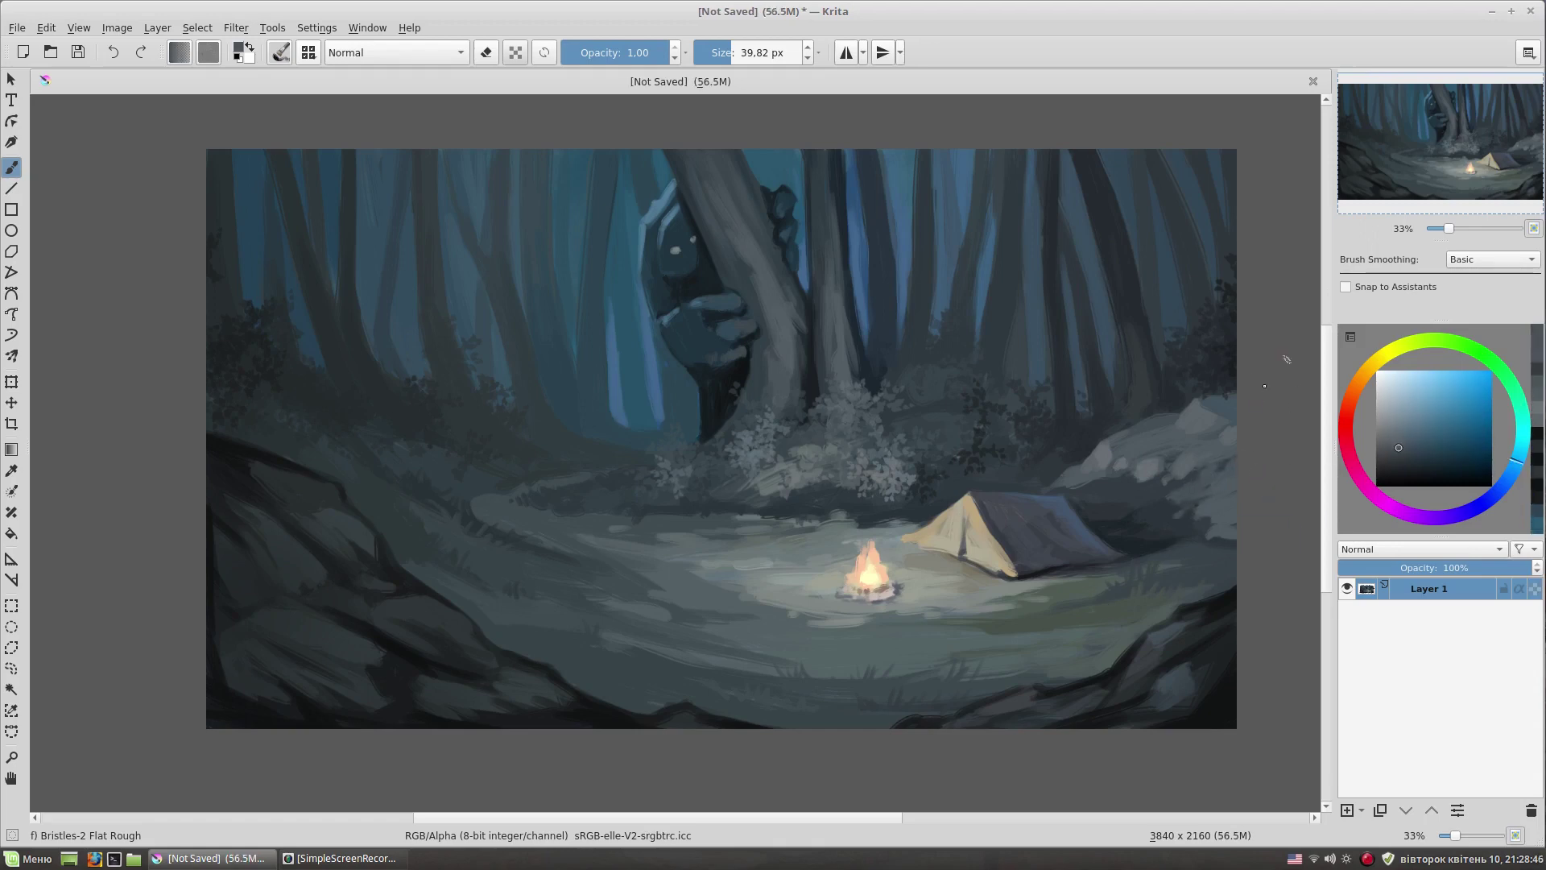
left_click(1219, 554, "ctrl")
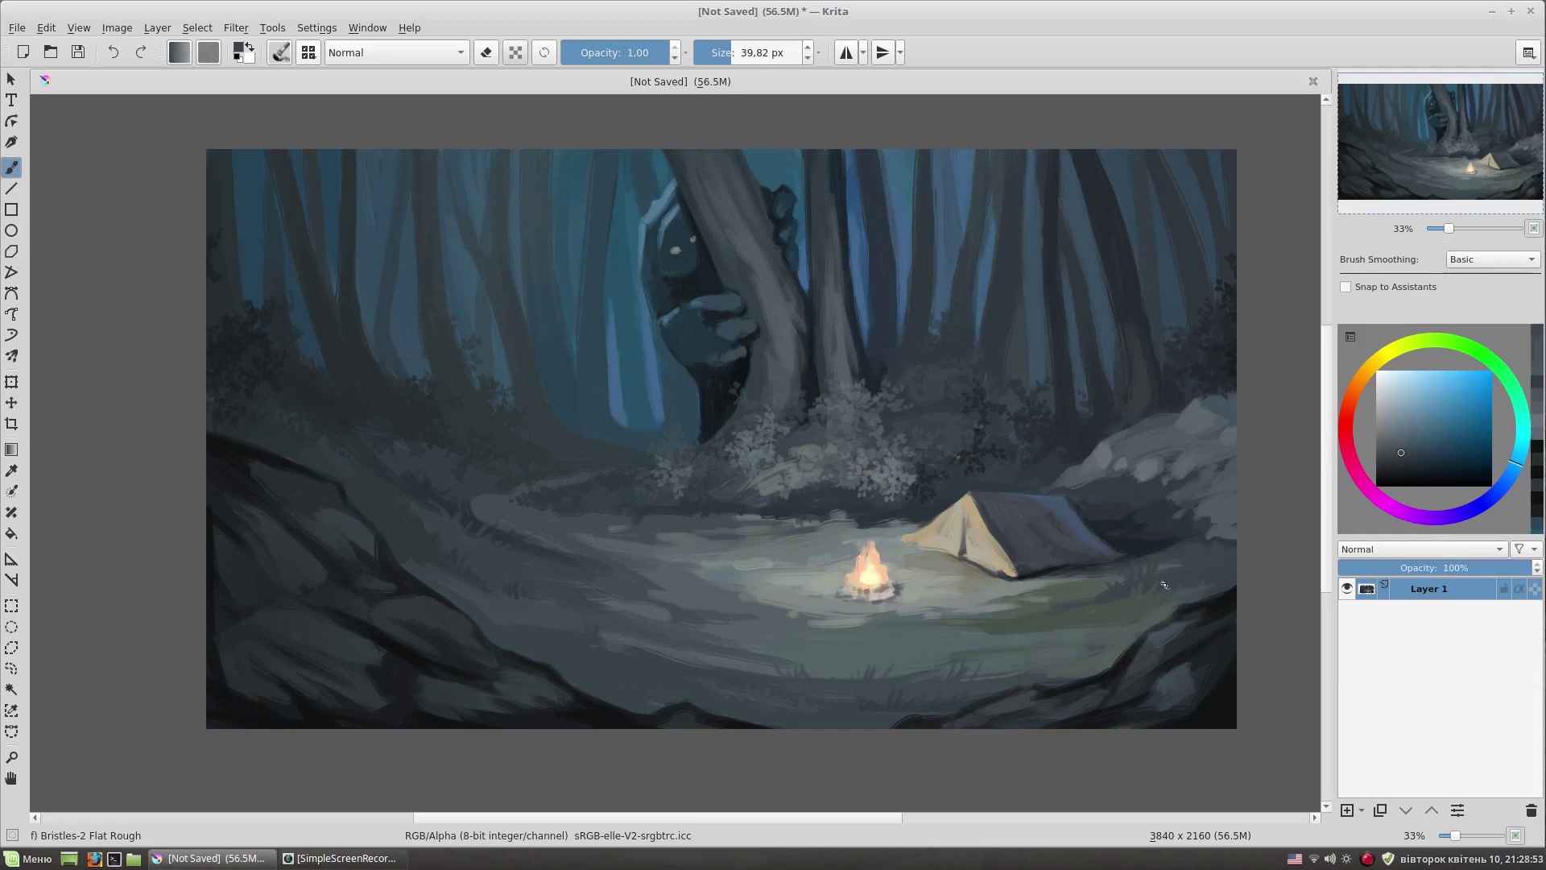
left_click(611, 643, "ctrl")
- Paint two dark grass blades at bottom centre and sample campfire yellow, orange and dark teal
left_click_drag(627, 605, 616, 692)
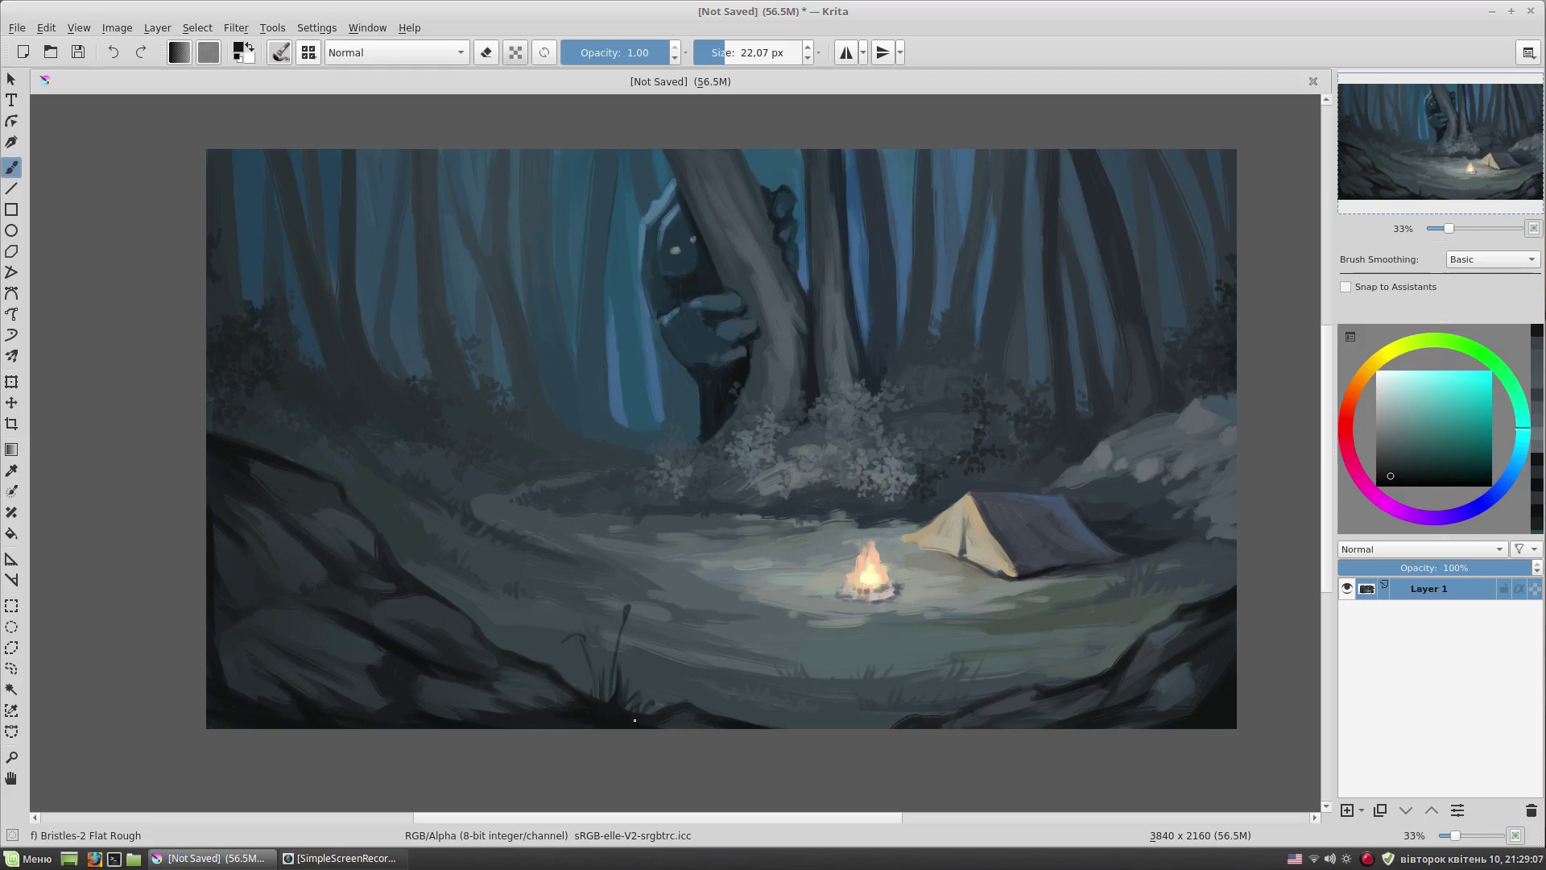
left_click_drag(764, 723, 786, 684)
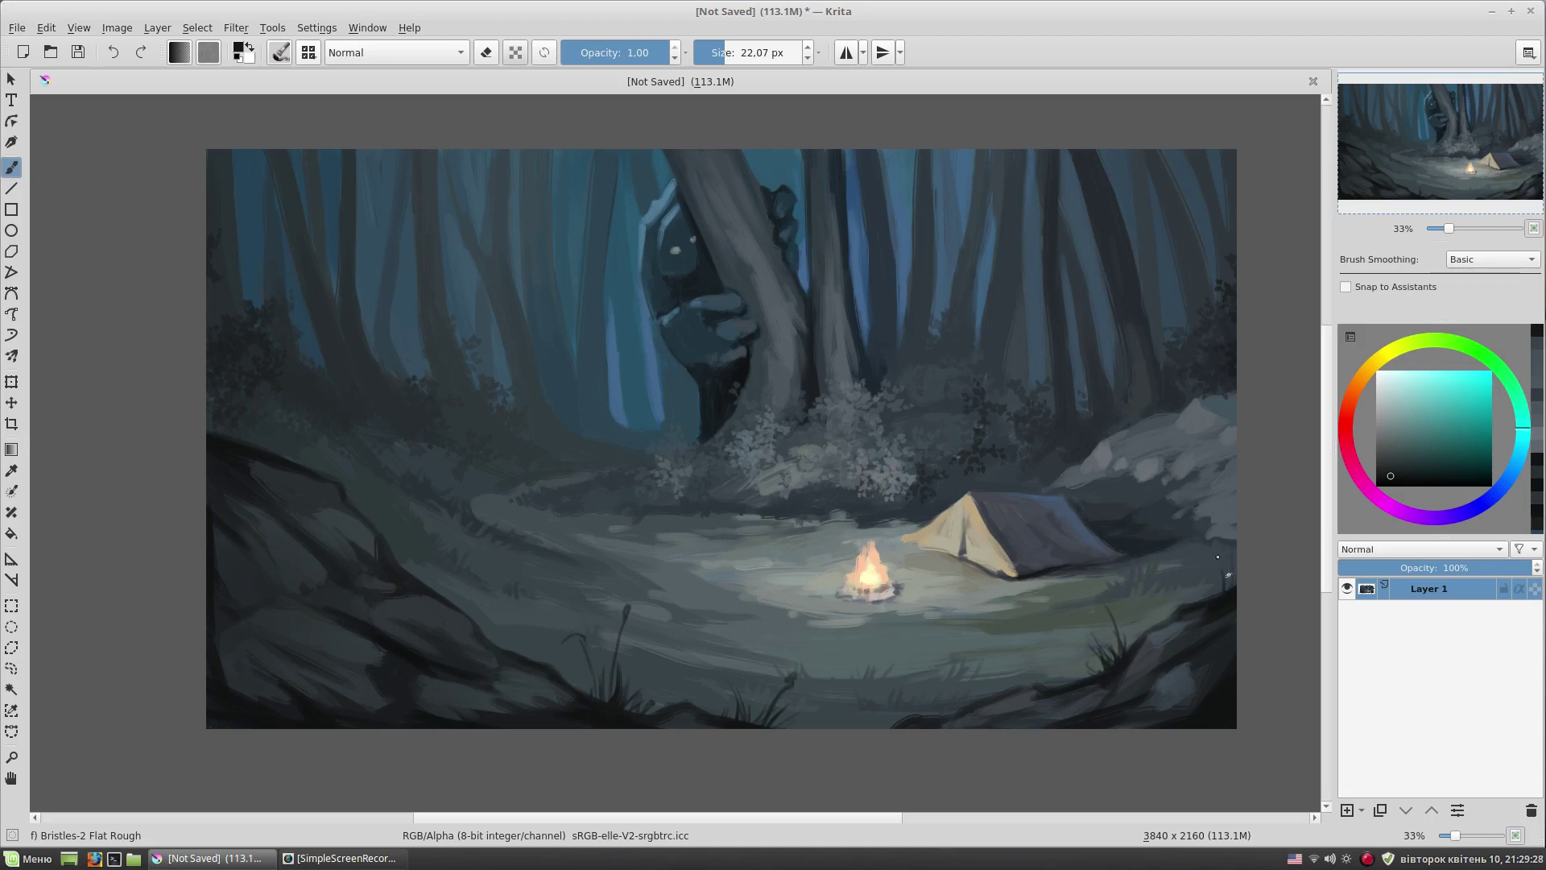
left_click(878, 568, "ctrl")
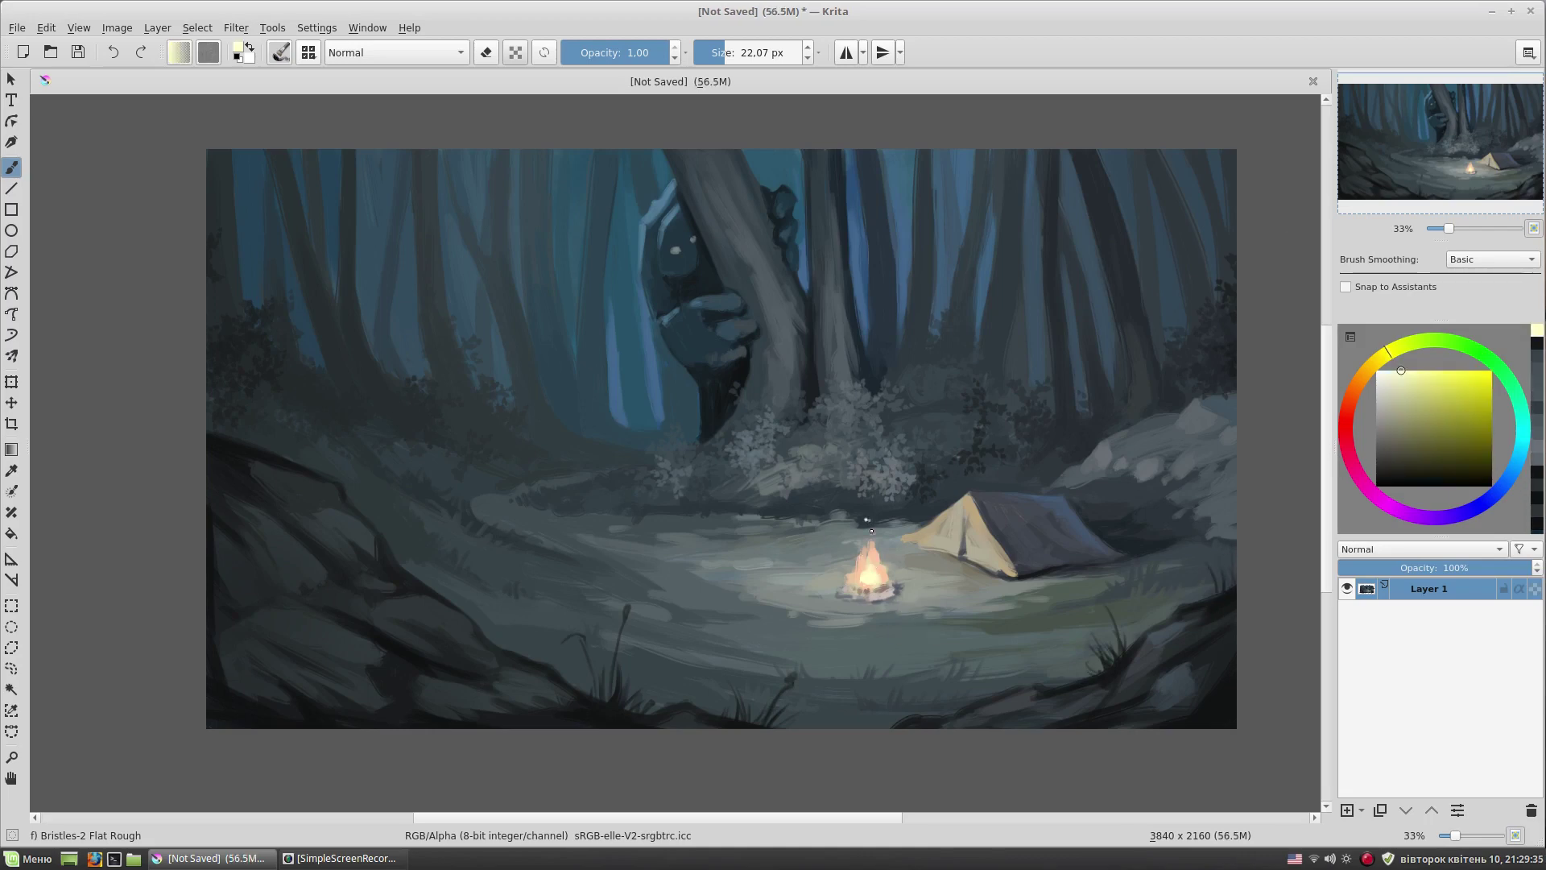
left_click(874, 575, "ctrl")
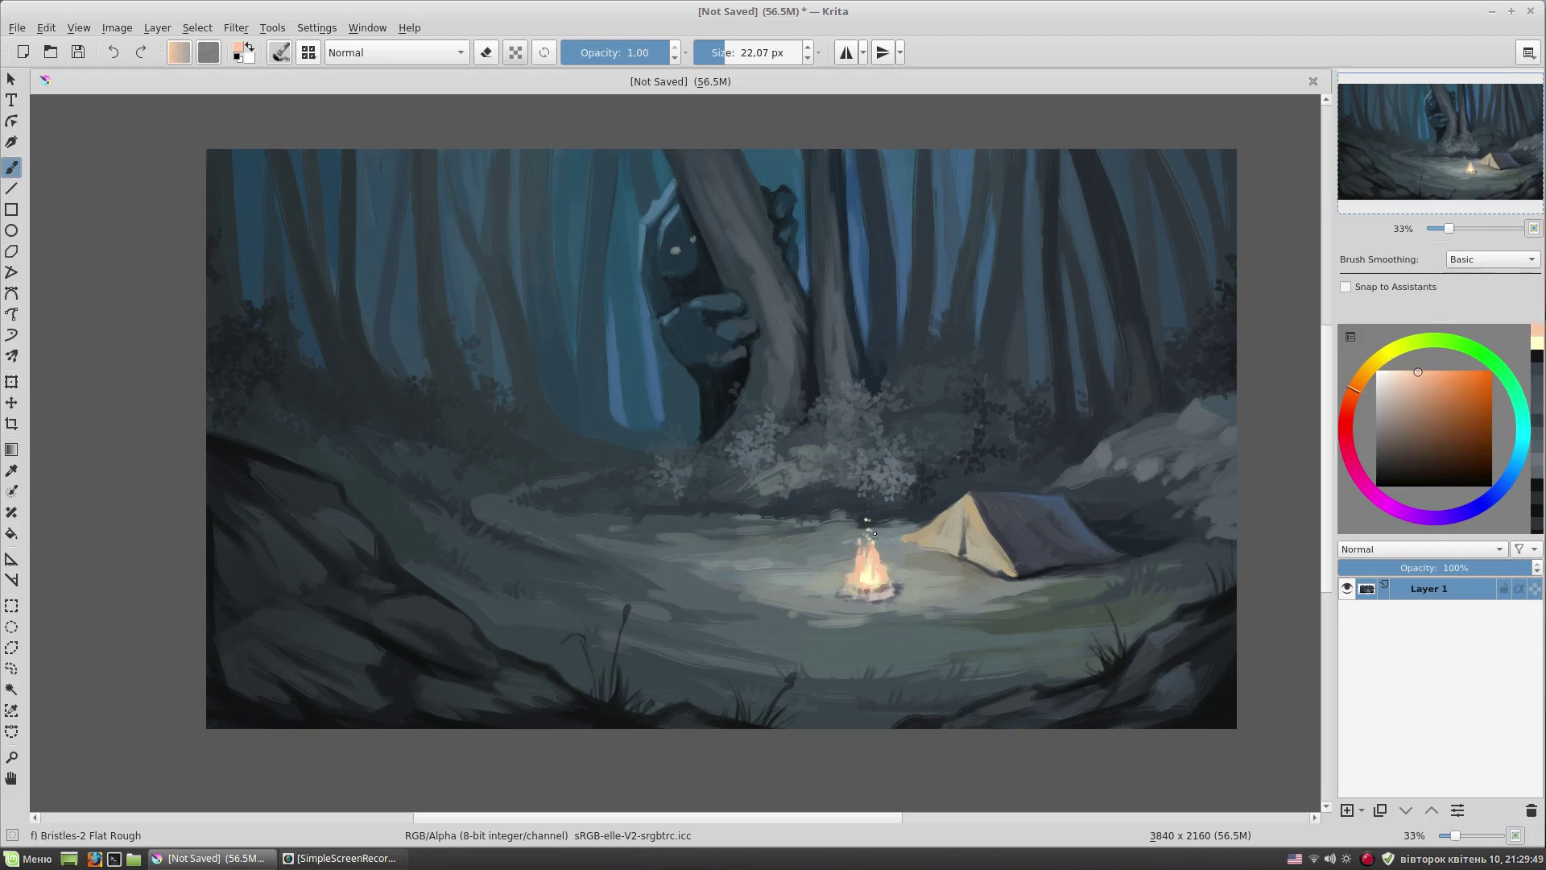
left_click(663, 540, "ctrl")
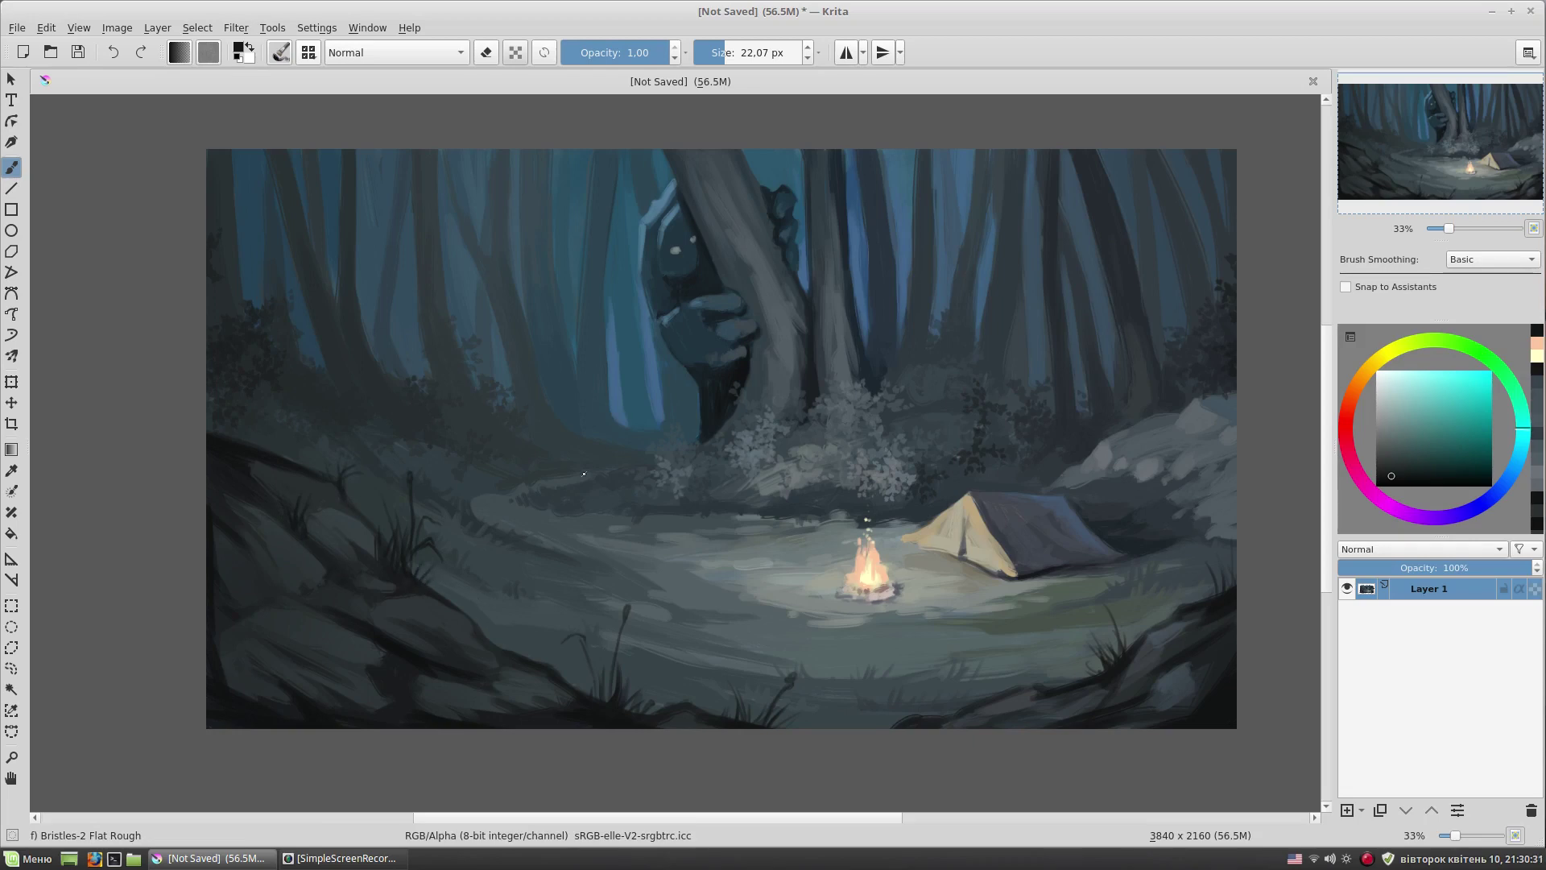
- Sample and fine-tune a blue, then add a small stroke in the clearing
left_click(796, 302, "ctrl")
left_click(1392, 434)
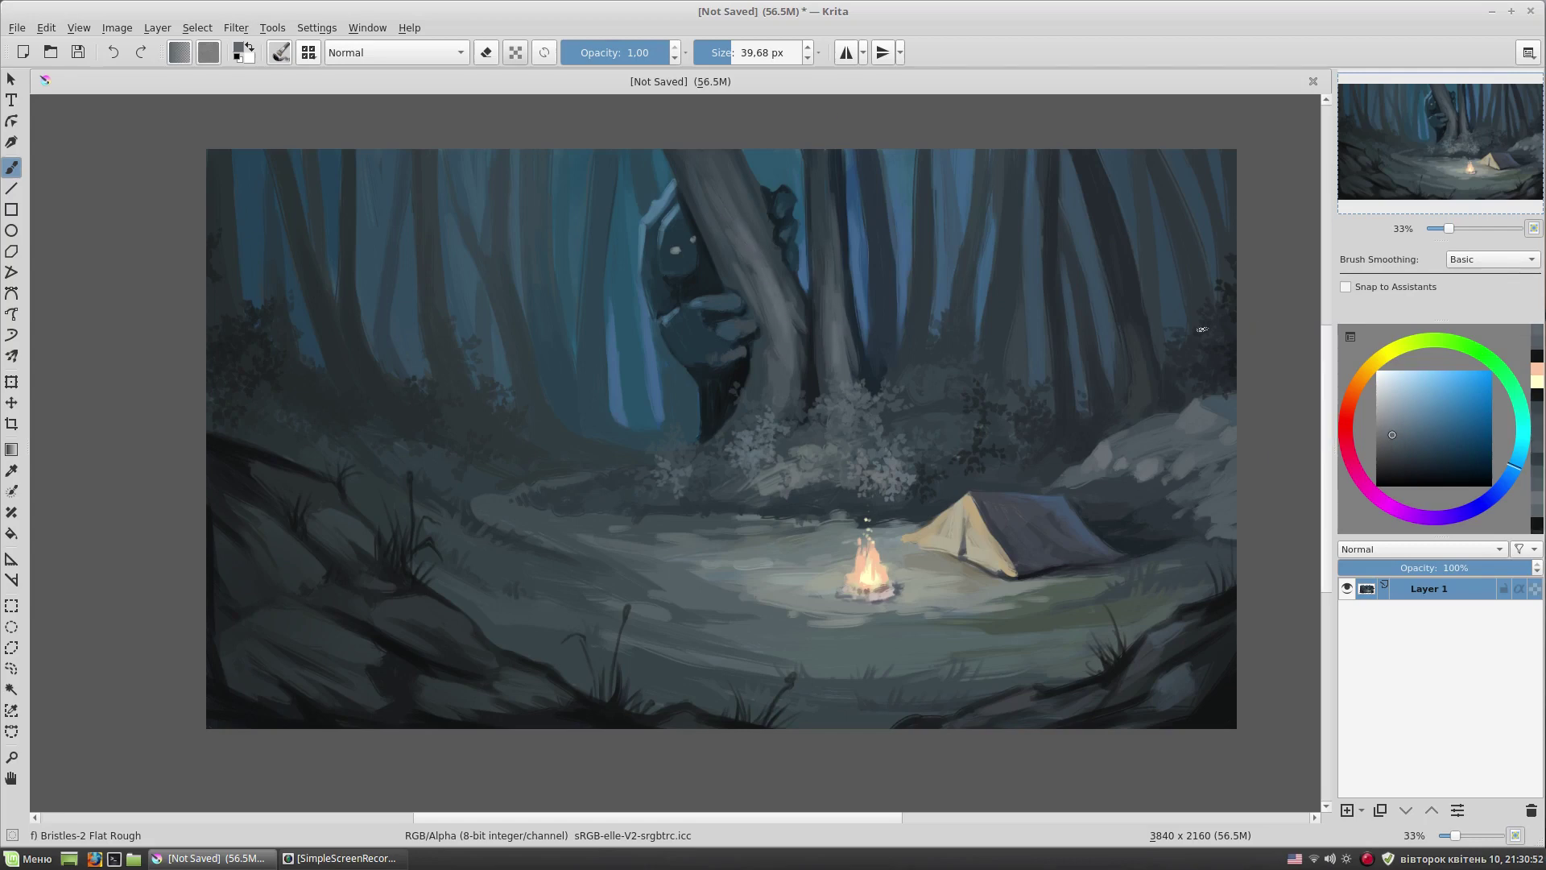
left_click(822, 541, "ctrl")
left_click_drag(764, 515, 797, 491)
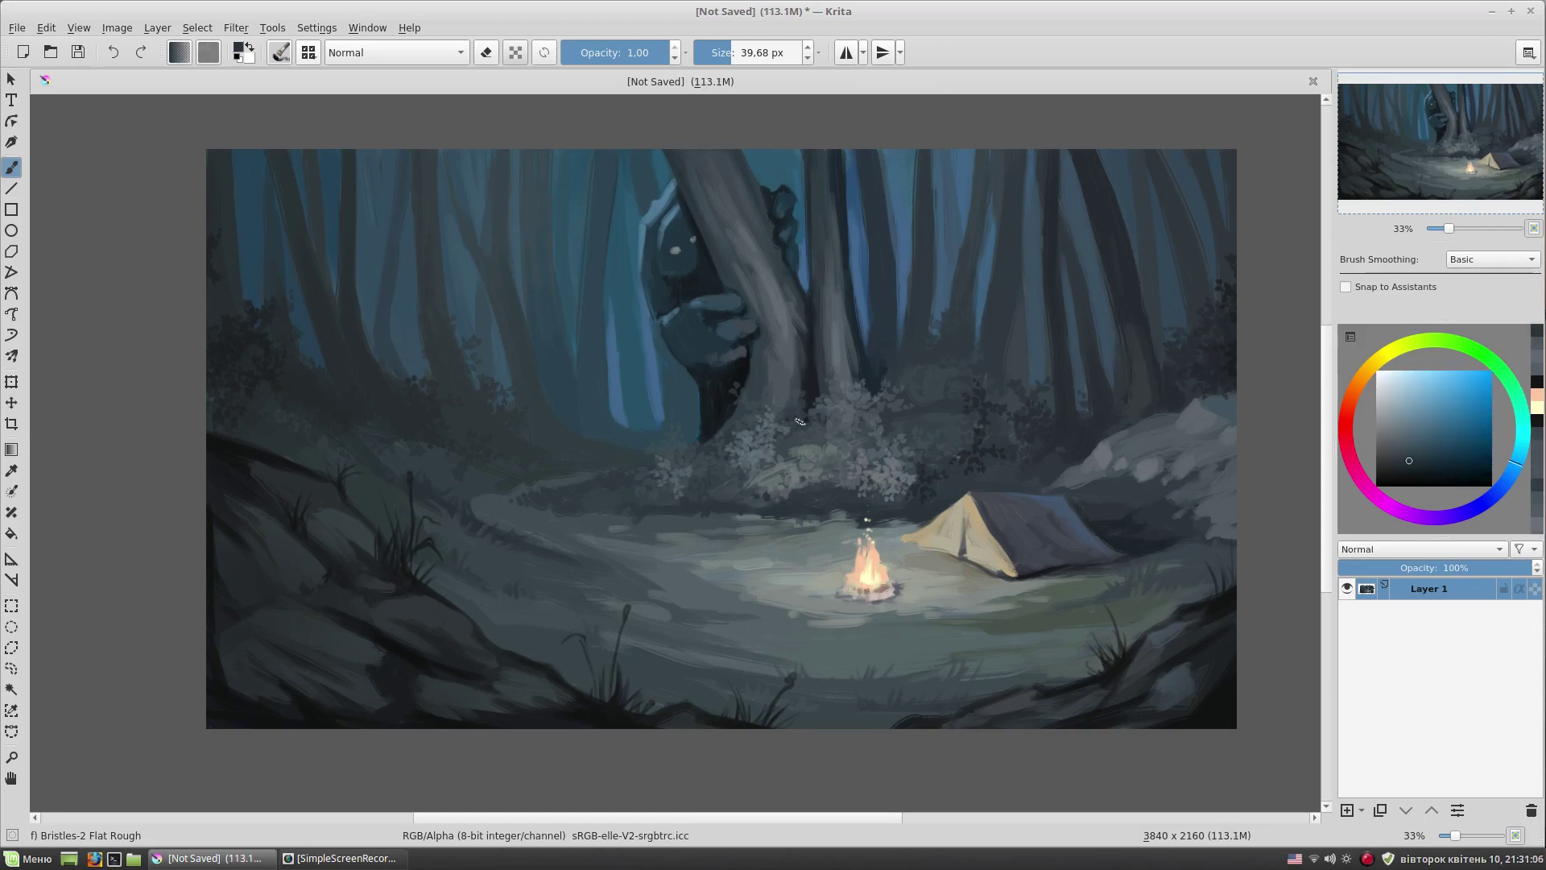
- Sample a lighter colour and paint three thin pale grass strands in the bushes
left_click(773, 443, "ctrl")
left_click_drag(722, 436, 733, 404)
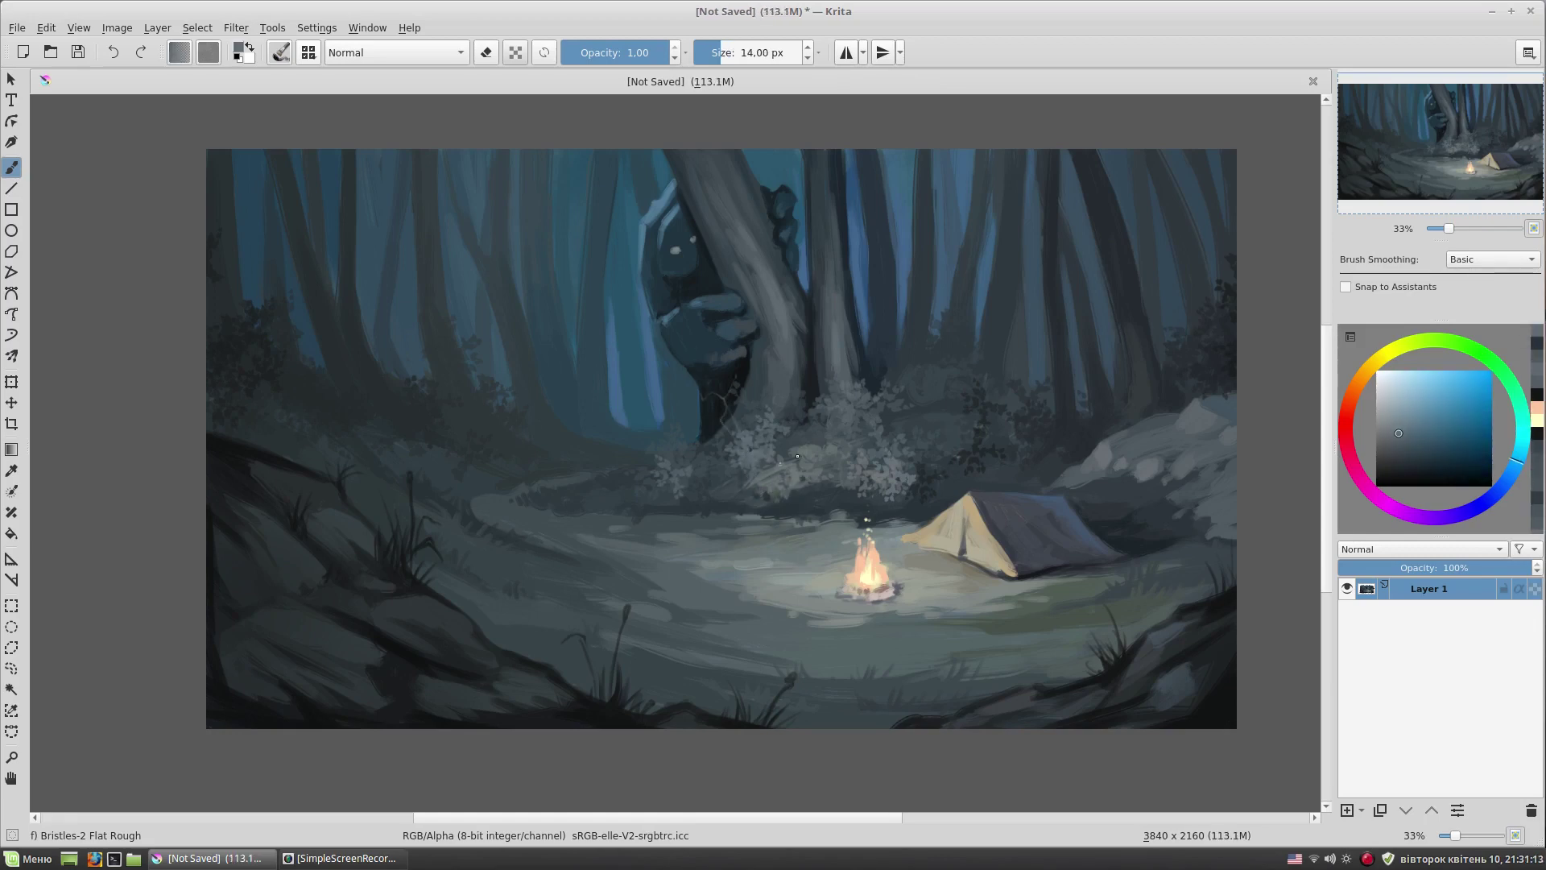
left_click_drag(862, 385, 851, 355)
left_click_drag(906, 450, 932, 425)
- Enlarge the brush and sample darker cyan, brighter and greener tones from the painting
left_click(1240, 342, "ctrl")
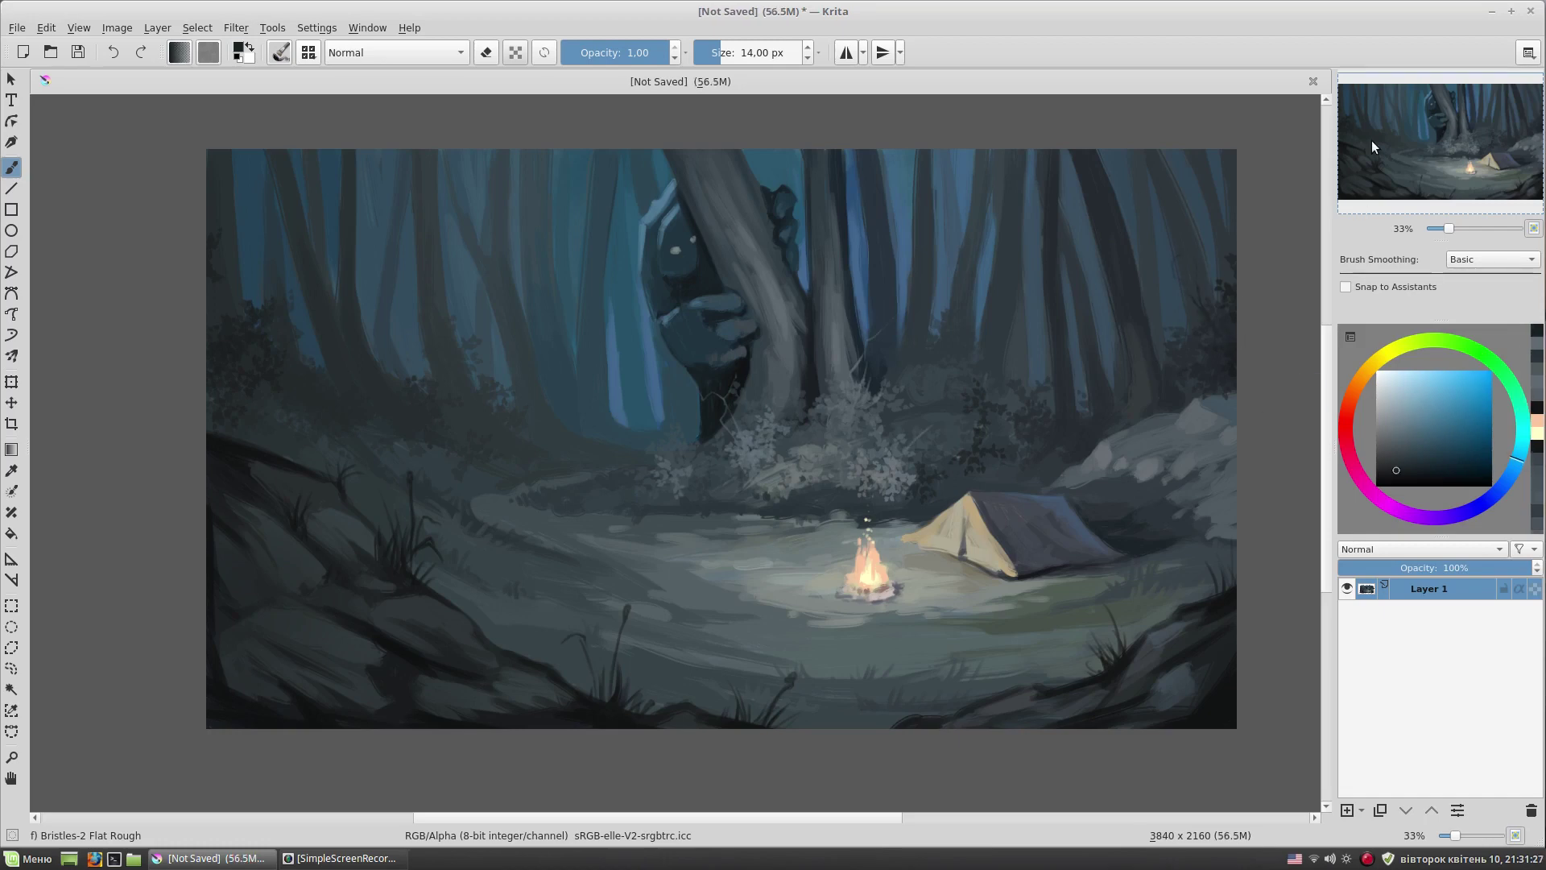
left_click(489, 390, "ctrl")
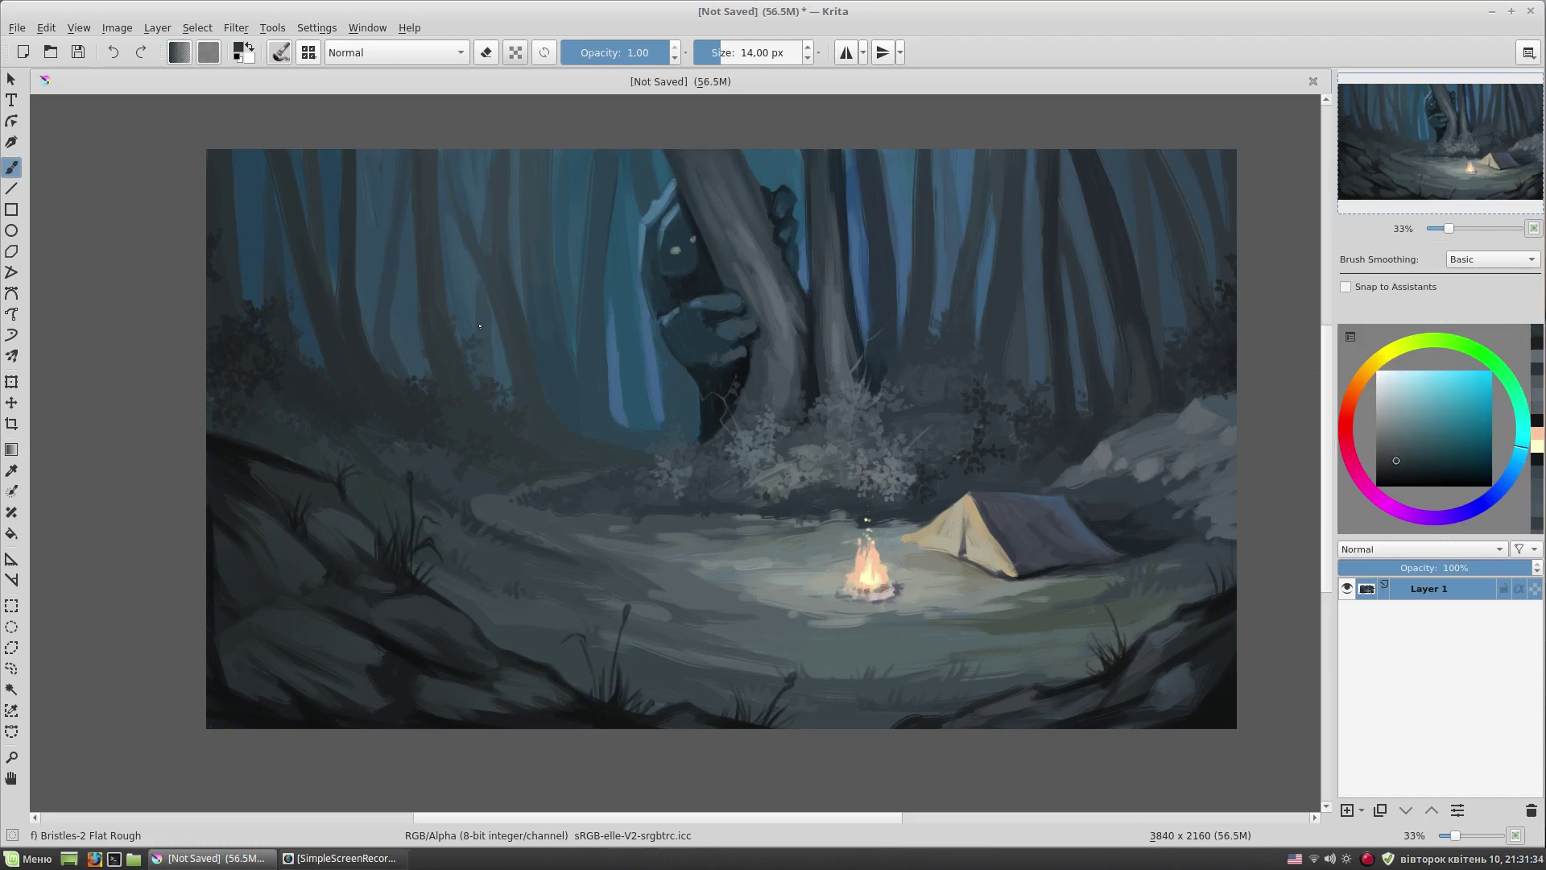
left_click_drag(740, 617, 773, 617)
left_click(598, 542, "ctrl")
mouse_move(958, 621)
left_mouse_down()
mouse_move(990, 620)
mouse_move(946, 620)
left_mouse_up()
left_click(979, 620, "ctrl")
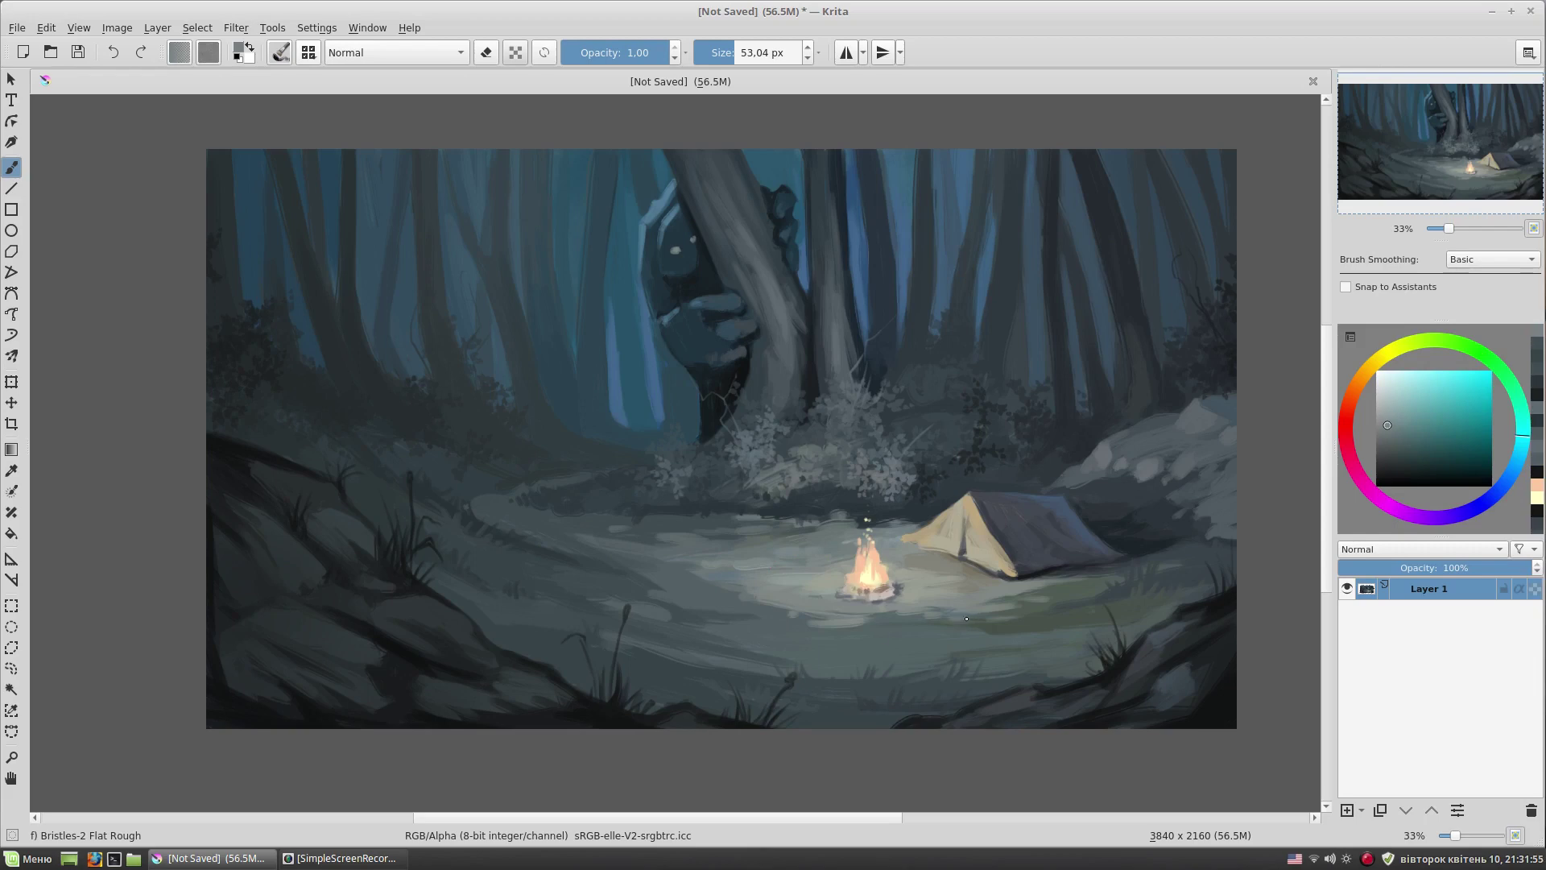
left_click(892, 601, "ctrl")
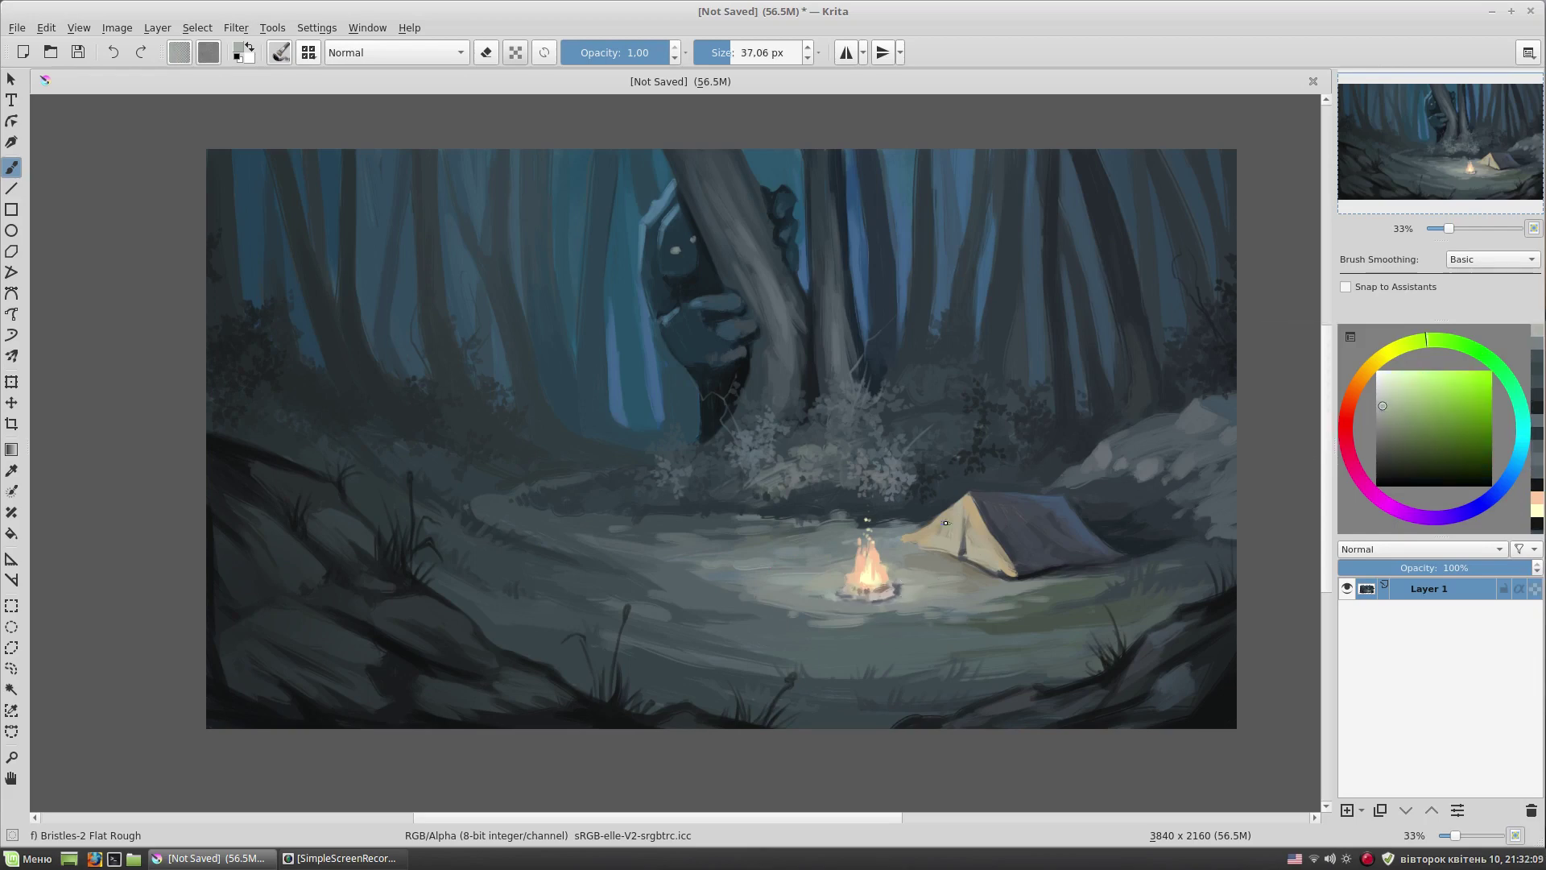
- Shrink the brush and sample dark and light blue tones around the creature's head
left_click(726, 318, "ctrl")
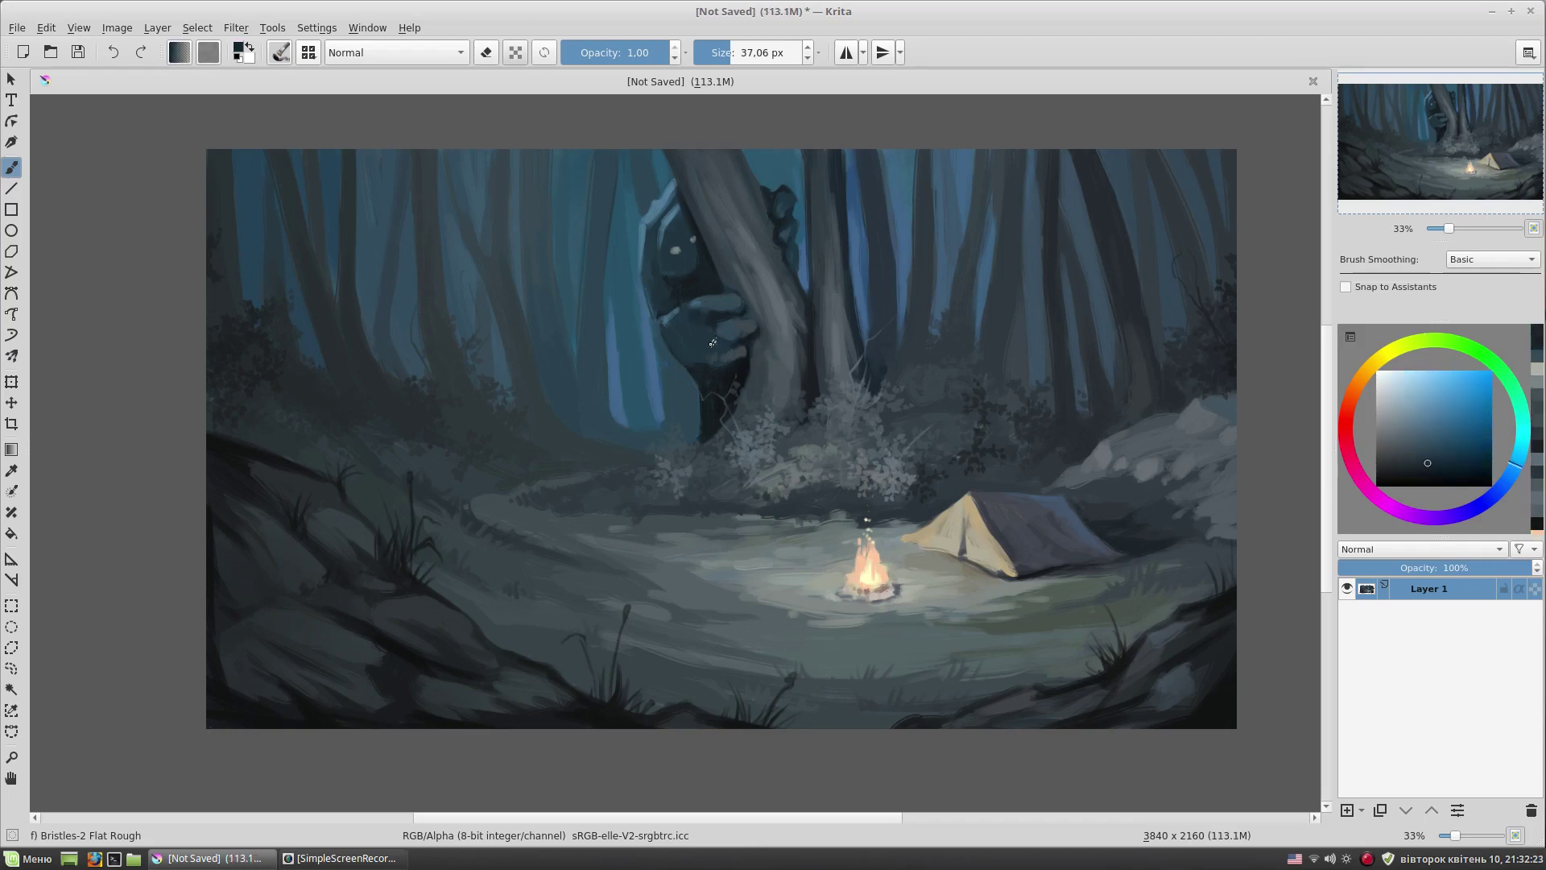
left_click(698, 310, "ctrl")
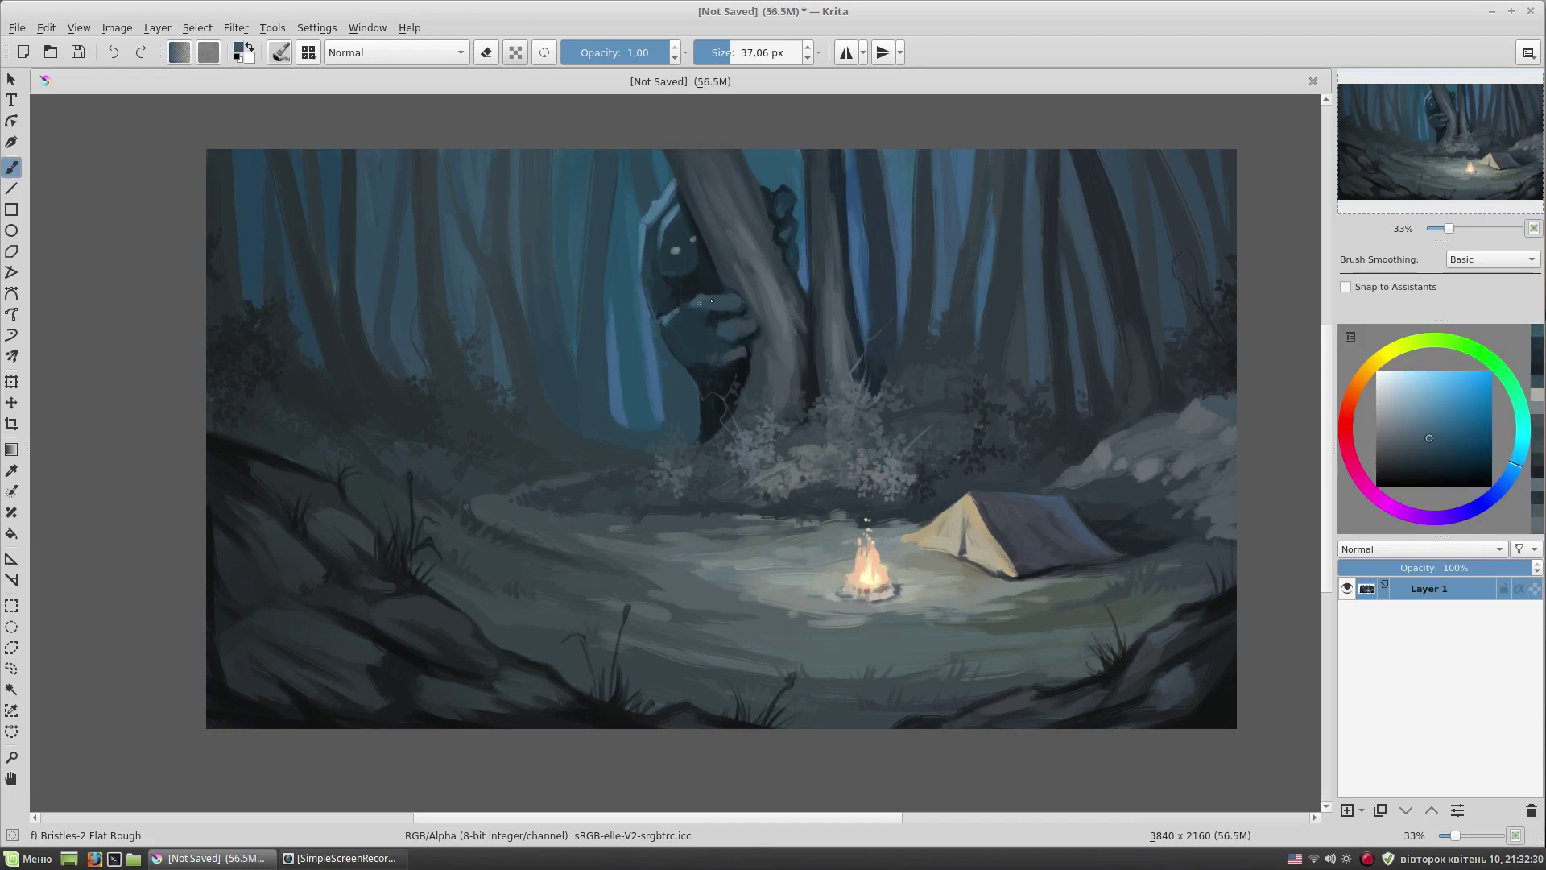
left_click(723, 326, "ctrl")
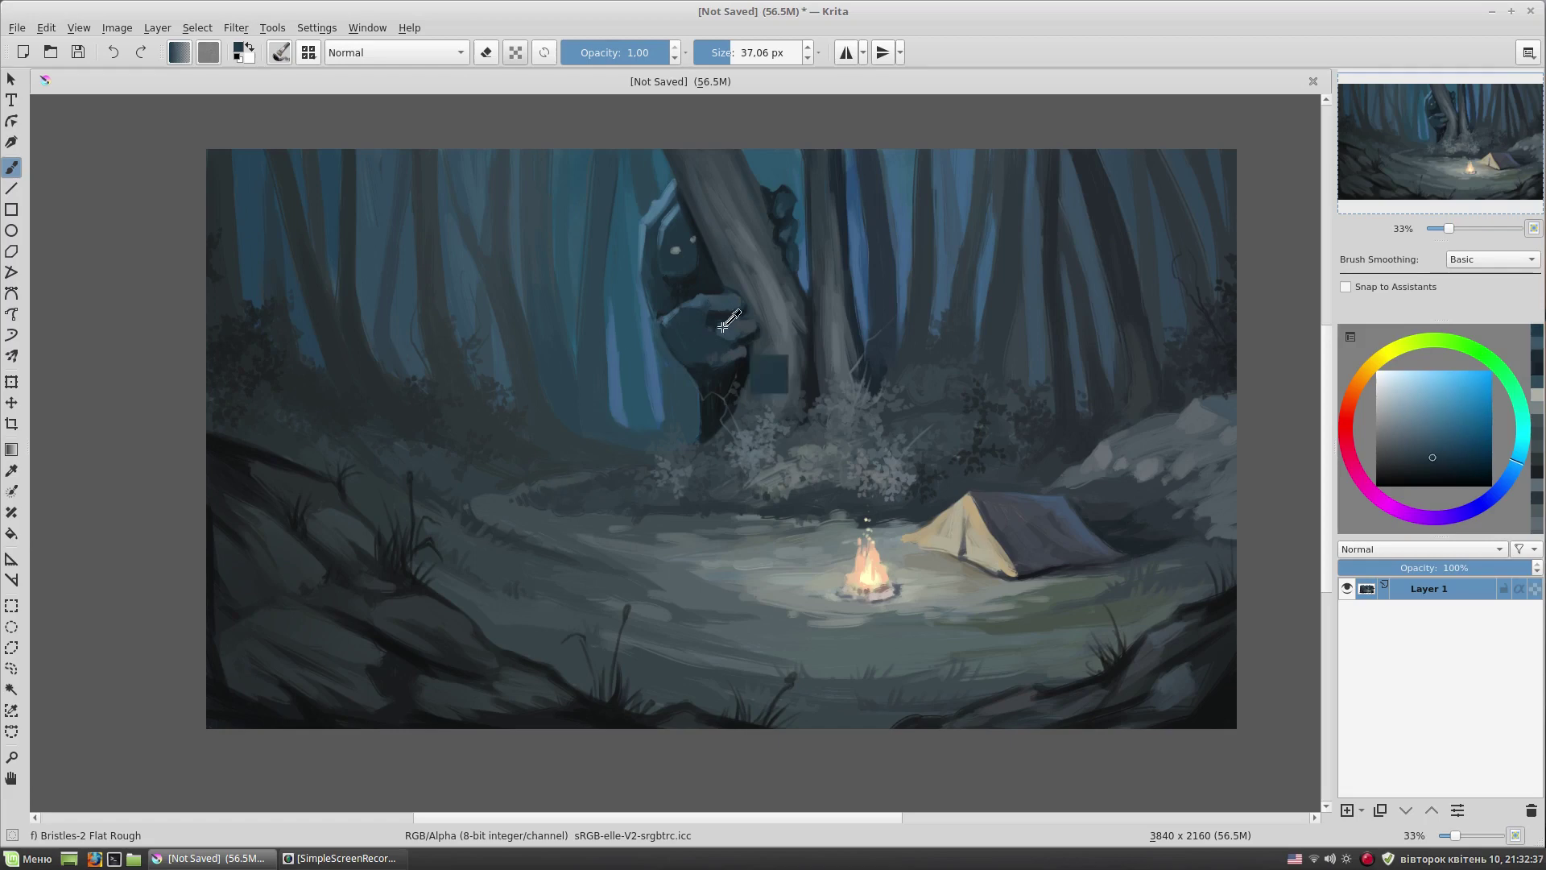
left_click_drag(626, 448, 596, 448)
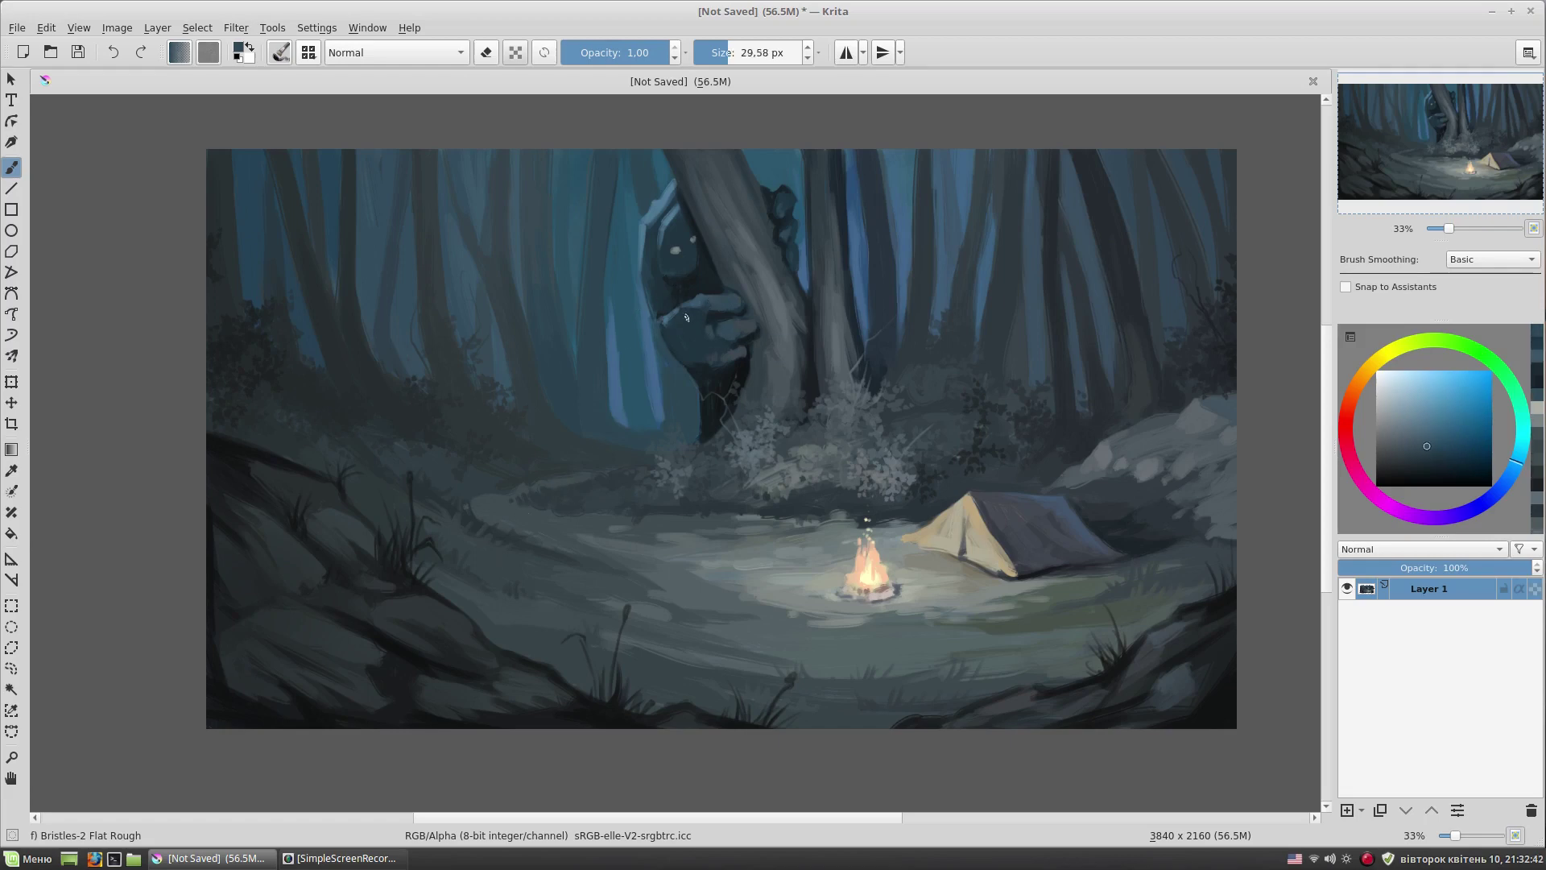
left_click(666, 179, "ctrl")
left_click(713, 184, "ctrl")
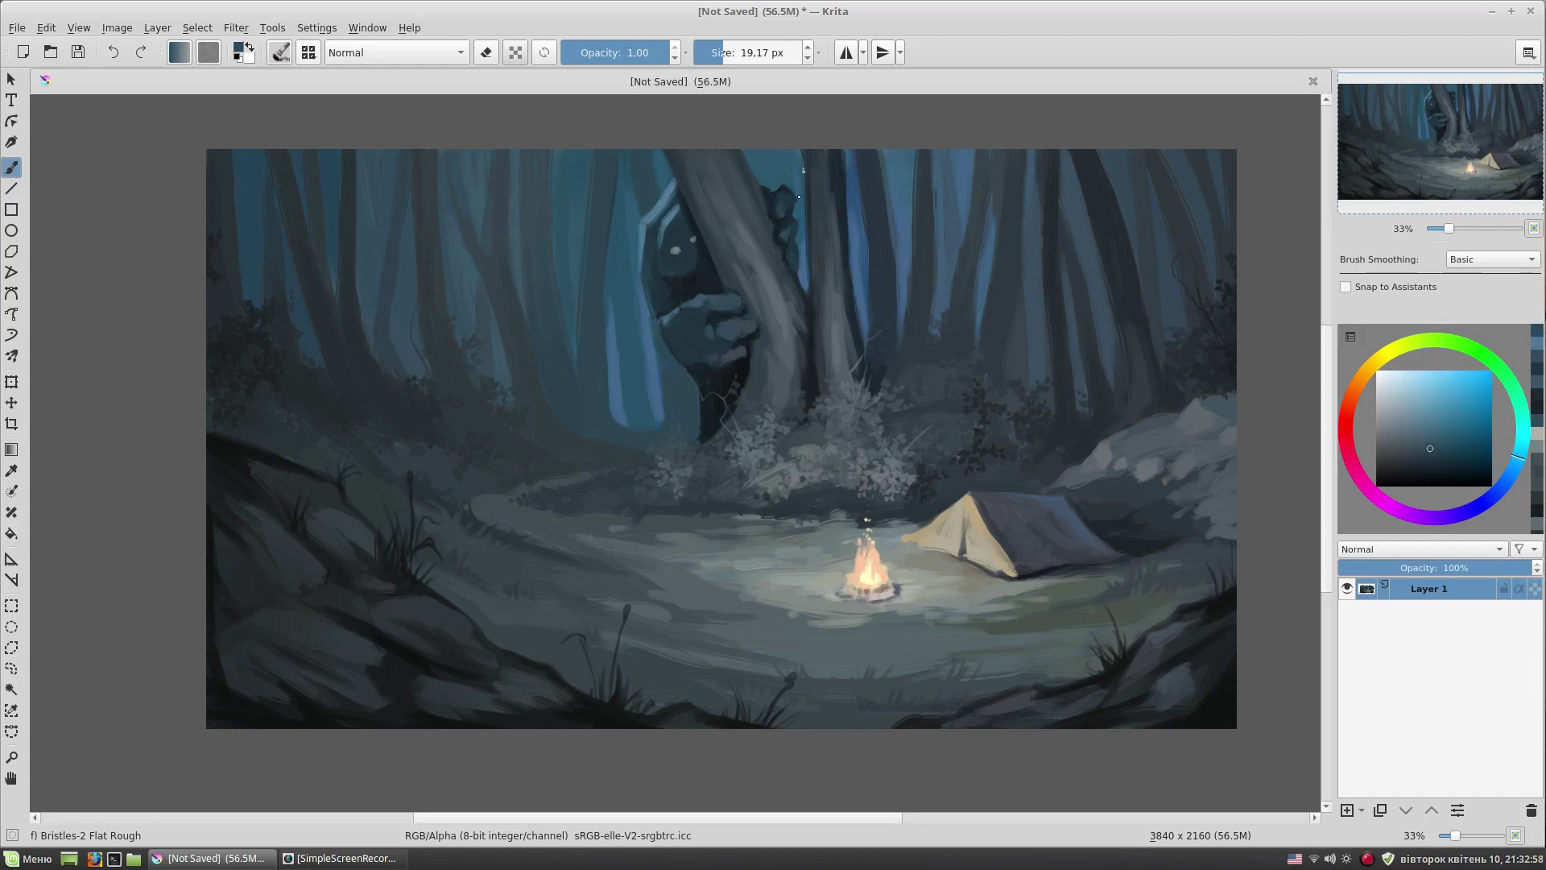
left_click(791, 233, "ctrl")
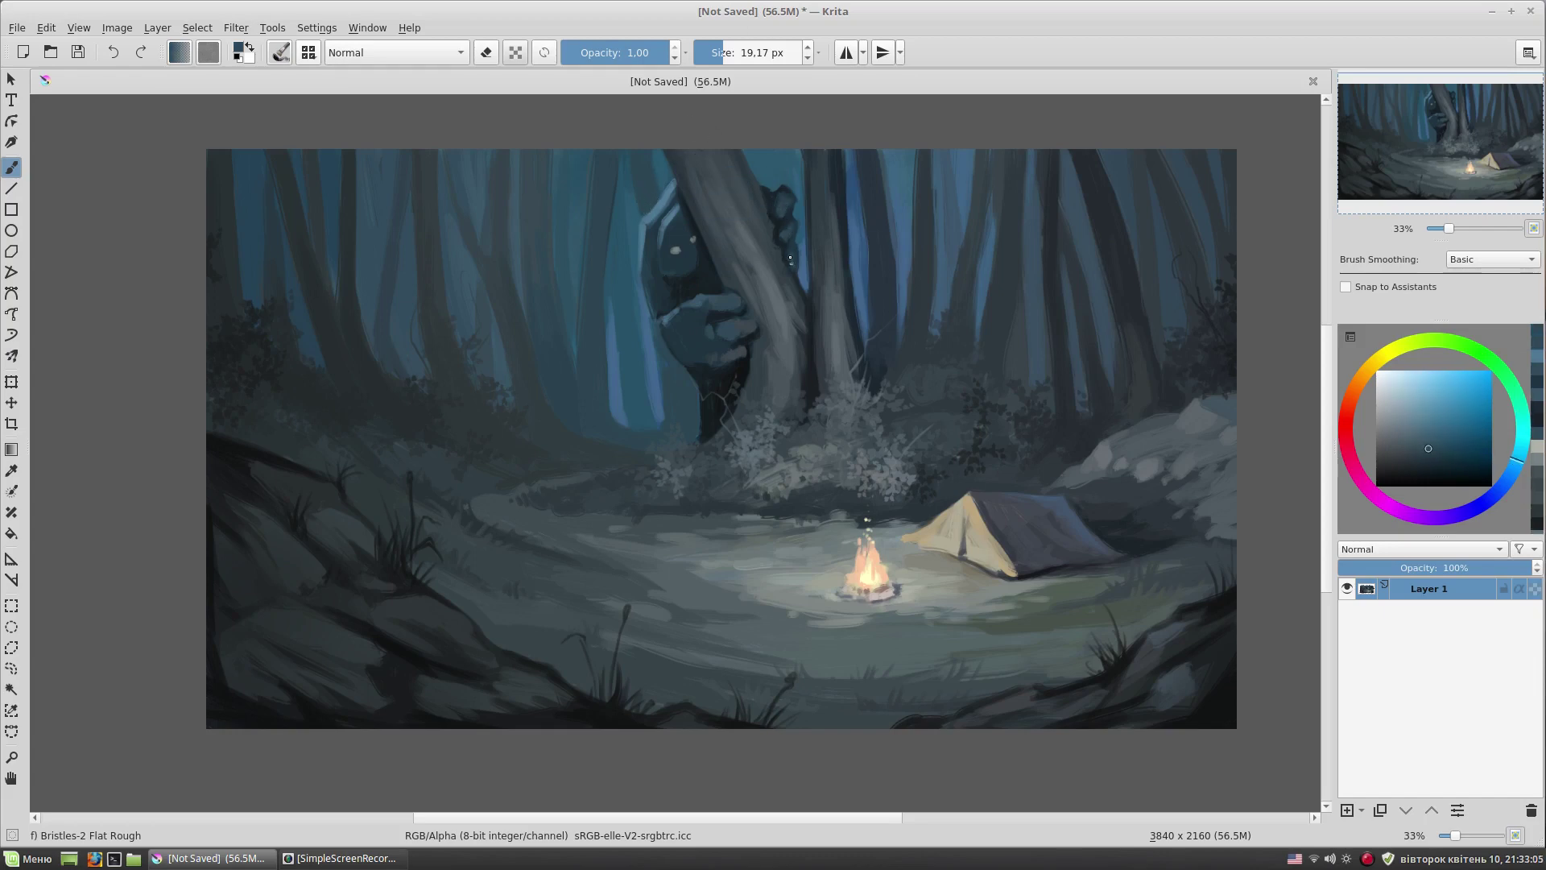